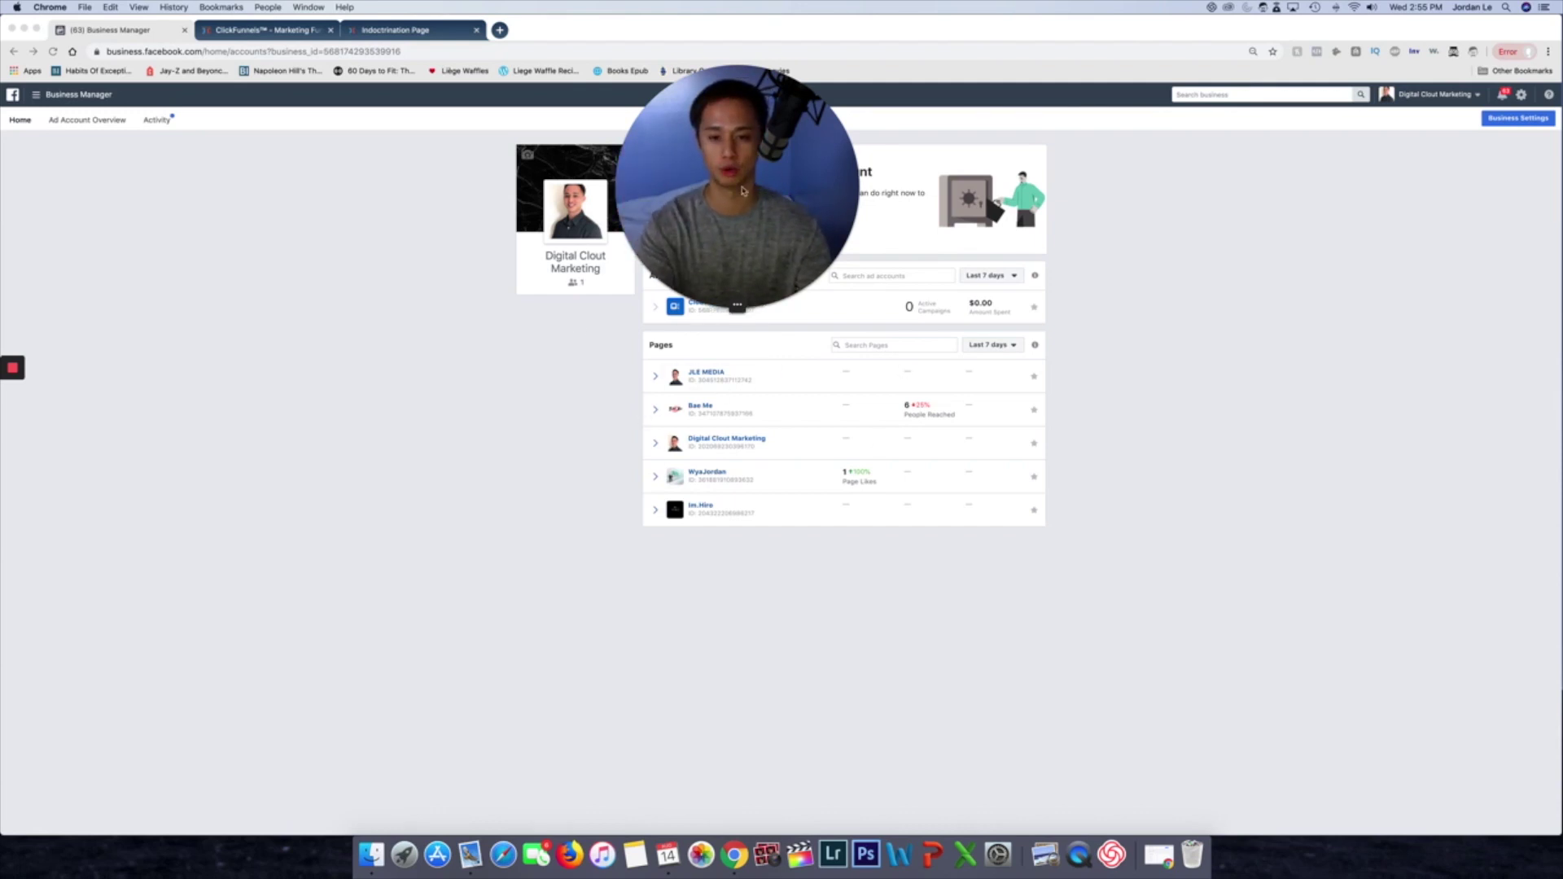
Step: View the Digital Clout Marketing page in a new tab, then close it and return to Business Manager
drag(743, 190, 425, 208)
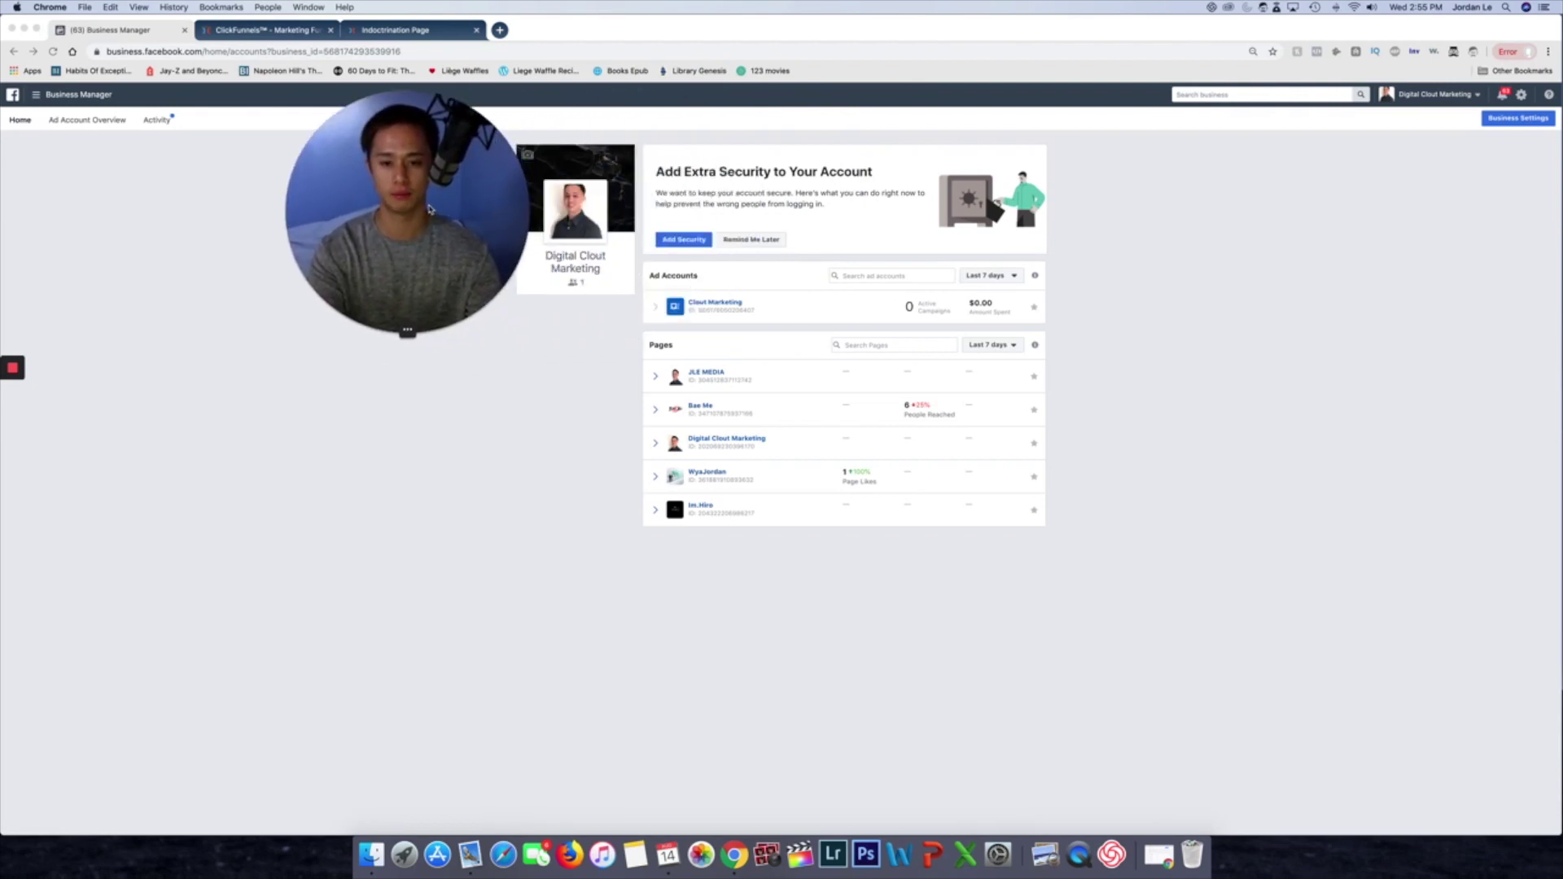
click(754, 440)
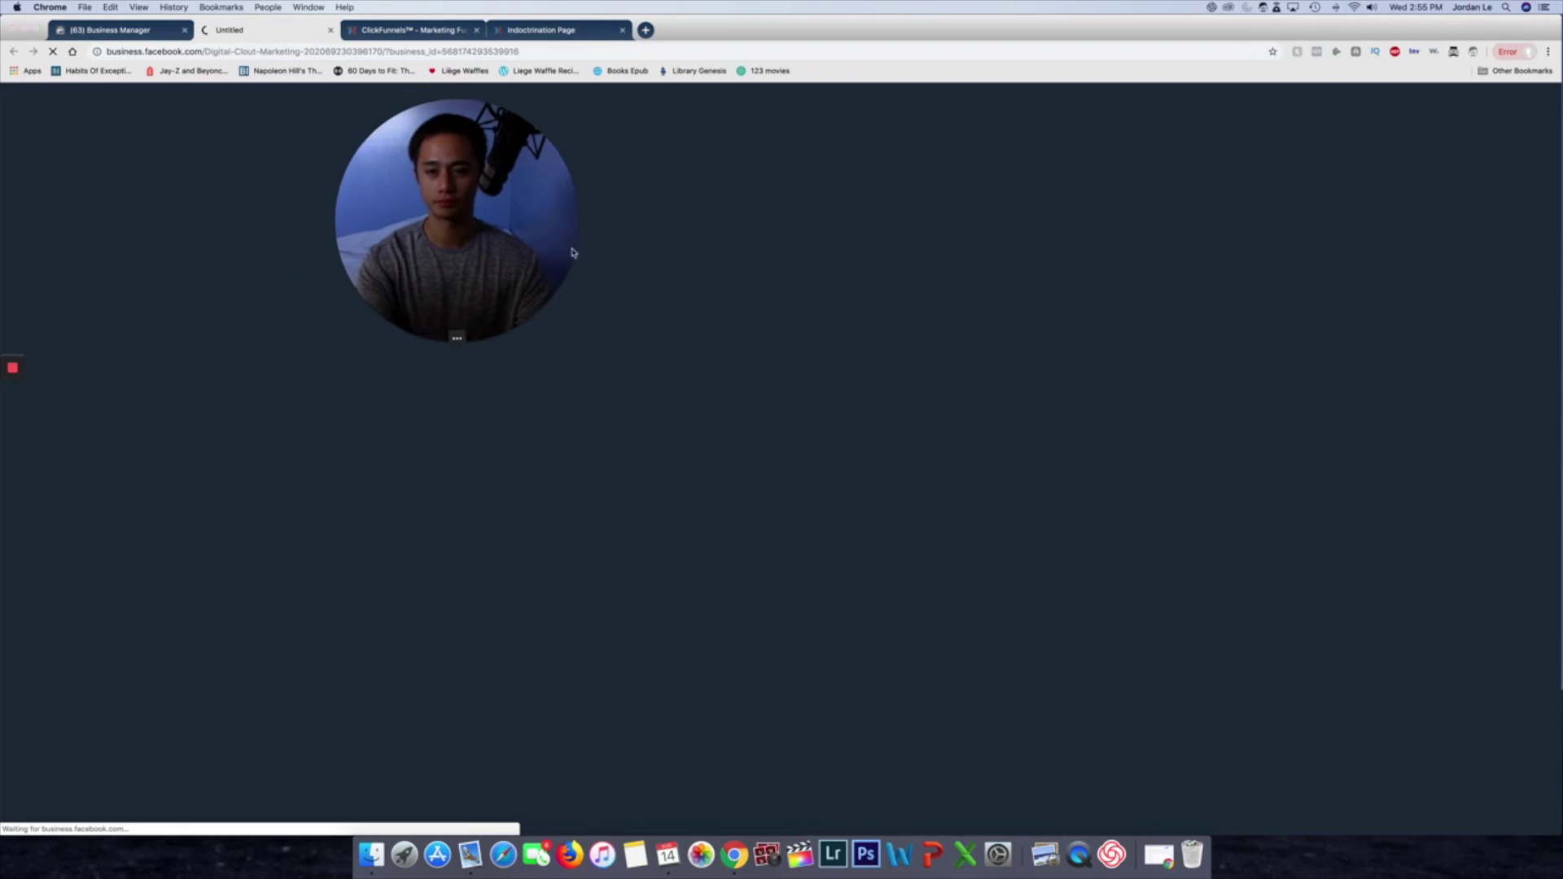
drag(572, 252, 791, 252)
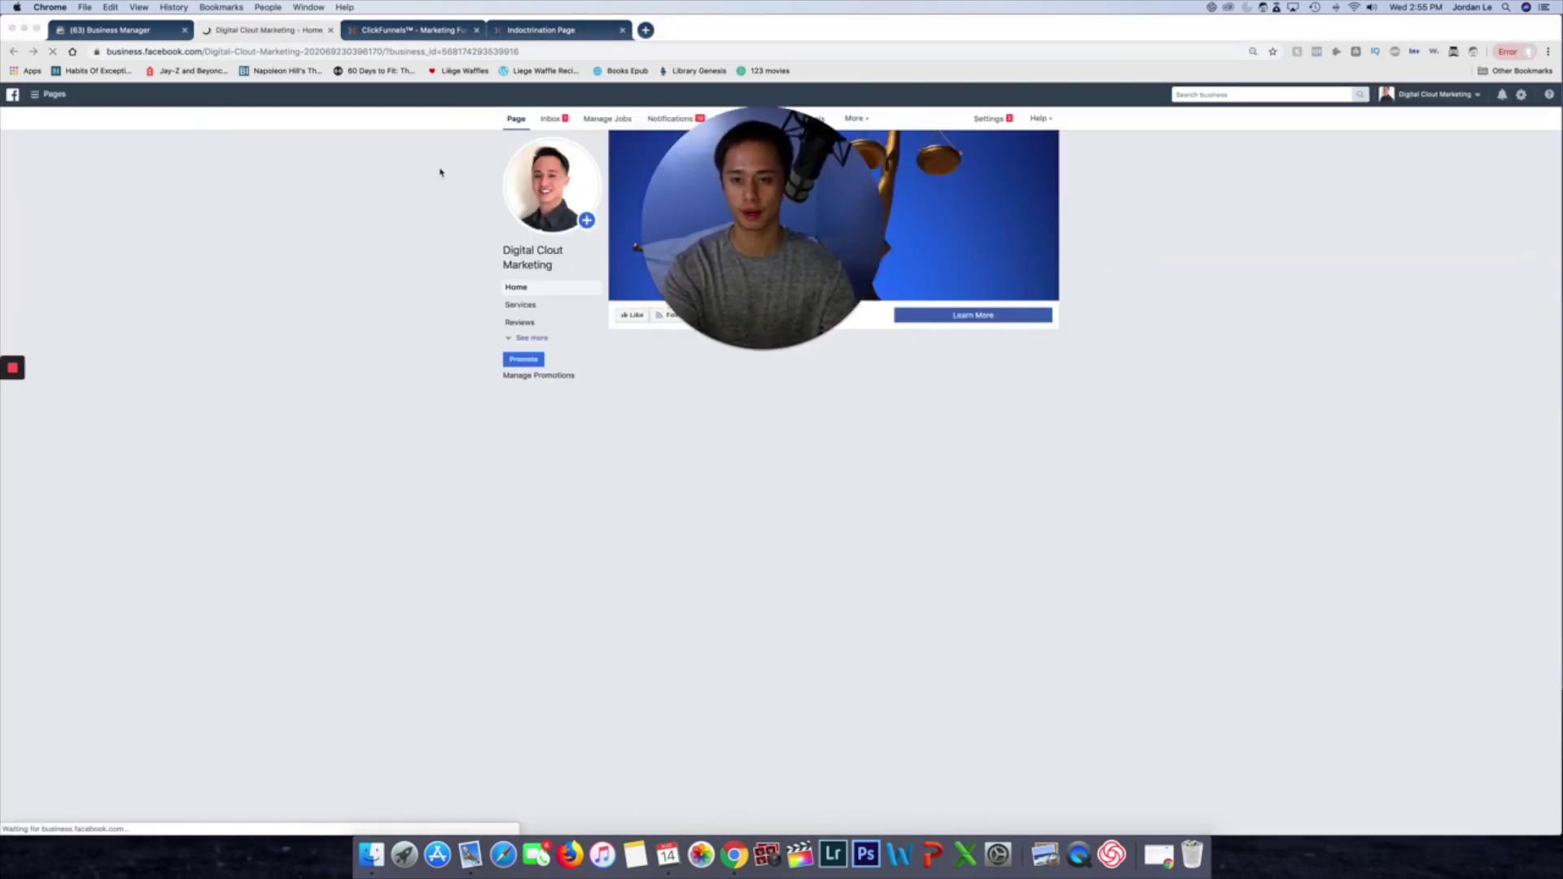
key(super+w)
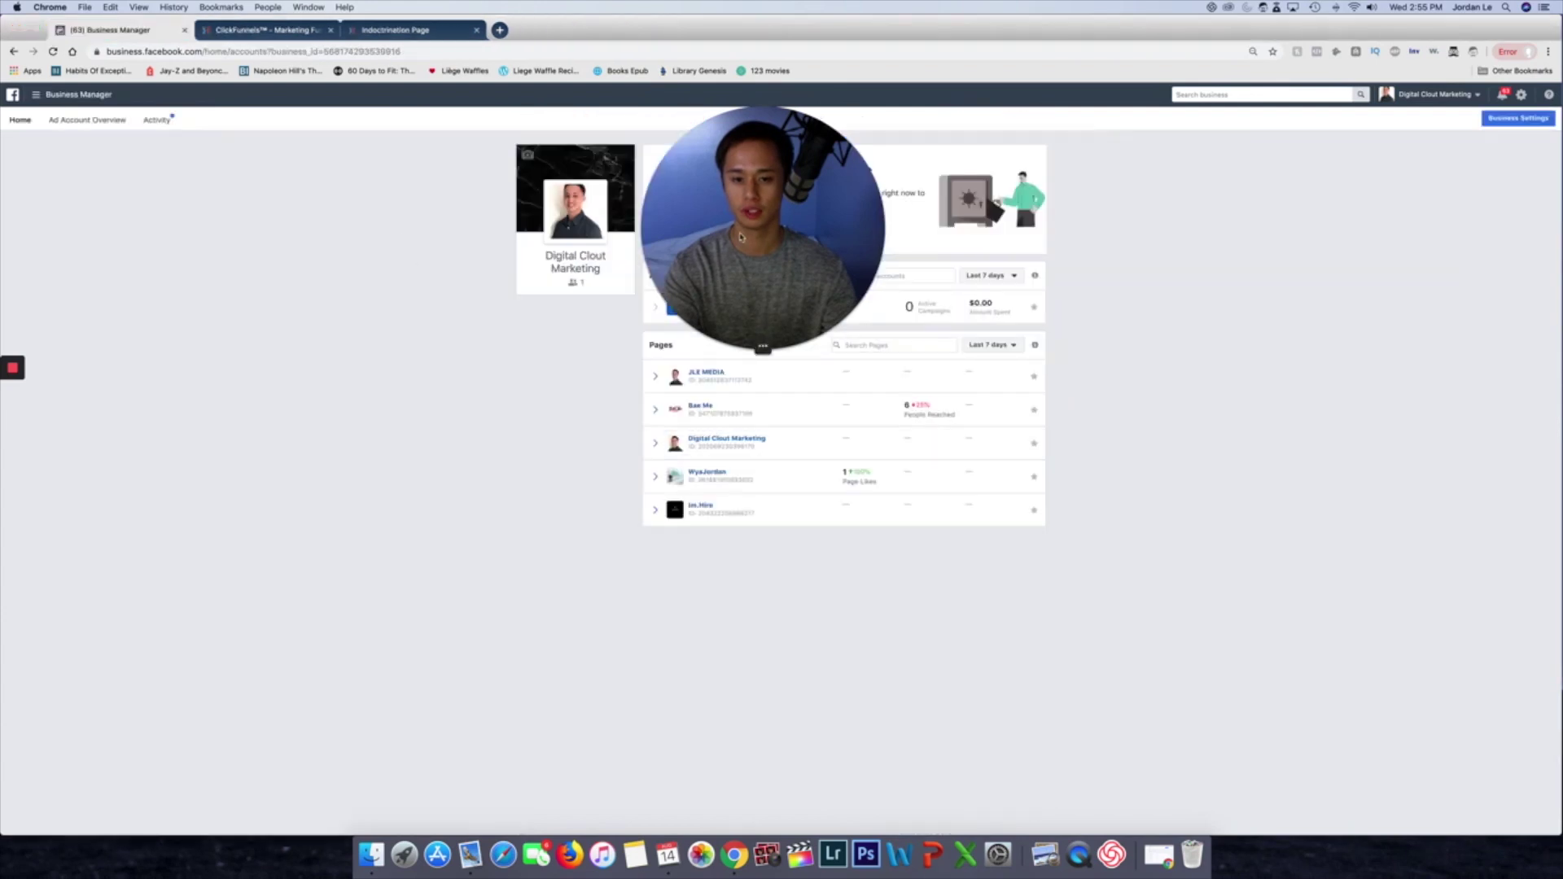
Step: Switch to Ads Manager from the Business Manager tools and start a new campaign
click(116, 101)
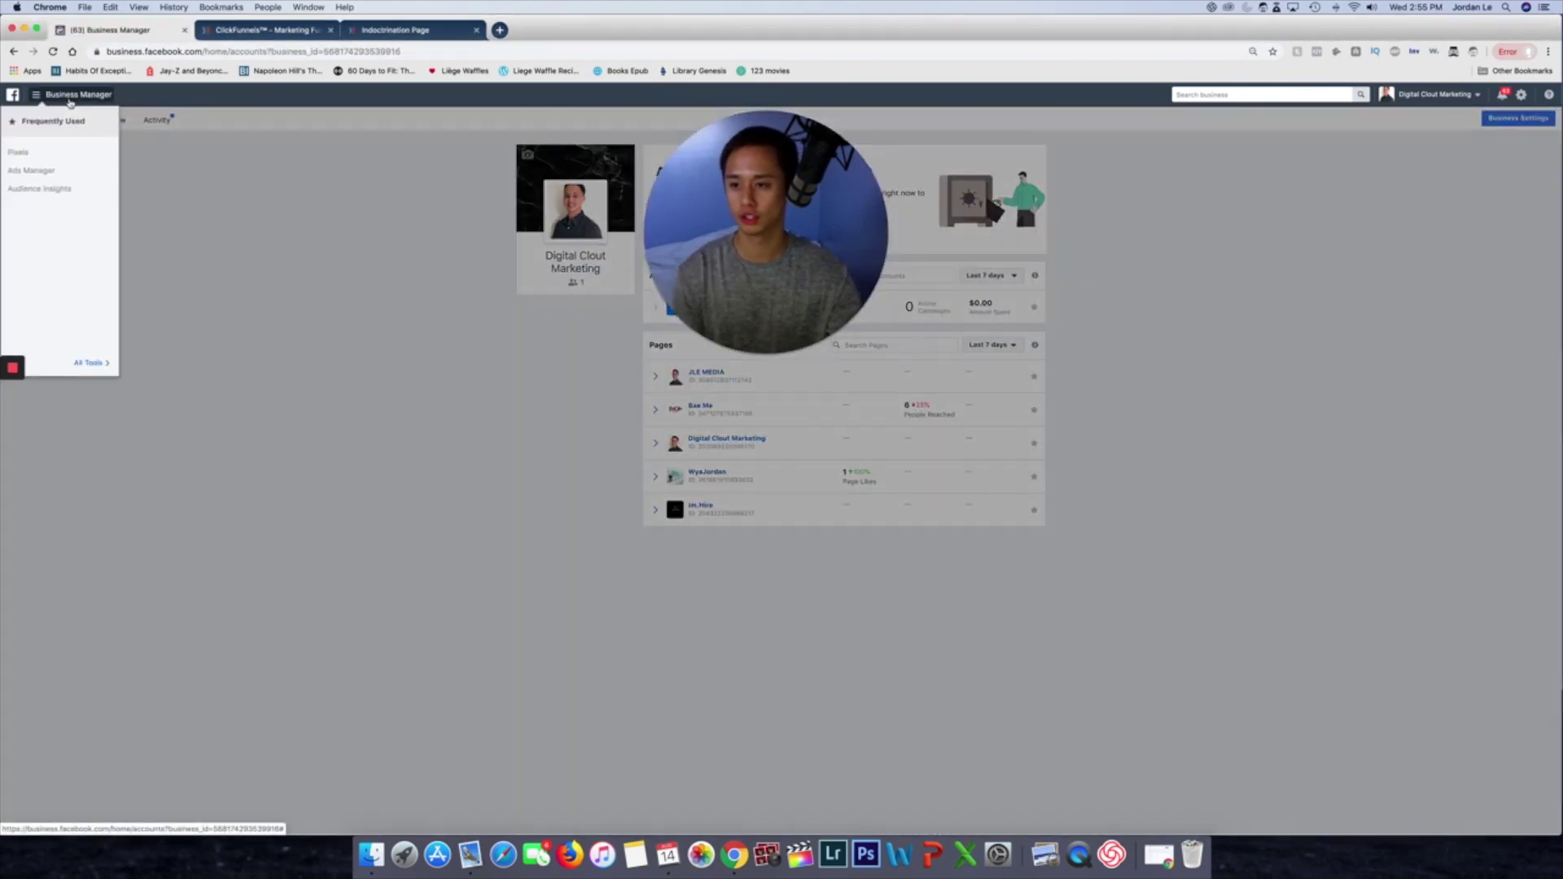
click(39, 173)
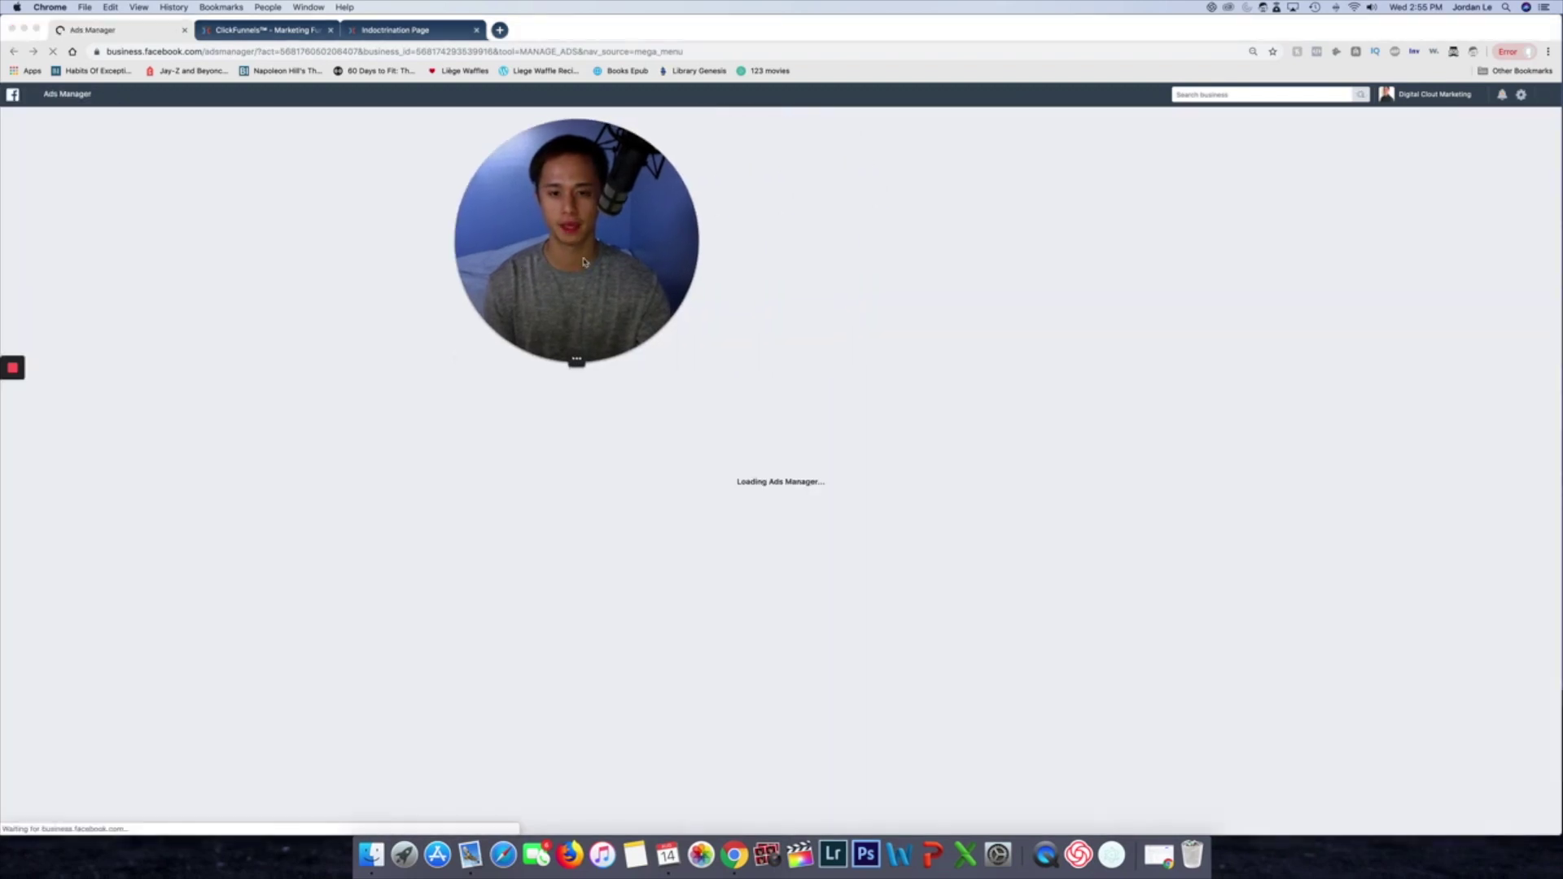
drag(584, 263, 468, 256)
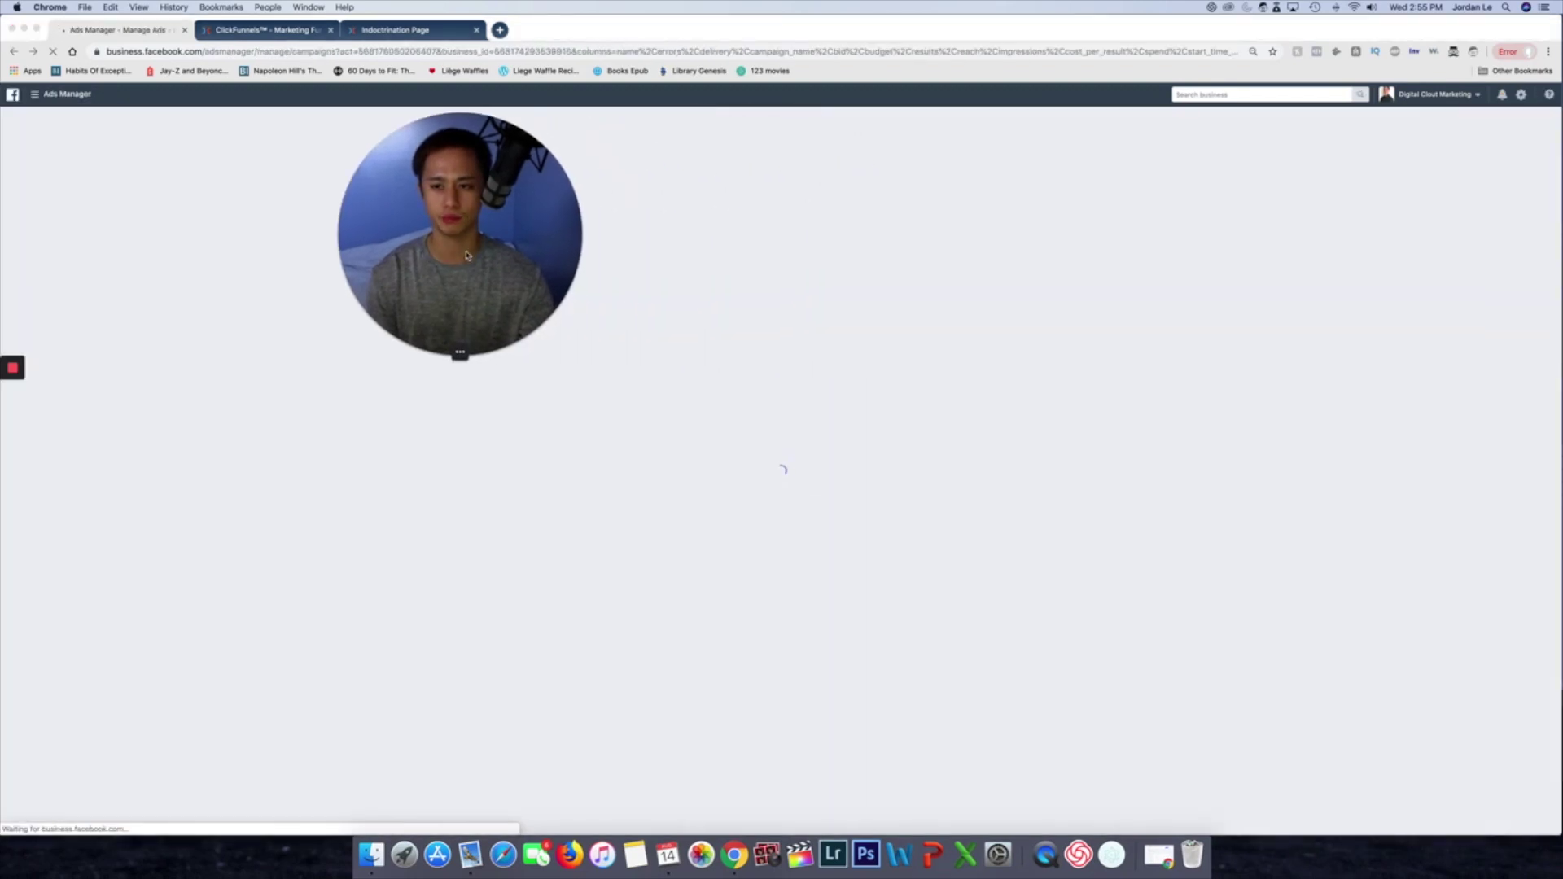
mouse_move(467, 256)
mouse_down()
mouse_move(506, 263)
mouse_move(487, 265)
mouse_up()
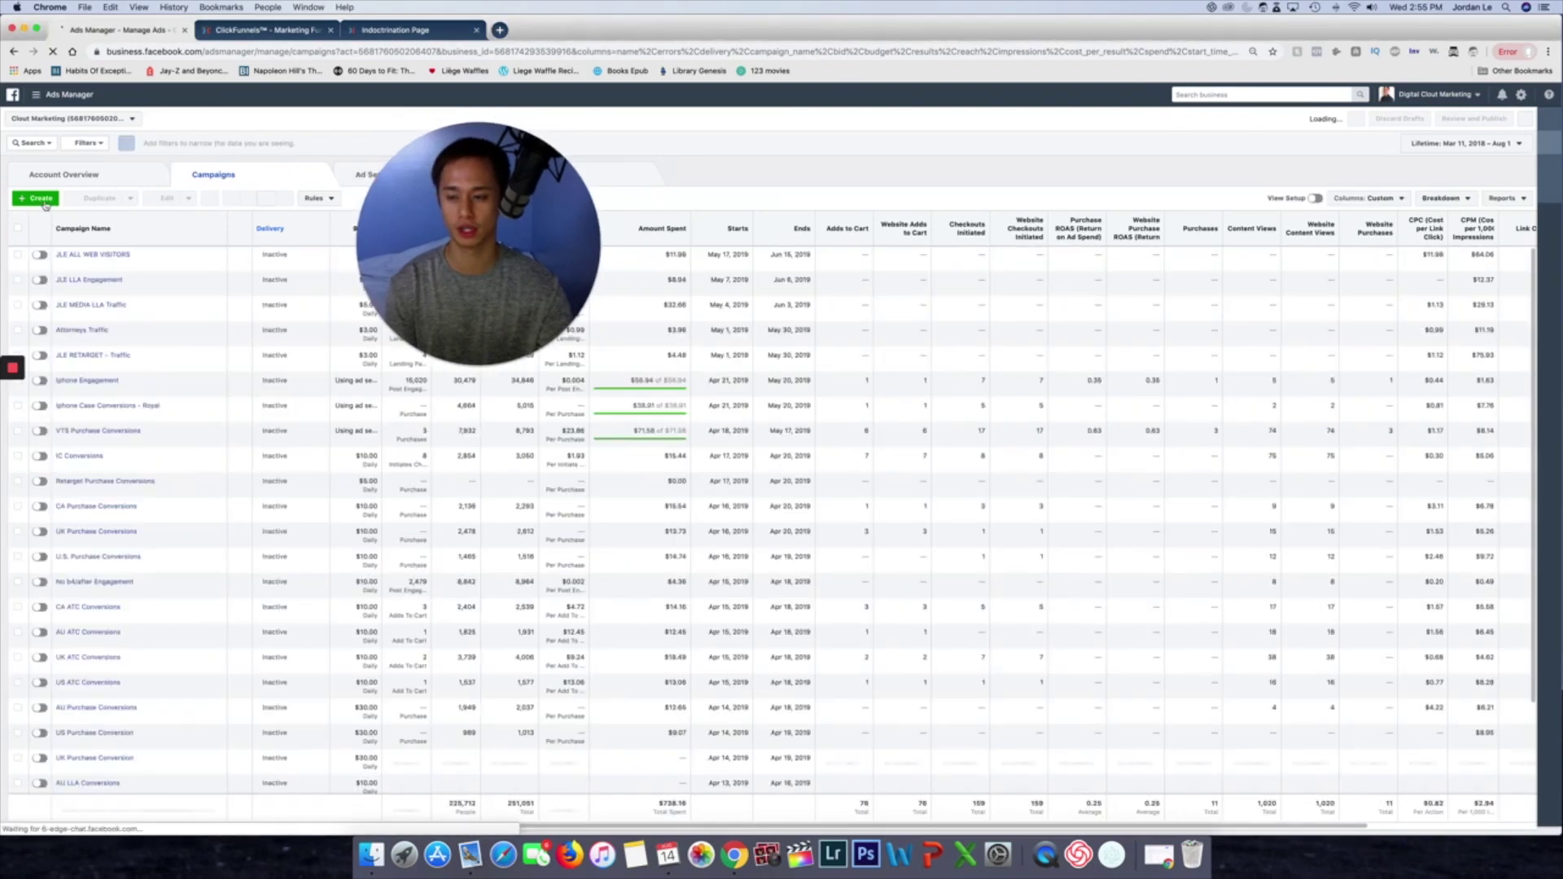
click(42, 200)
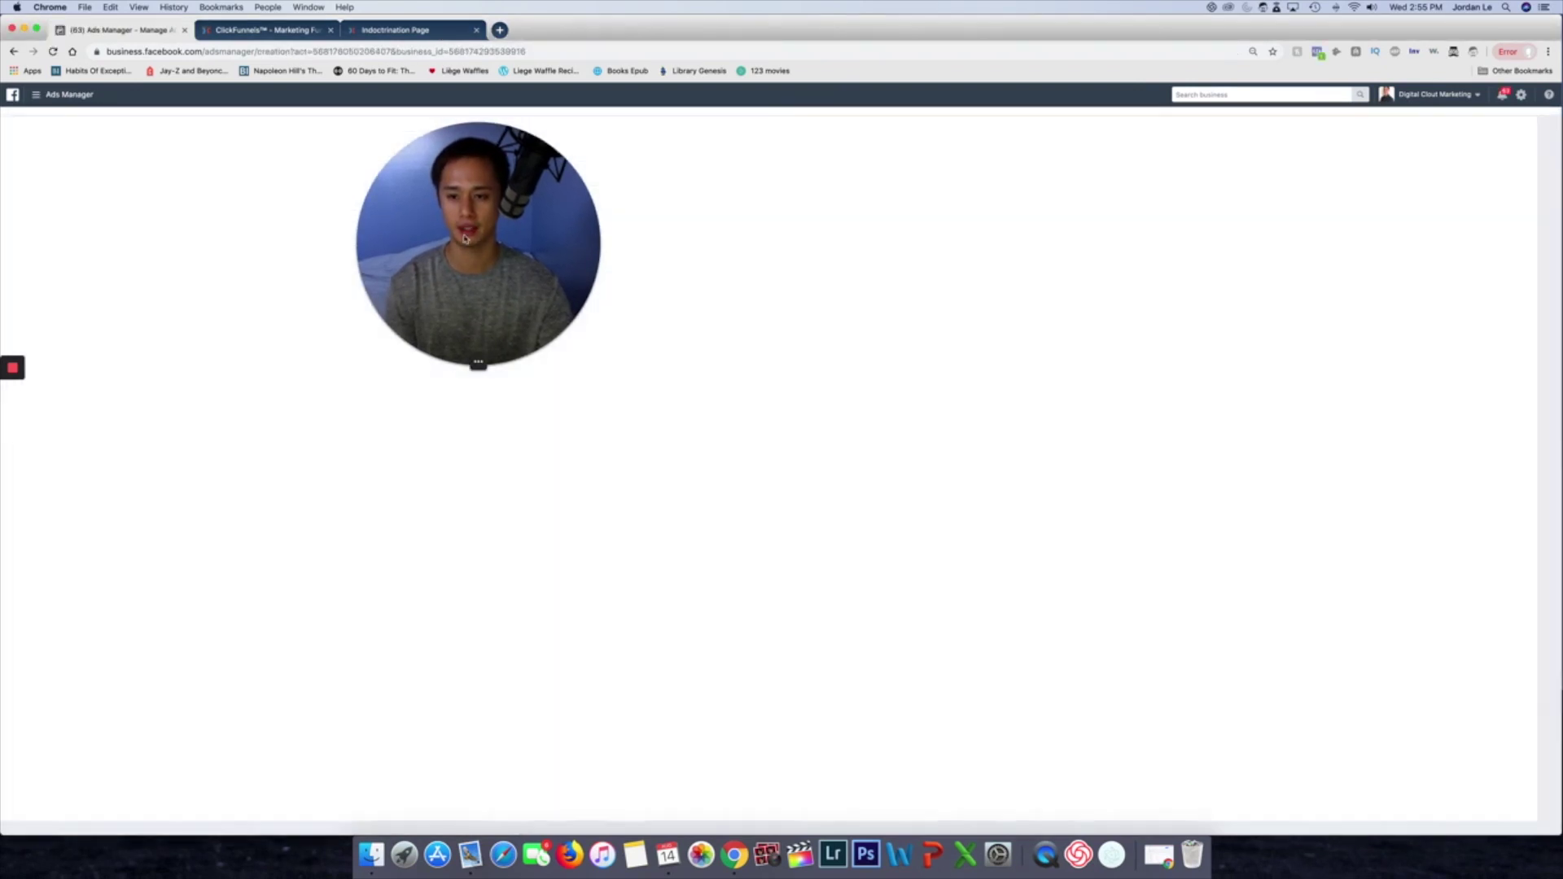
drag(465, 238, 434, 263)
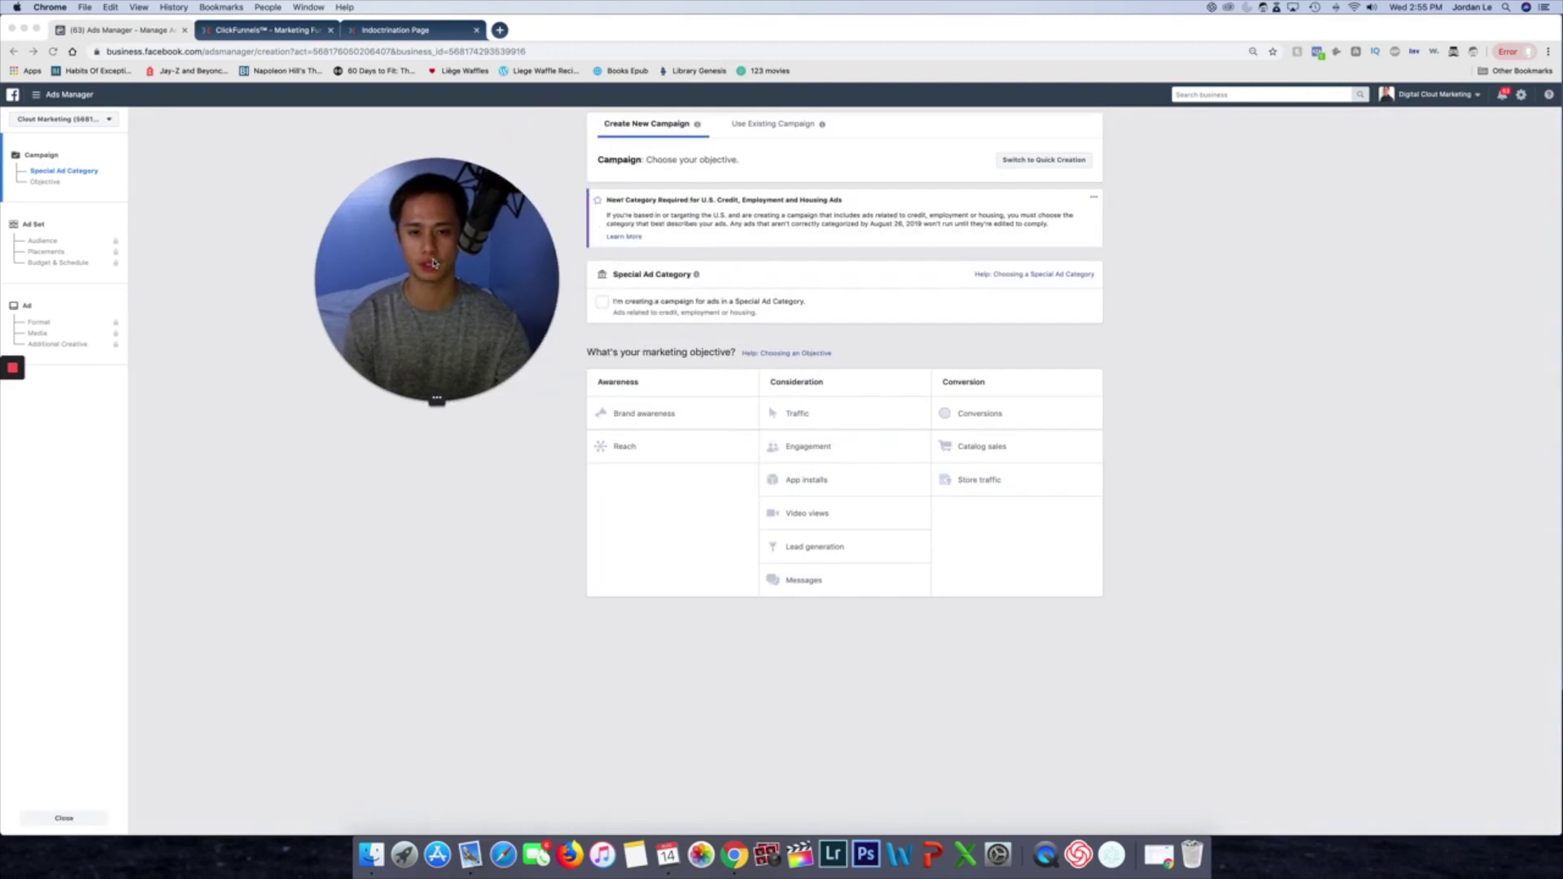
click(1156, 388)
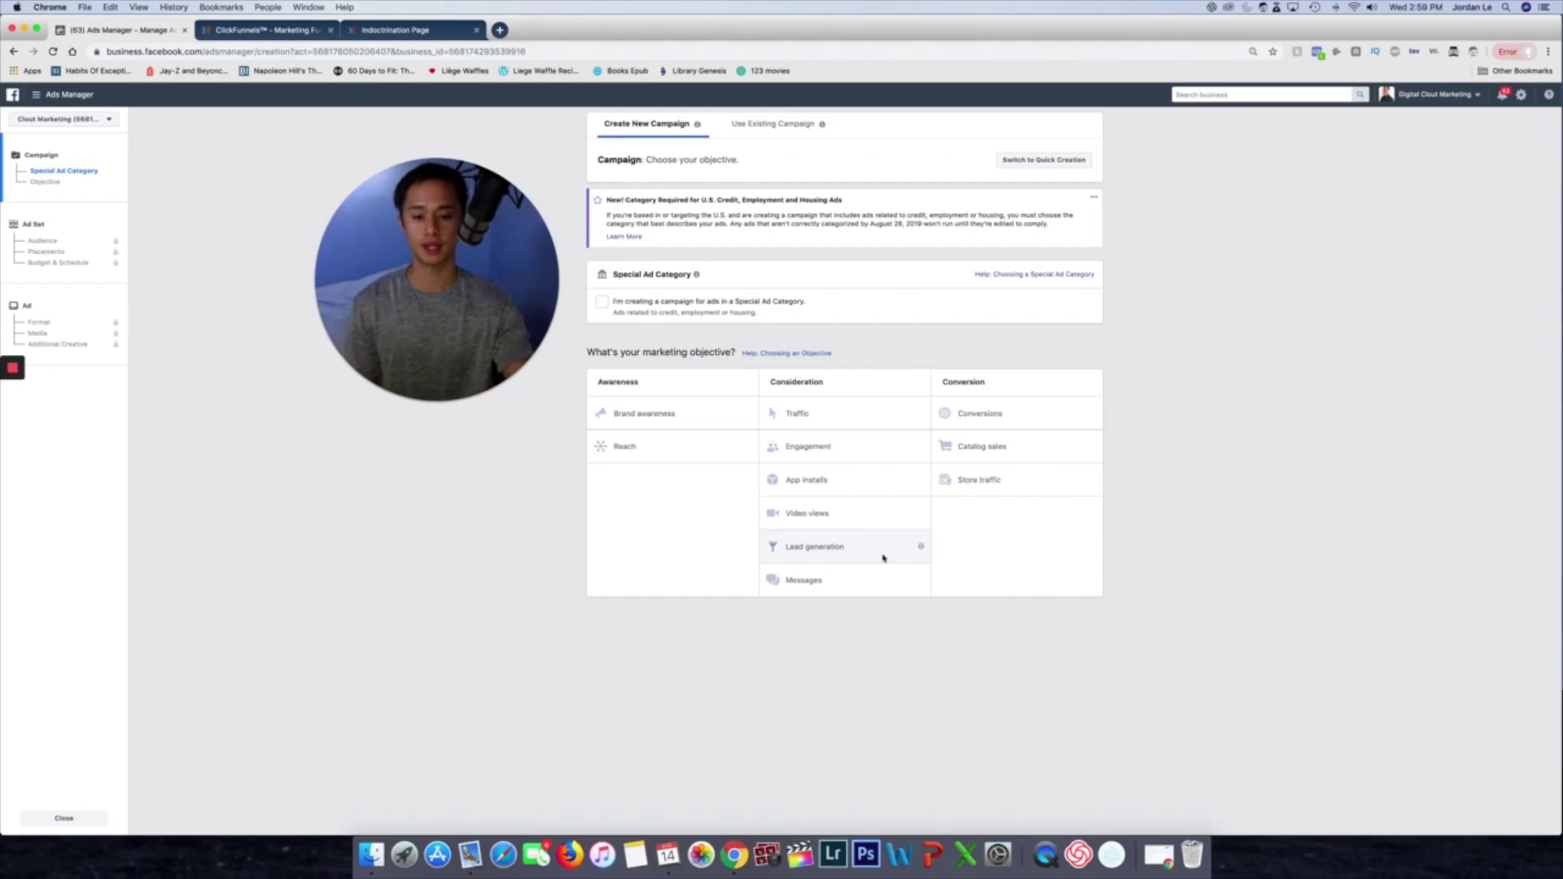
Step: Select the Lead generation objective and append the client's name to the campaign name
click(838, 547)
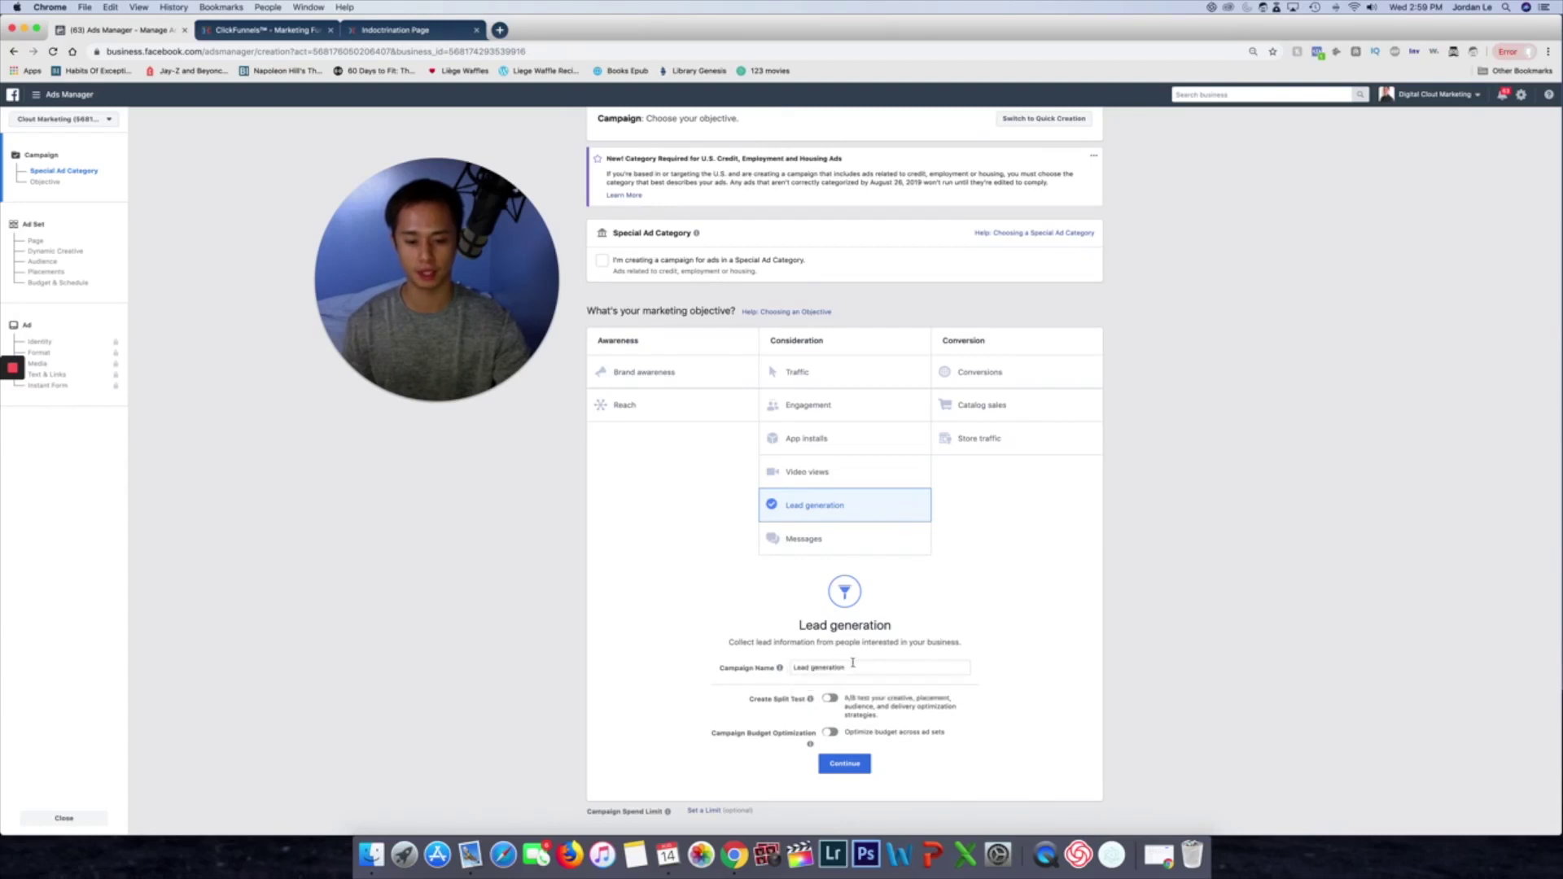
click(852, 663)
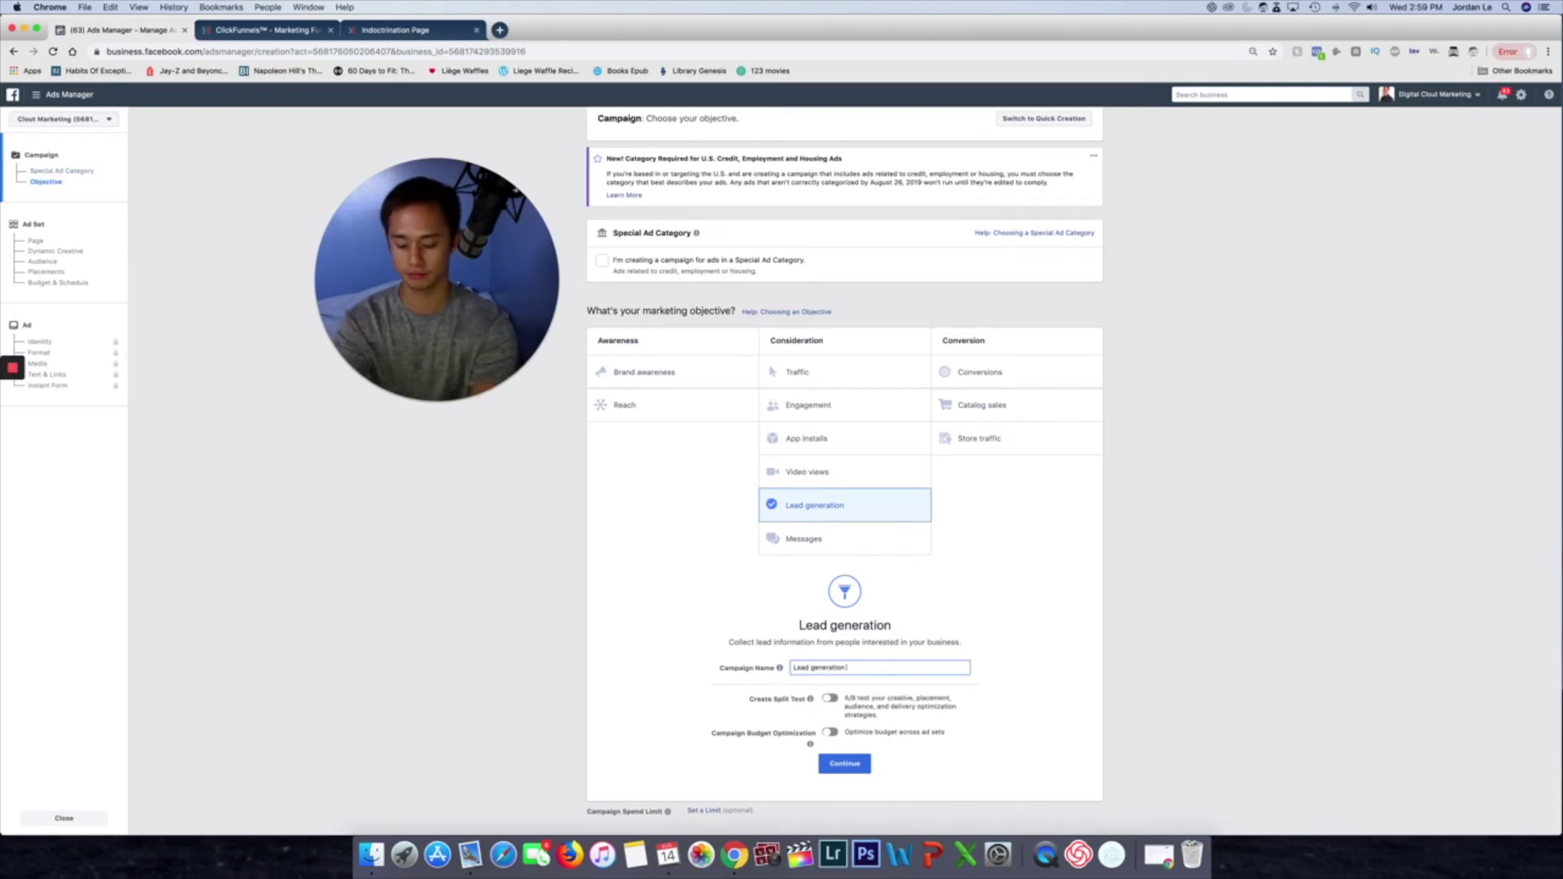
text(For Dr. Chad)
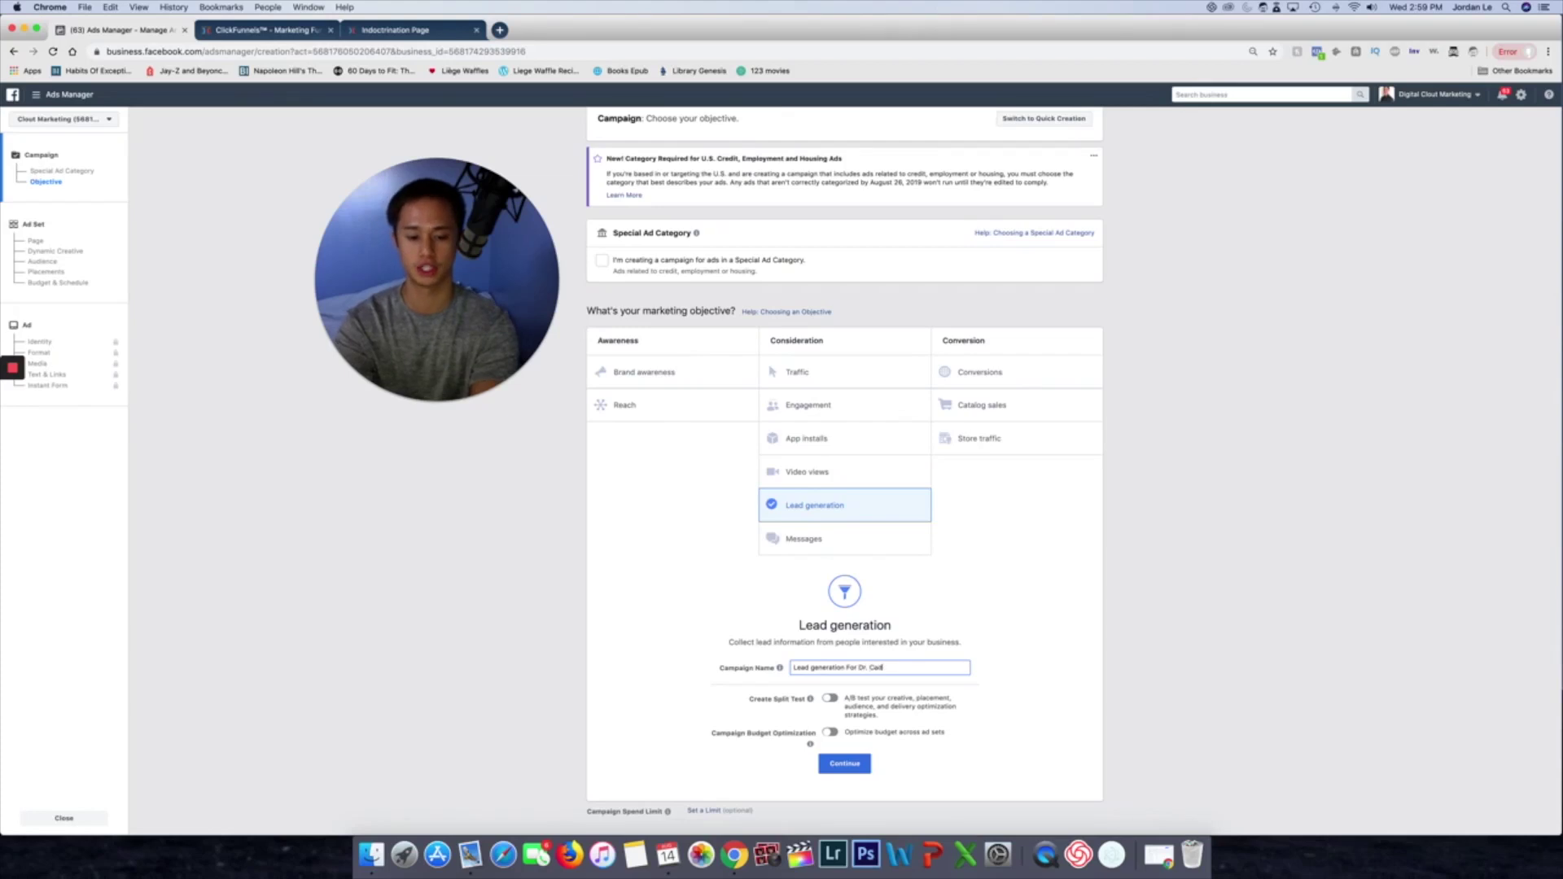
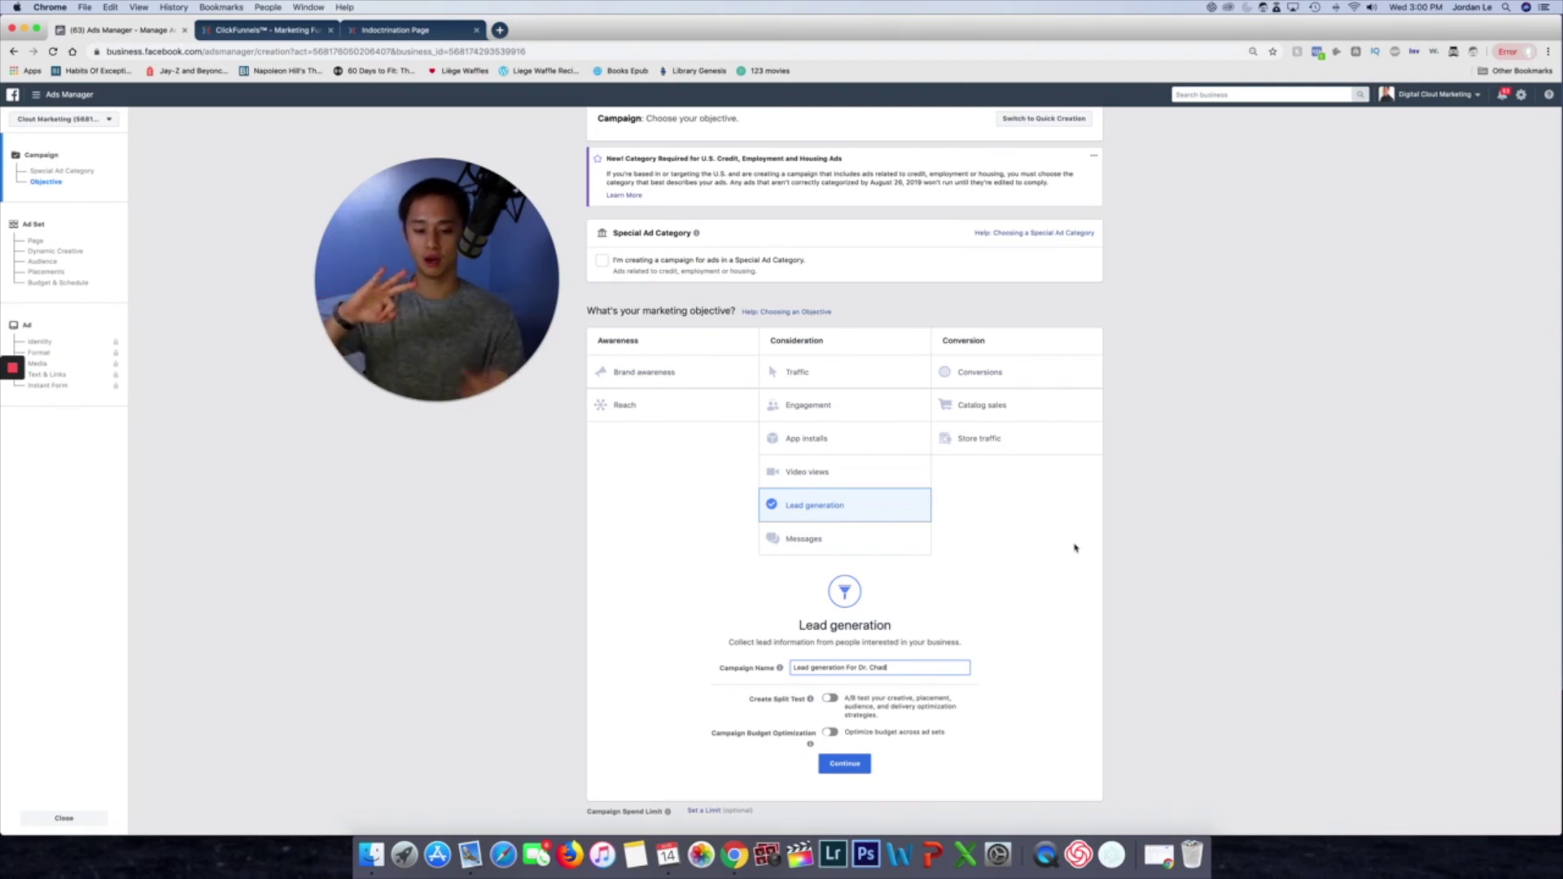
Step: Continue to the ad set step, keep the 'US - 18+' name, and remove United States from Locations
mouse_move(787, 743)
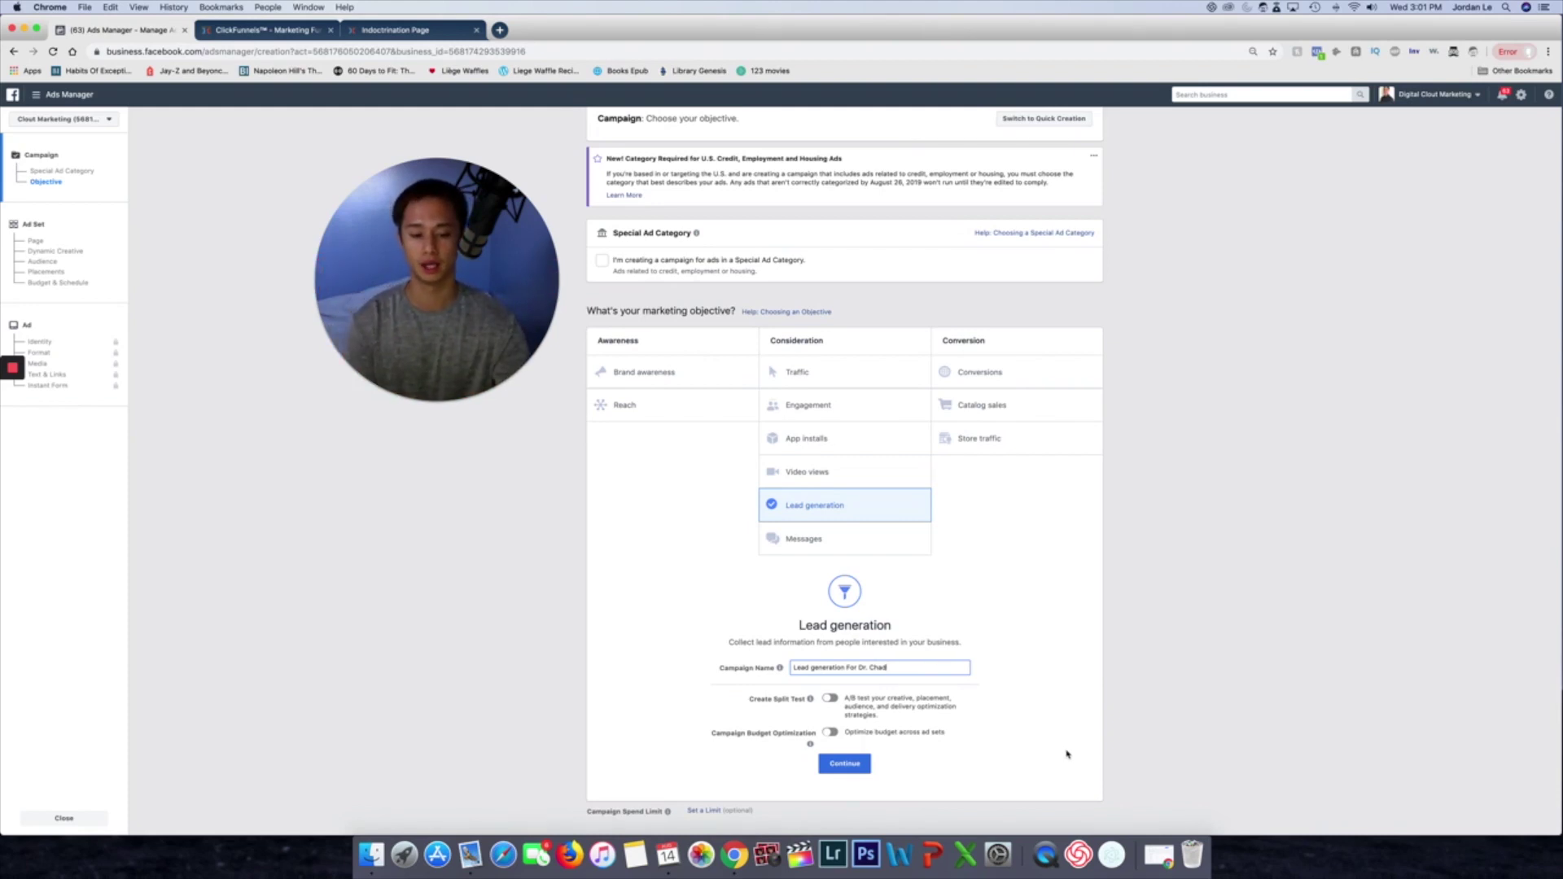
click(825, 770)
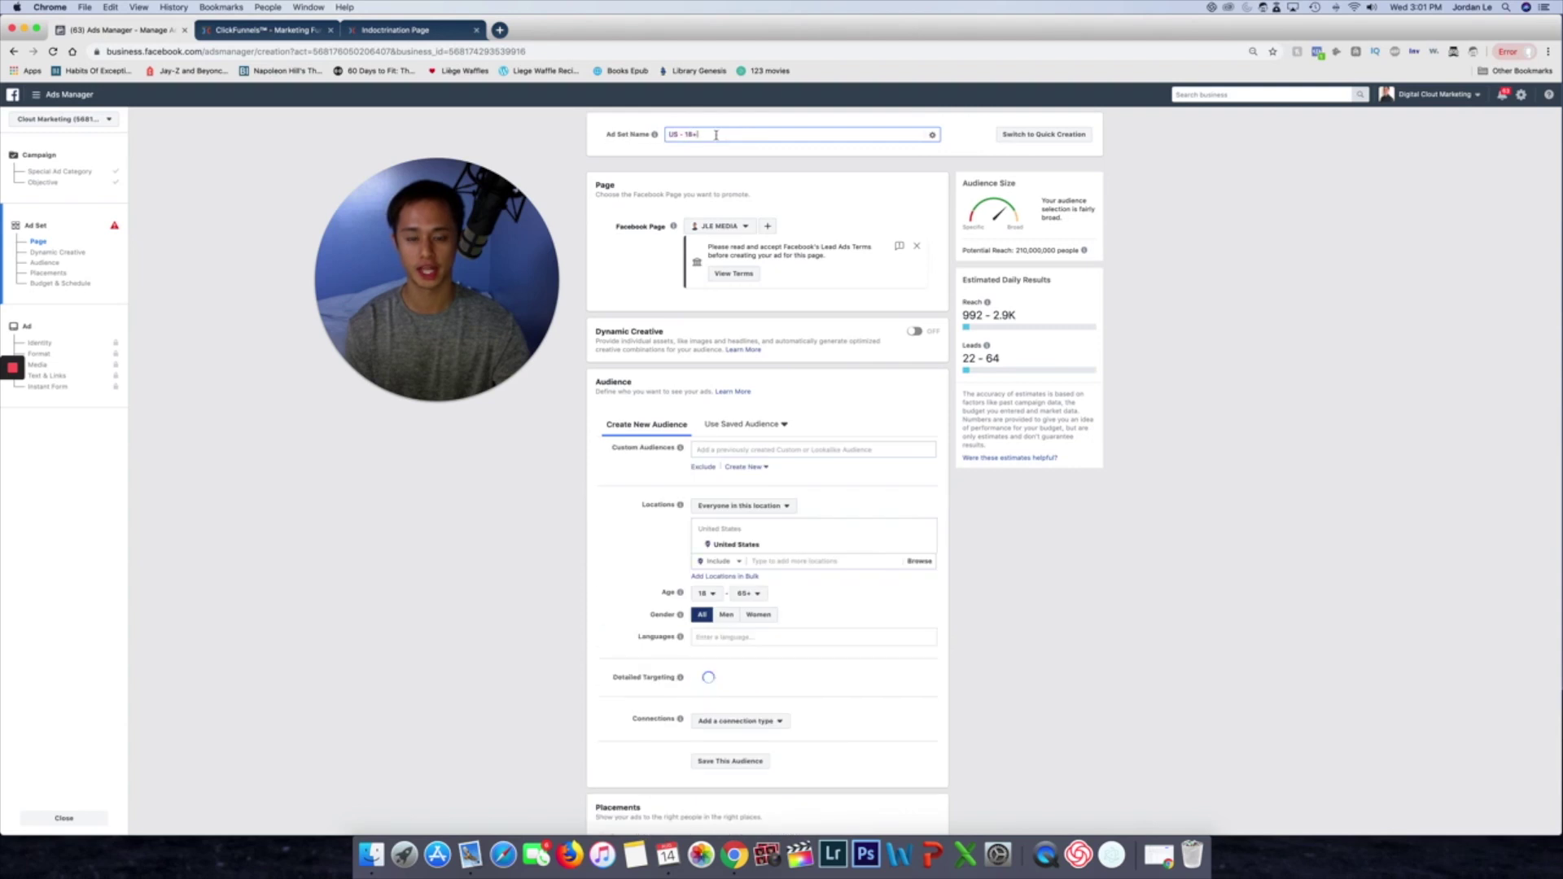
click(629, 144)
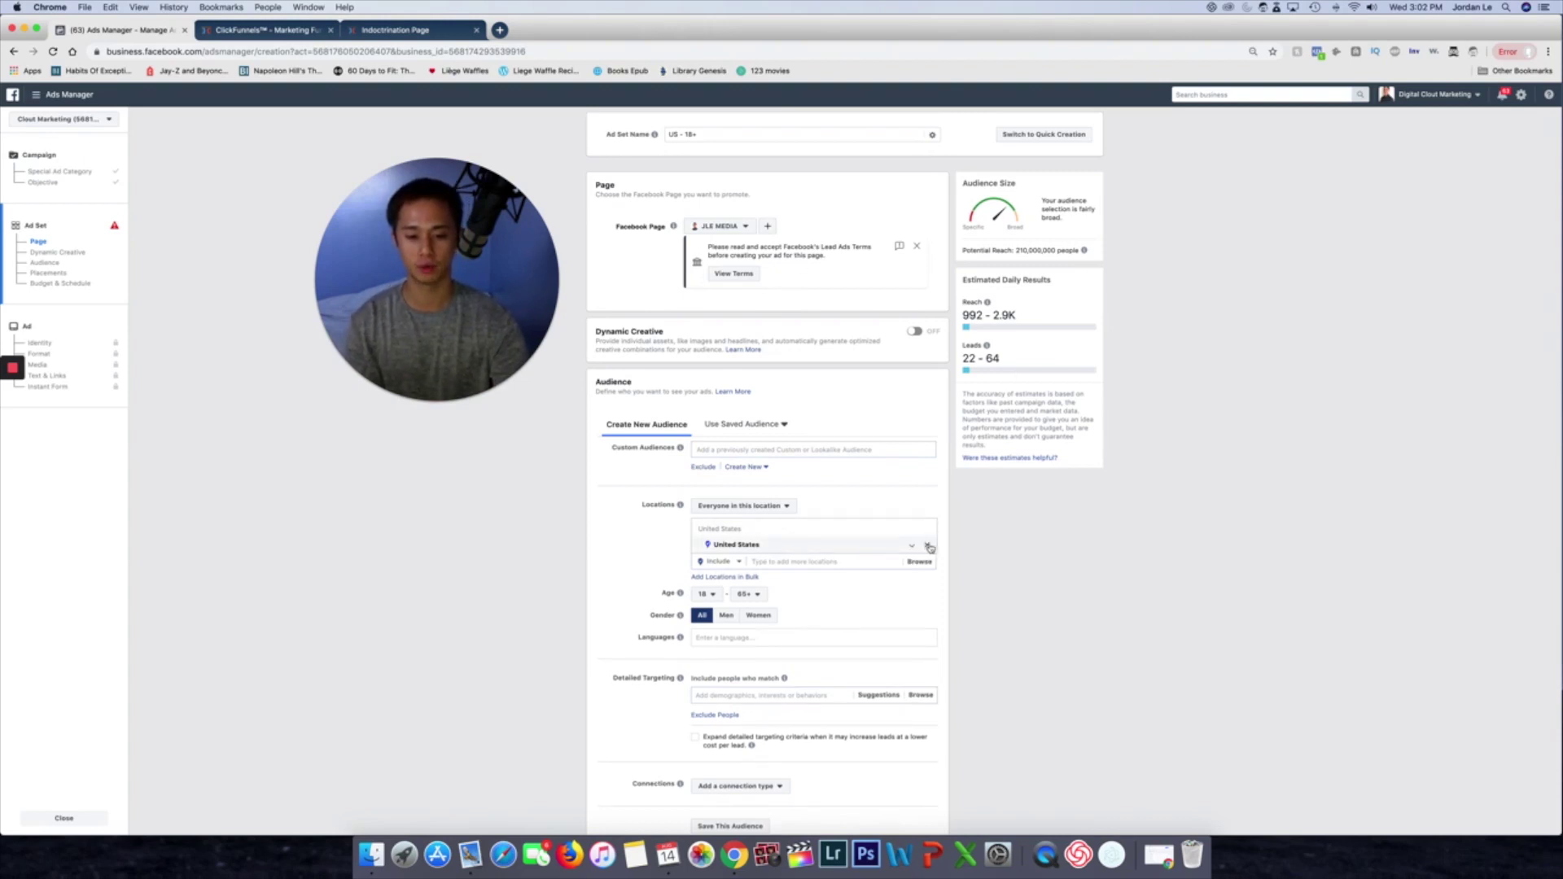
click(929, 547)
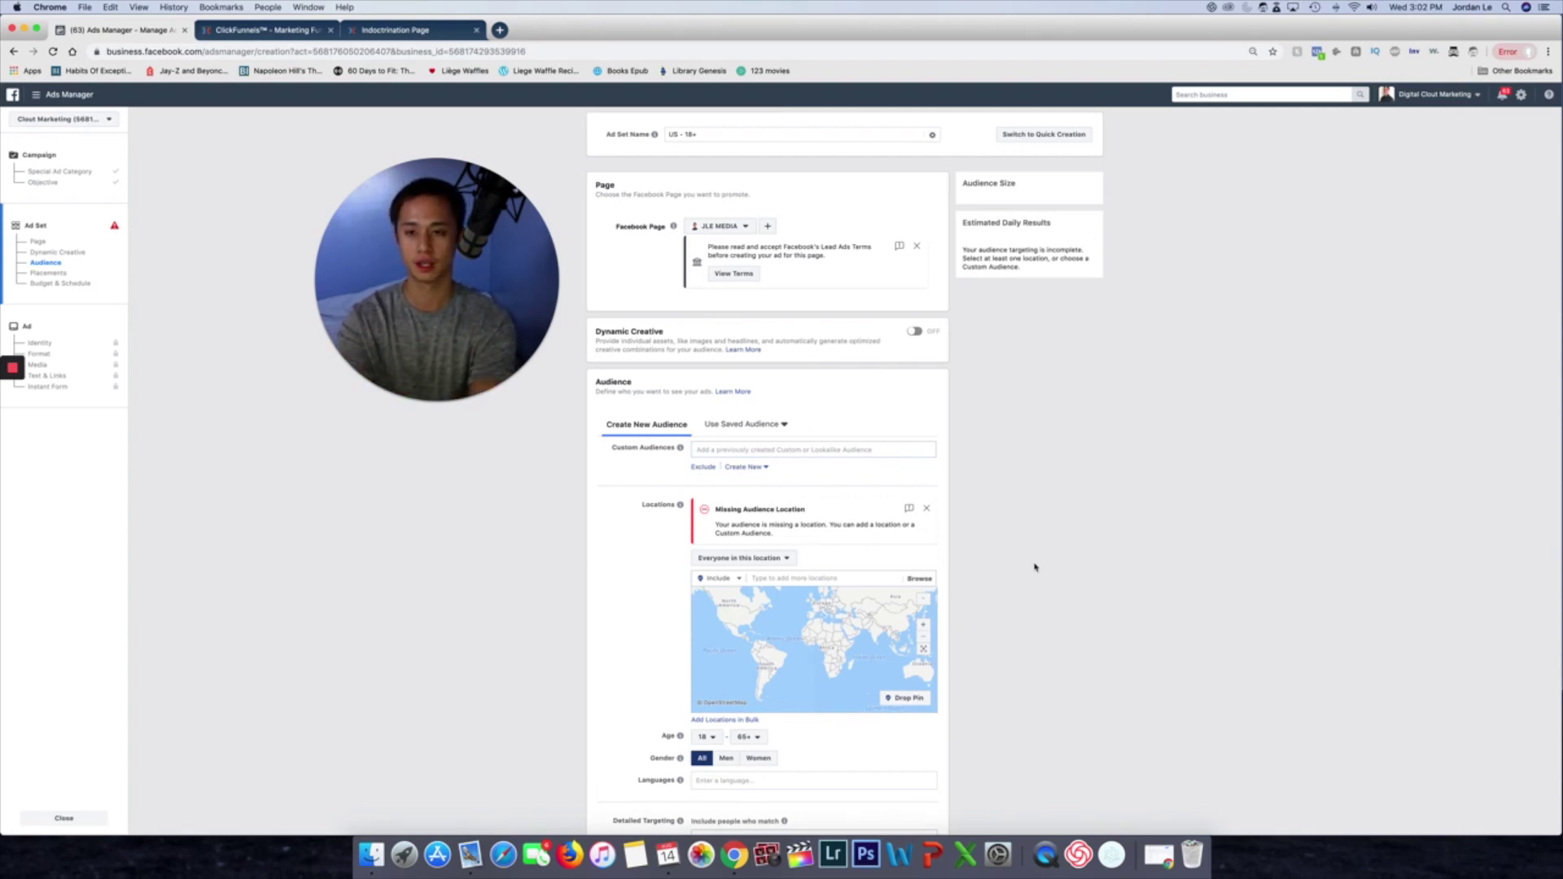
Step: Search Google for 'chiropractor near me' in a new tab, select the first clinic's address, and return to Ads Manager
key(super+t)
text(chri)
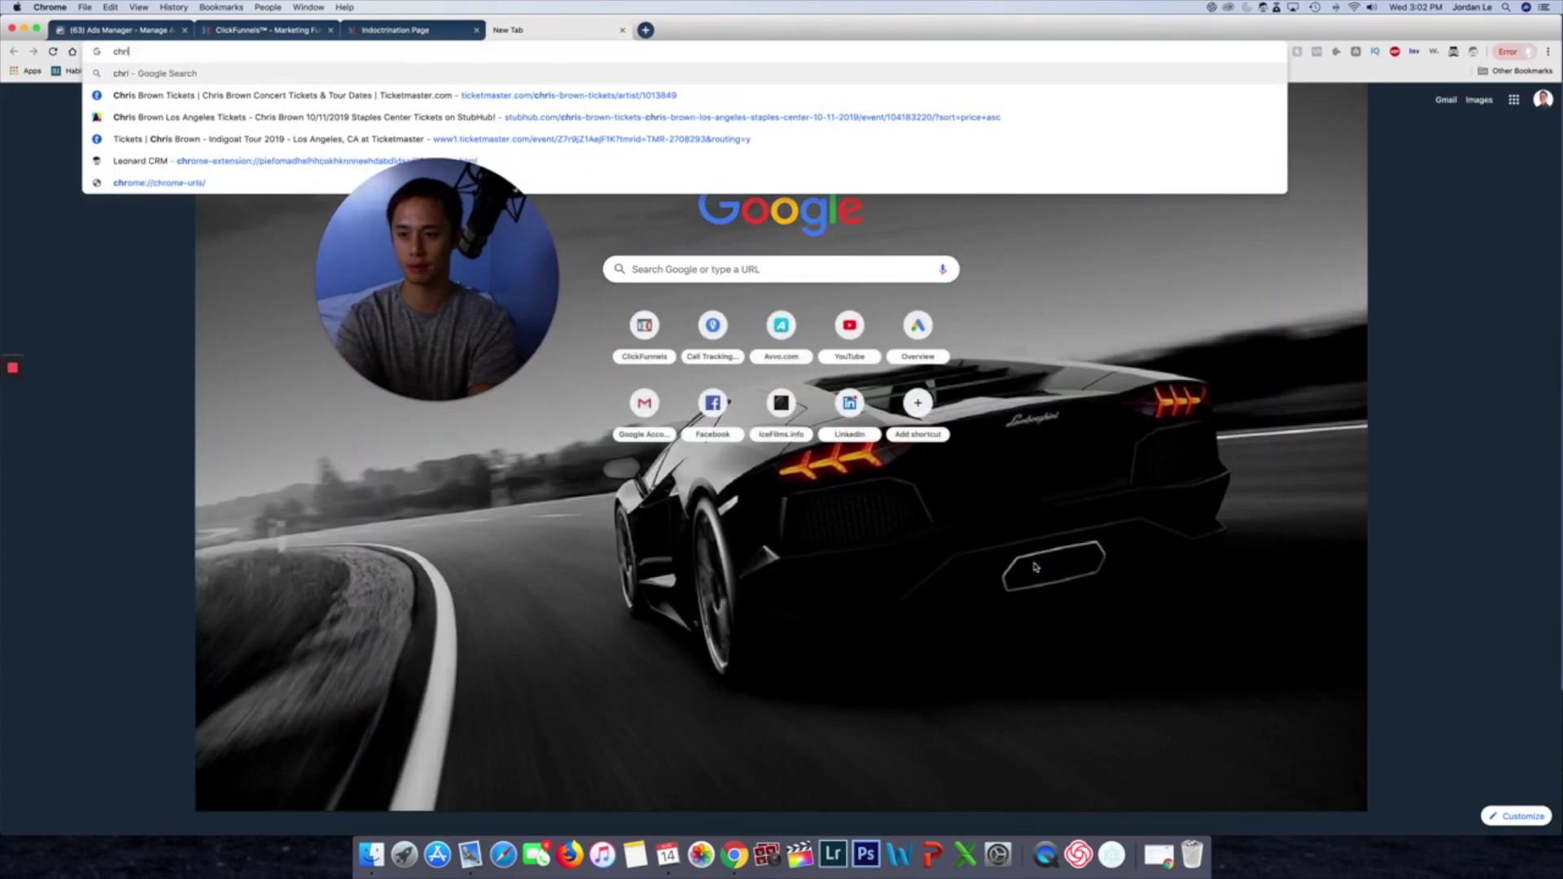
key(BackSpace)
key(BackSpace)
text(iropr)
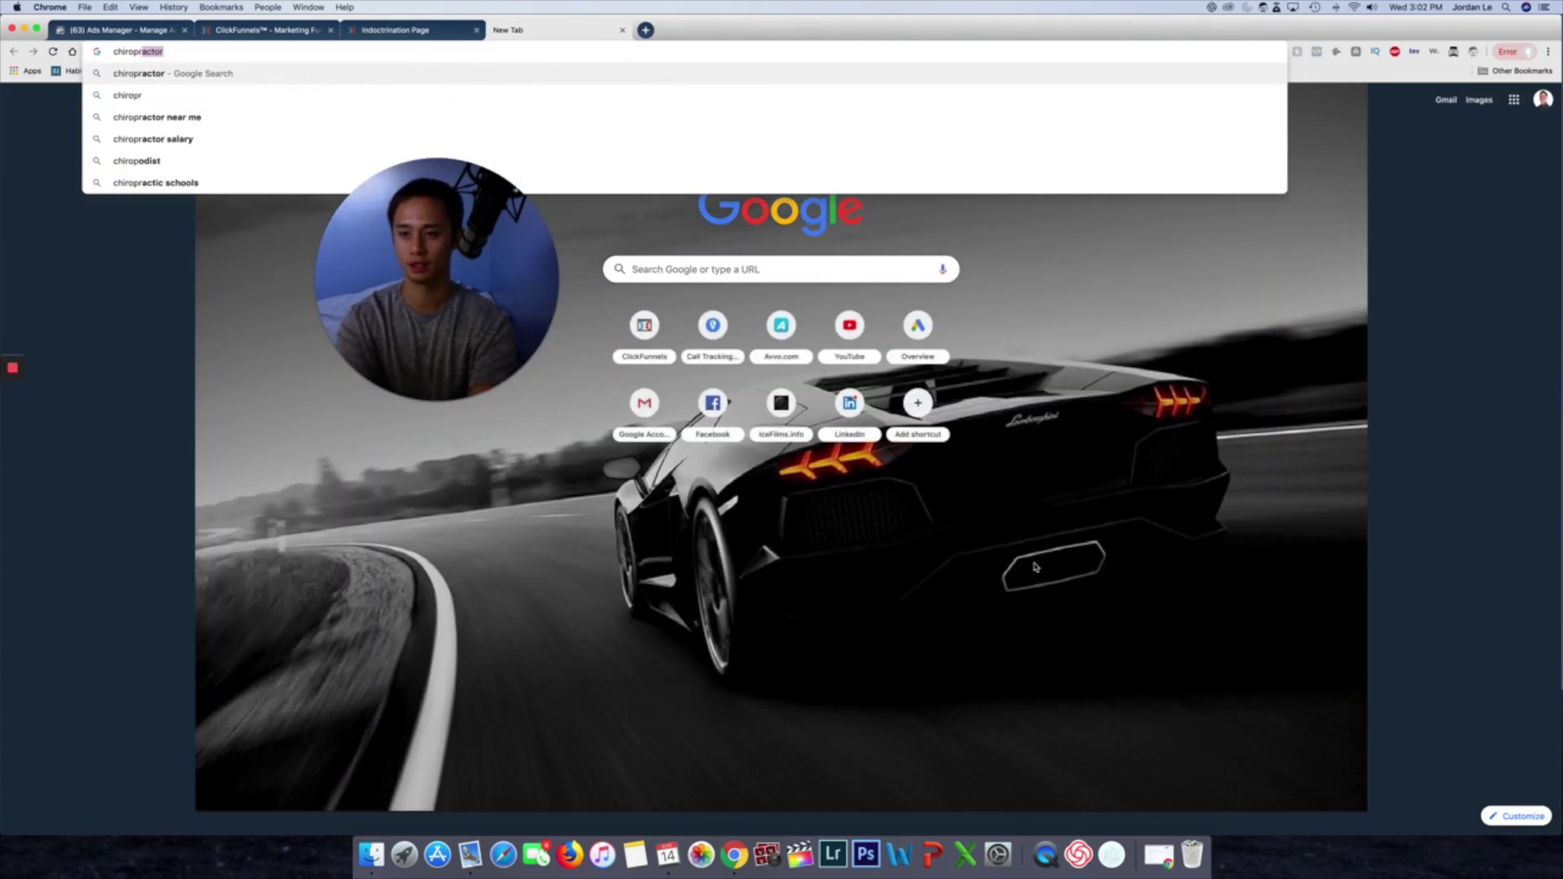
text(actor near me)
key(Return)
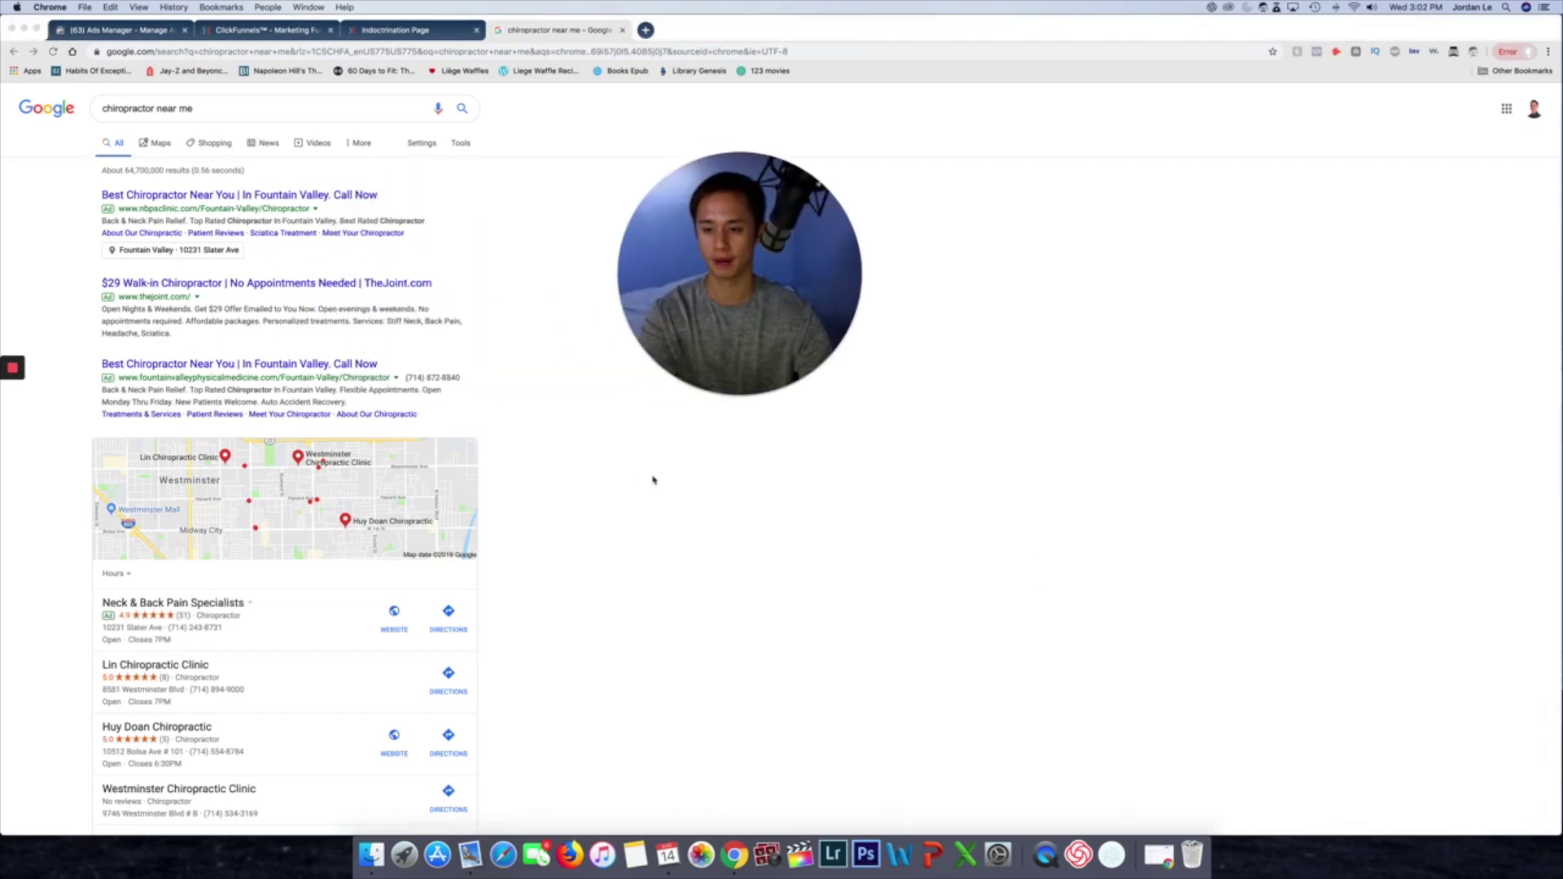
scroll(655, 482, down, 2)
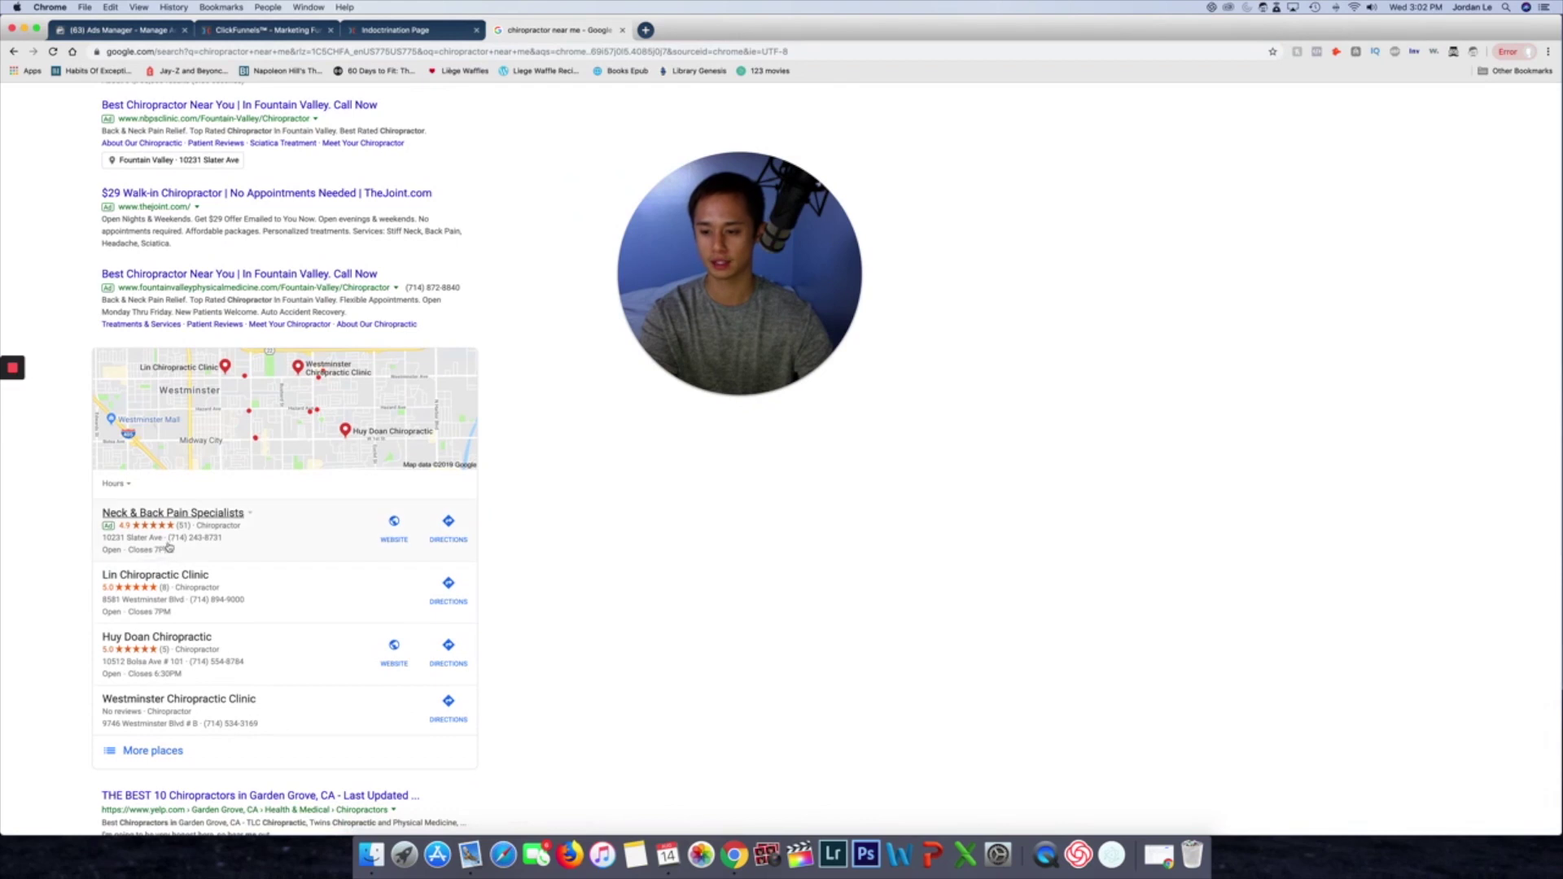
drag(162, 541, 101, 542)
key(cmd+c)
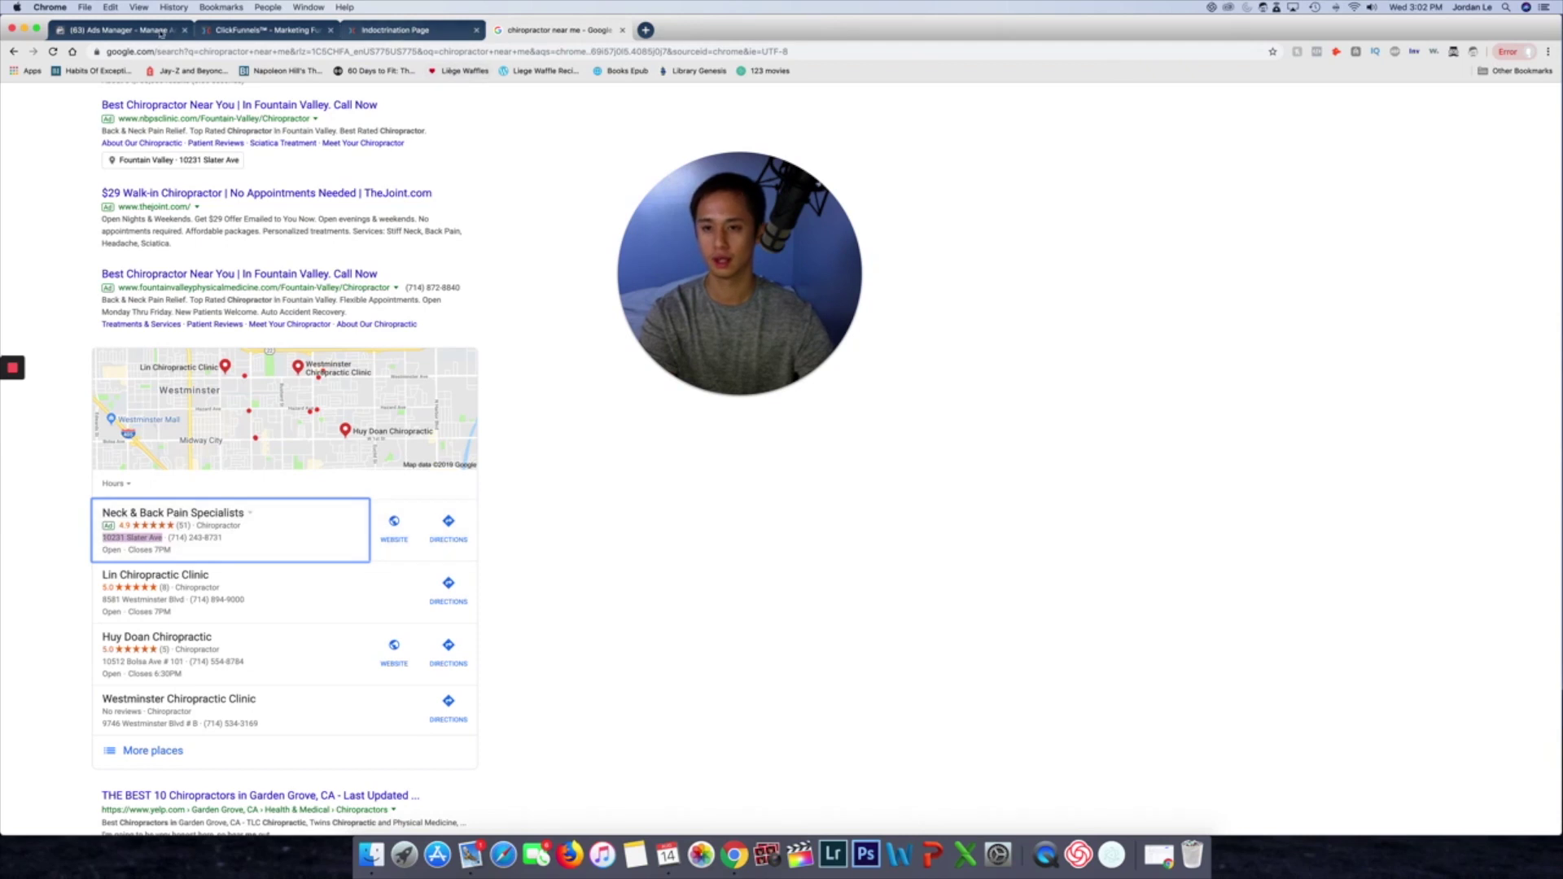
click(116, 31)
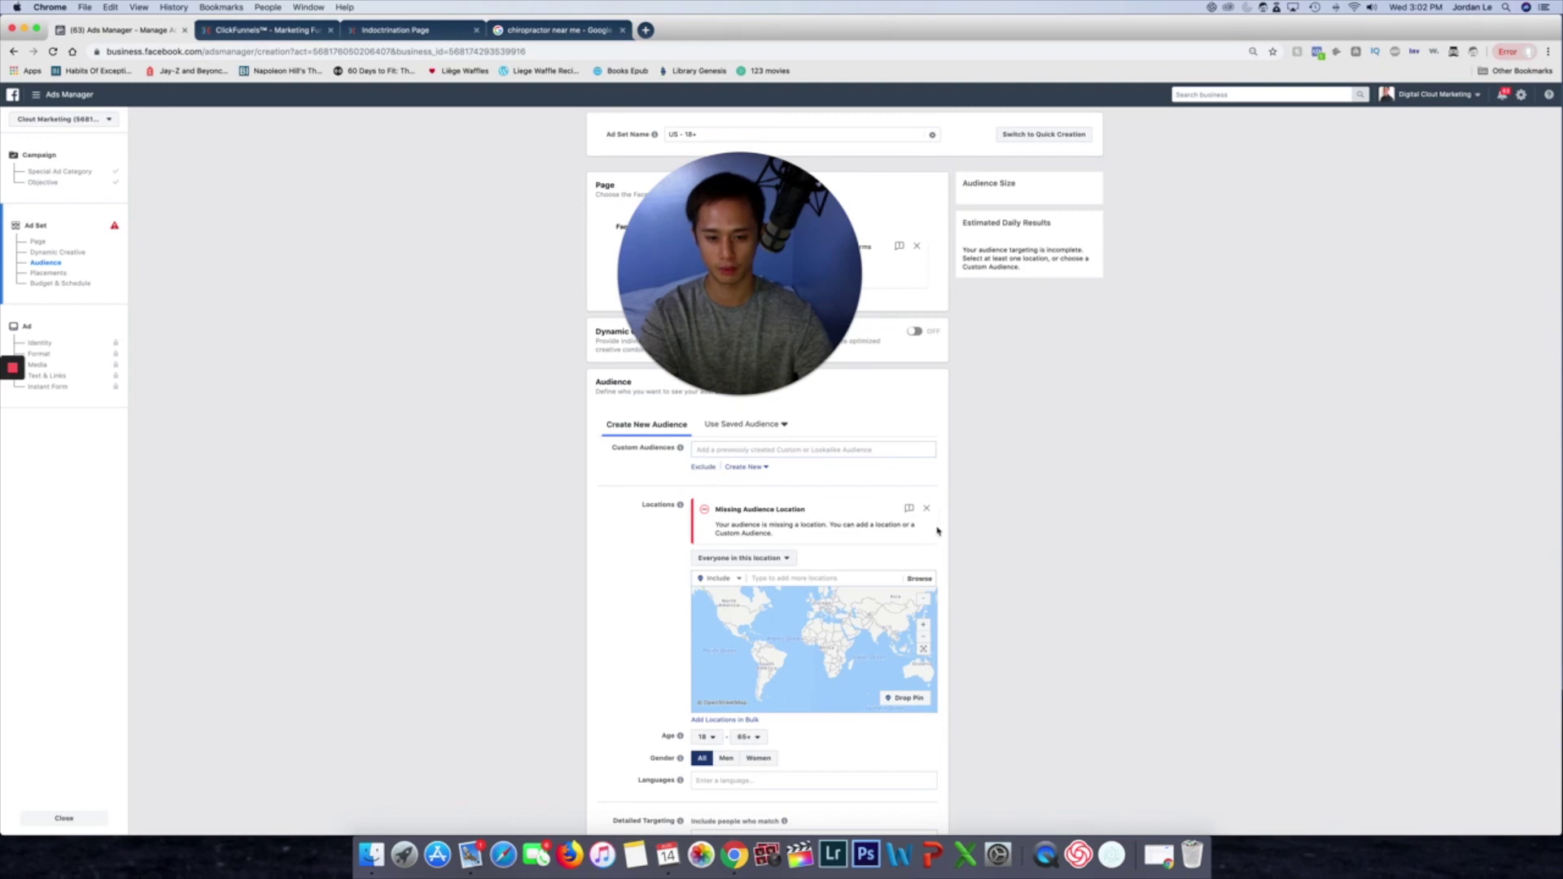
Step: Set the audience location to the pasted Fountain Valley clinic address and zoom the map in twice
click(901, 579)
key(cmd+v)
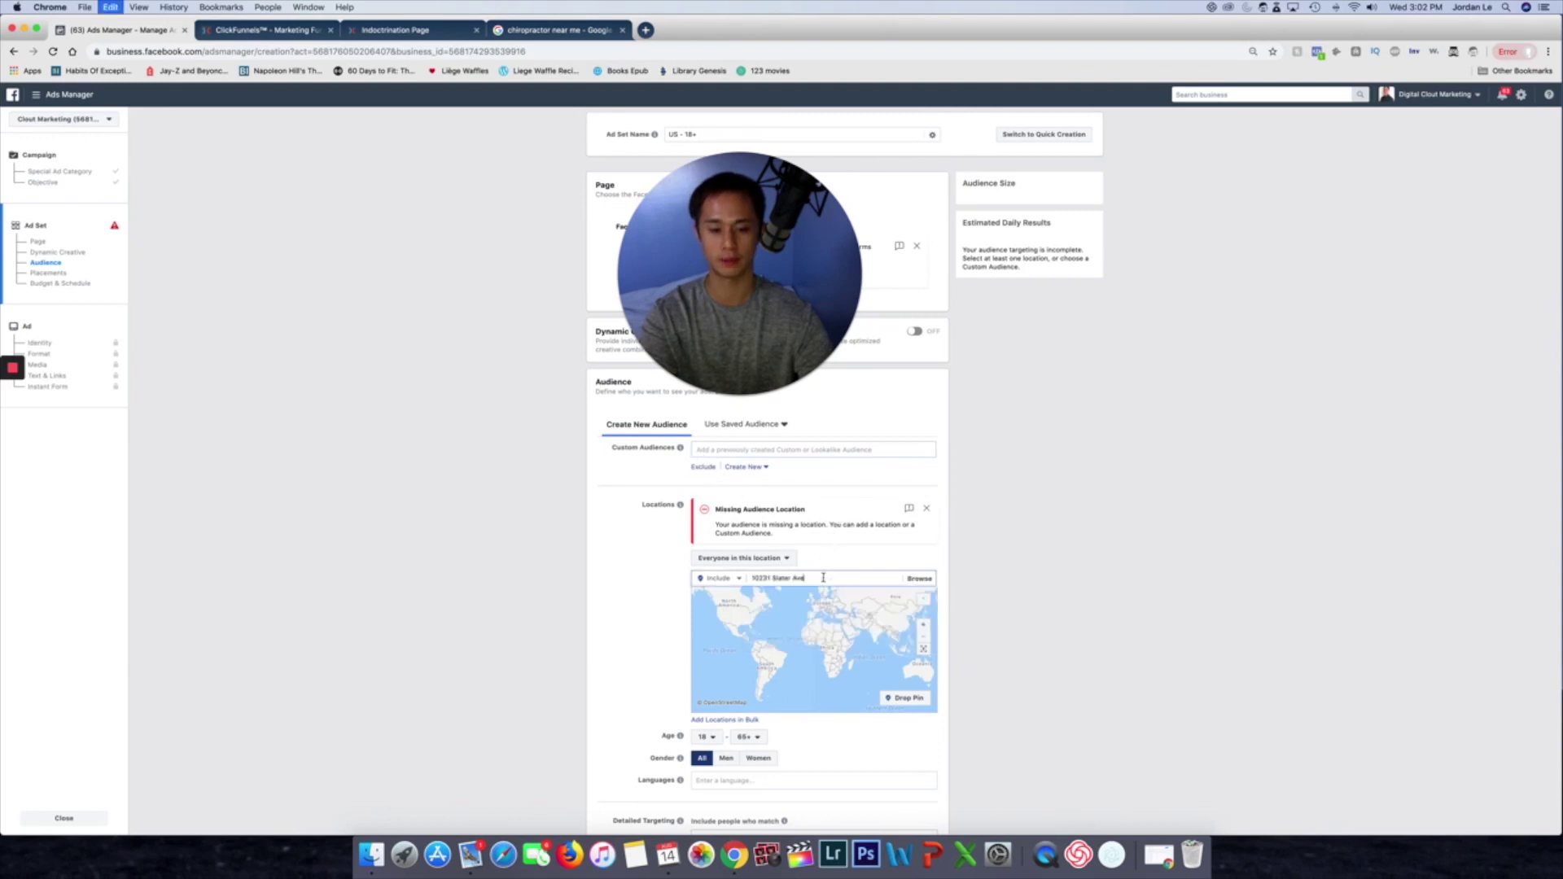
click(875, 595)
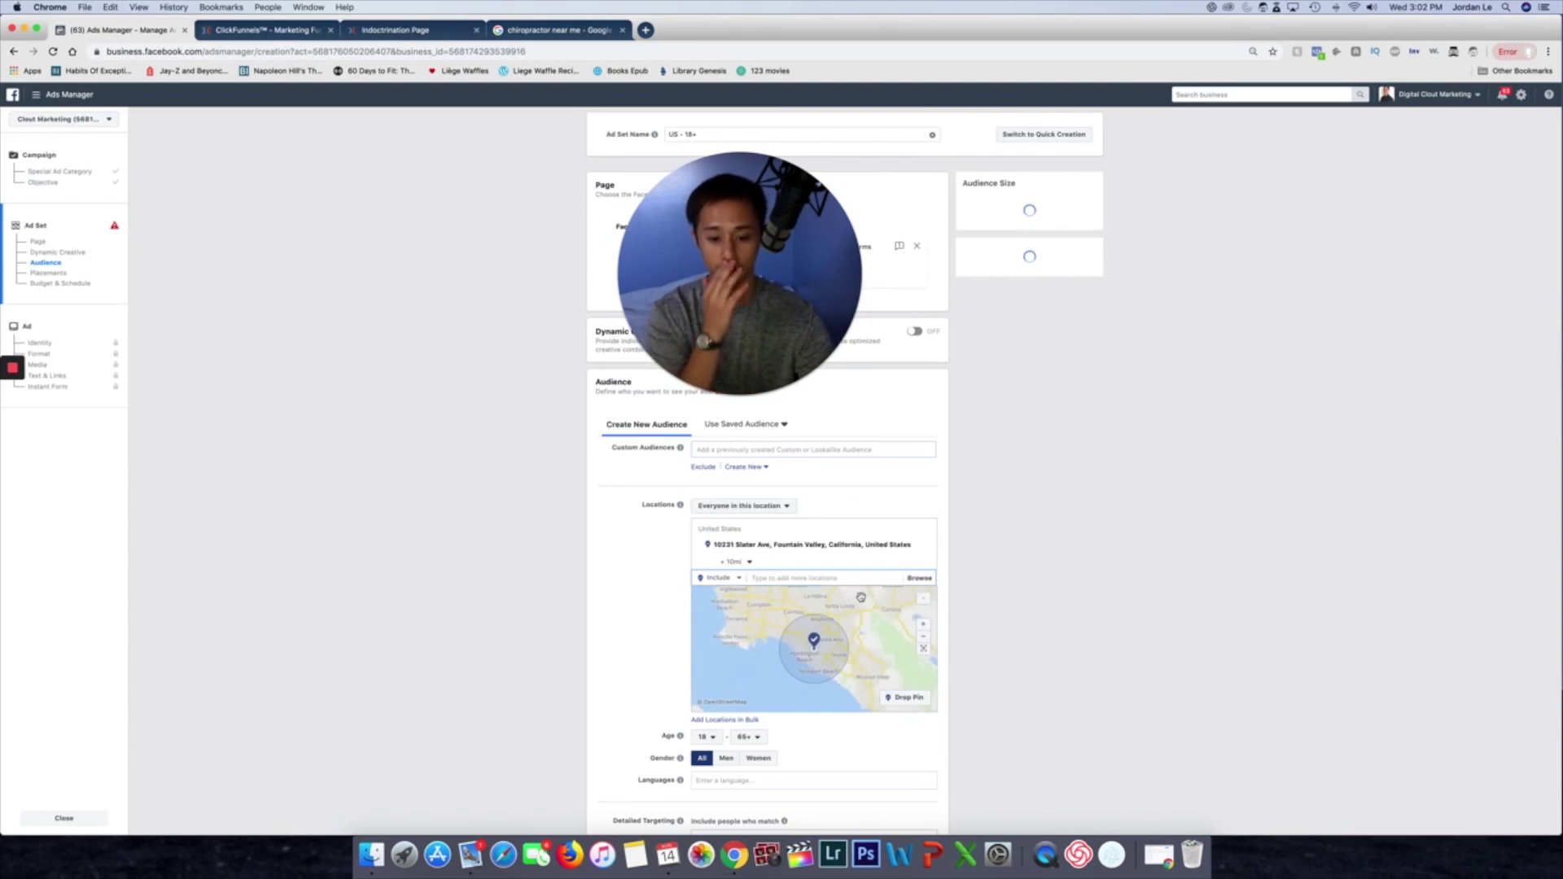
scroll(875, 596, down, 2)
scroll(1001, 589, down, 1)
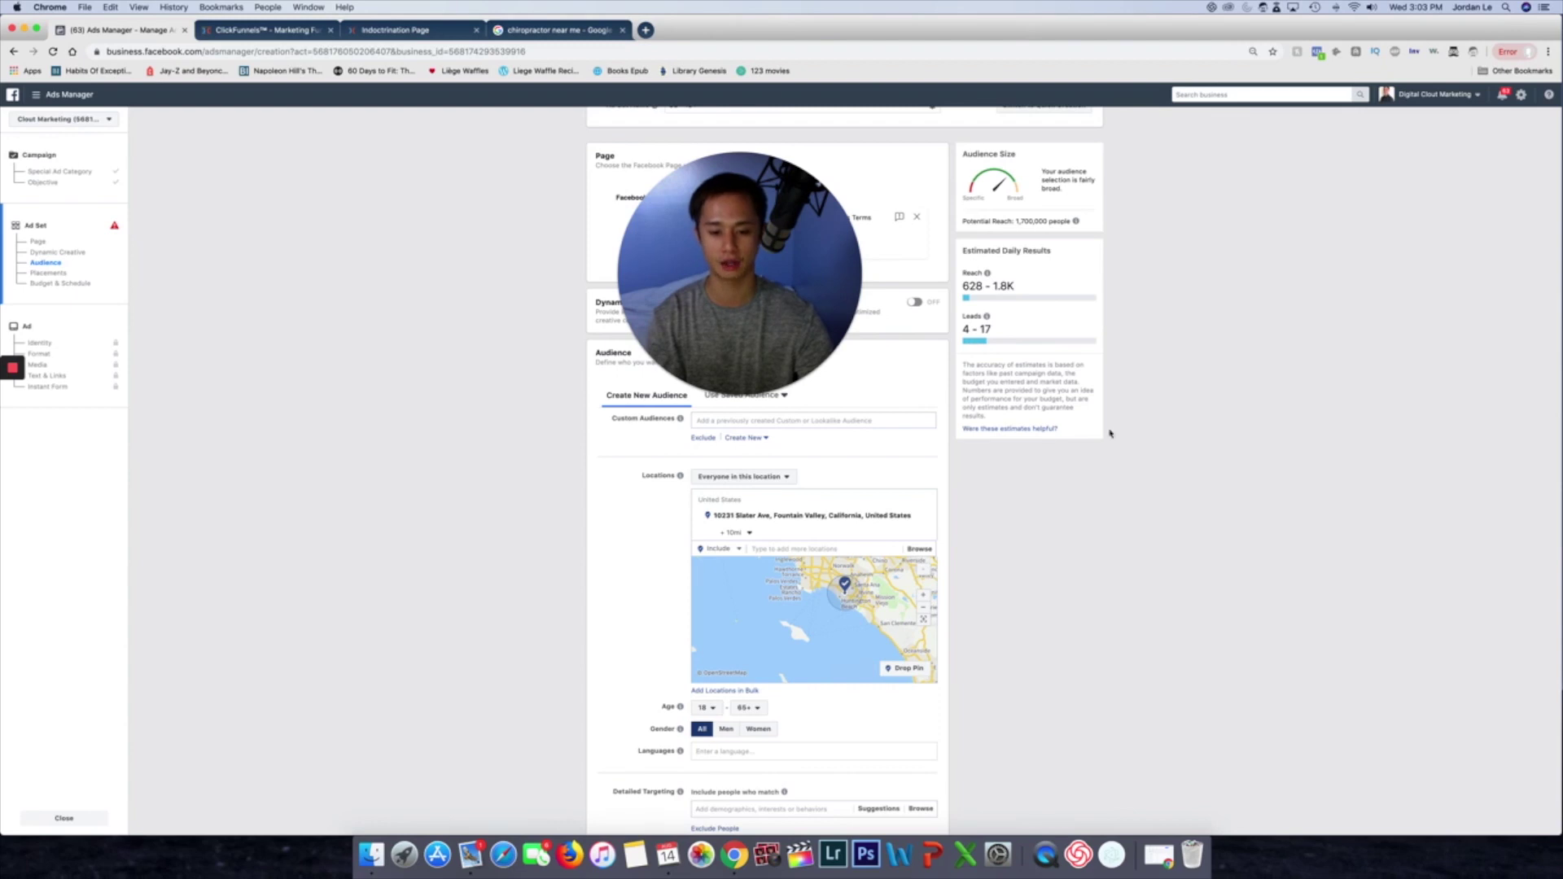
click(923, 596)
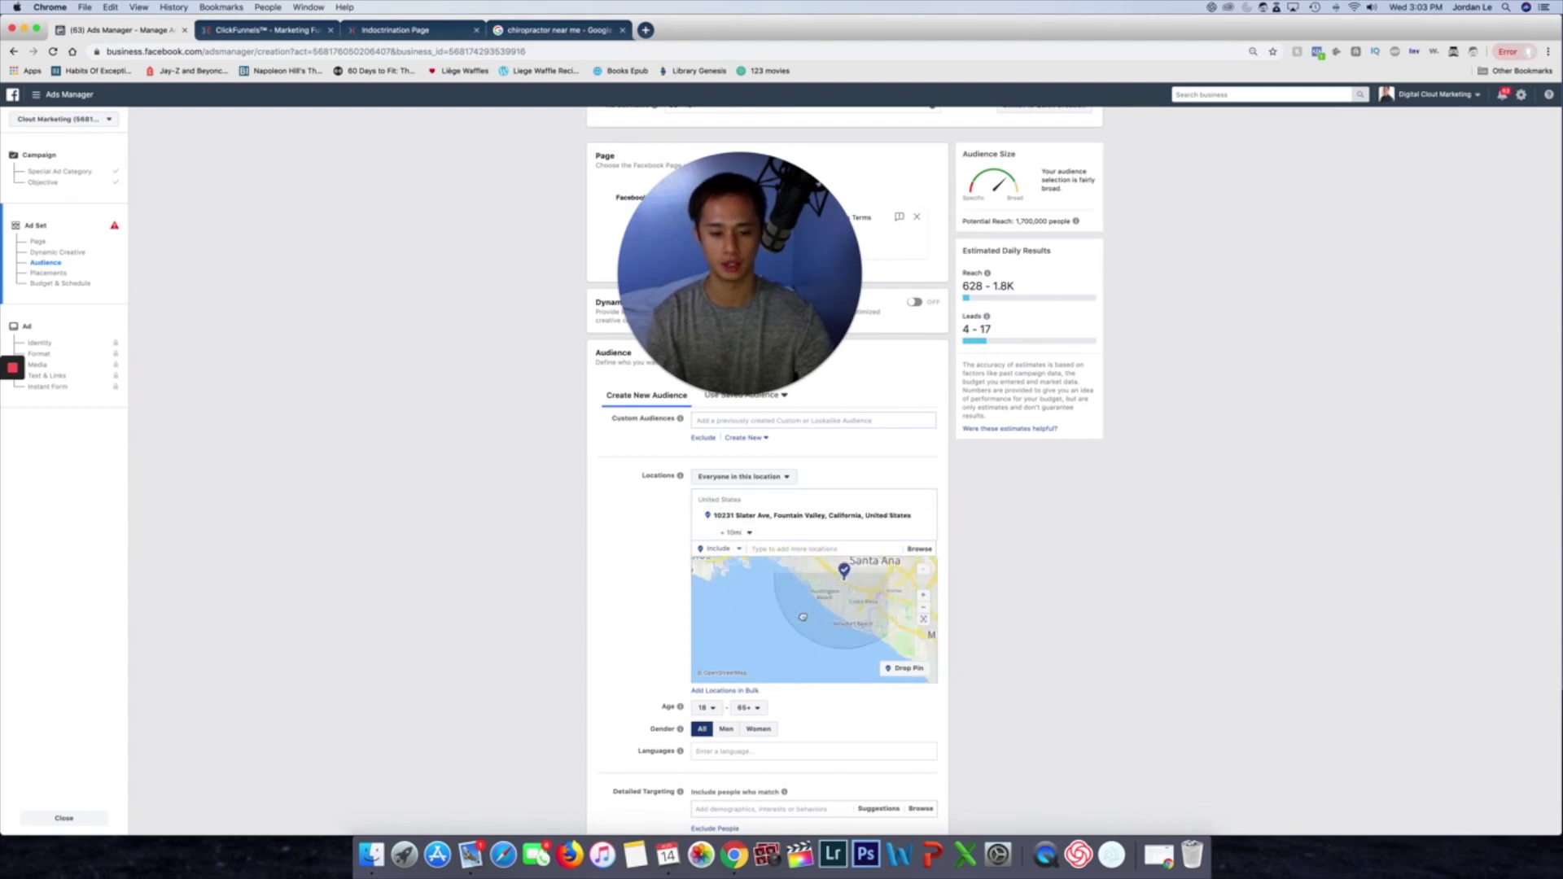
click(923, 601)
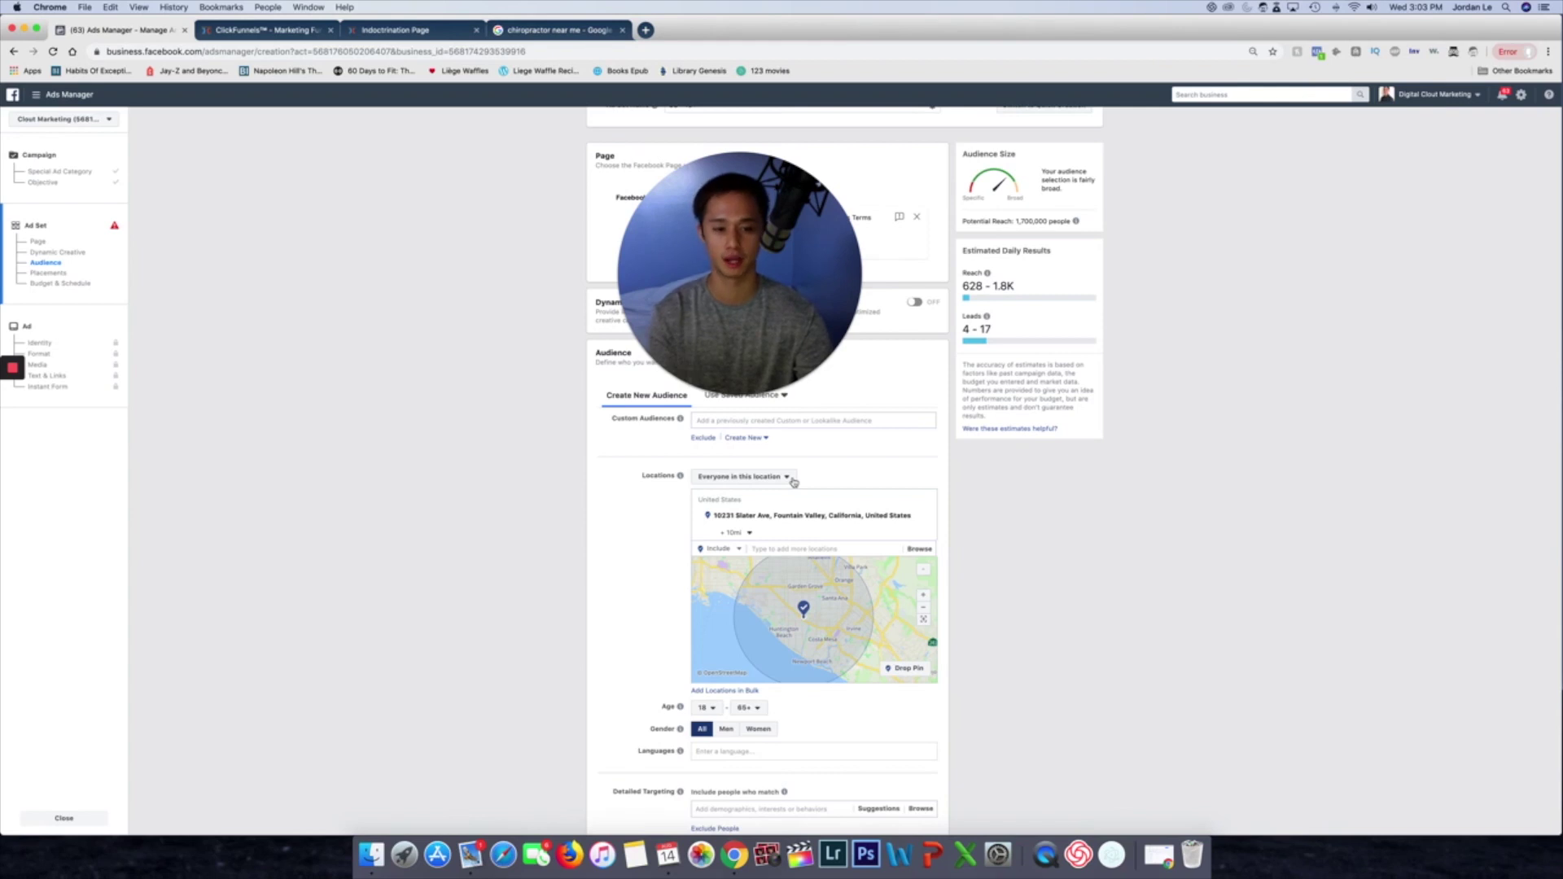
Step: Change location targeting from everyone in this location to people who live in this location
click(791, 480)
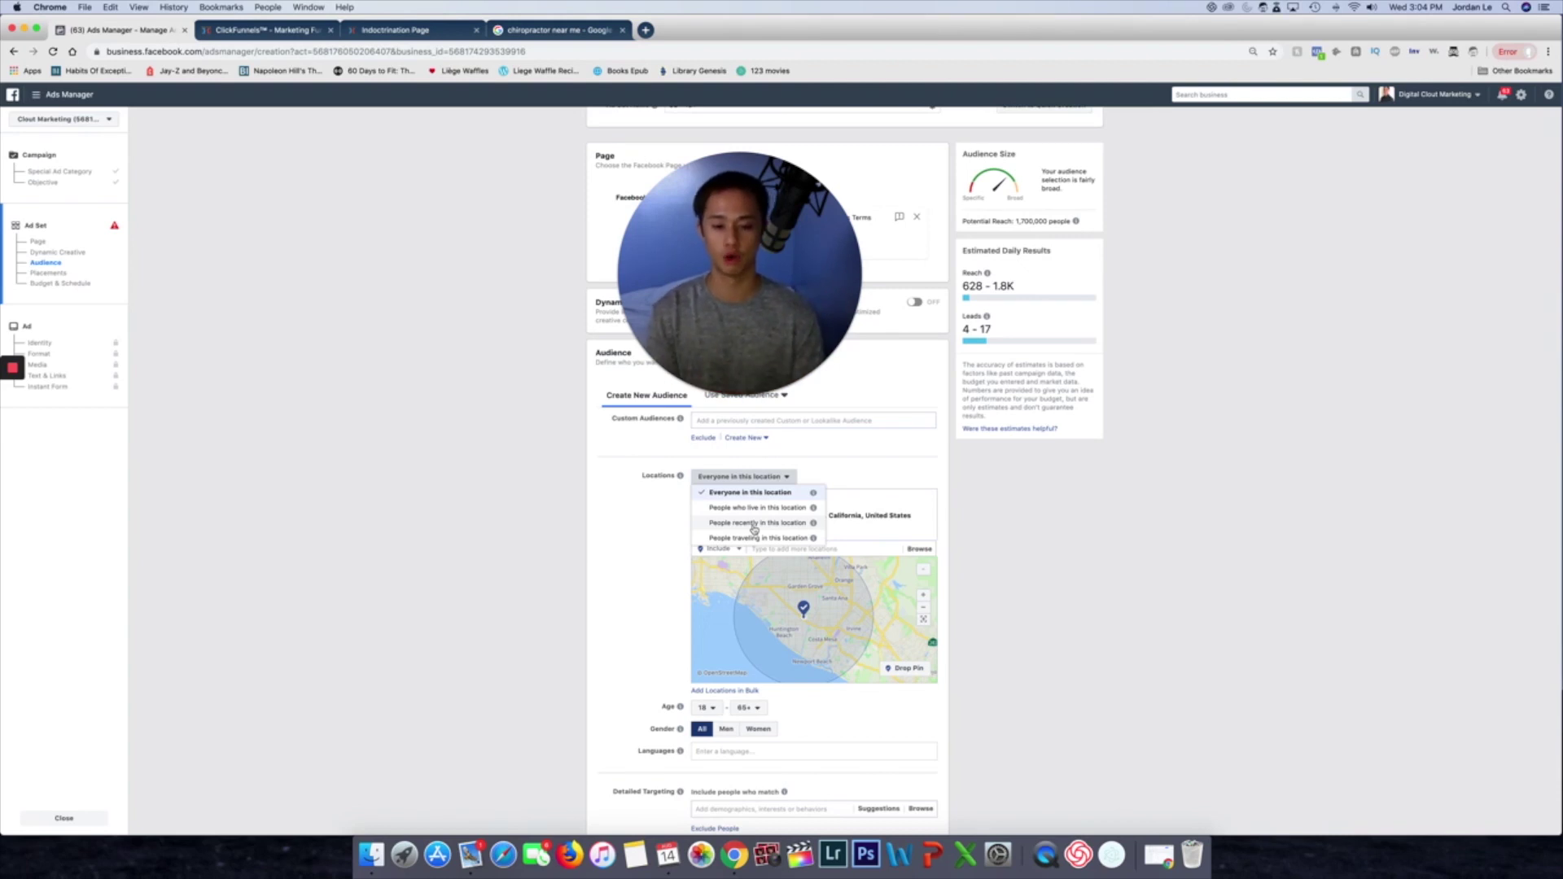
click(769, 508)
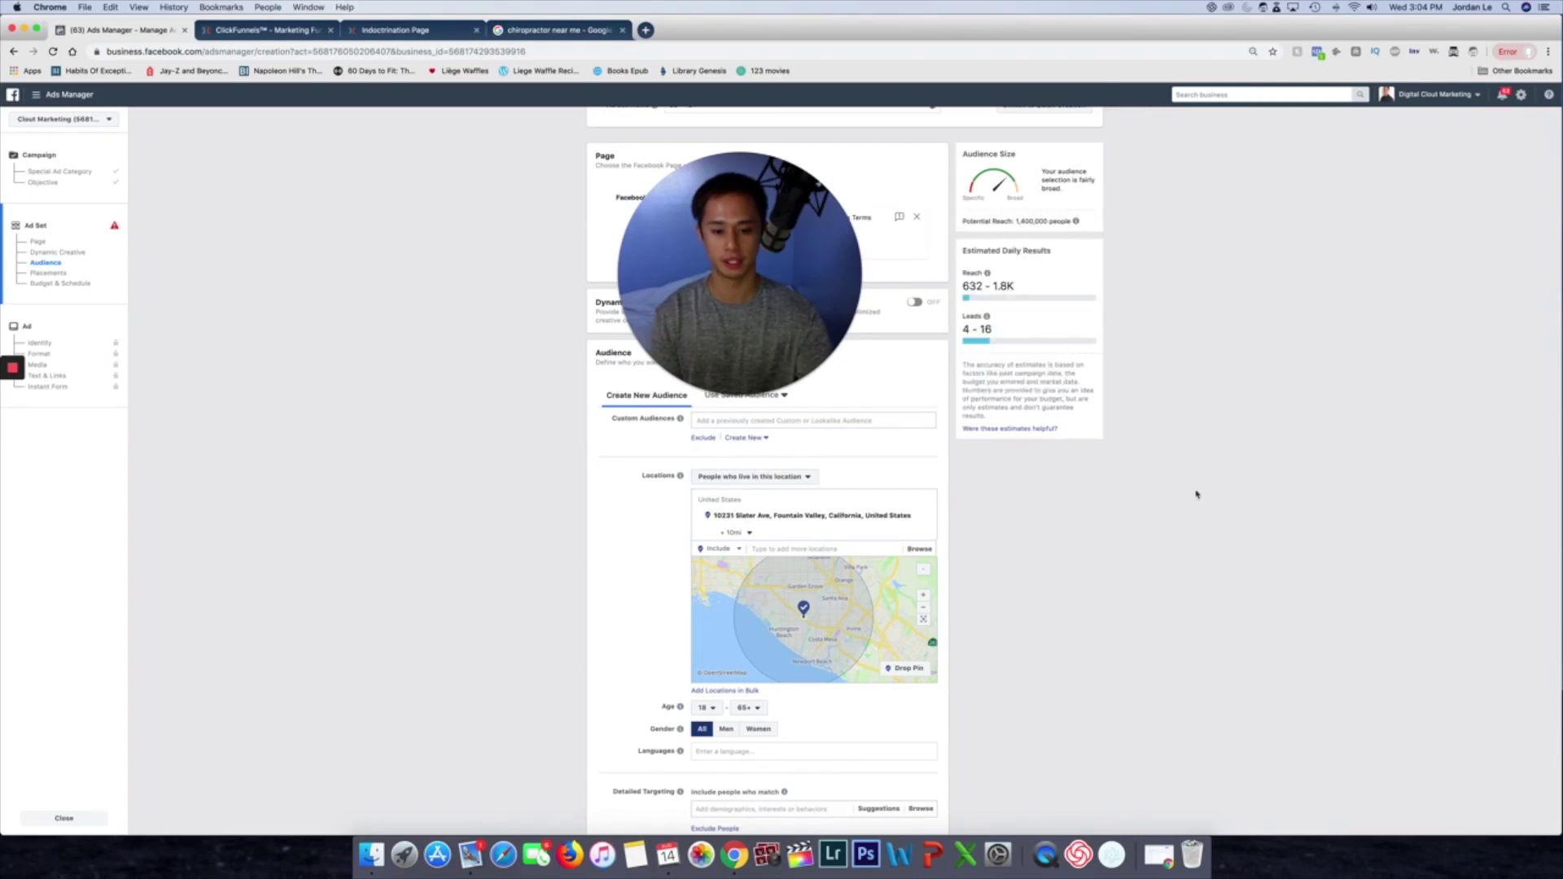
scroll(1156, 602, down, 3)
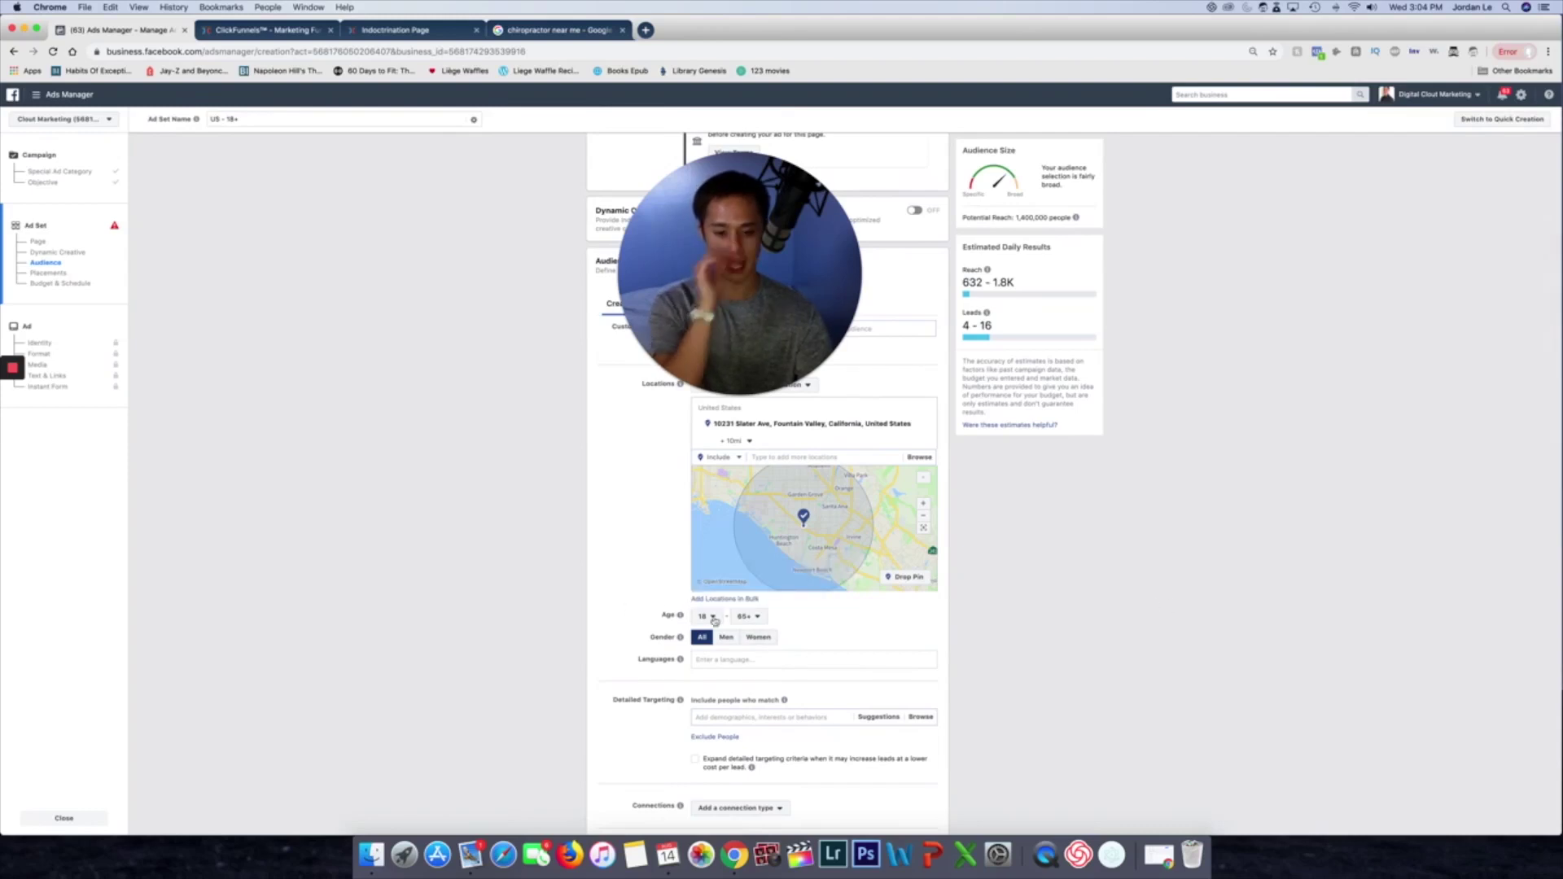
Step: Set the audience minimum age to 25
click(713, 618)
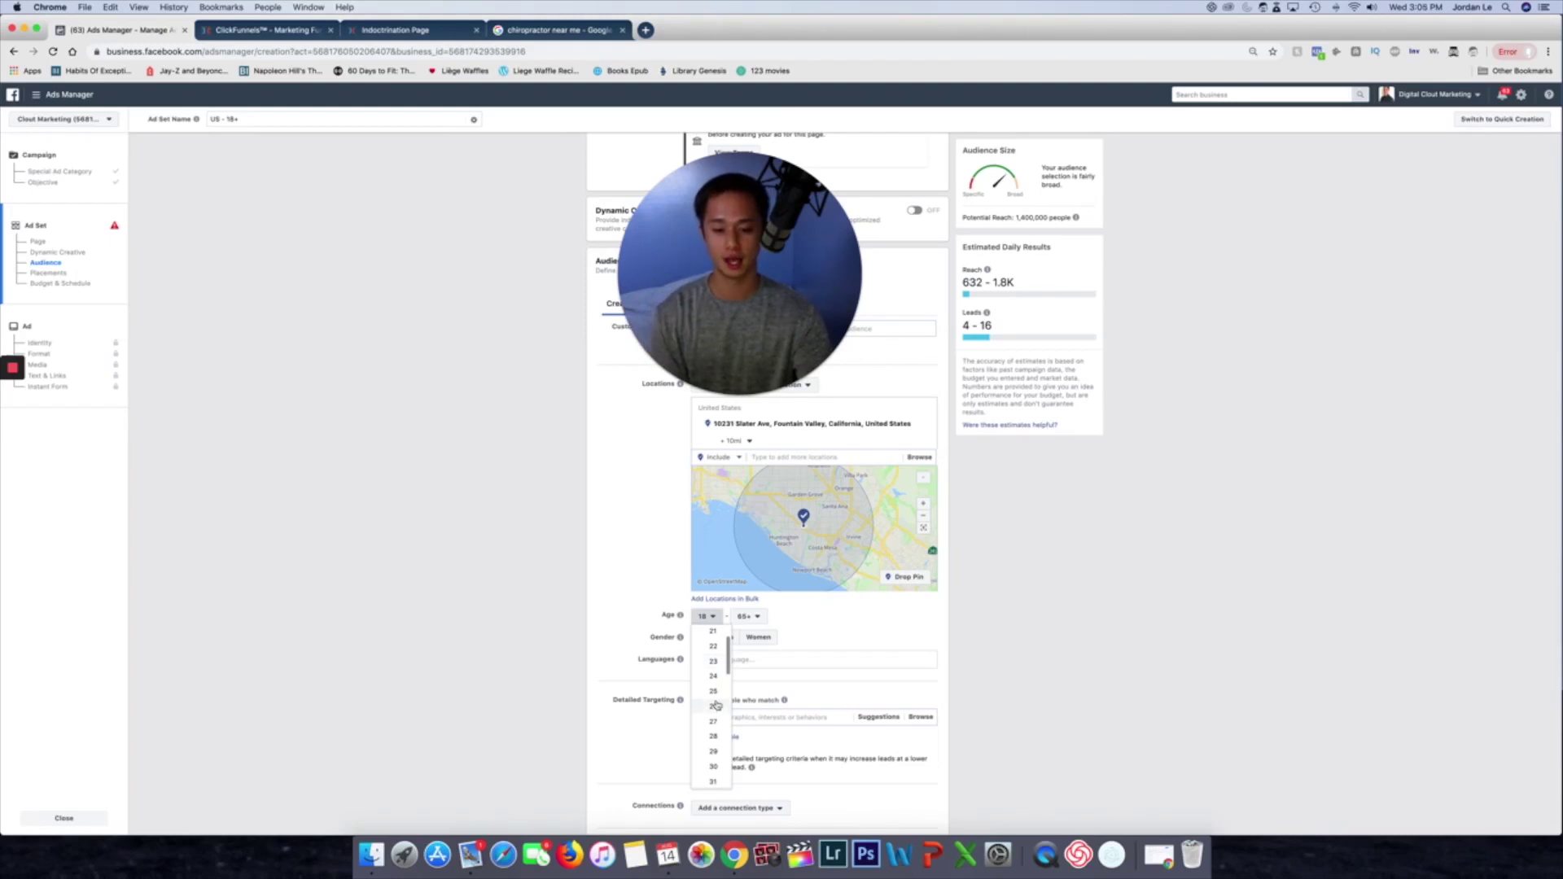
click(713, 691)
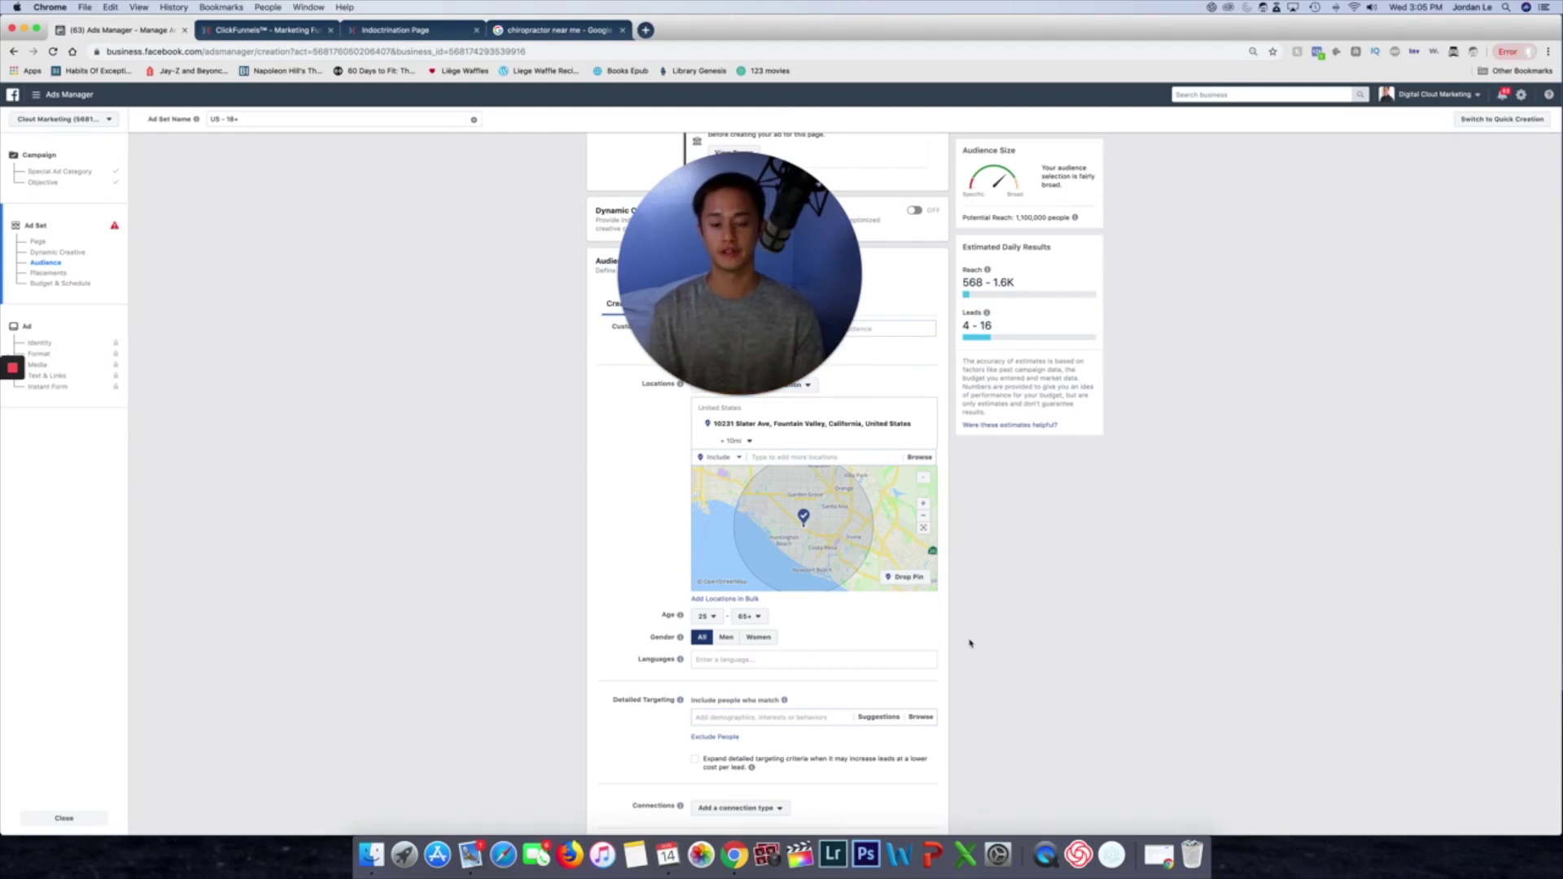
Step: Add English (All) as the audience language
click(780, 661)
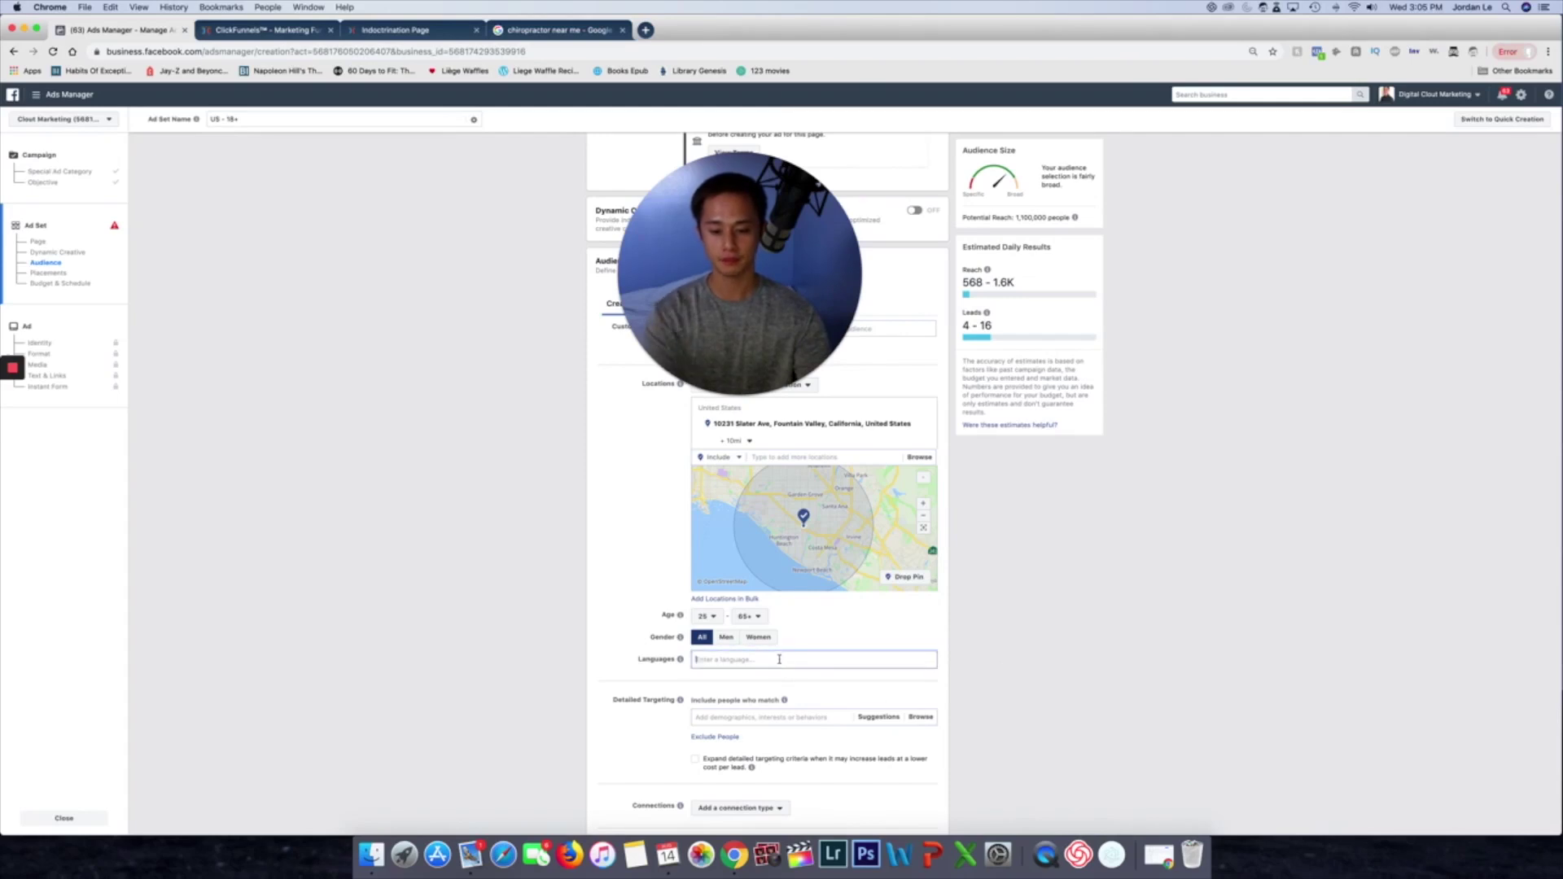
text(english)
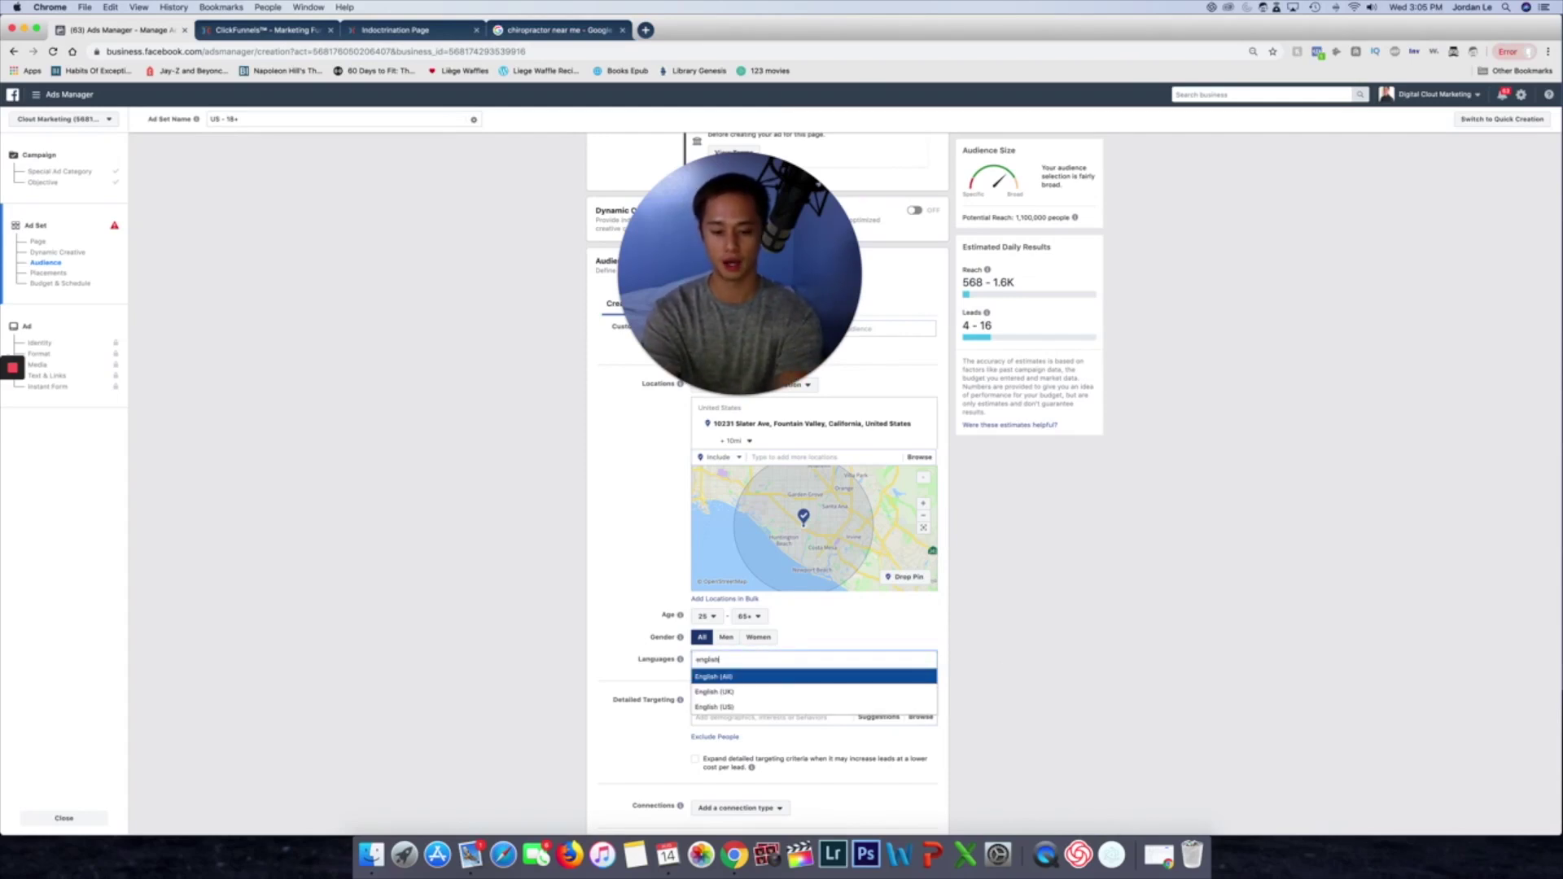
key(Return)
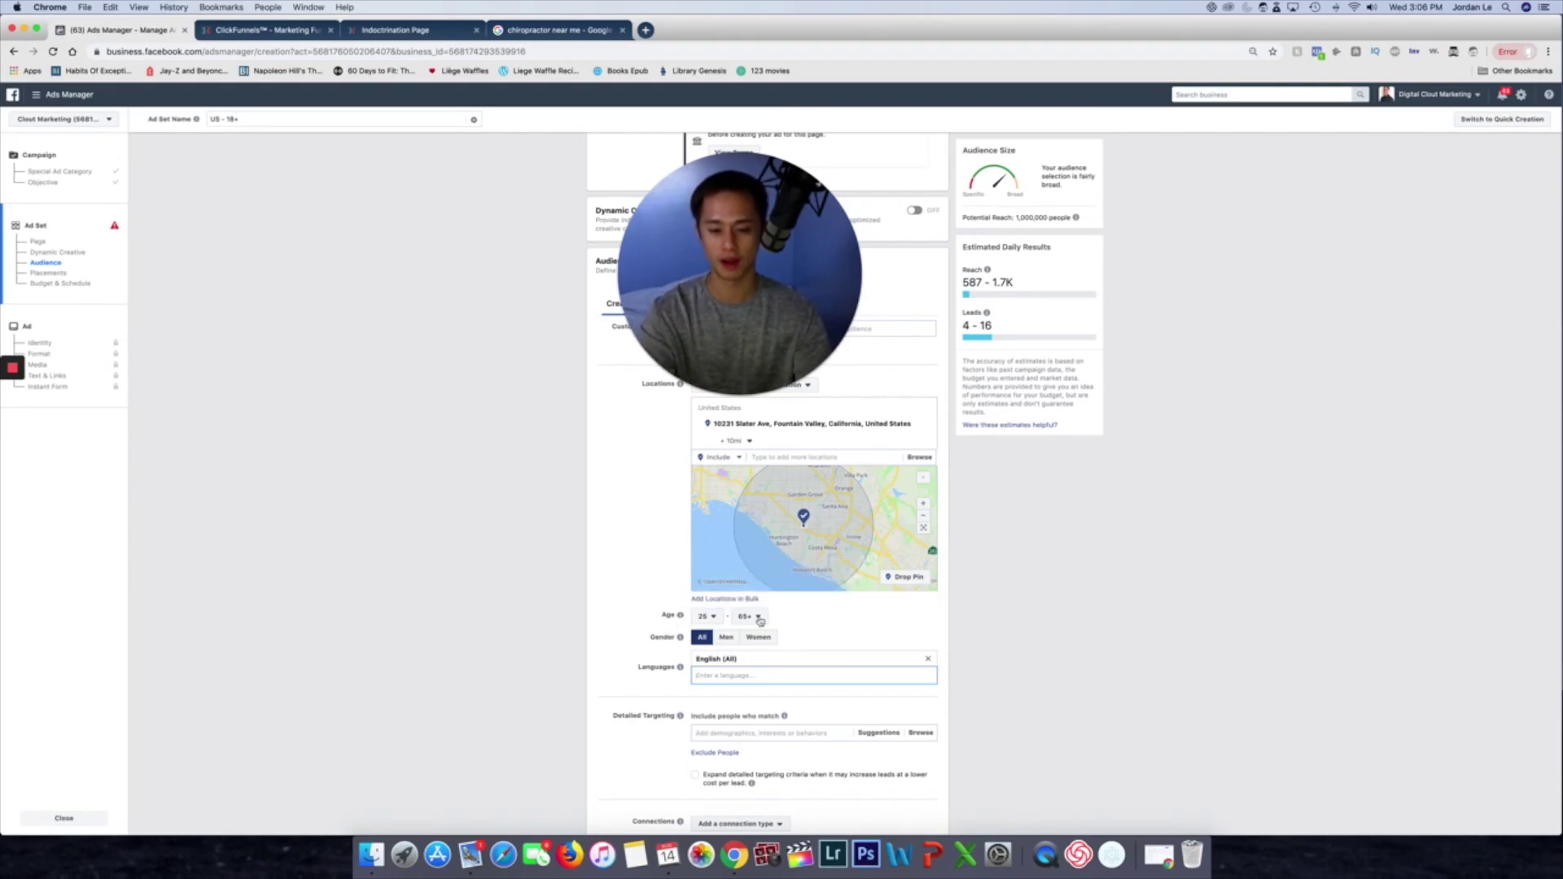
Step: Try a maximum age of 55, then set it back to 65+ and review the audience
click(760, 619)
click(752, 632)
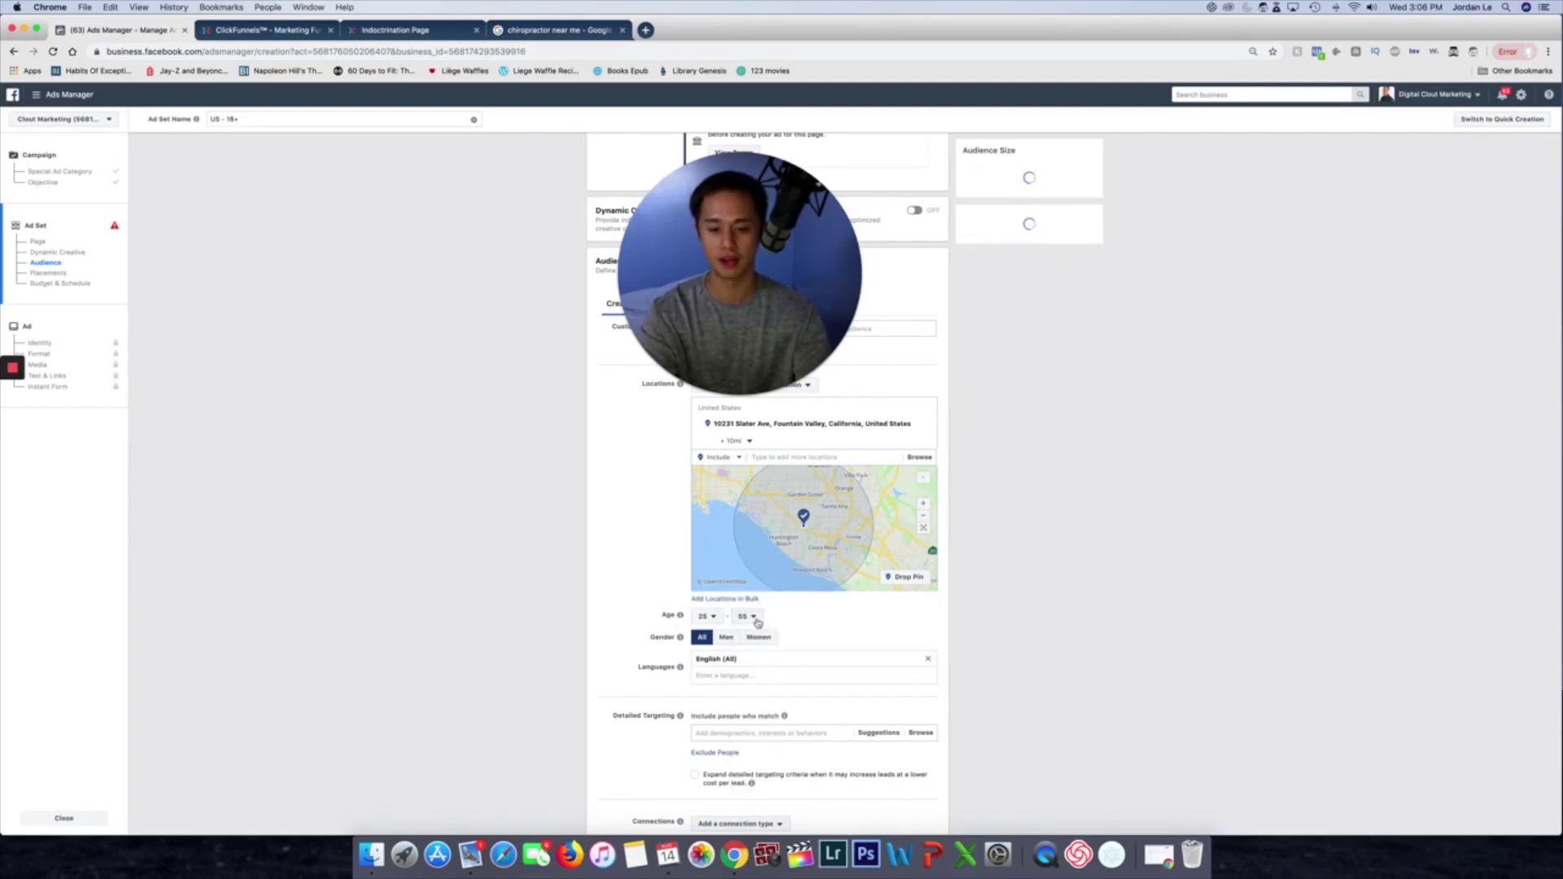
click(745, 617)
scroll(755, 750, down, 2)
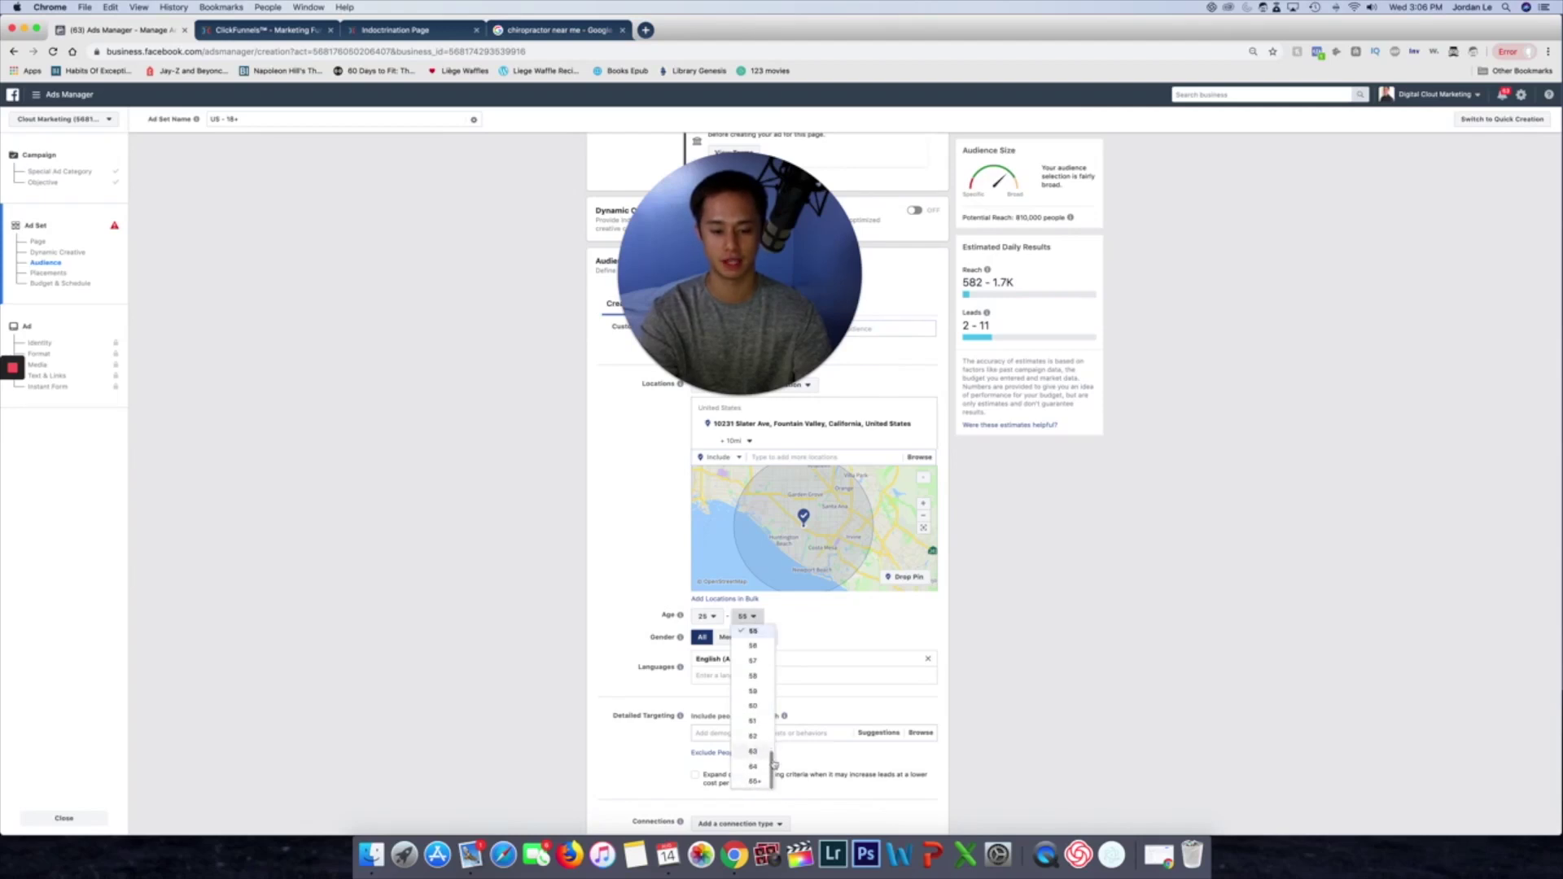
click(753, 783)
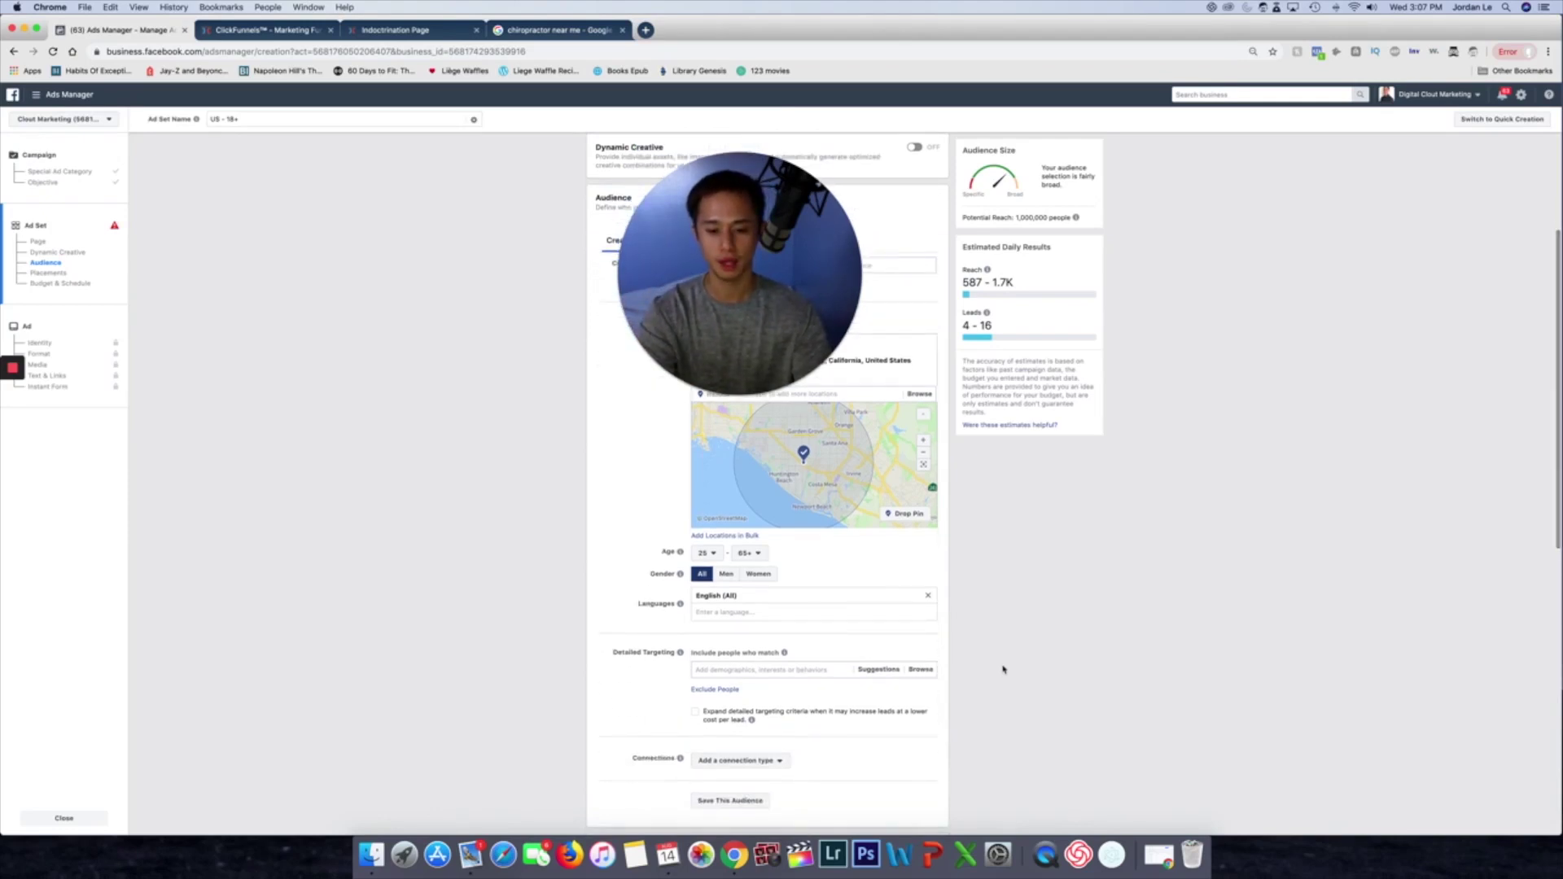
scroll(1004, 672, down, 1)
scroll(1004, 669, down, 3)
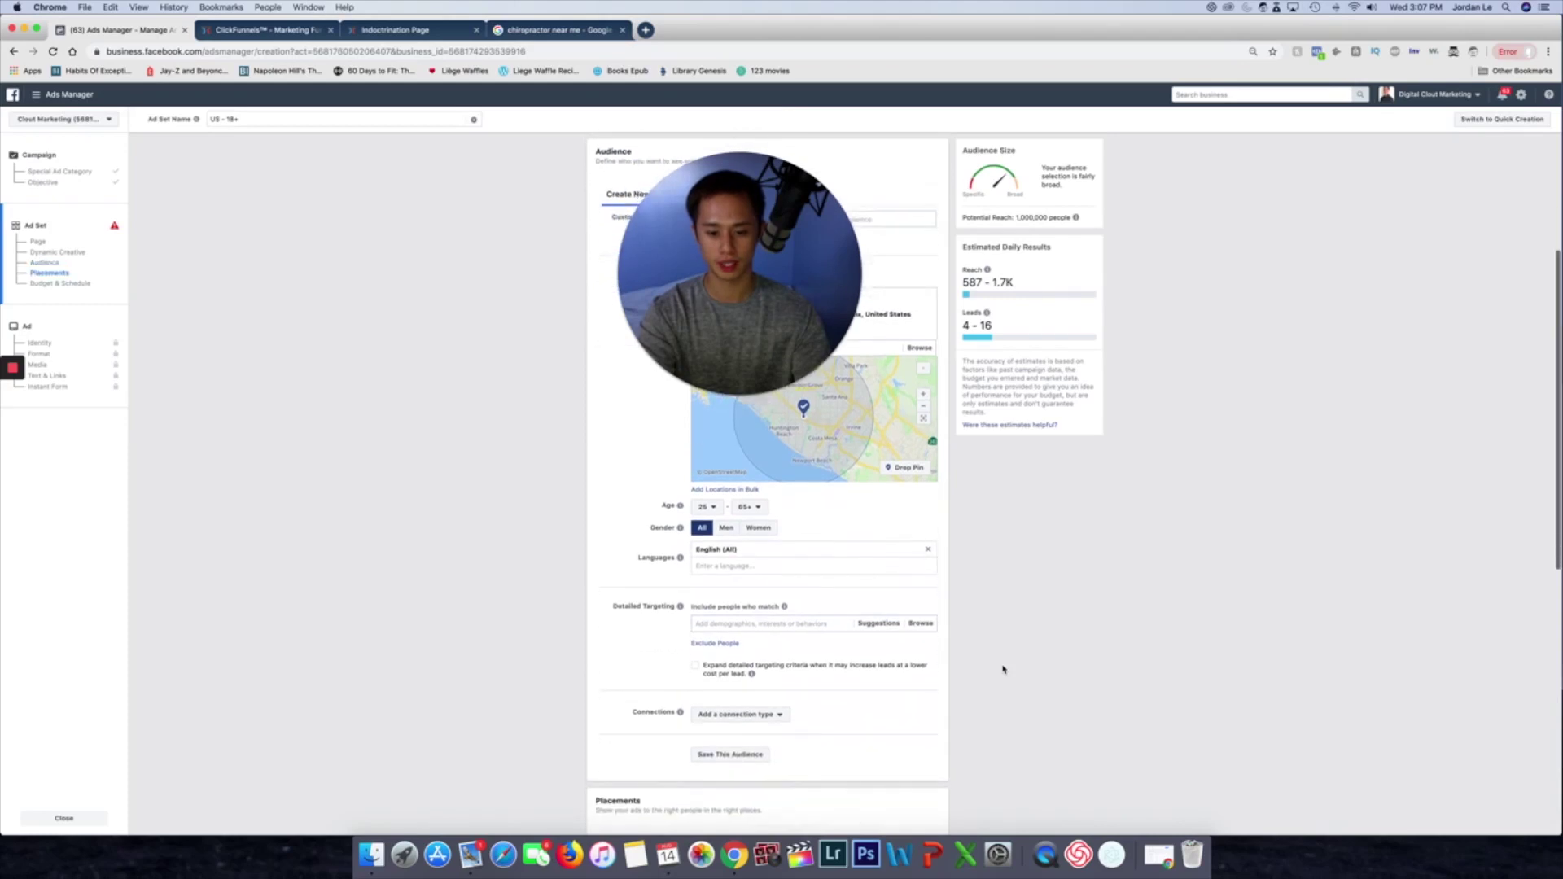
scroll(1004, 669, up, 2)
scroll(1004, 669, up, 2)
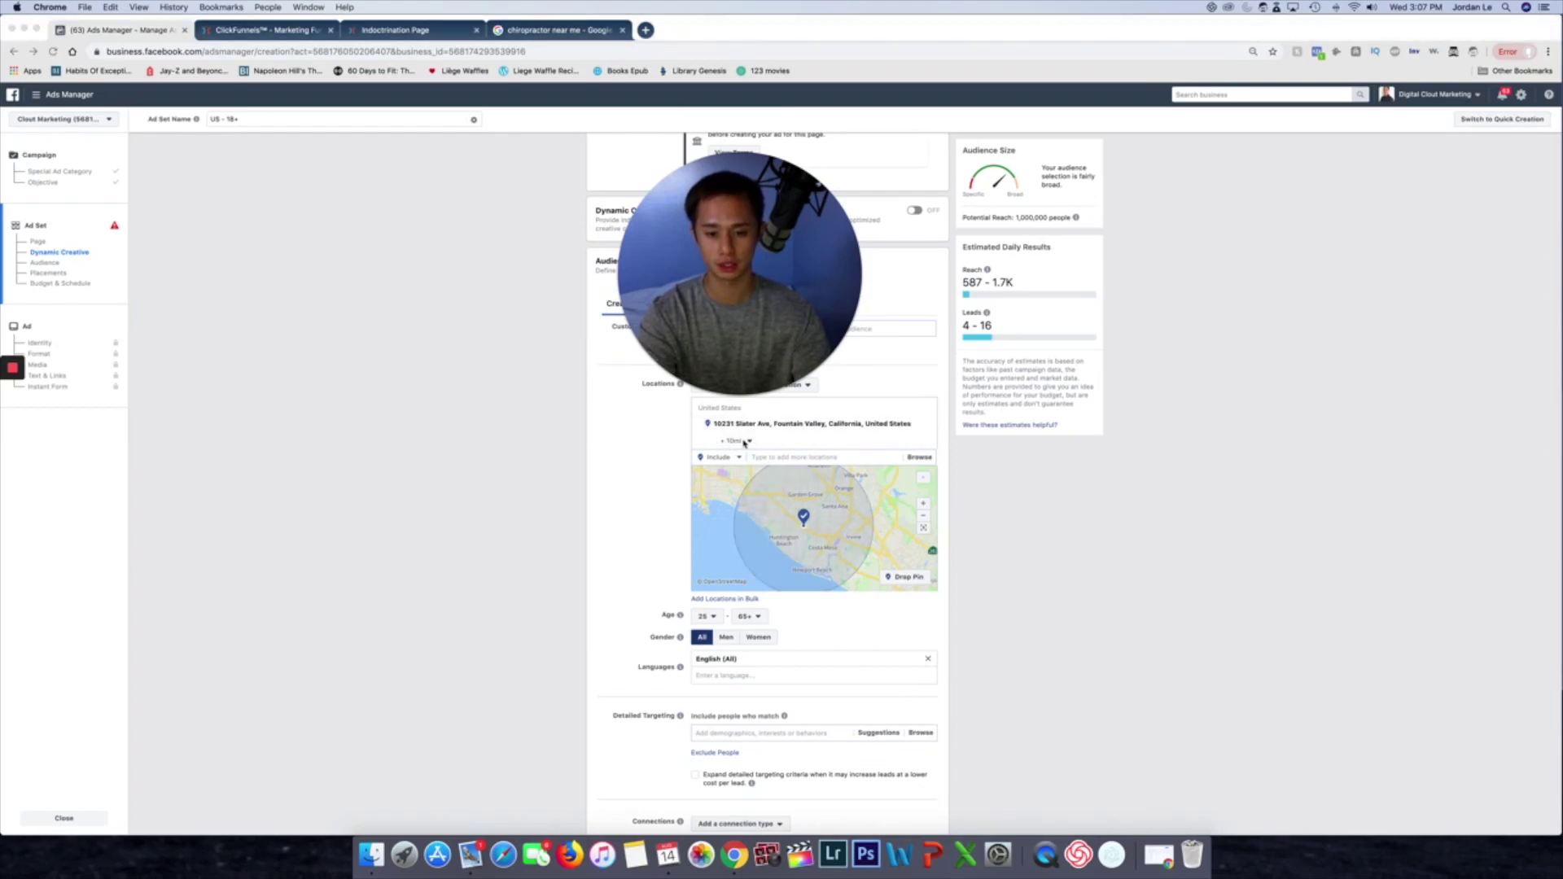
Step: Narrow the Fountain Valley location radius to 10 mi, leaving the location options unchanged
click(762, 447)
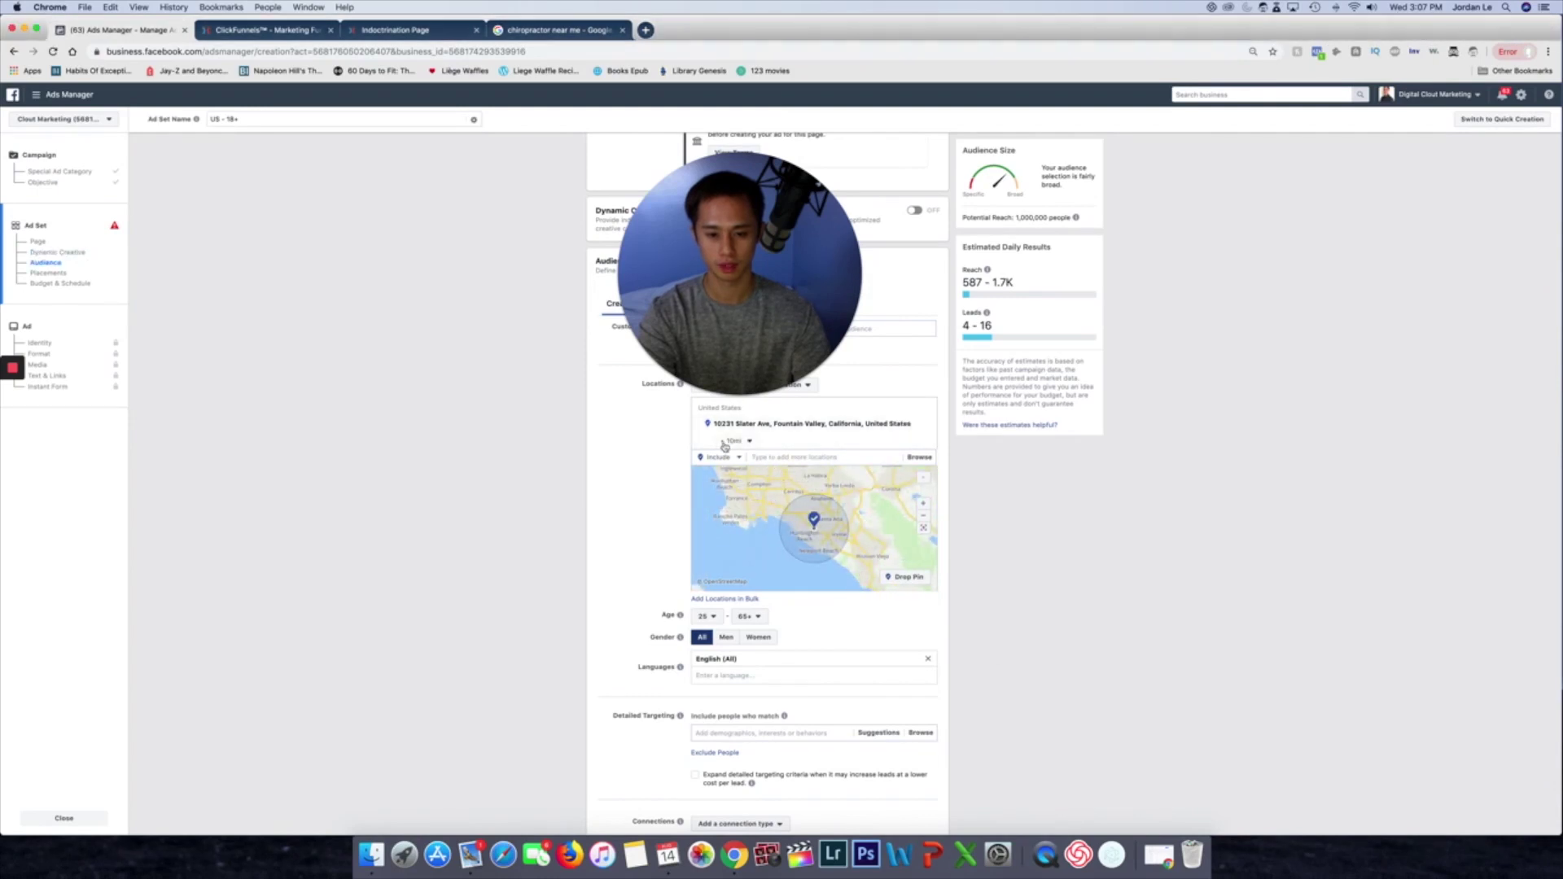
click(912, 425)
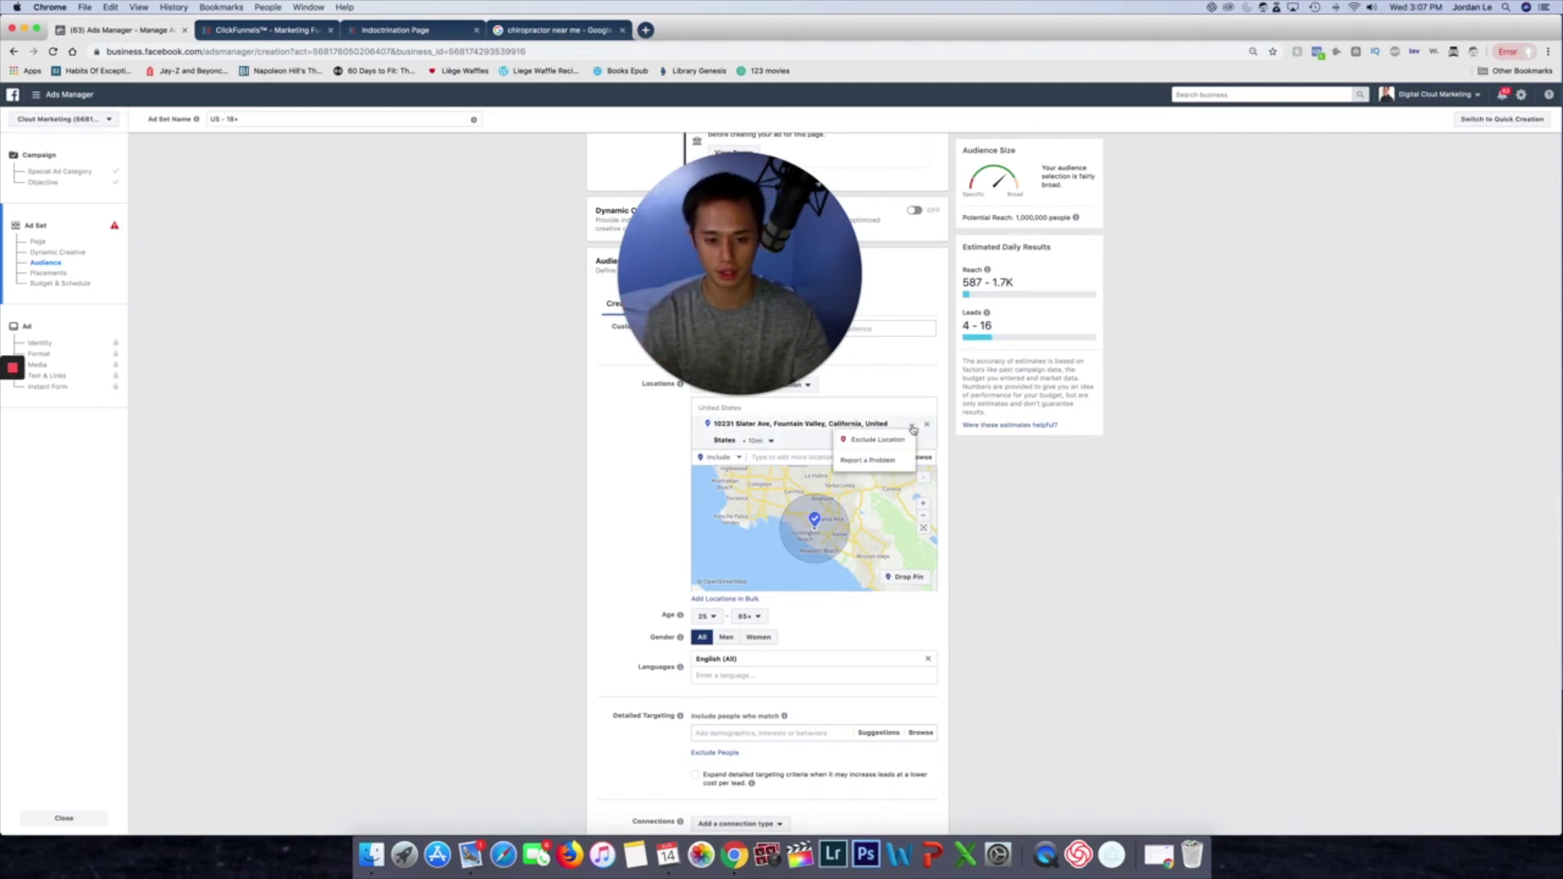
click(750, 461)
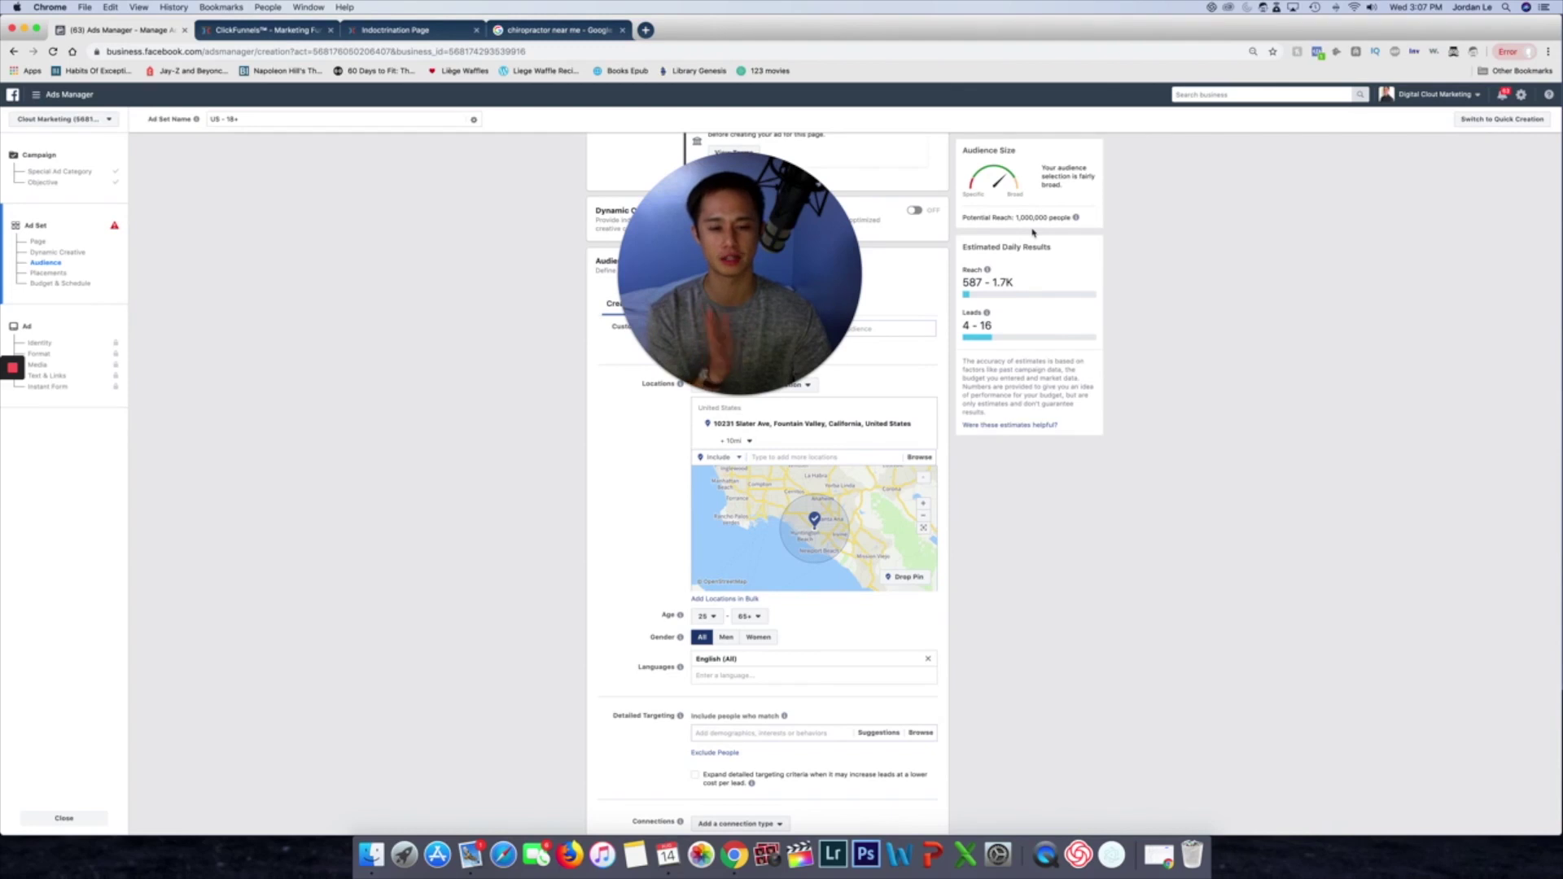
Step: Change the audience maximum age from 65+ to 55
click(749, 617)
click(757, 633)
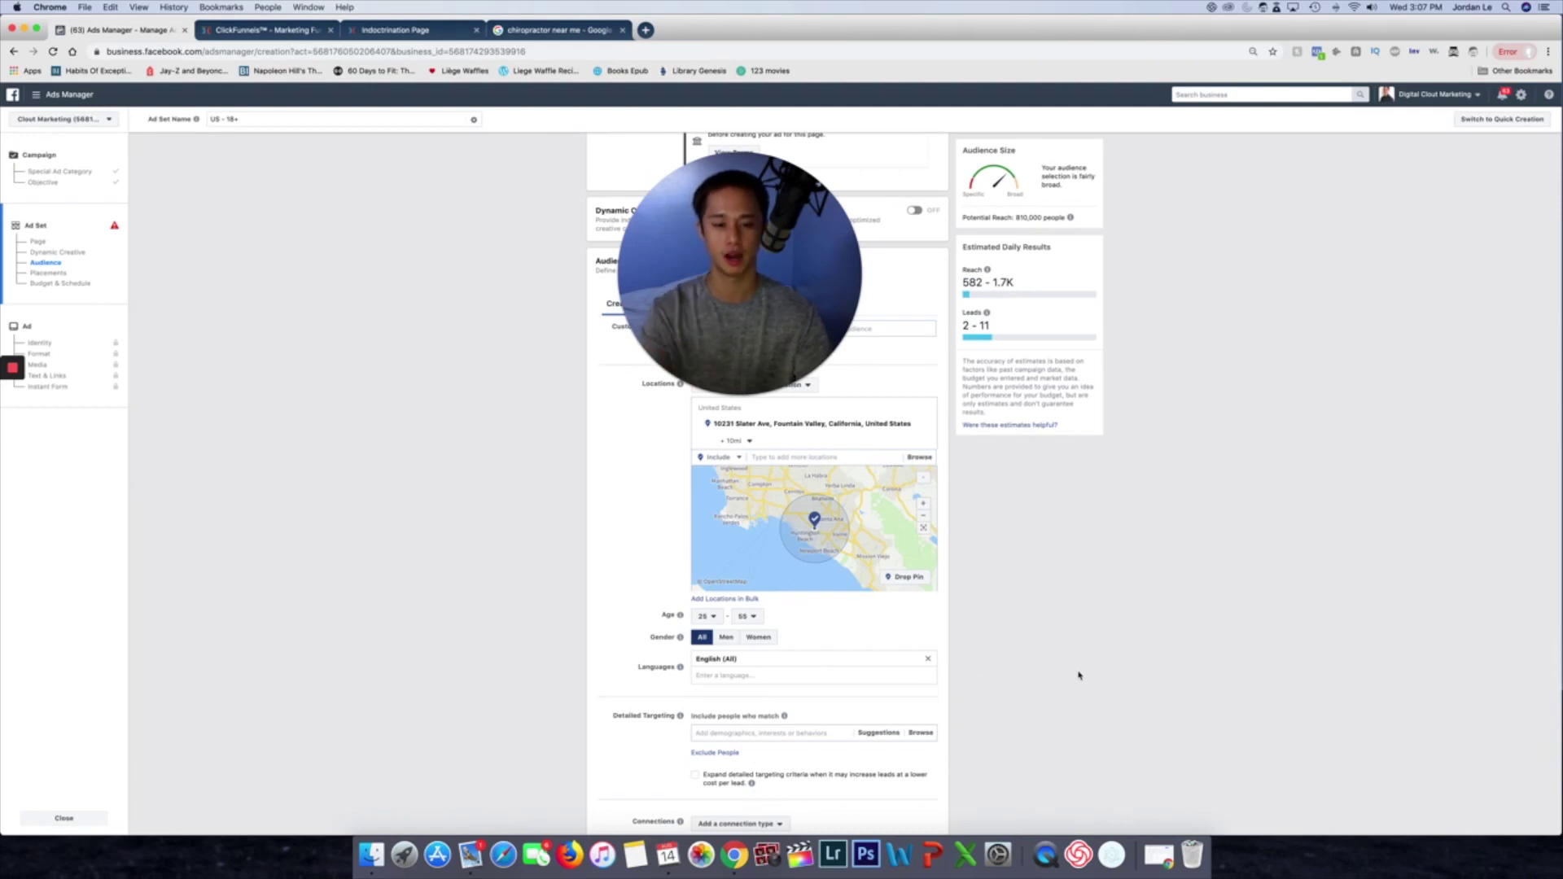
drag(736, 301, 799, 289)
scroll(1016, 677, down, 1)
scroll(1016, 678, down, 1)
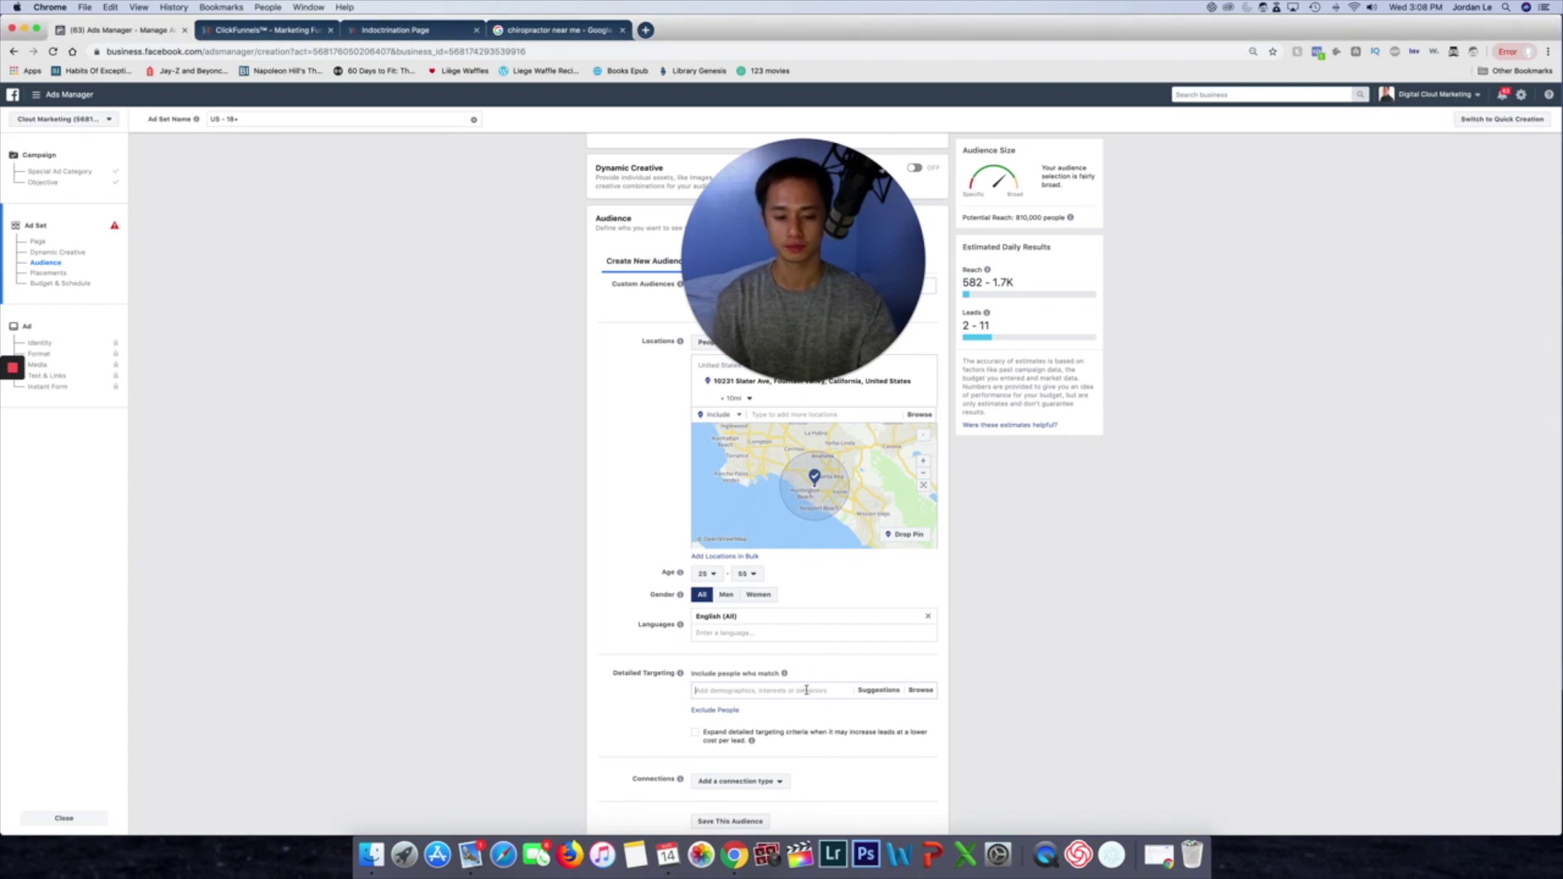
drag(803, 344, 523, 455)
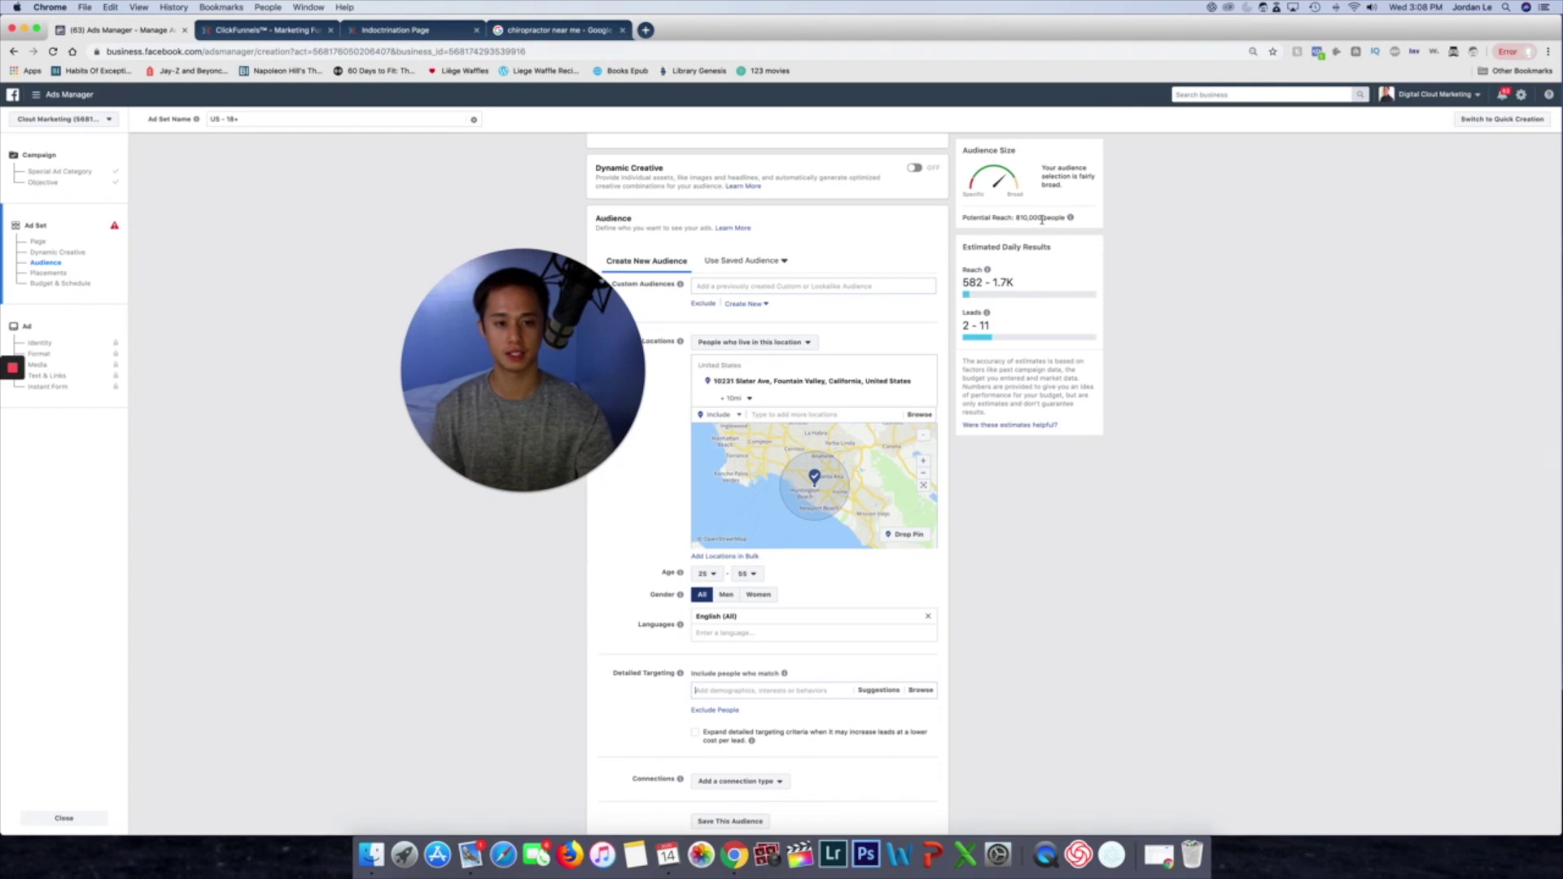
mouse_move(1070, 219)
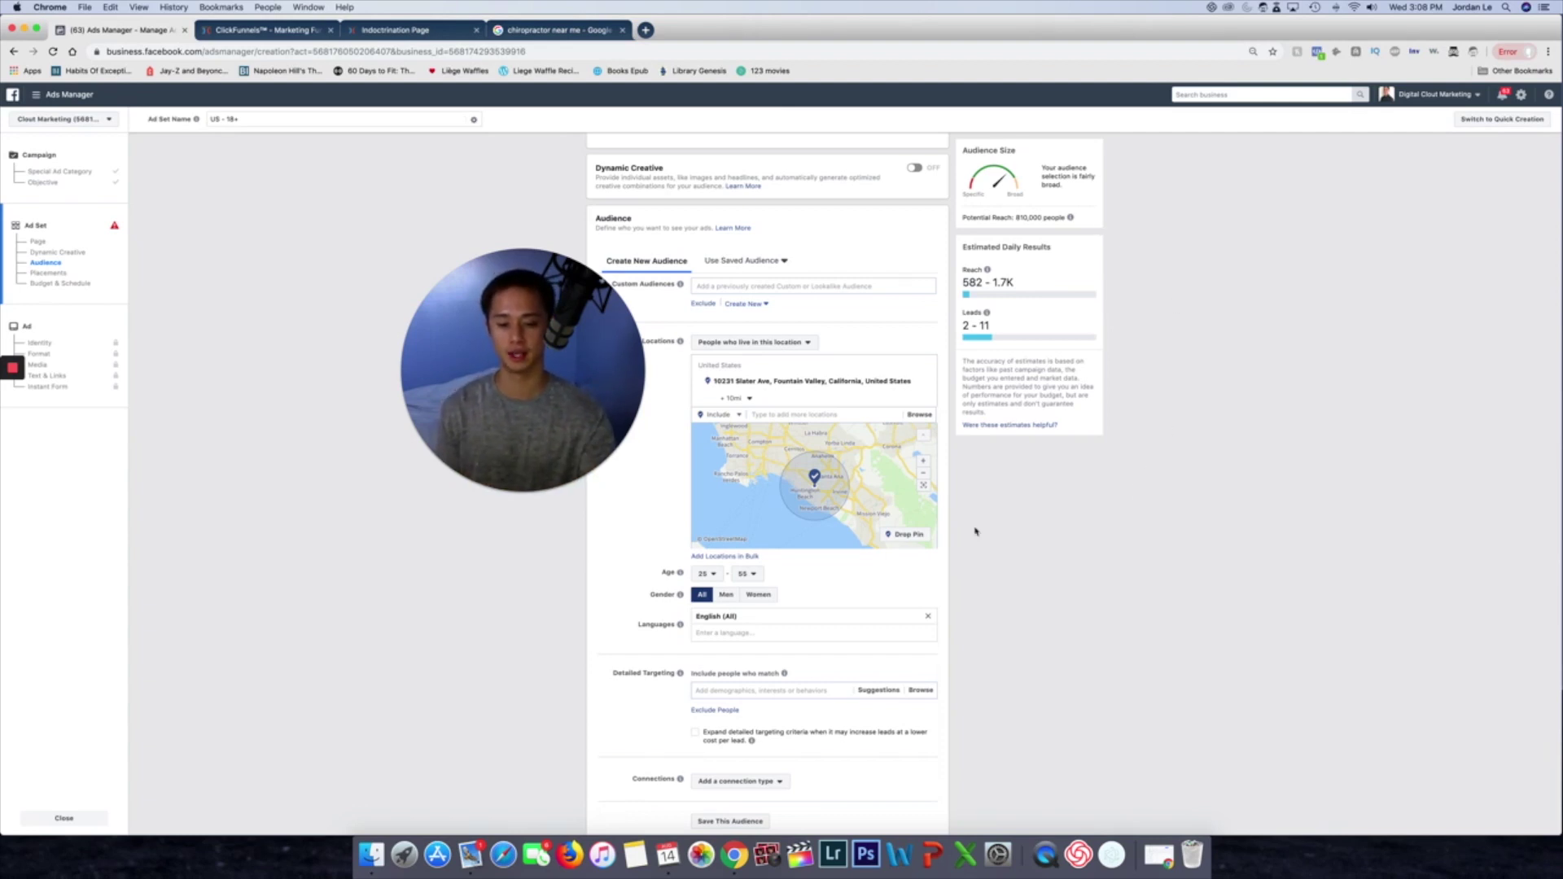
click(767, 692)
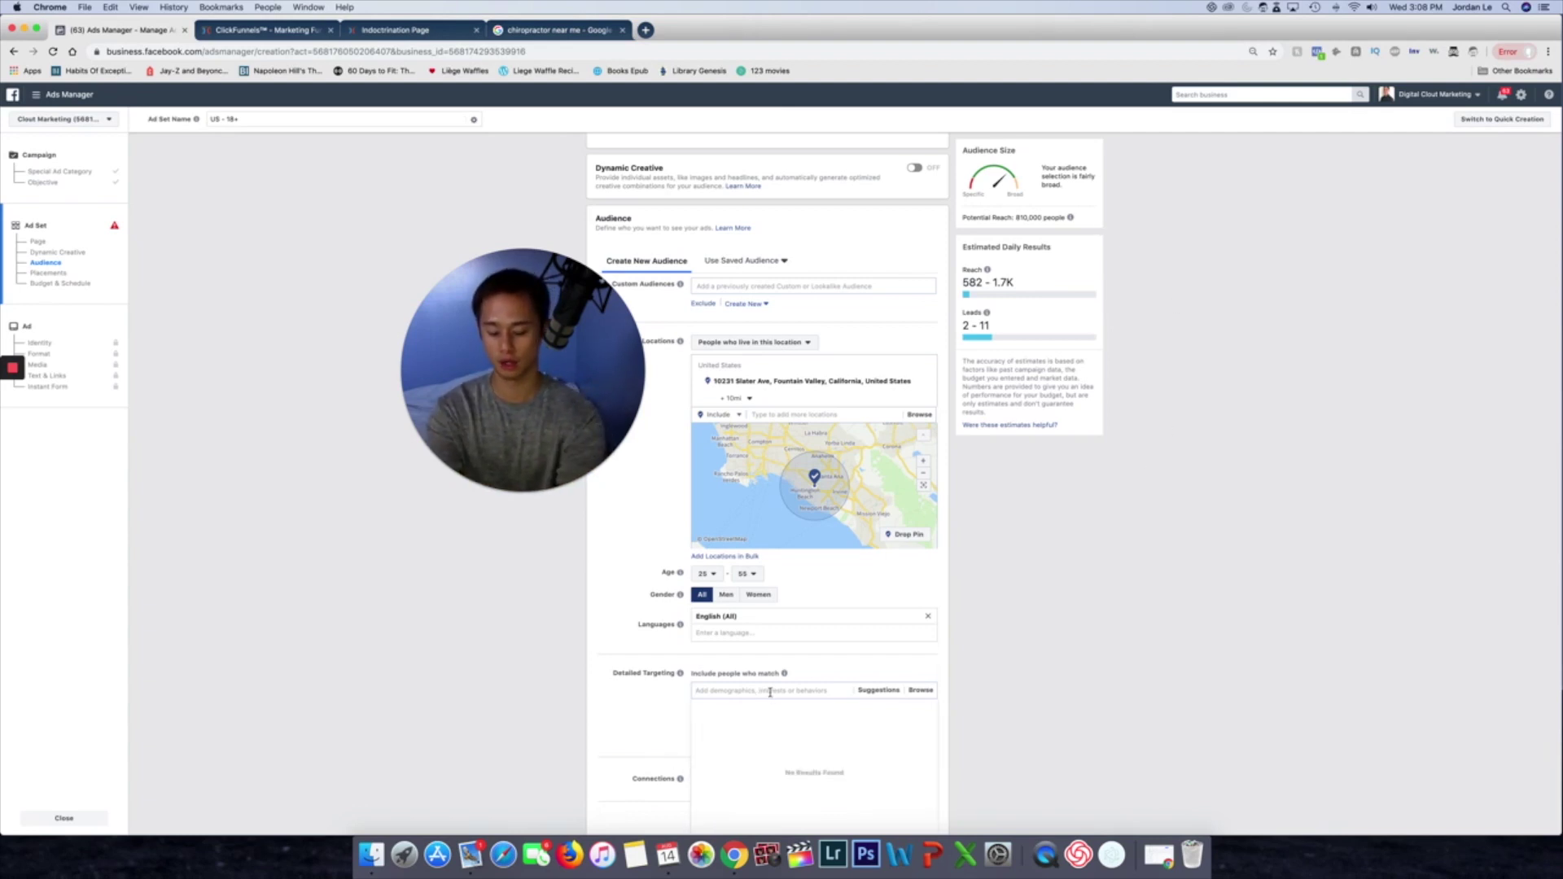
text(health)
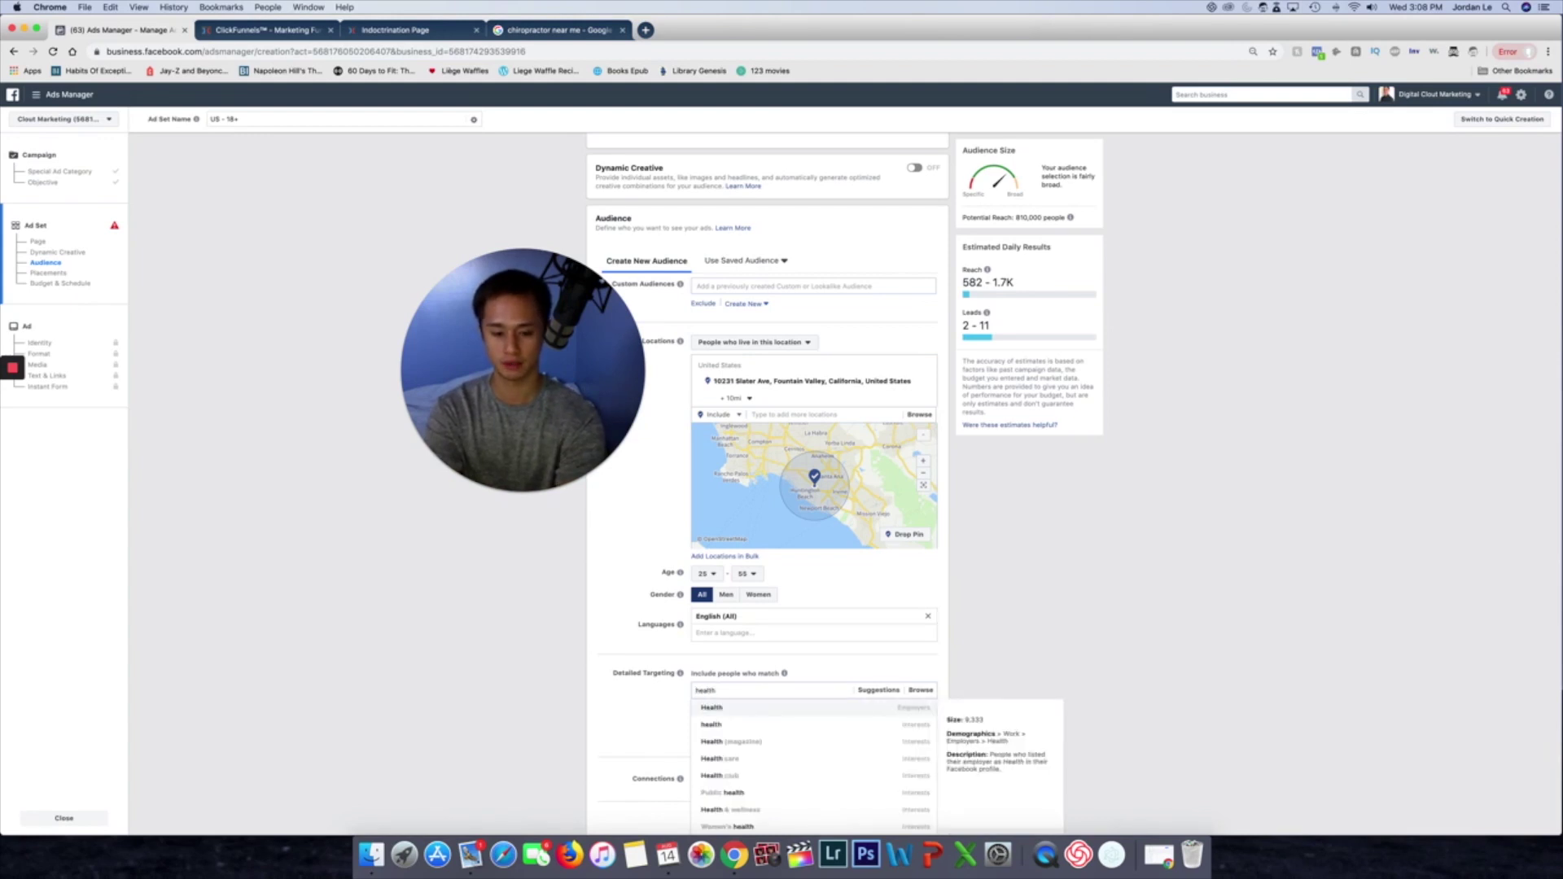
text( and wellness)
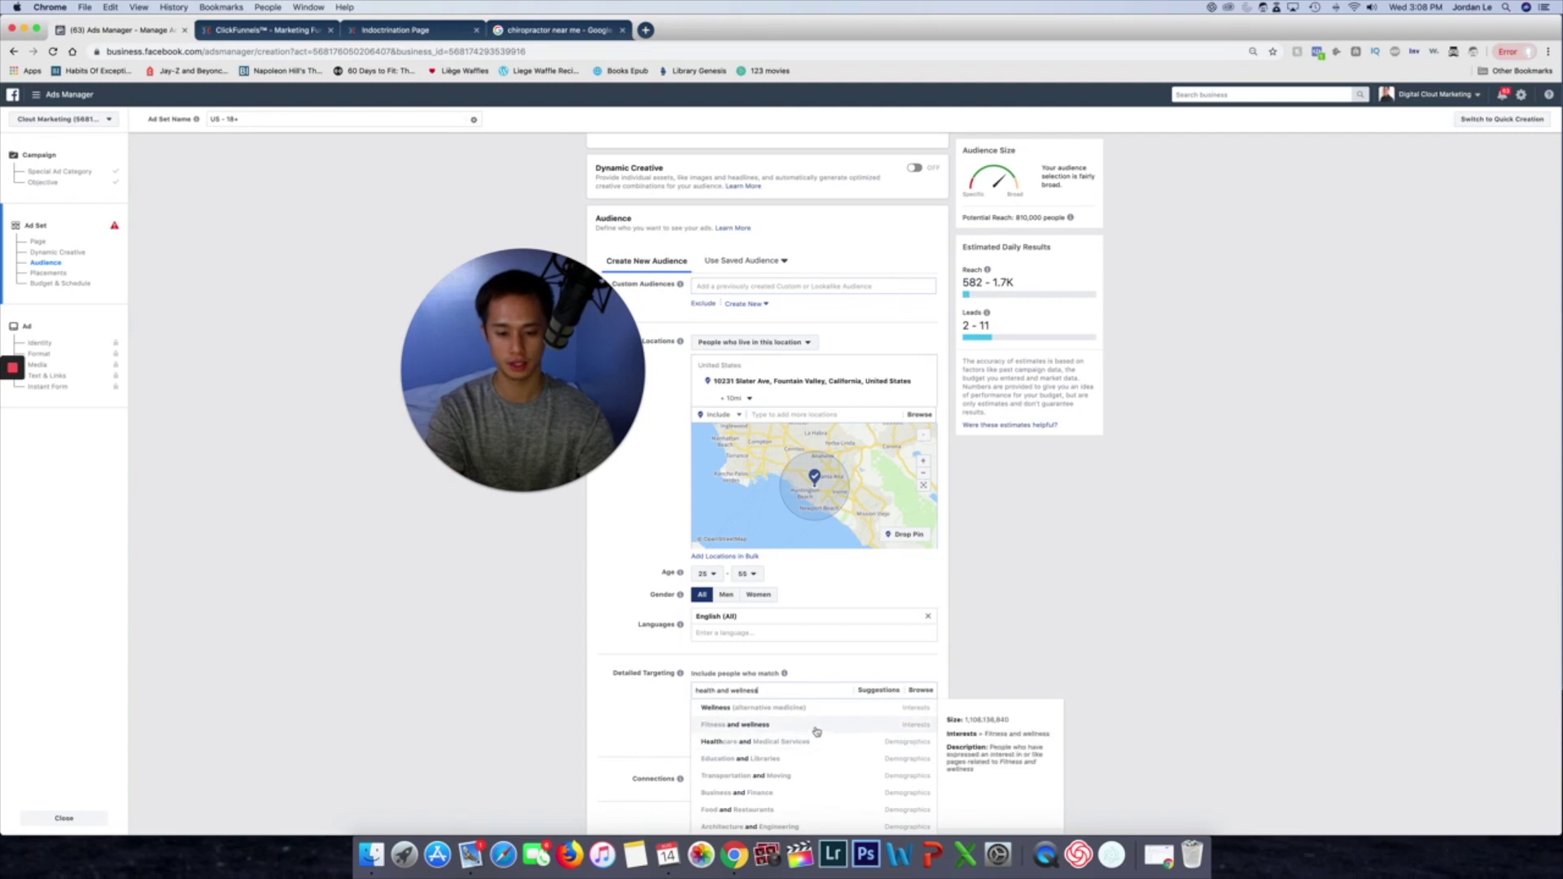
click(816, 725)
click(876, 730)
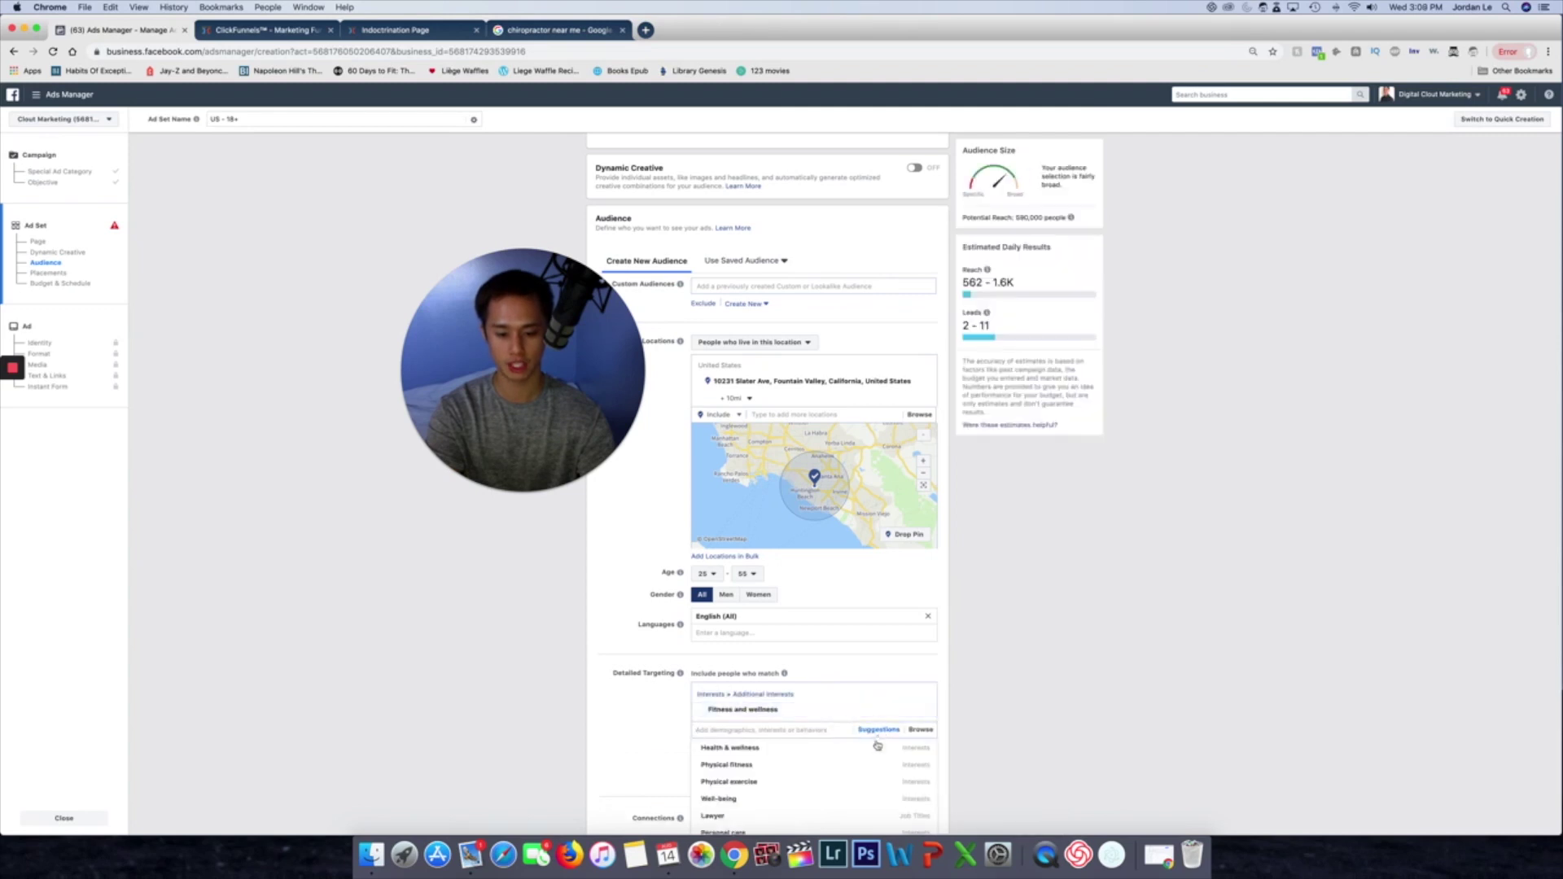
click(867, 749)
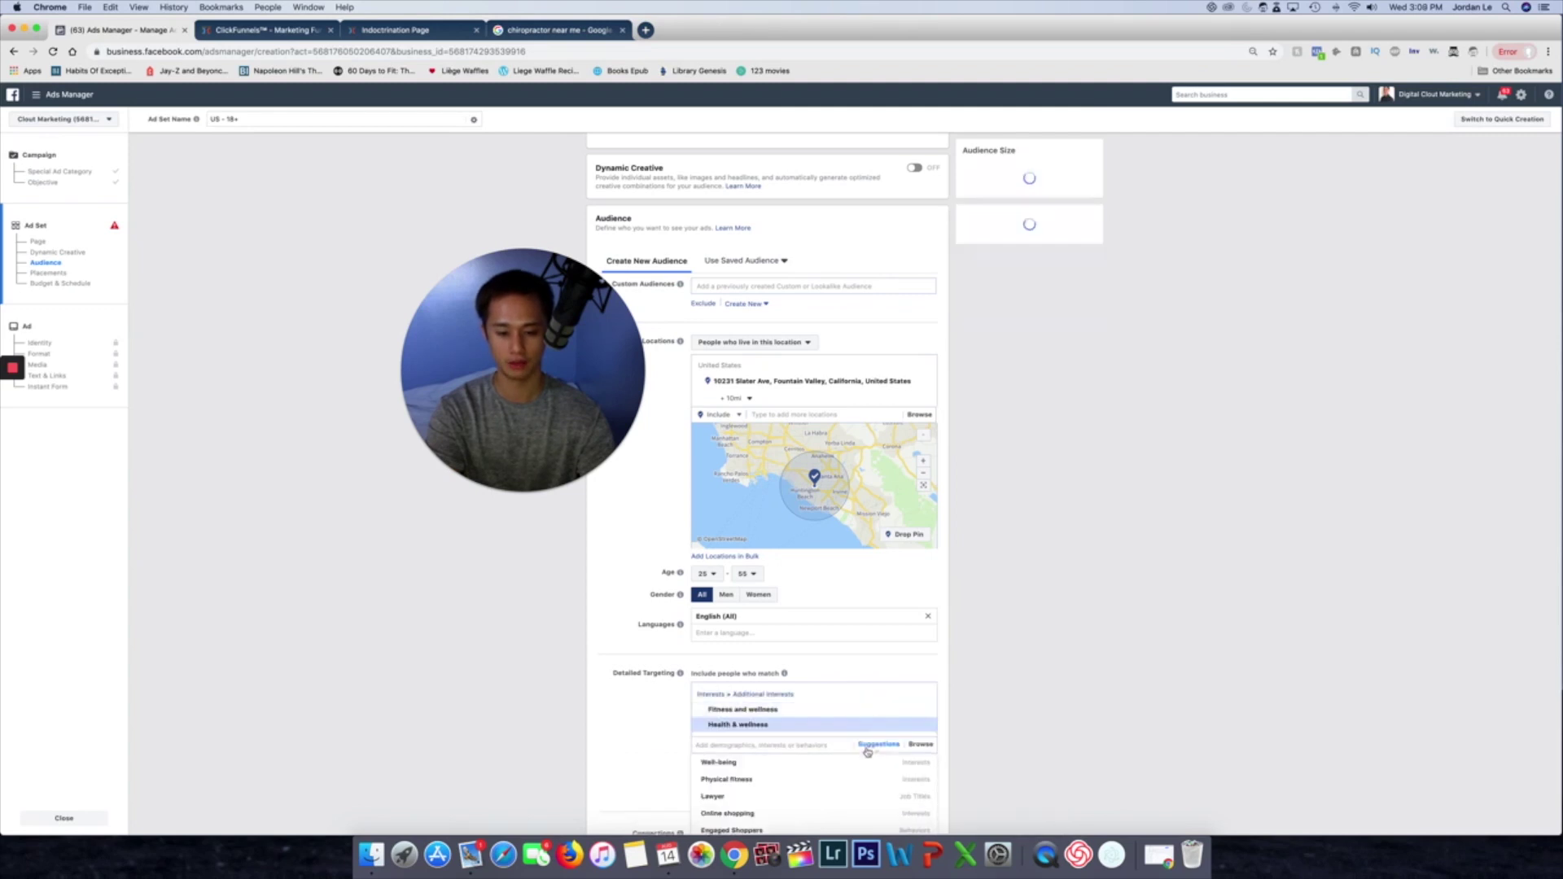
scroll(1050, 648, down, 1)
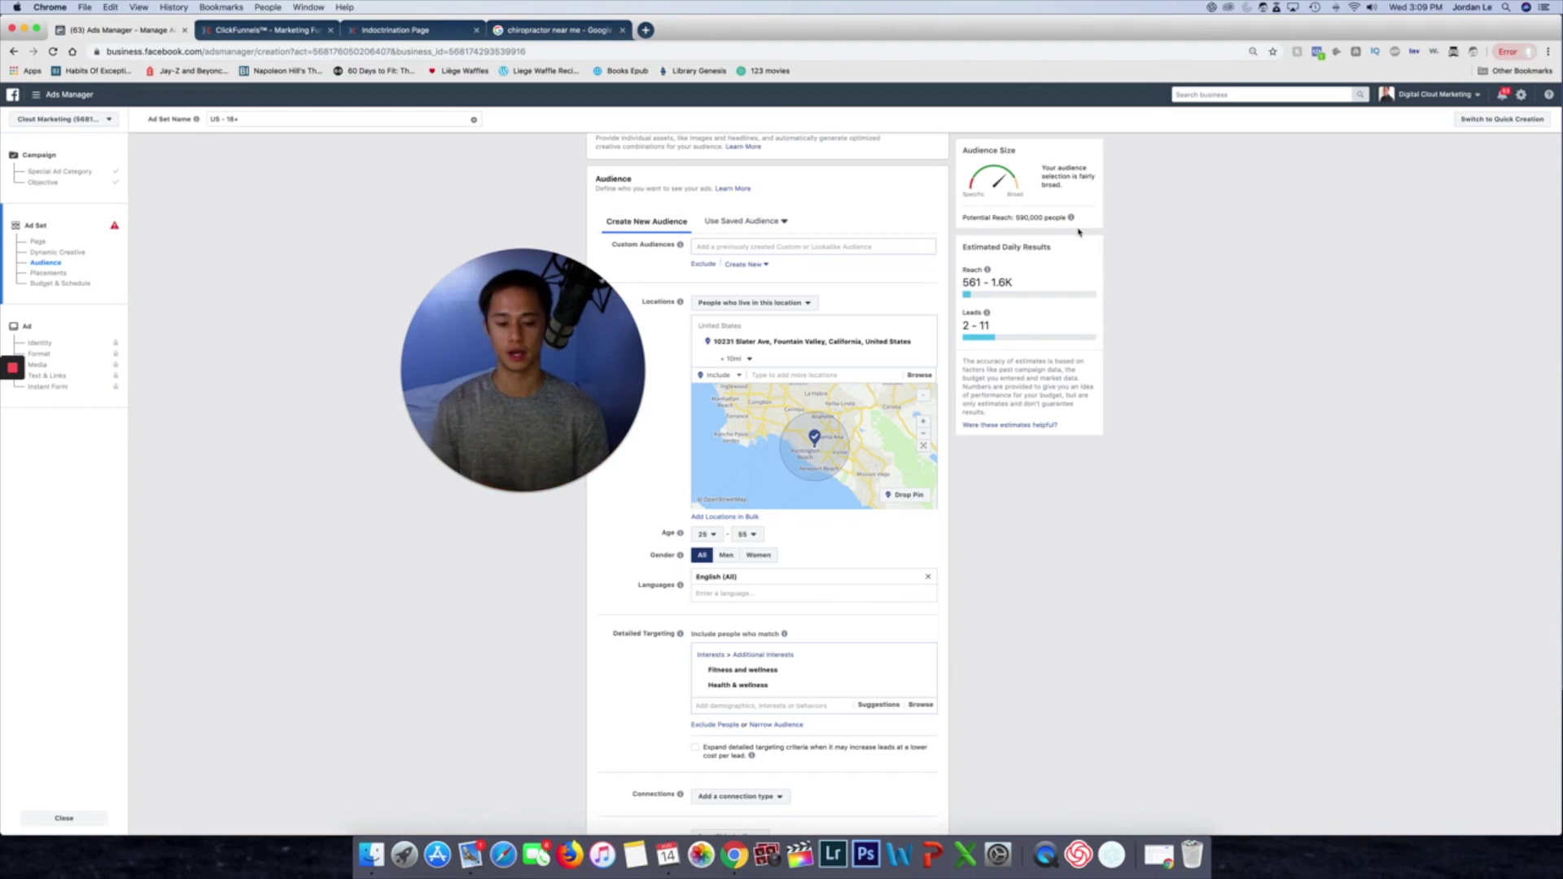
mouse_move(922, 670)
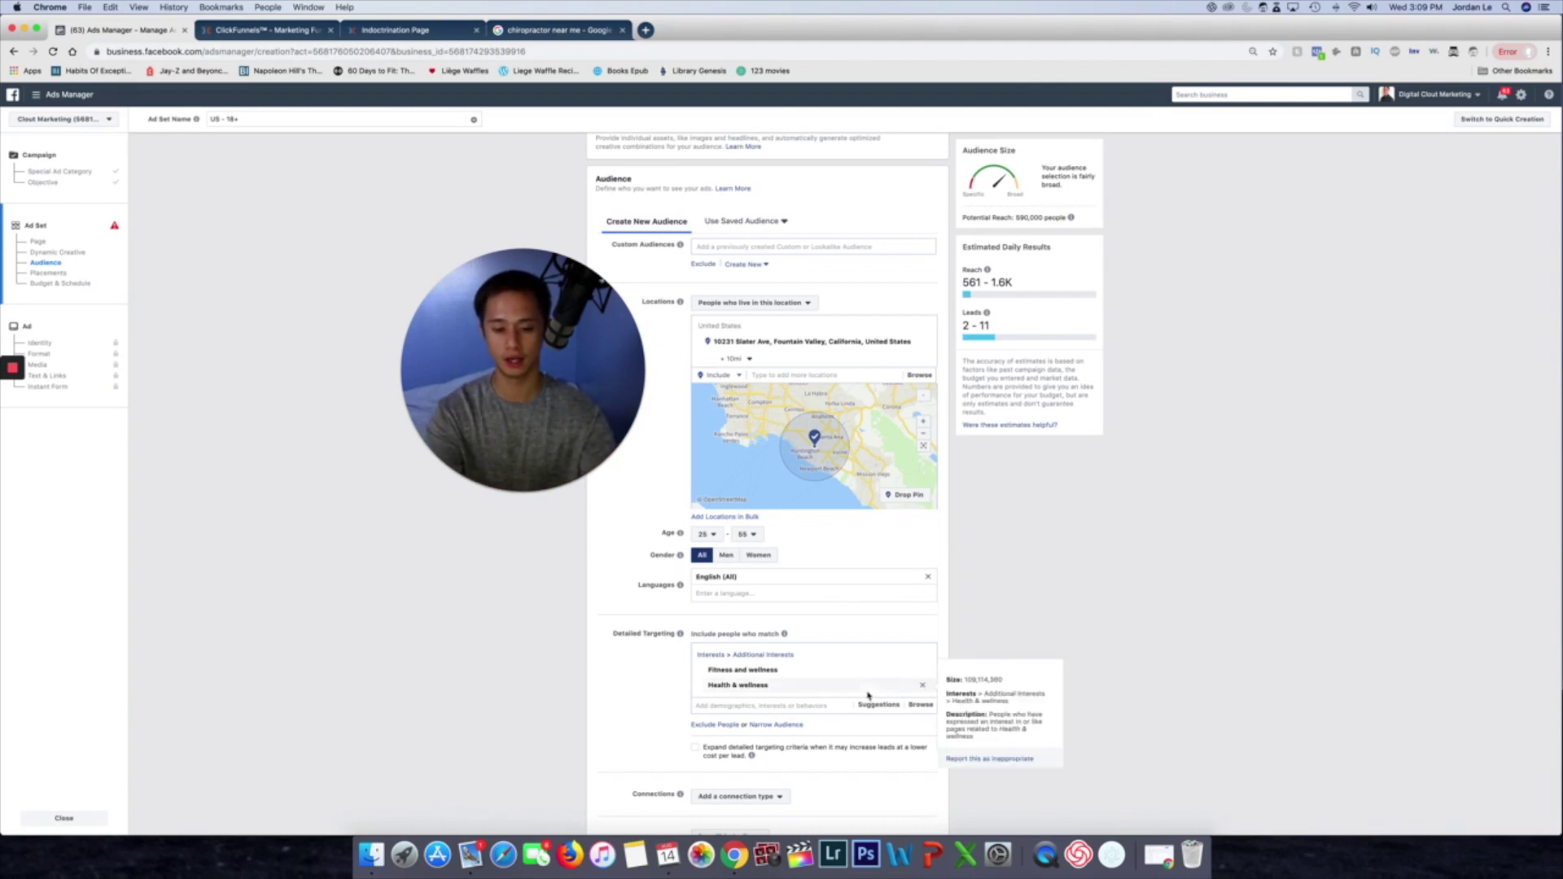
click(923, 671)
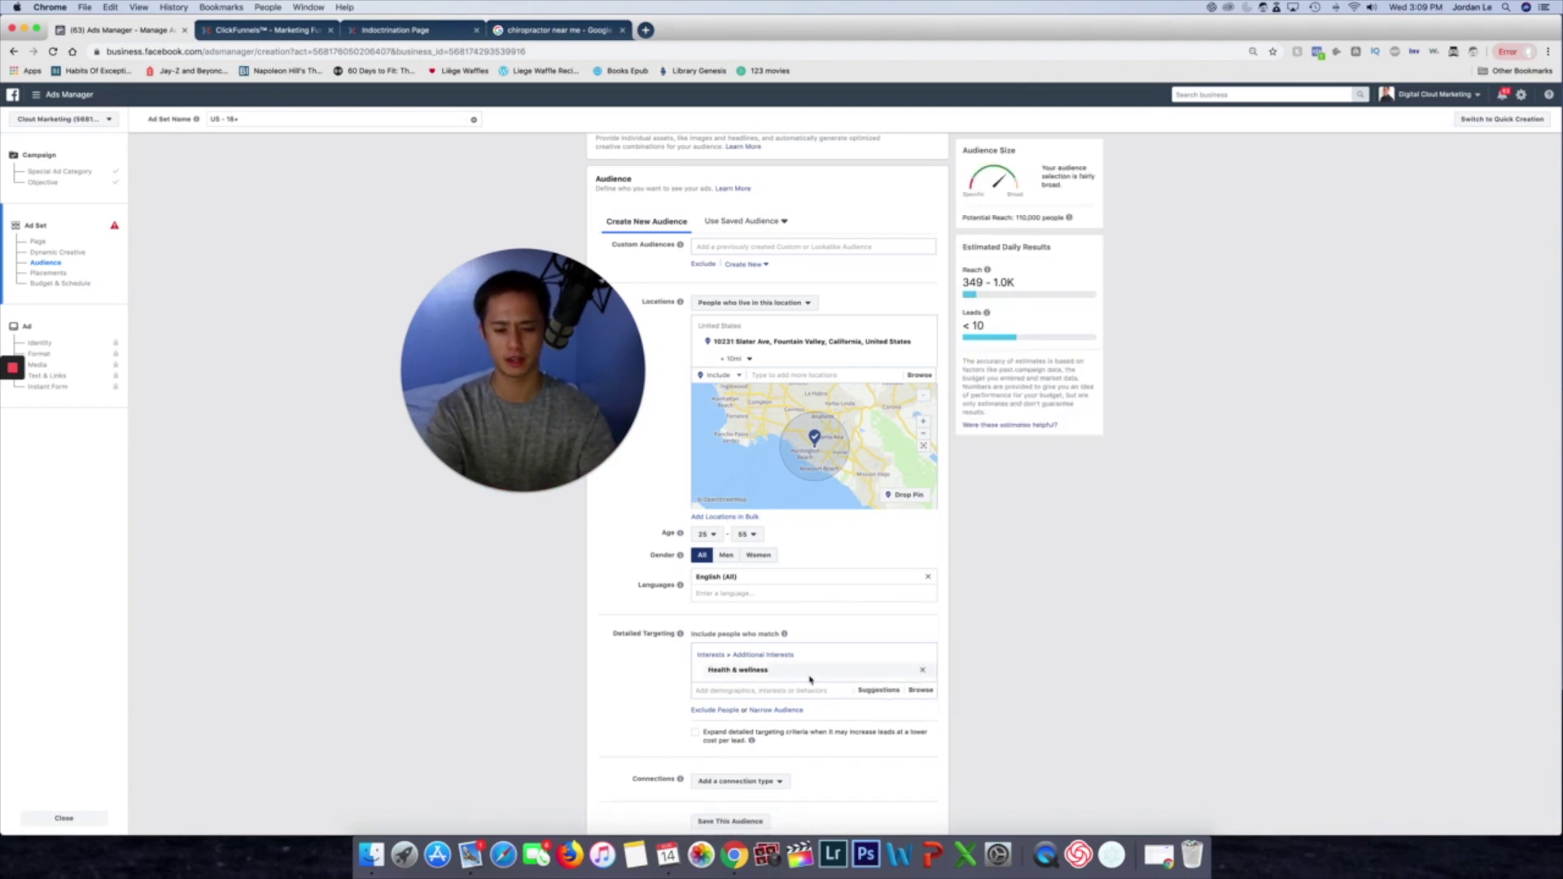
click(921, 672)
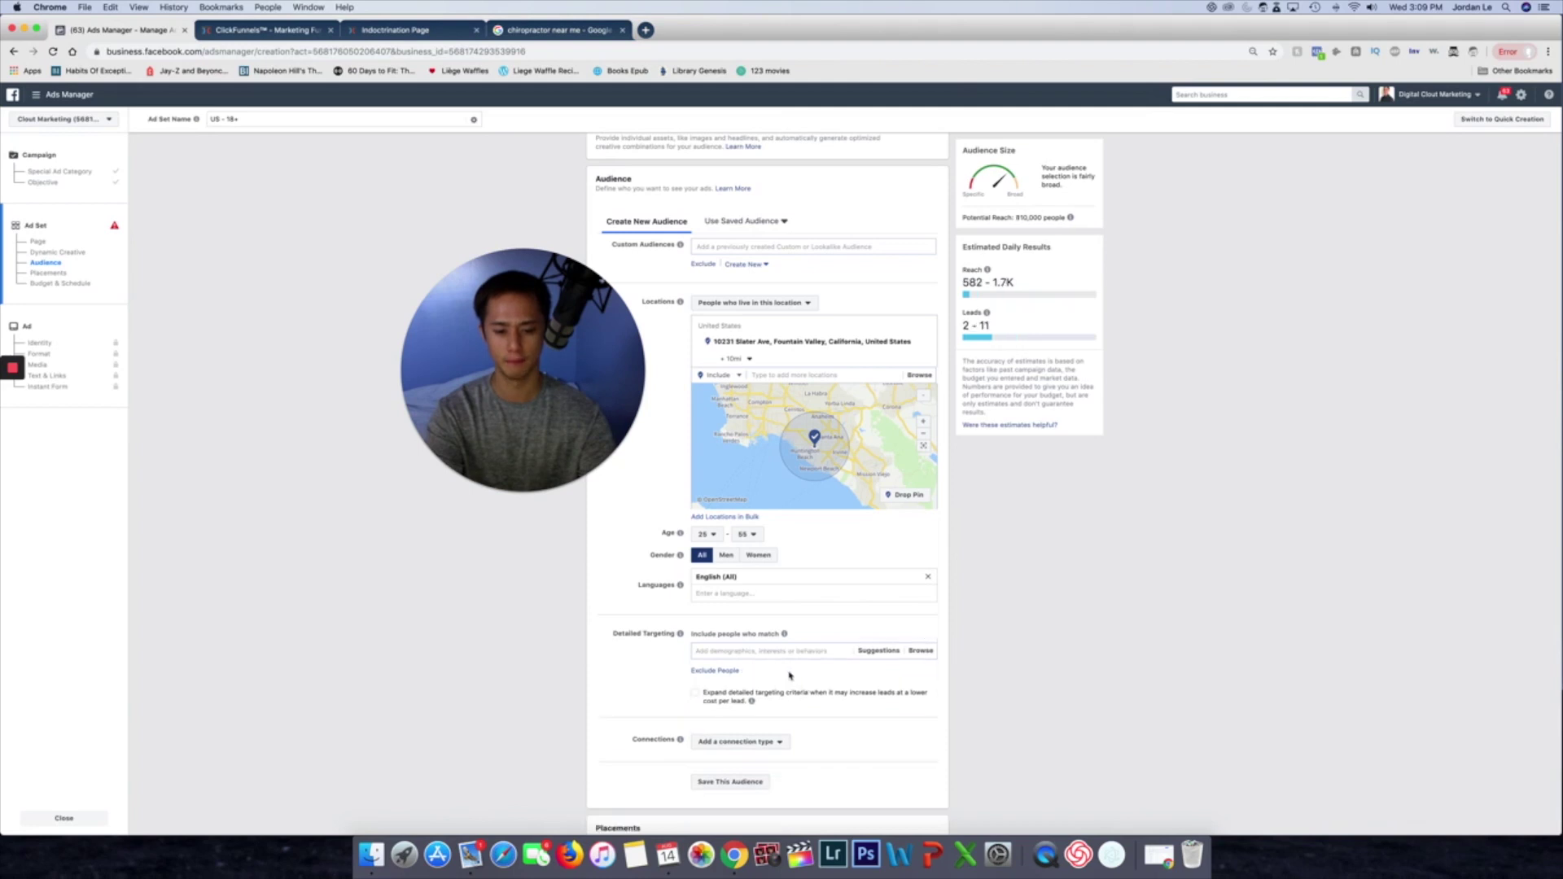
text(mothers)
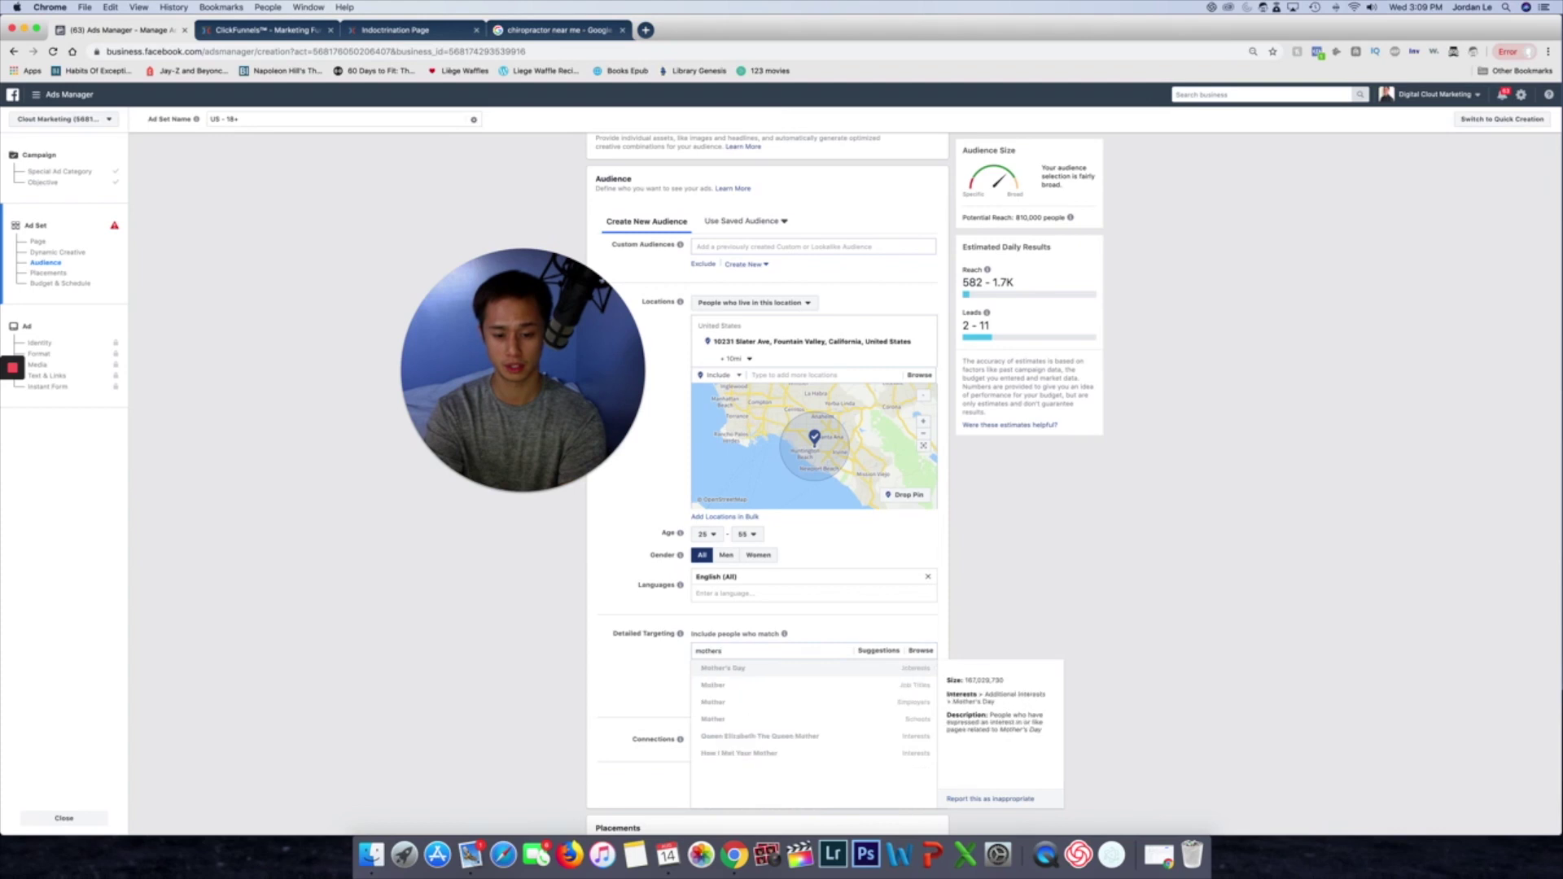
click(775, 688)
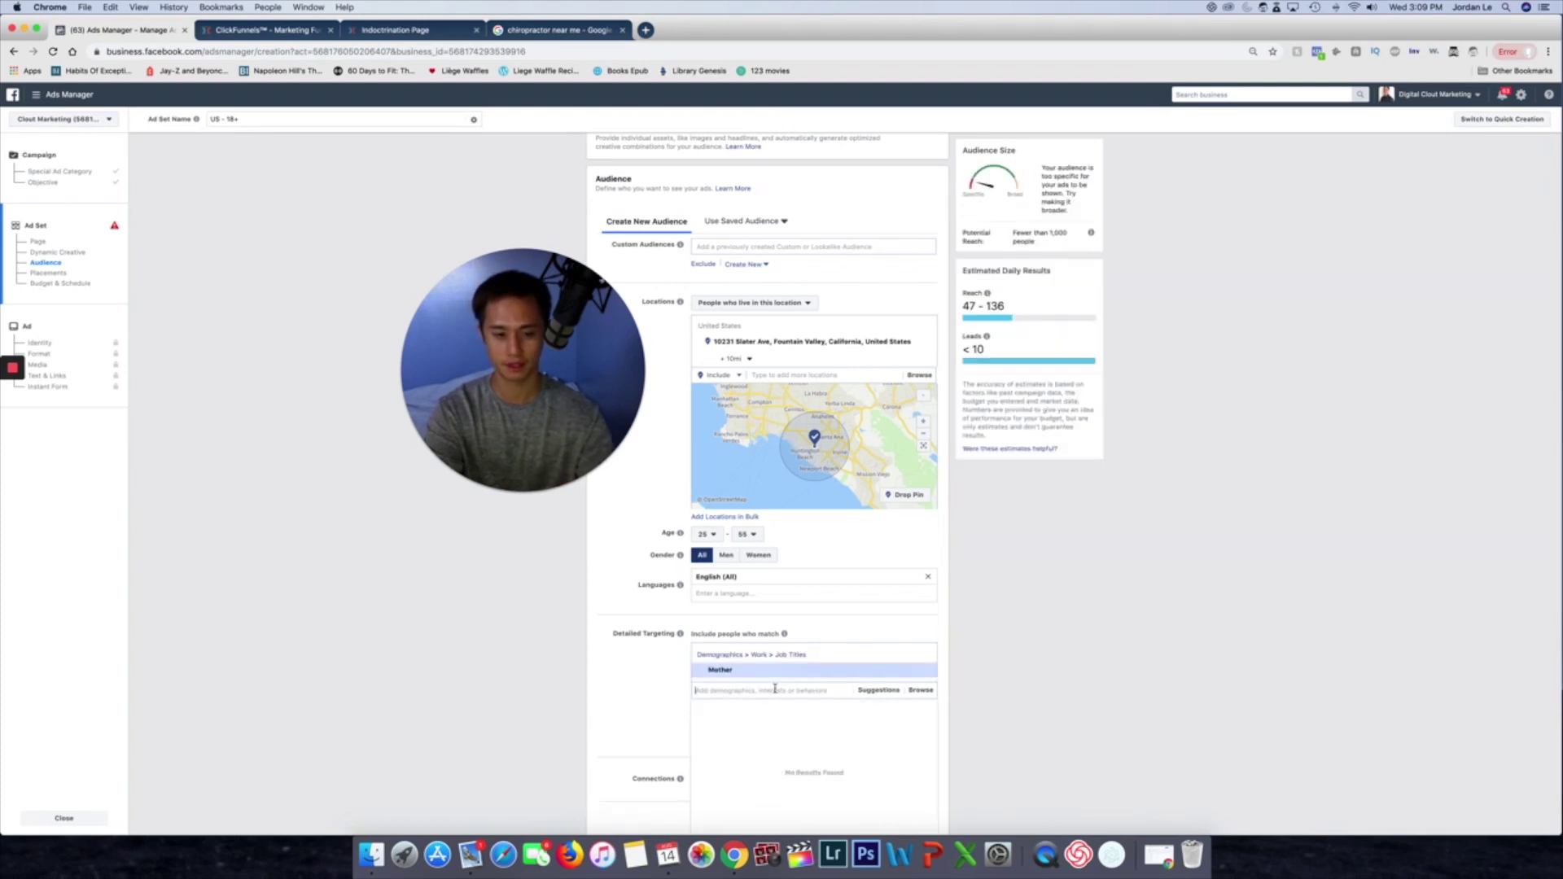
click(921, 673)
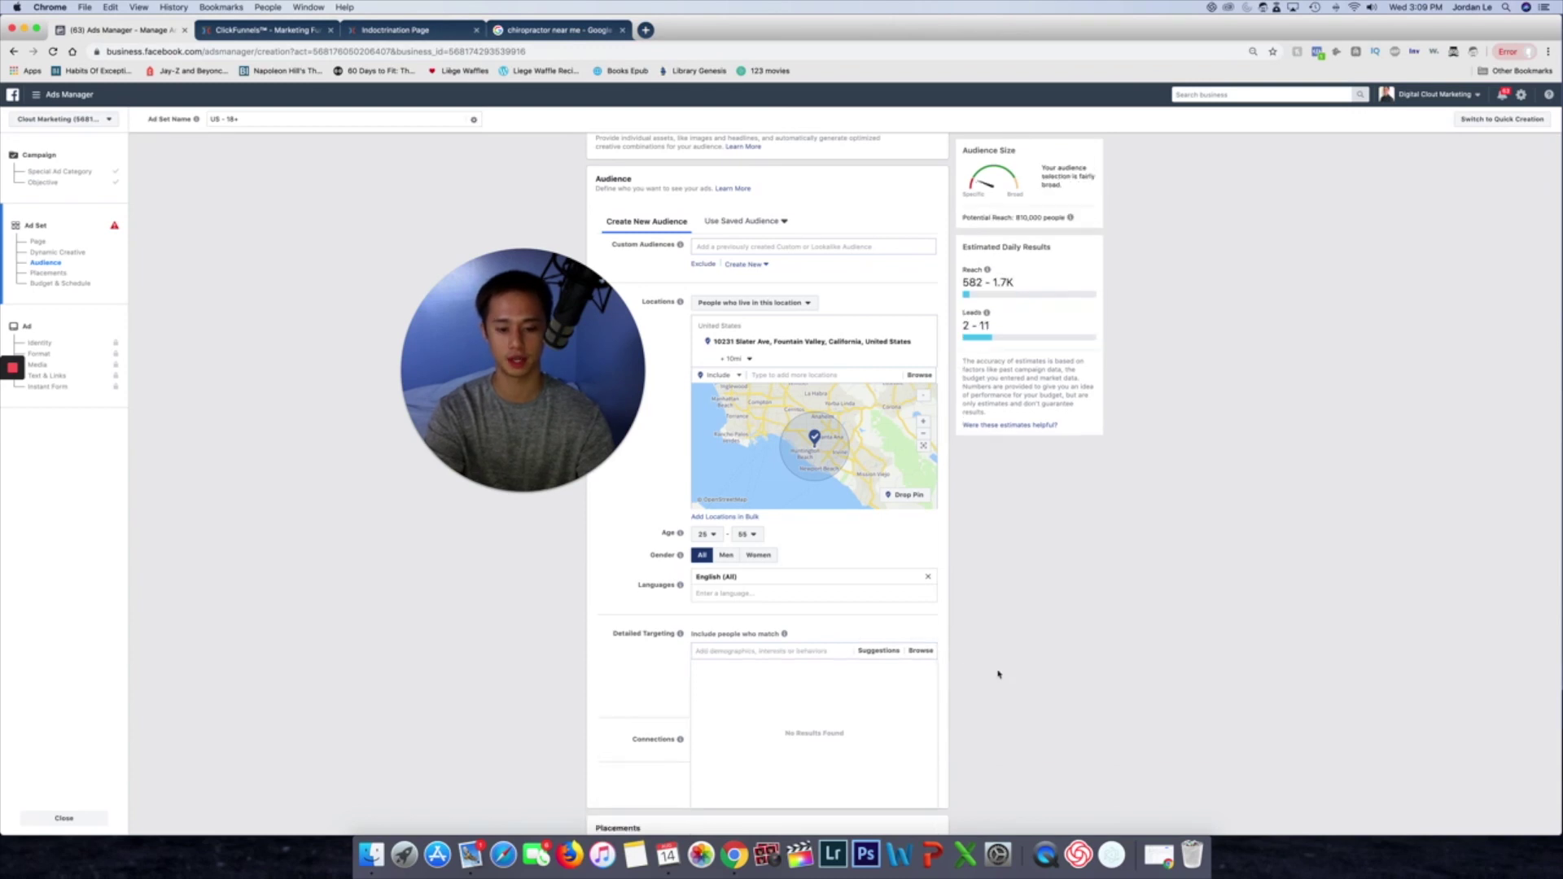
click(813, 649)
text(baby)
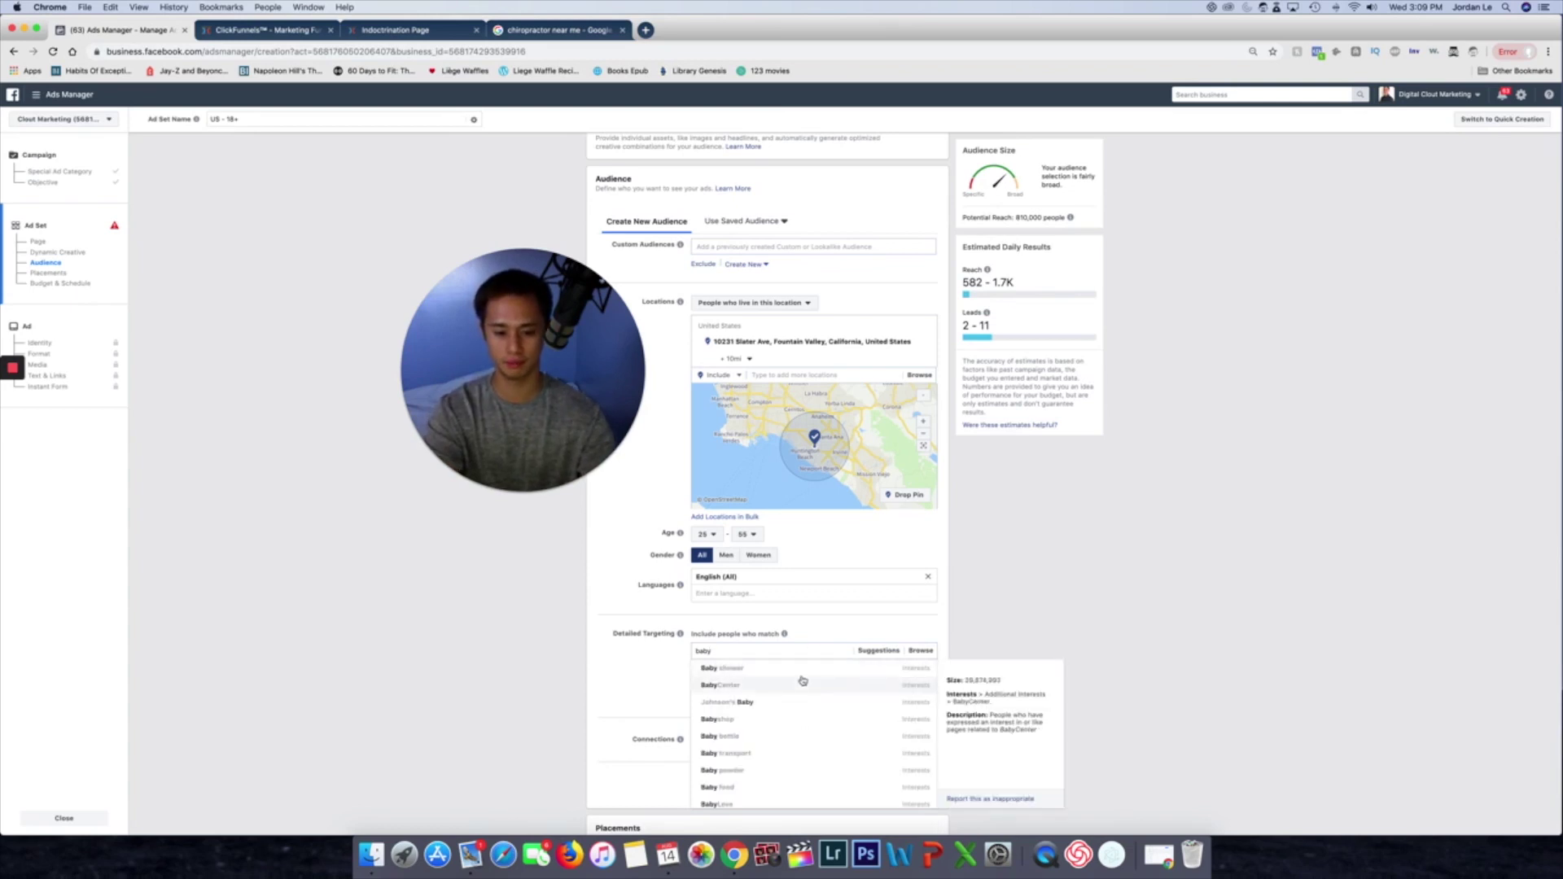
scroll(834, 702, down, 2)
scroll(839, 704, down, 5)
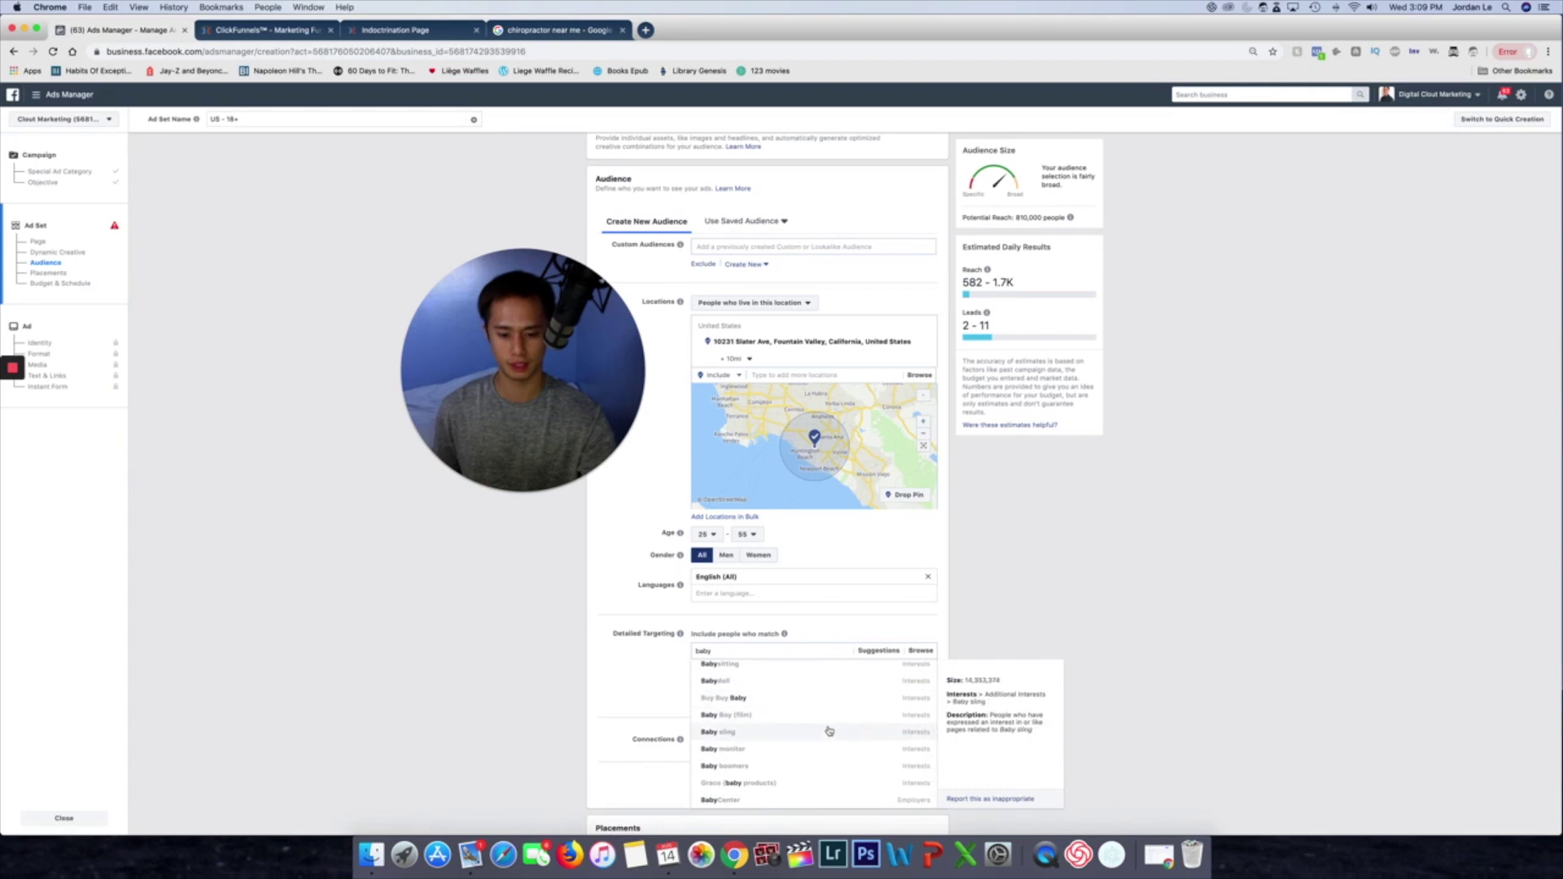
scroll(827, 727, down, 1)
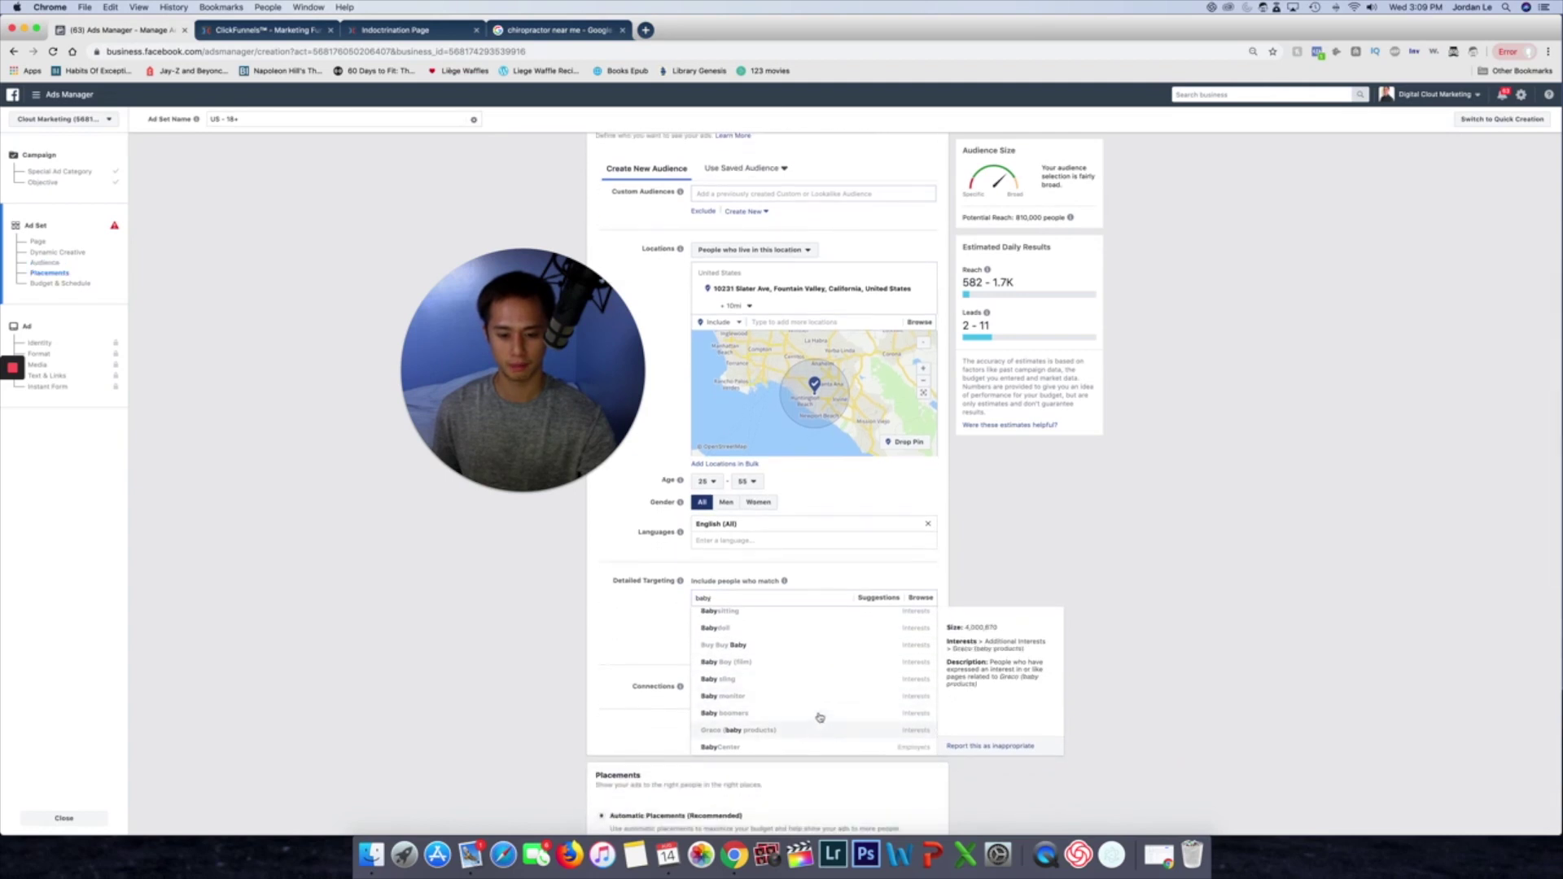
scroll(836, 715, up, 5)
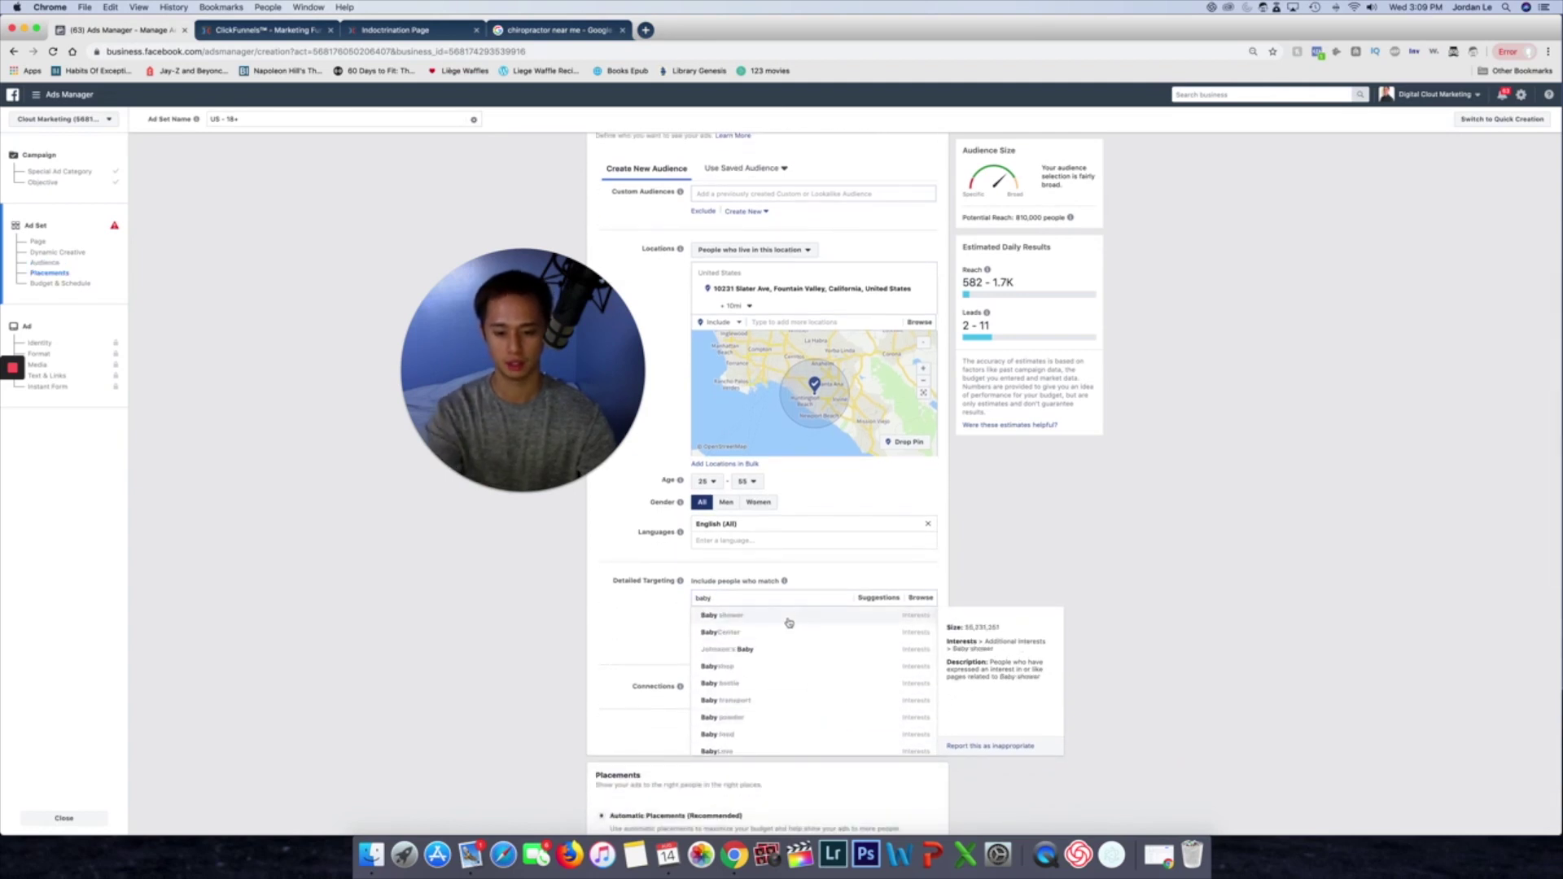
key(BackSpace)
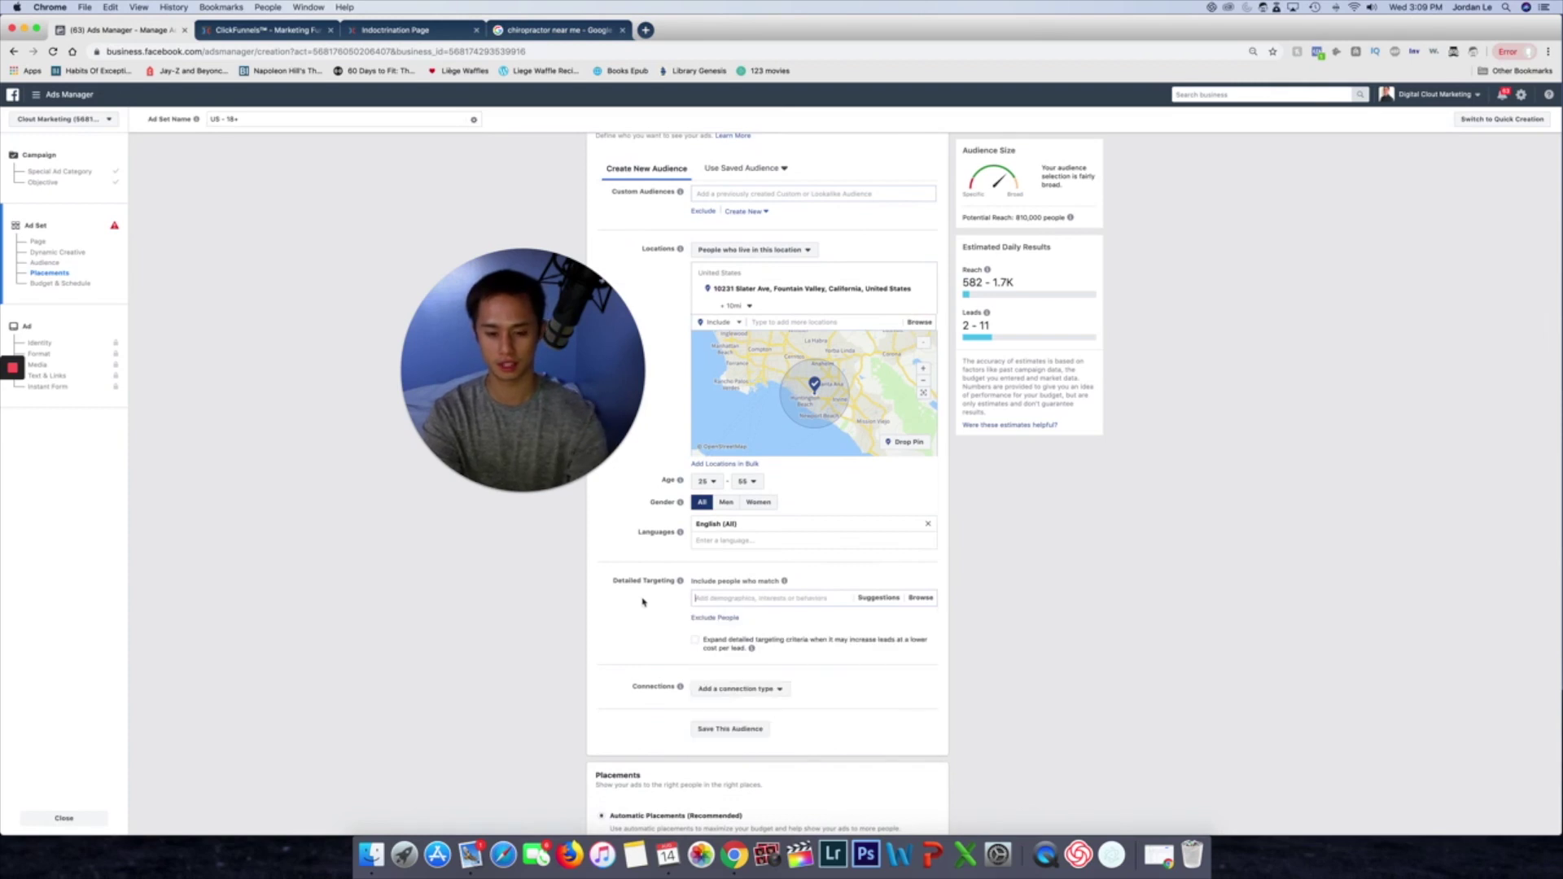
Step: Add the Wellness (alternative medicine) and Health & wellness interests to Detailed Targeting
text(ha)
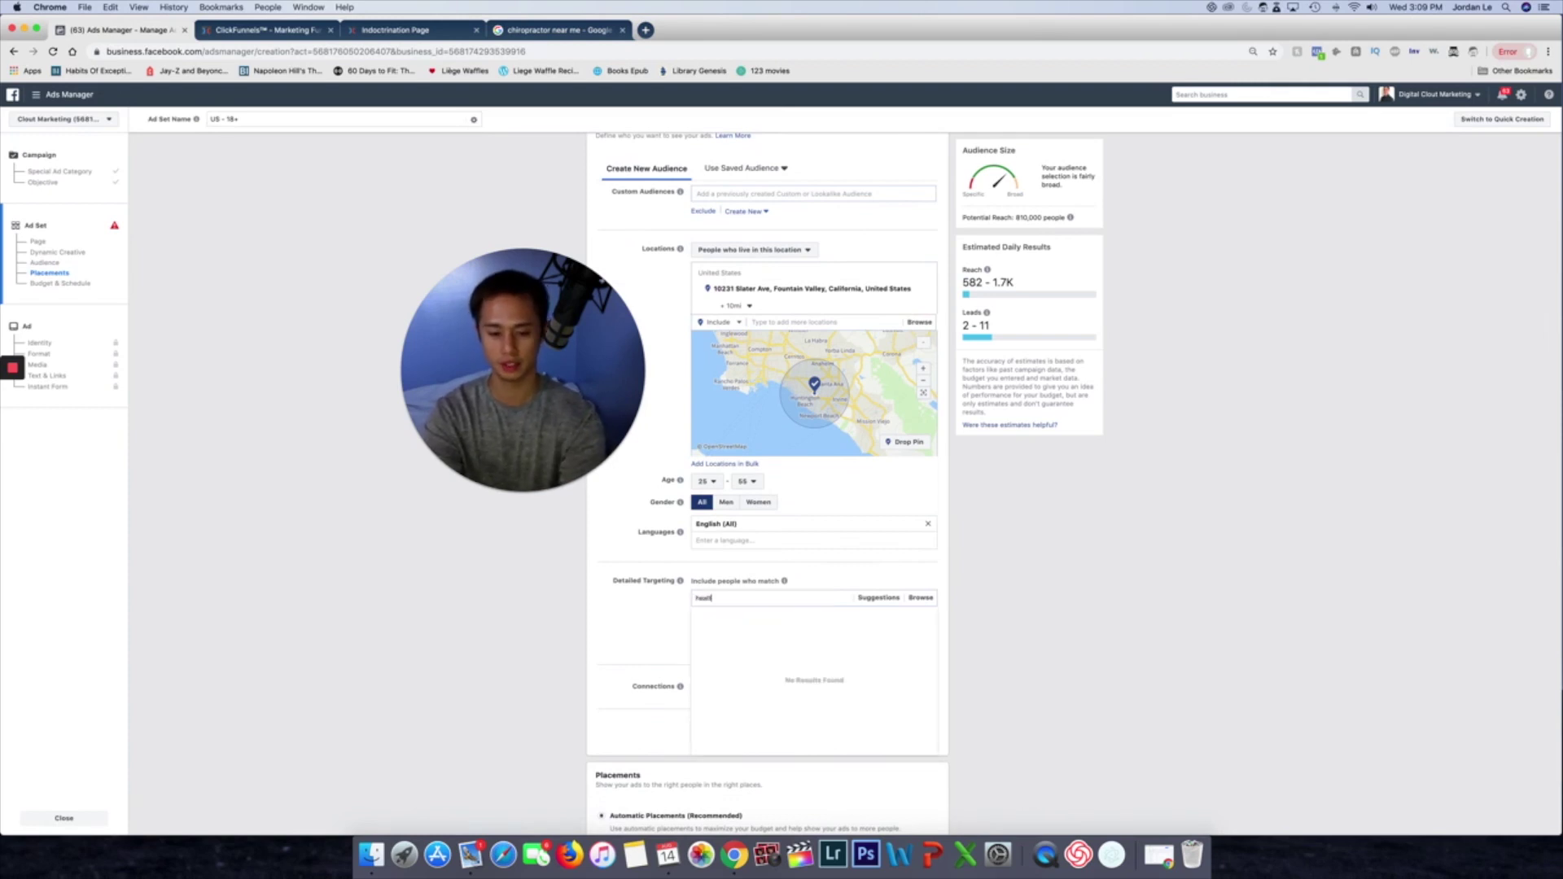
text(alth & wellness)
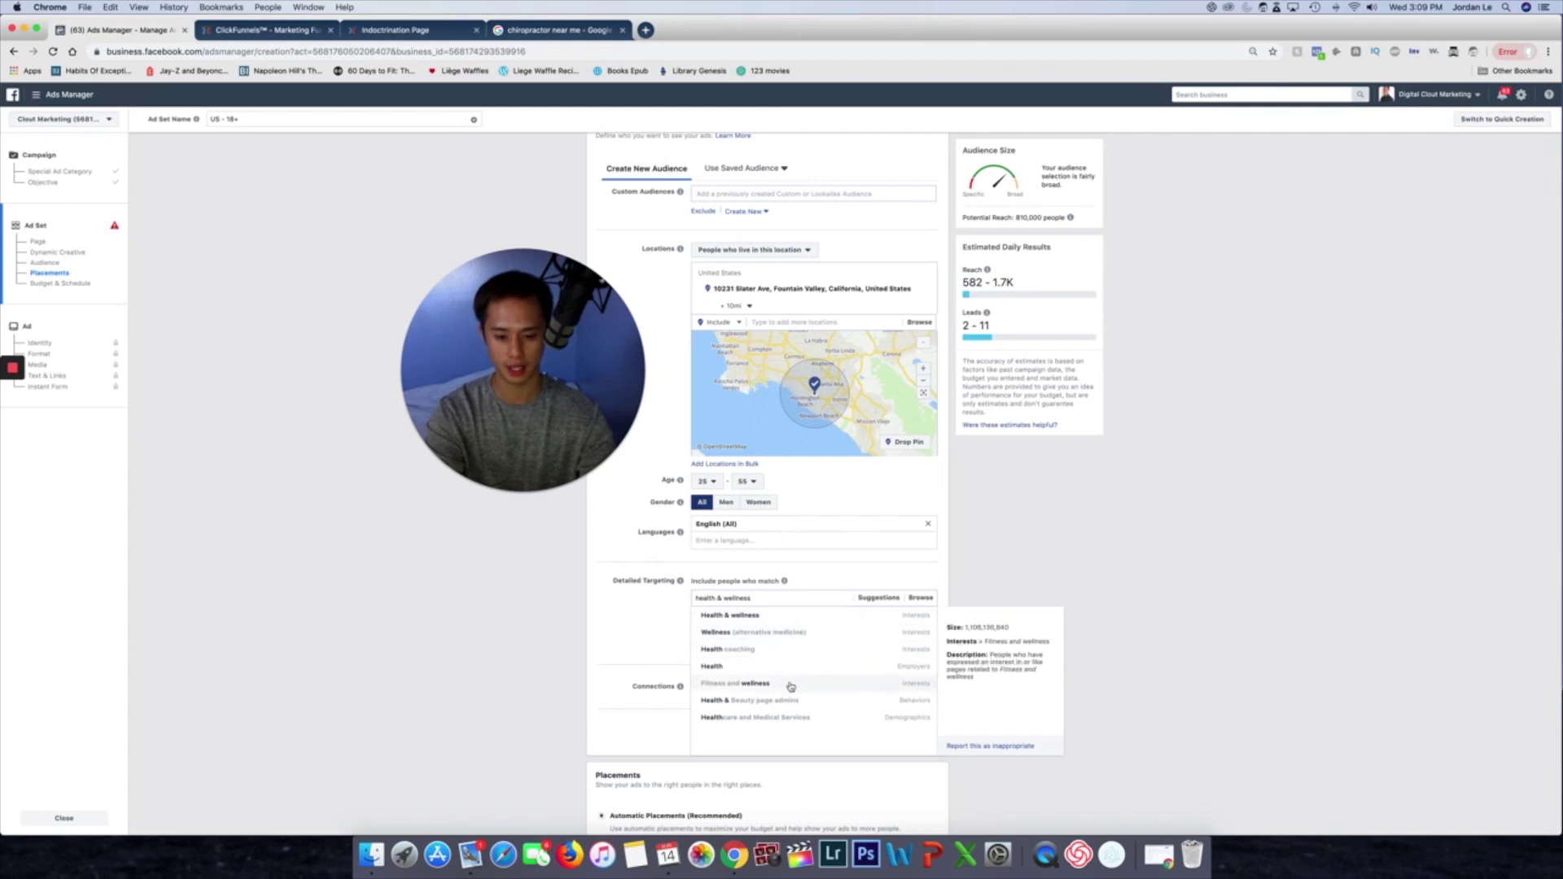
click(801, 641)
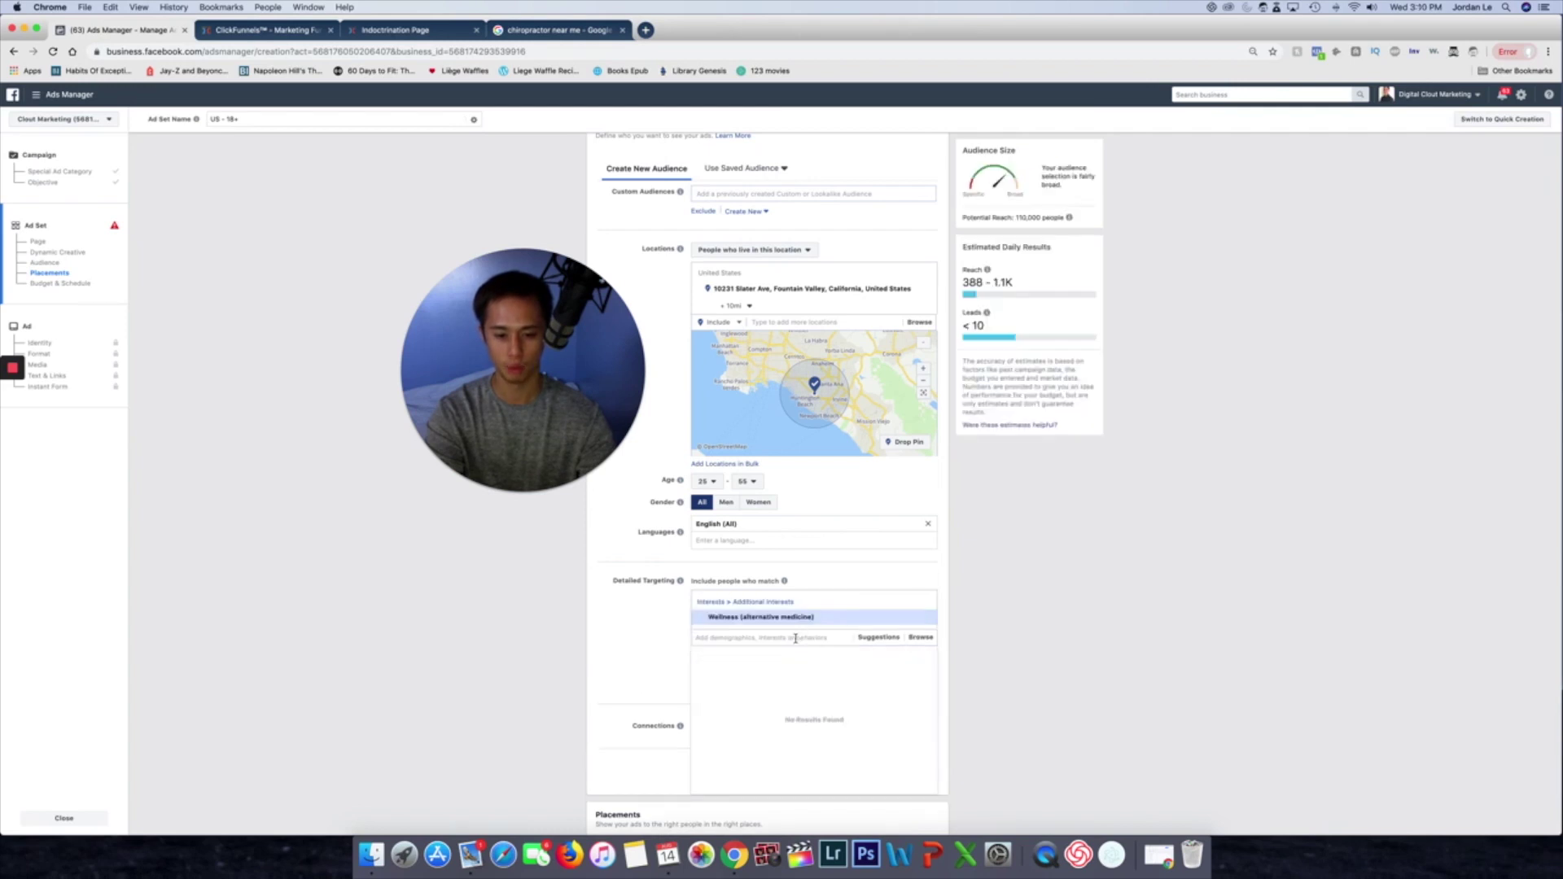
click(868, 640)
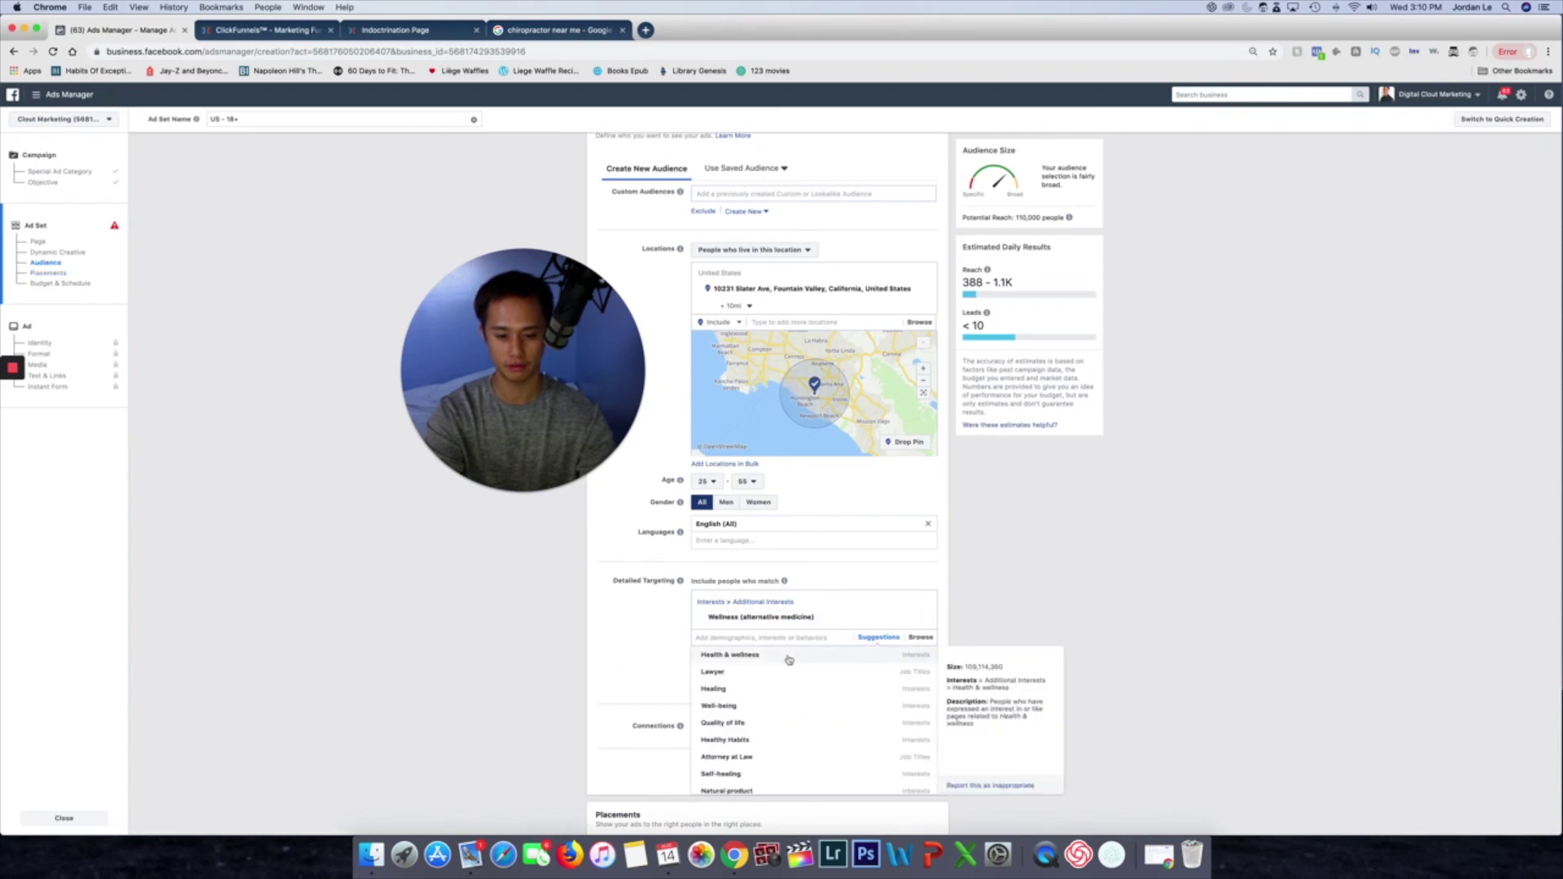
click(788, 656)
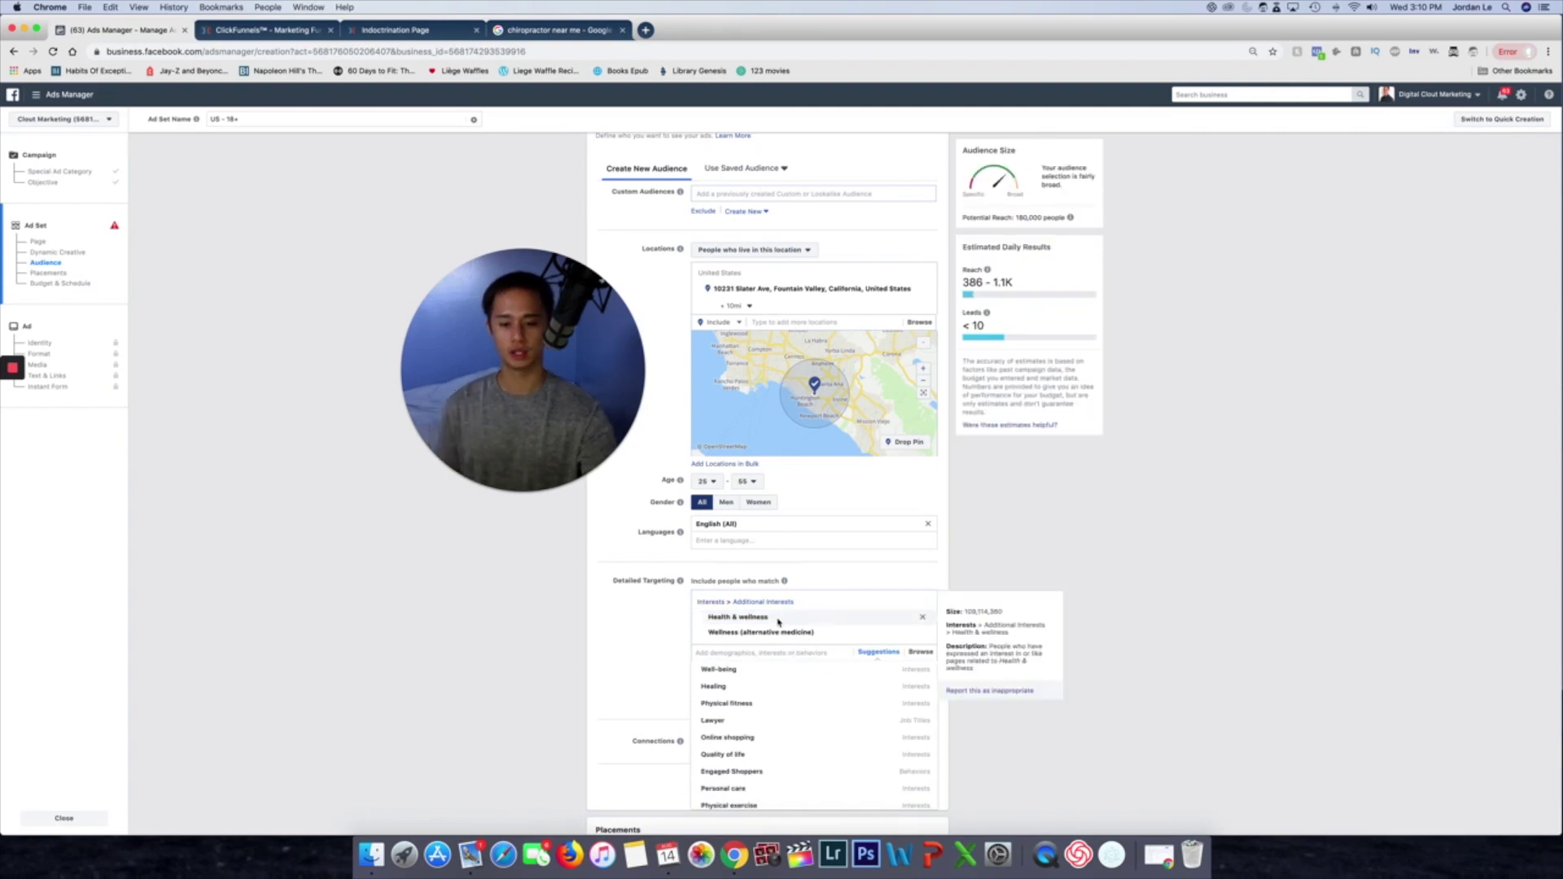
click(880, 655)
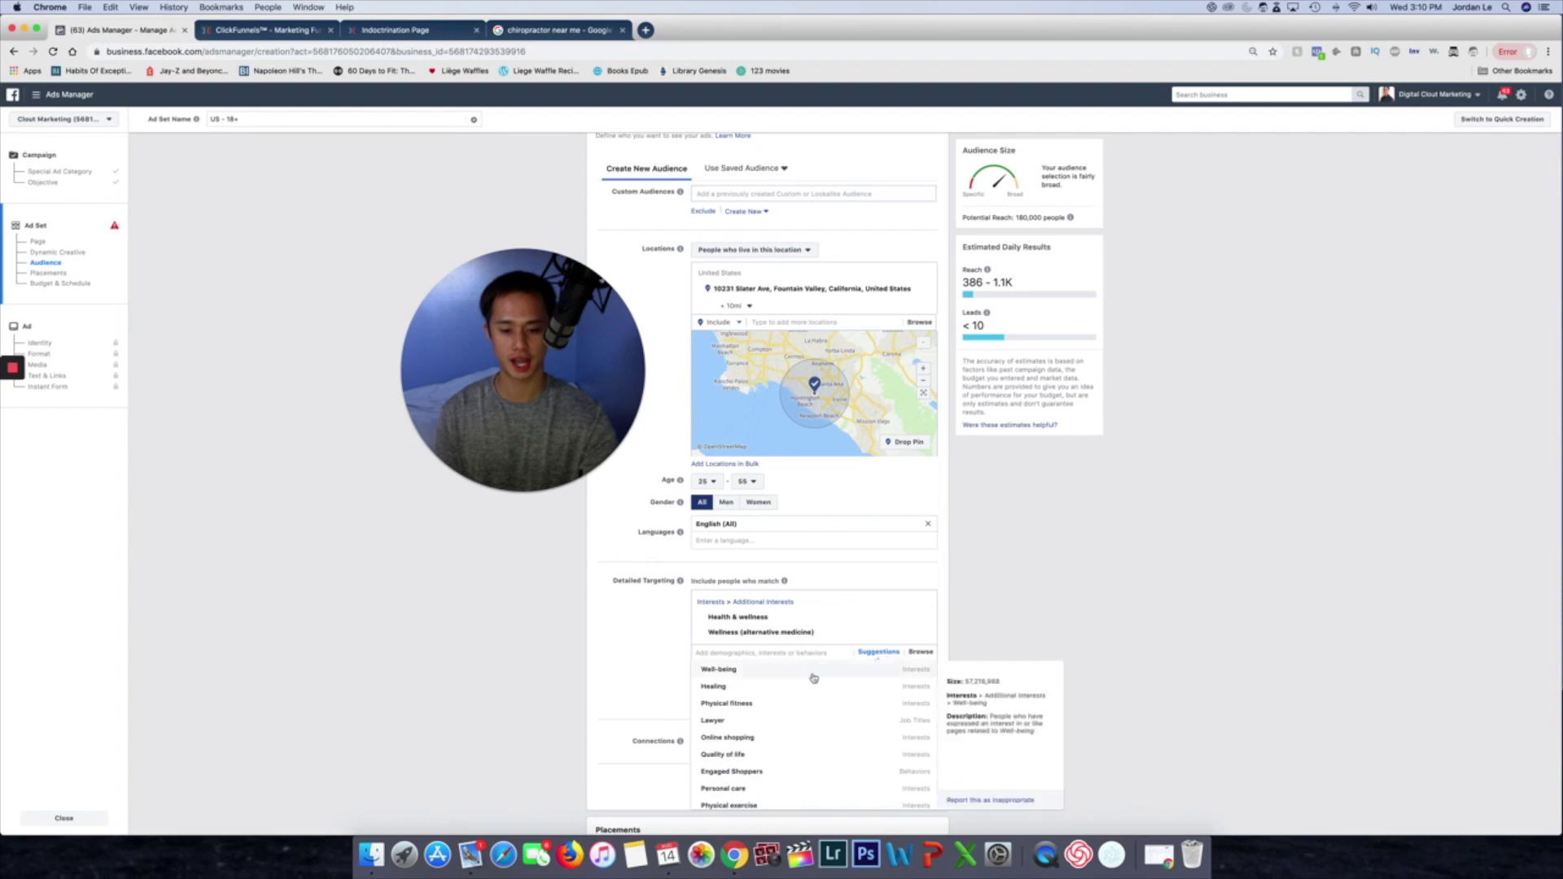
scroll(813, 676, down, 3)
scroll(813, 678, down, 5)
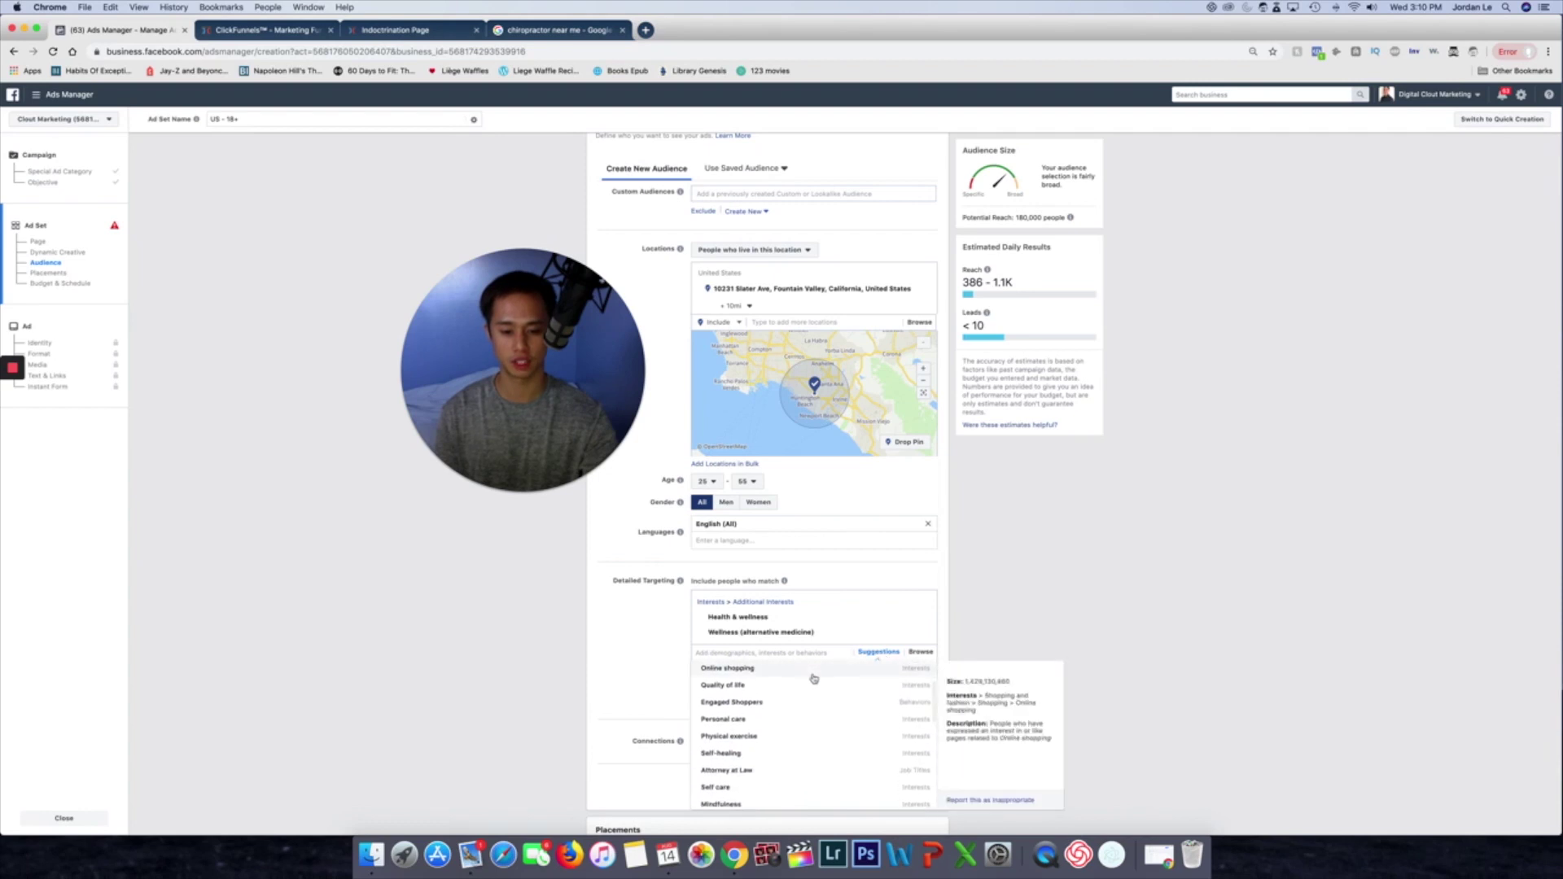
scroll(816, 680, down, 4)
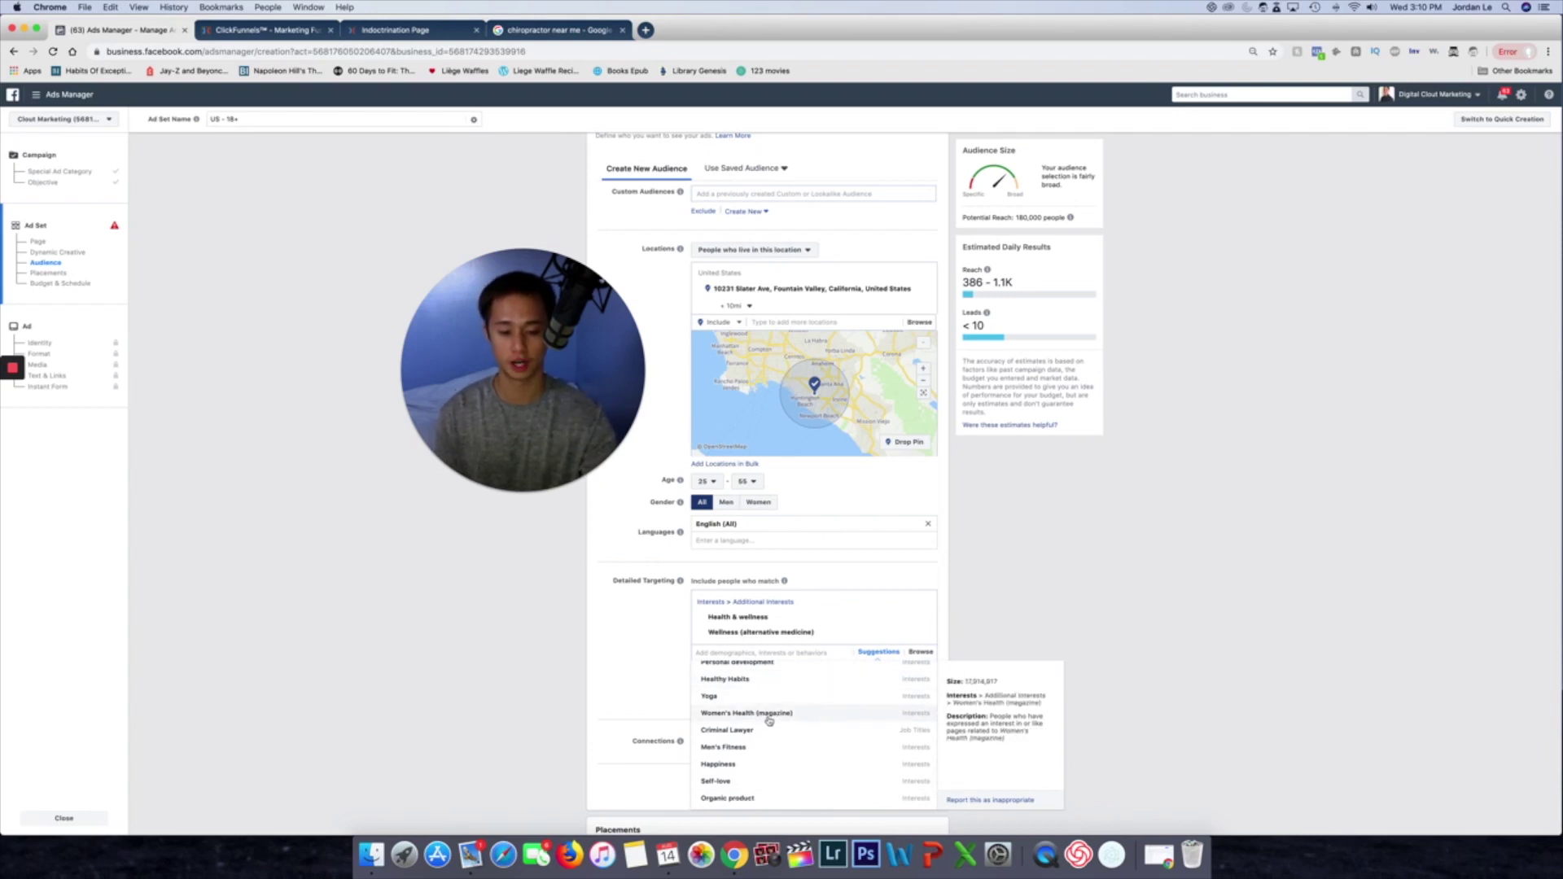
scroll(836, 724, down, 5)
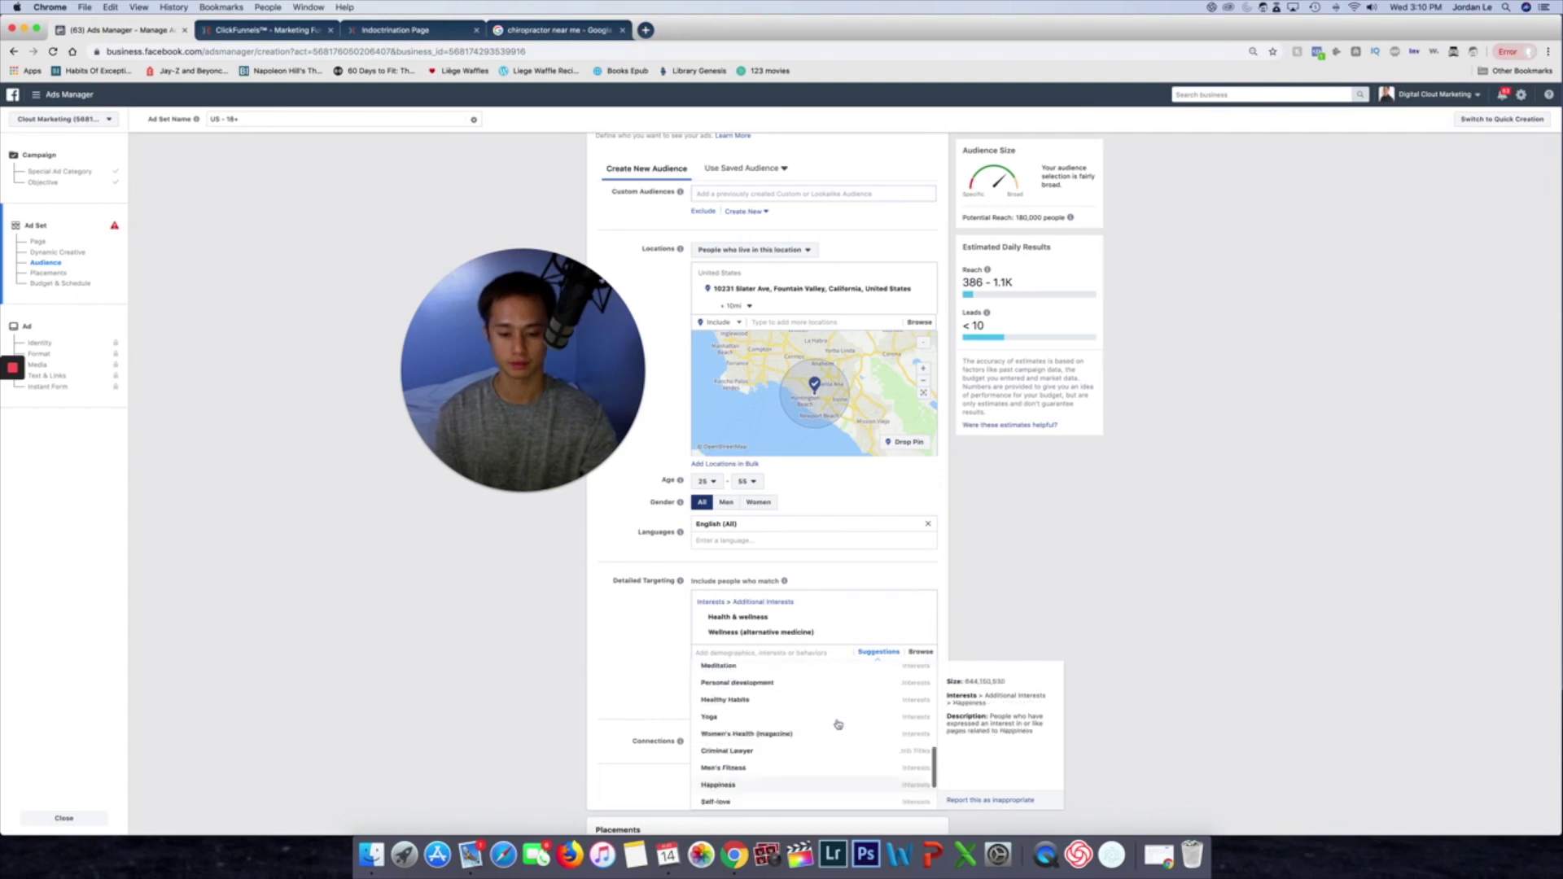
click(1169, 560)
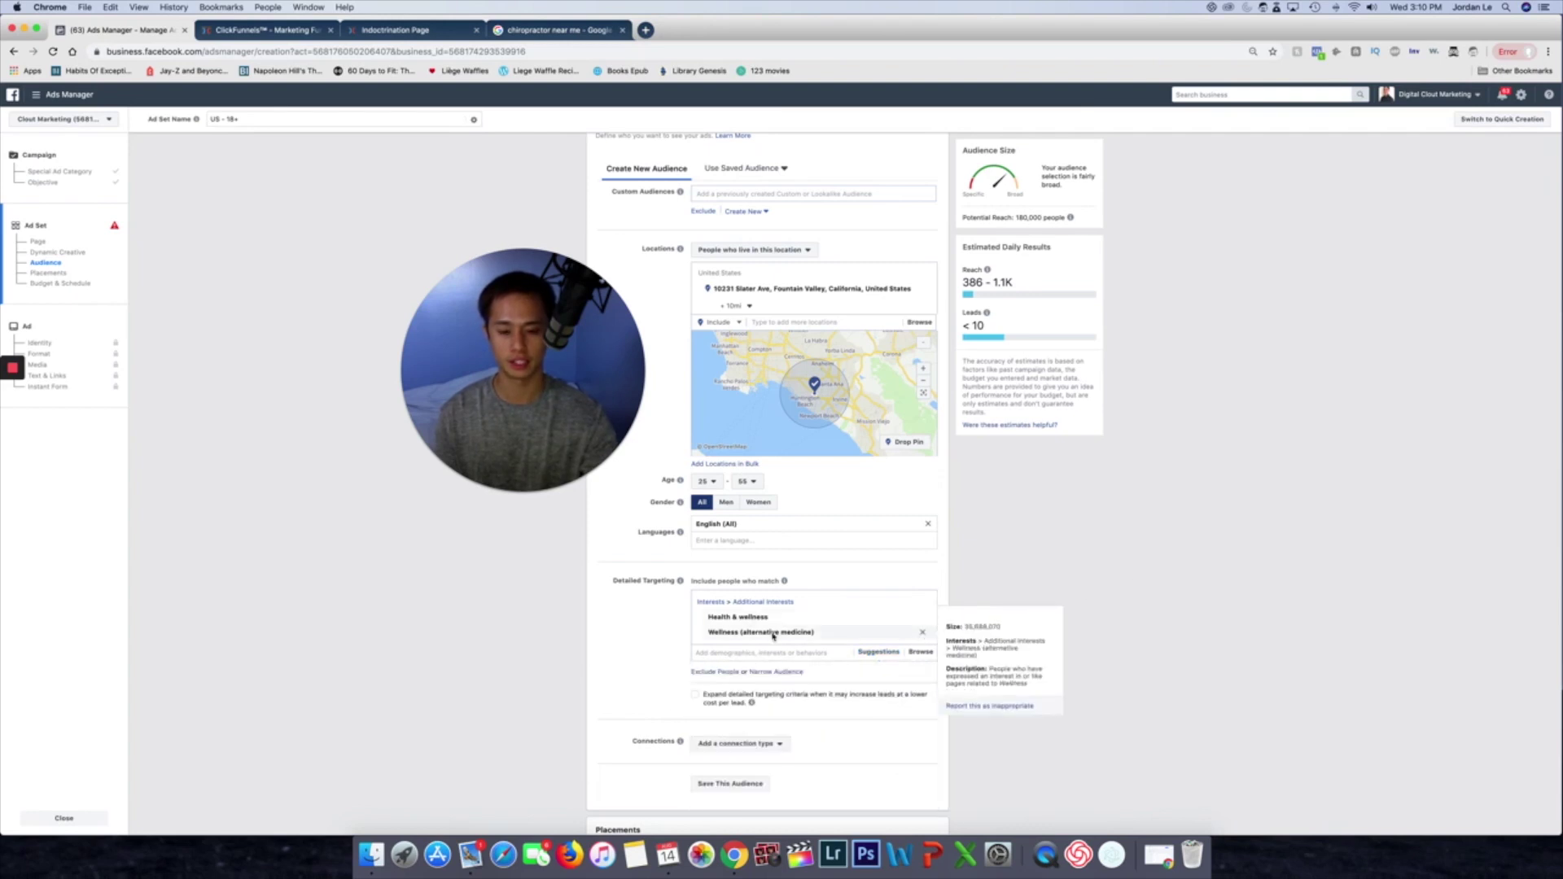
mouse_move(1017, 217)
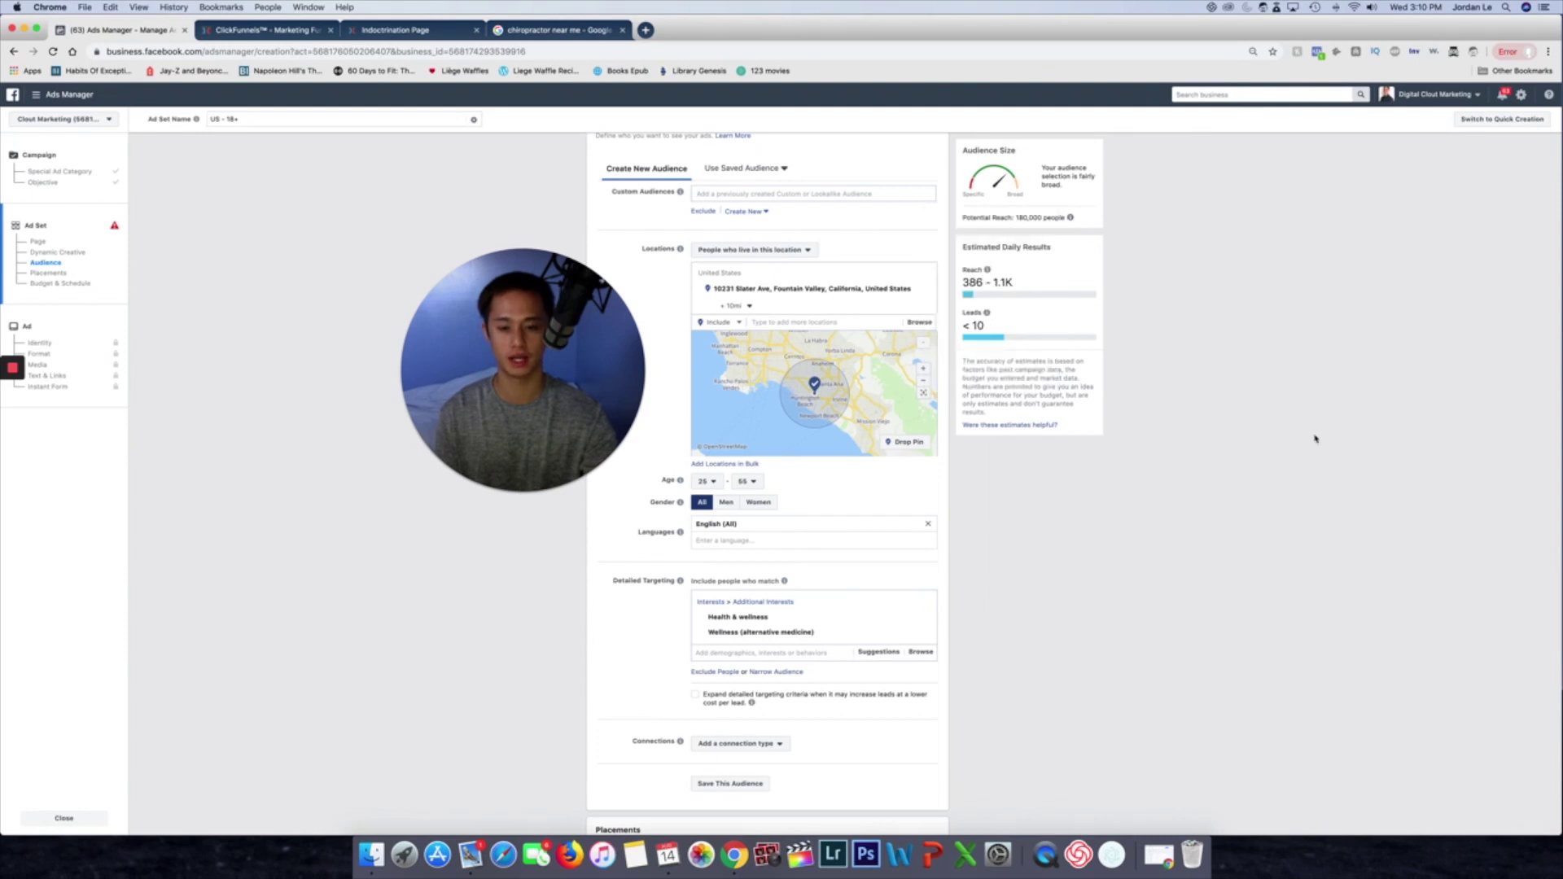
scroll(1294, 519, down, 1)
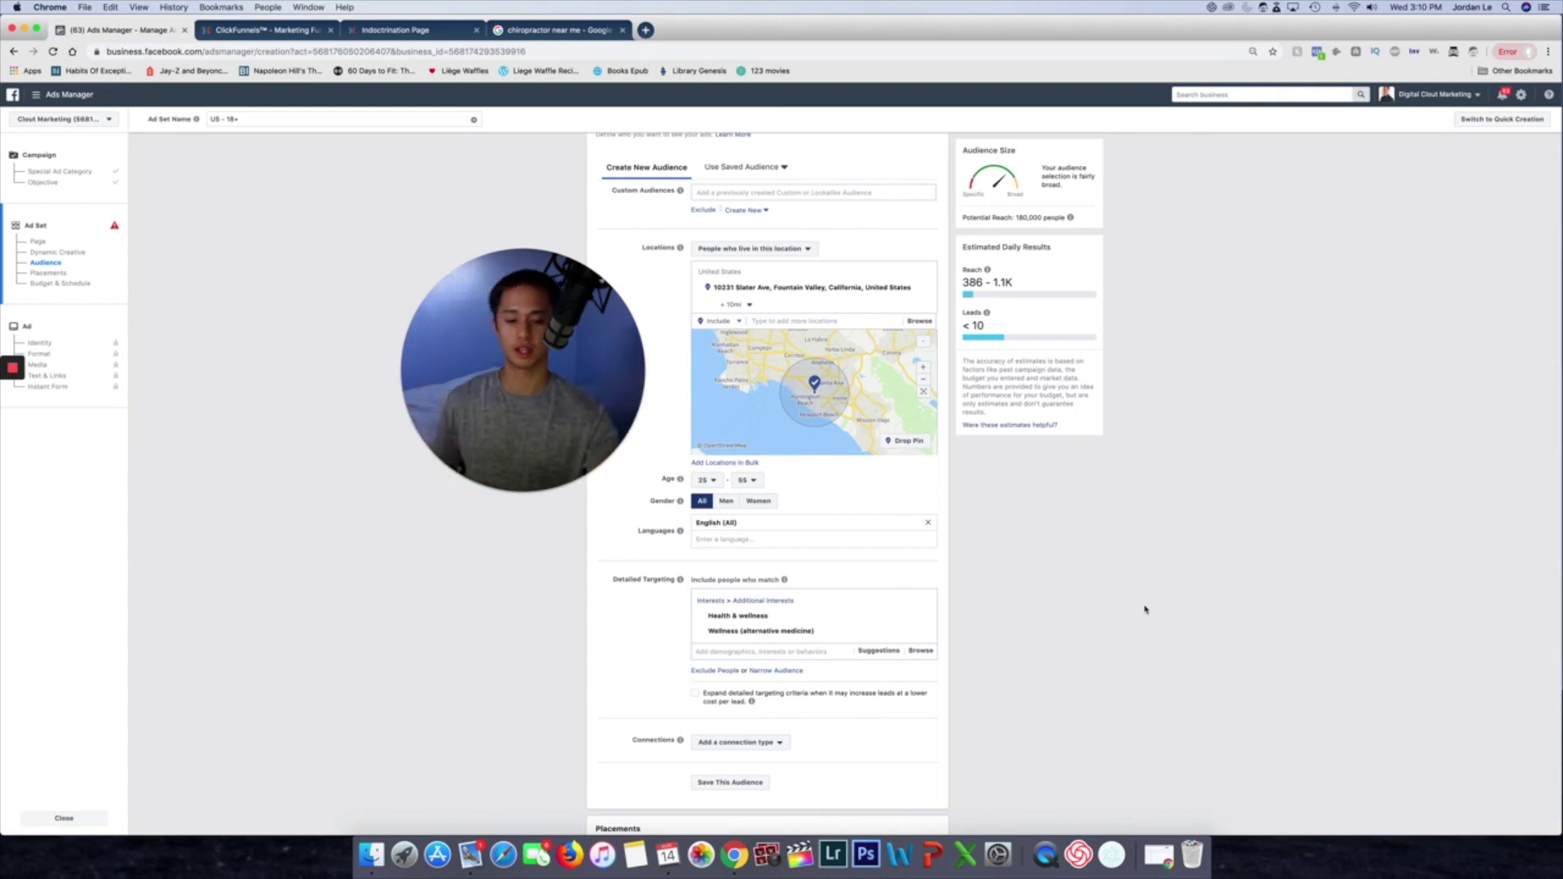
mouse_move(926, 626)
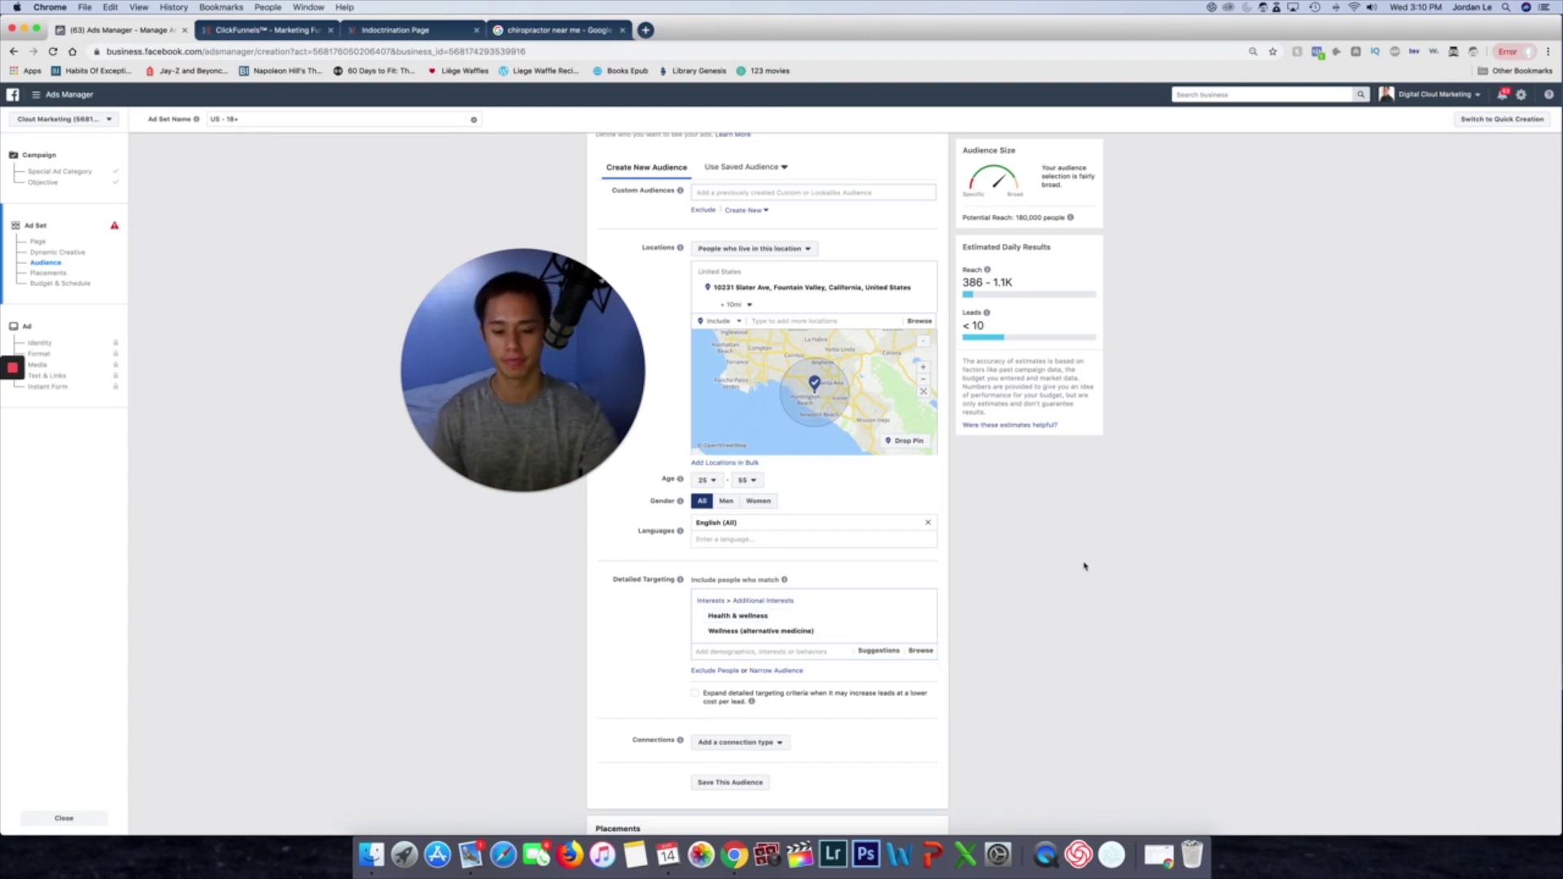
scroll(1083, 562, down, 3)
scroll(1058, 570, up, 2)
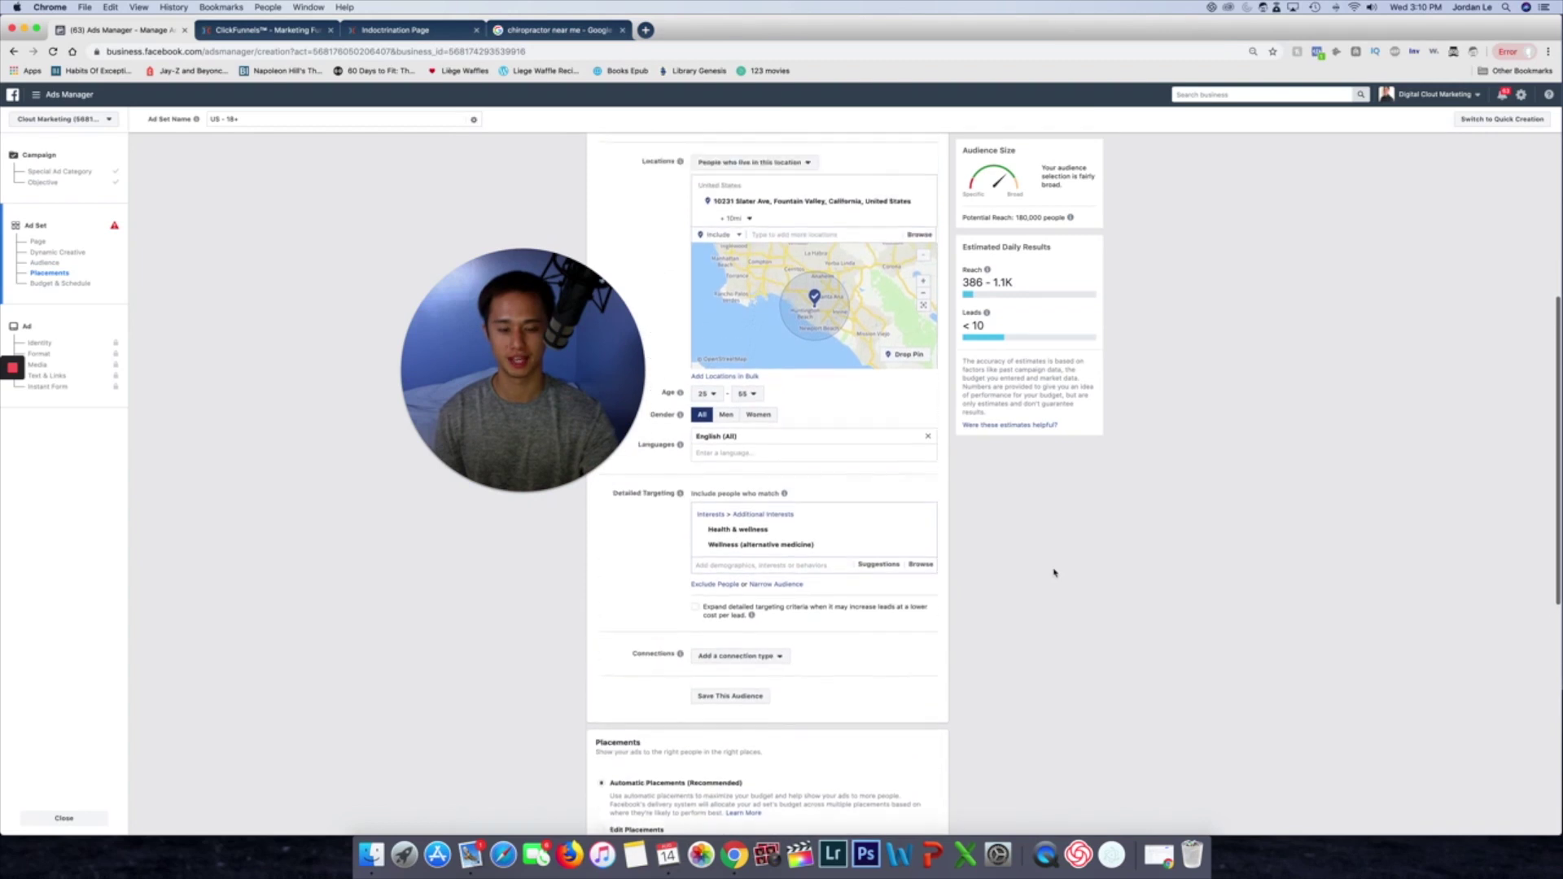
scroll(1054, 573, up, 1)
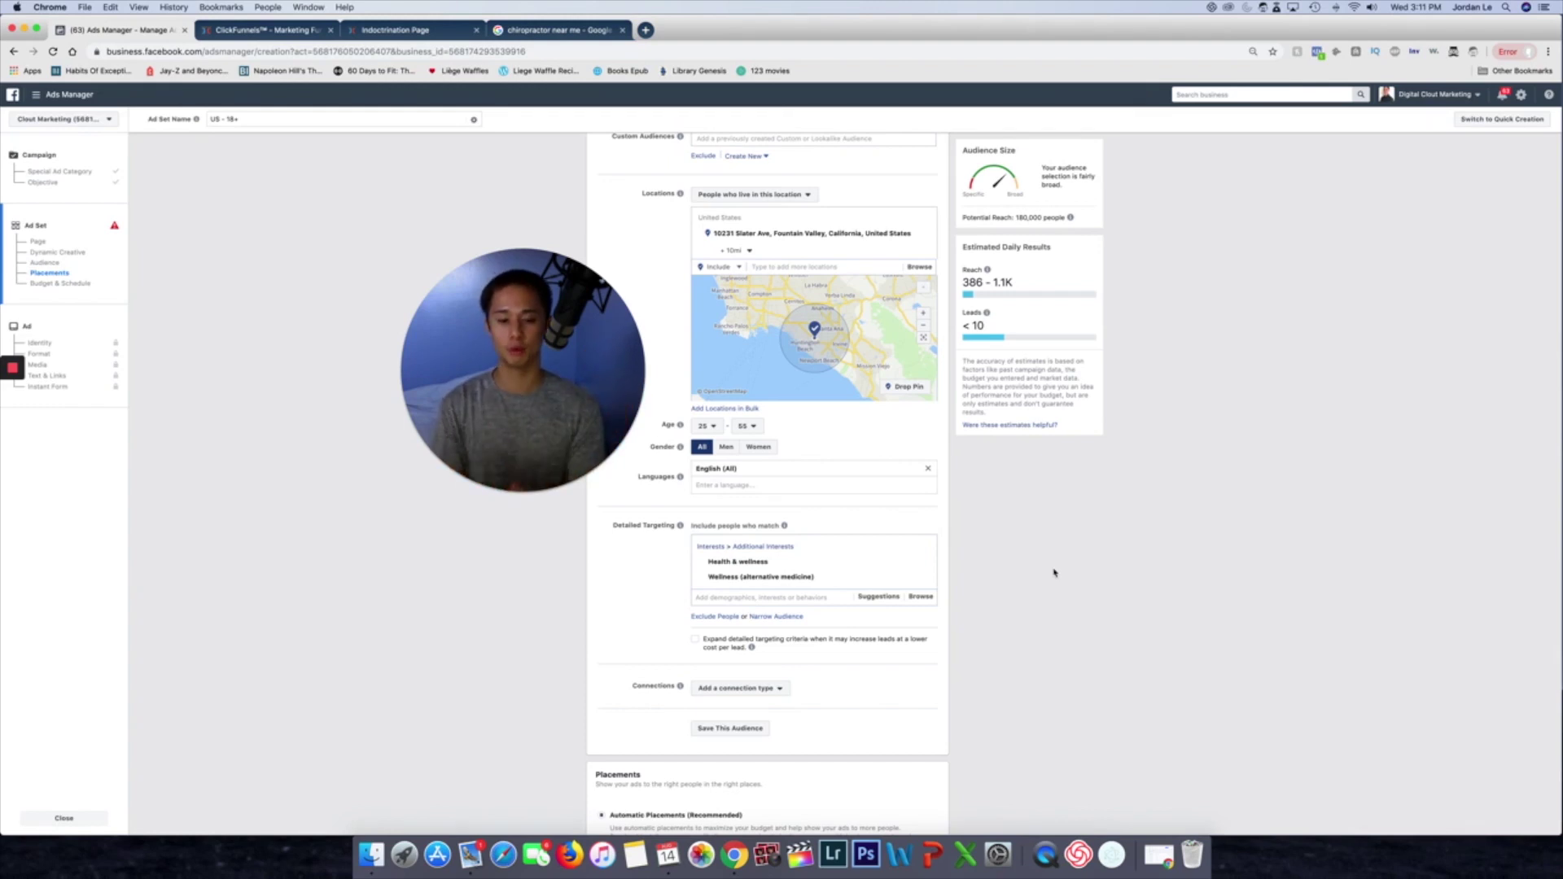
scroll(1054, 572, down, 2)
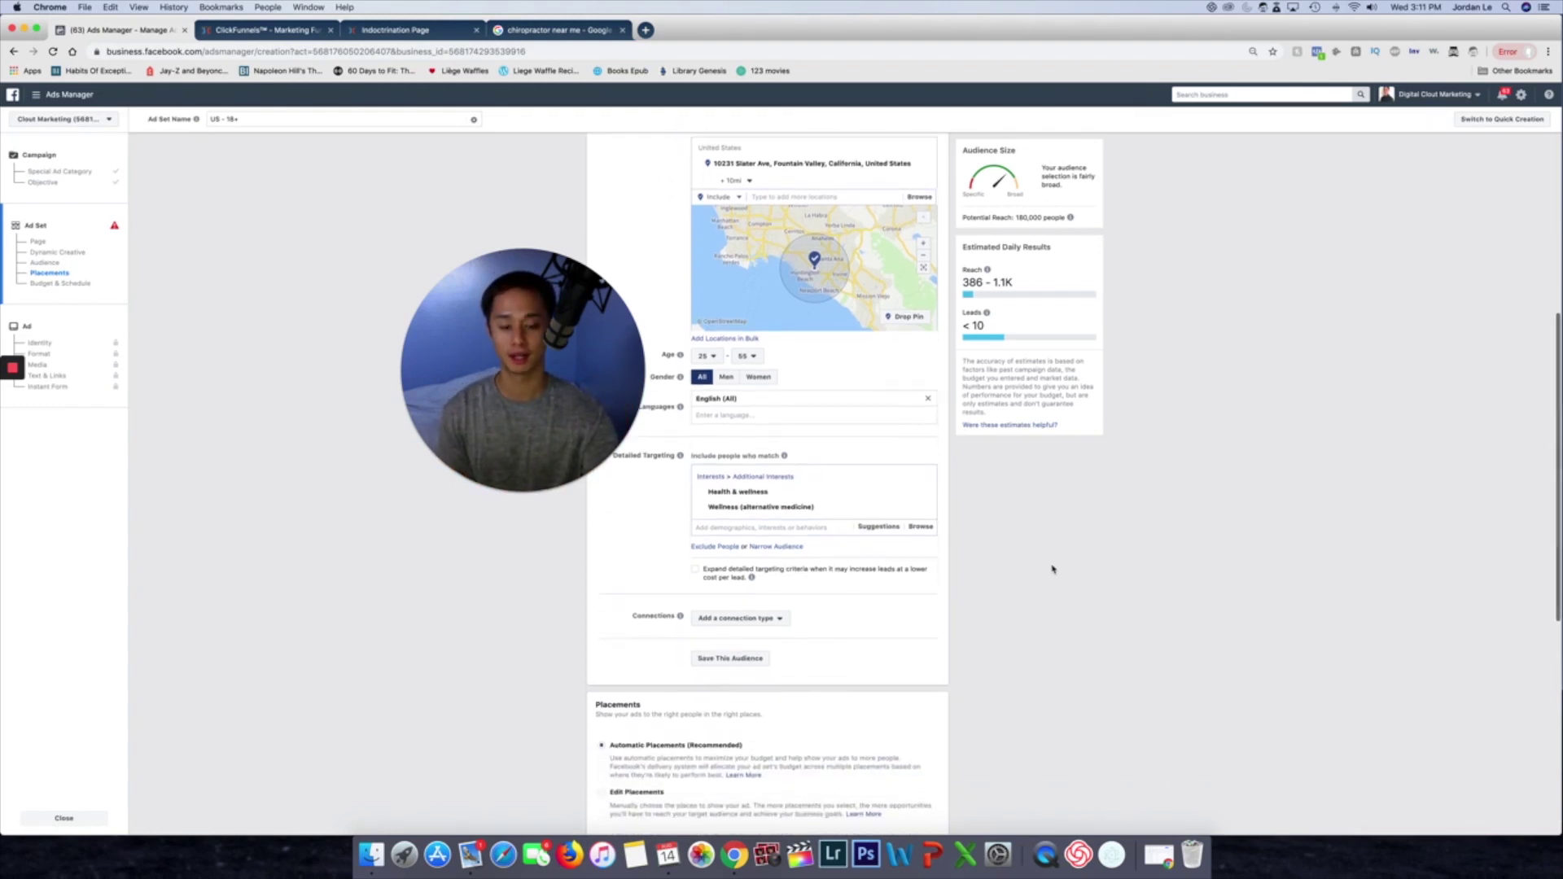
scroll(1054, 570, down, 4)
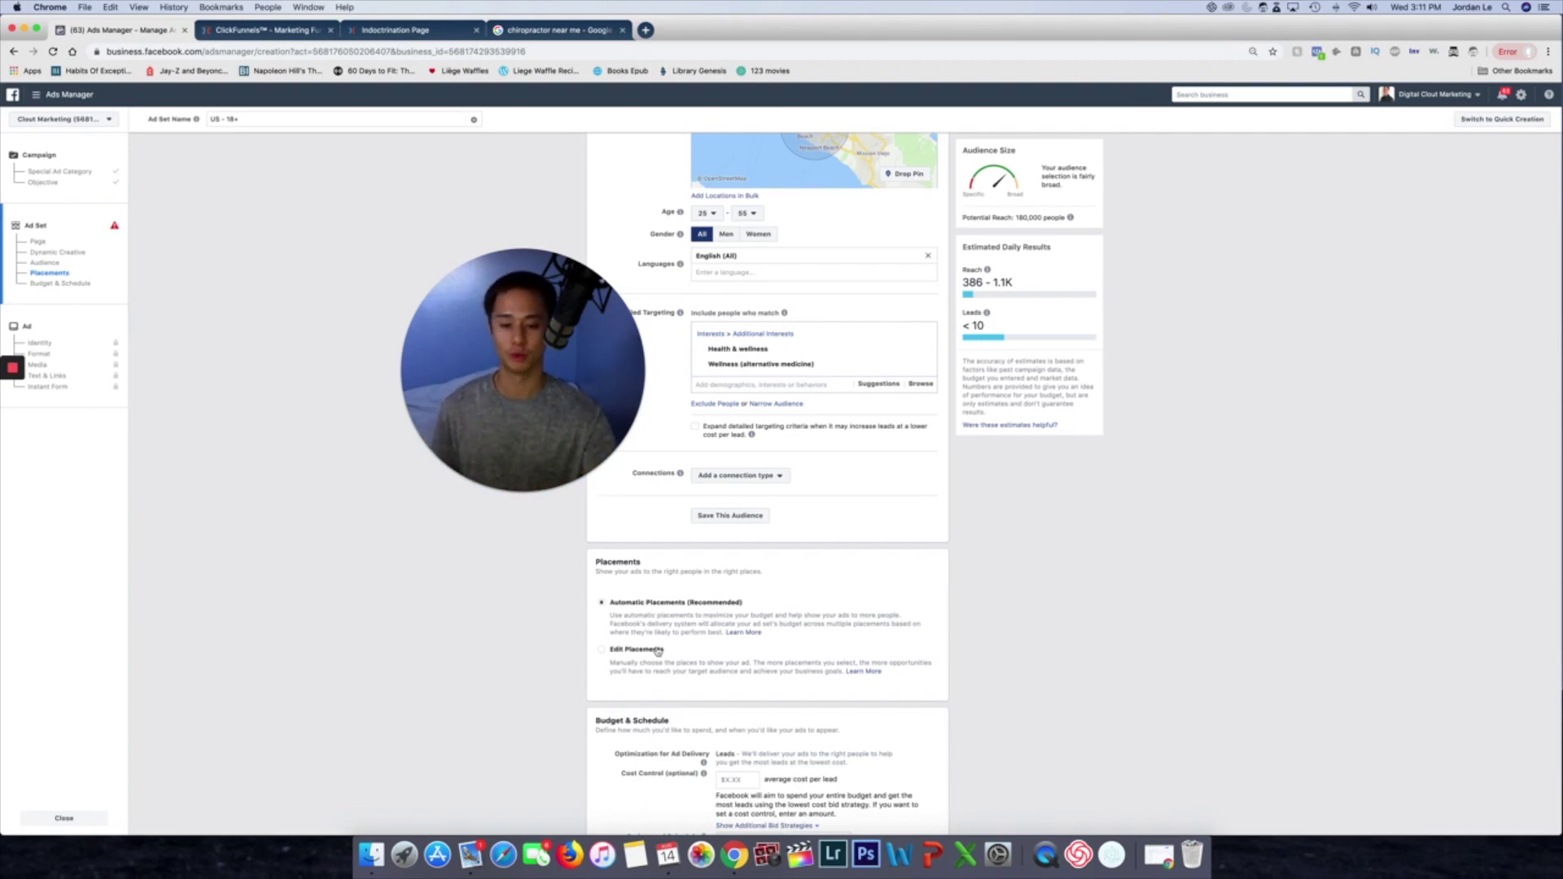
Step: Switch to manual placements with Instagram included and review the Devices choices
click(858, 672)
scroll(895, 670, down, 3)
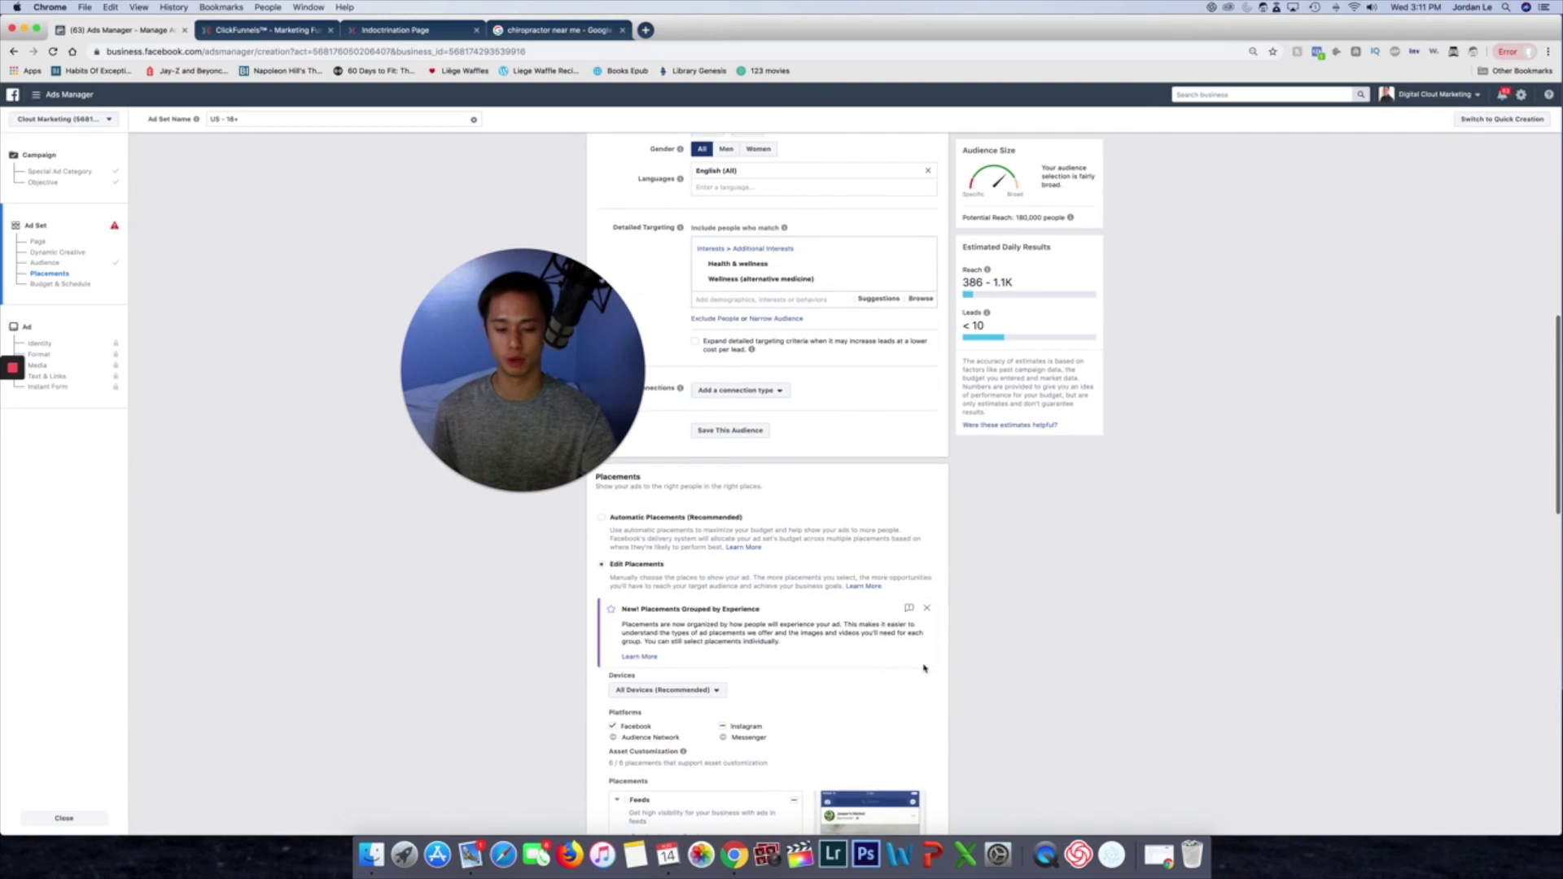
scroll(945, 670, down, 3)
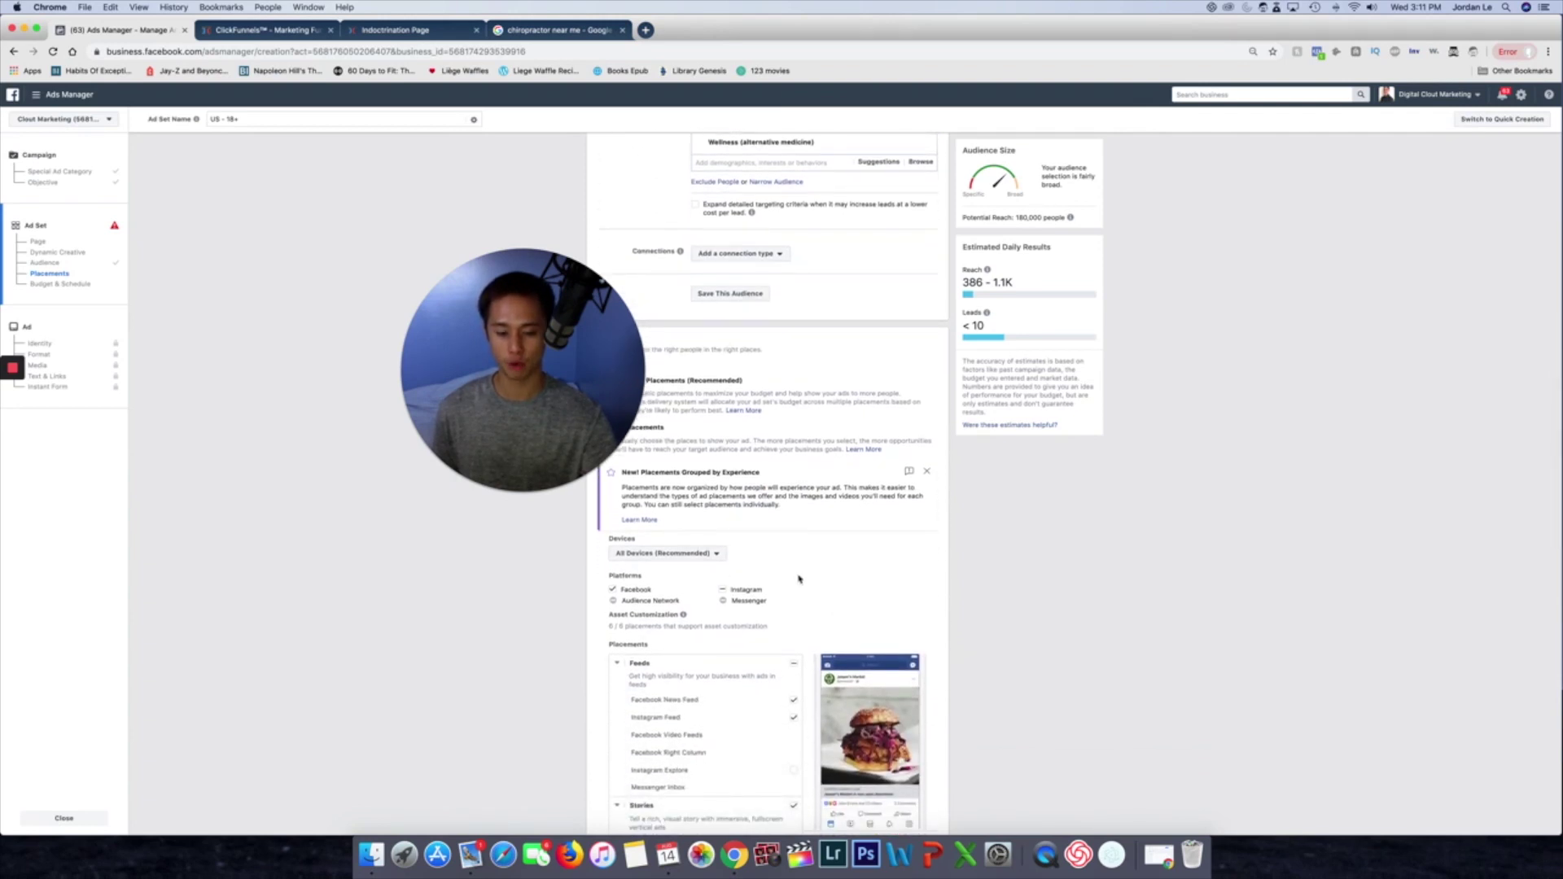
click(723, 591)
click(716, 555)
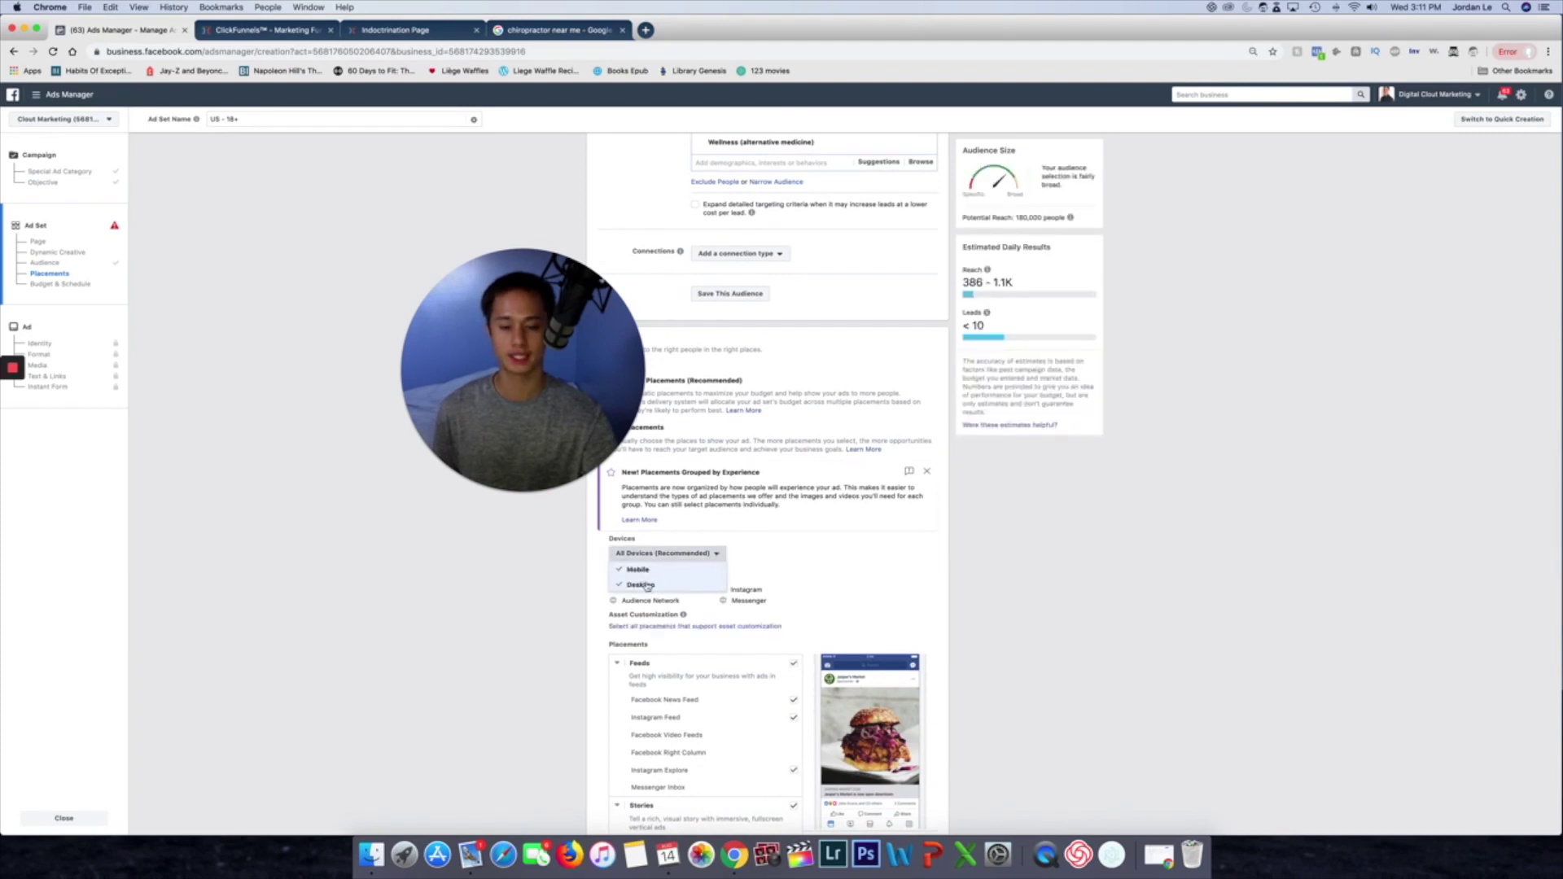
click(775, 571)
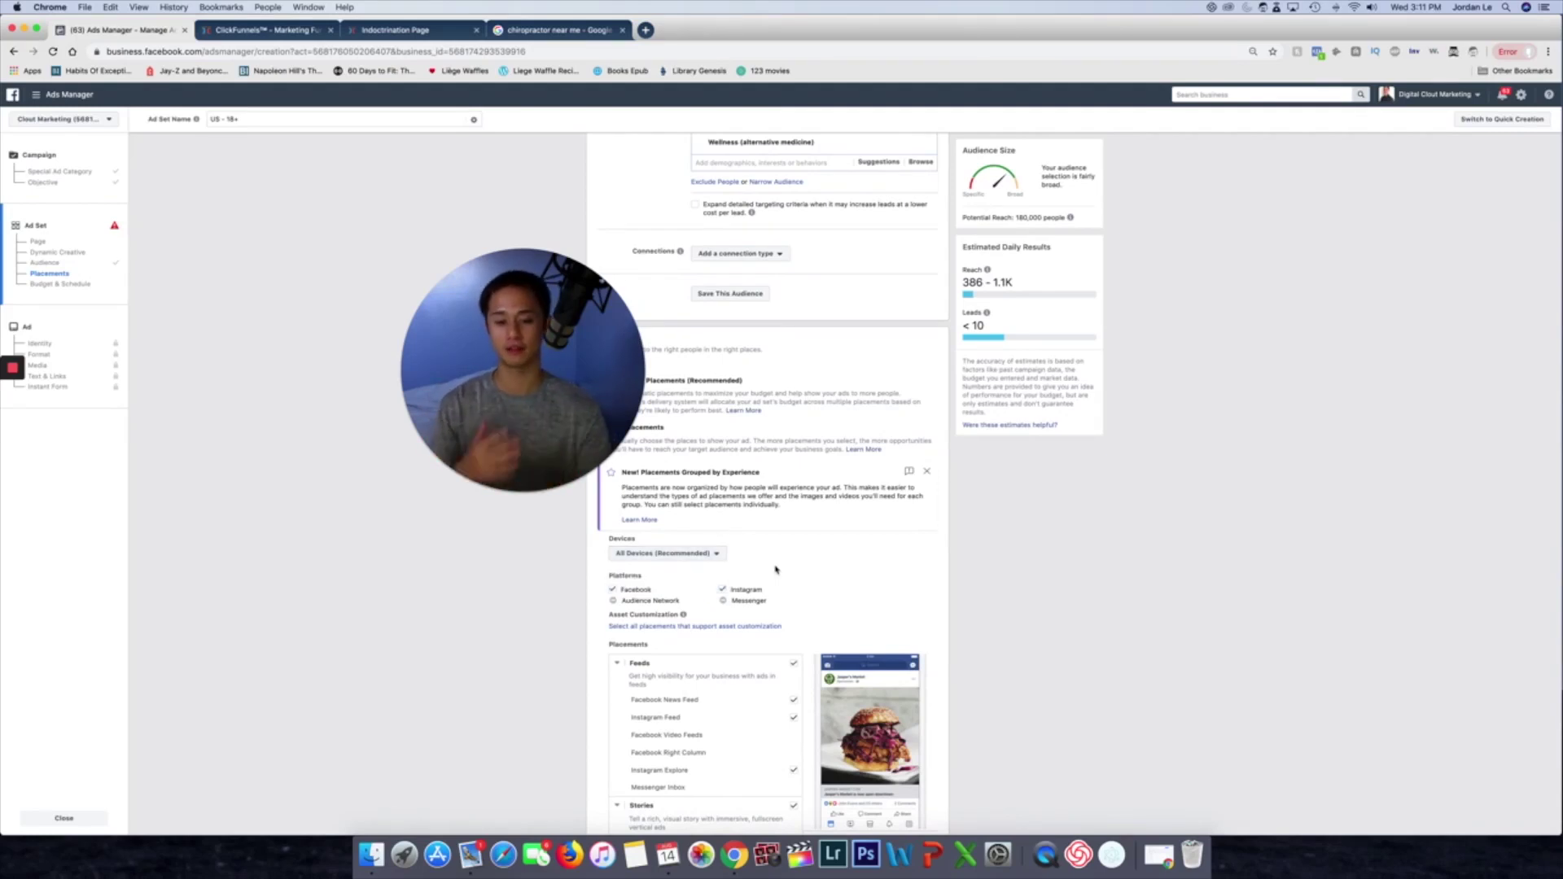
click(707, 554)
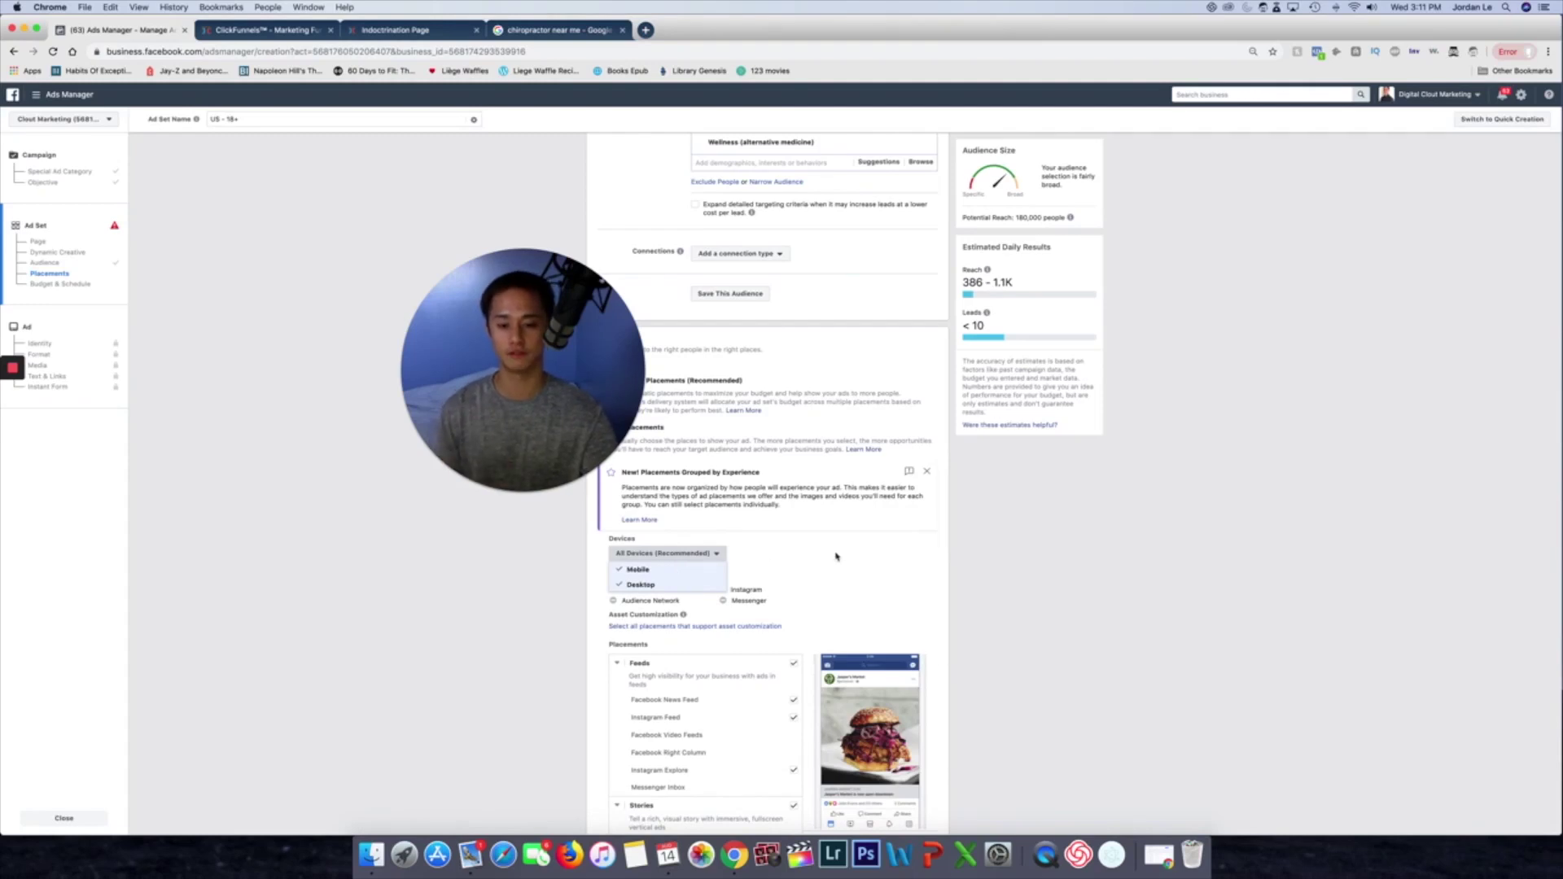
click(960, 581)
Step: Turn off the Stories, In-Stream and In-Article placements
scroll(960, 581, down, 3)
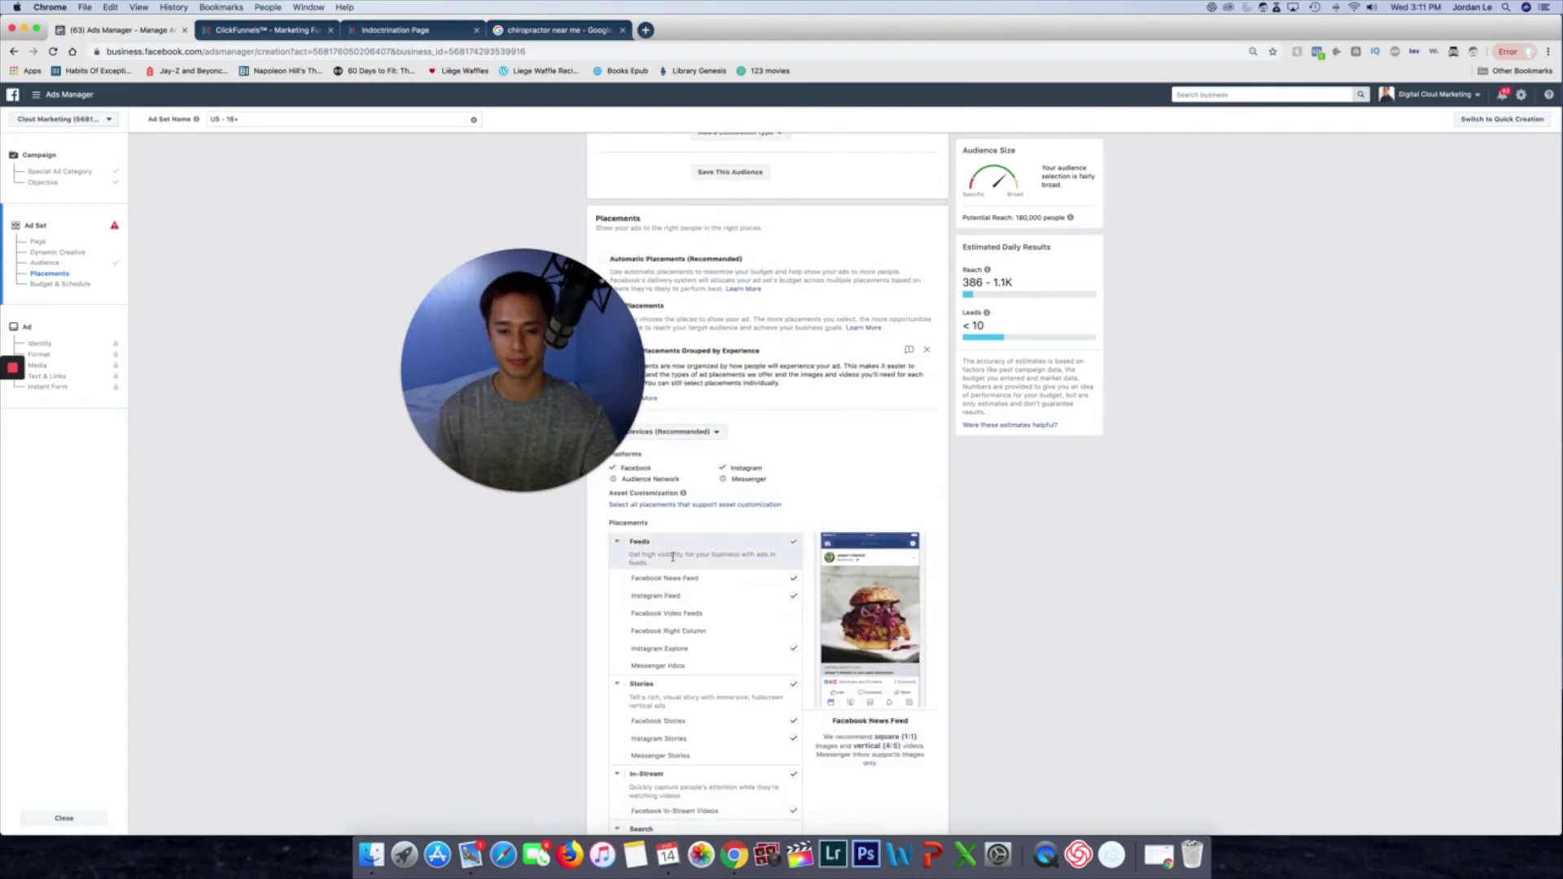
scroll(721, 581, down, 1)
click(795, 653)
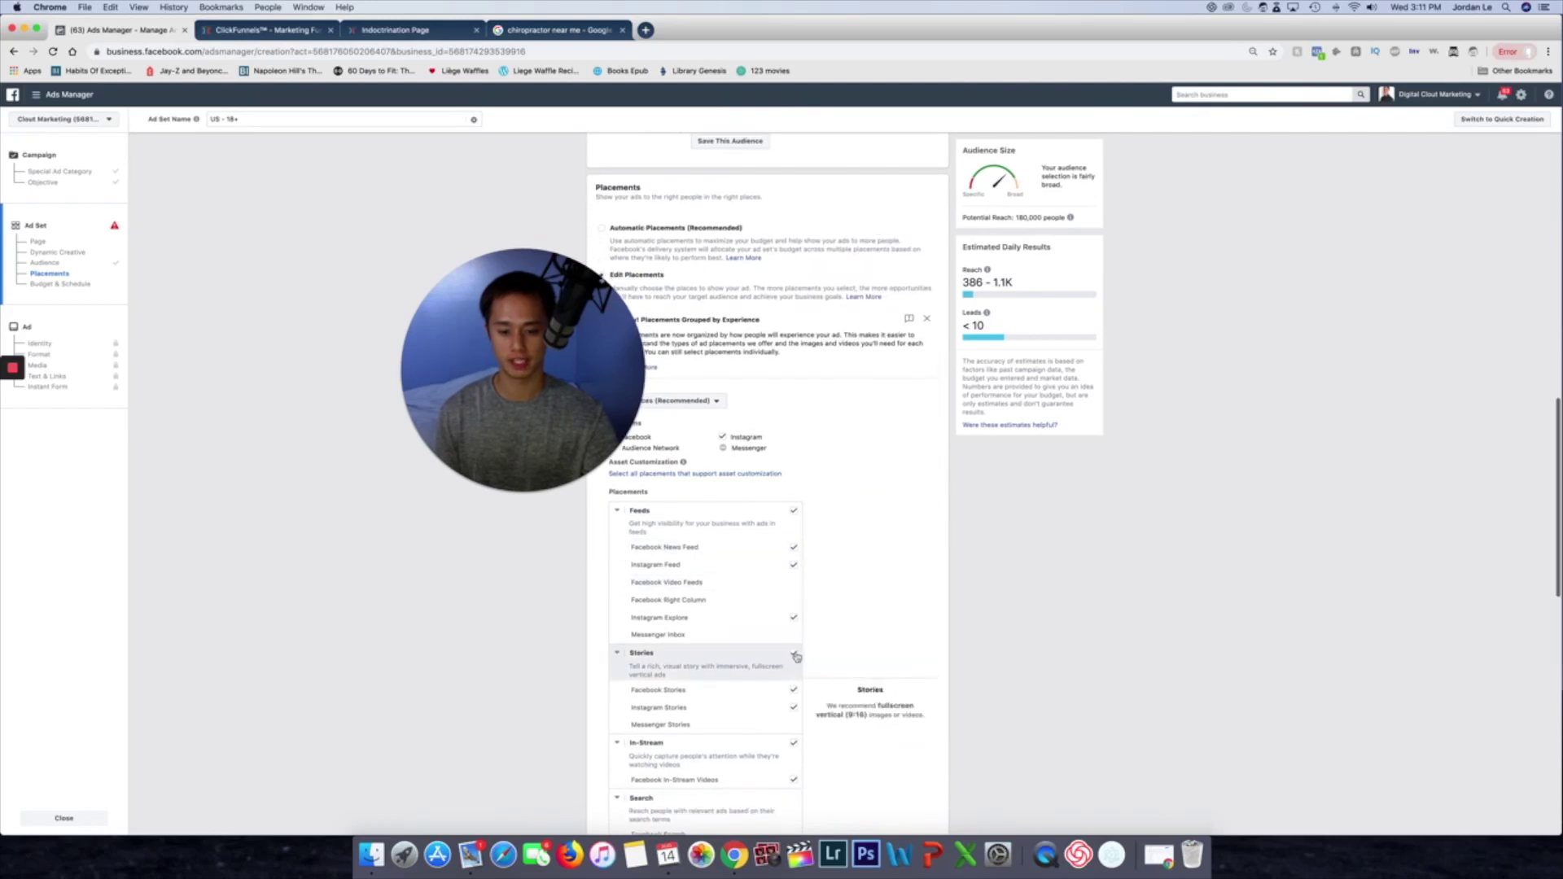
click(794, 744)
scroll(871, 757, down, 5)
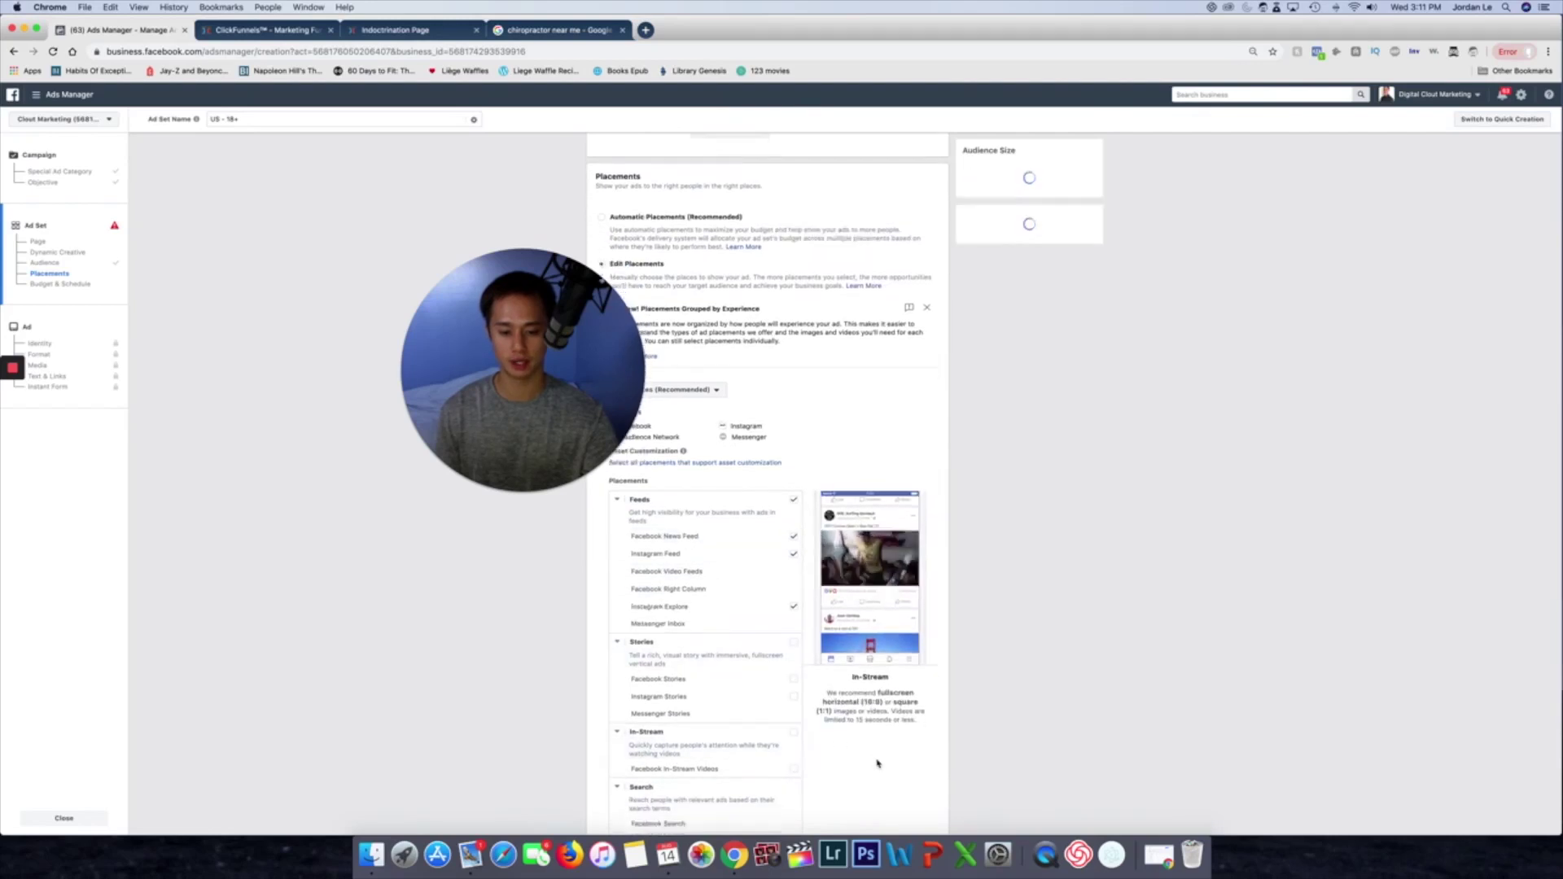
click(793, 721)
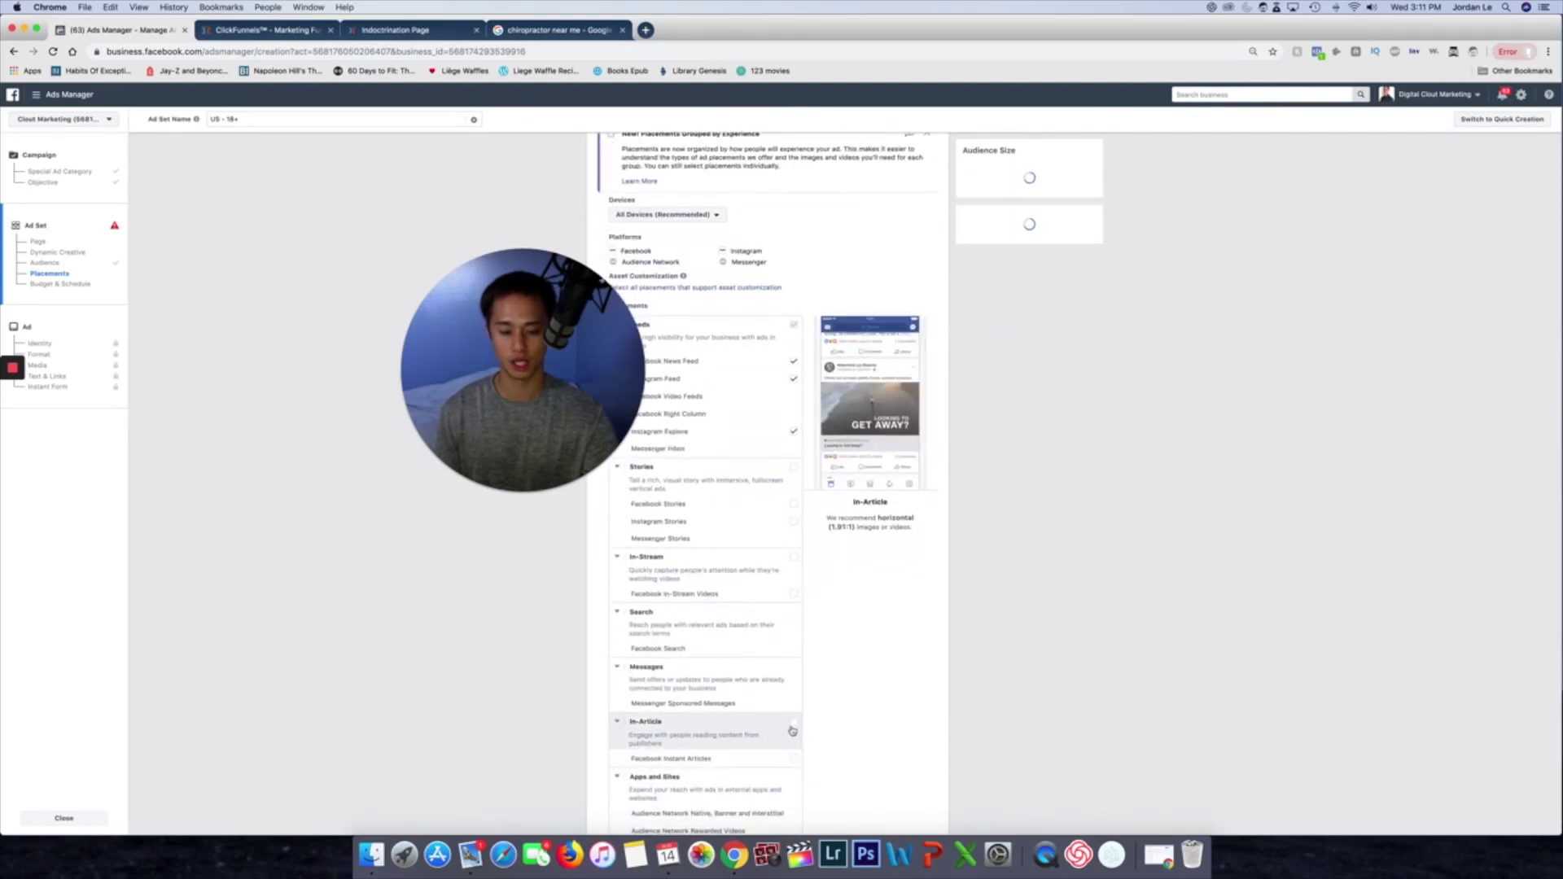
Step: Turn off Instagram Explore and Instagram Feed, leaving only Facebook News Feed
scroll(851, 736, down, 5)
scroll(847, 733, up, 6)
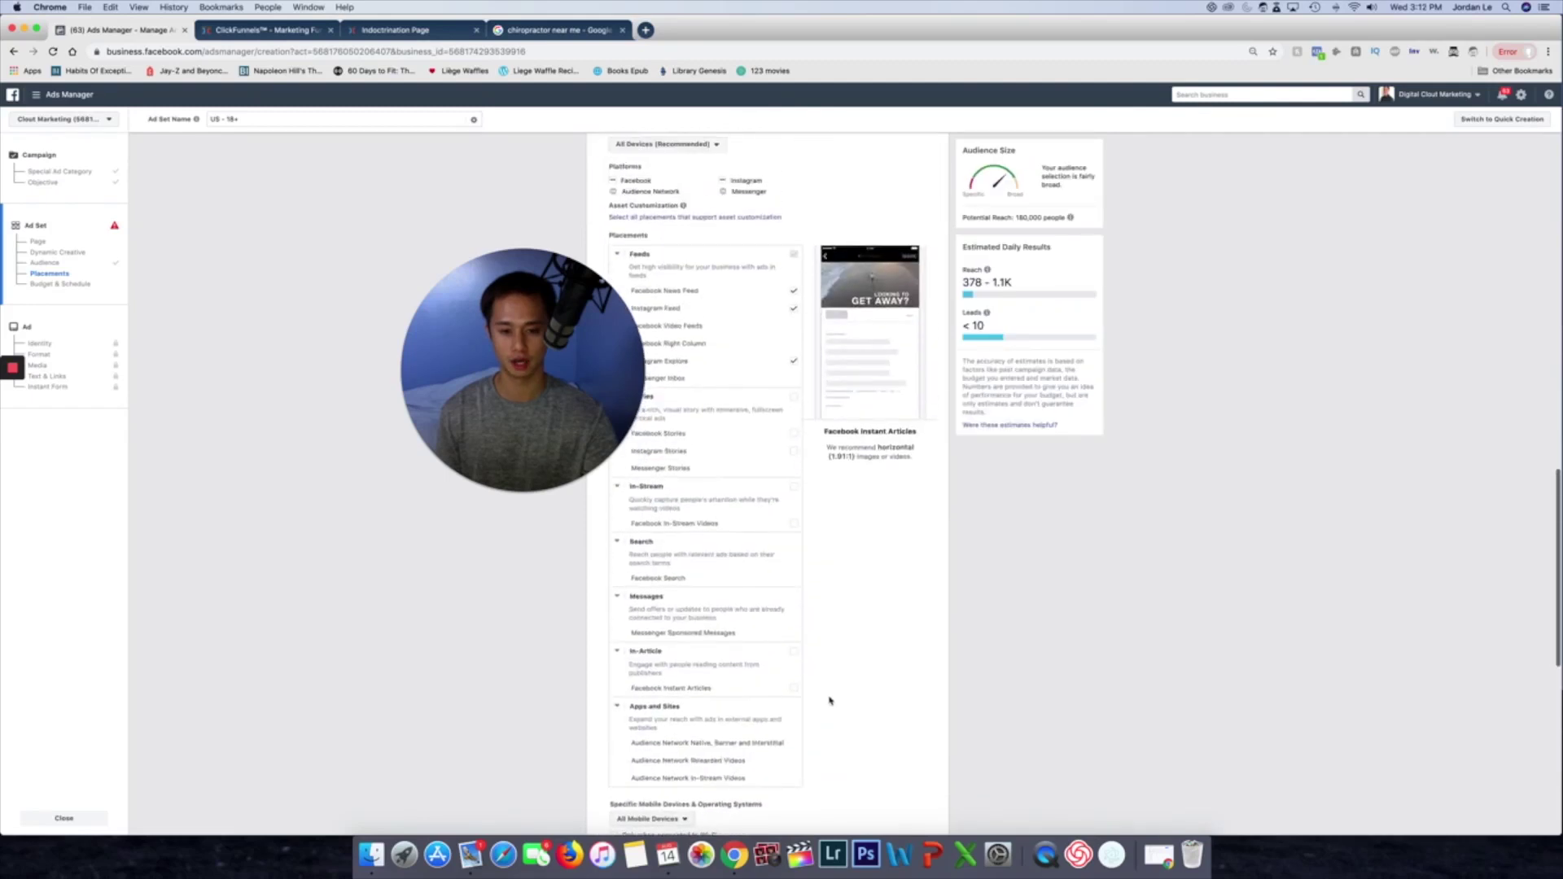
scroll(849, 710, up, 1)
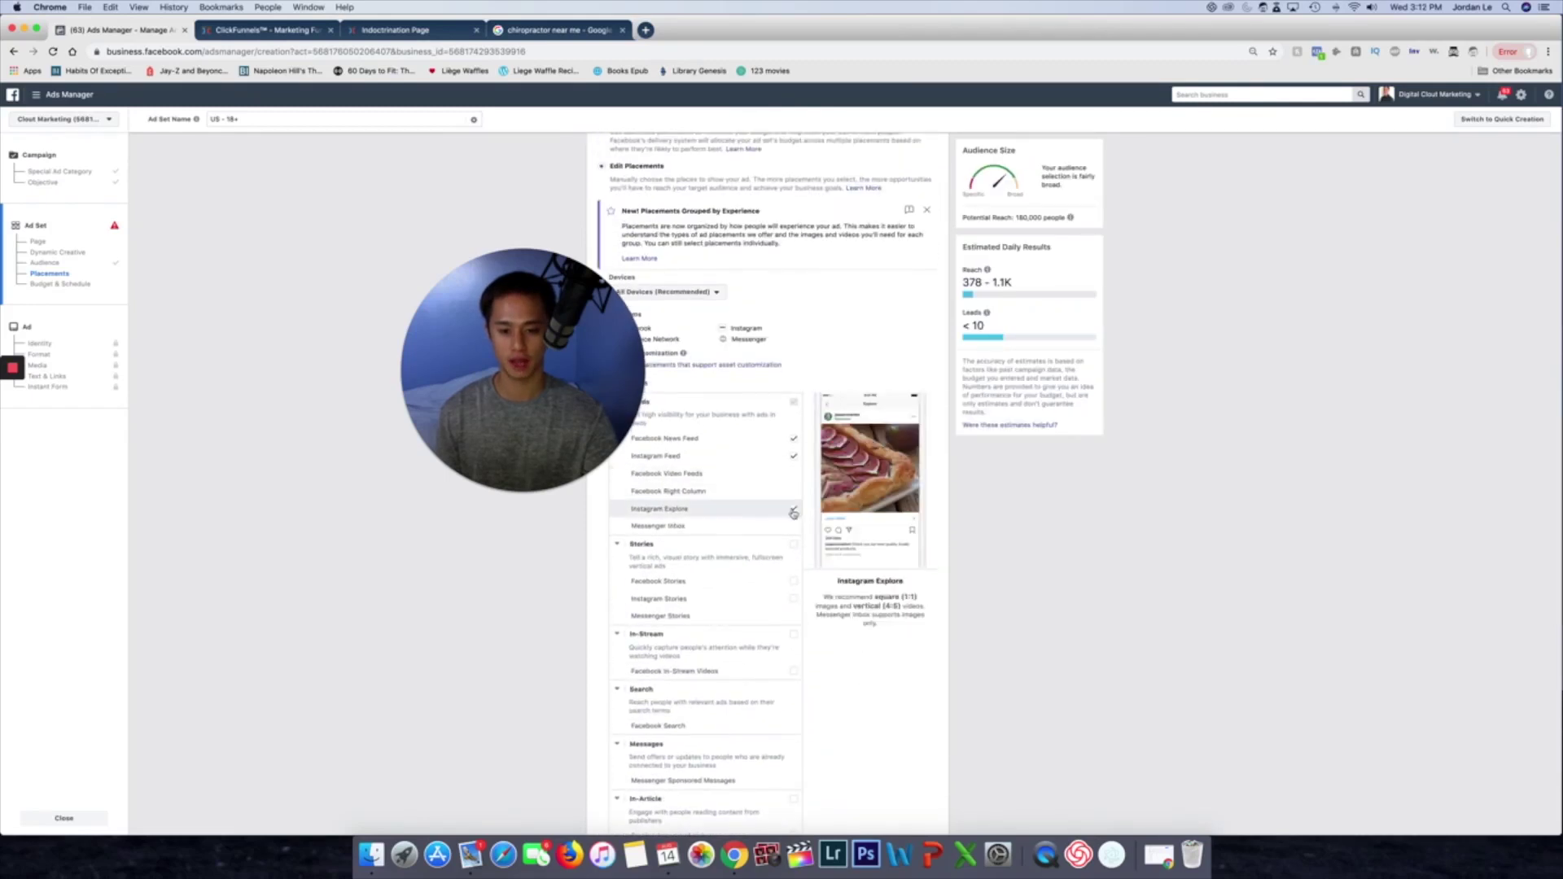
click(794, 517)
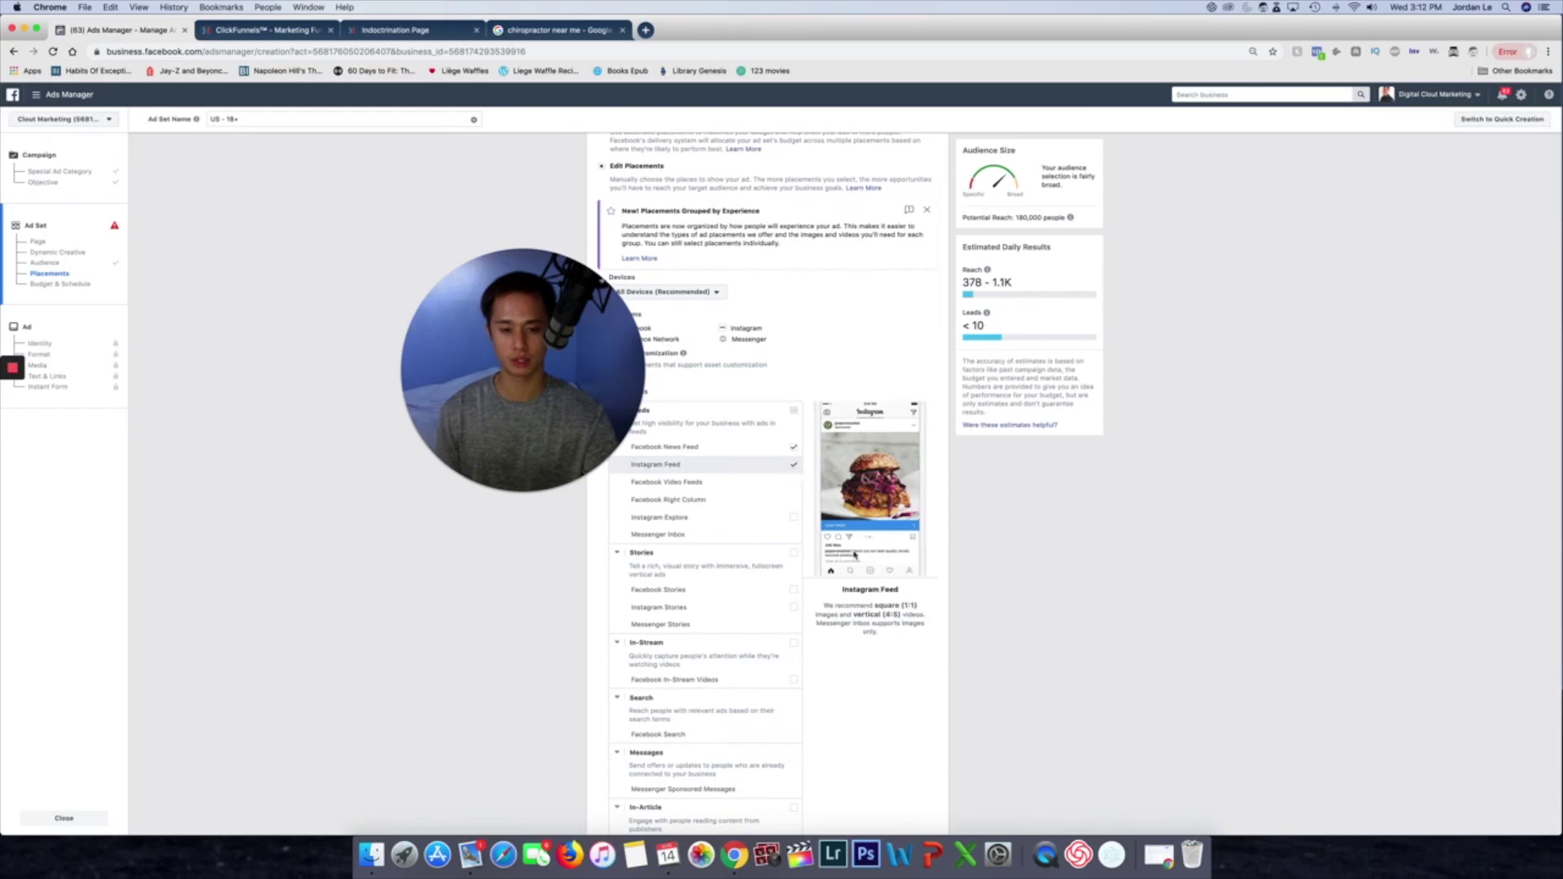
click(794, 464)
scroll(733, 529, up, 1)
click(688, 487)
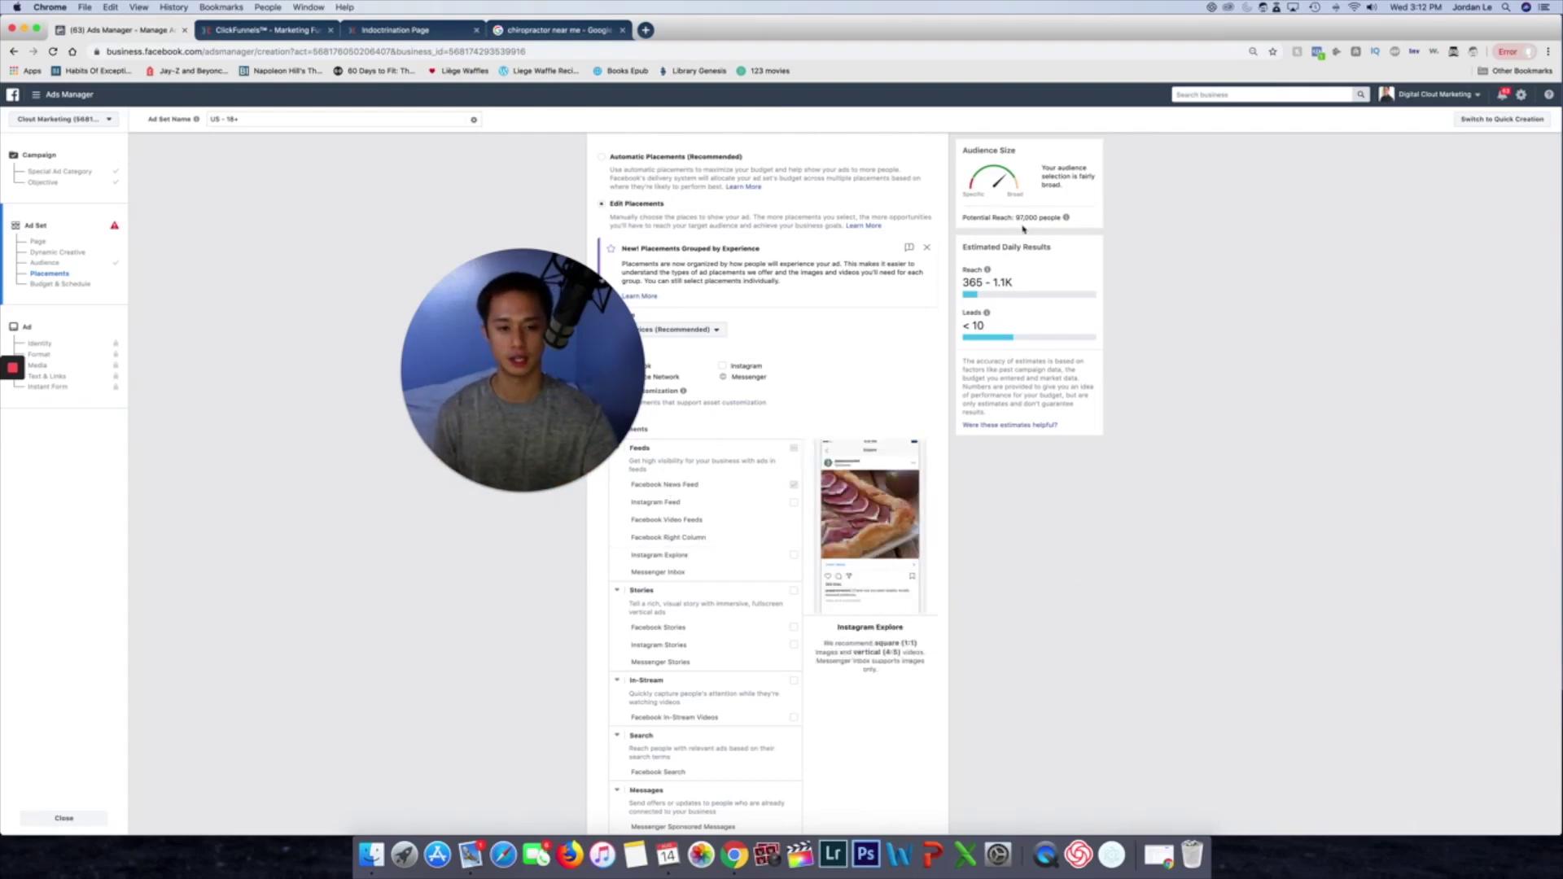
scroll(927, 237, up, 15)
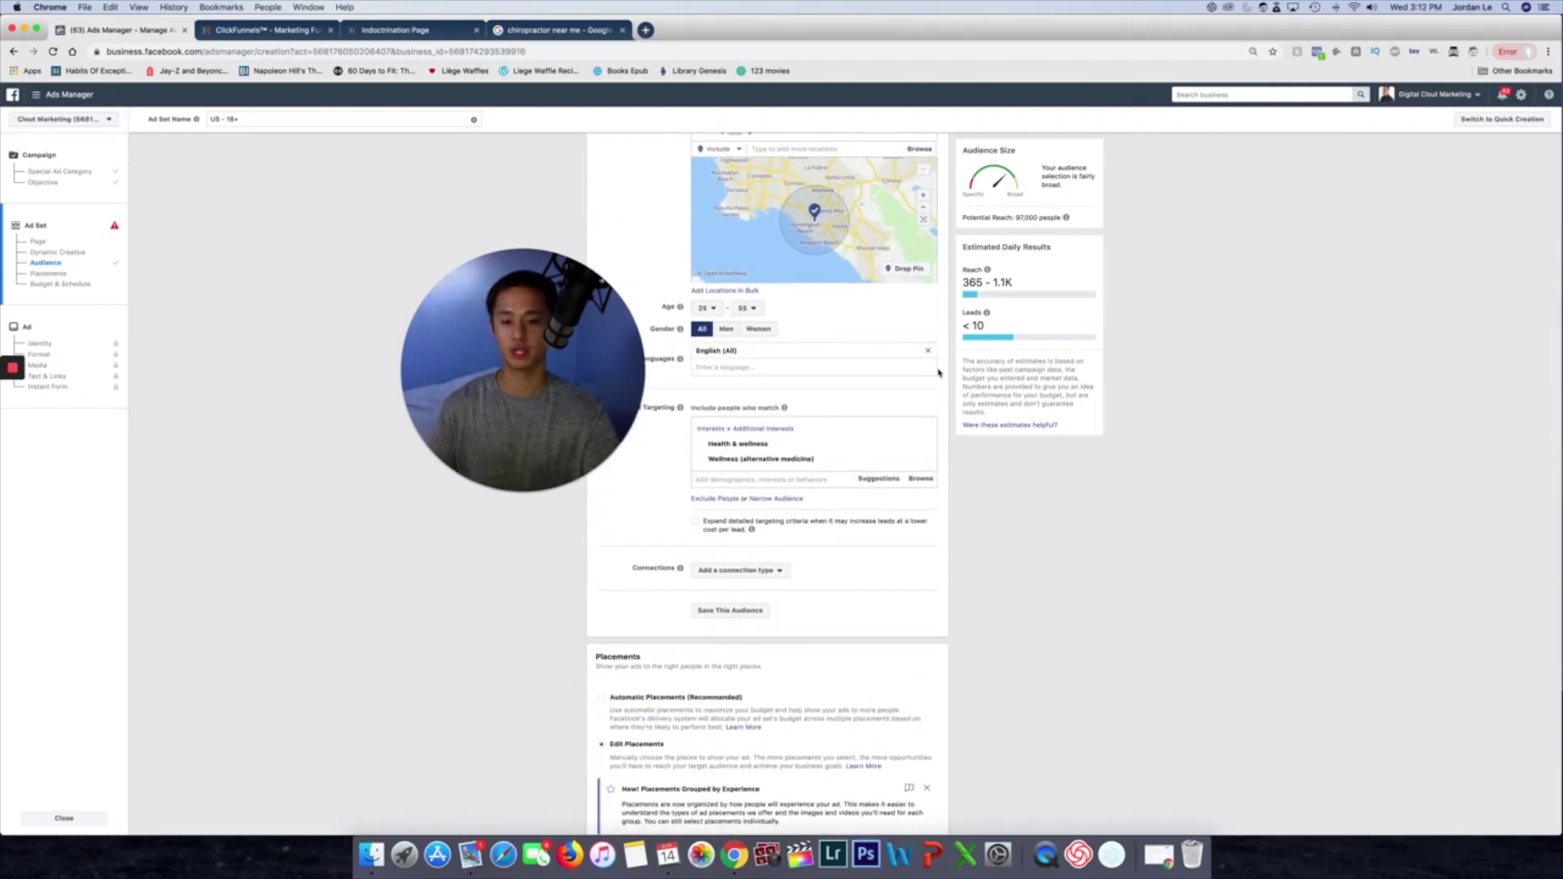
mouse_move(862, 453)
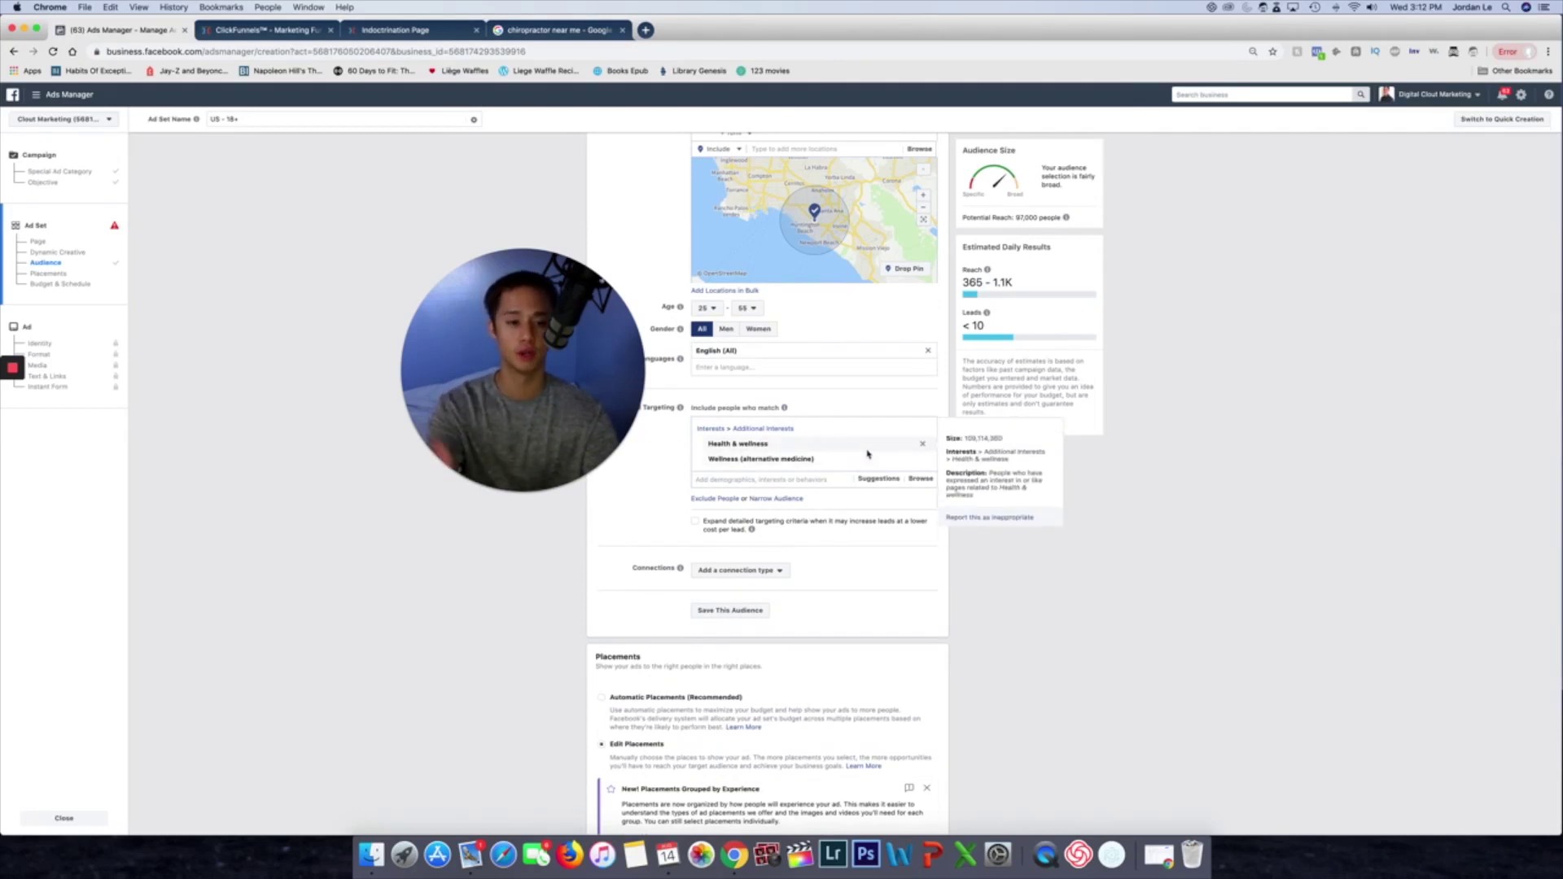
click(923, 462)
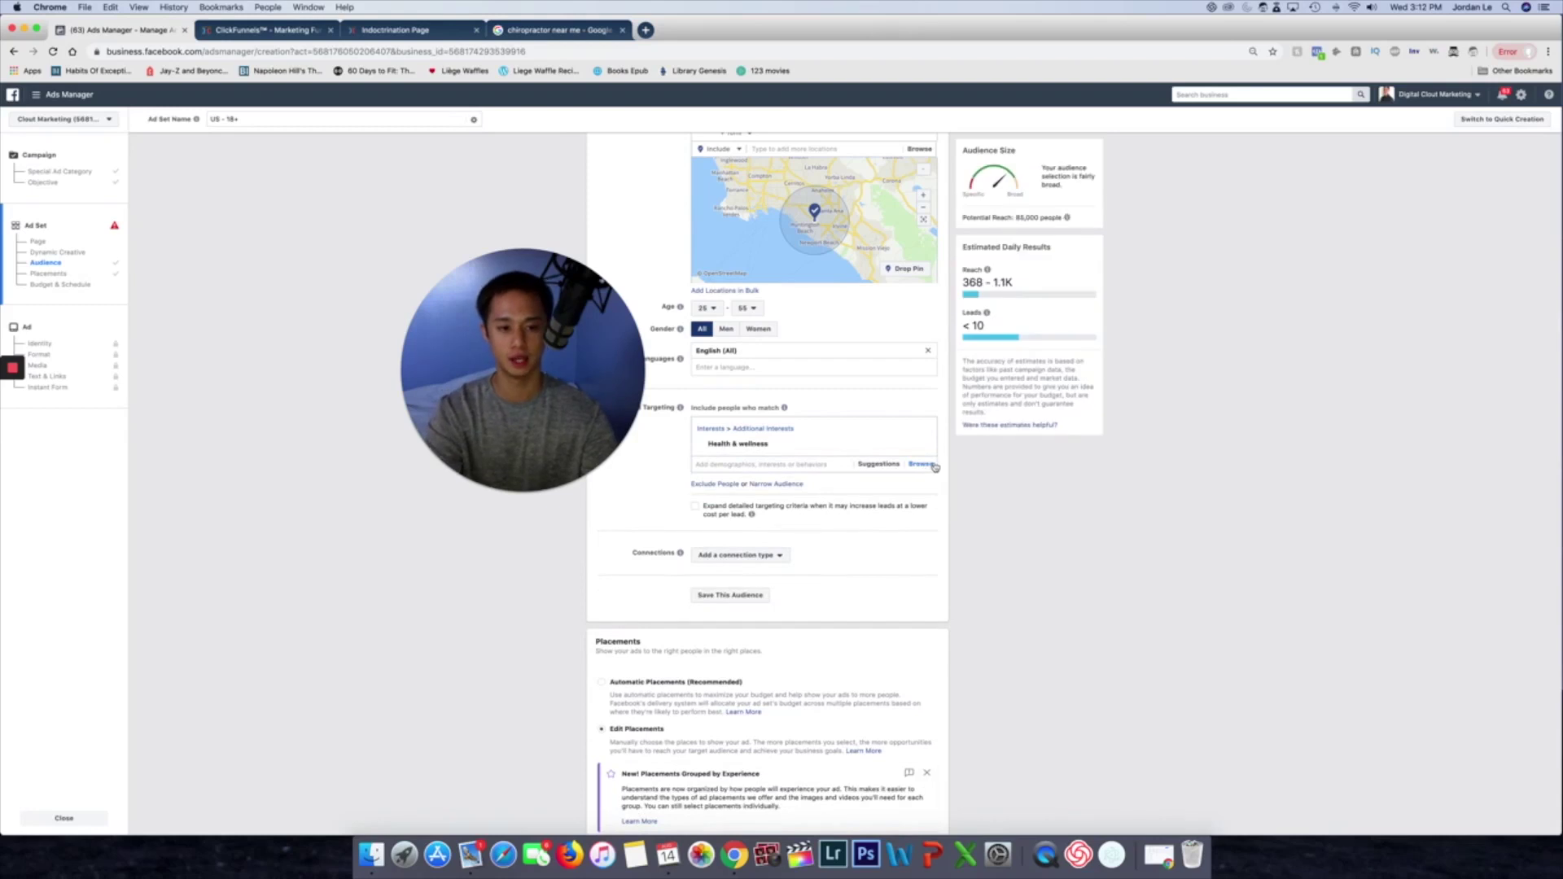
mouse_move(913, 446)
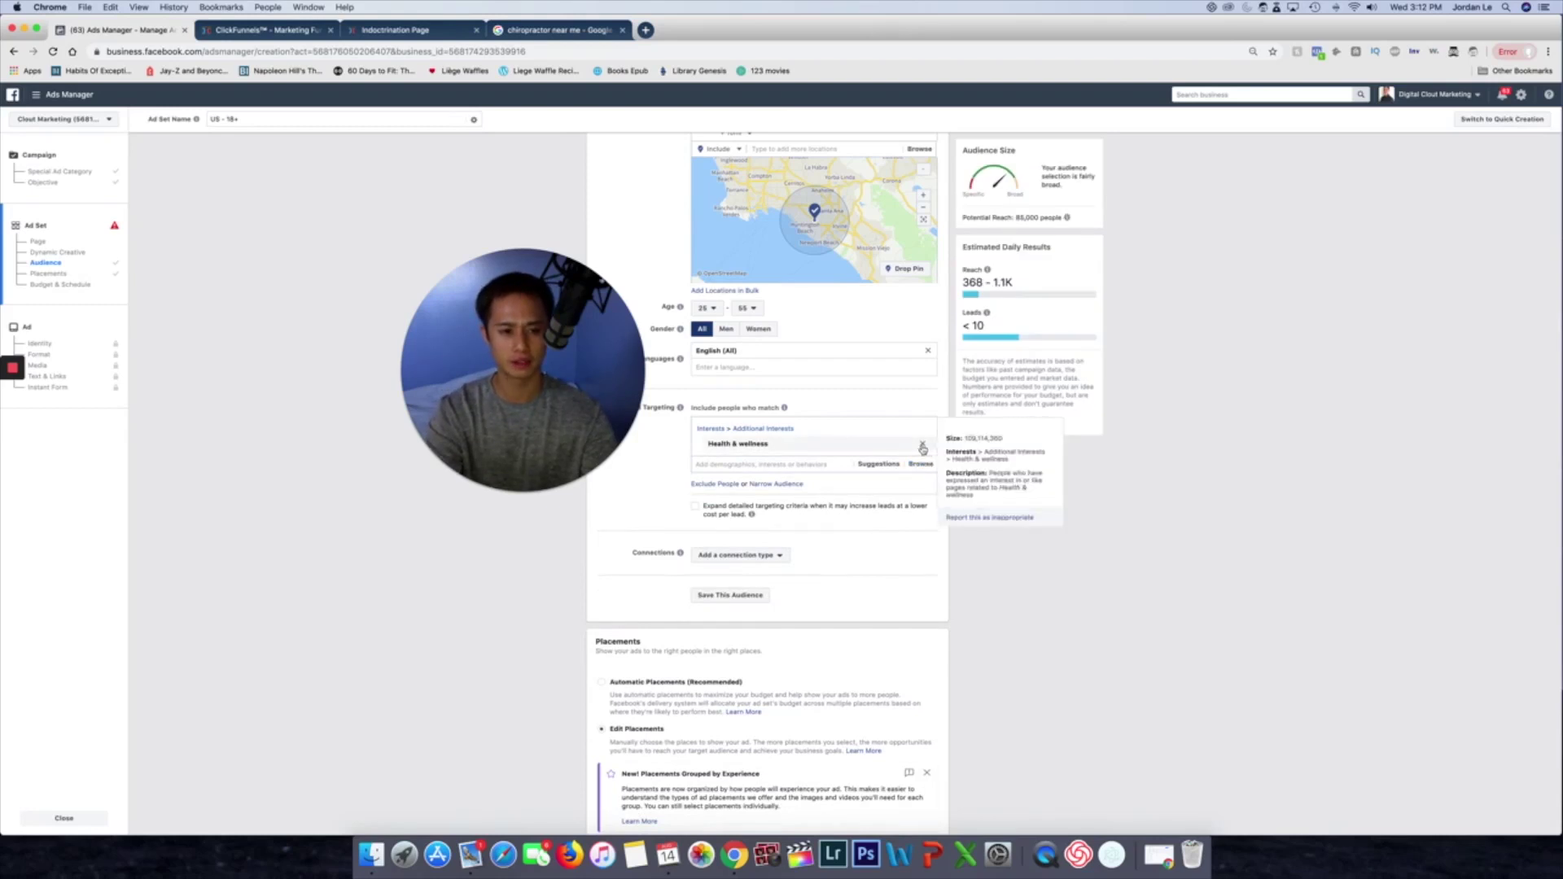
click(923, 447)
click(834, 429)
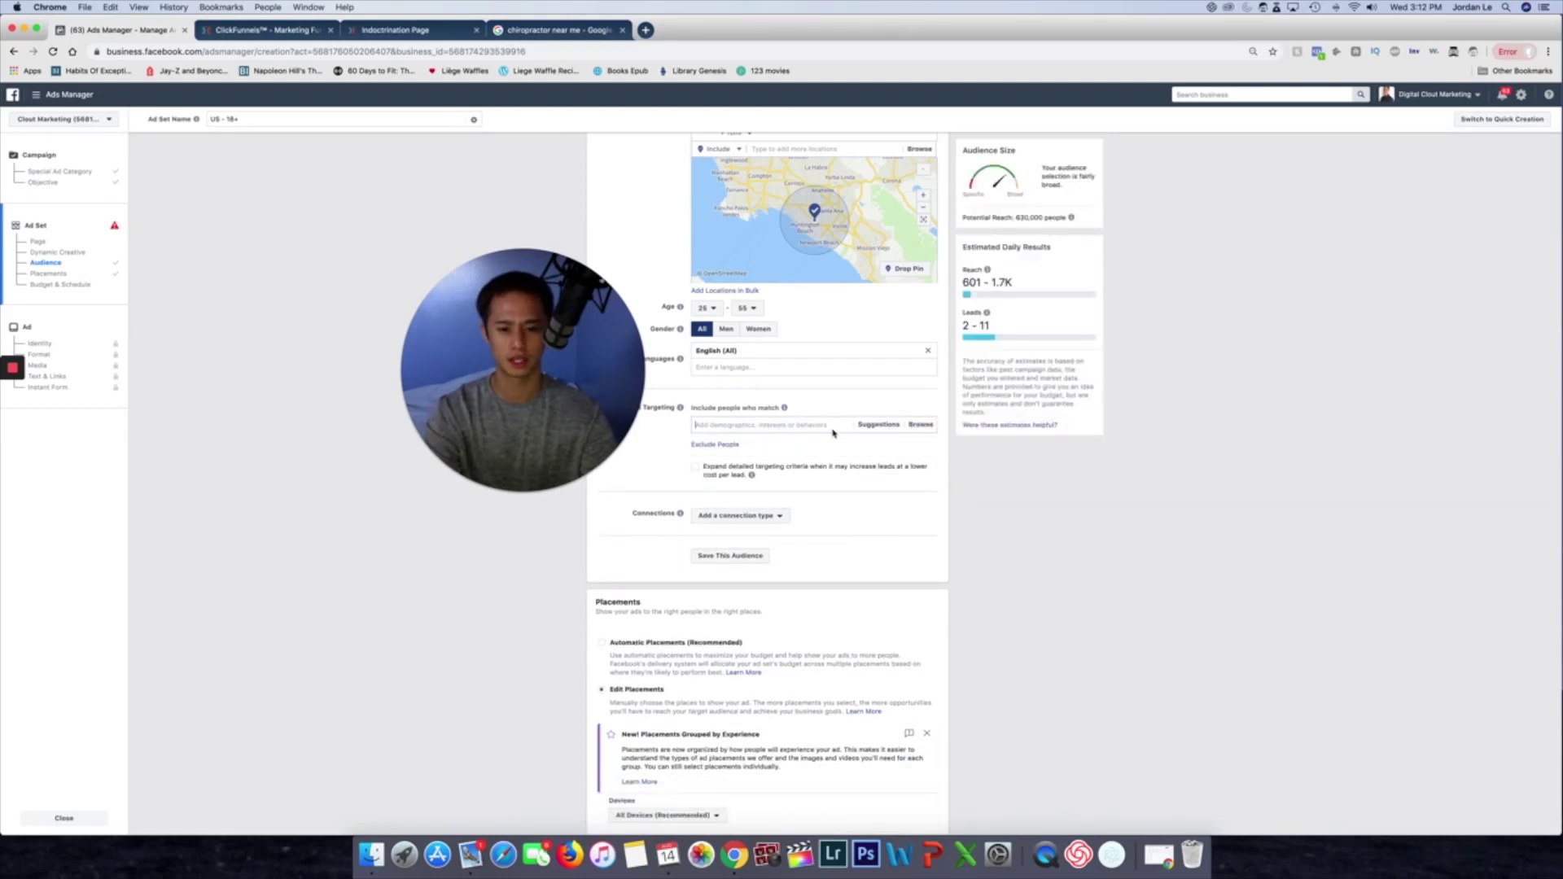
text(health)
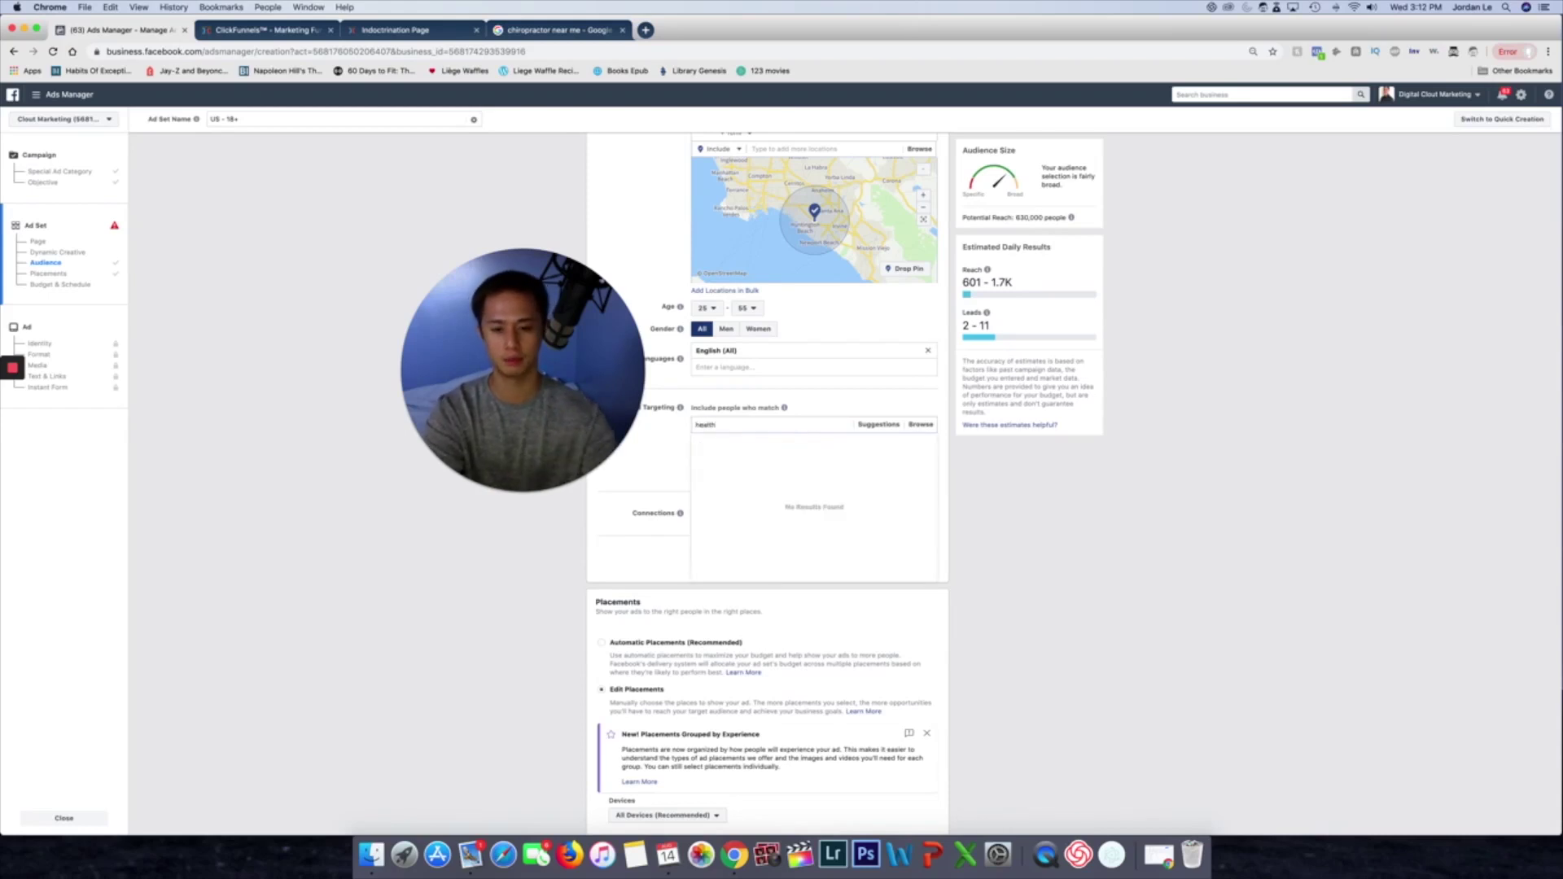
text( and wel)
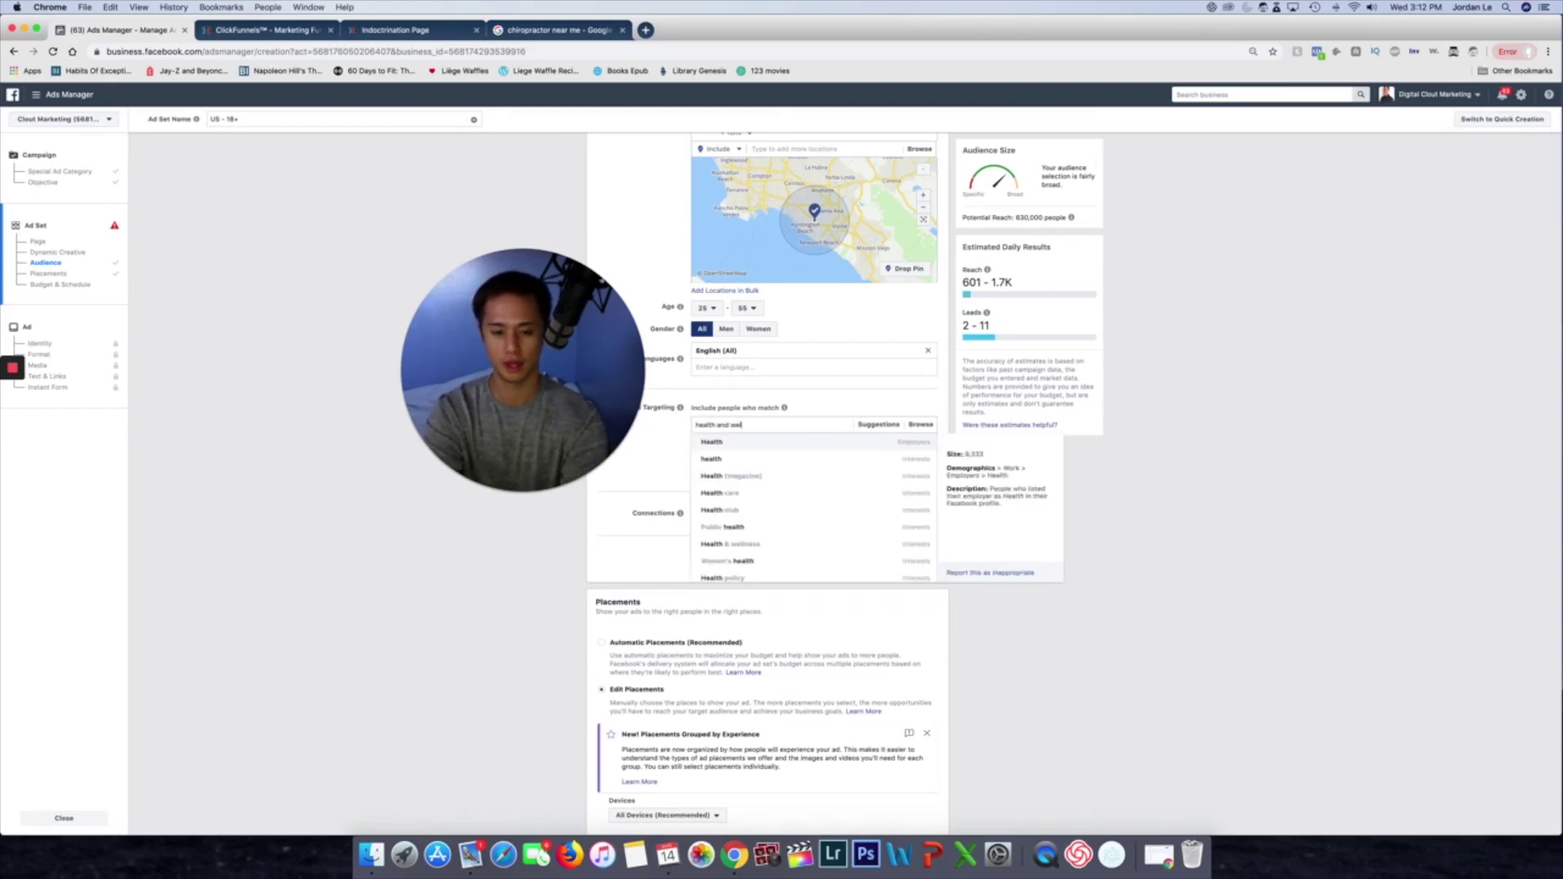
text(lness)
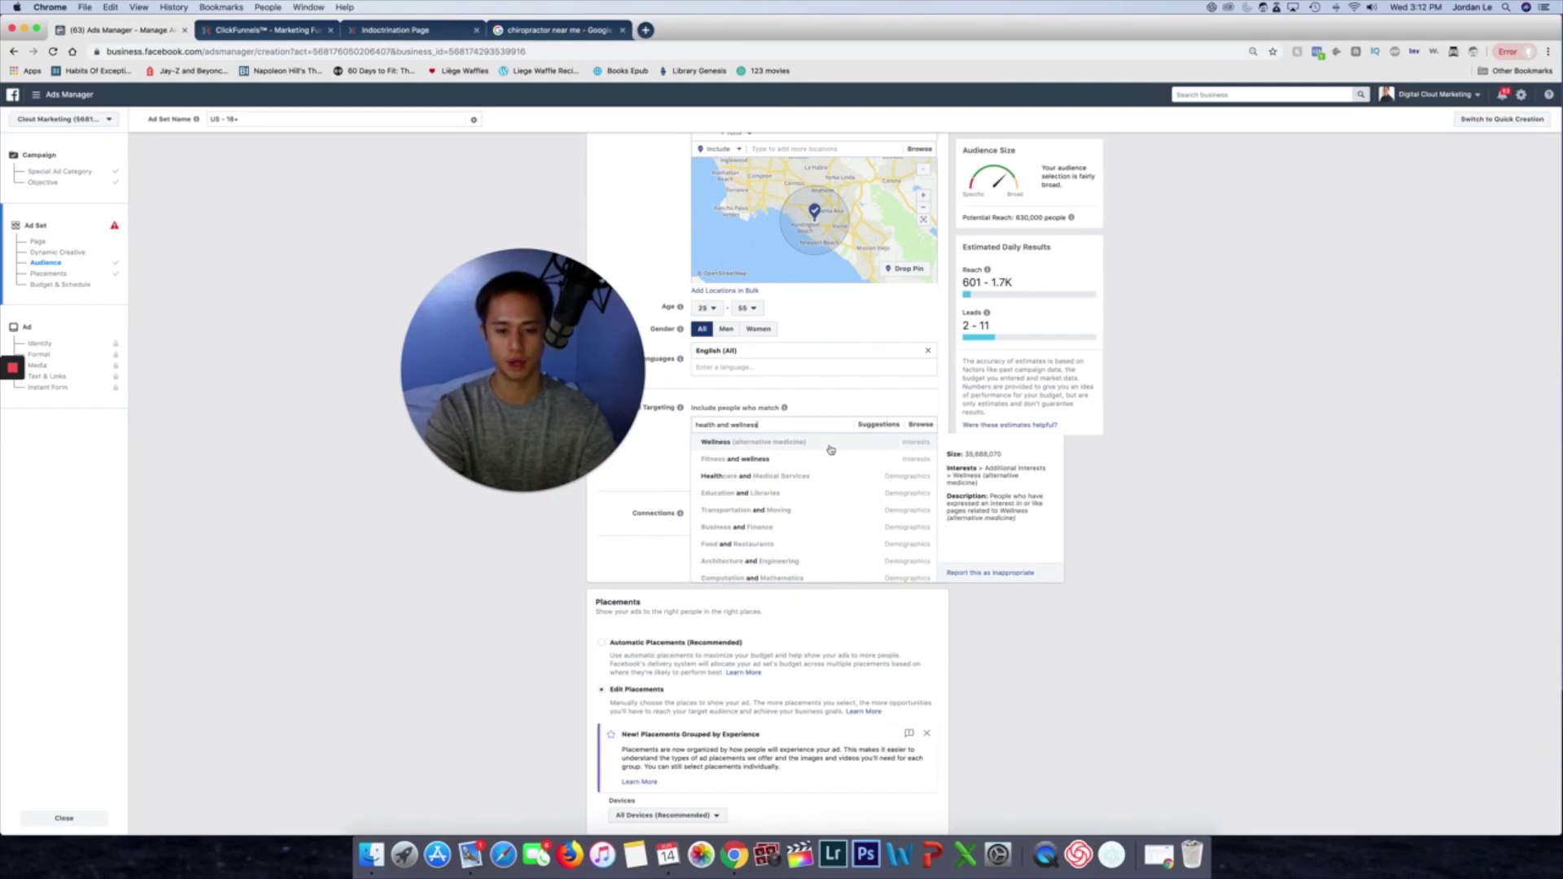
click(830, 446)
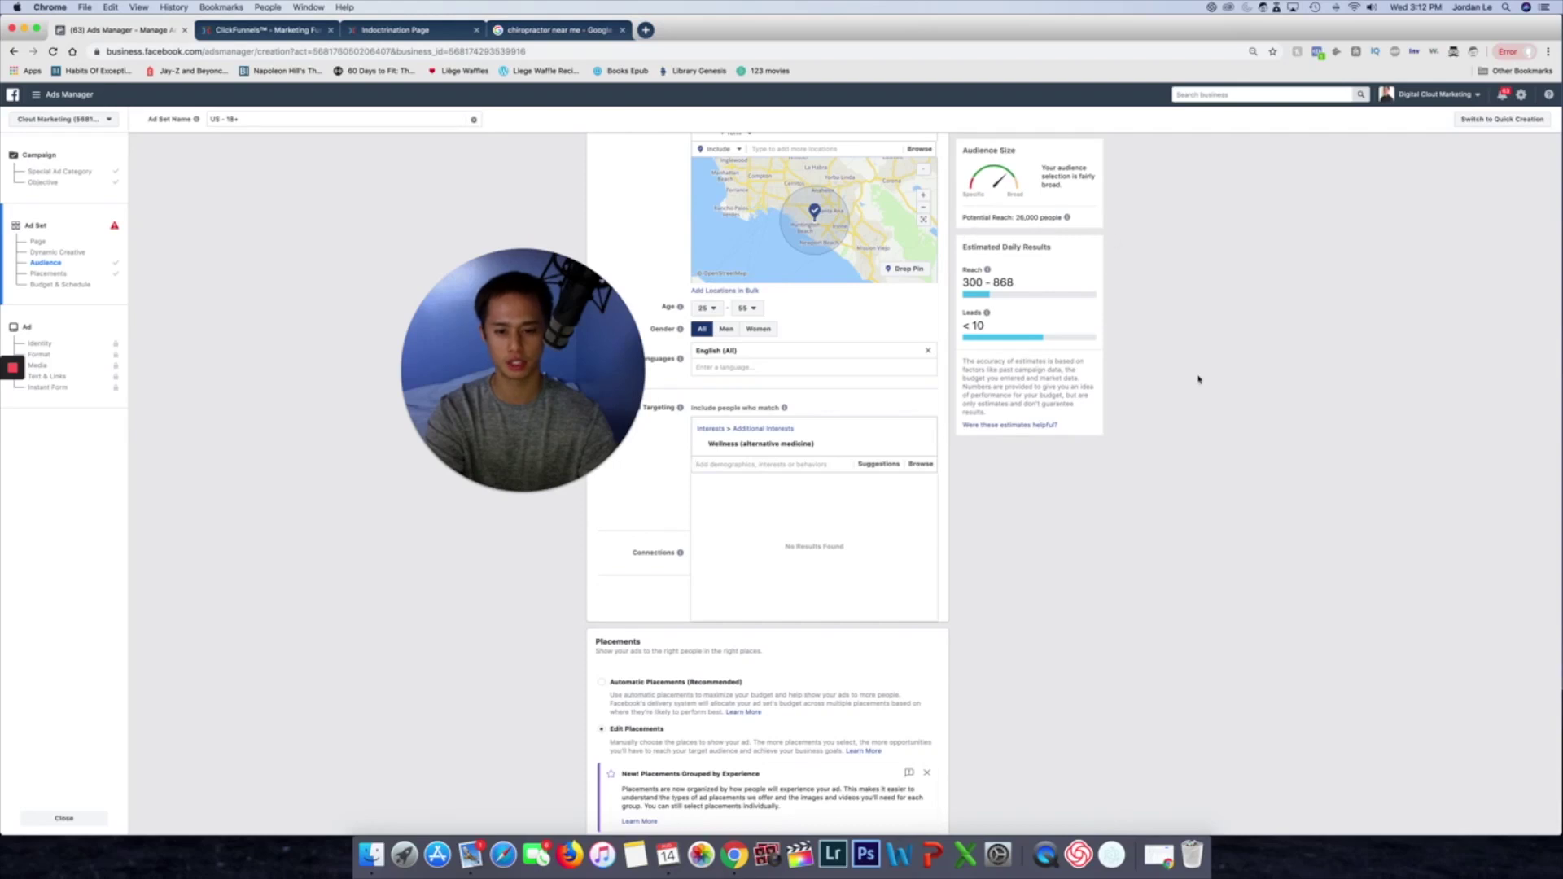
scroll(1001, 471, down, 3)
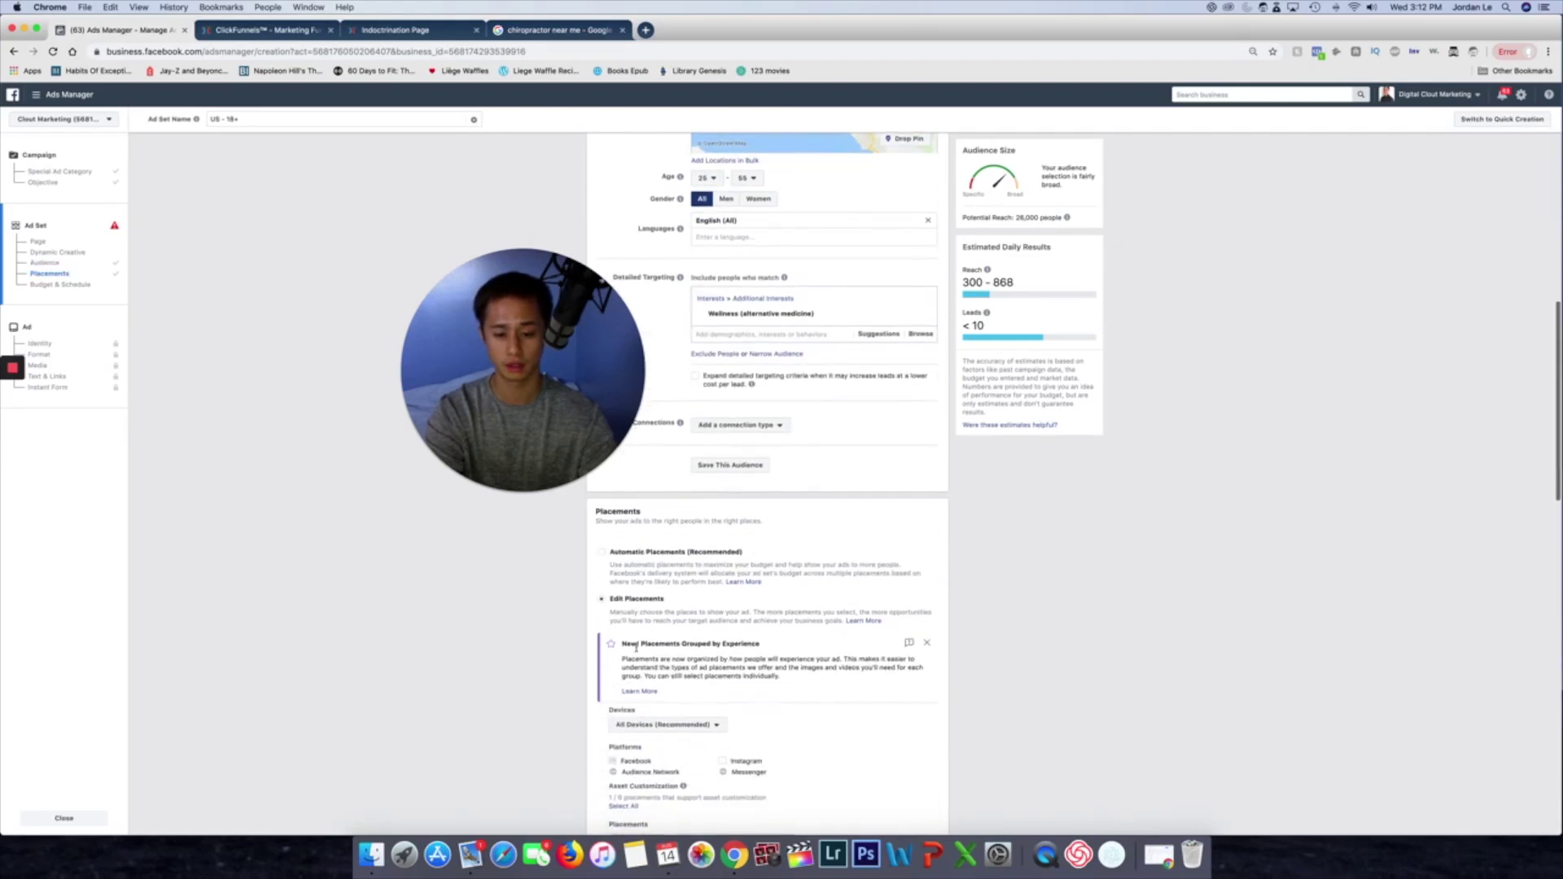
scroll(636, 647, down, 2)
scroll(830, 700, up, 5)
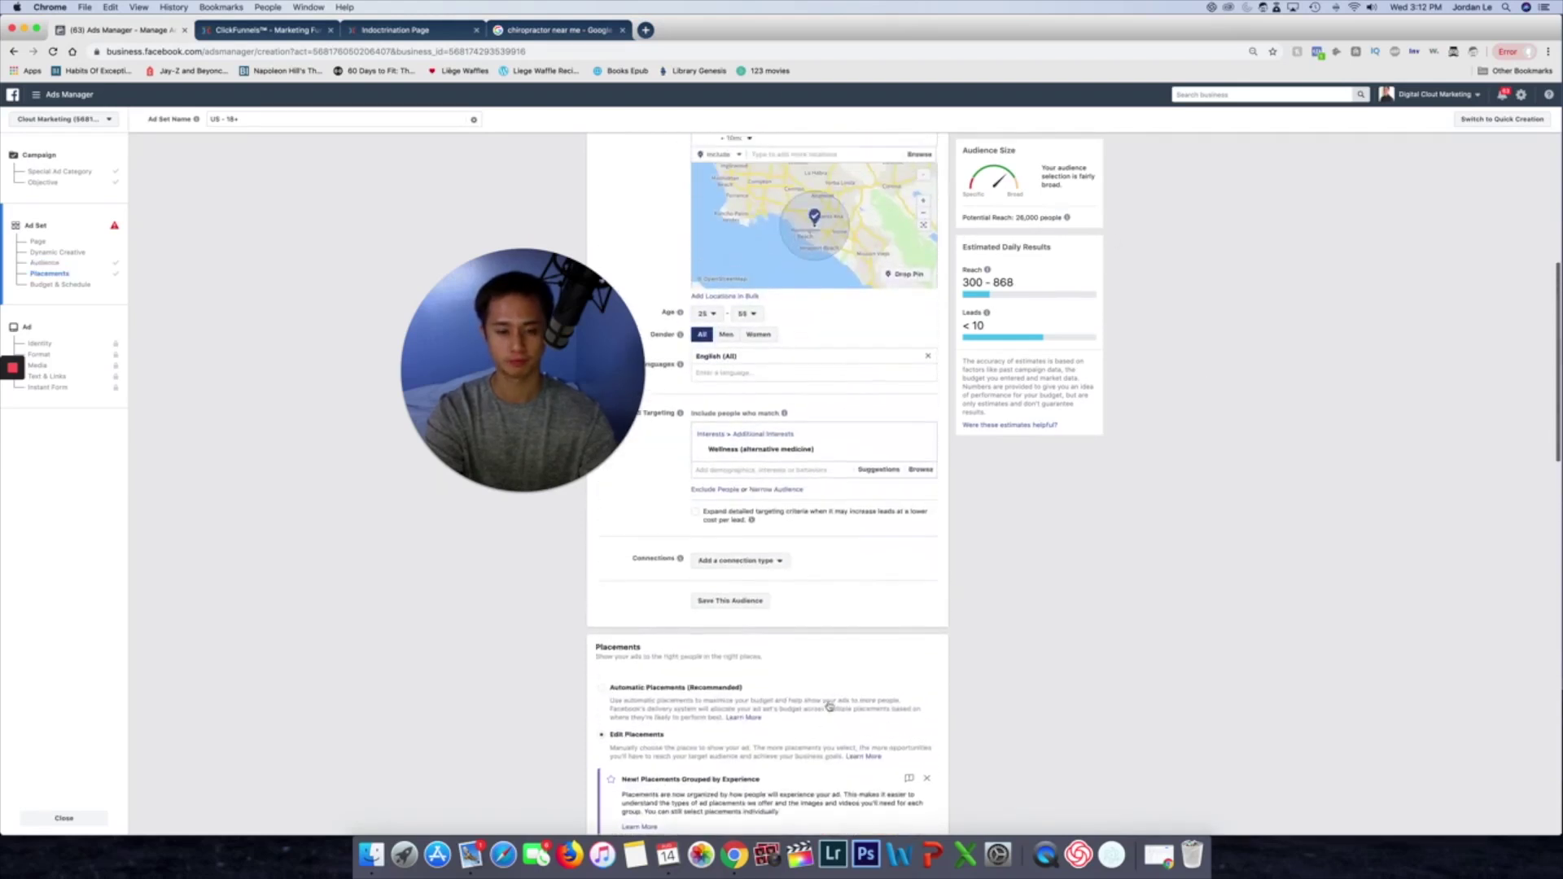
scroll(836, 705, up, 1)
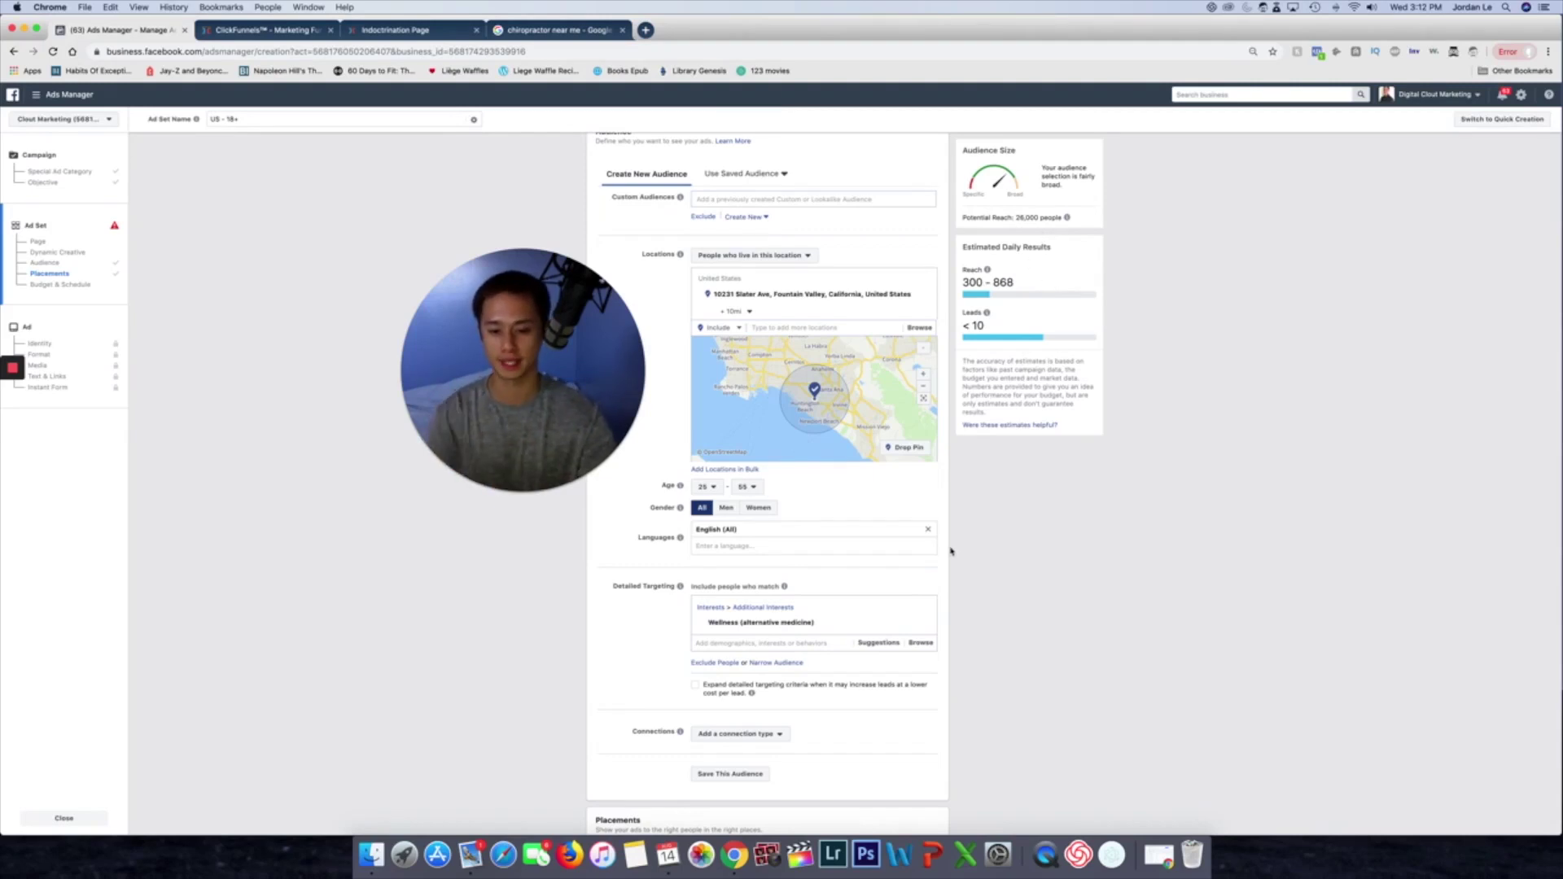
Step: Raise the audience's maximum age to 65+
scroll(969, 552, down, 1)
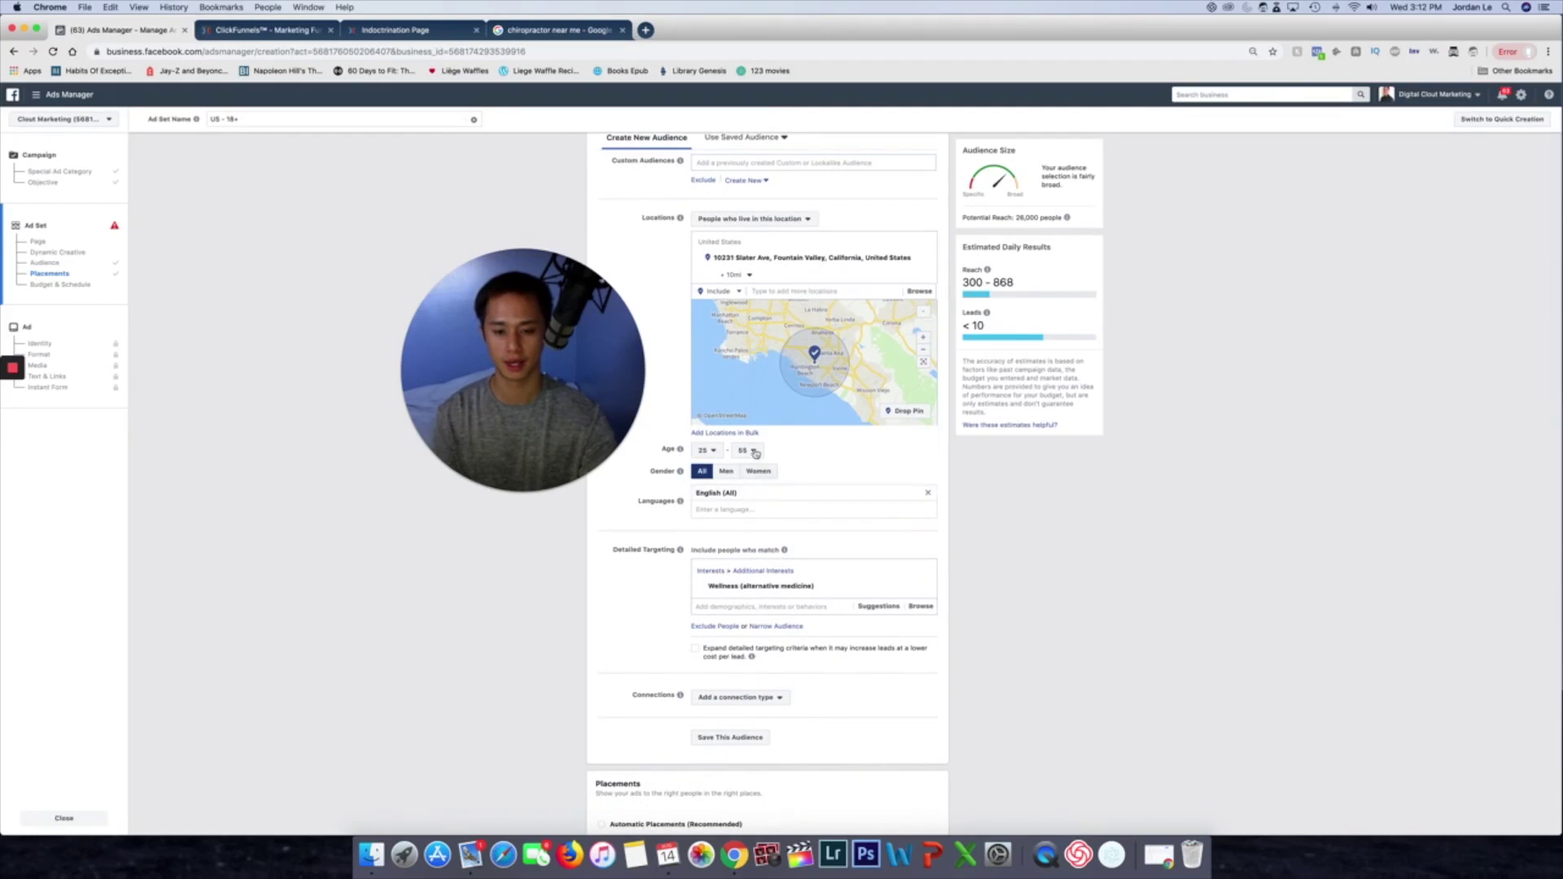
click(754, 453)
click(752, 455)
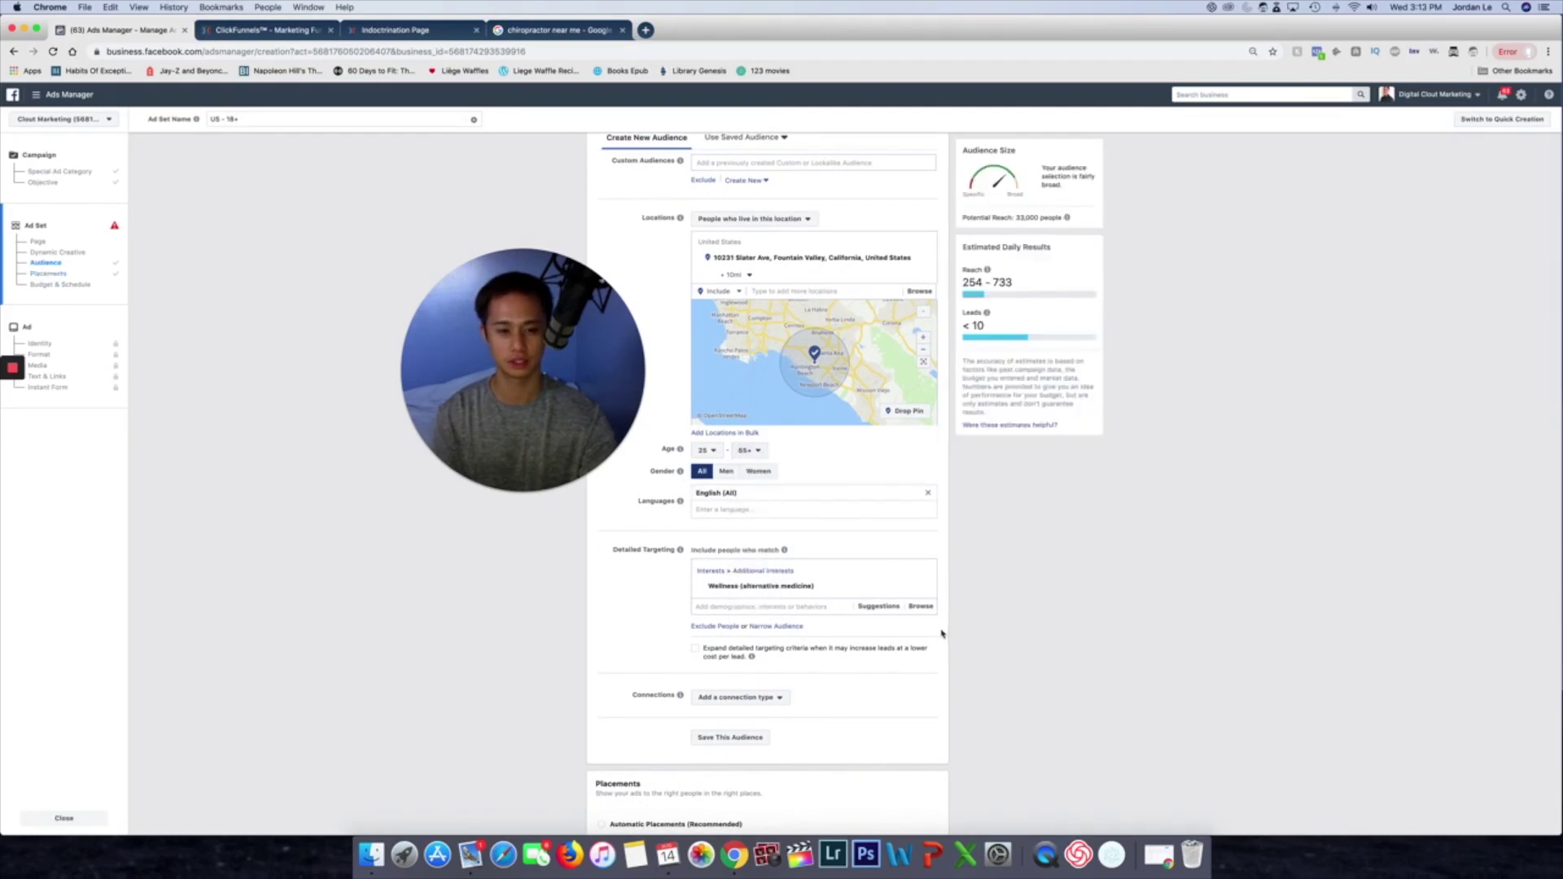
Step: Add Health & wellness from the Detailed Targeting suggestions beside Wellness
scroll(871, 529, down, 1)
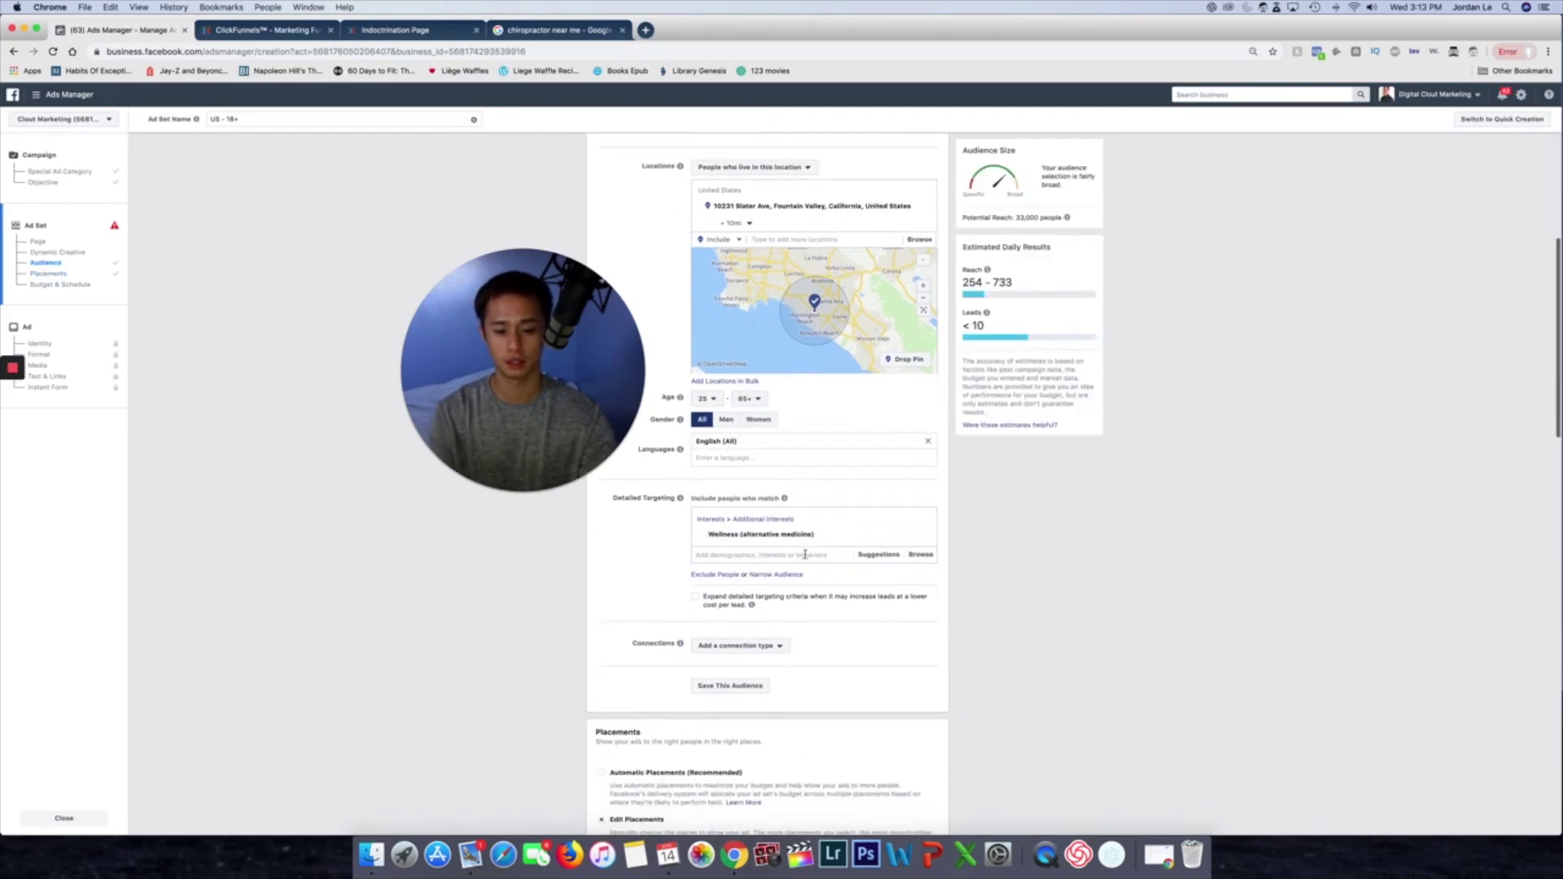
click(804, 555)
click(879, 556)
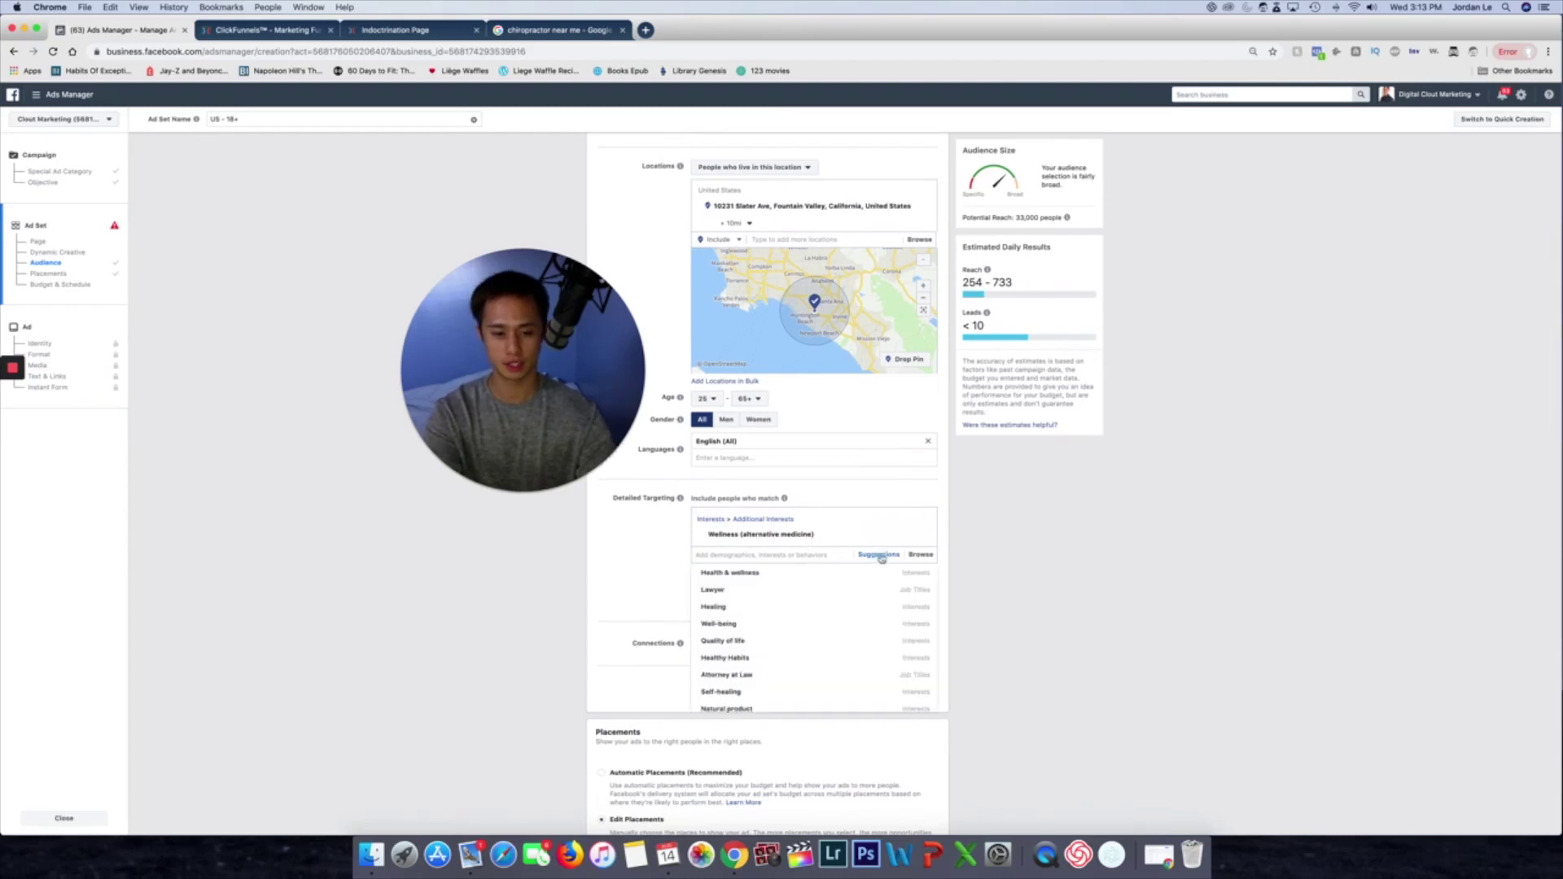
click(797, 578)
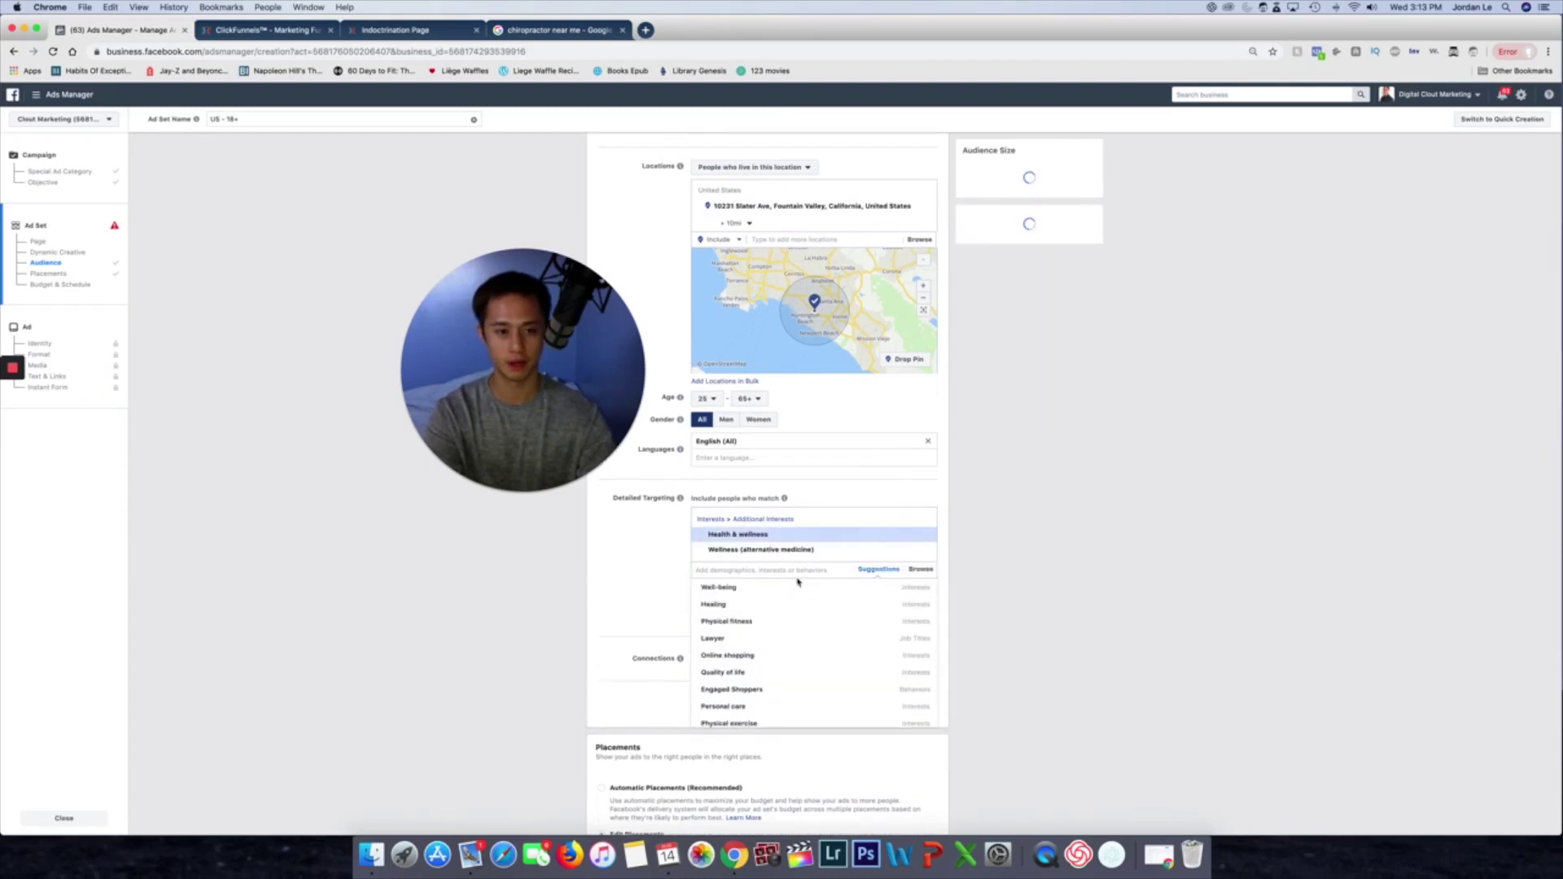
click(1073, 552)
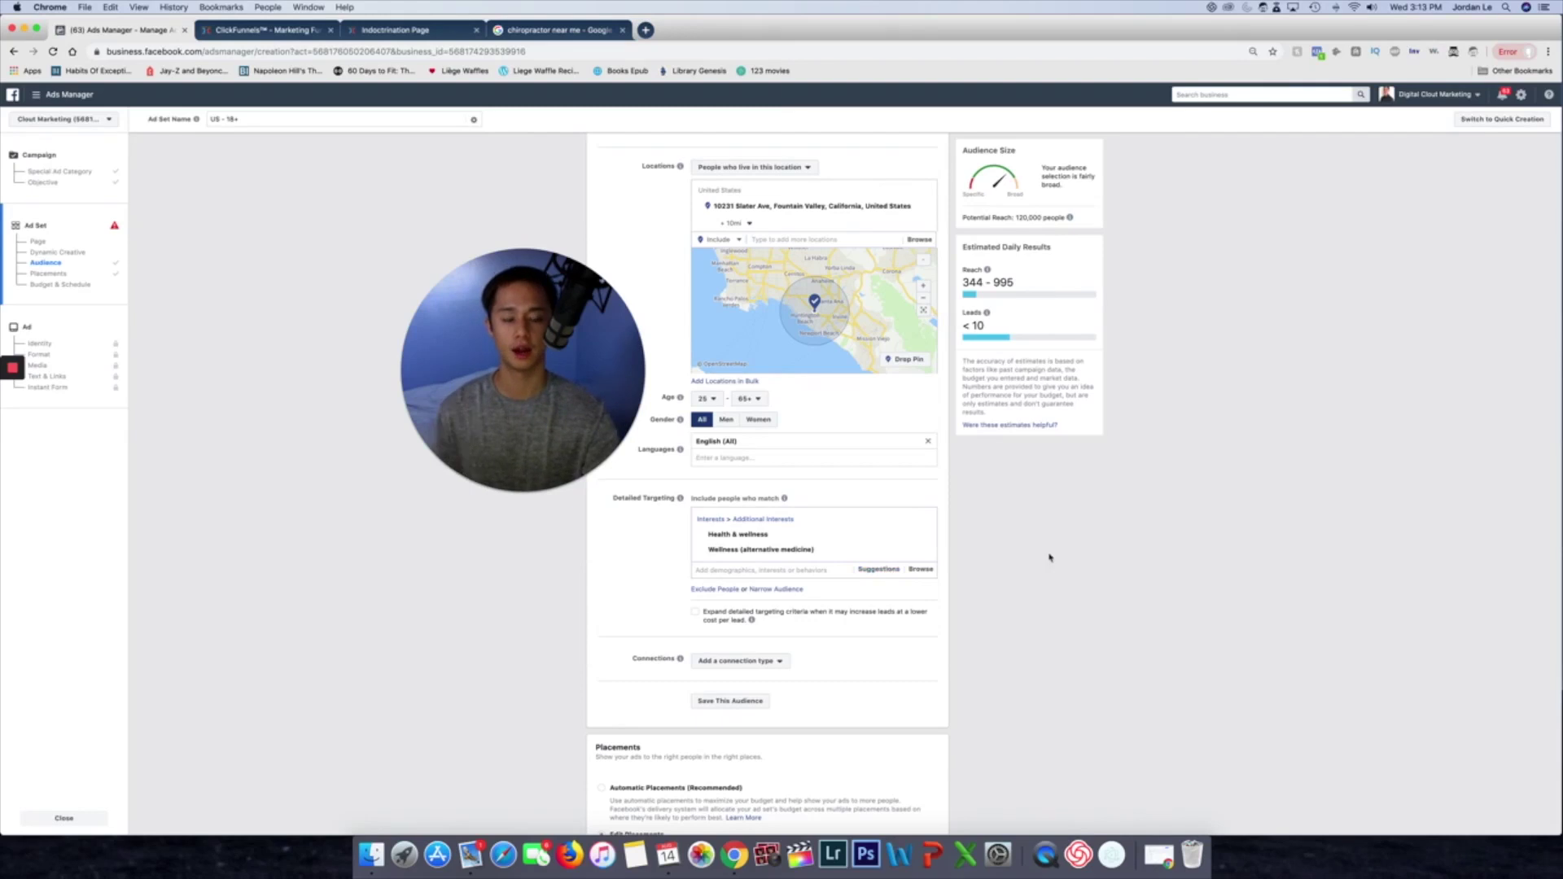
scroll(1022, 607, down, 7)
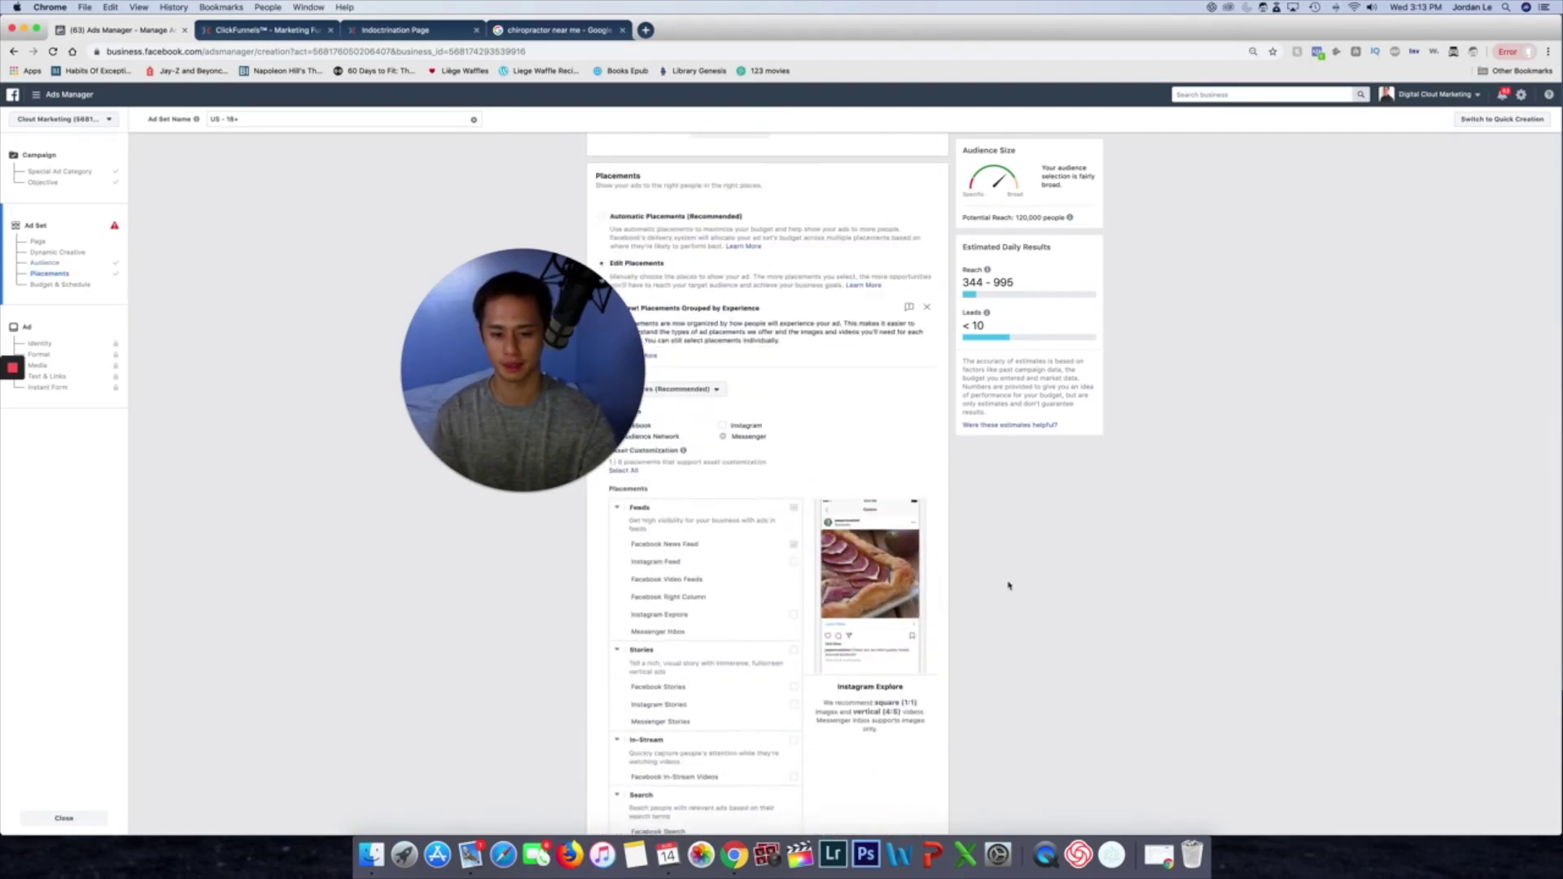
Step: Keep Daily Budget and select the $20.00 amount to replace it with 5
scroll(1010, 583, down, 6)
scroll(1010, 584, down, 2)
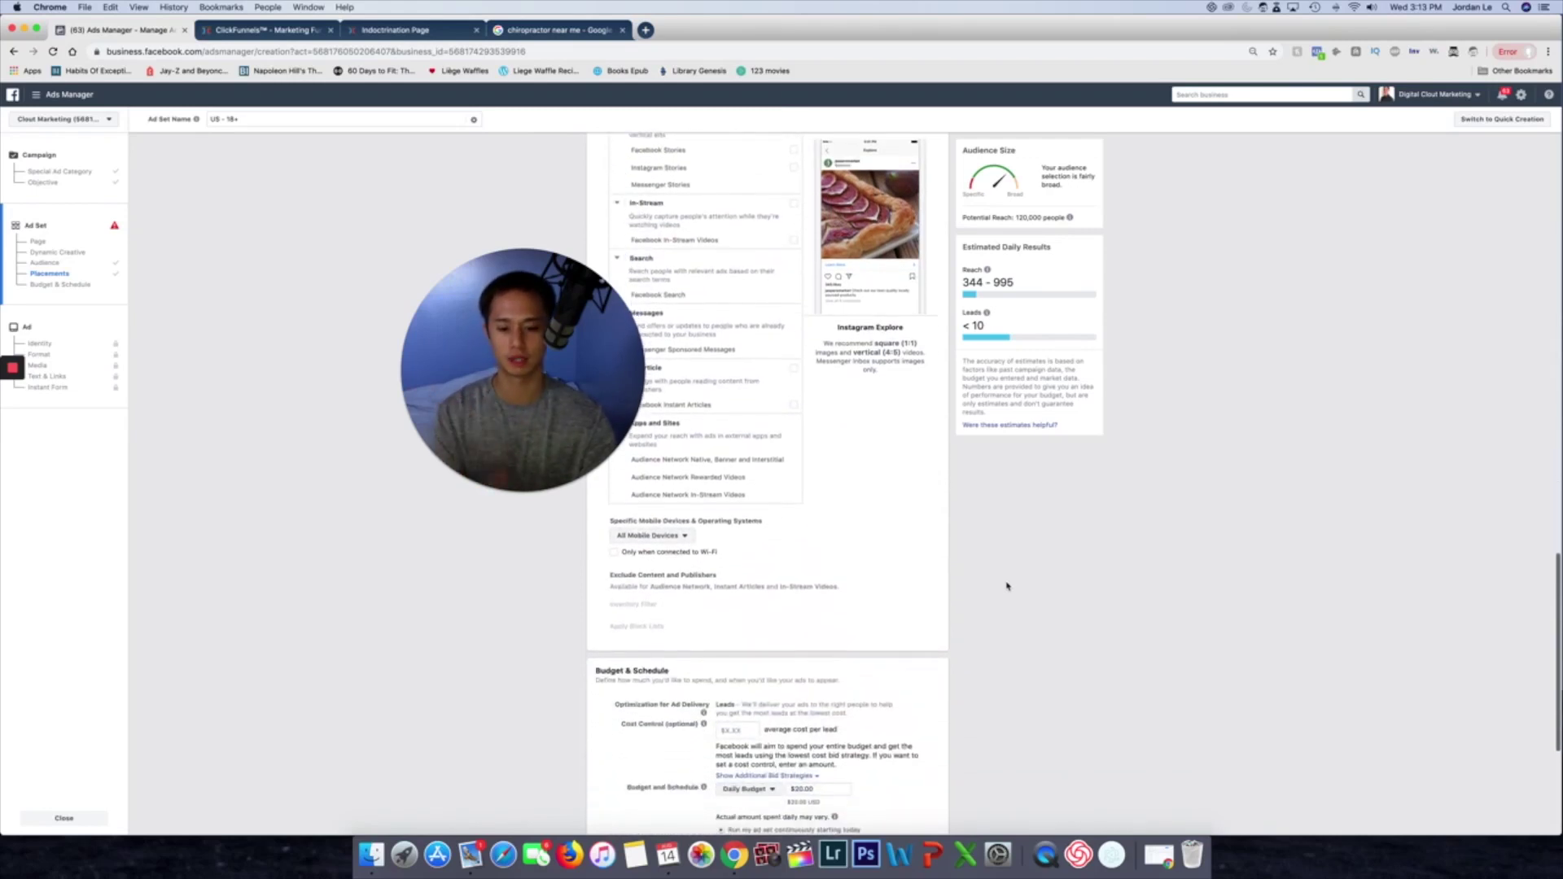
click(757, 634)
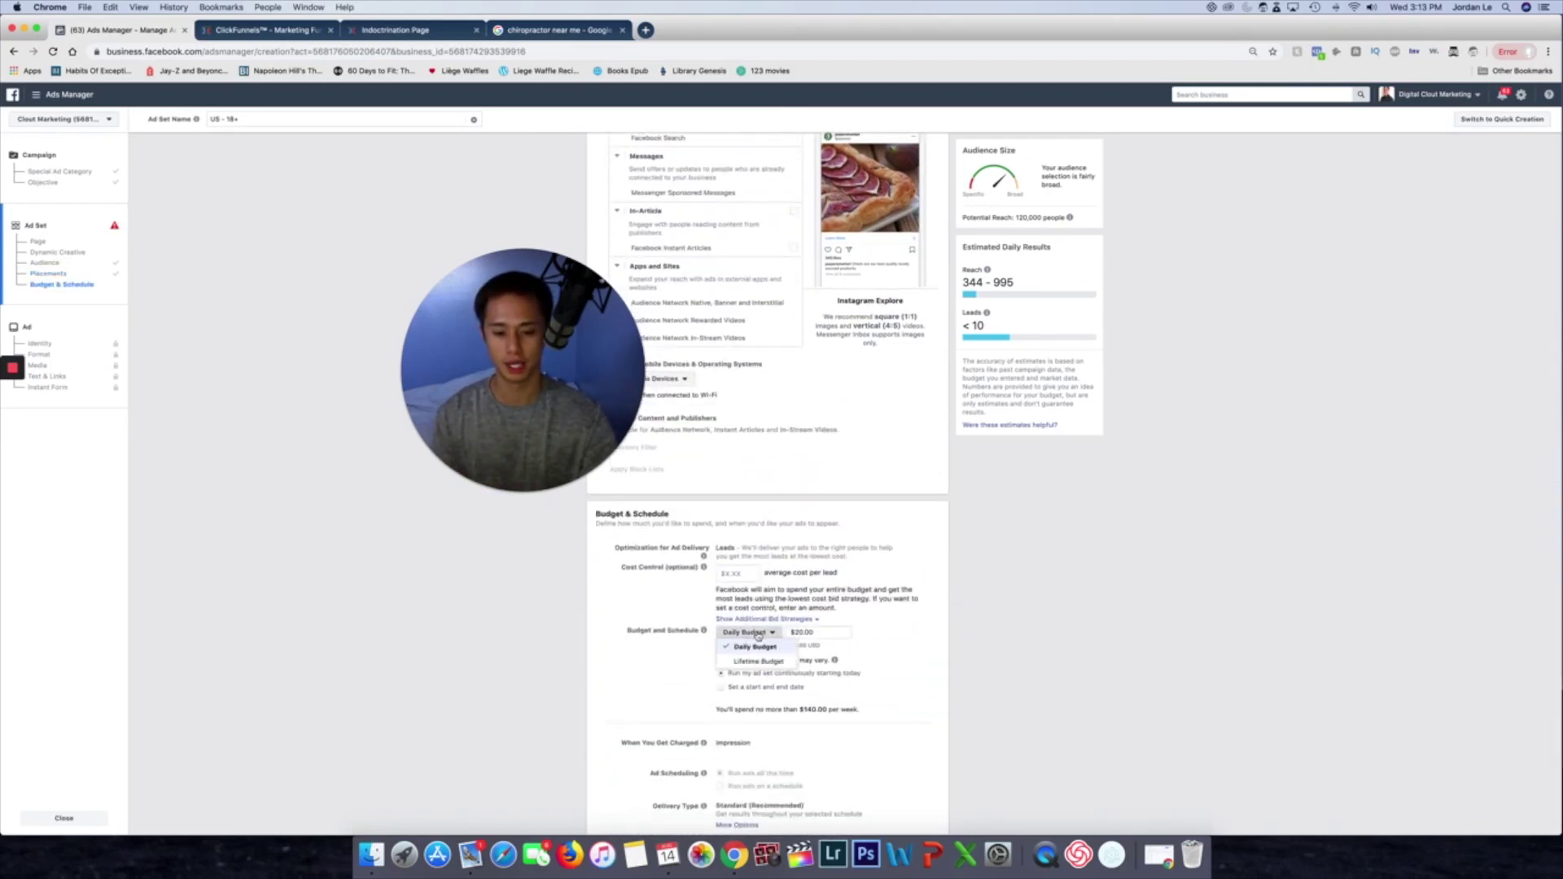
click(974, 631)
click(833, 633)
drag(834, 632, 749, 634)
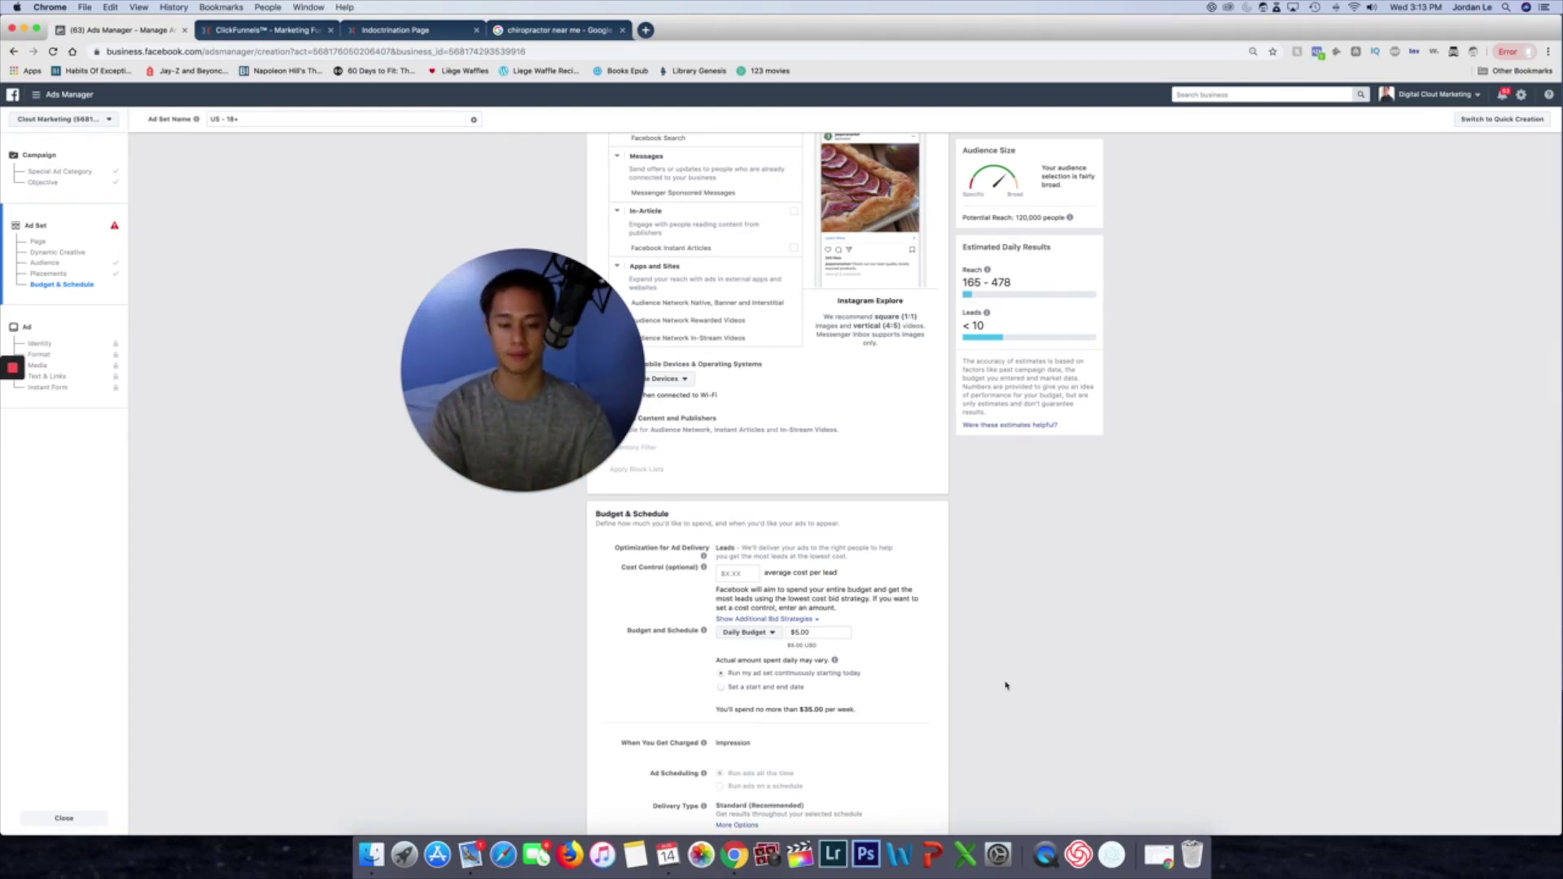
Step: Schedule the ad set to start Aug 15, 2019 at 12:00 AM, ending Sep 14
scroll(1001, 686, down, 3)
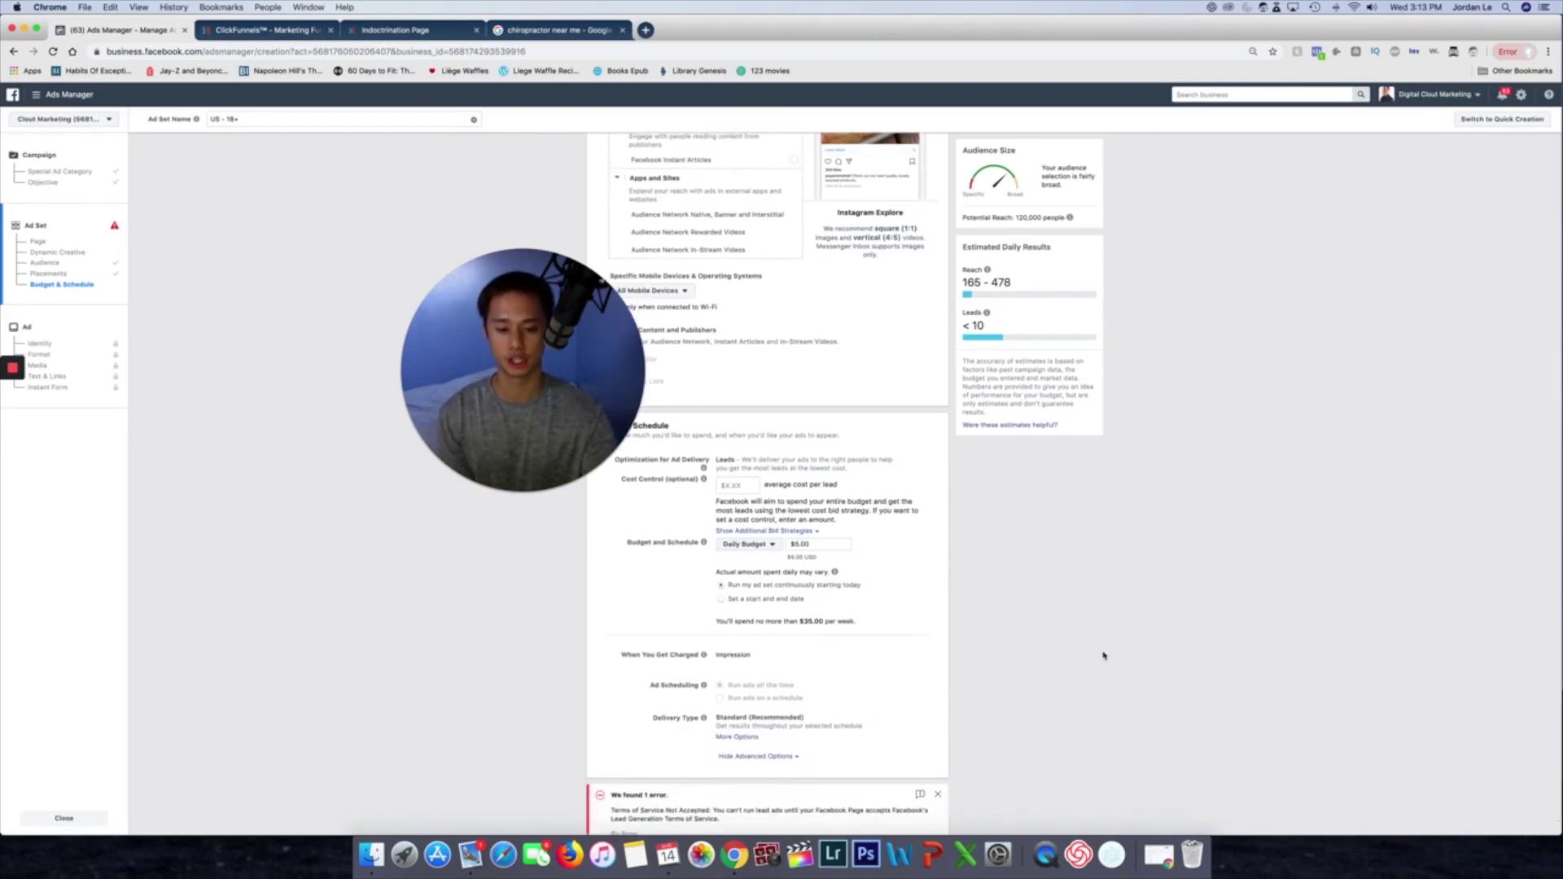
click(759, 601)
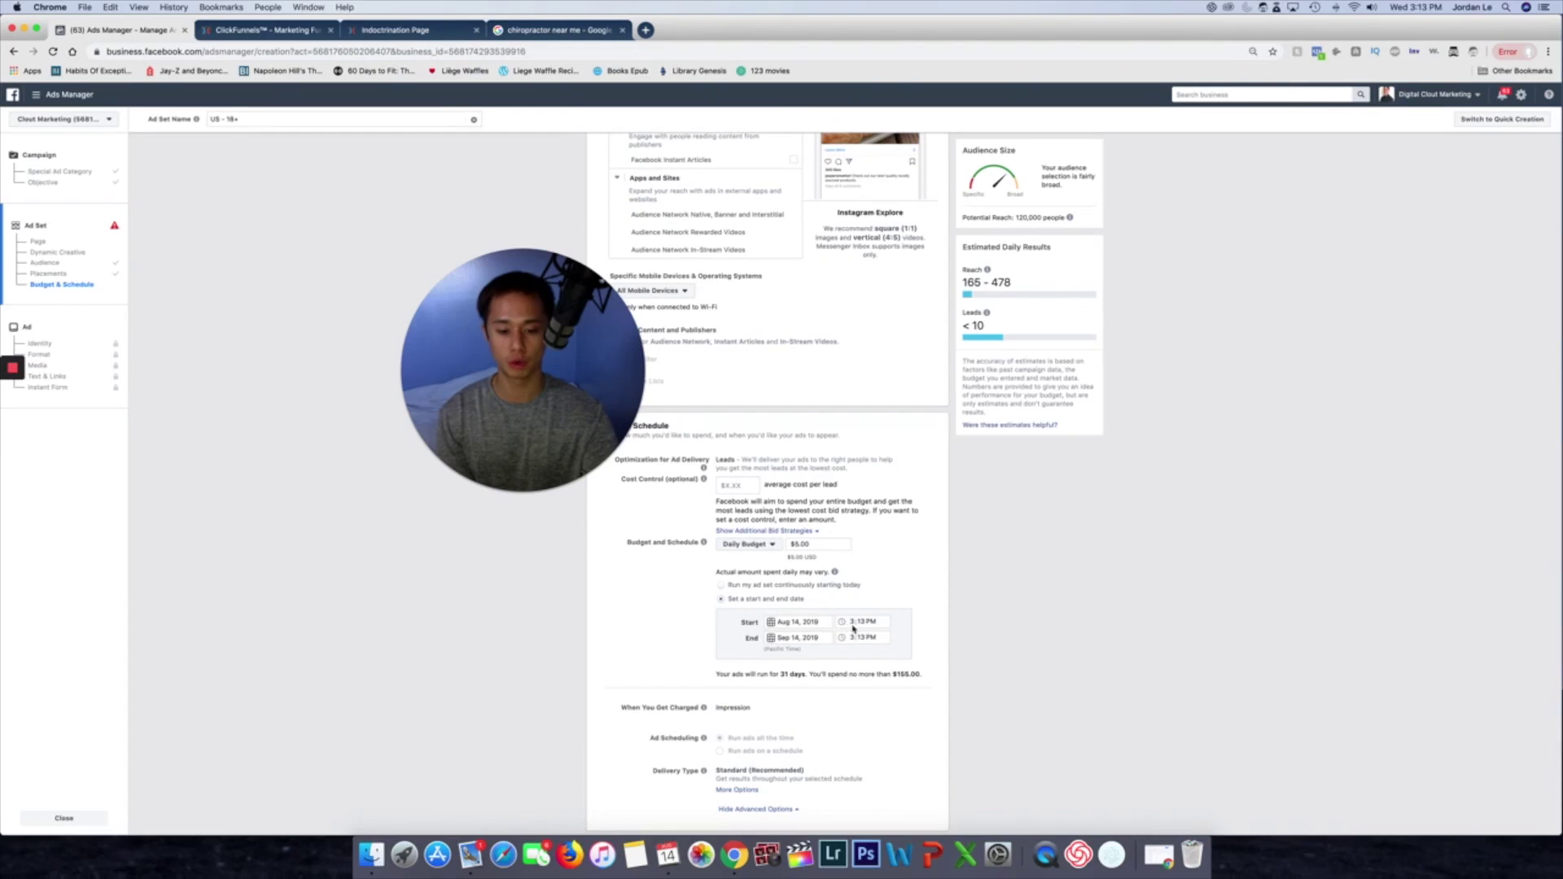
click(854, 623)
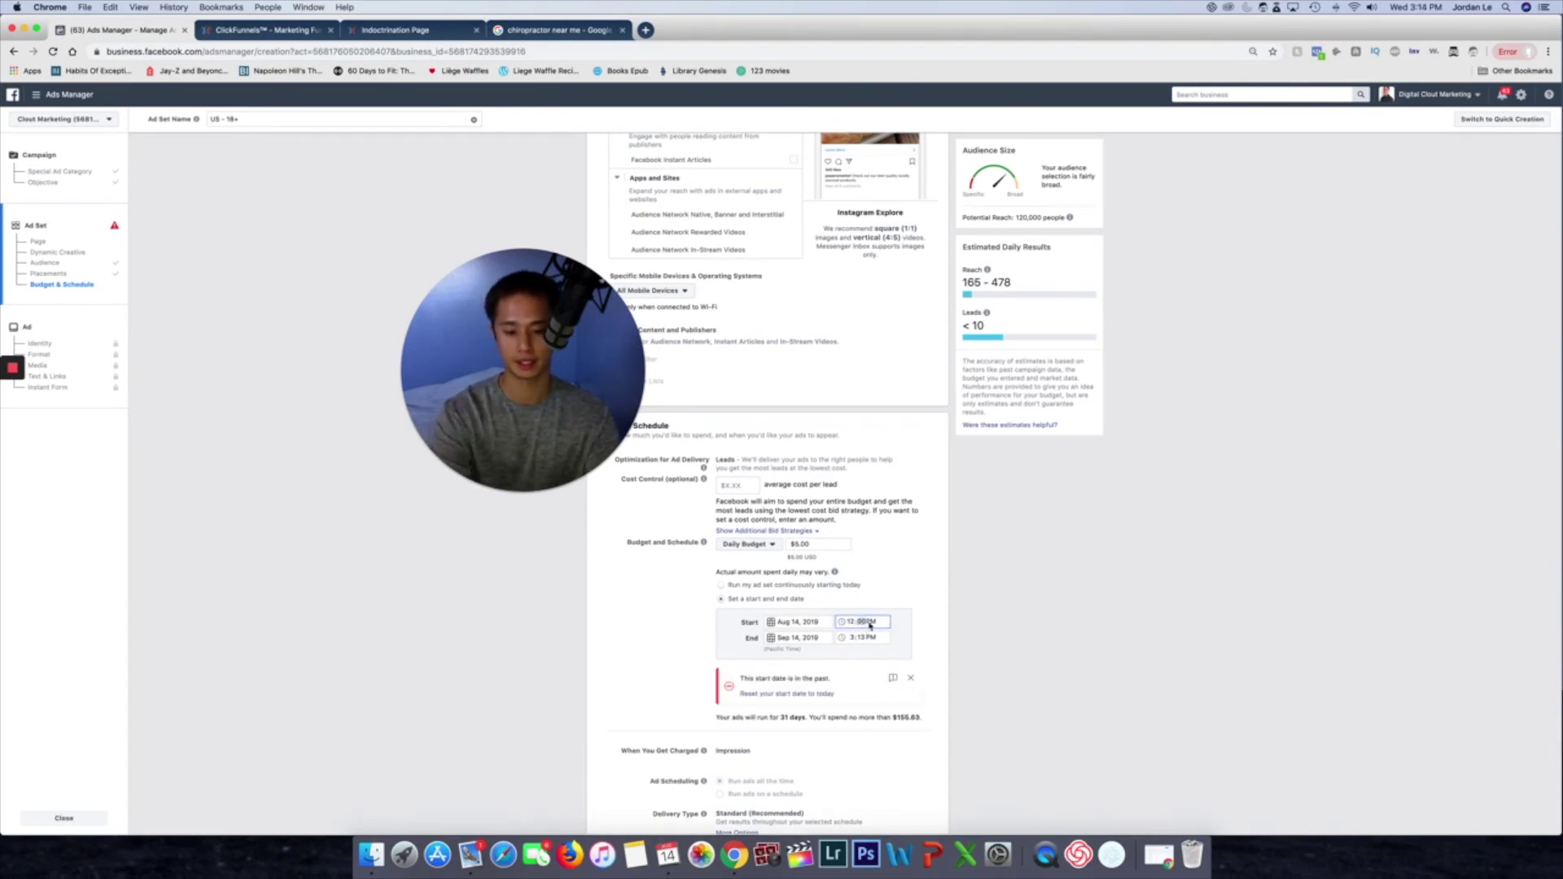
click(948, 636)
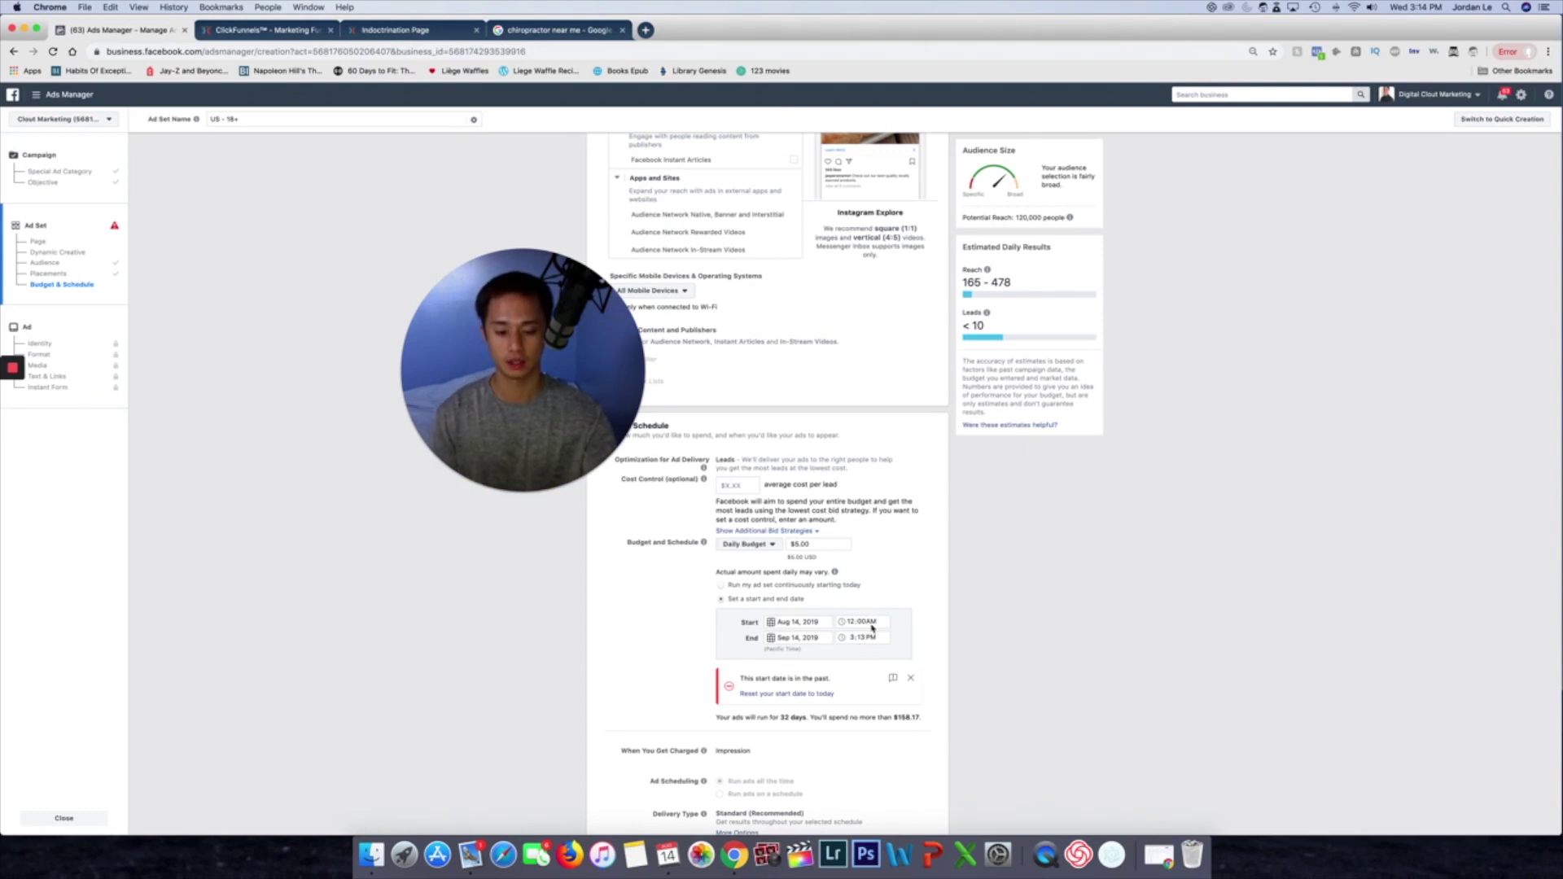
click(787, 625)
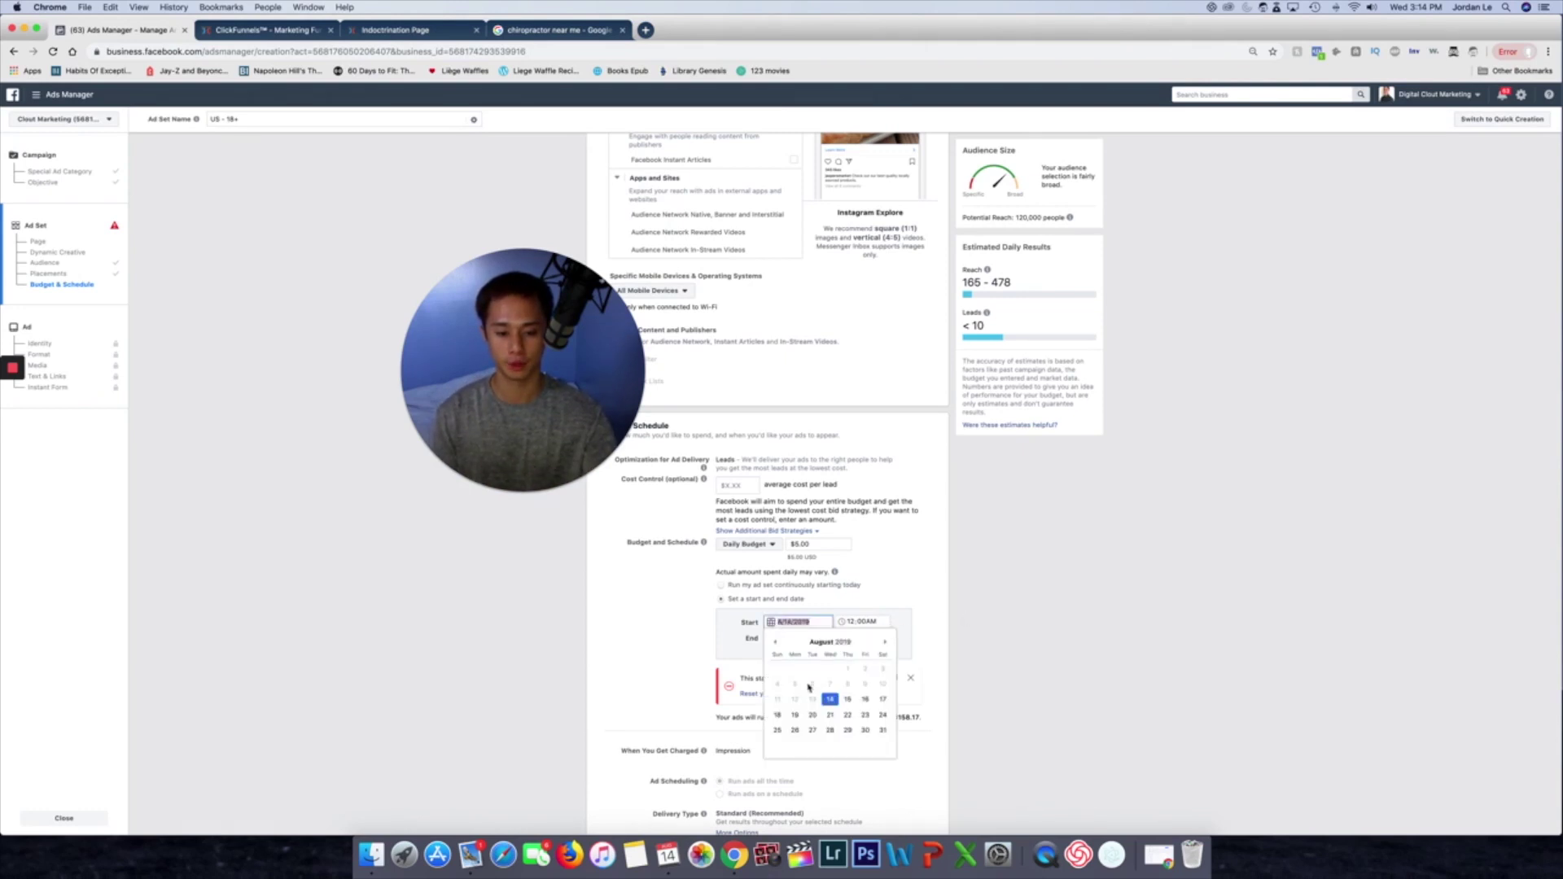
click(845, 700)
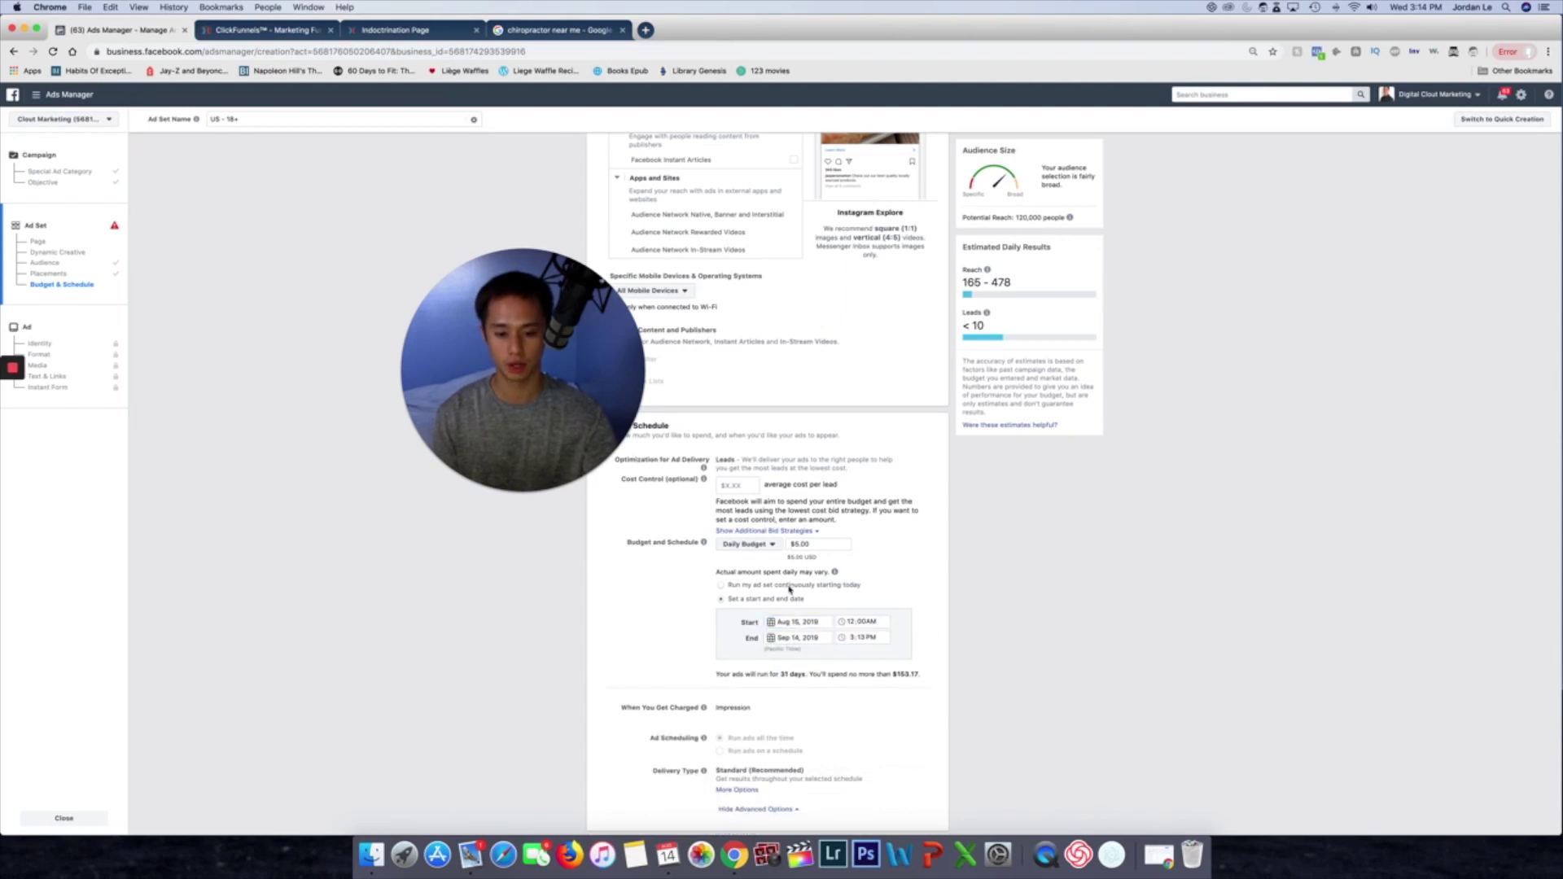
scroll(920, 600, down, 2)
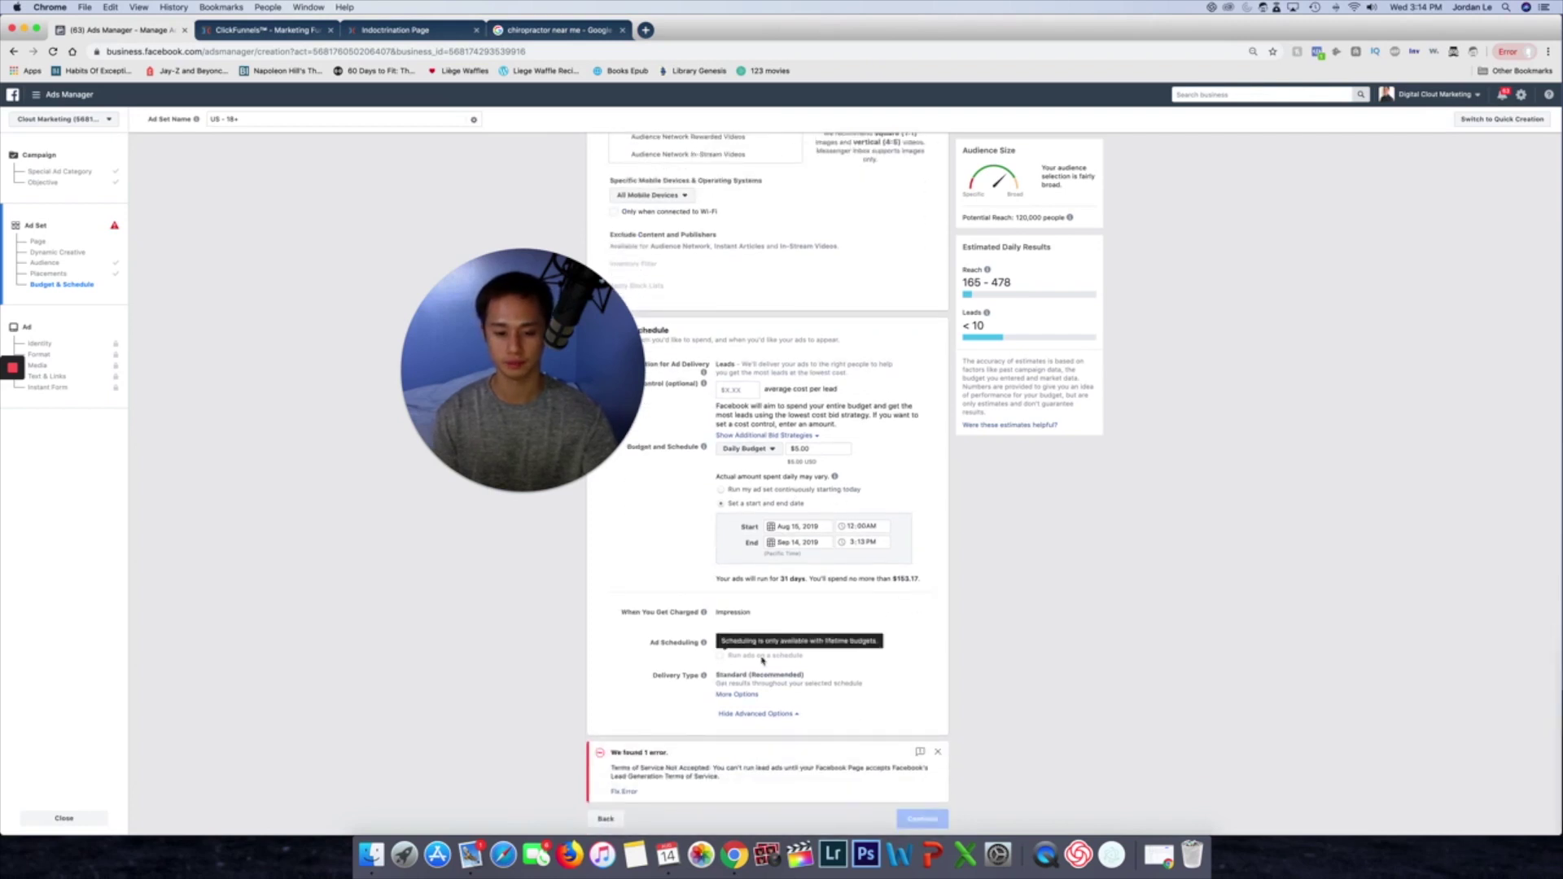
Step: Expand Delivery Type to show Accelerated beneath Standard (Recommended)
click(744, 695)
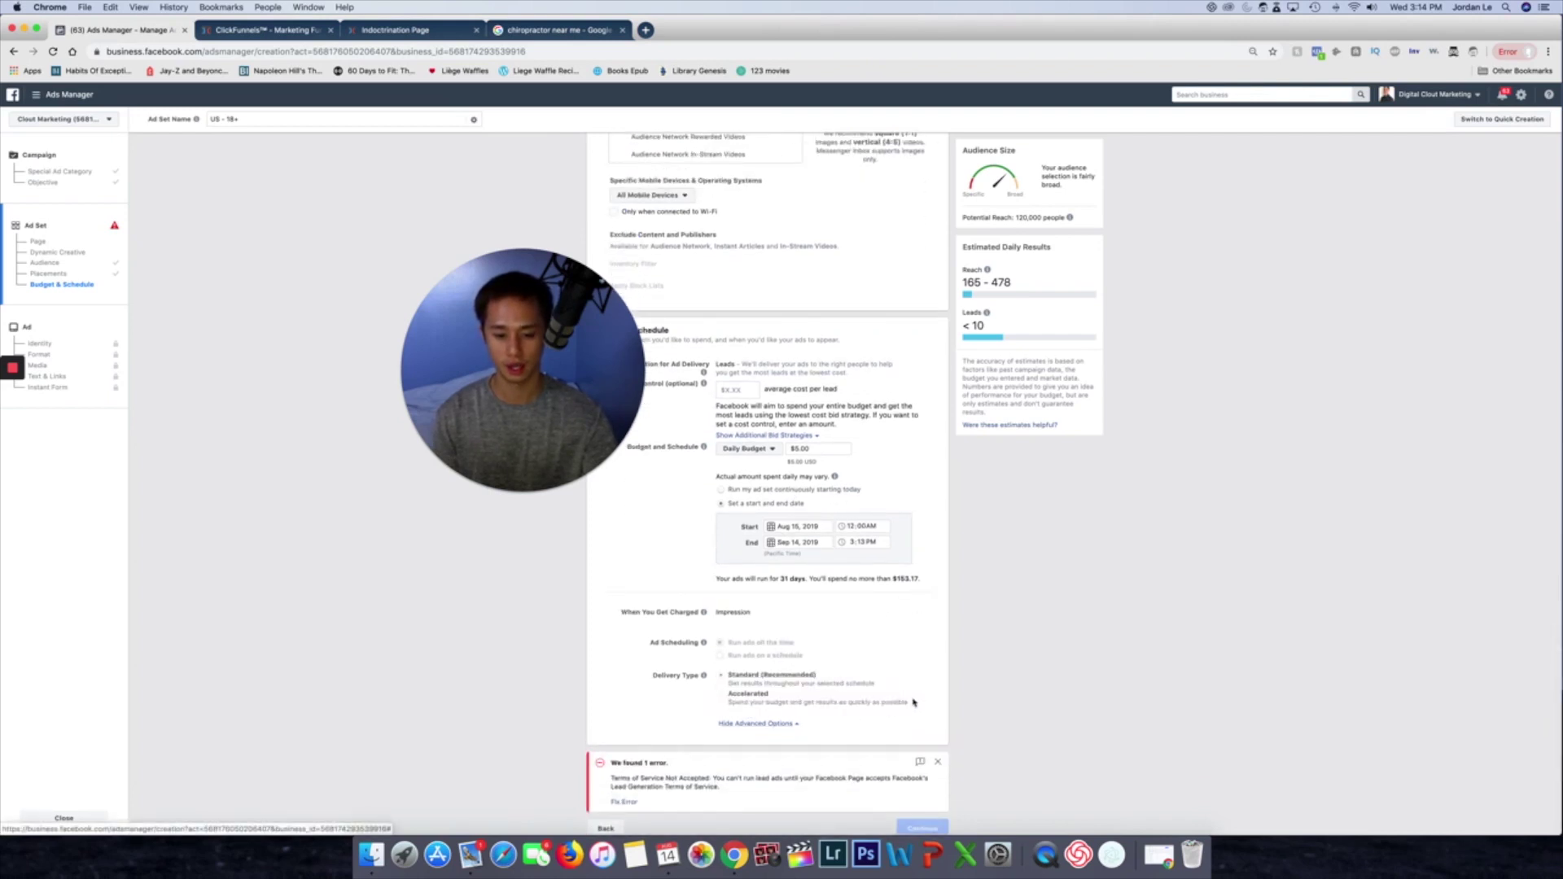
scroll(994, 698, down, 1)
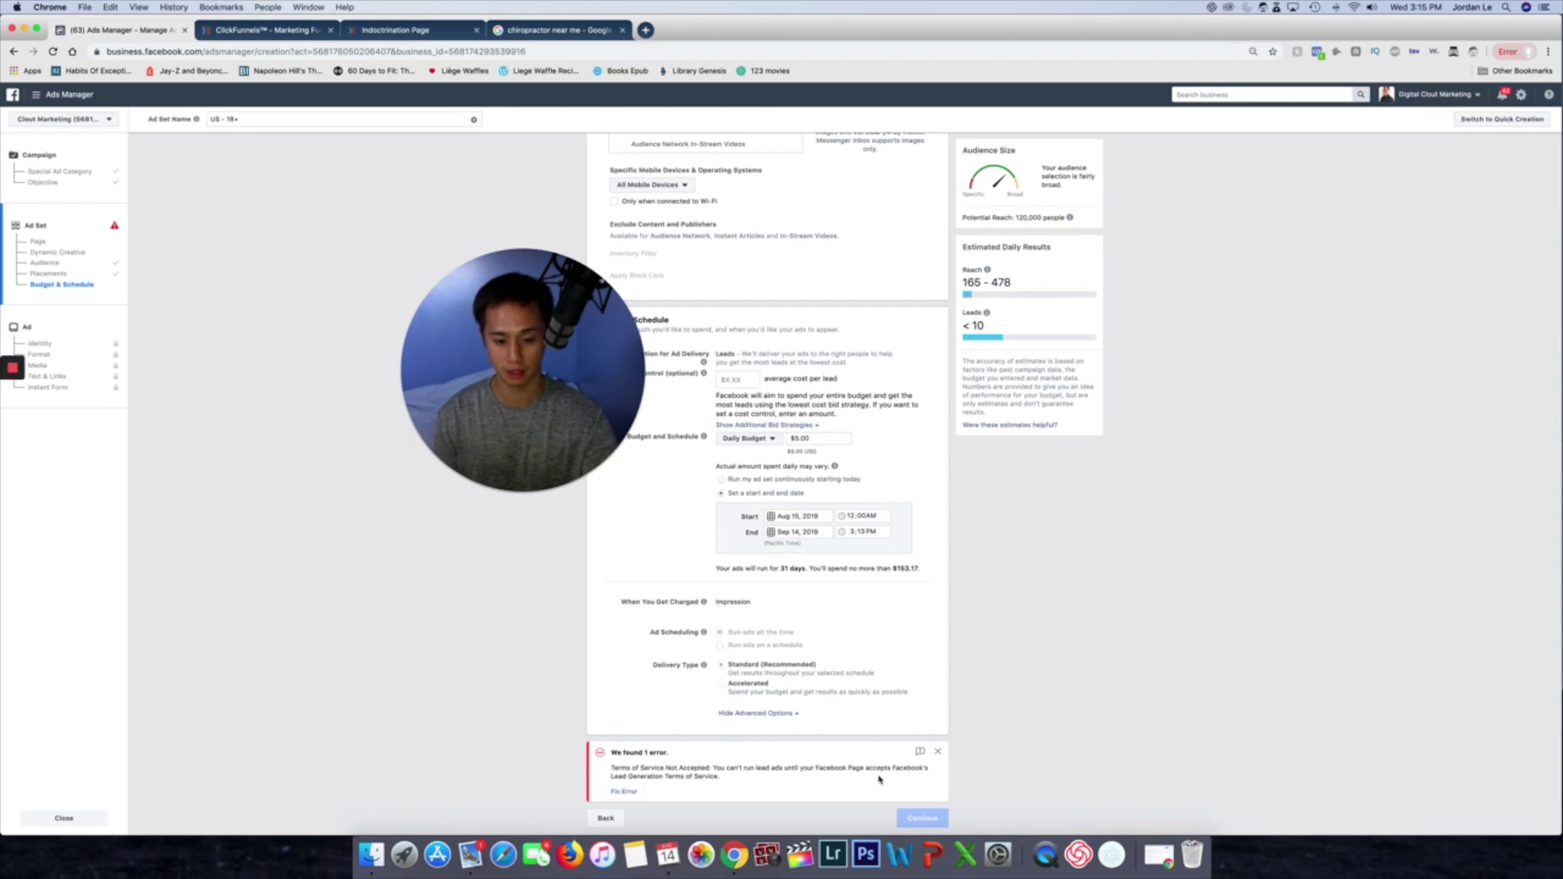
click(624, 792)
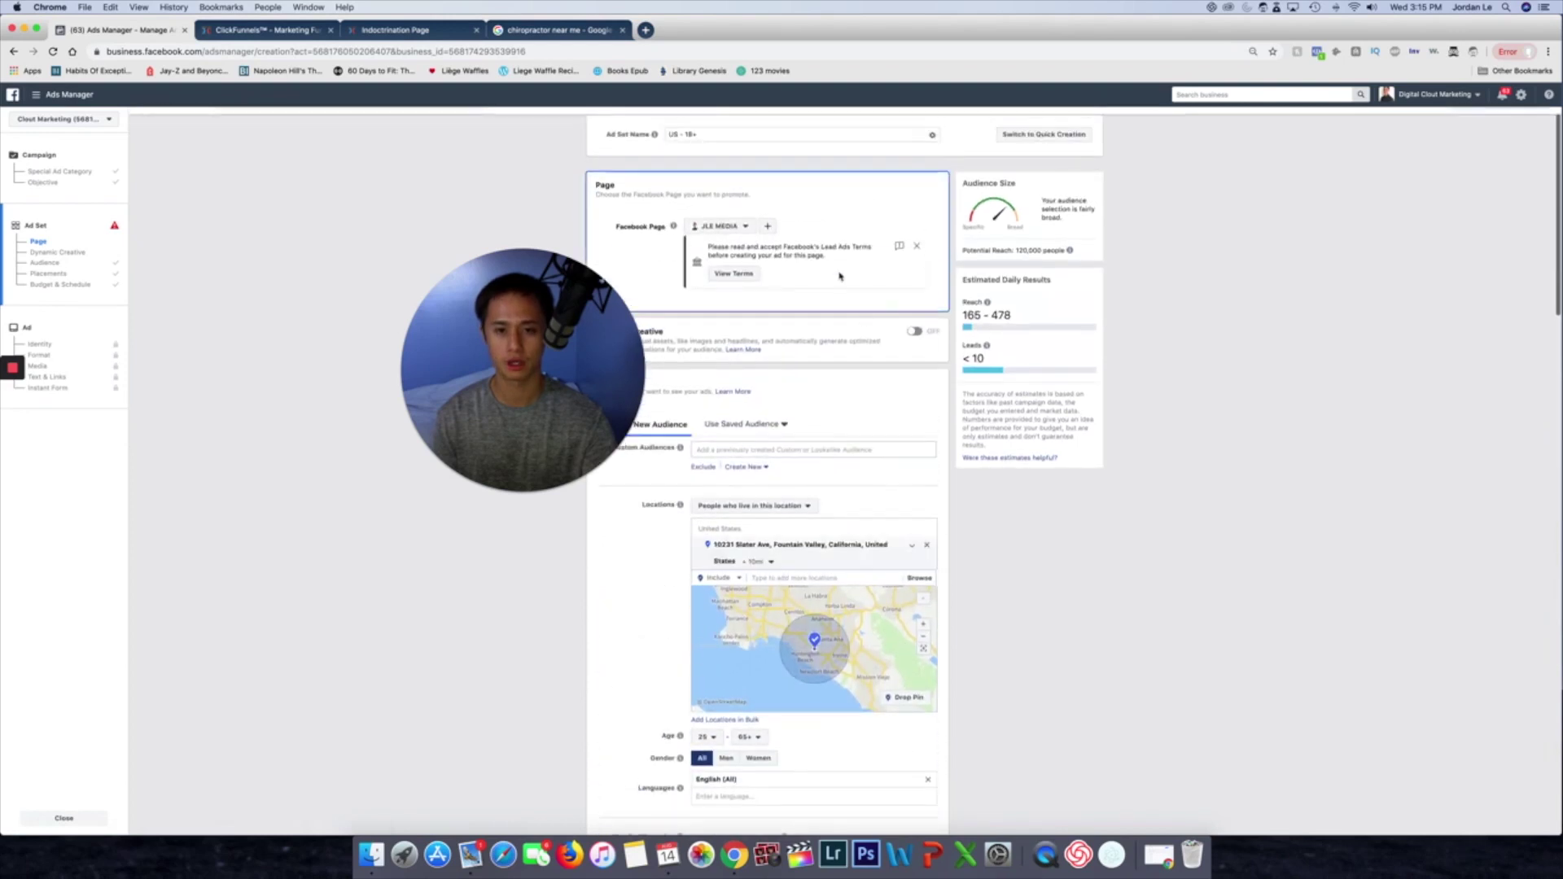
scroll(749, 211, down, 2)
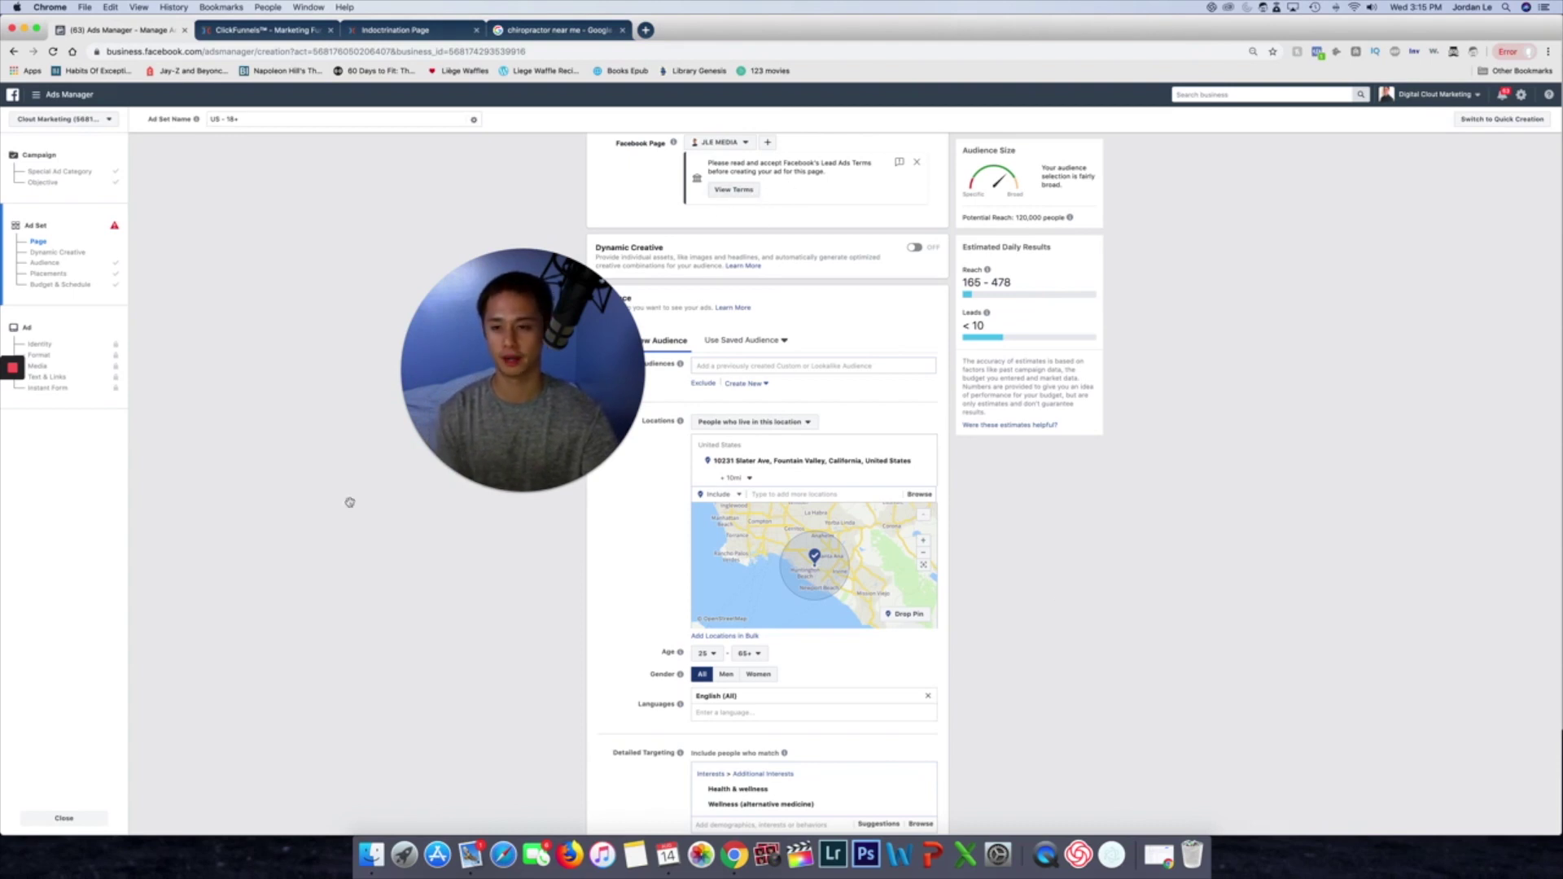
scroll(831, 390, down, 3)
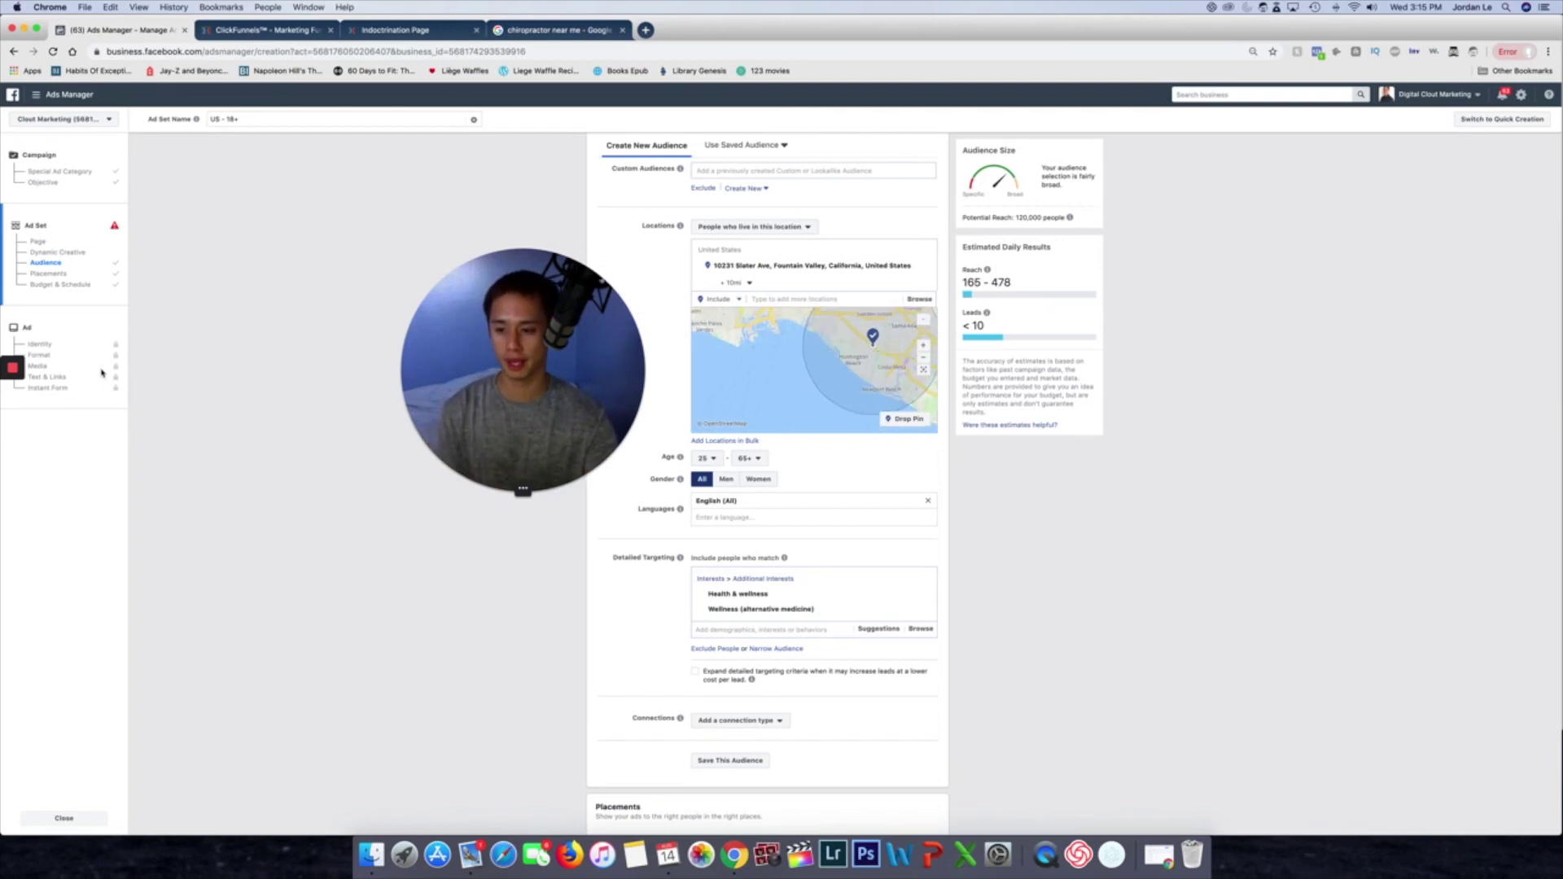
scroll(870, 514, up, 4)
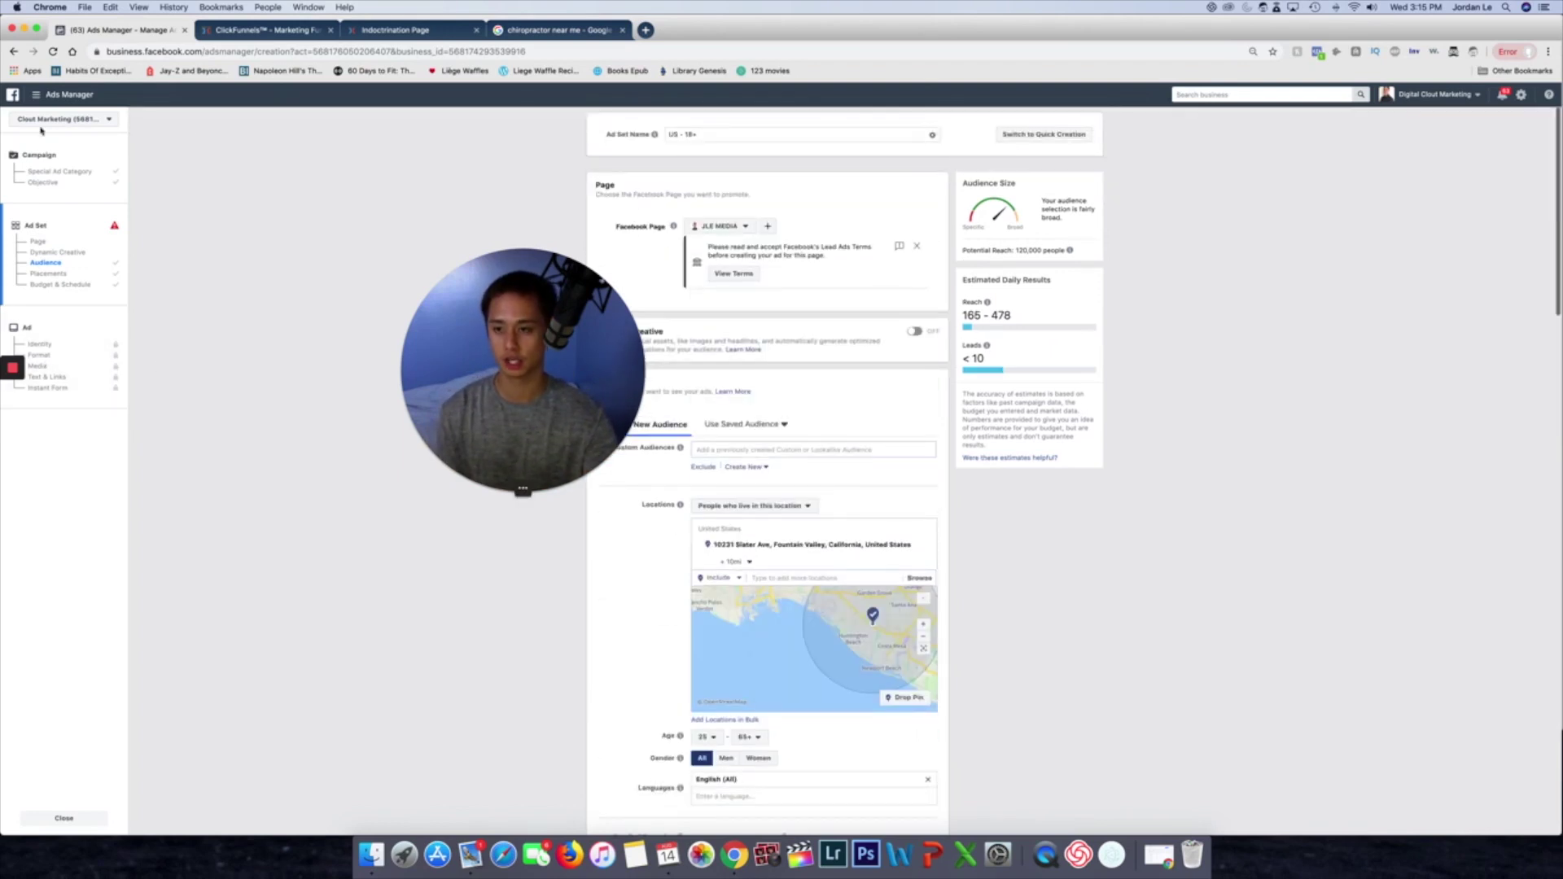
scroll(1029, 627, down, 10)
scroll(1029, 627, down, 10)
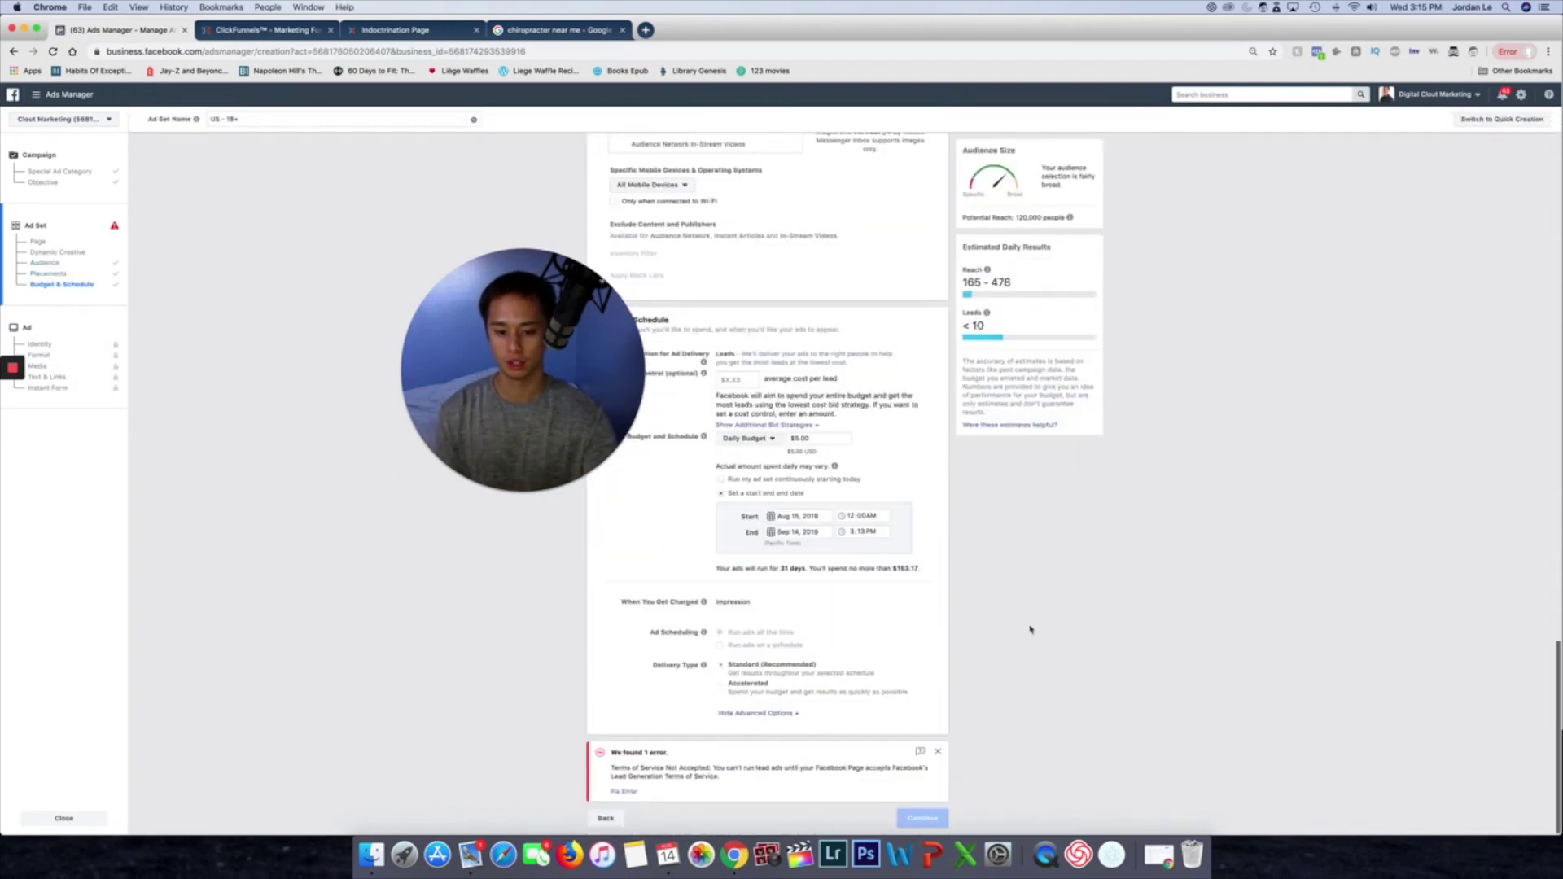
Step: Change the campaign objective to Engagement and continue past the ad set to the ad step
click(606, 818)
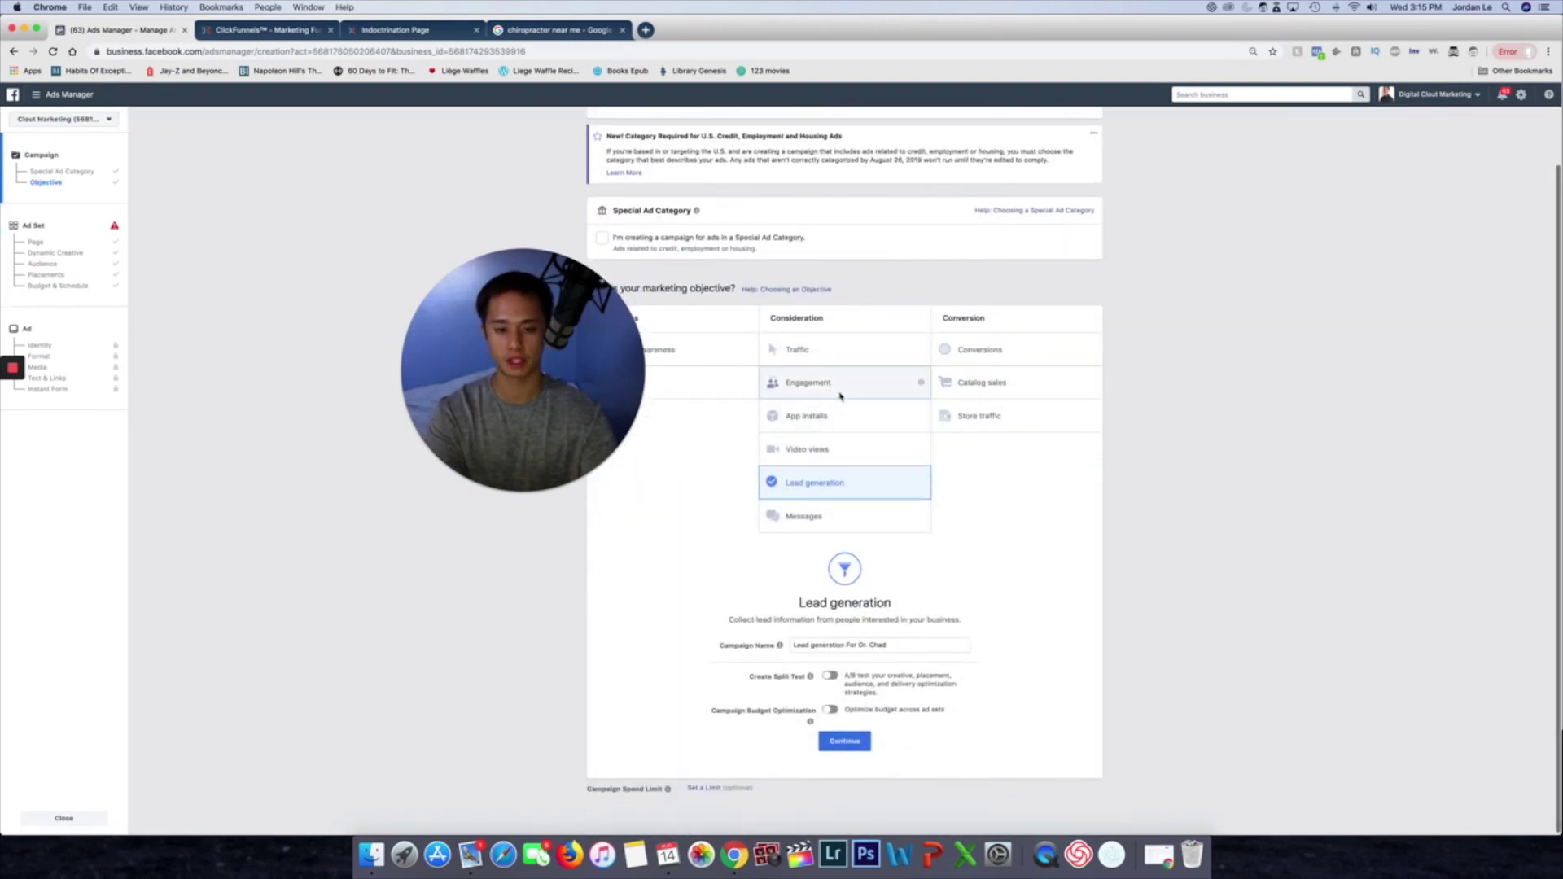
click(839, 384)
click(845, 779)
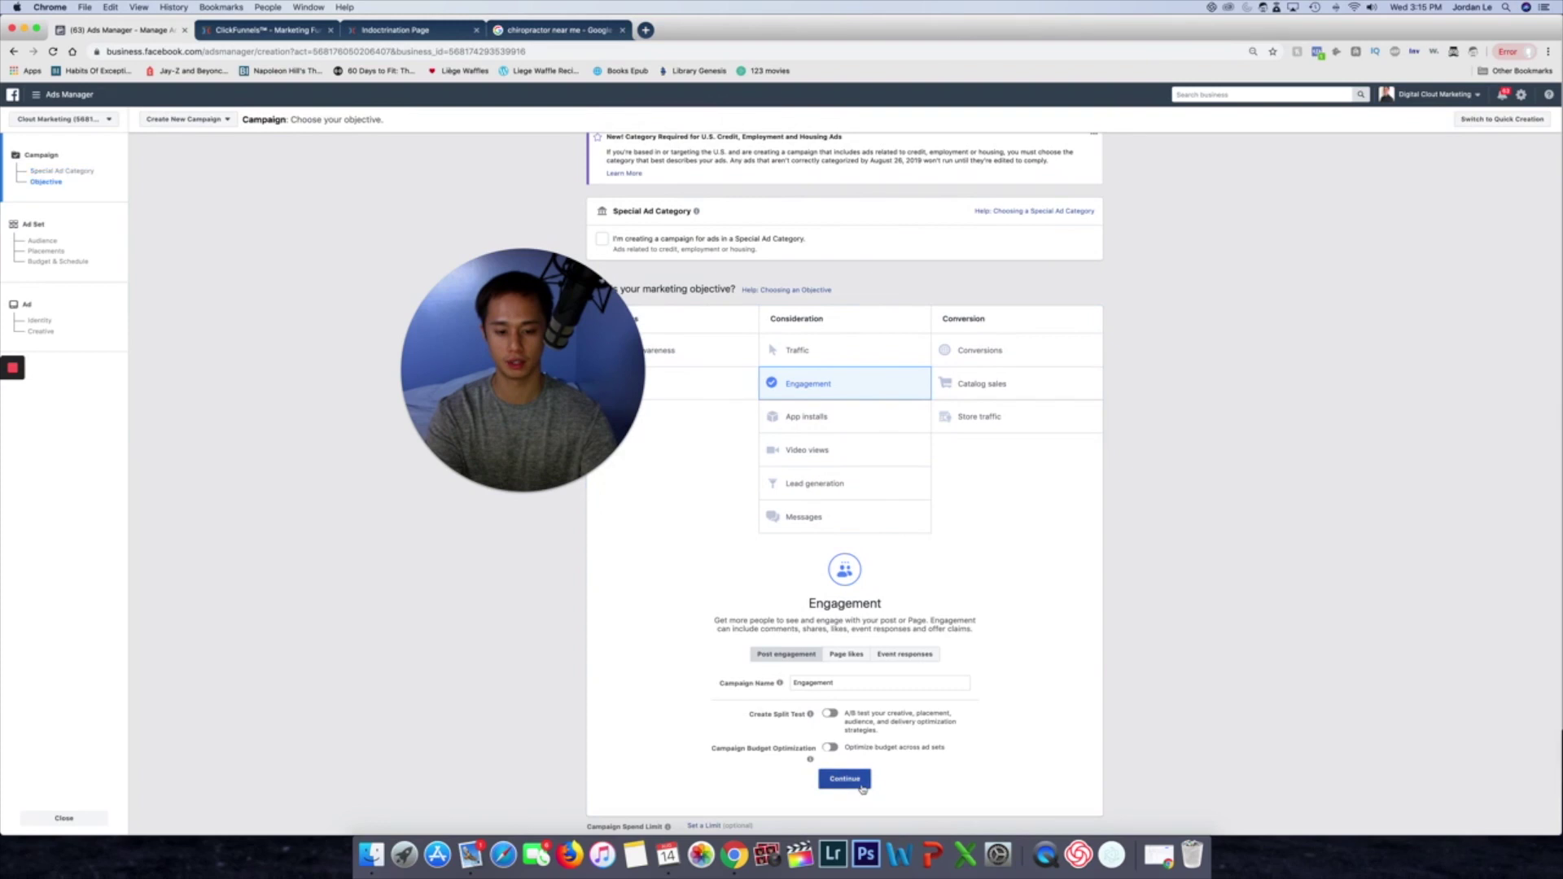
scroll(989, 640, down, 5)
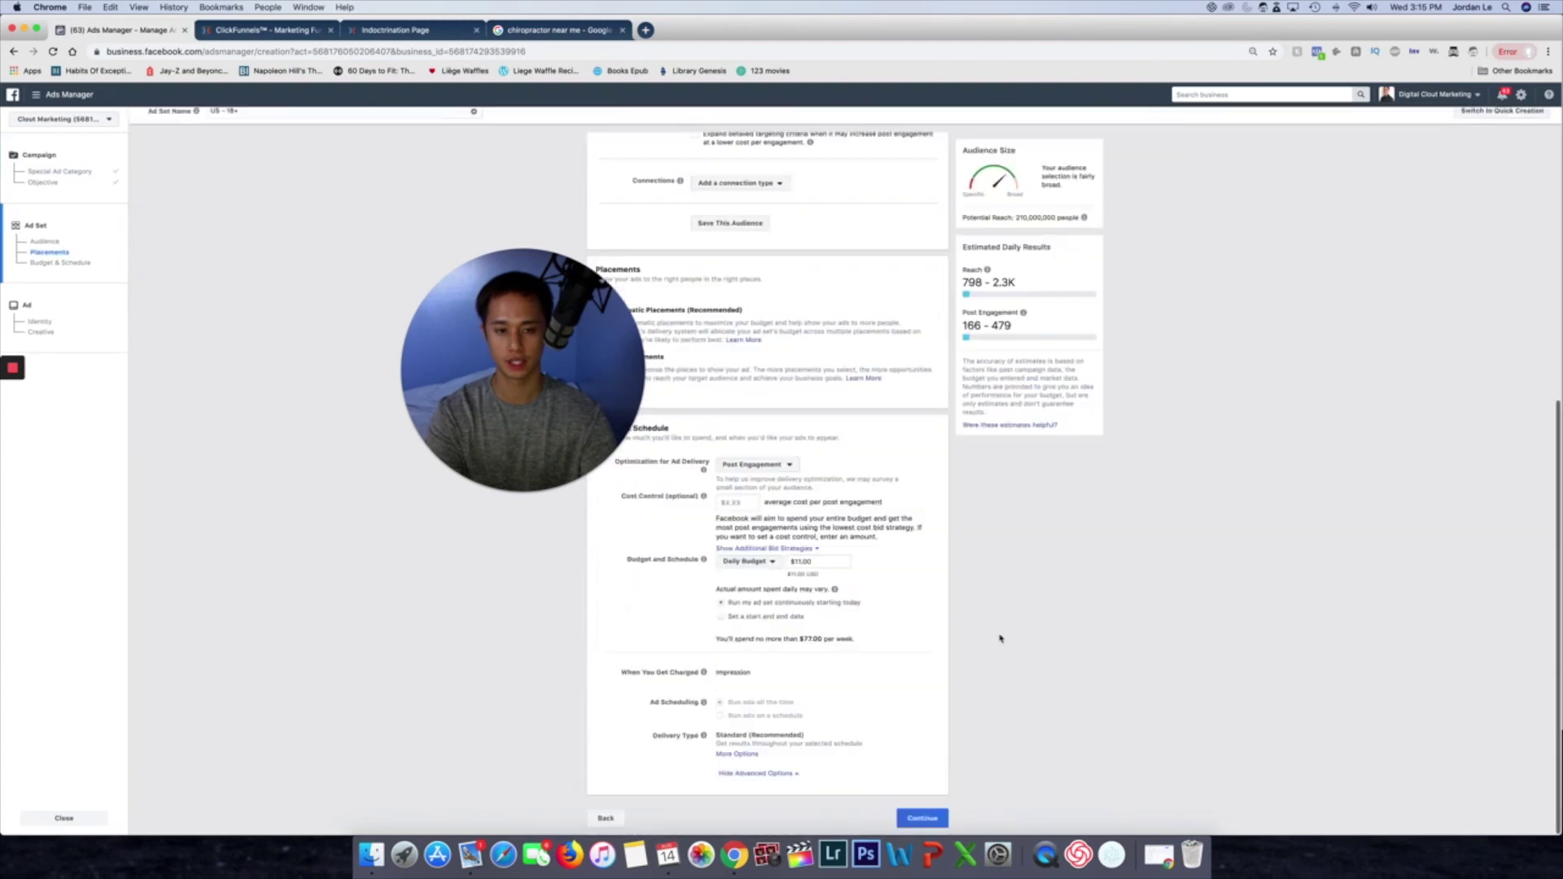
click(922, 819)
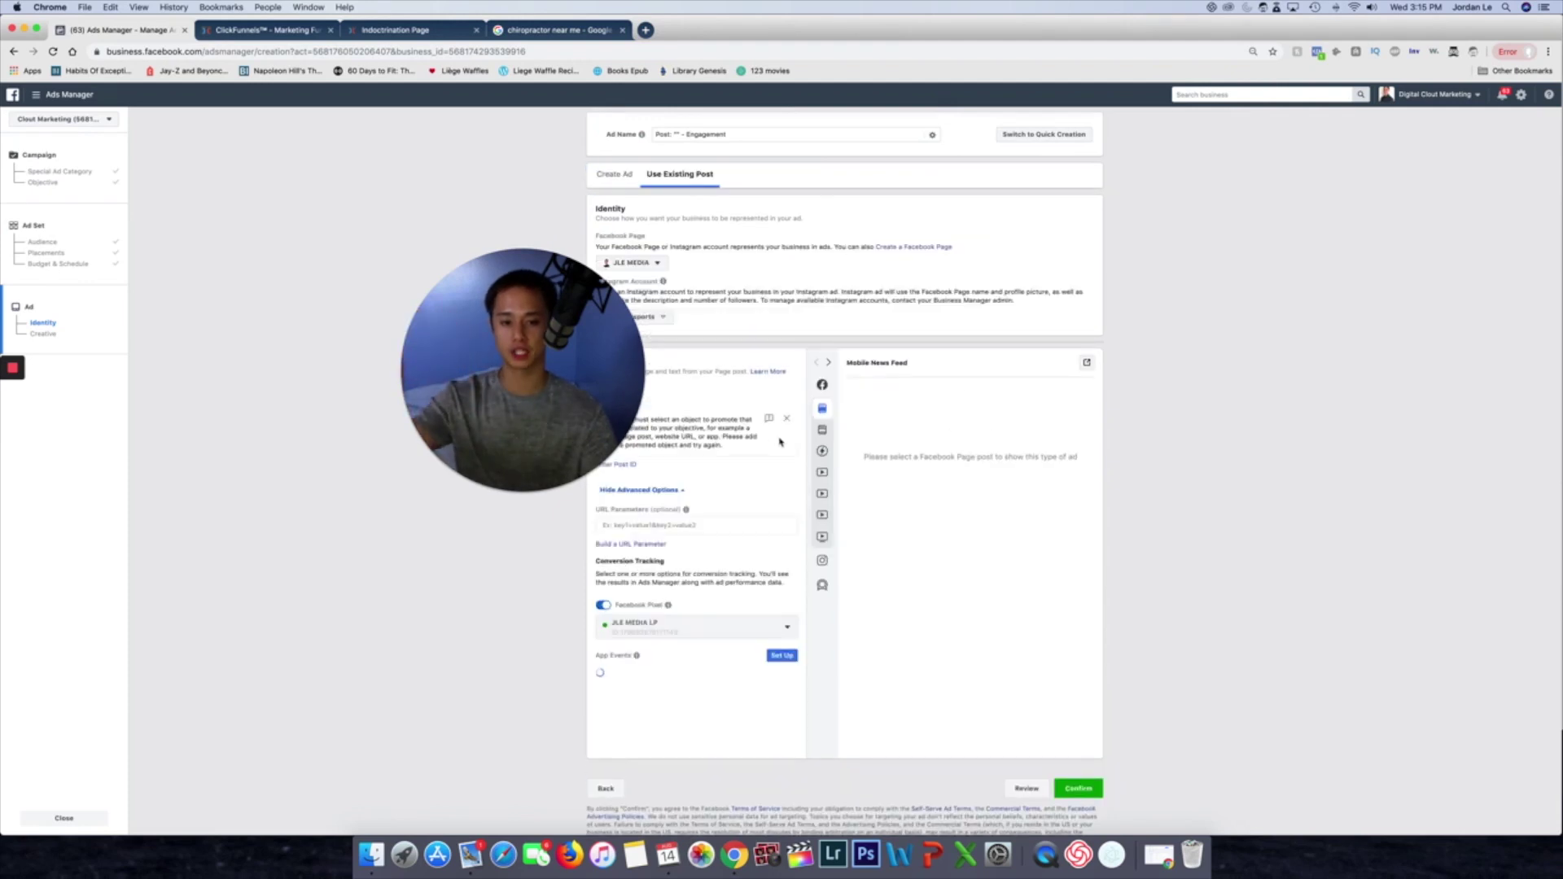
drag(503, 368, 449, 251)
scroll(749, 530, down, 1)
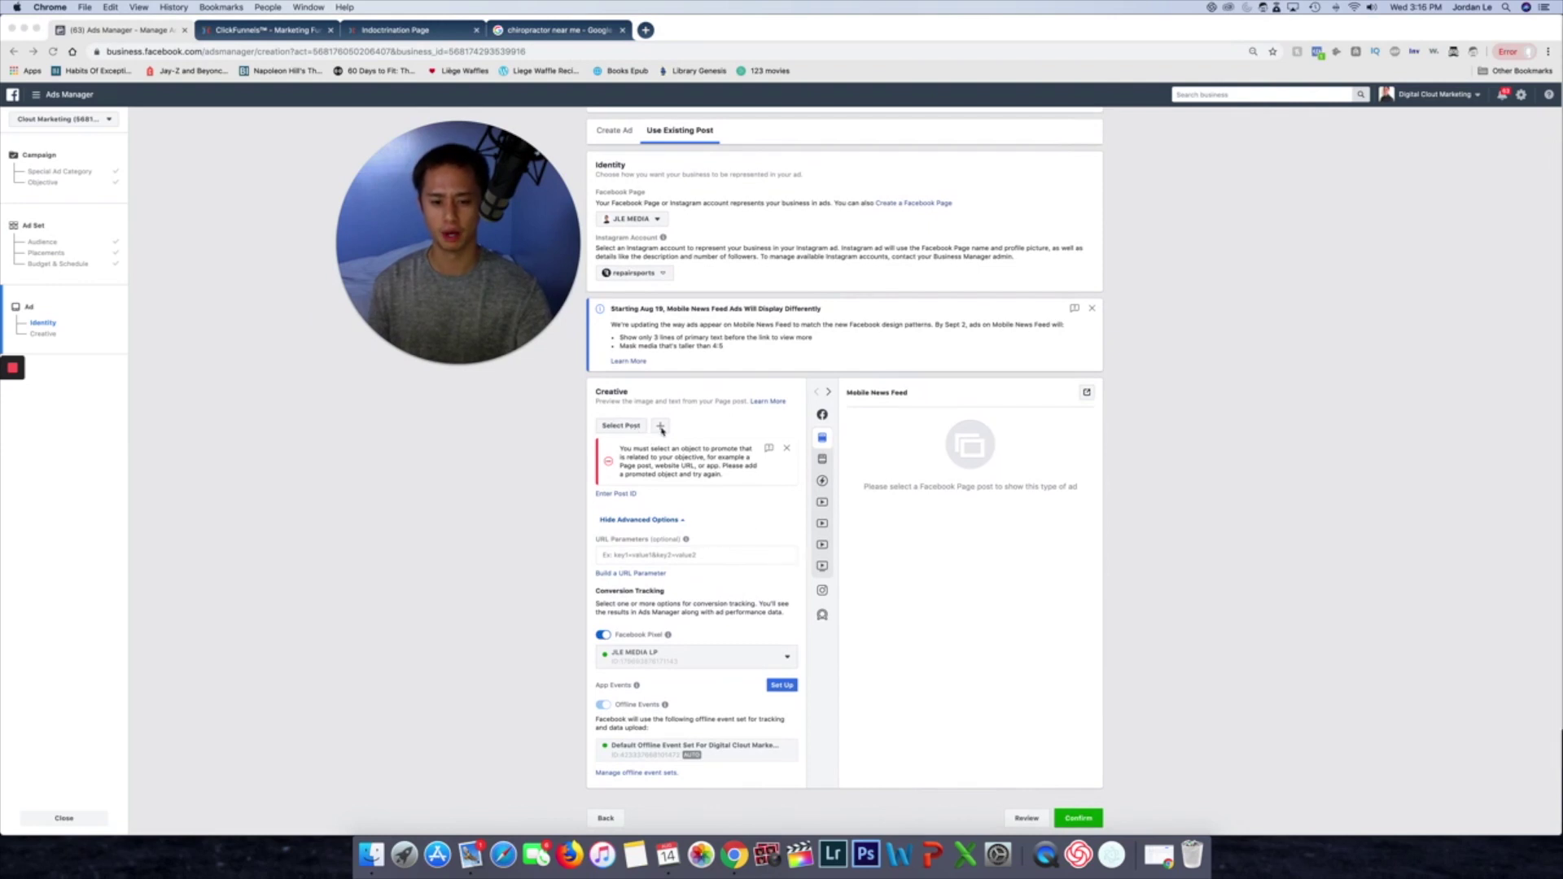
click(627, 426)
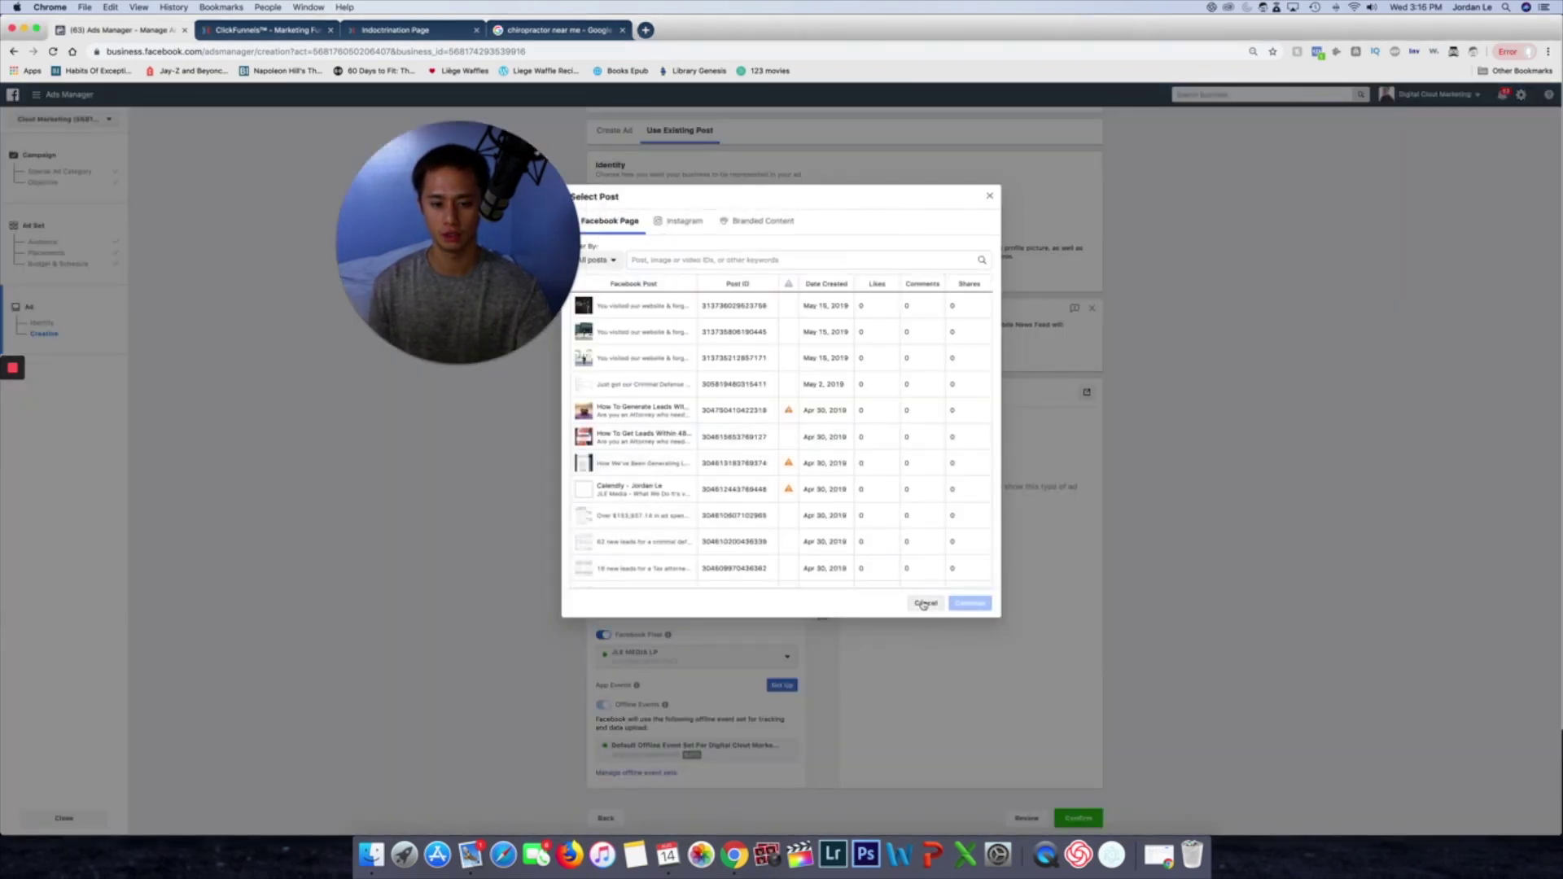
click(928, 604)
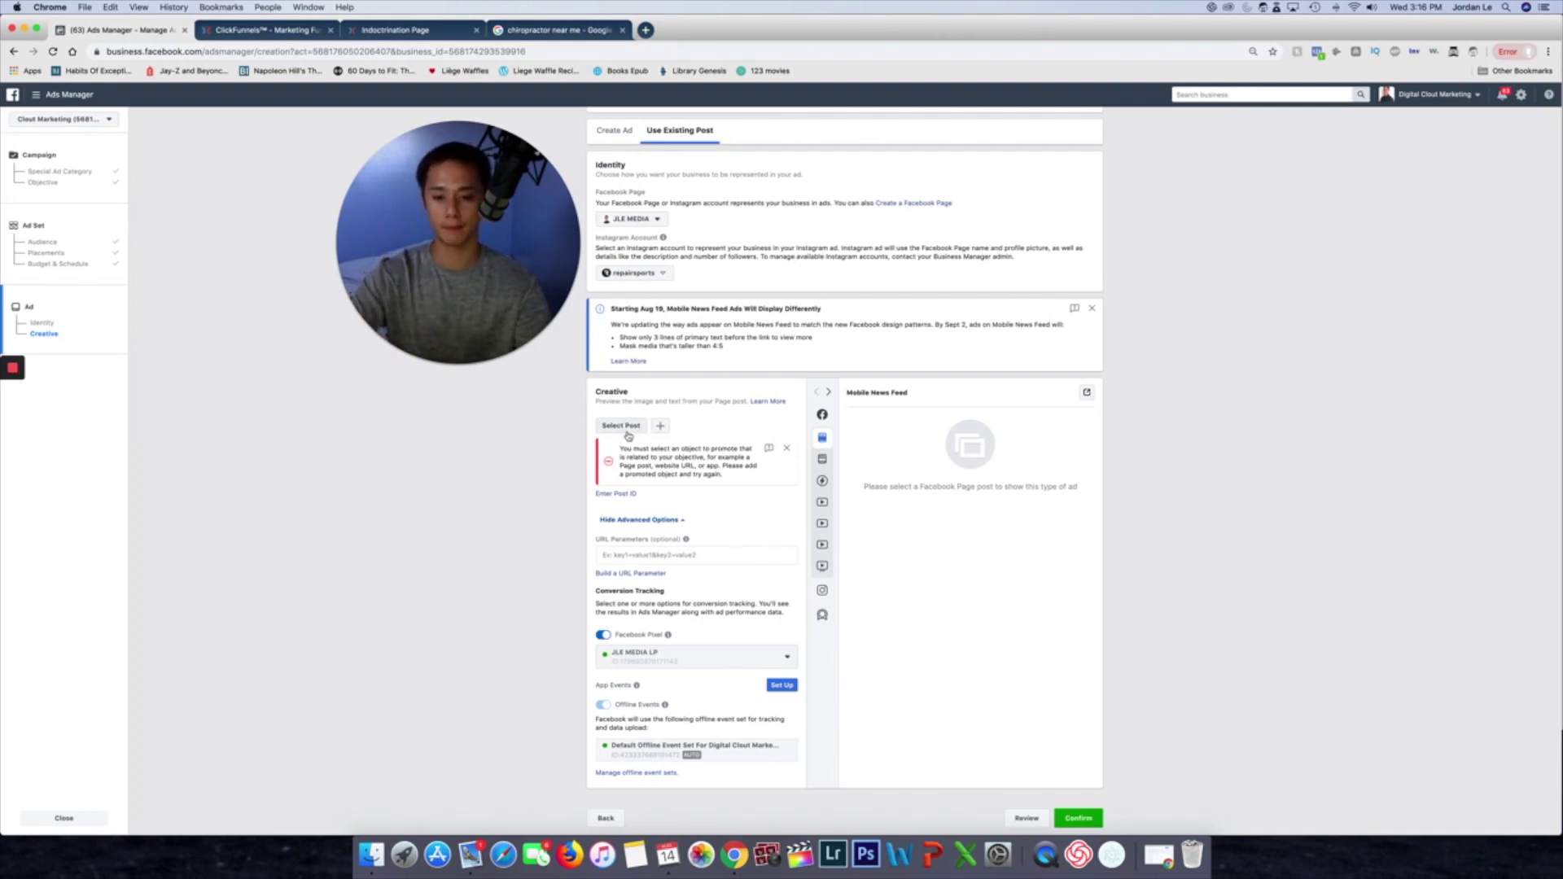
click(621, 425)
click(925, 605)
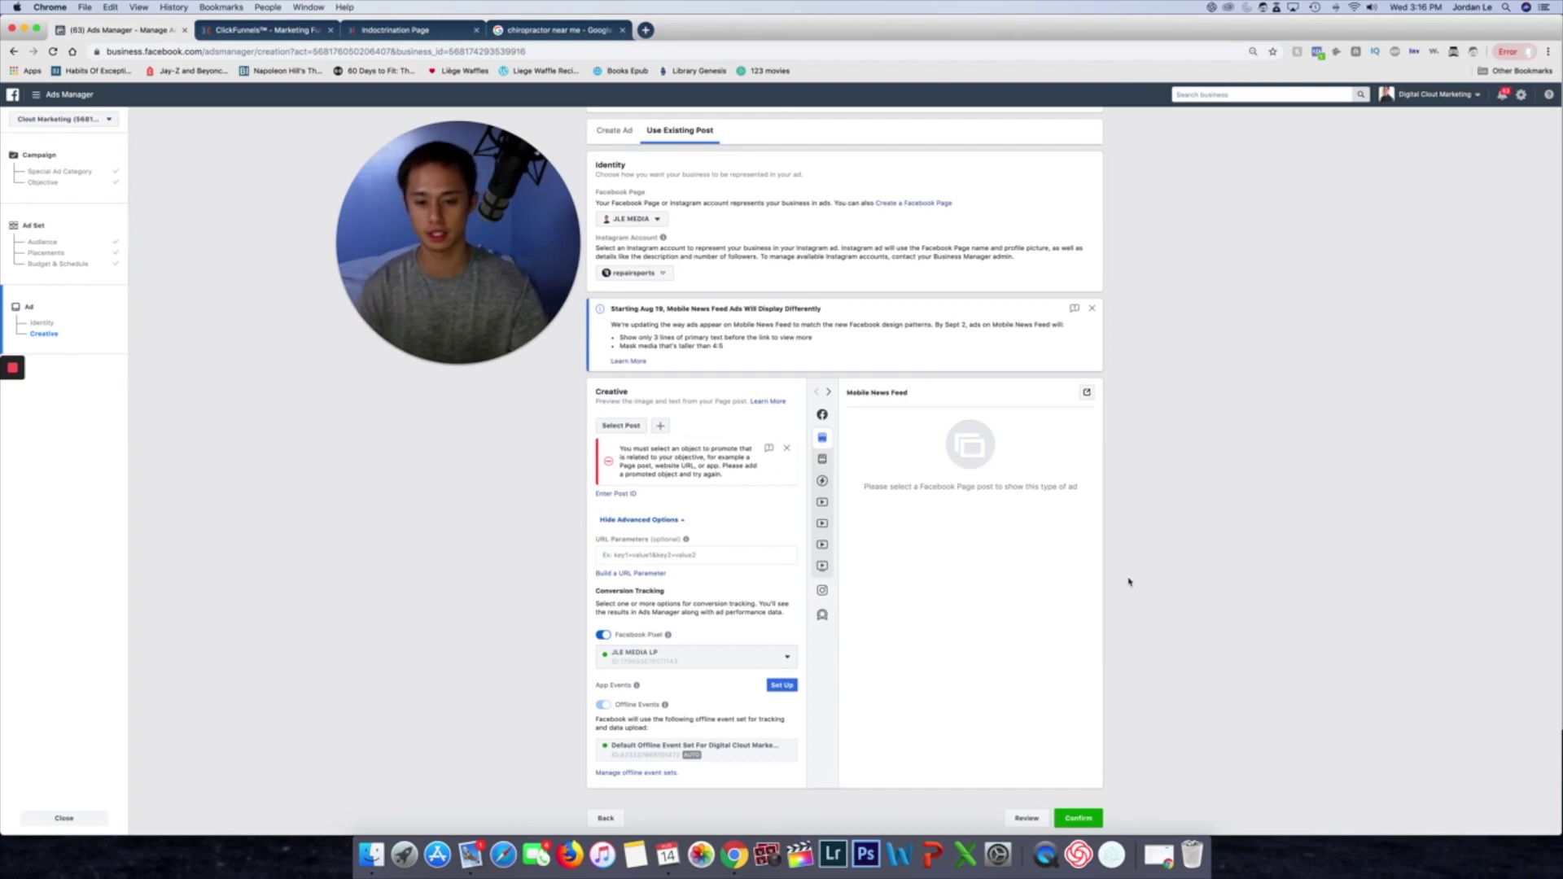
mouse_move(924, 410)
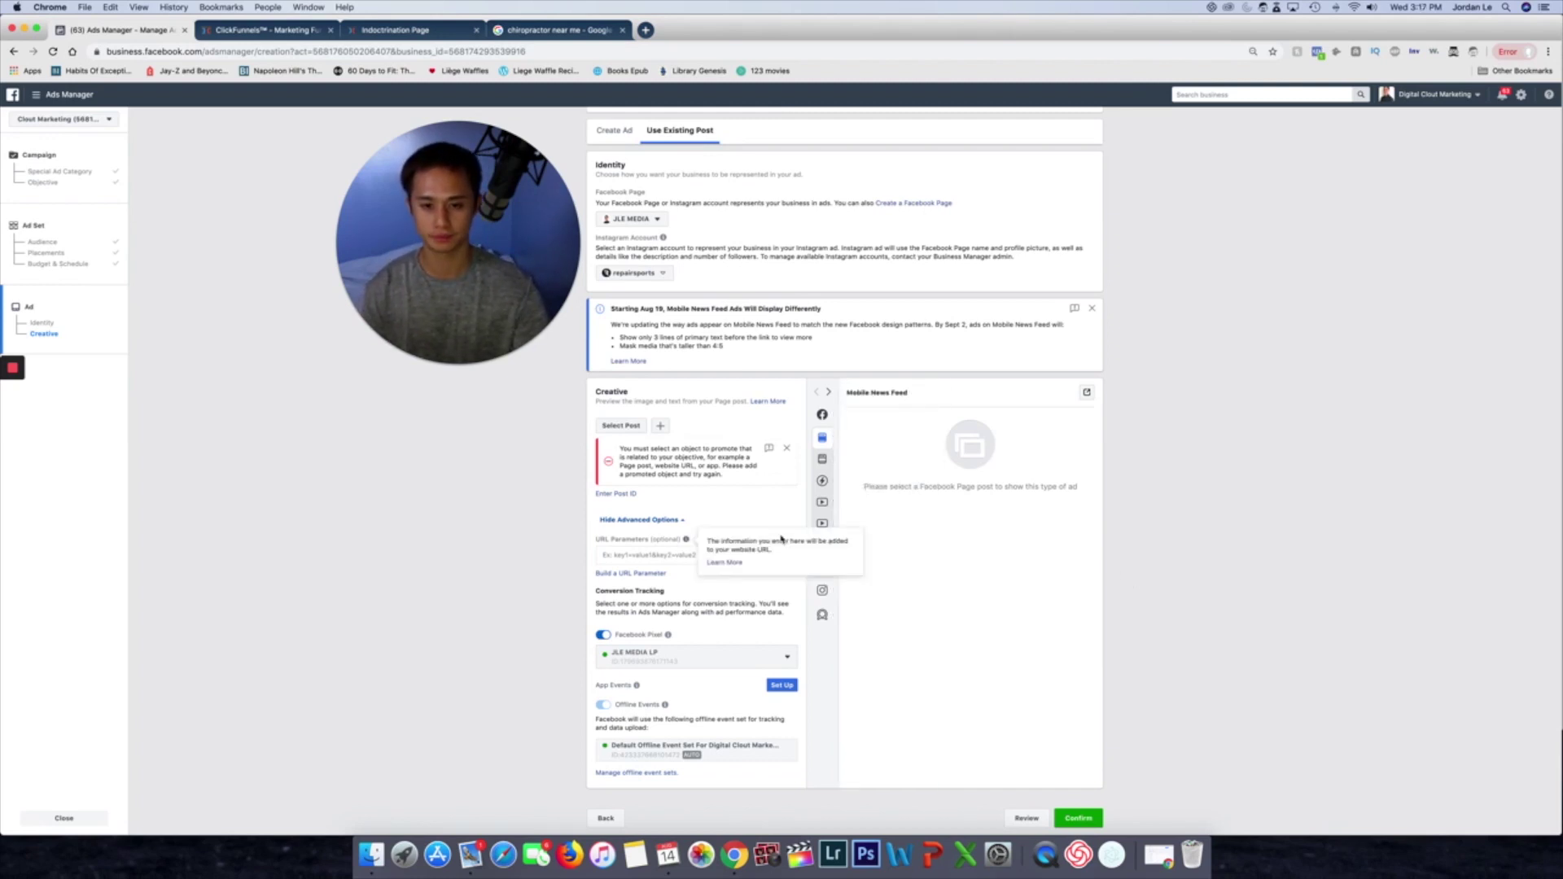
scroll(1007, 631, up, 1)
scroll(1007, 631, down, 3)
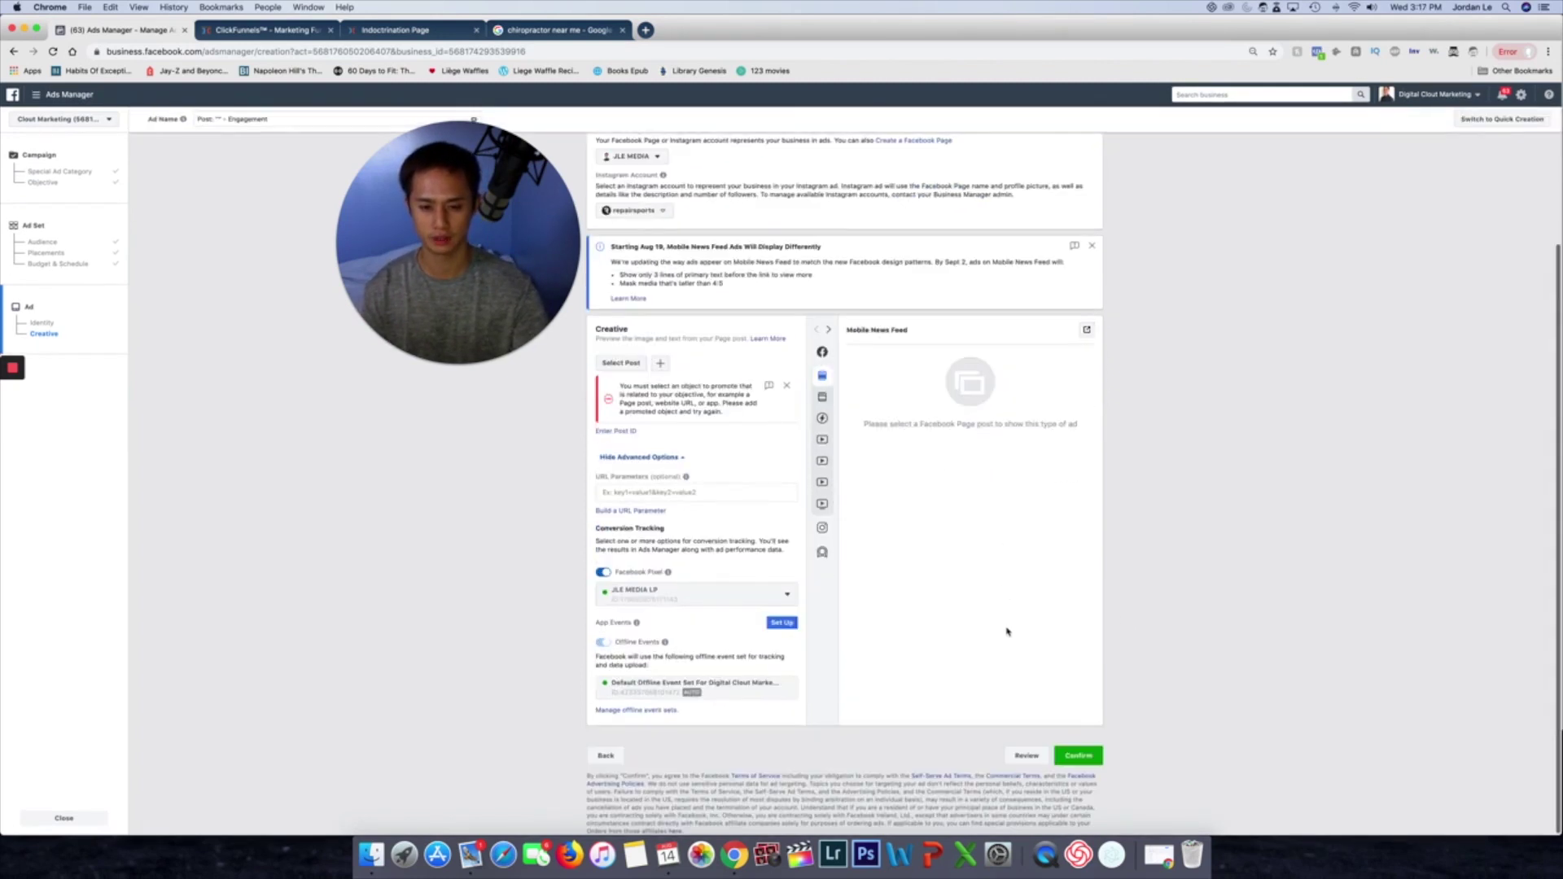
scroll(1007, 631, up, 3)
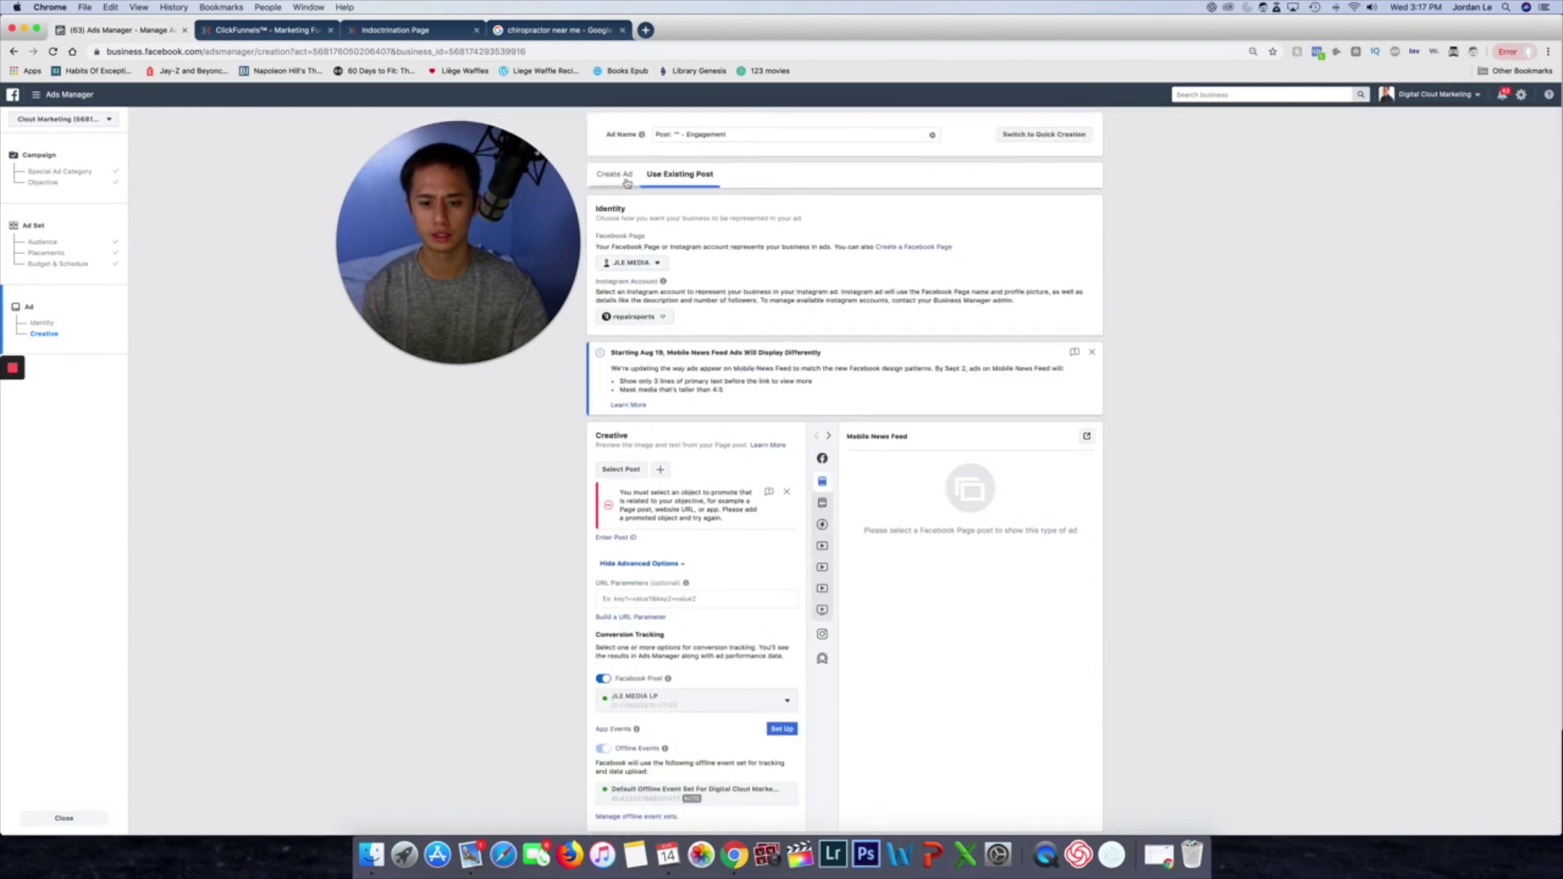
scroll(710, 562, down, 1)
scroll(707, 565, down, 2)
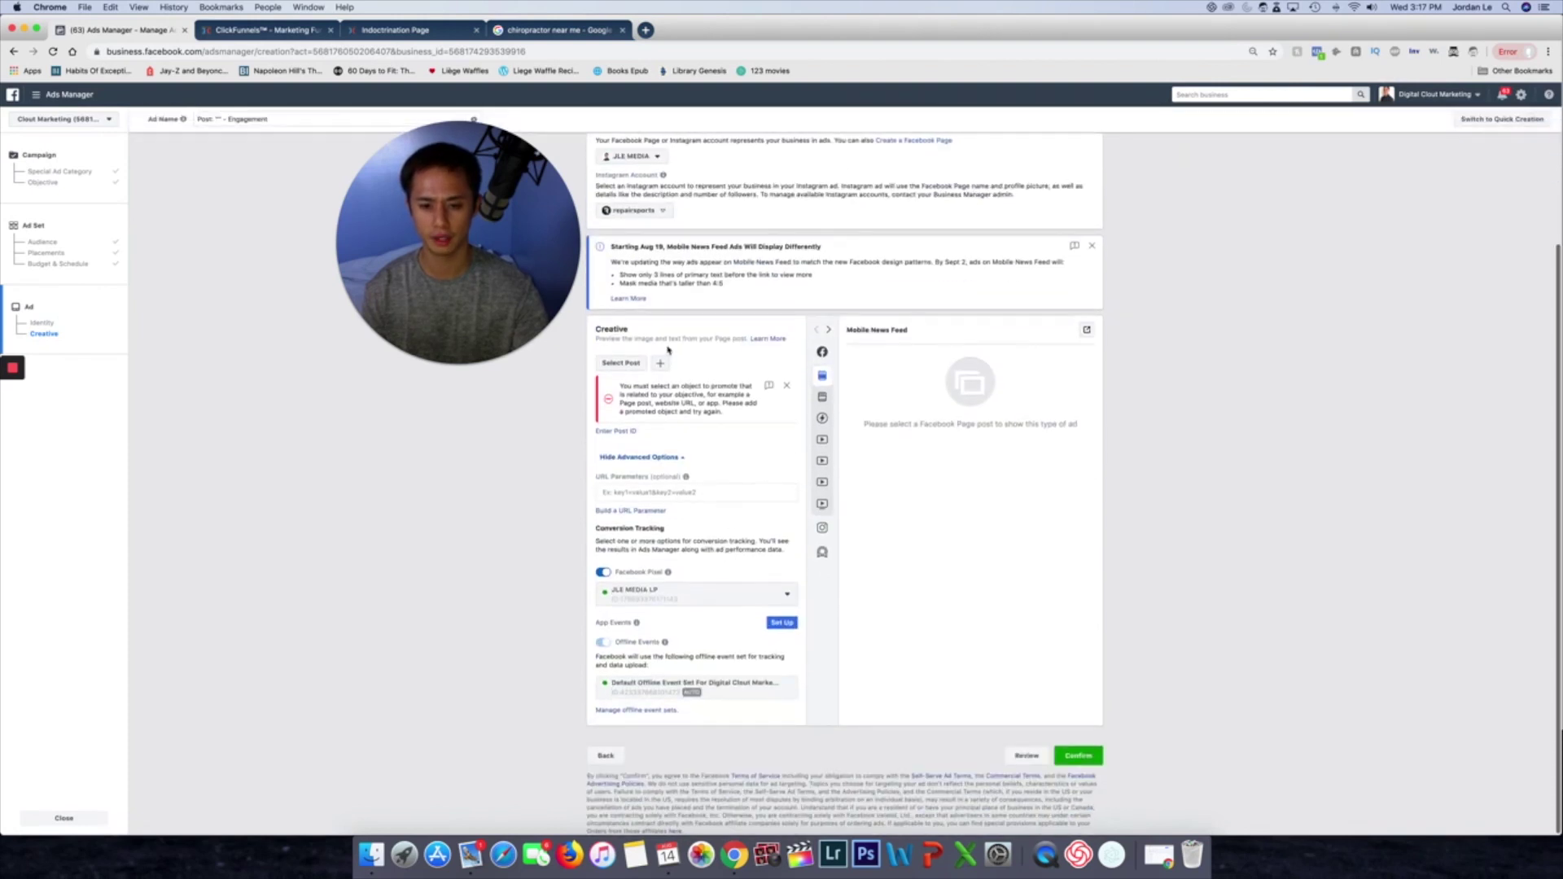
scroll(721, 303, up, 3)
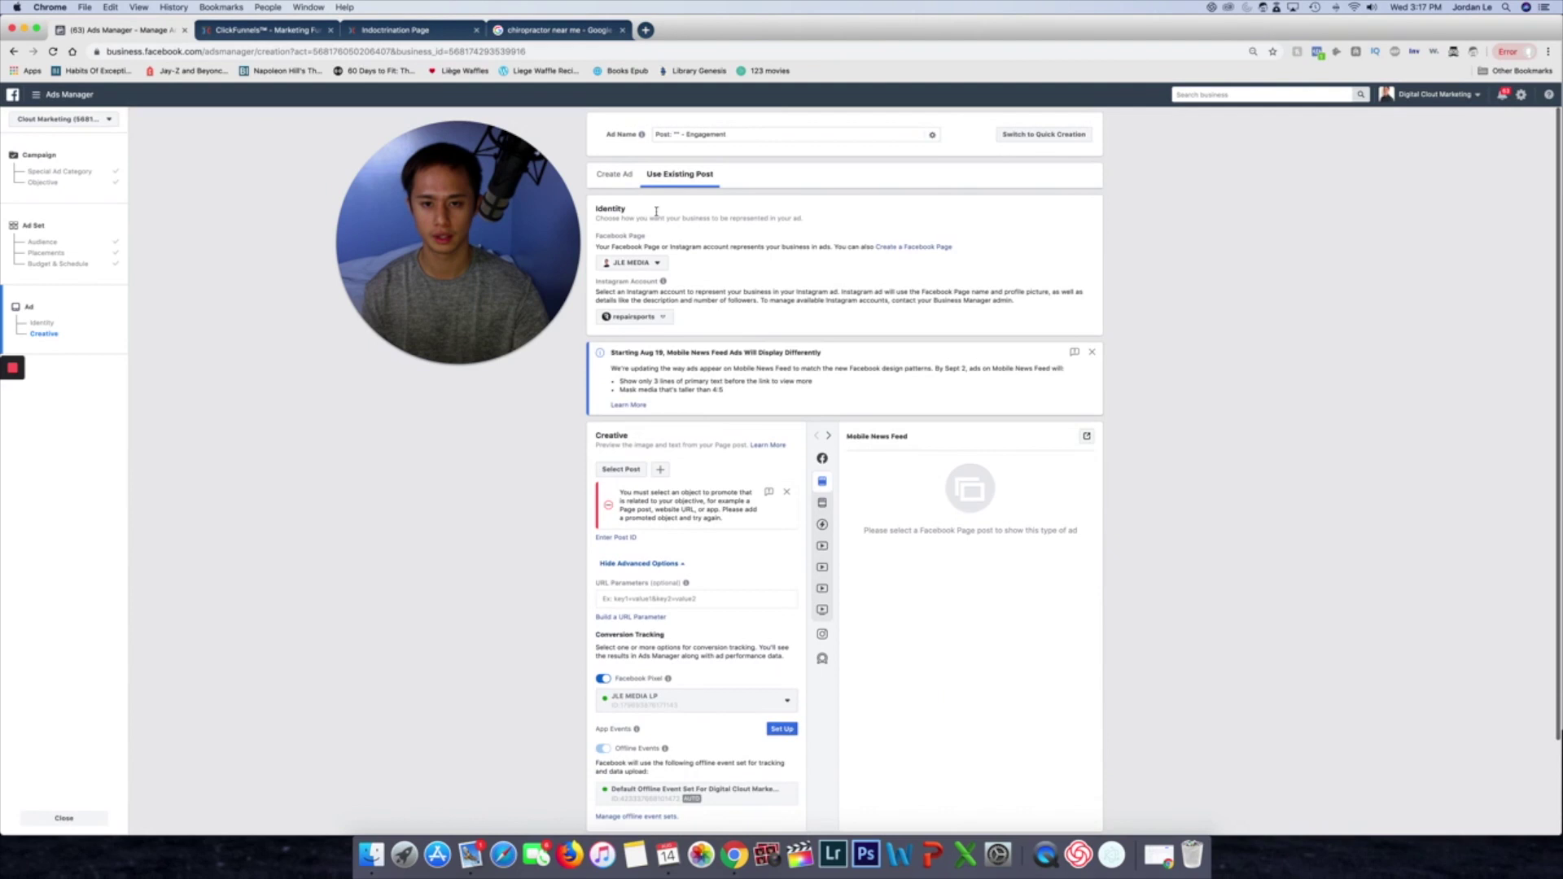
Step: Start a new ad with Create Ad, dismiss the Add Media tip, and review Format, Media and Links
click(615, 171)
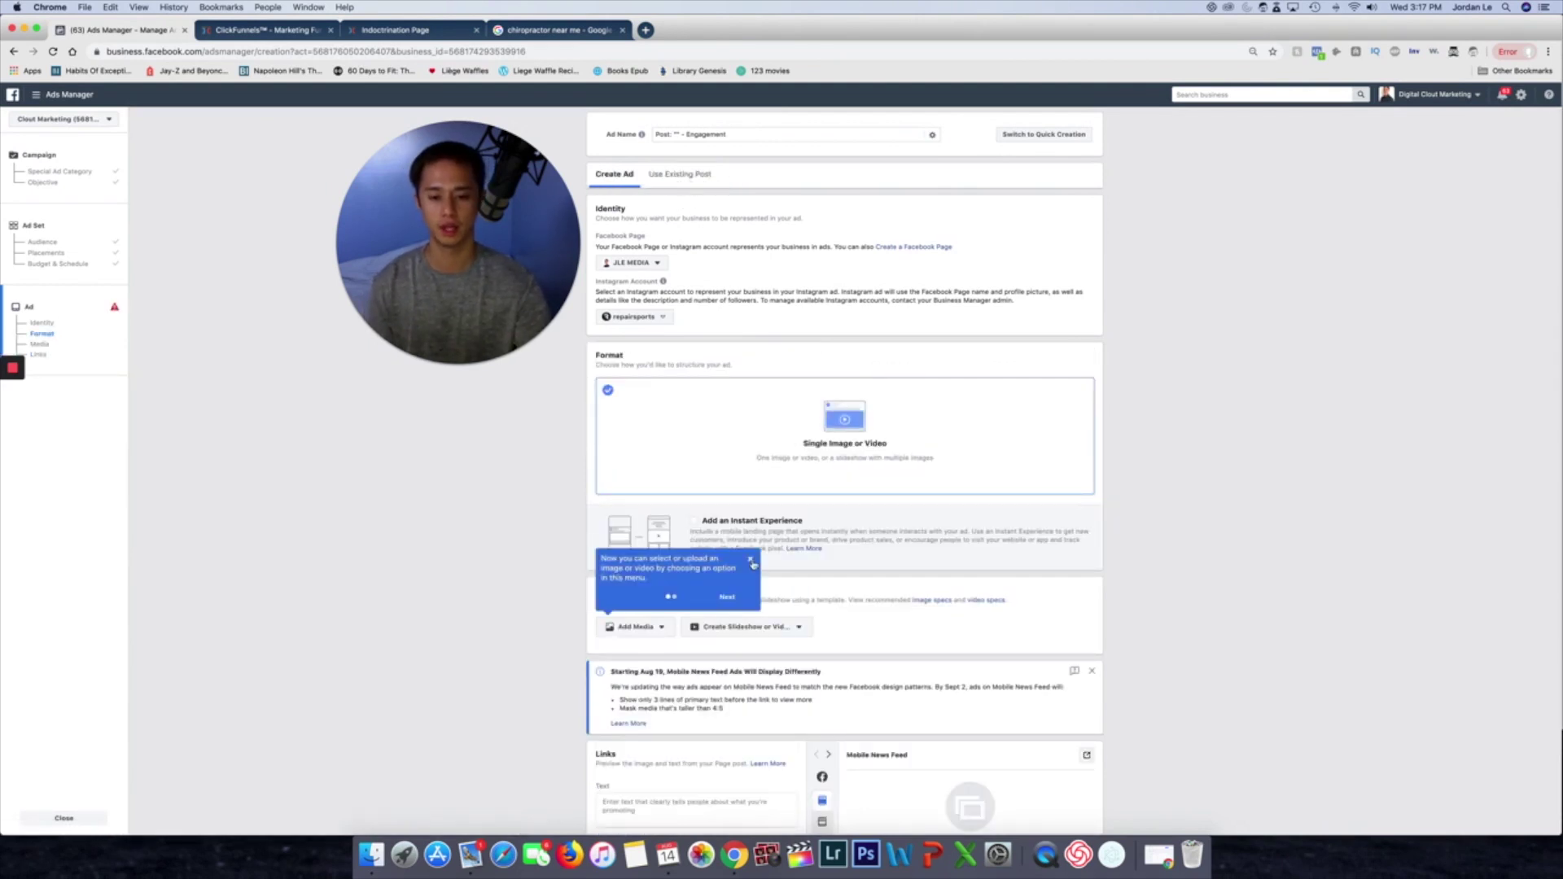
click(749, 559)
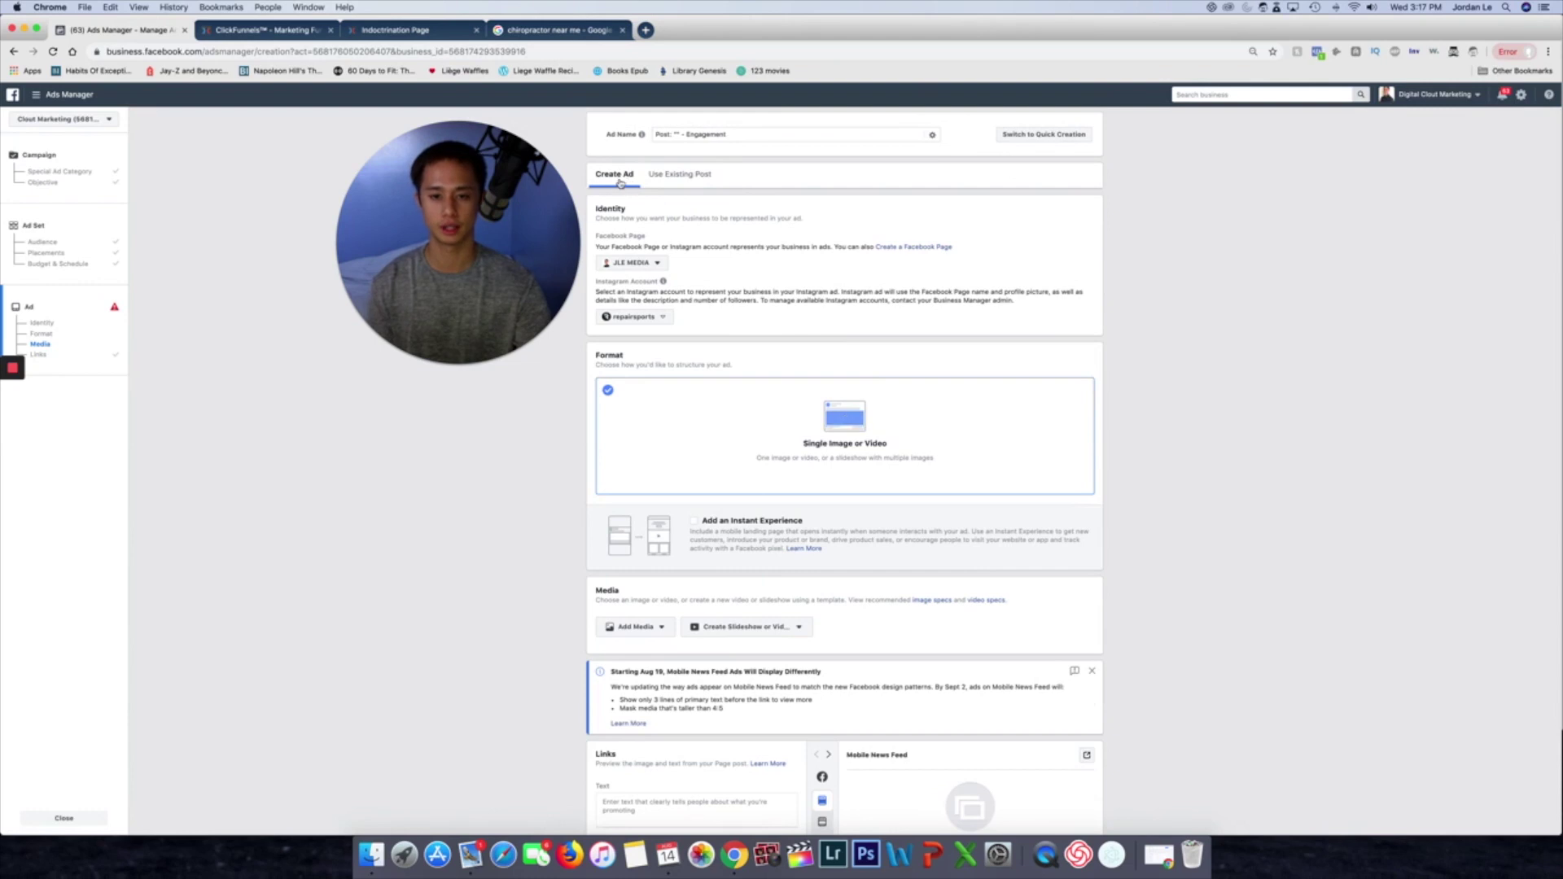
scroll(971, 527, down, 3)
scroll(972, 528, down, 2)
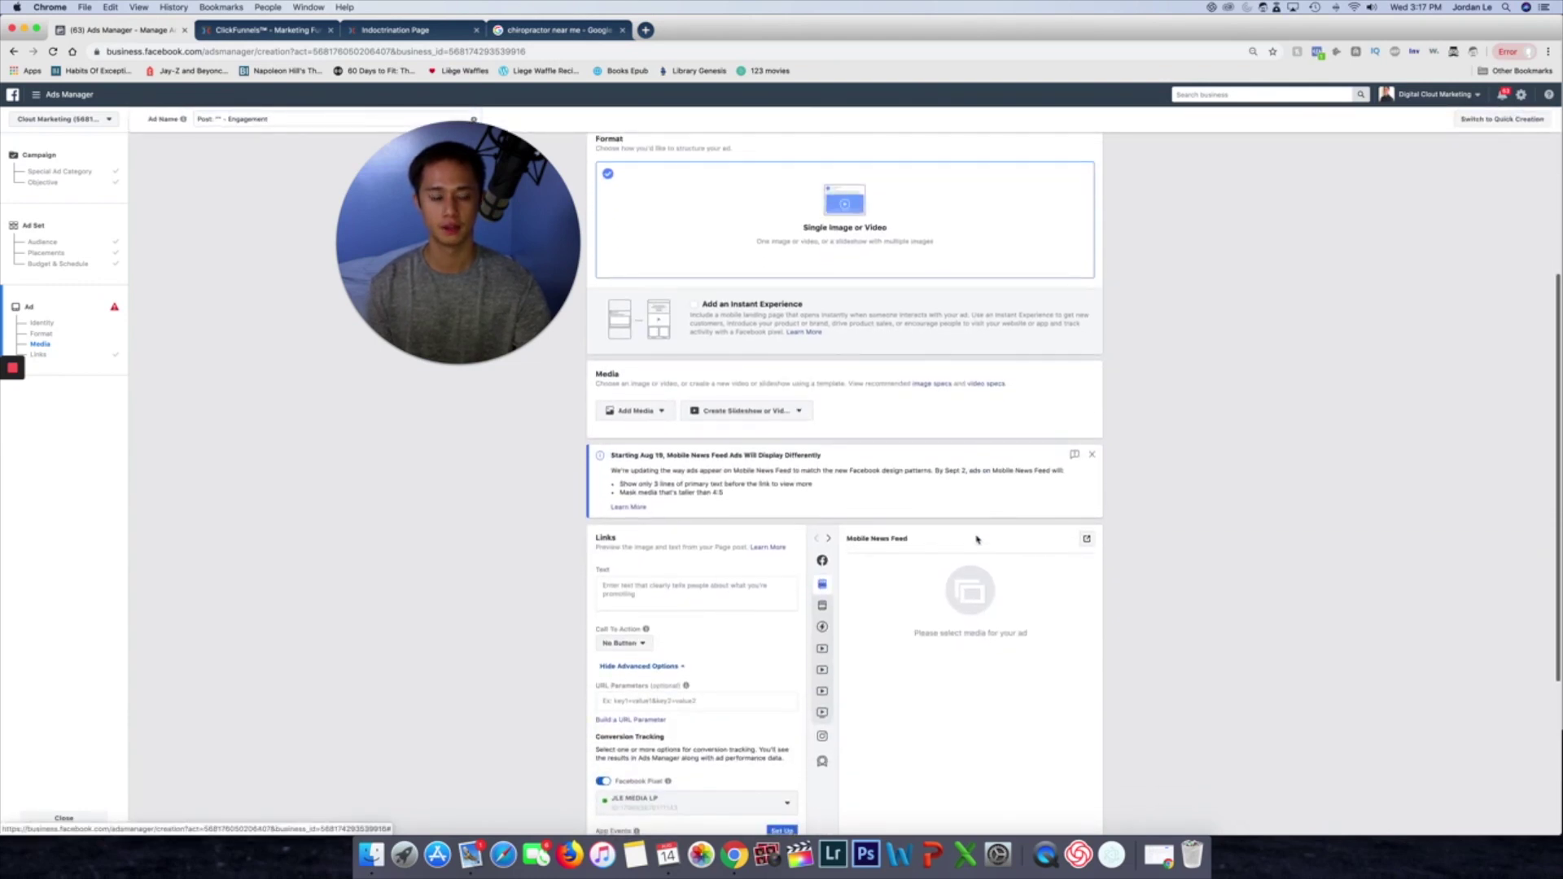
scroll(977, 537, up, 4)
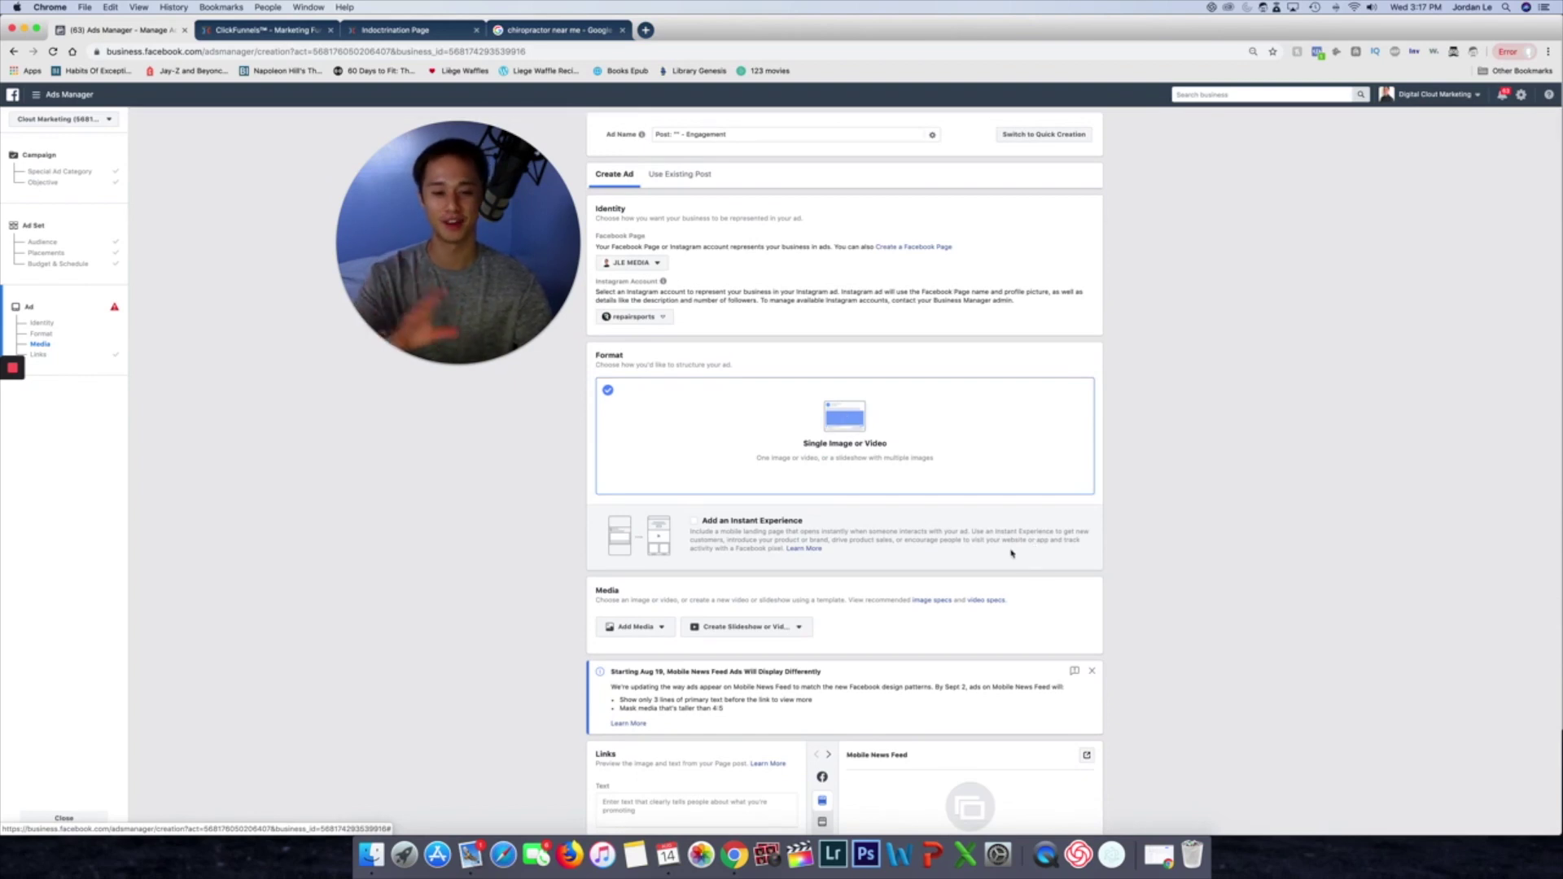
scroll(1012, 551, down, 2)
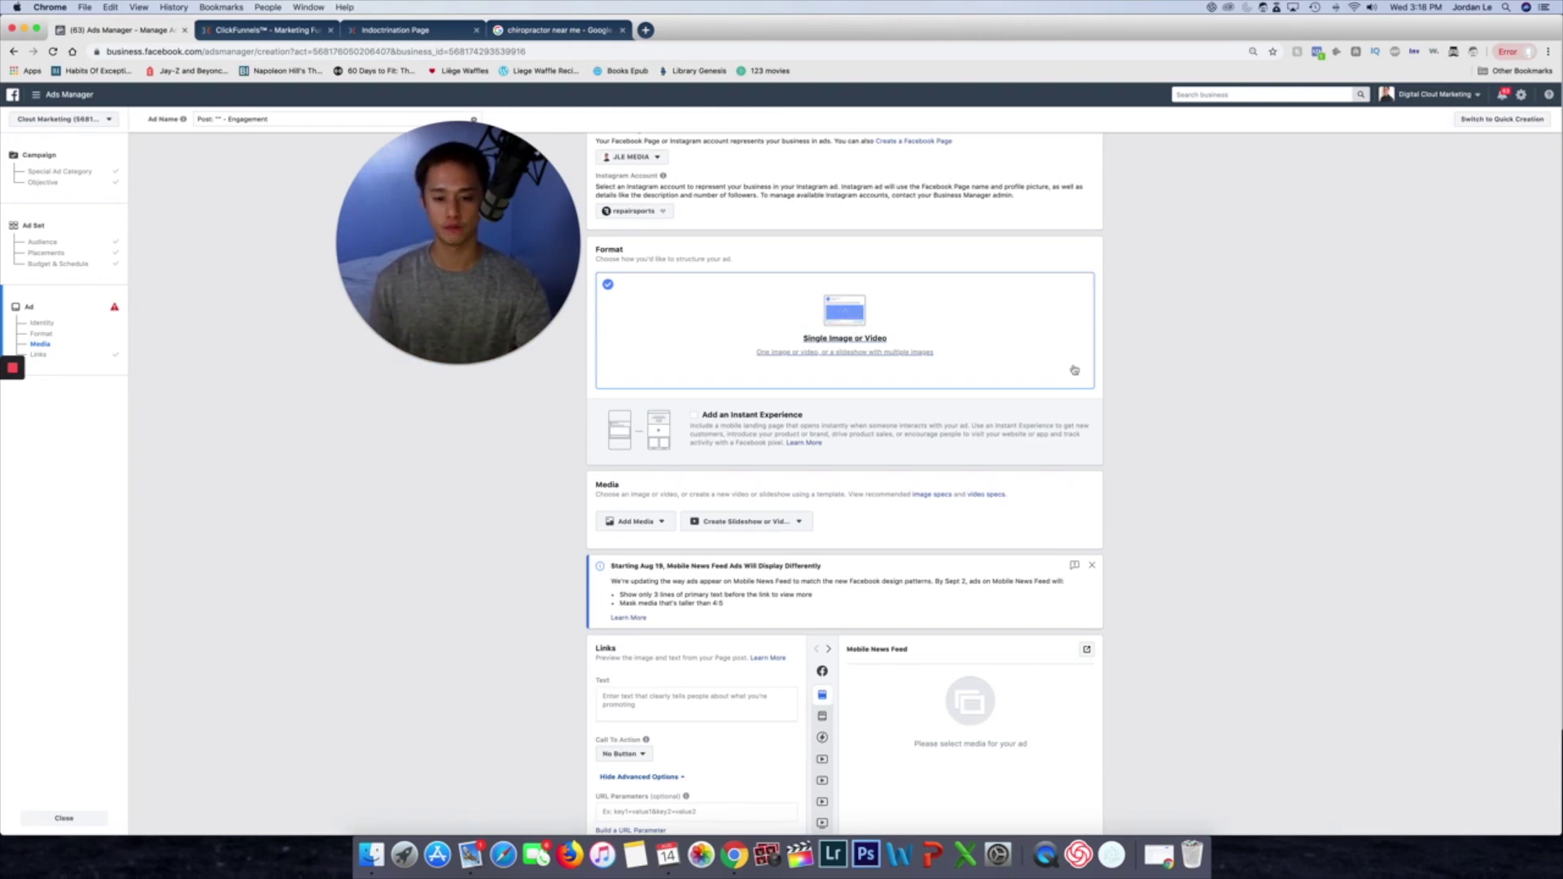
Step: Undo an accidental paste of address text in the ad's primary text
scroll(1075, 370, down, 3)
click(663, 541)
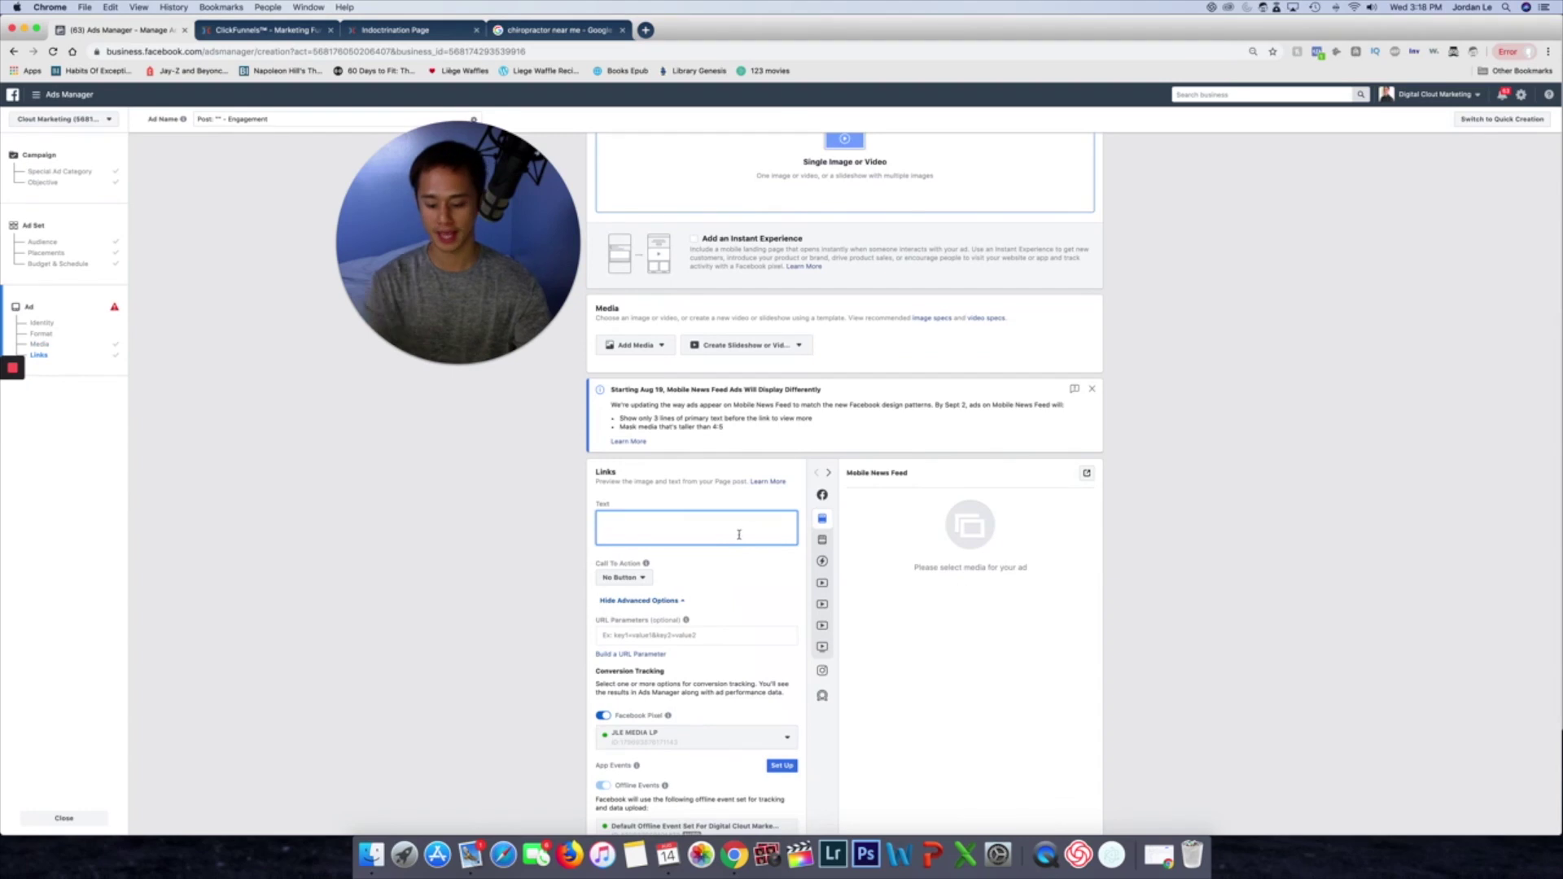
text(10231 Slater Ave)
key(super+z)
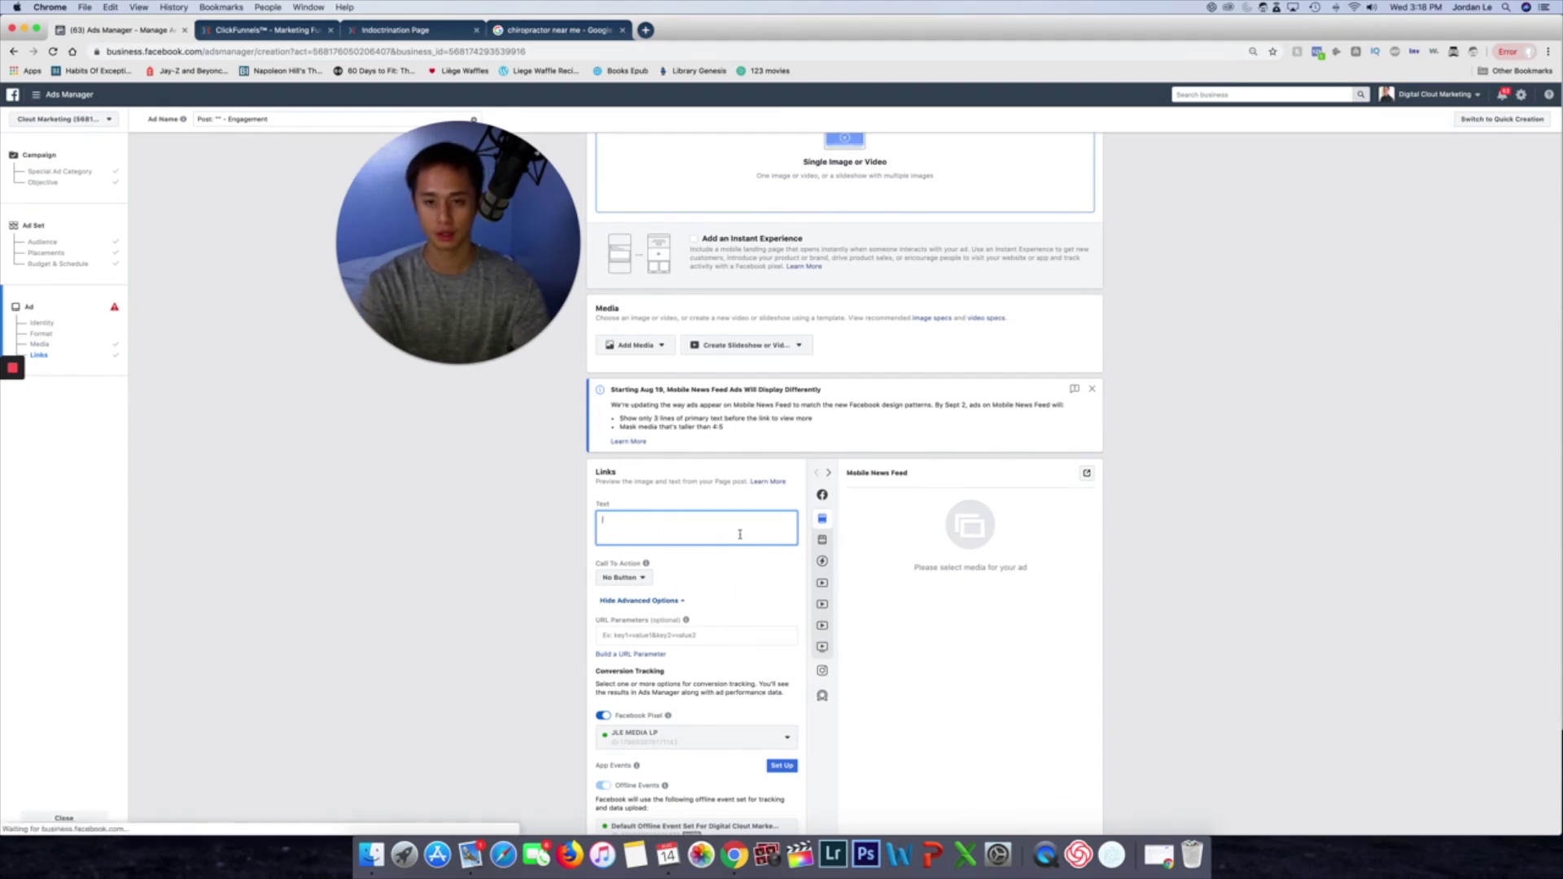
scroll(708, 538, down, 1)
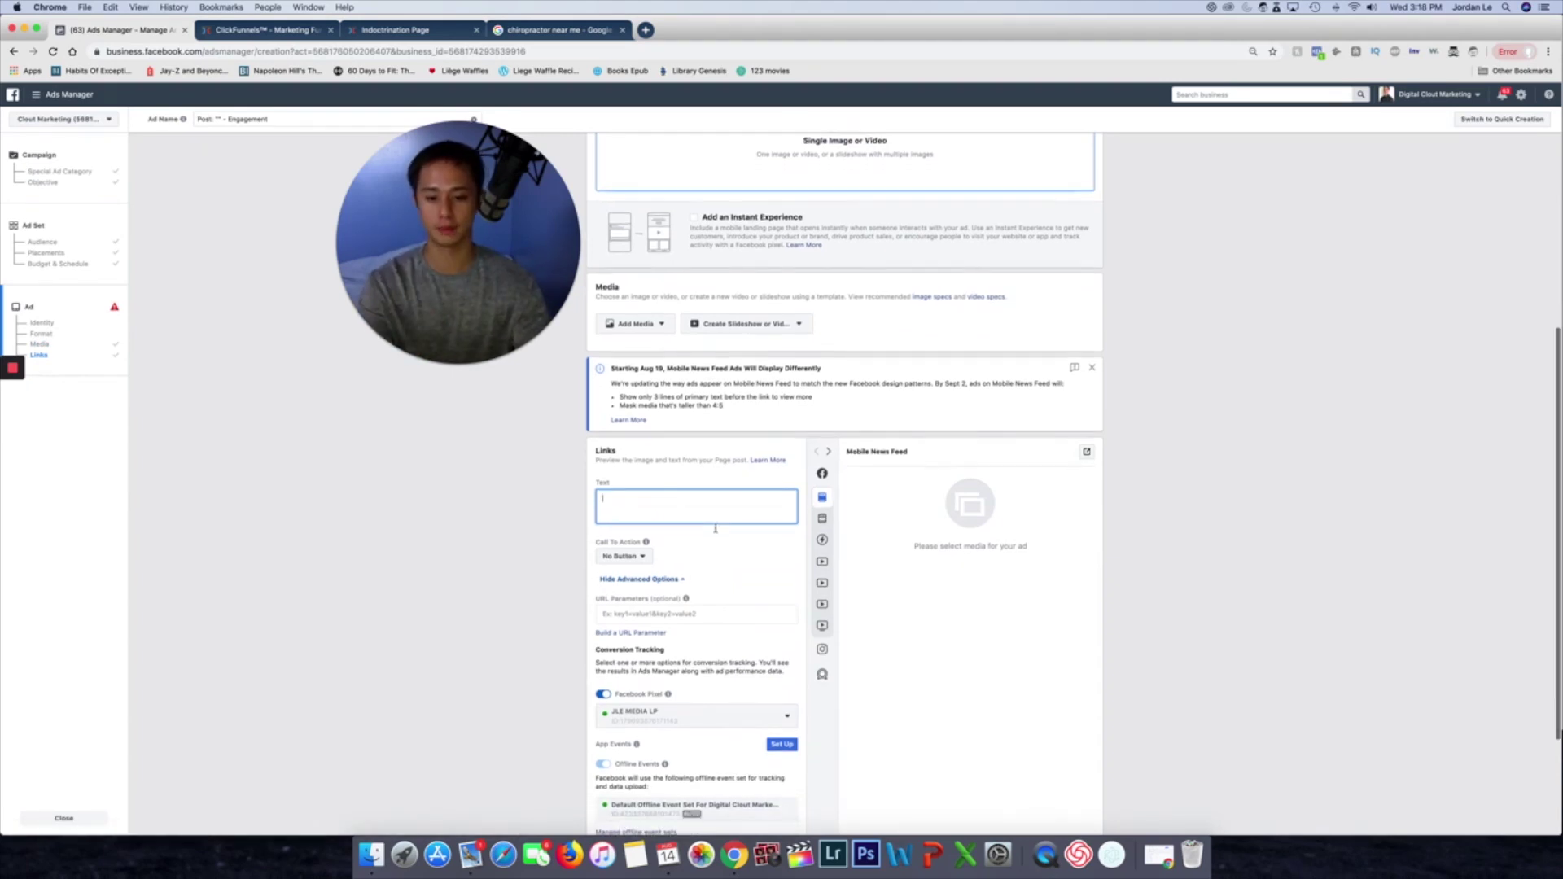
Step: Set the ad's call to action to Learn More
click(639, 552)
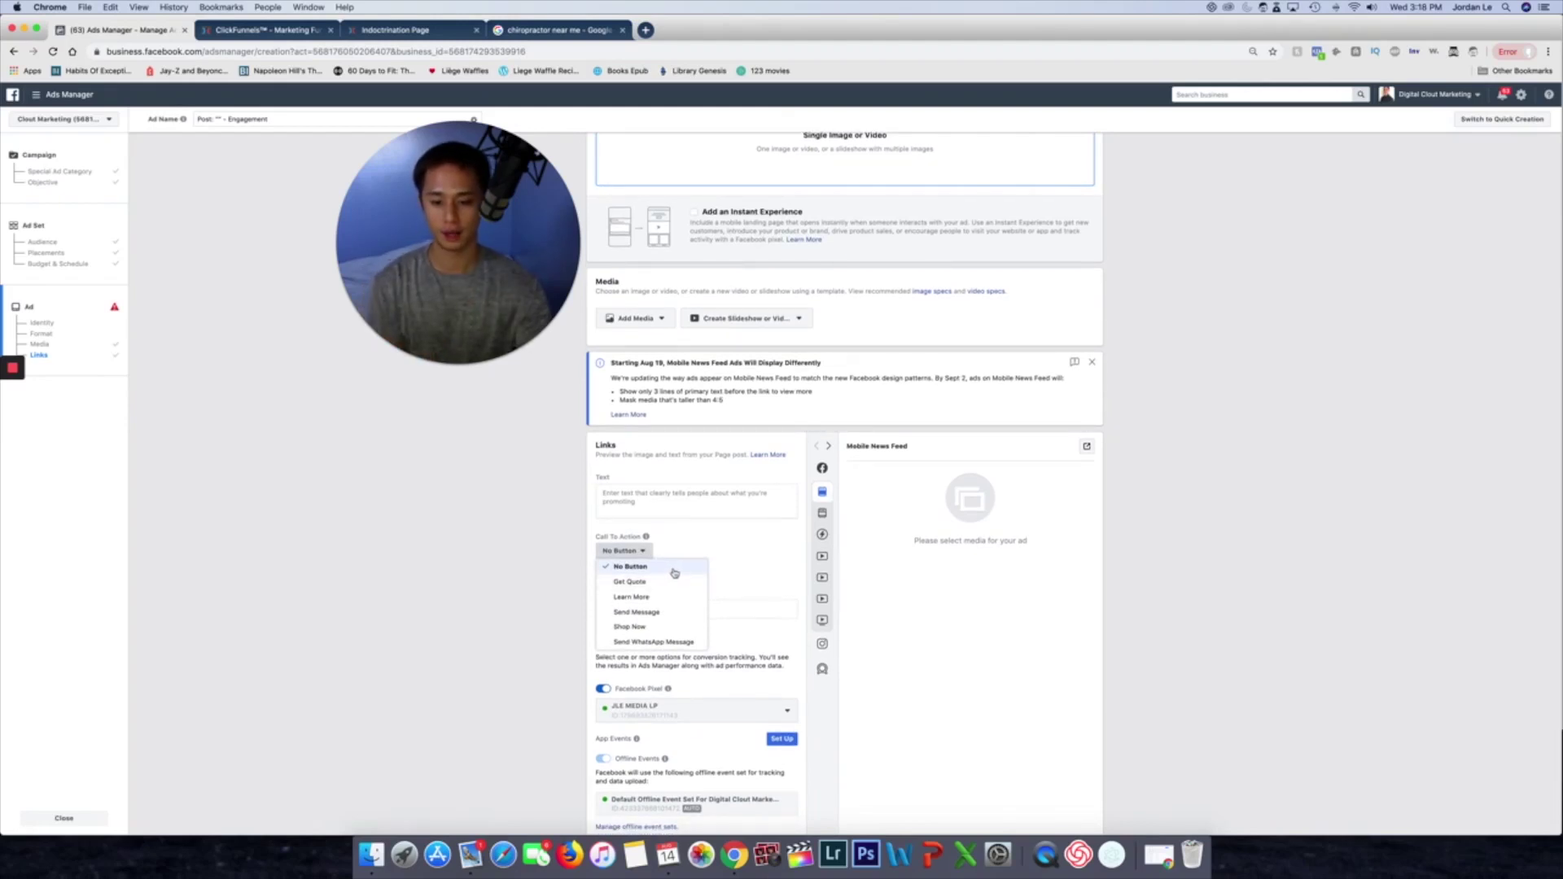
scroll(674, 573, down, 3)
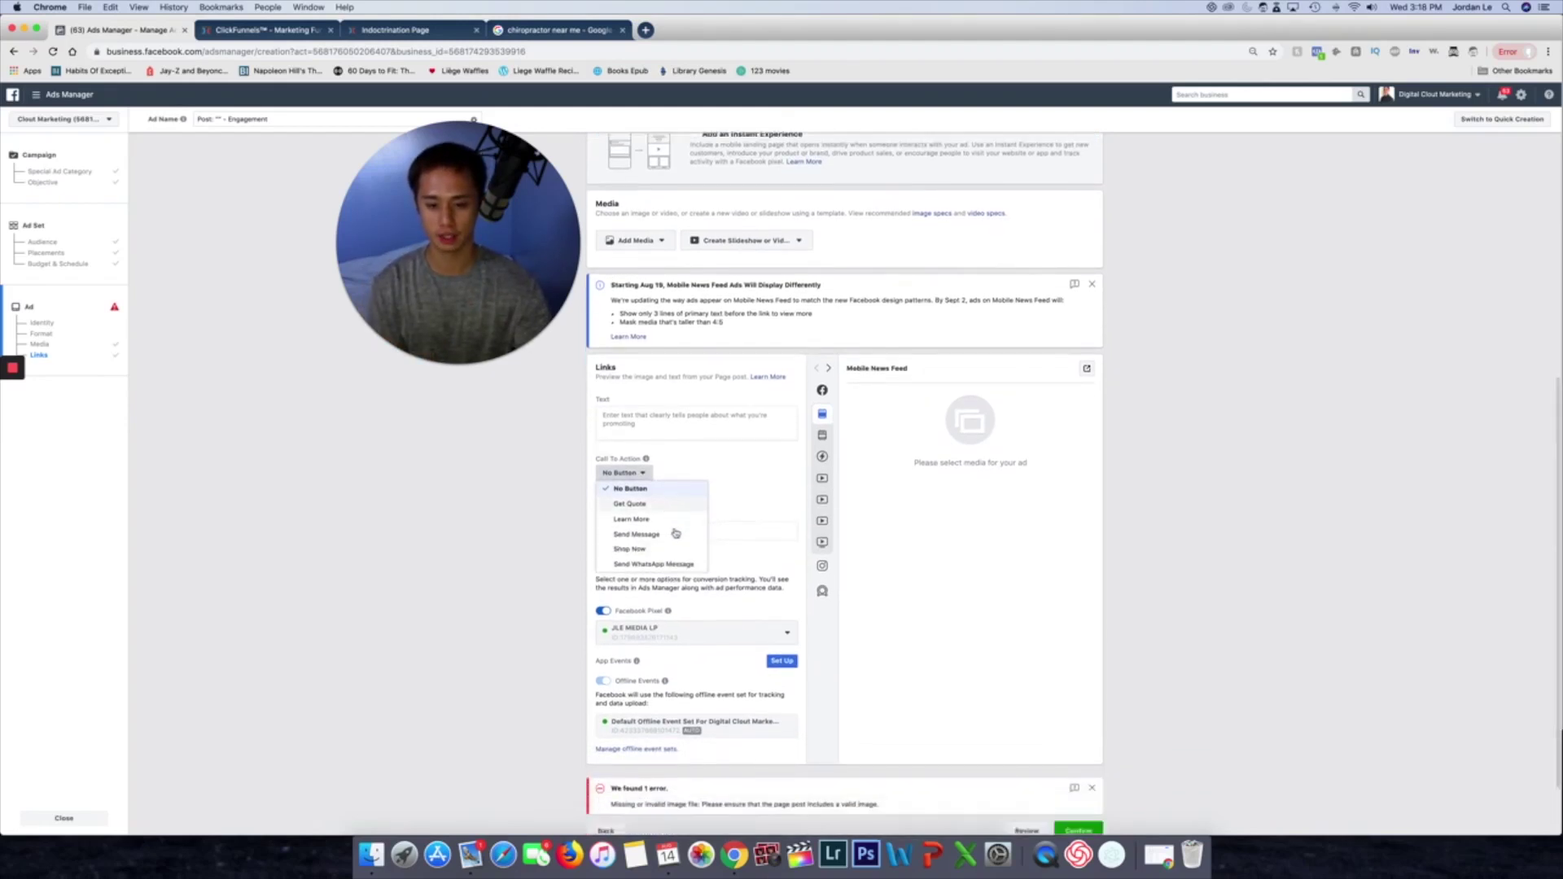
scroll(675, 534, up, 2)
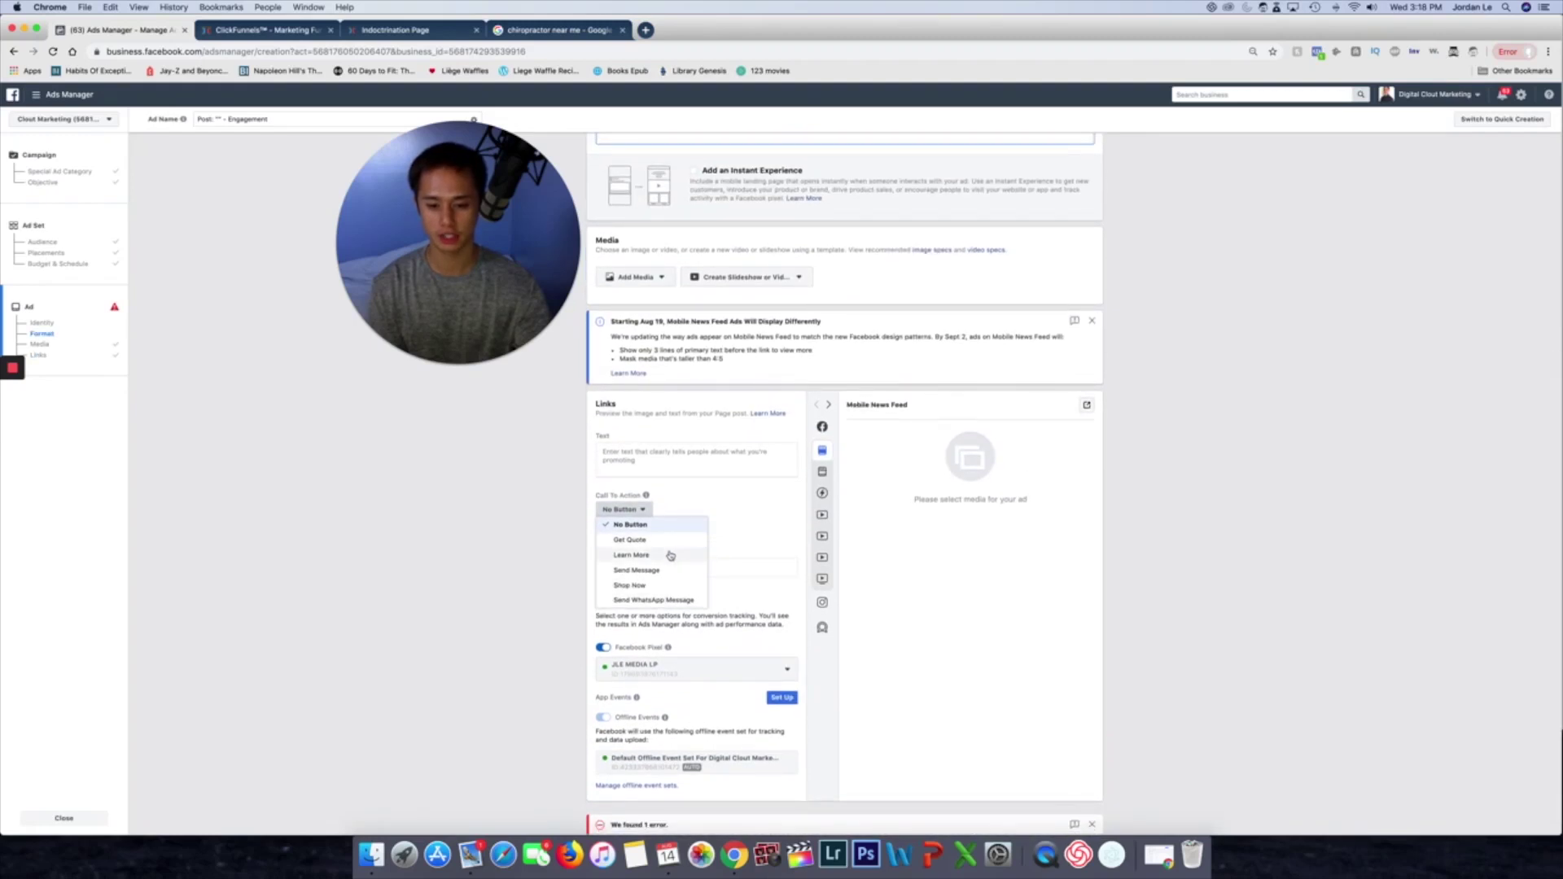
click(670, 555)
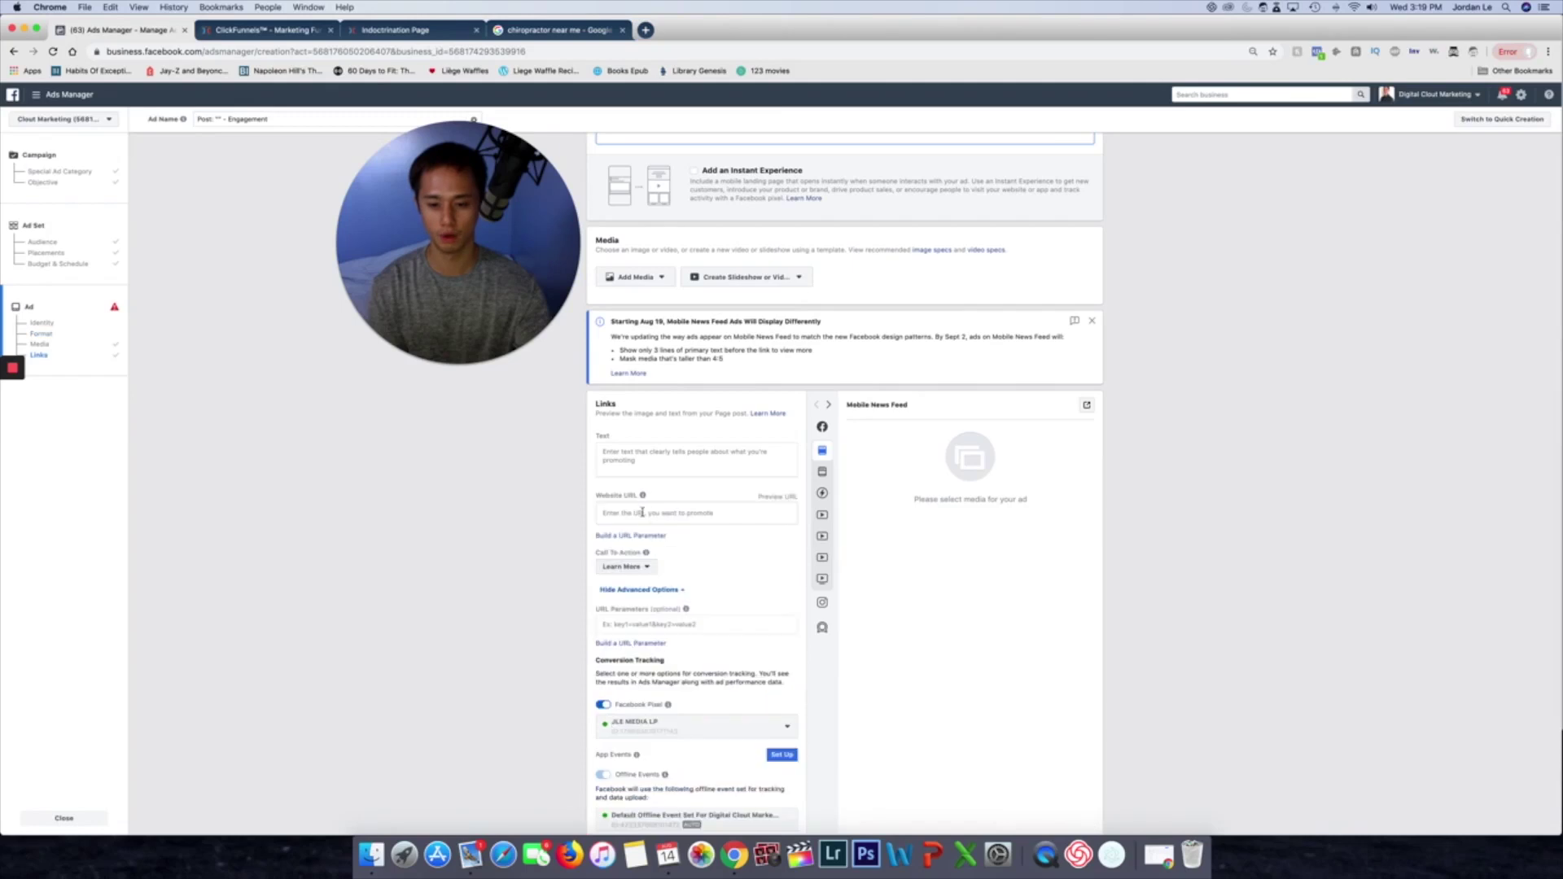
click(645, 569)
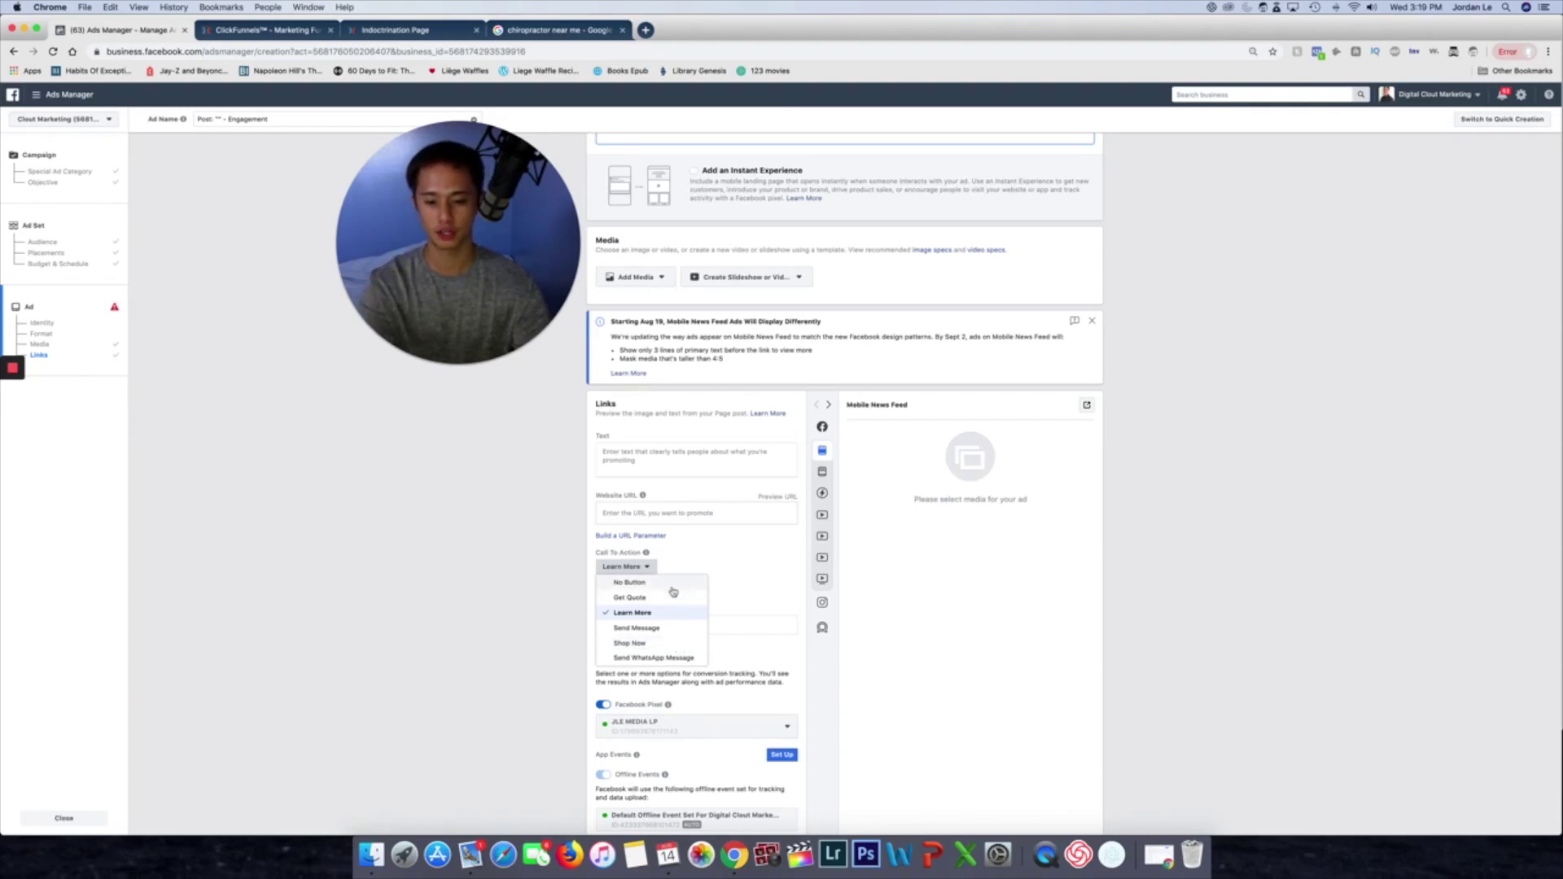
click(651, 613)
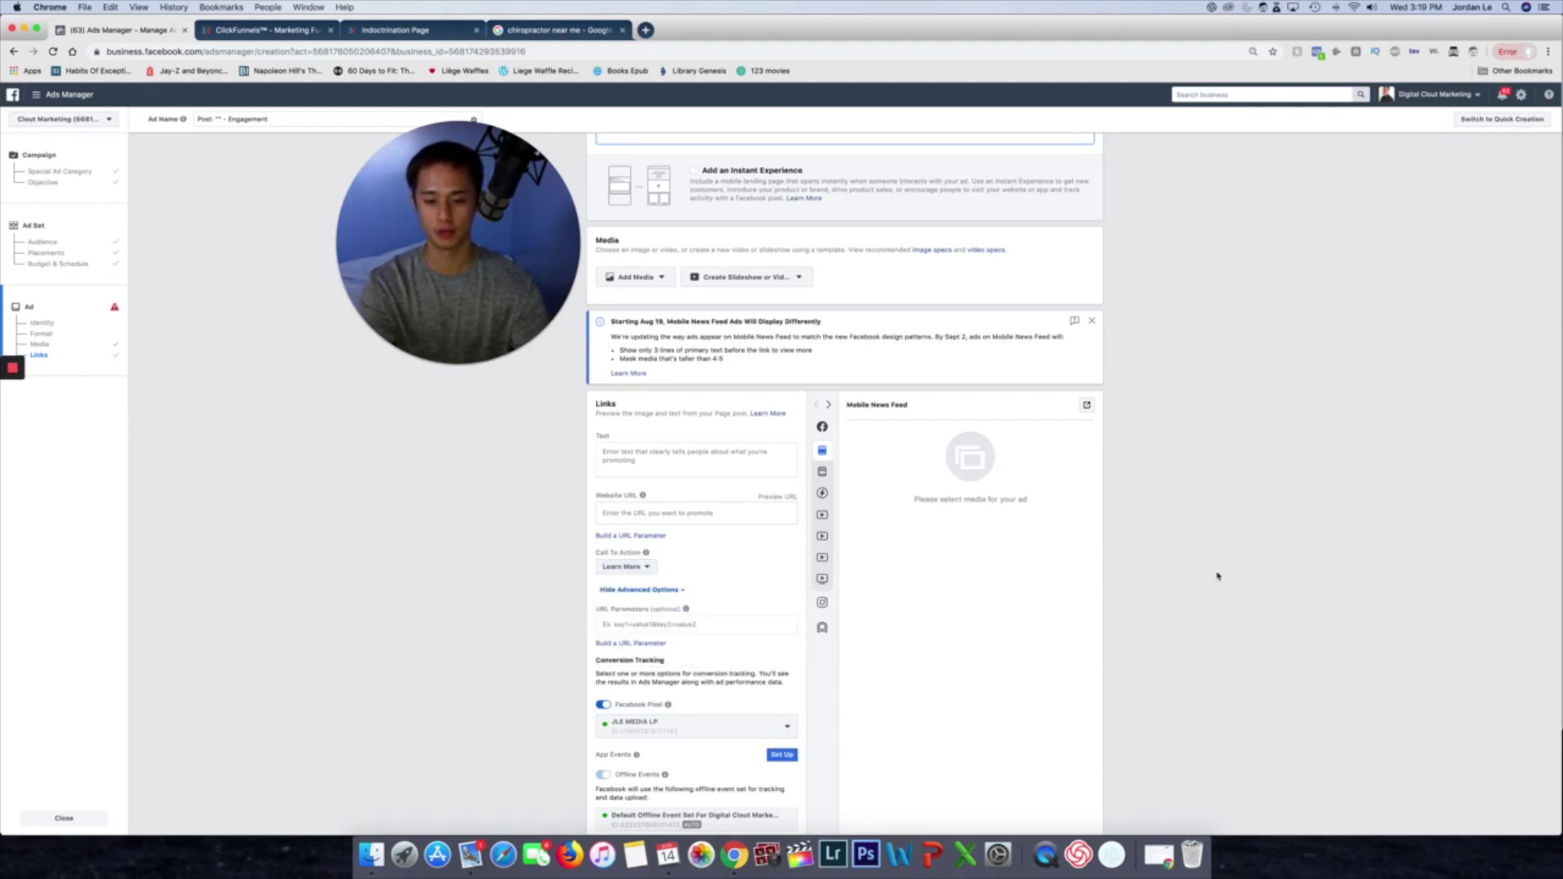
click(692, 462)
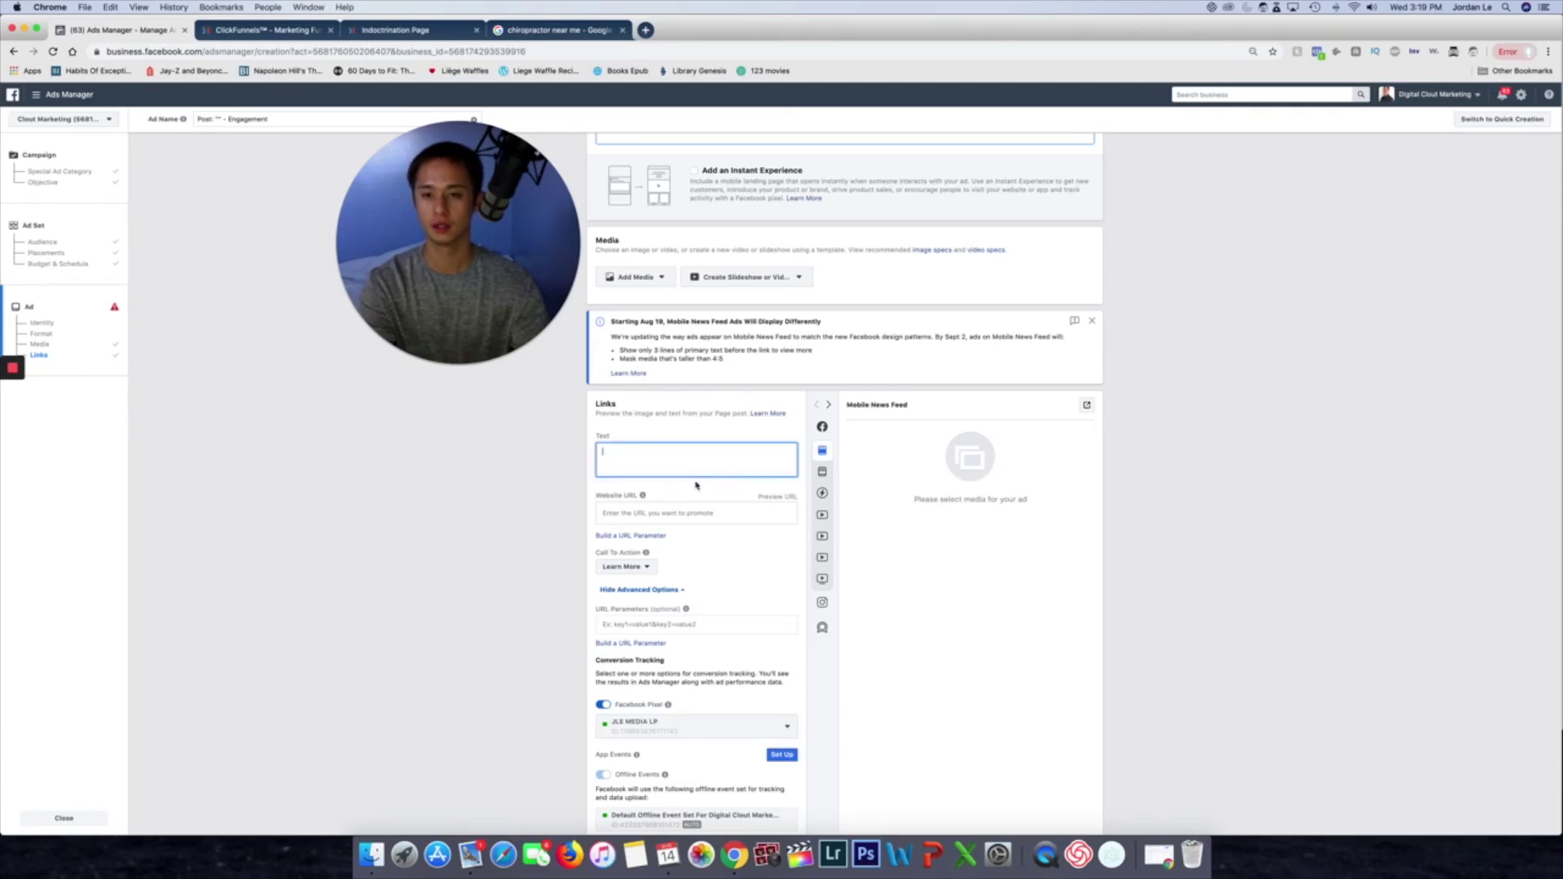
Step: Paste the ClickFunnels voucher offer into the primary text, with Hey Orange County! on its own line
click(408, 33)
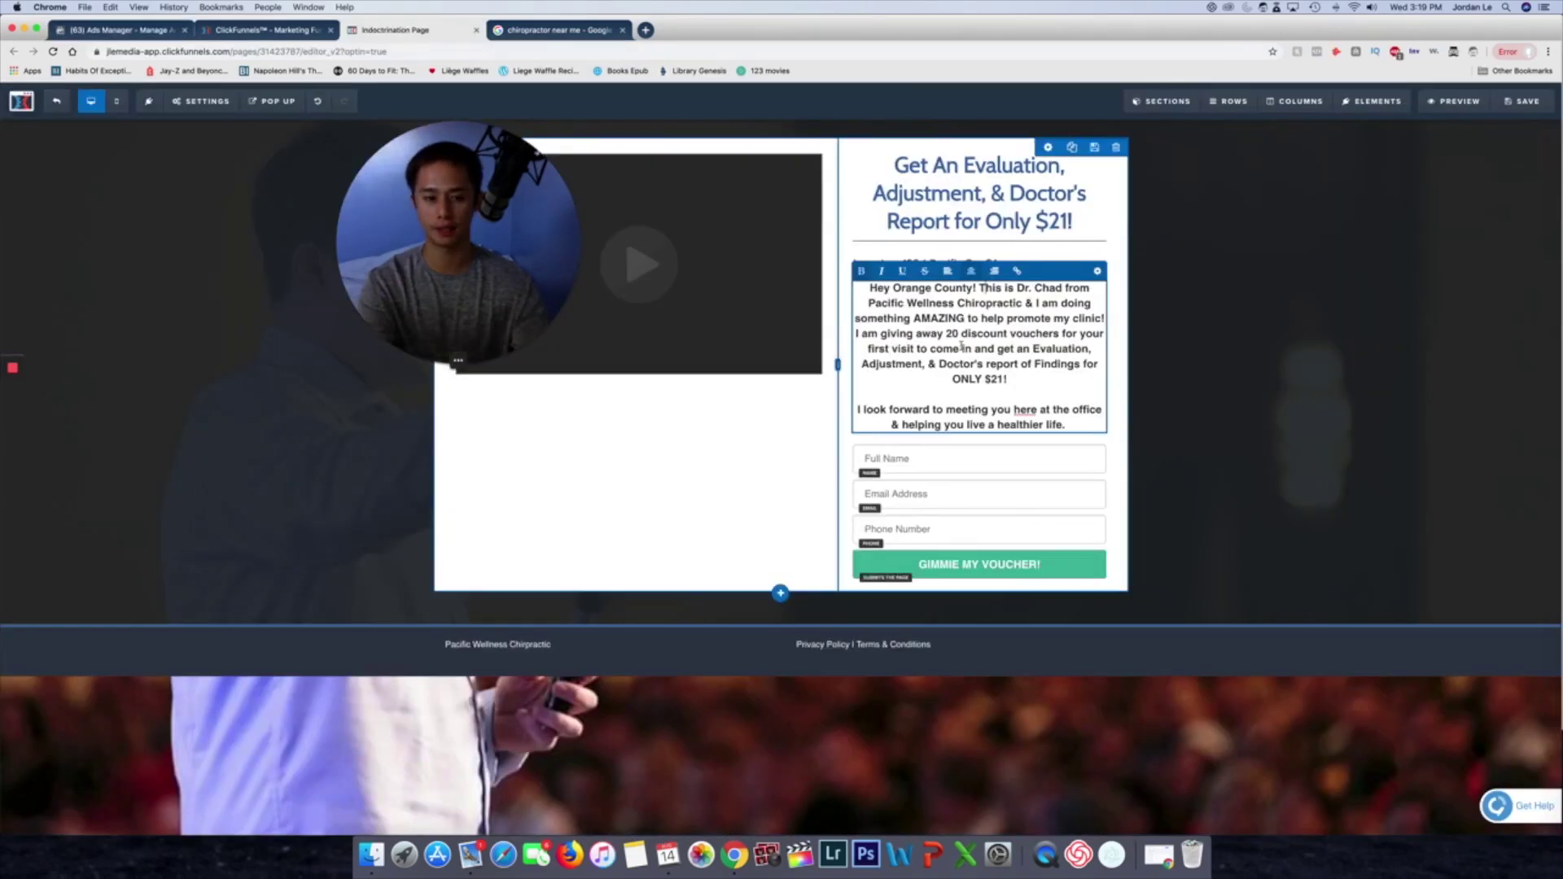
key(super+a)
click(110, 36)
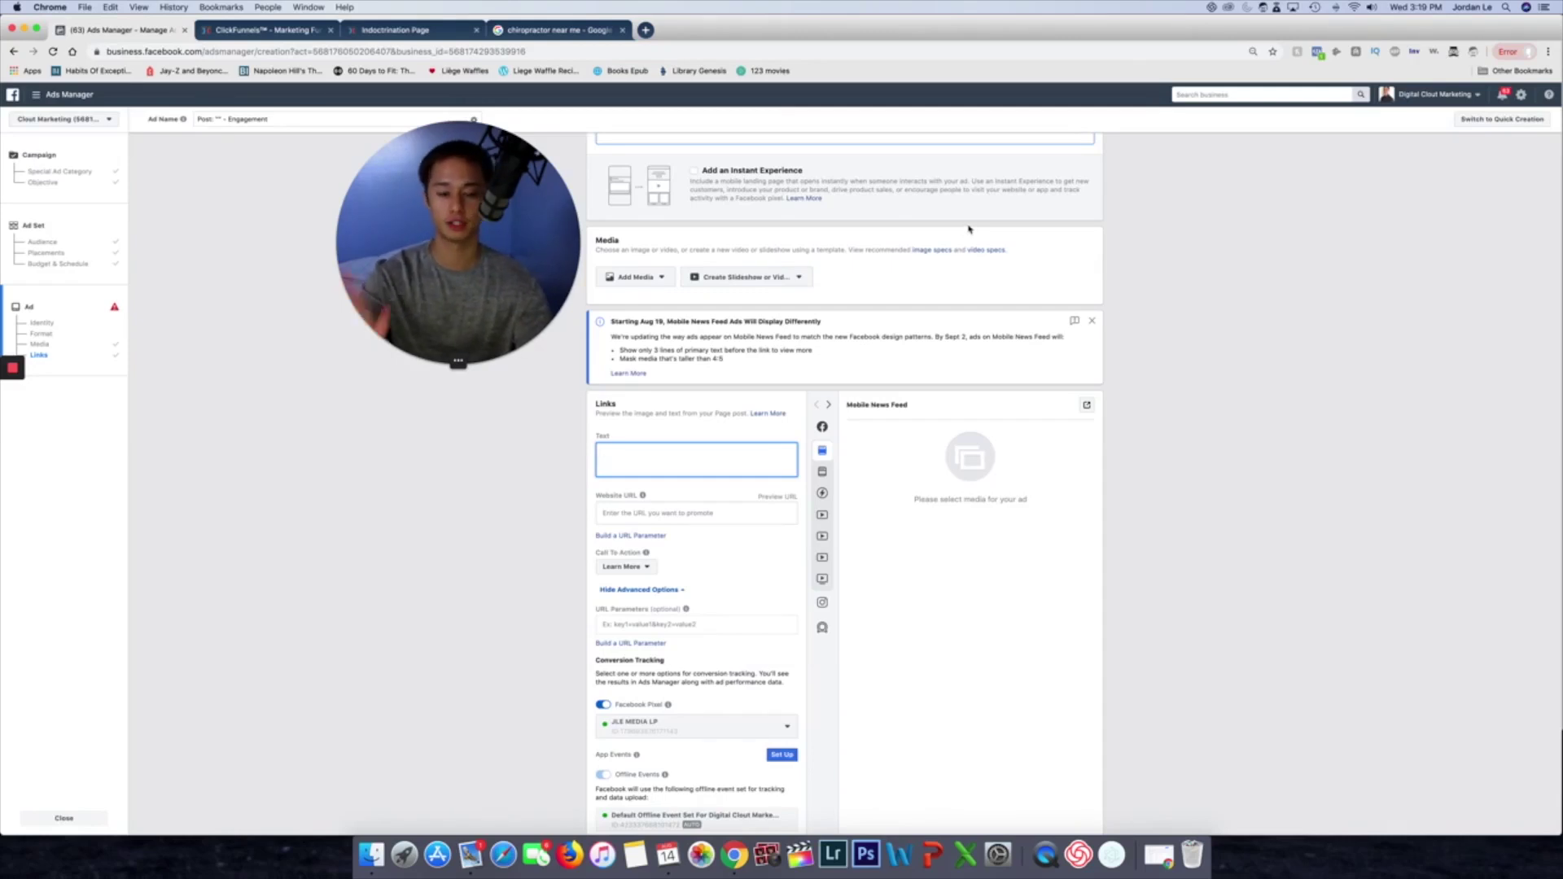
text(Hey Orange County! This is Dr. Chad from Pacific Wellness Chiropractic & I am doing something AMAZING to help promote my clinic! I am giving away 20 discount vouchers for your first visit to come in and get an Evaluation, Adjustment, & Doctor's report of Findings for ONLY $21!!  I look forward to meeting you here at the office & helping you live a healthier life.)
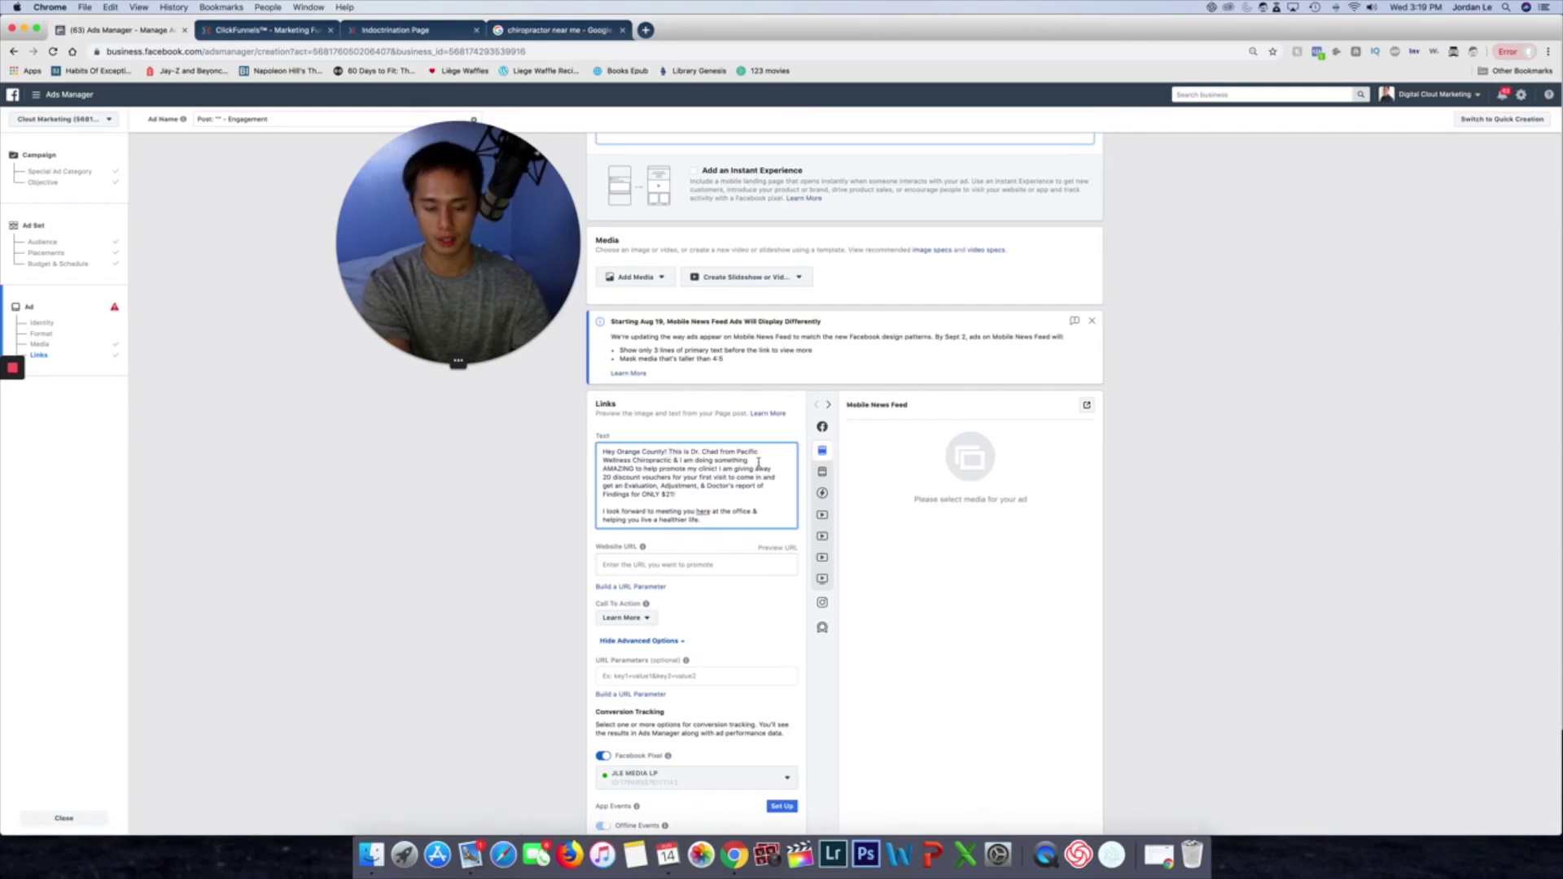
click(669, 452)
key(Return)
key(Return)
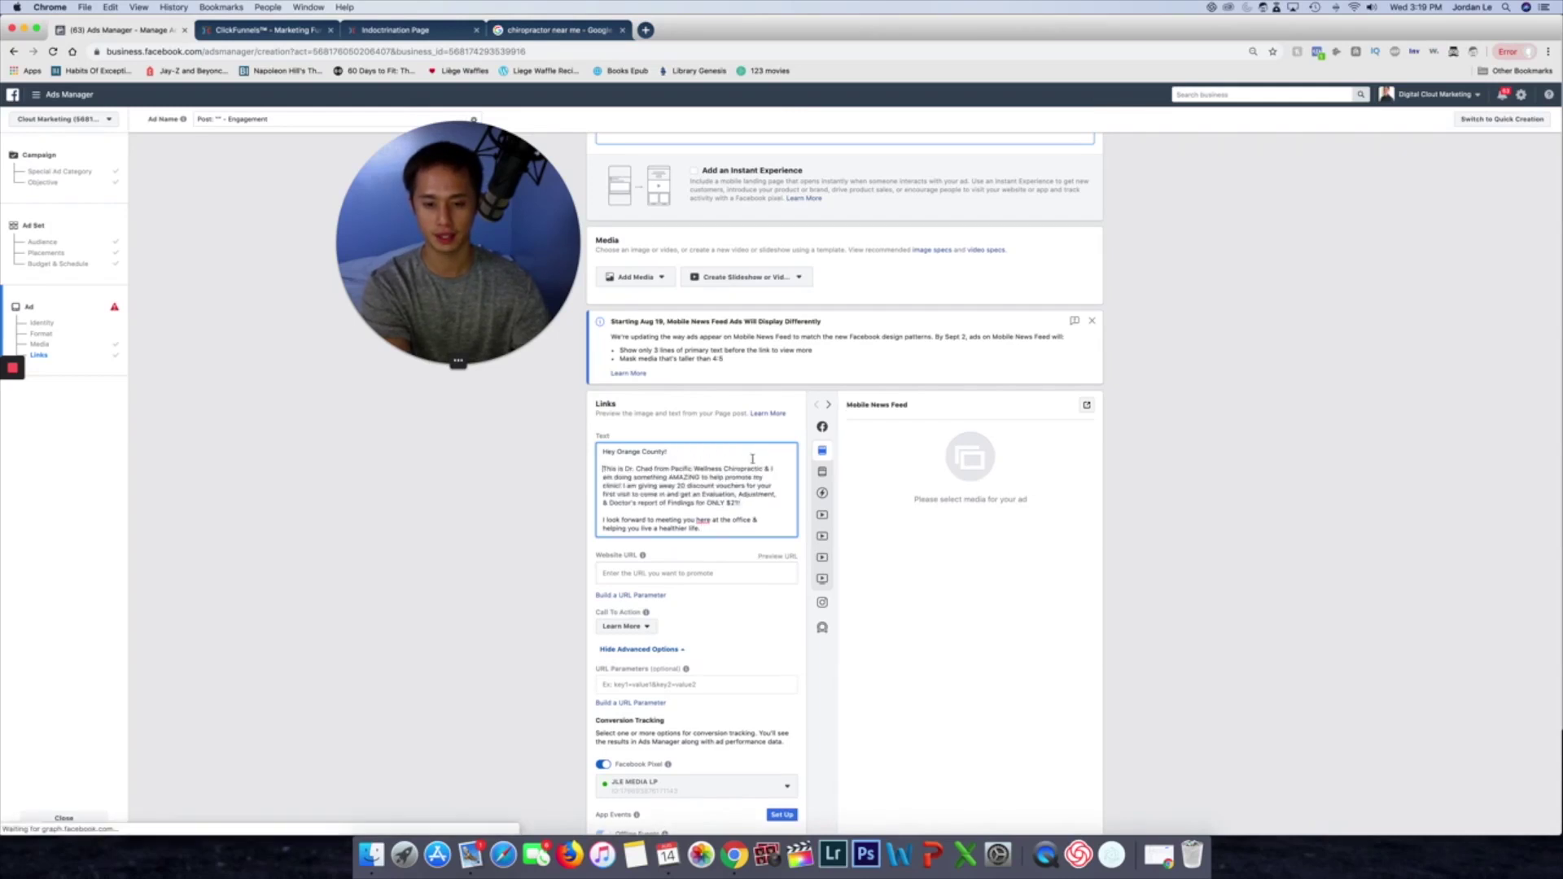
click(691, 453)
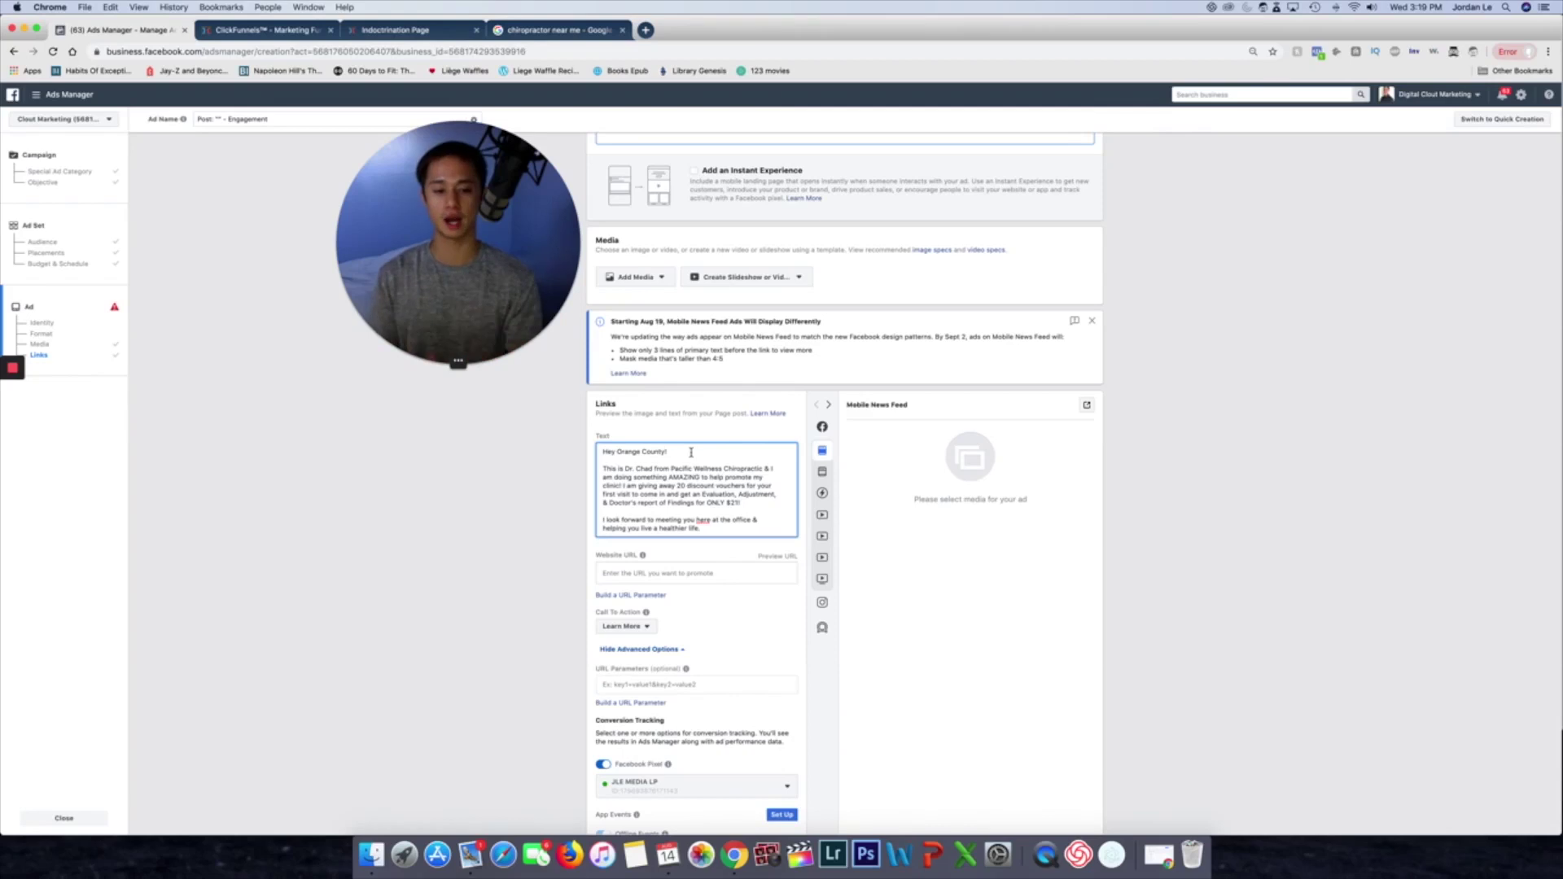
scroll(906, 539, up, 3)
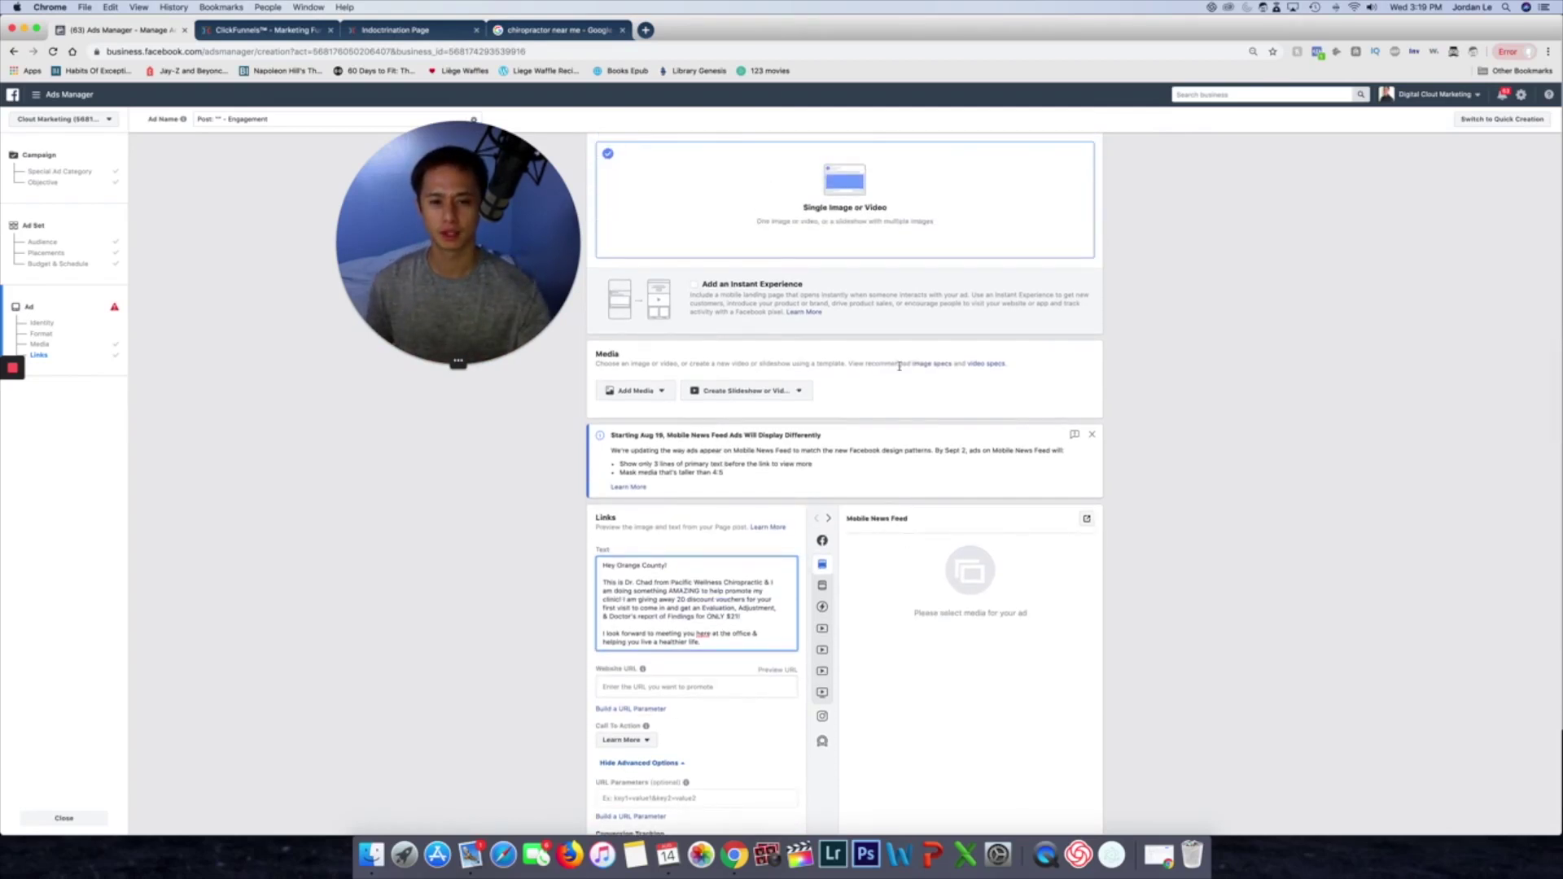
Step: Search Google Images for 'chiropractor' and preview the first photo
key(cmd+t)
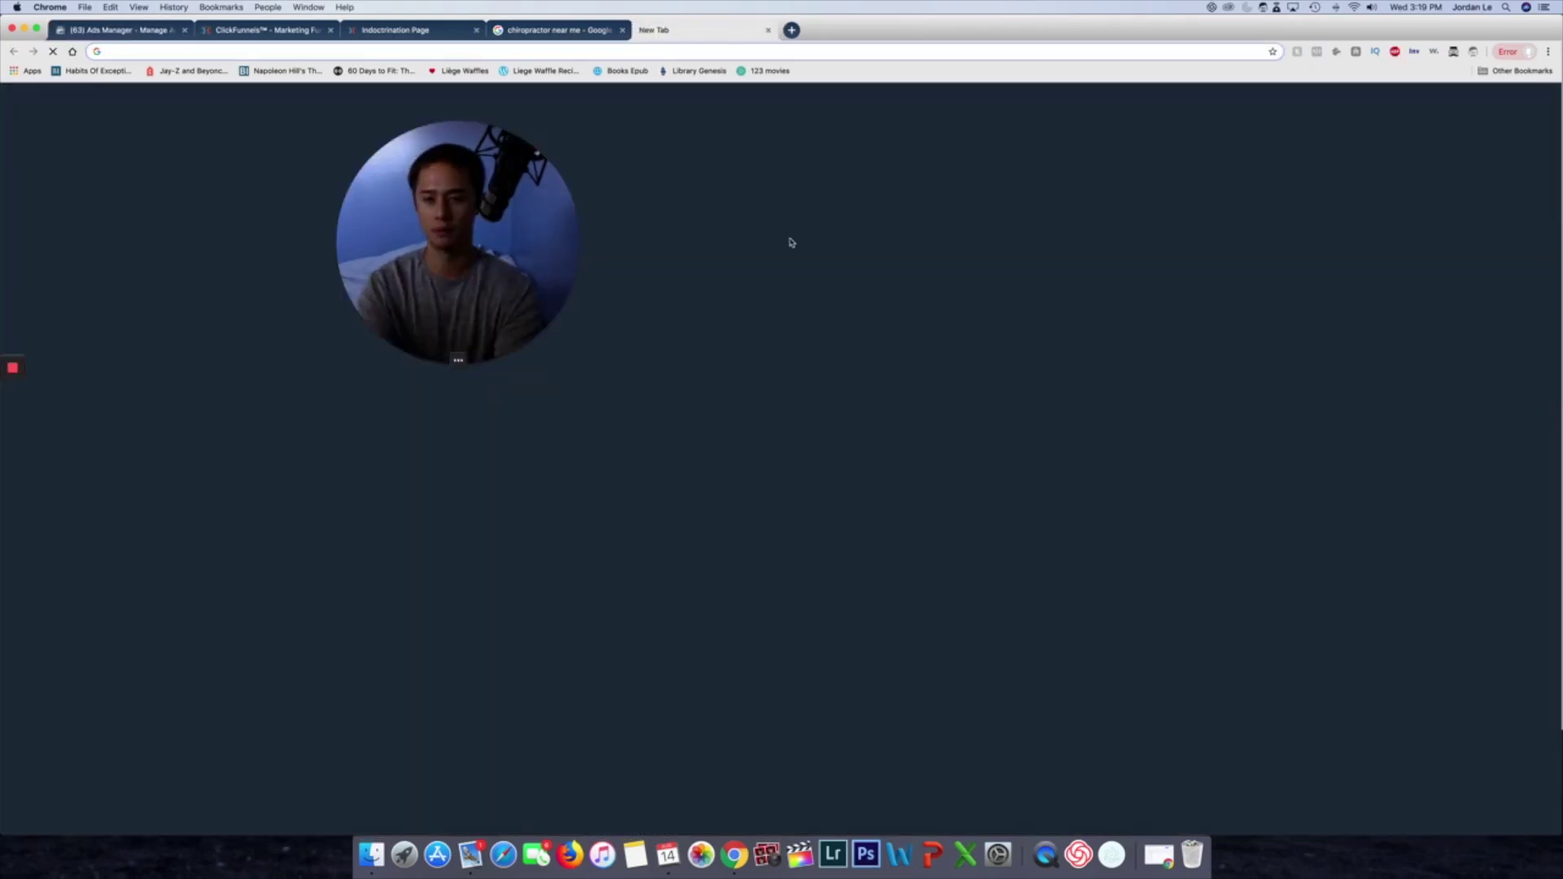
text(chiropractor)
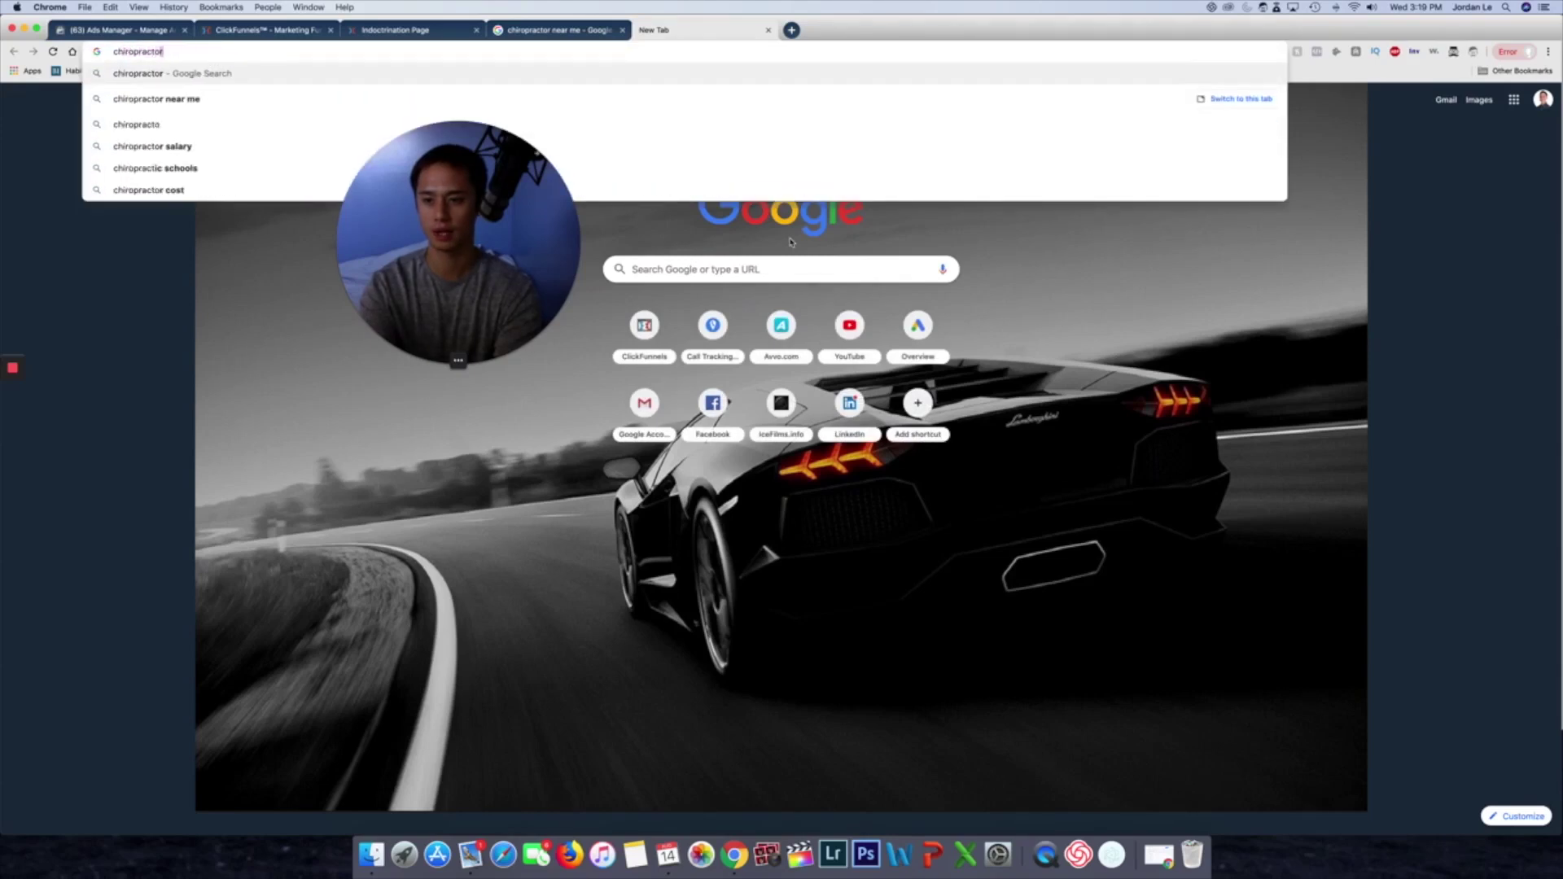
key(Return)
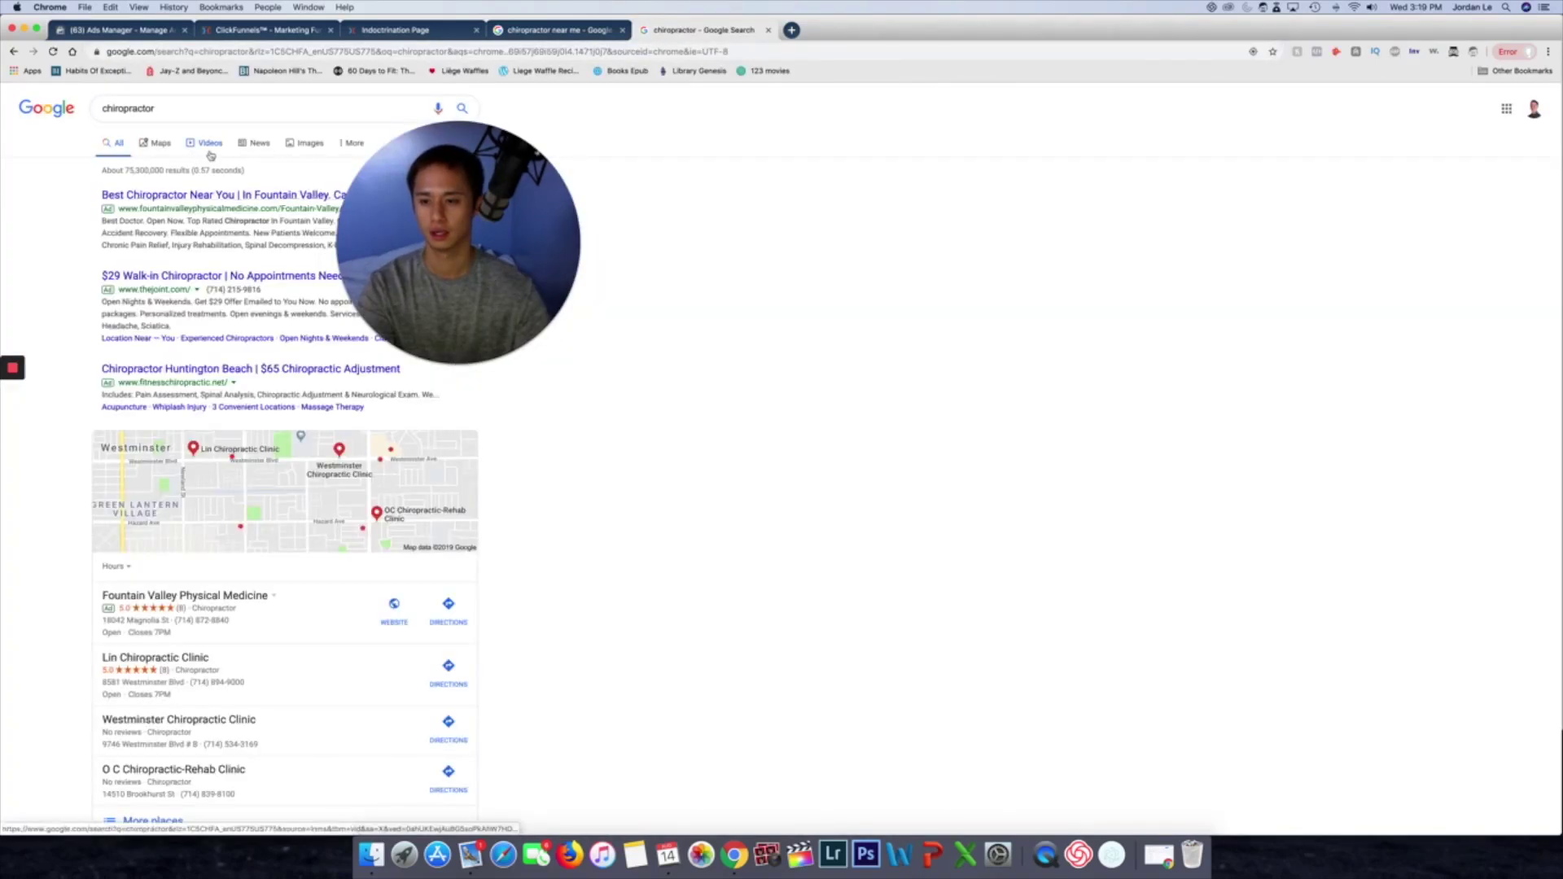
click(305, 144)
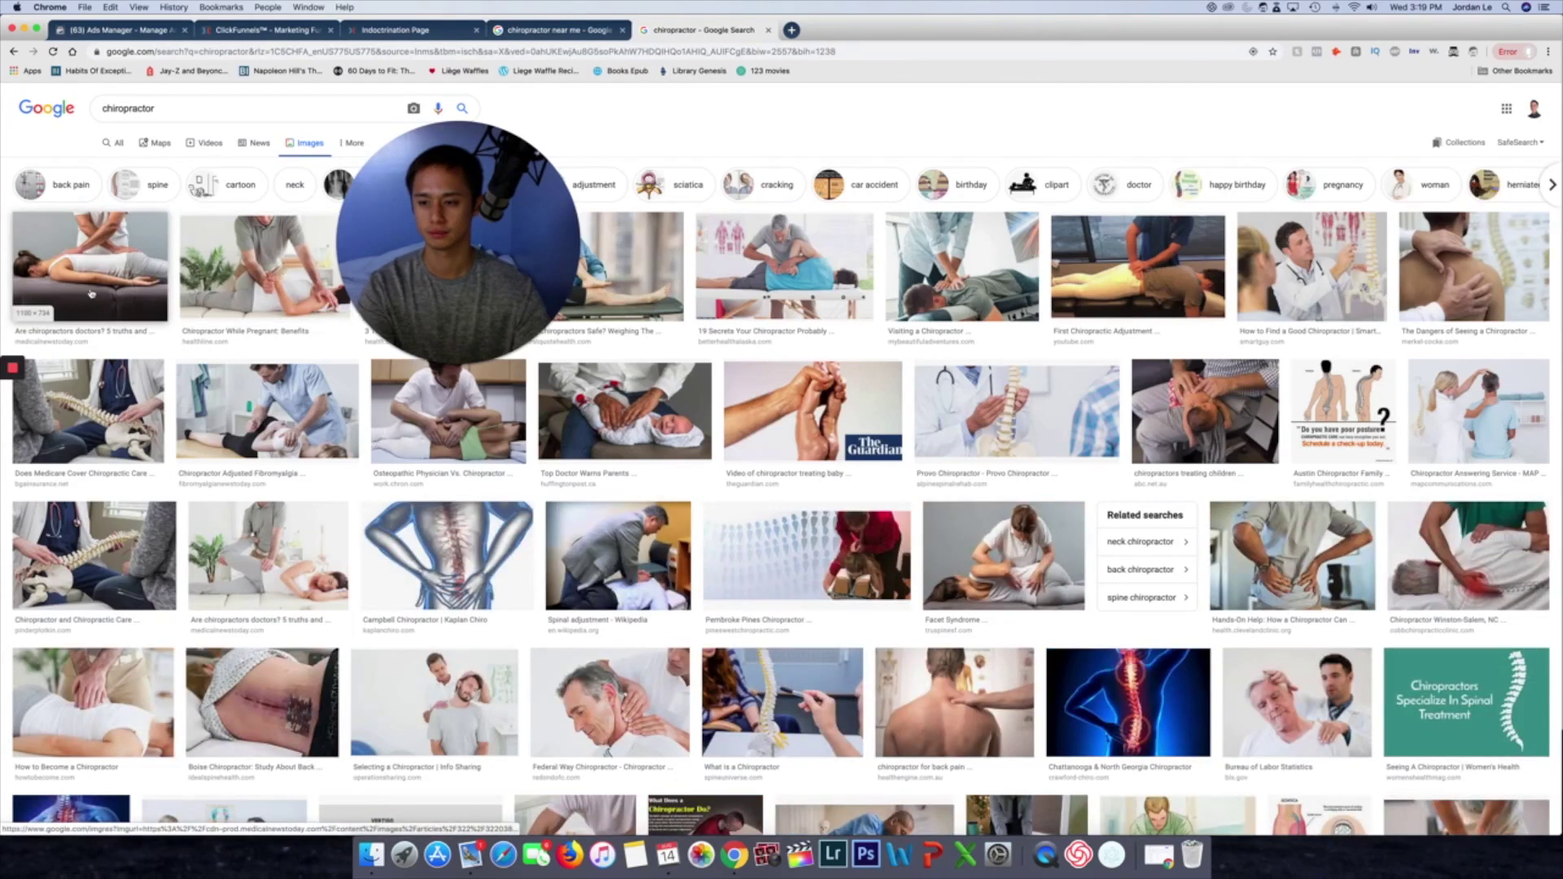
click(92, 293)
Step: Save the chiropractor preview photo to the desktop as a JPG
drag(1181, 35, 825, 35)
key(super+Tab)
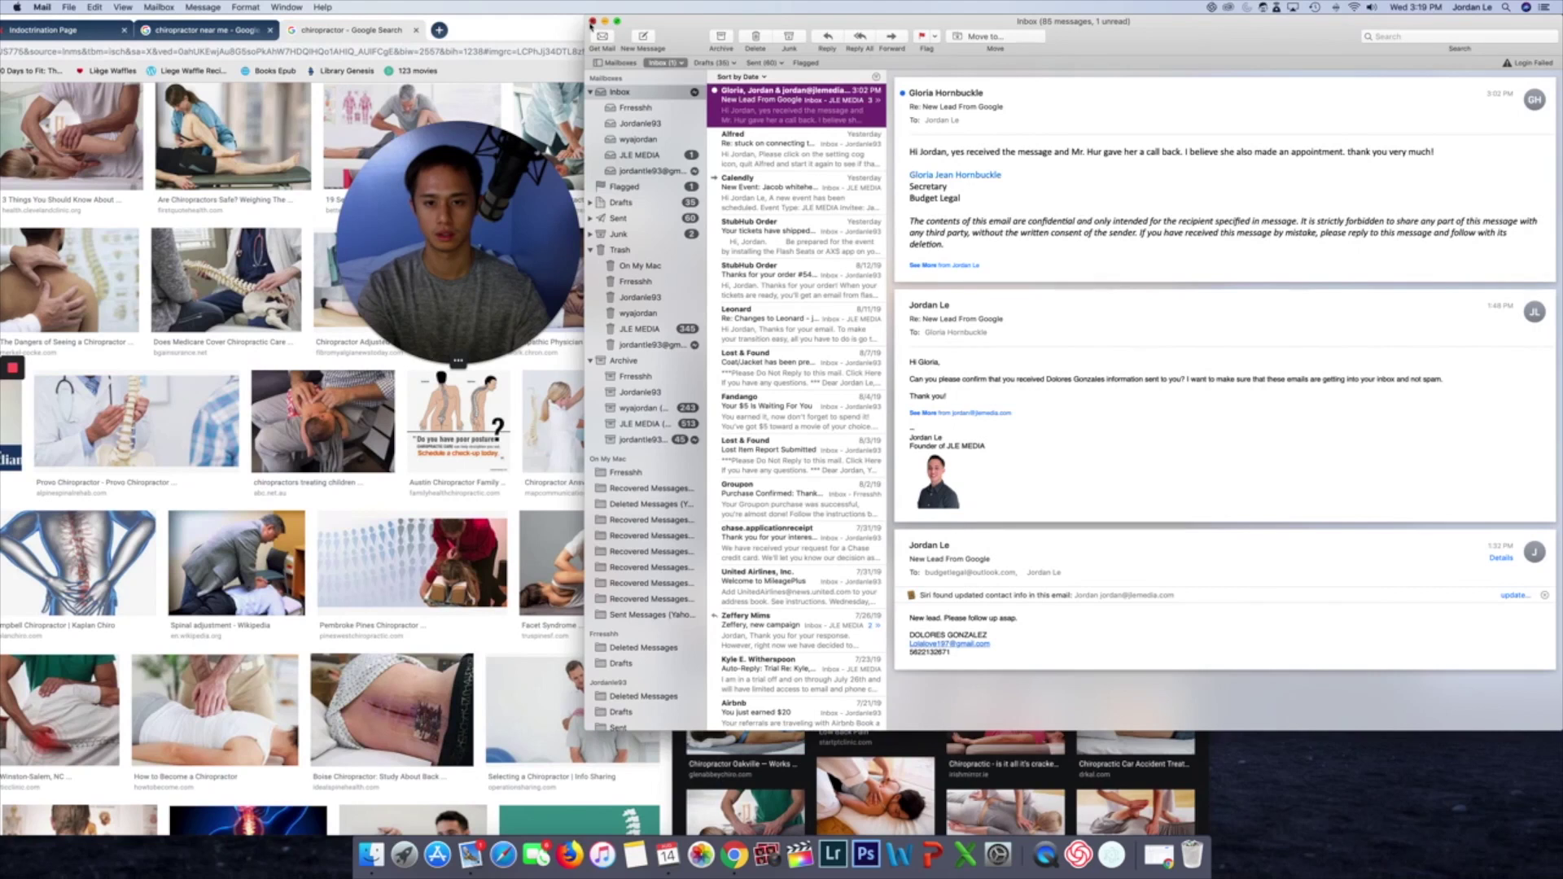
click(592, 21)
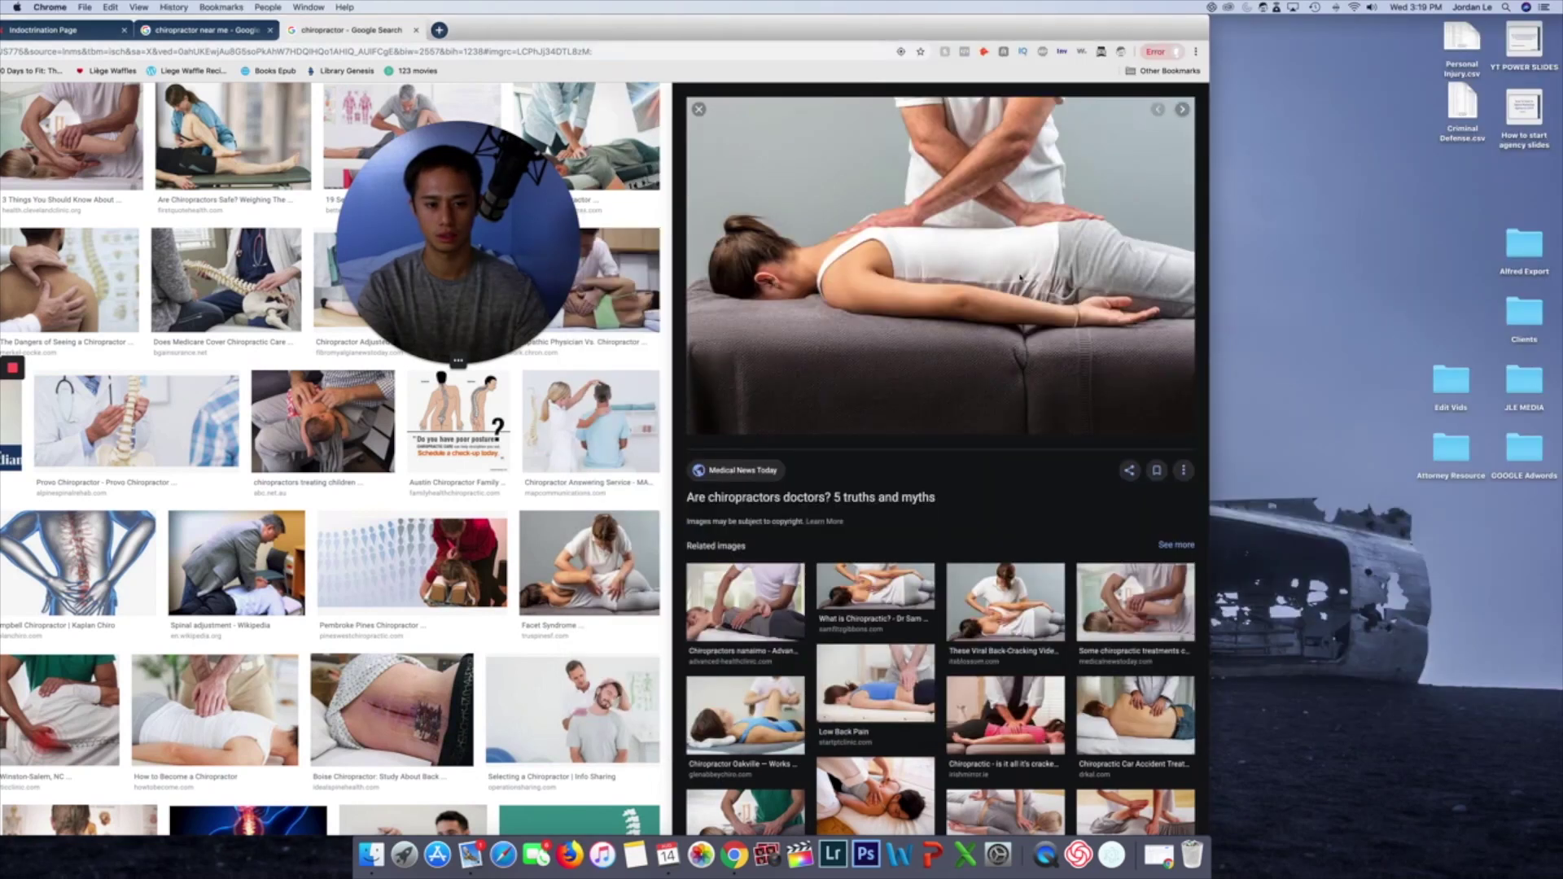
drag(1020, 275, 1315, 269)
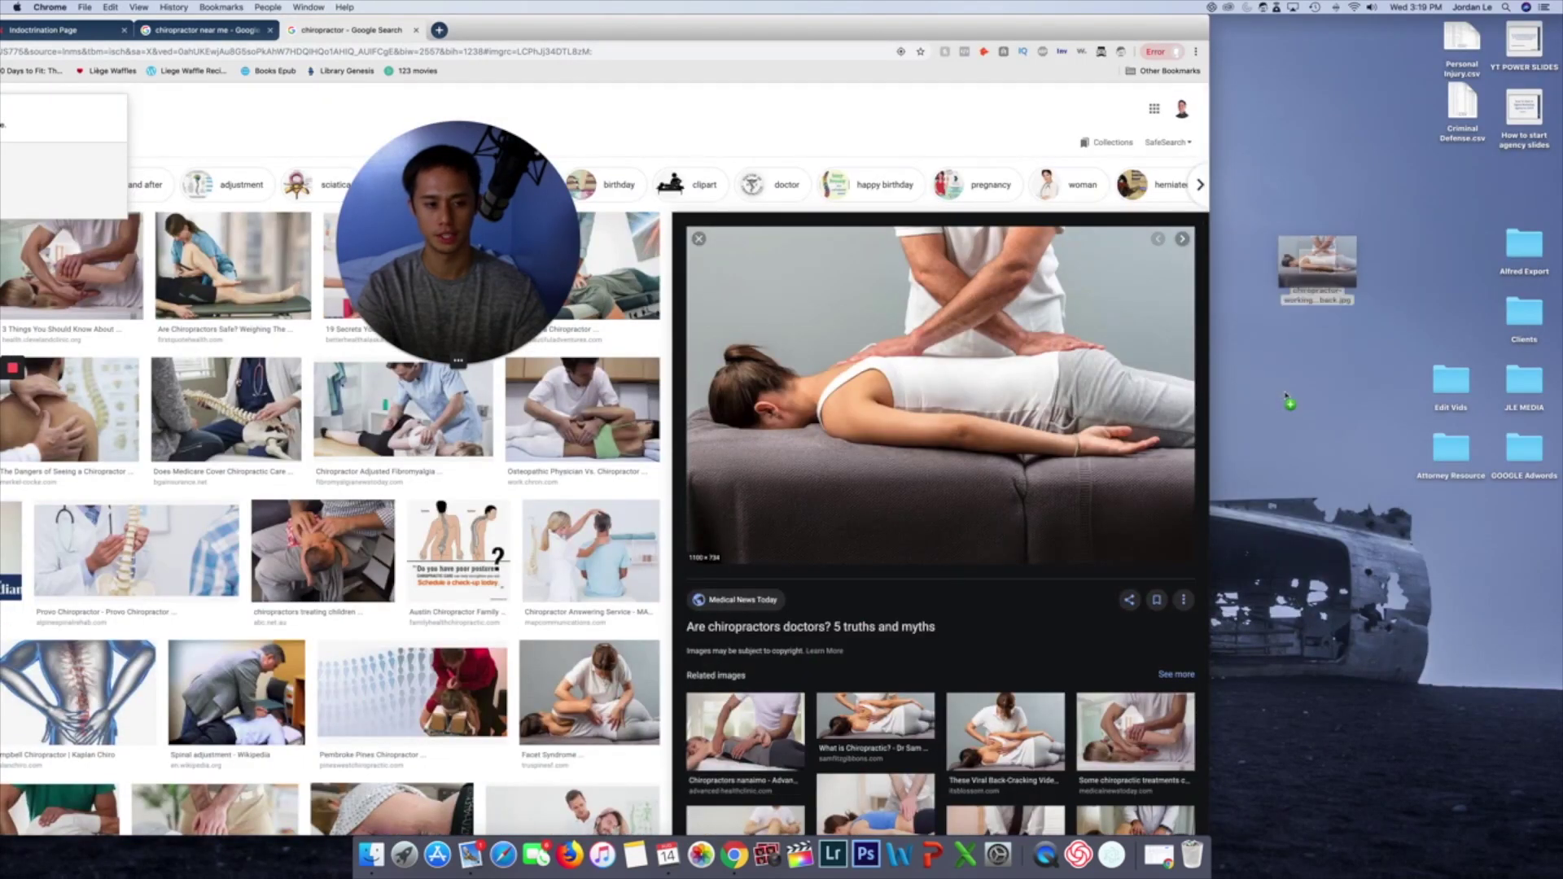
scroll(605, 460, down, 2)
Step: Rearrange the browser windows to bring the Ads Manager ad draft back in front
click(82, 30)
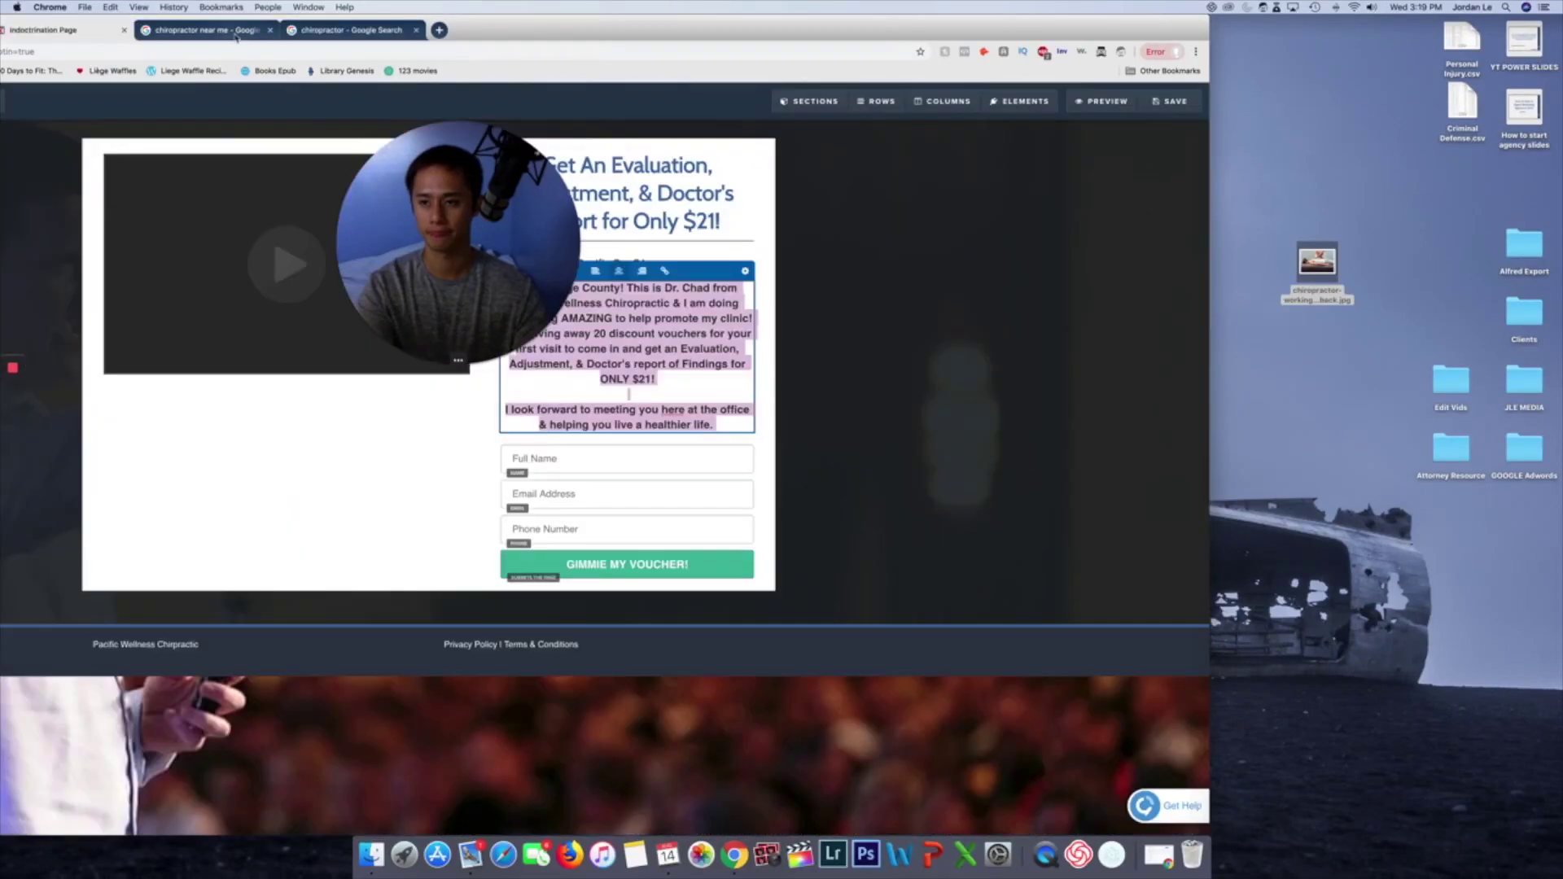
drag(512, 32, 481, 34)
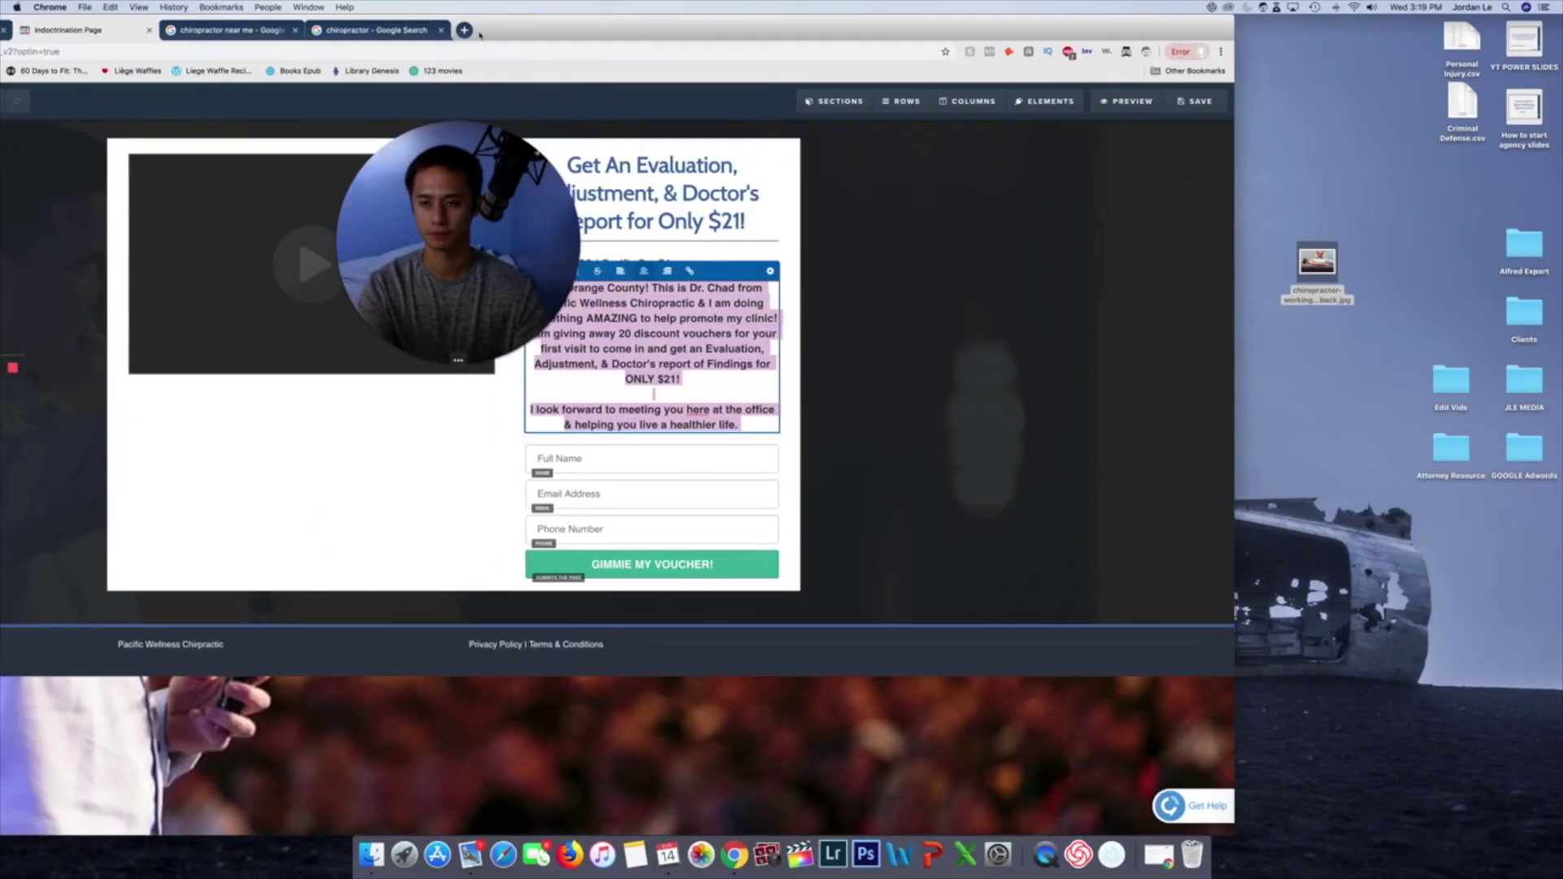
drag(579, 24, 144, 25)
click(69, 30)
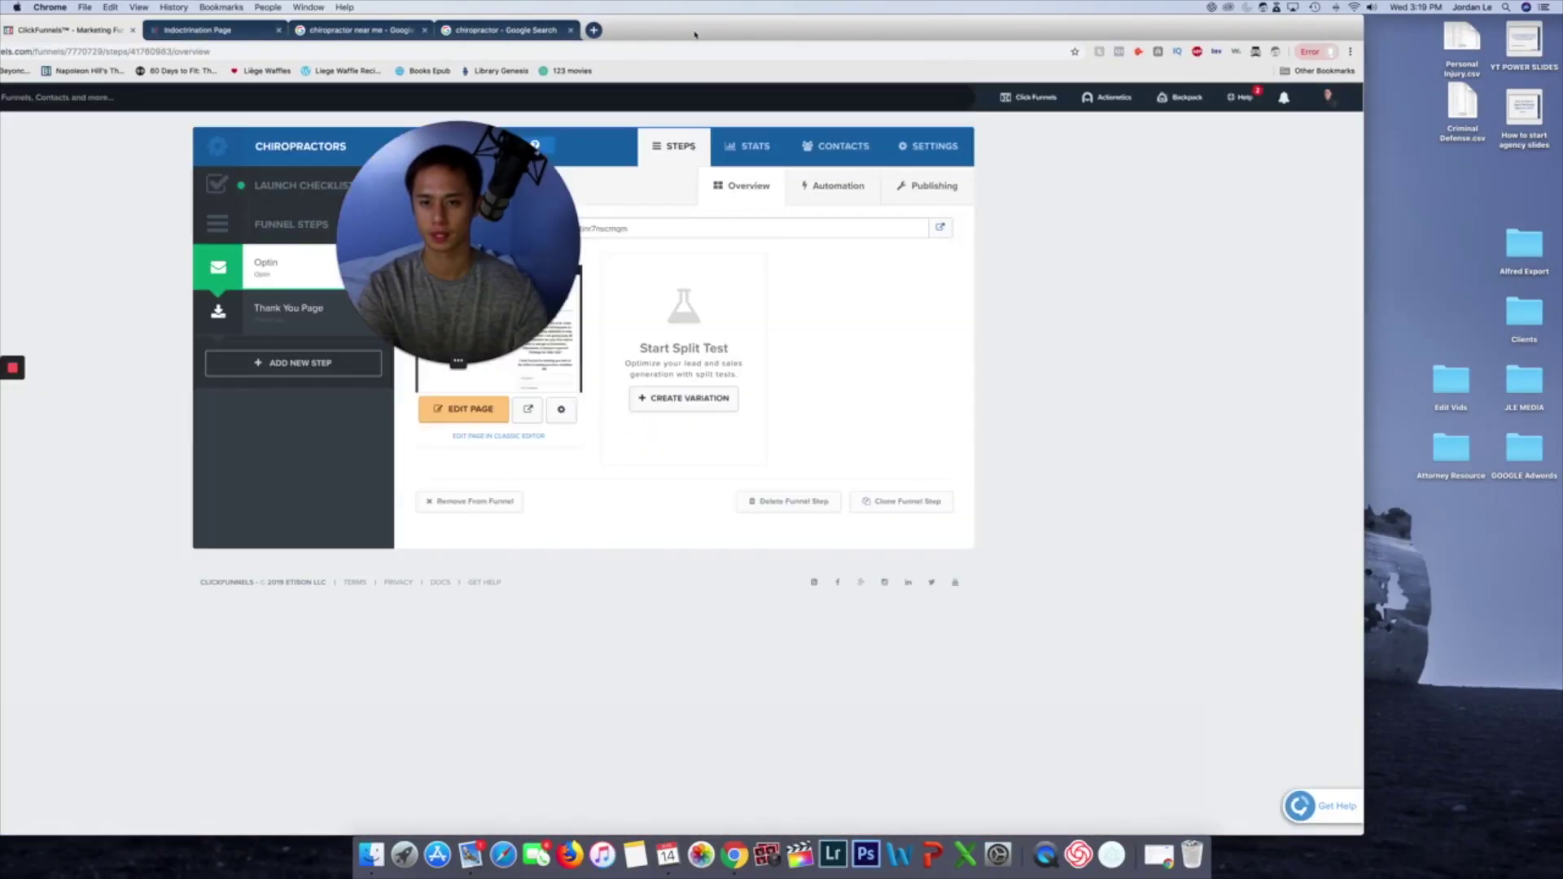
drag(312, 25, 380, 24)
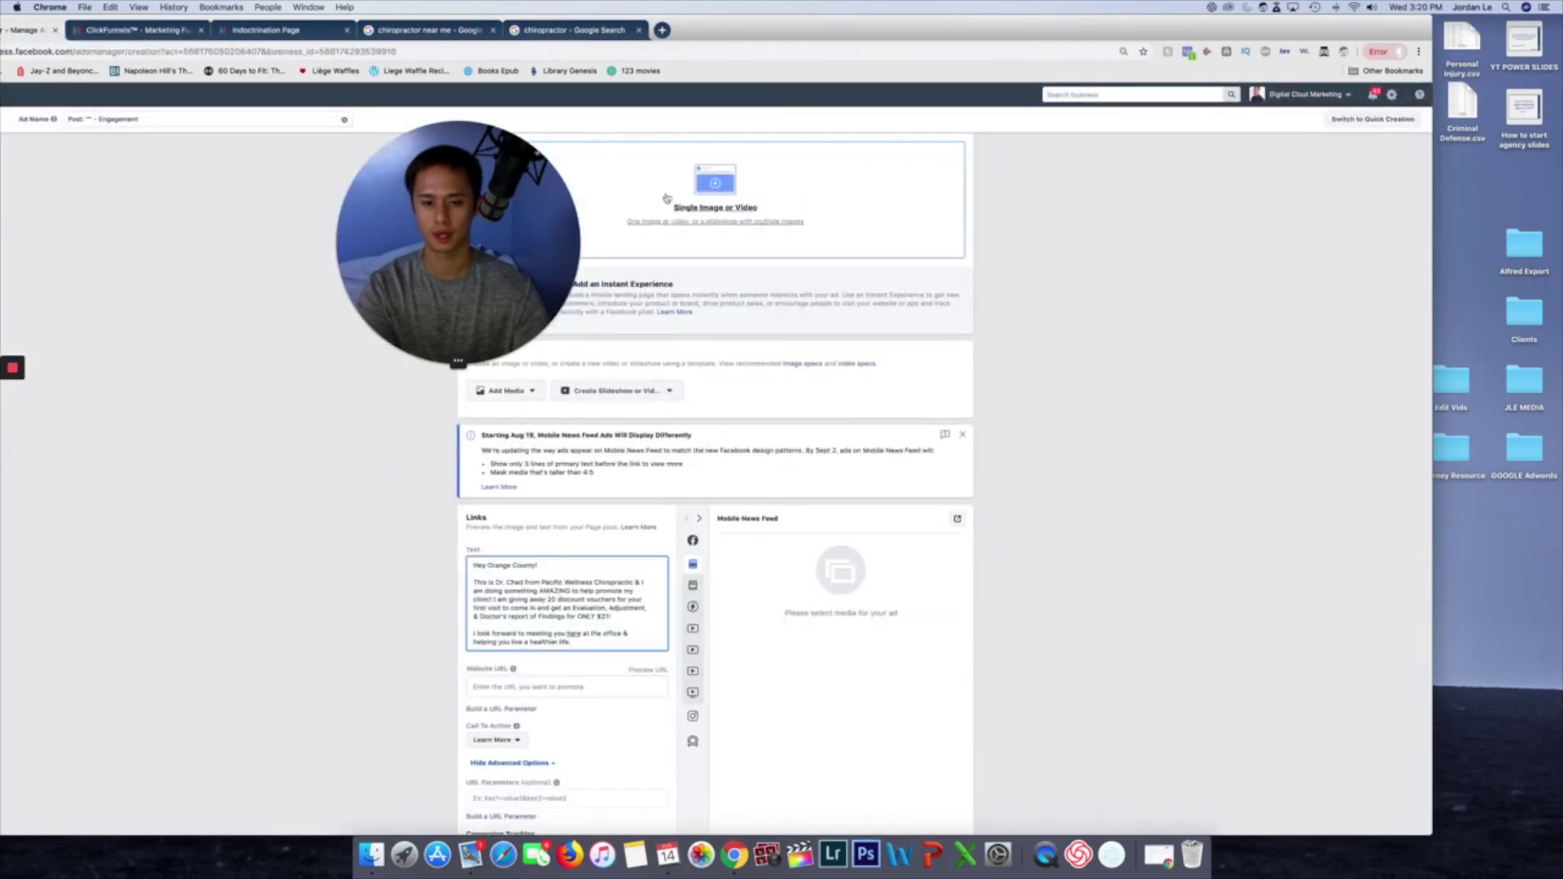
Step: Drag the chiropractor JPG onto the ad form and stay on the page at the Leave site? prompt
drag(1319, 259, 621, 235)
key(Escape)
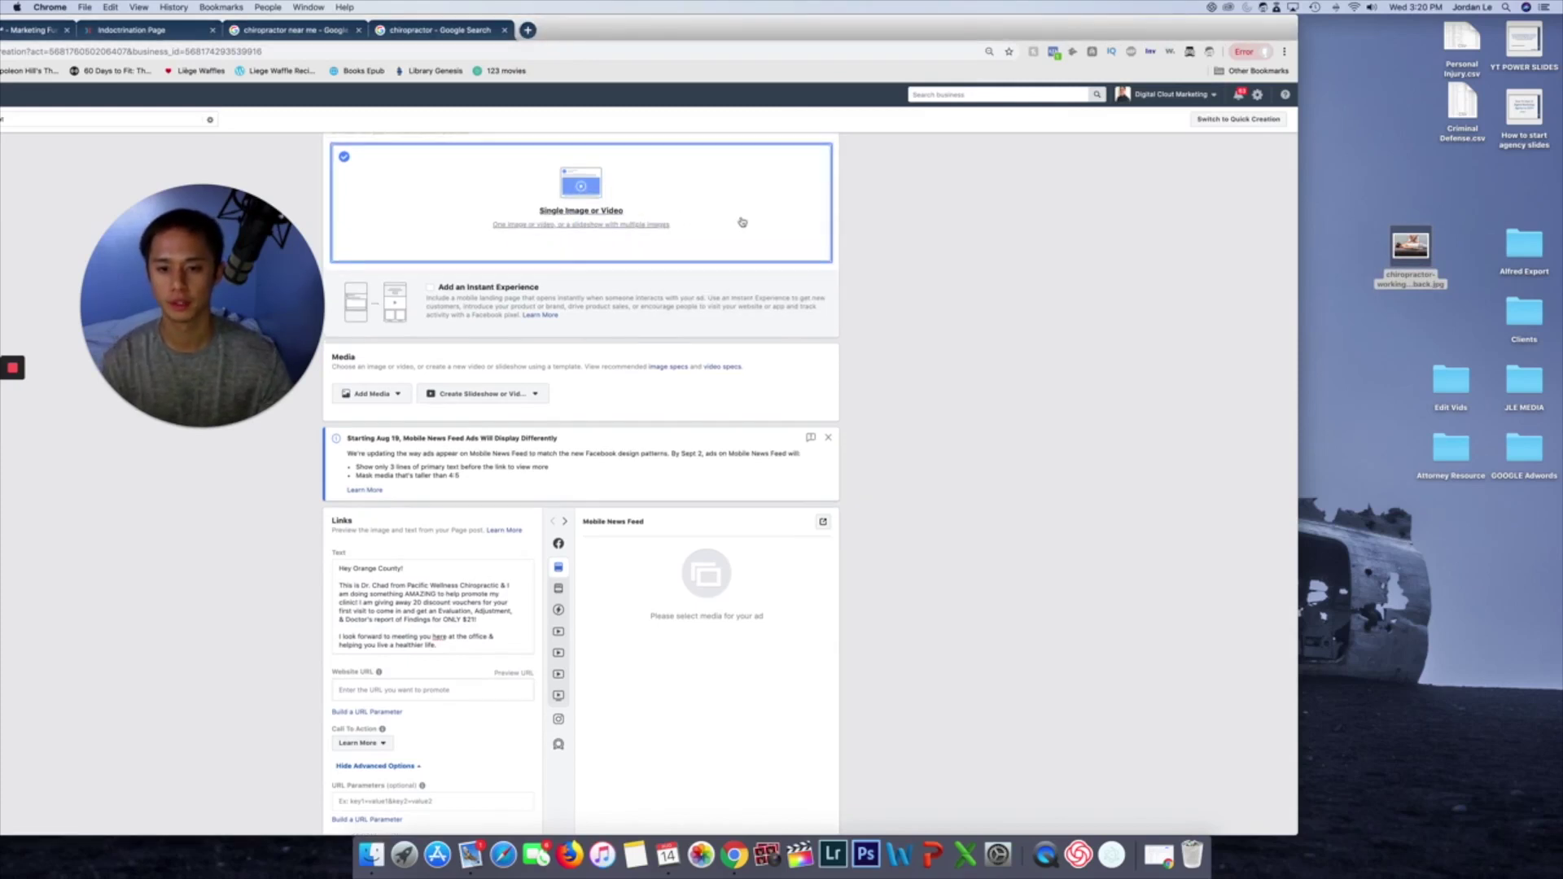
scroll(747, 221, up, 3)
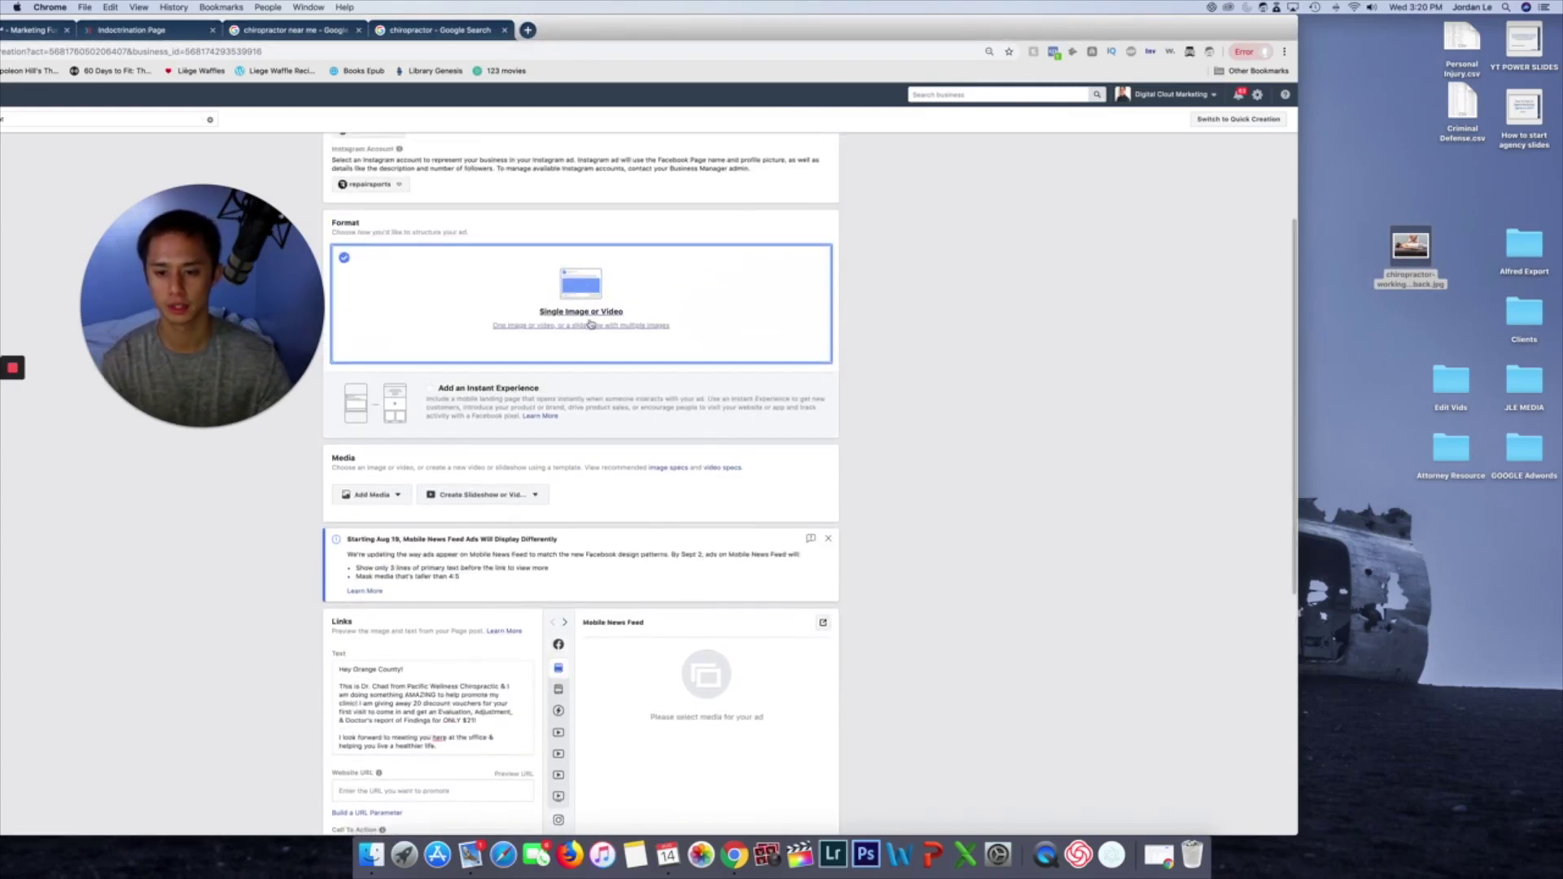
scroll(626, 299, up, 1)
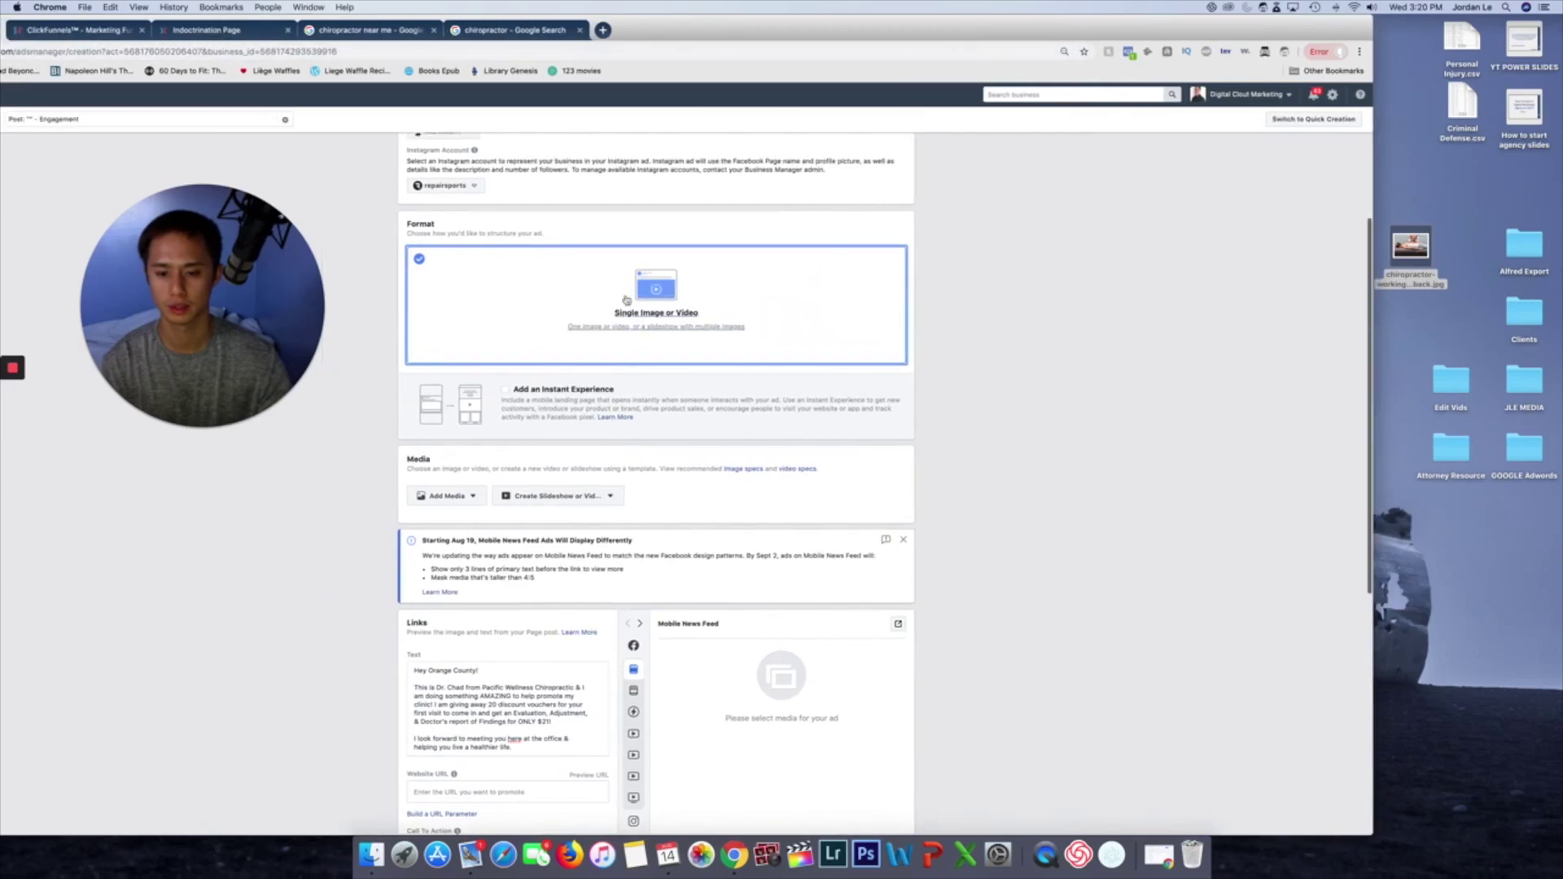
Step: Upload the chiropractor JPG from the Desktop as a new ad image
click(464, 503)
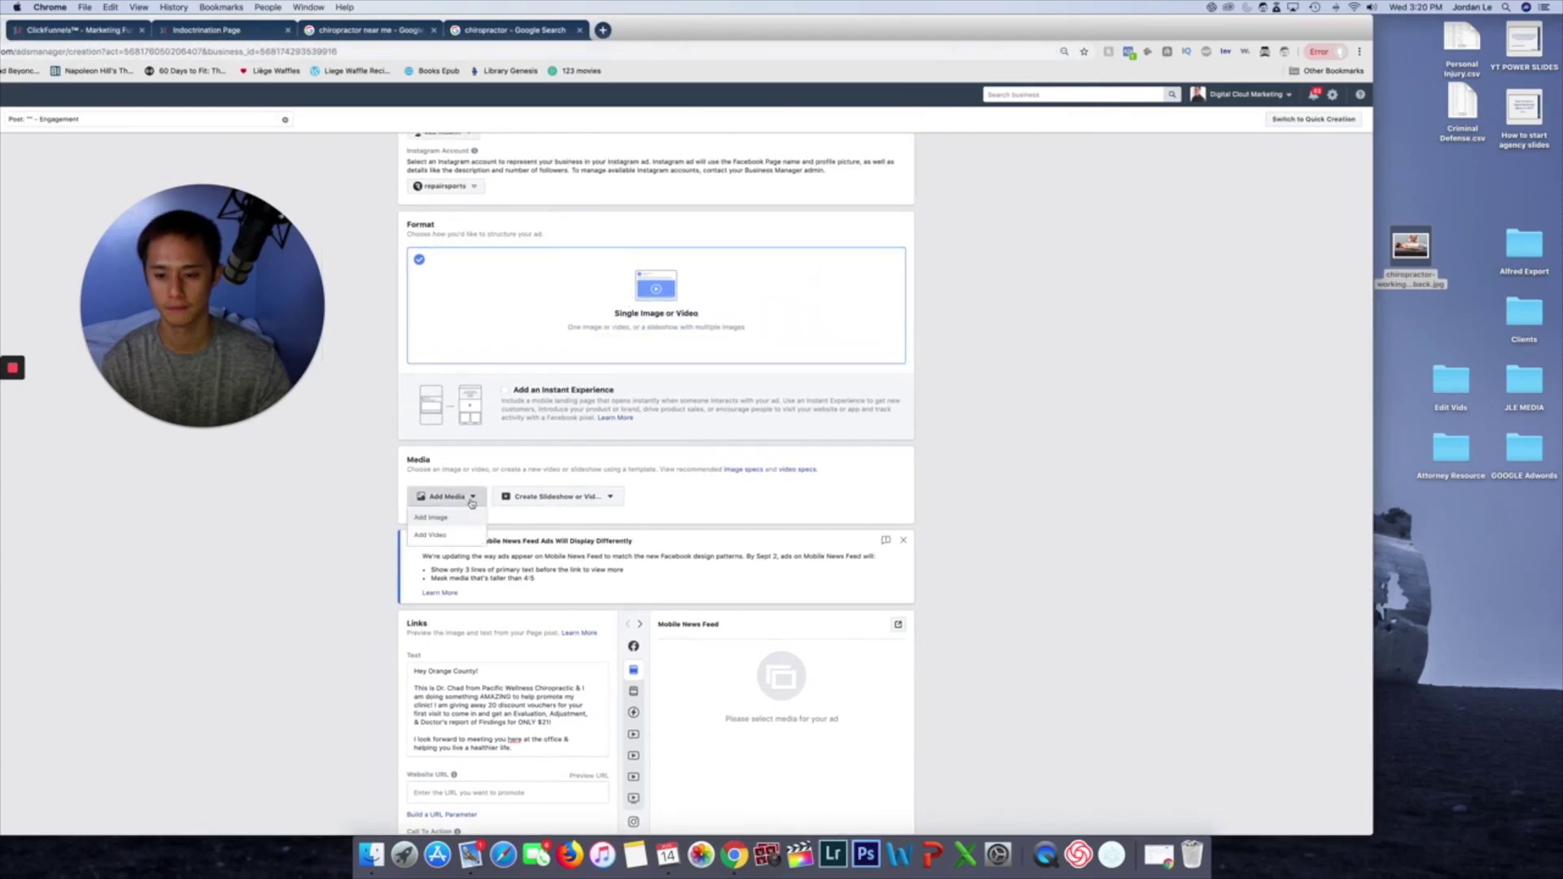
click(445, 524)
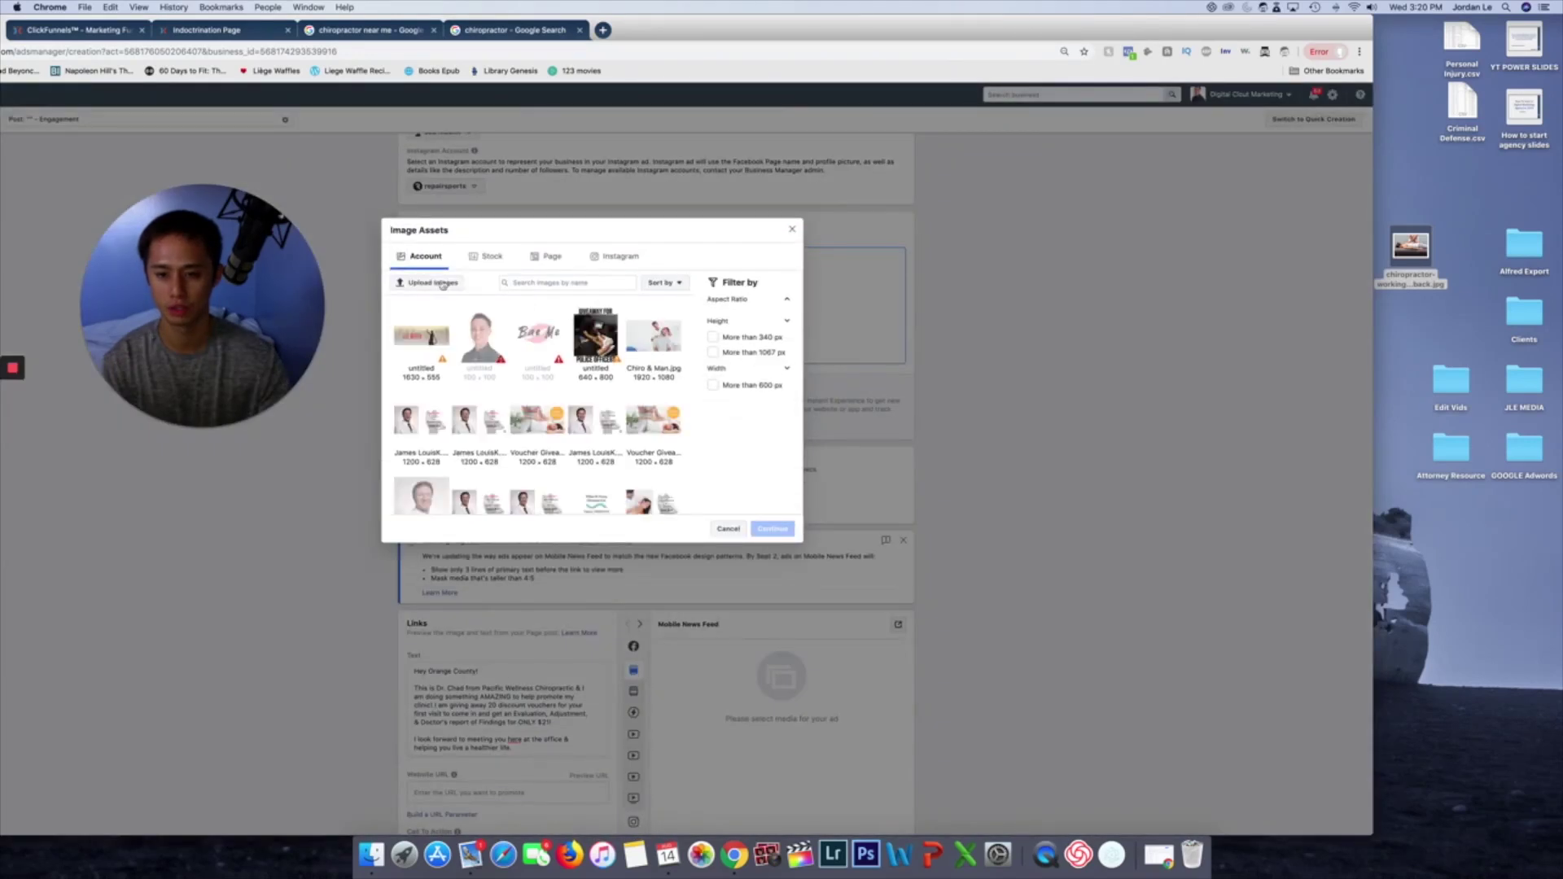
click(442, 284)
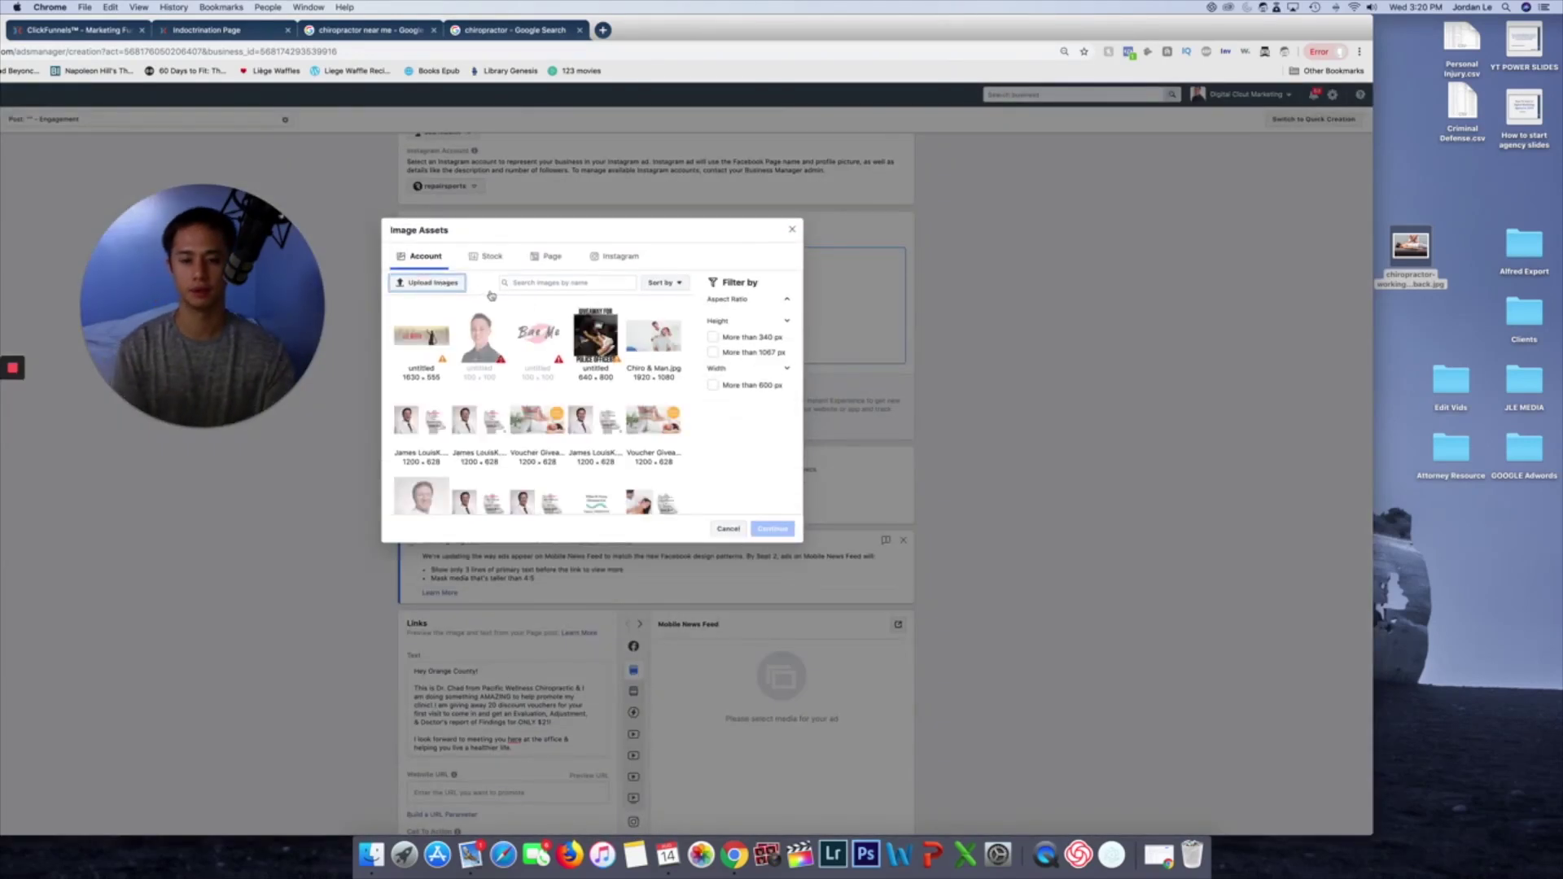
key(ctrl+alt+Return)
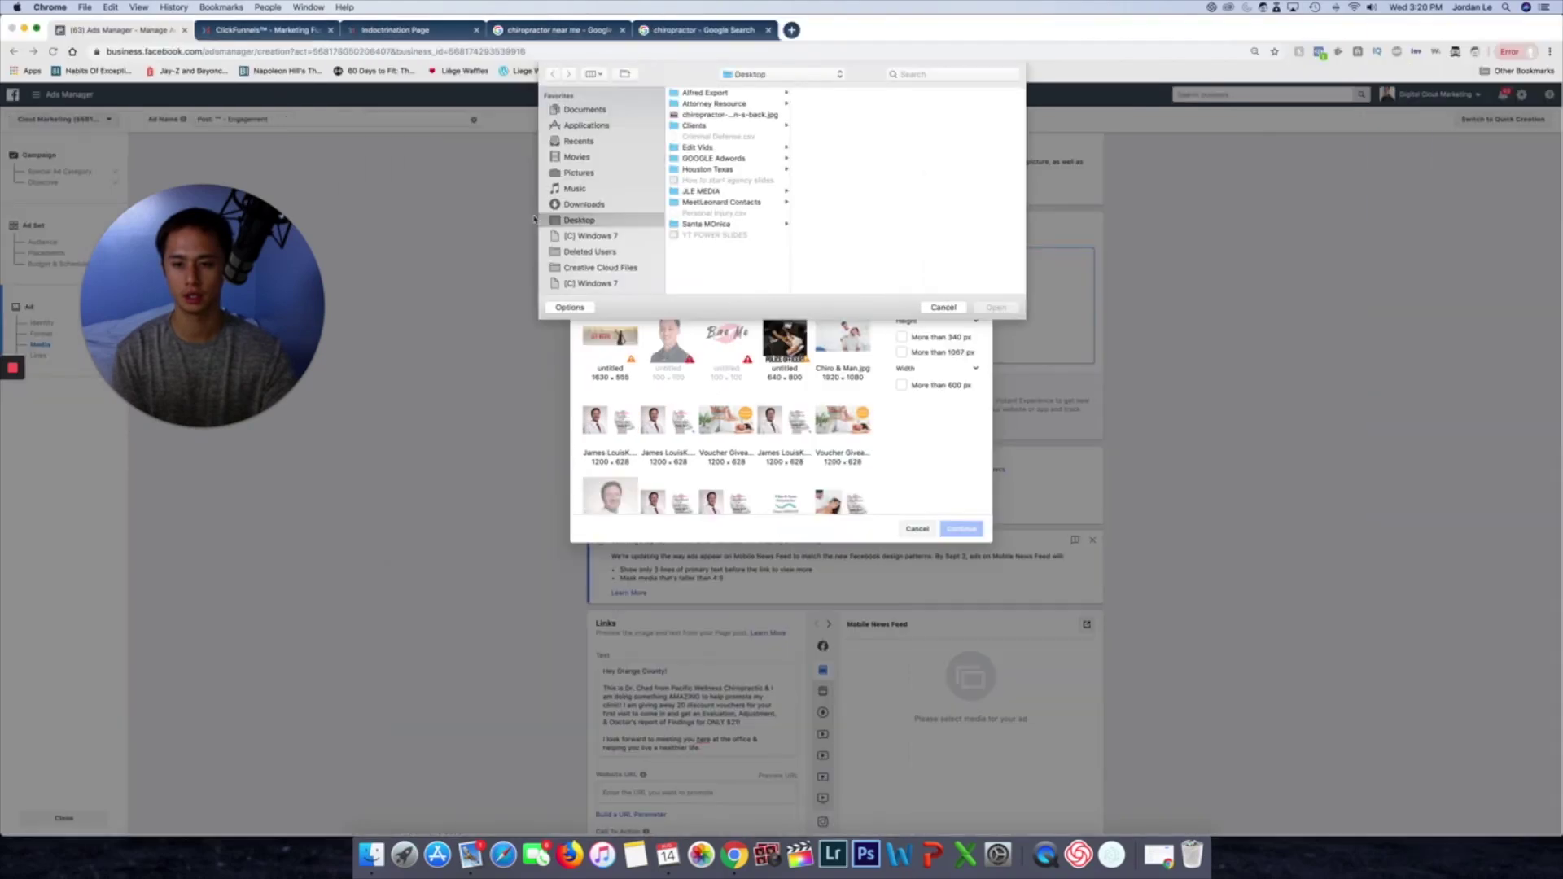
click(739, 116)
click(996, 307)
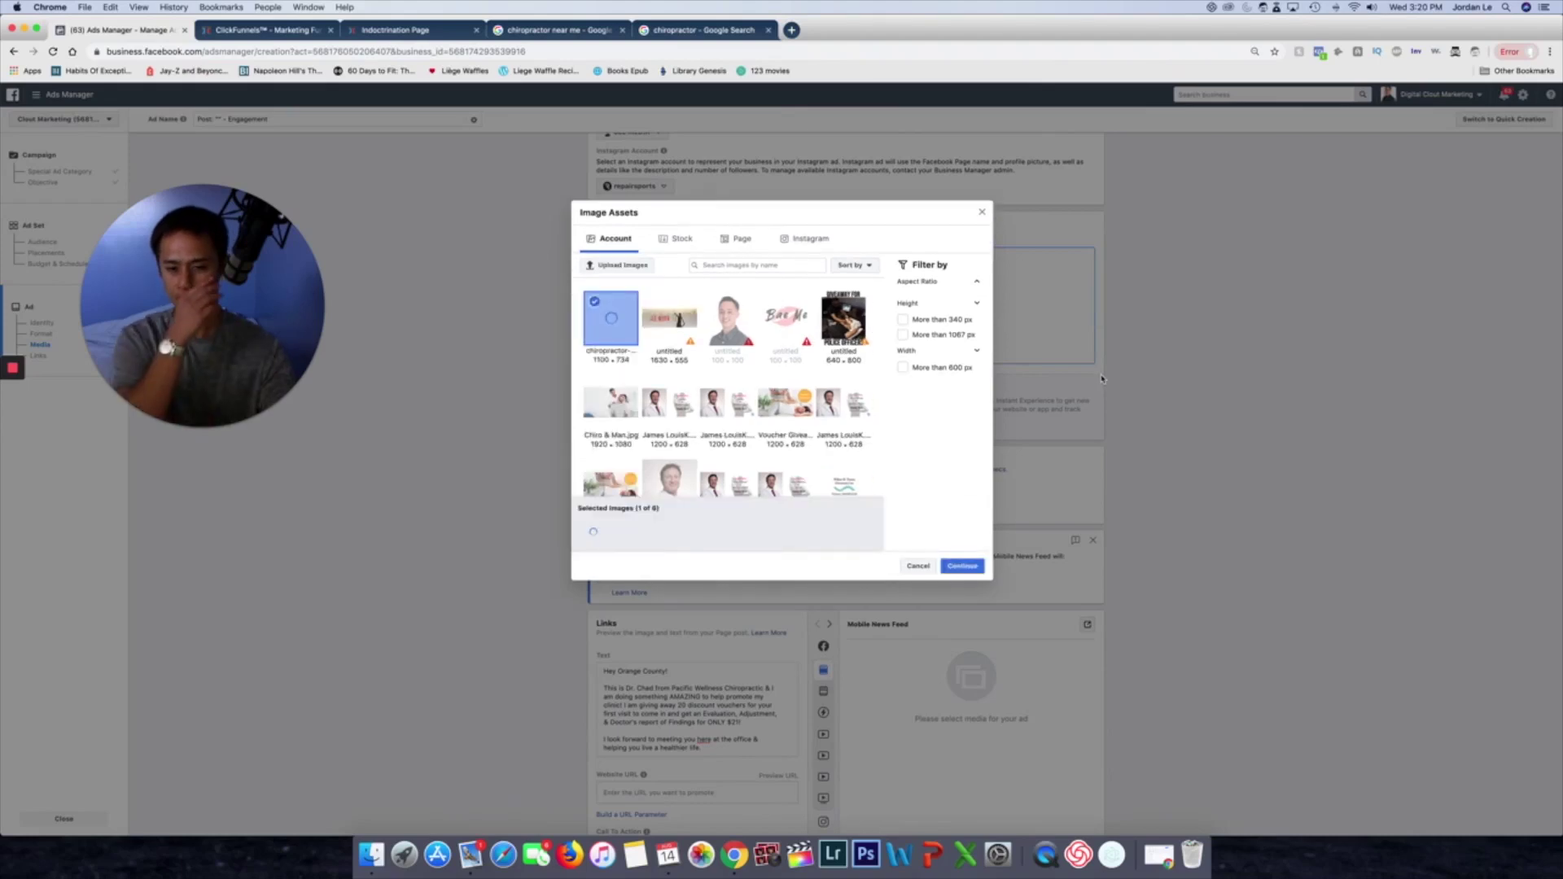
Step: Use the uploaded chiropractor photo in the ad and check it in the Mobile News Feed preview
click(963, 566)
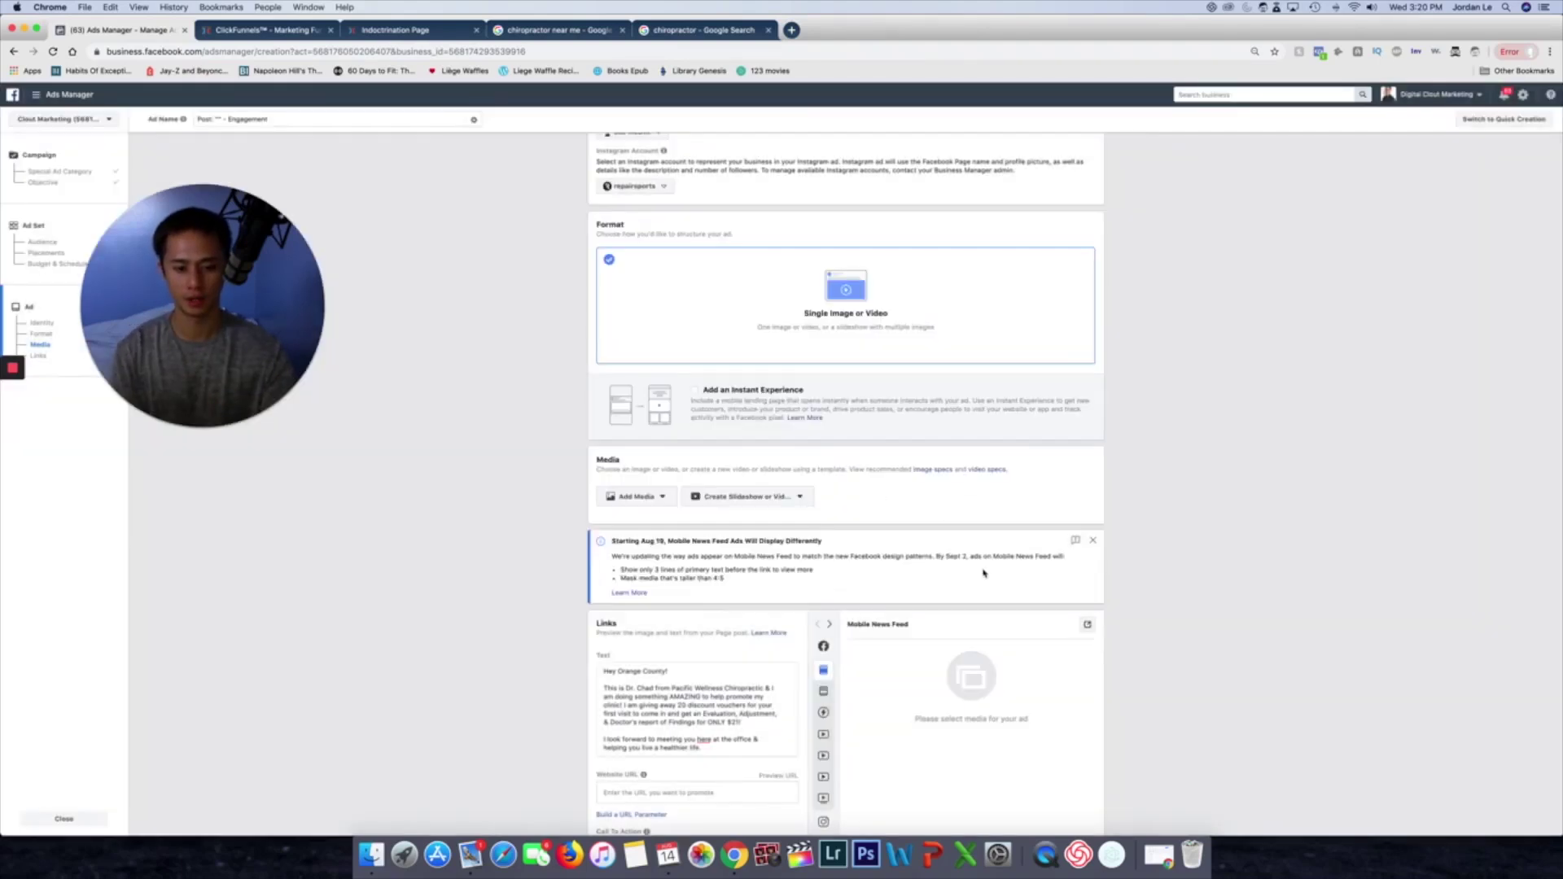
scroll(723, 506, down, 3)
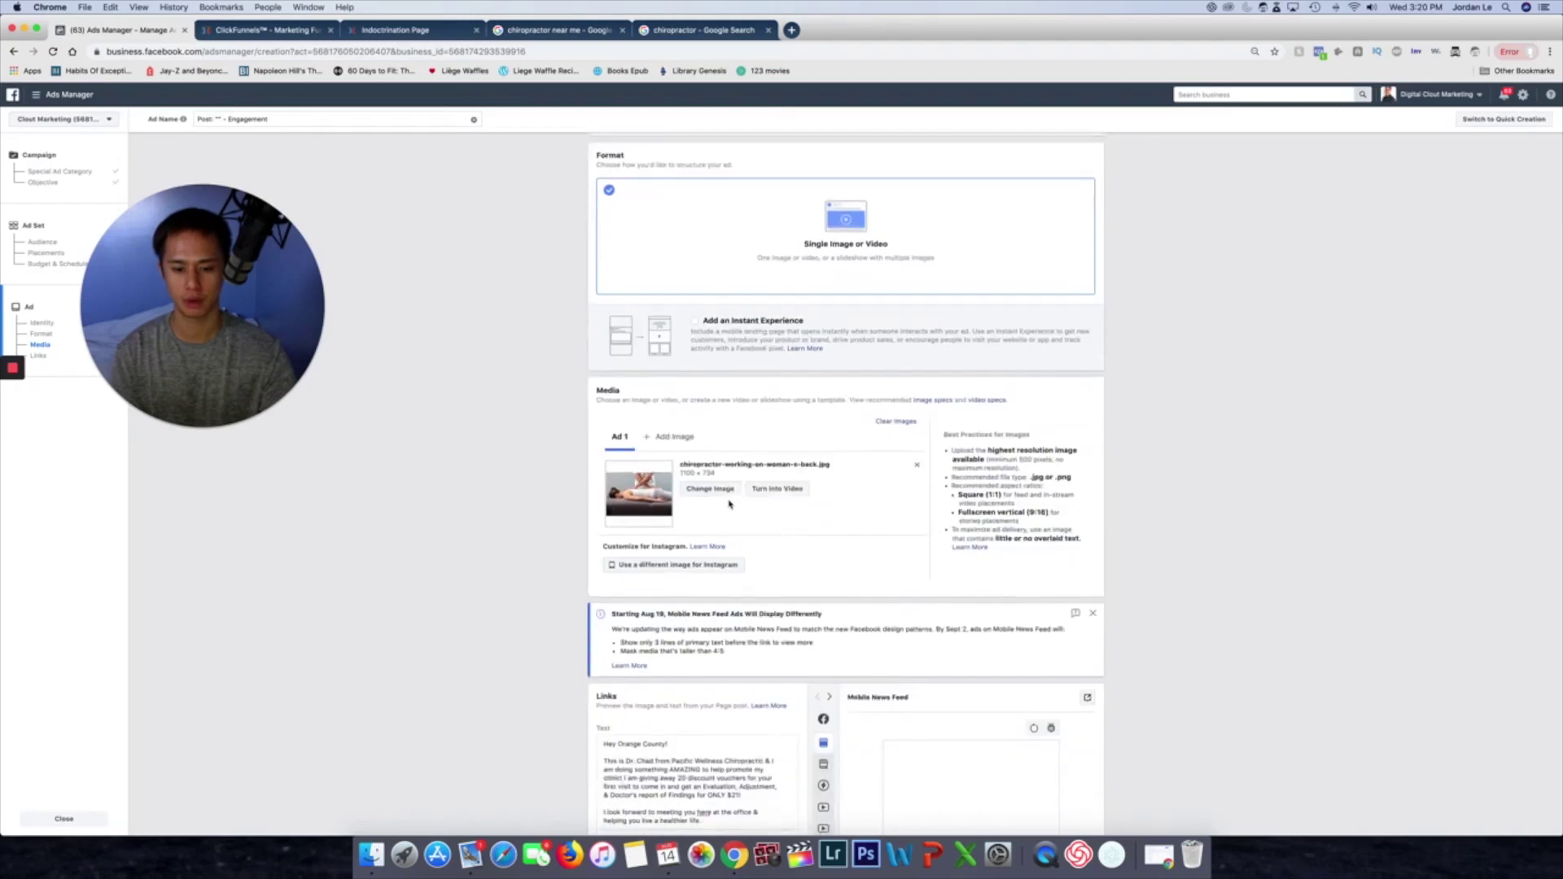
scroll(641, 327, down, 1)
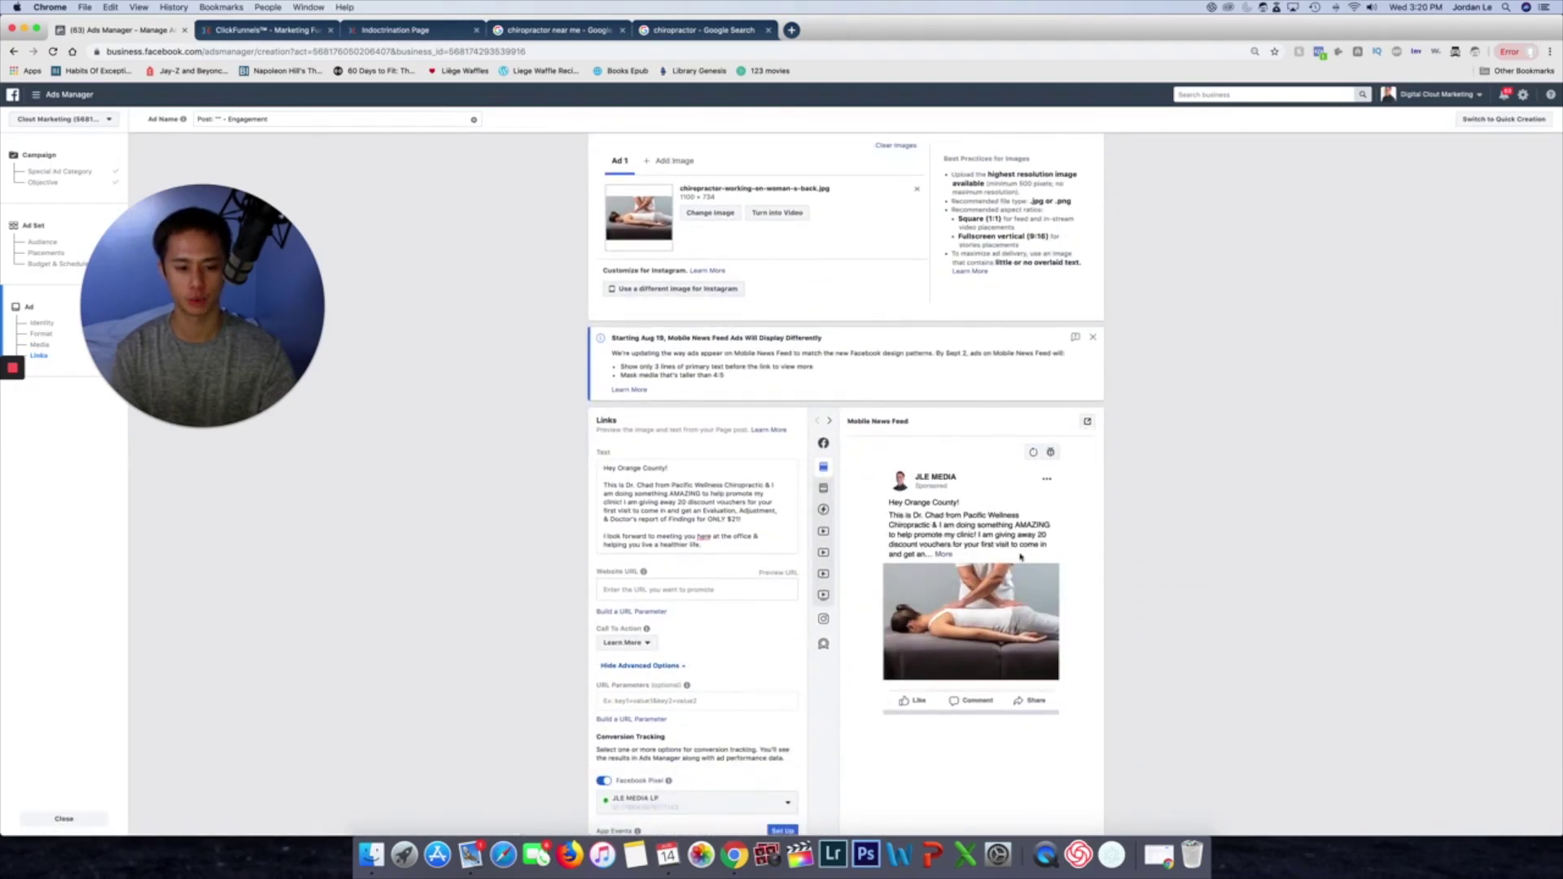
scroll(1021, 556, up, 1)
scroll(1001, 562, down, 2)
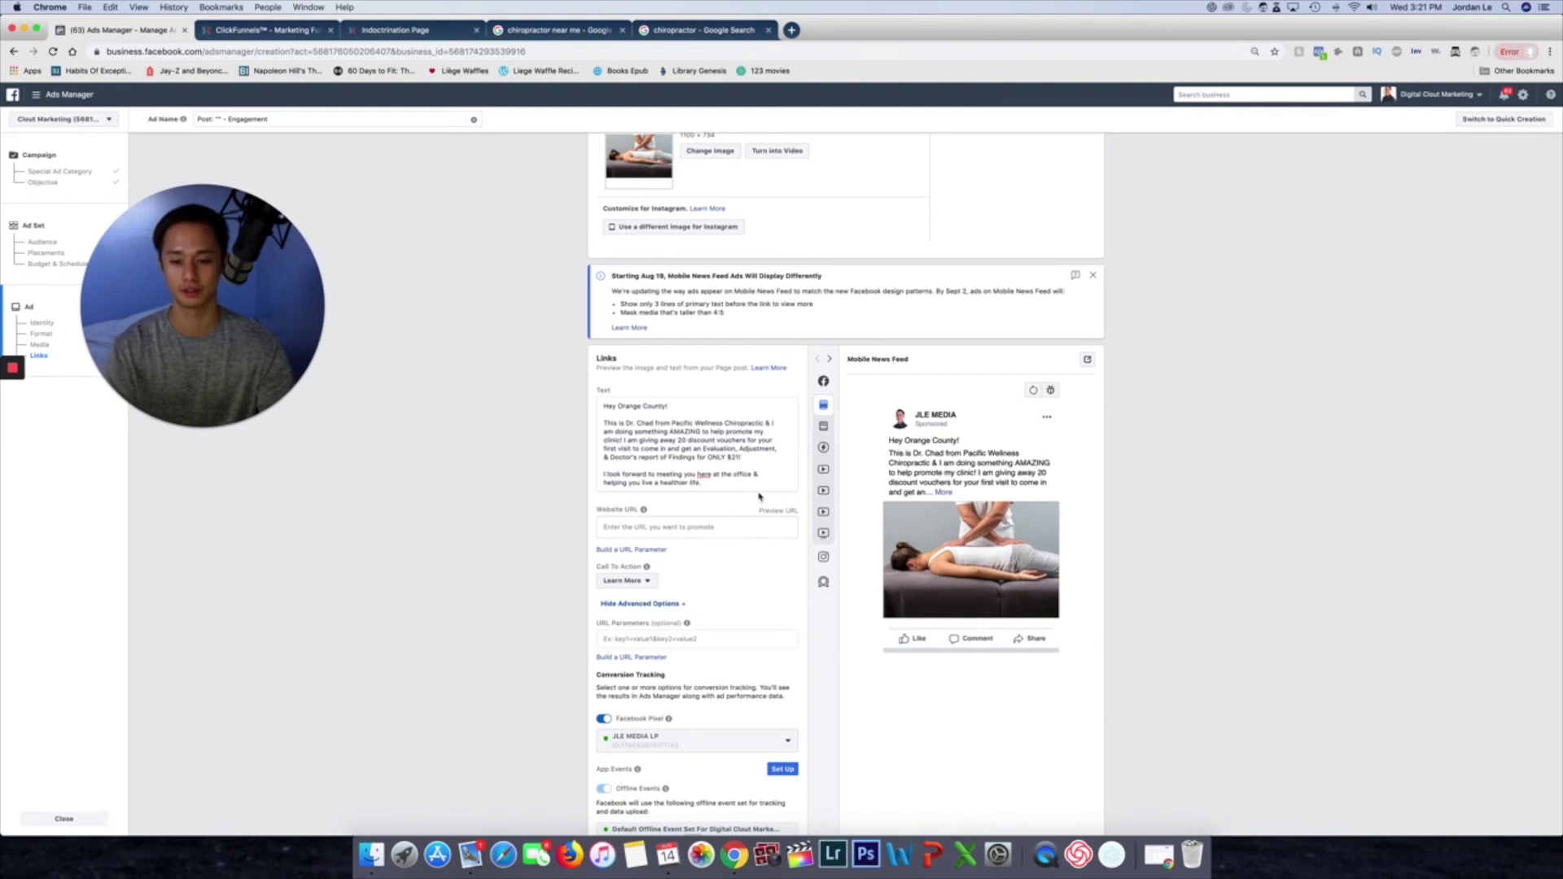
Step: Start a new paragraph after 'clinic!' and remove the stray space before the voucher sentence
click(716, 445)
drag(676, 408, 595, 407)
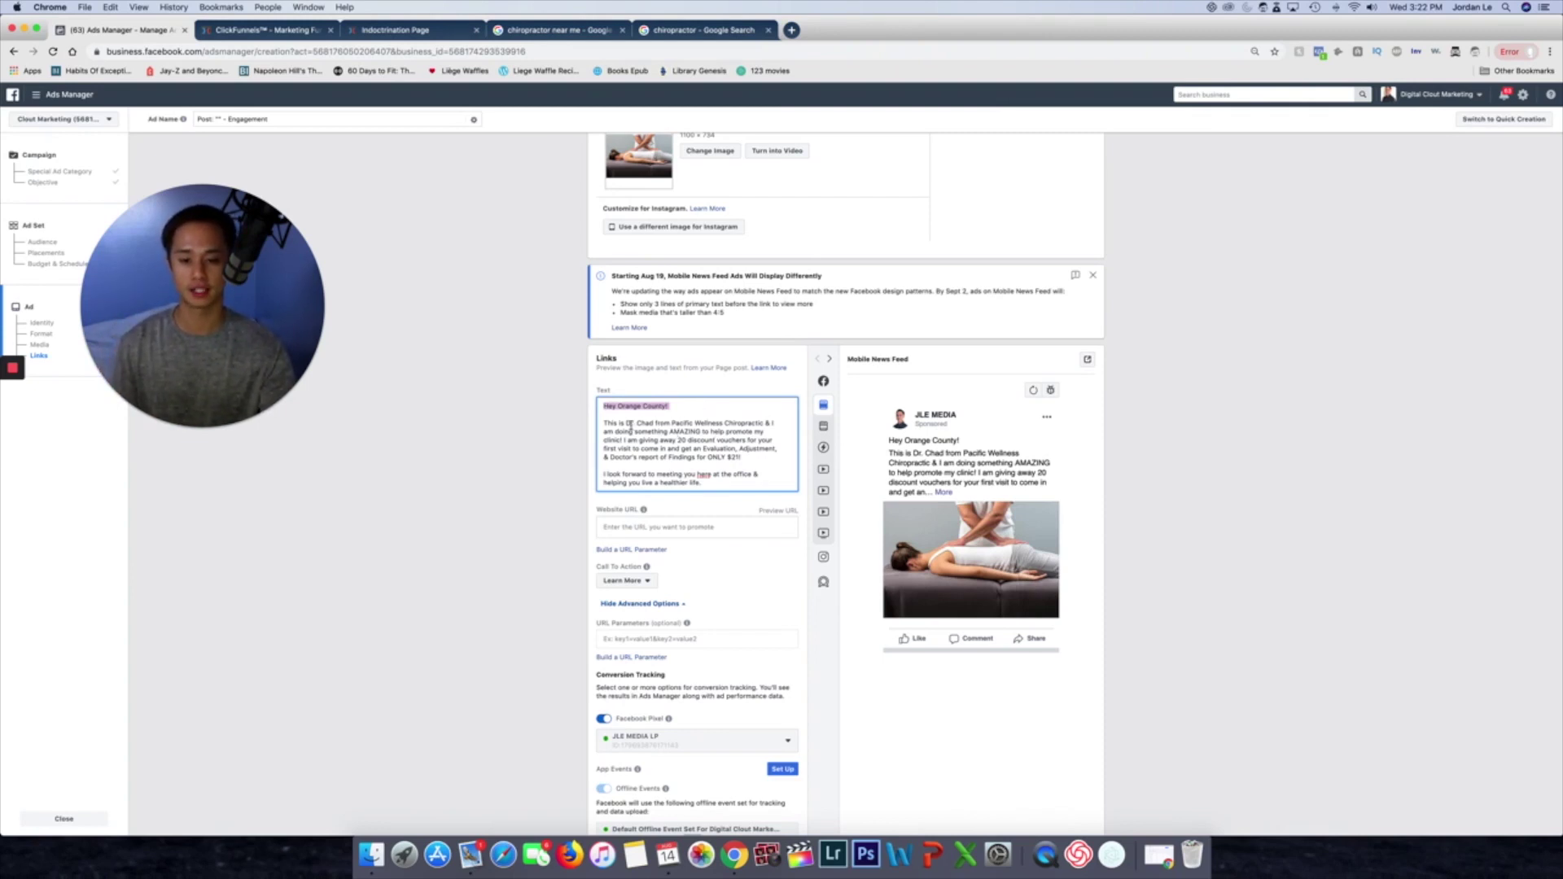
click(630, 427)
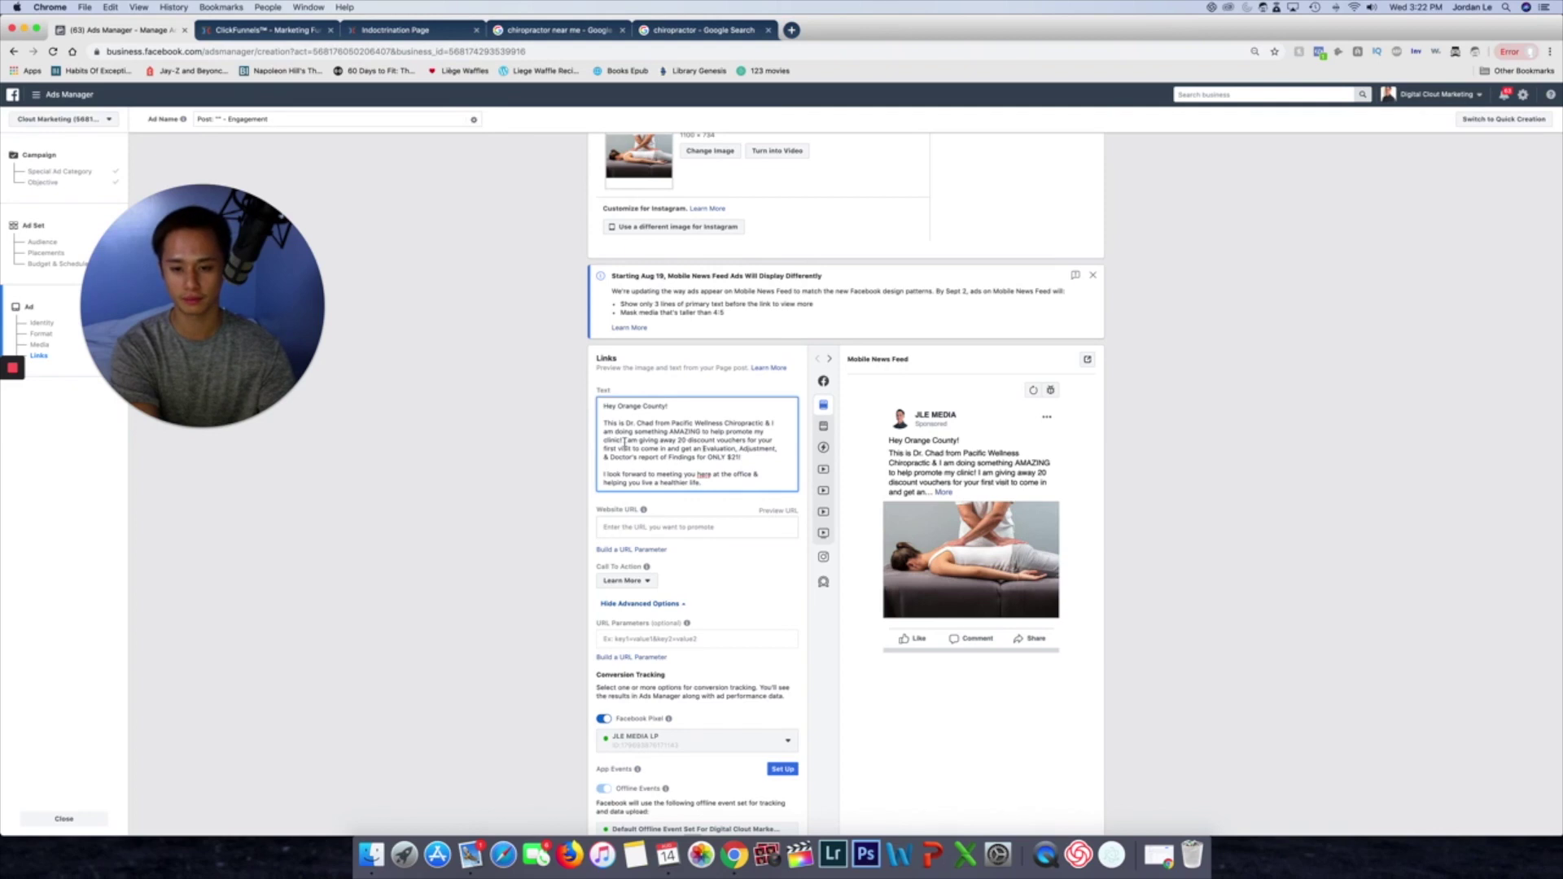
key(Return)
key(Return)
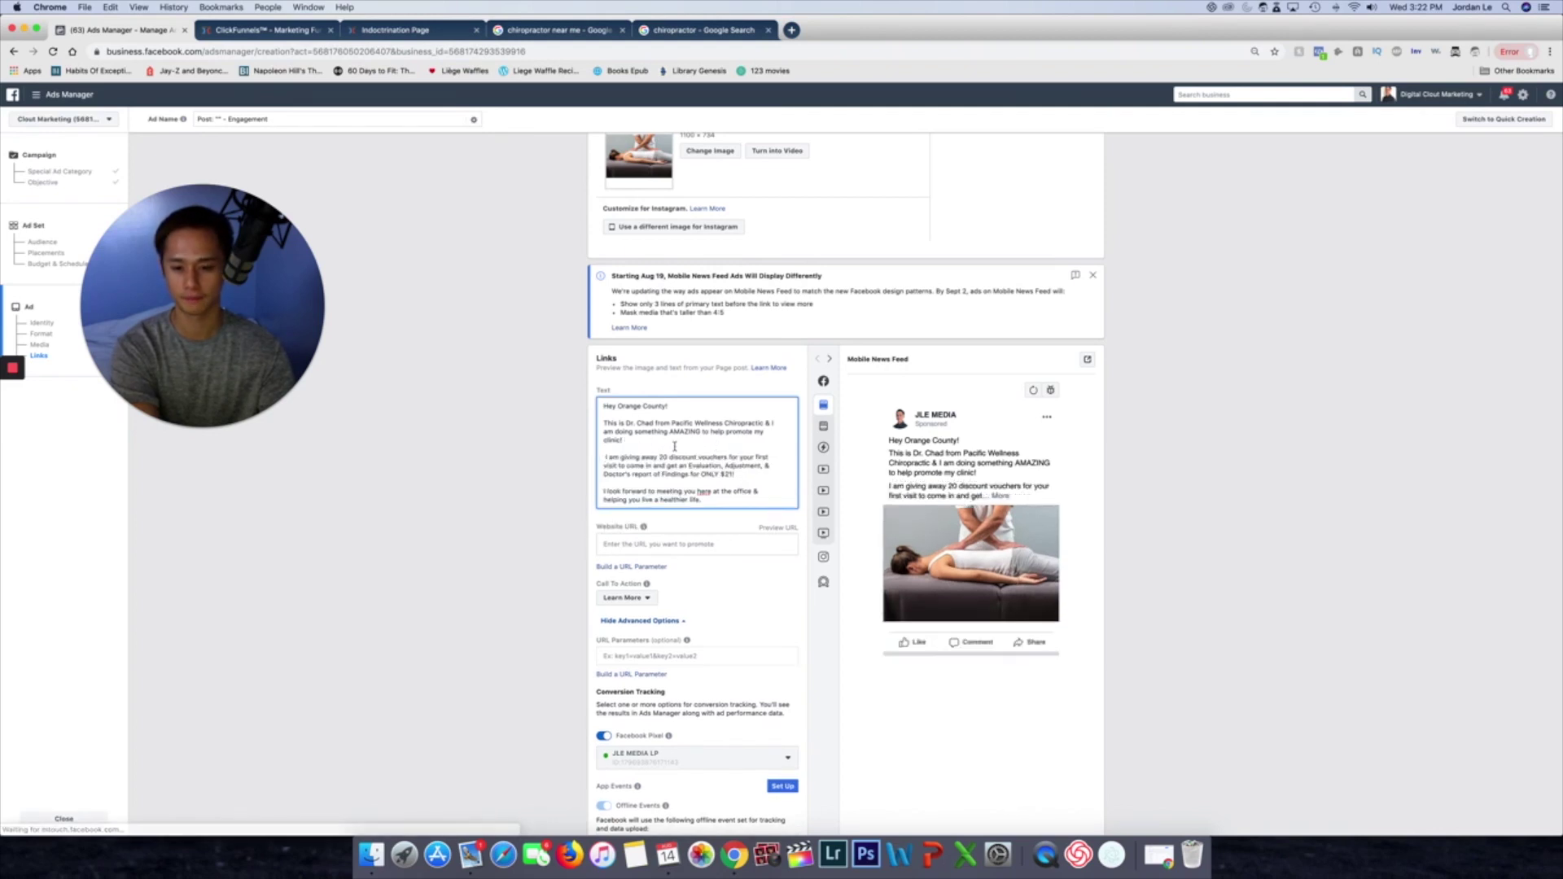
key(Delete)
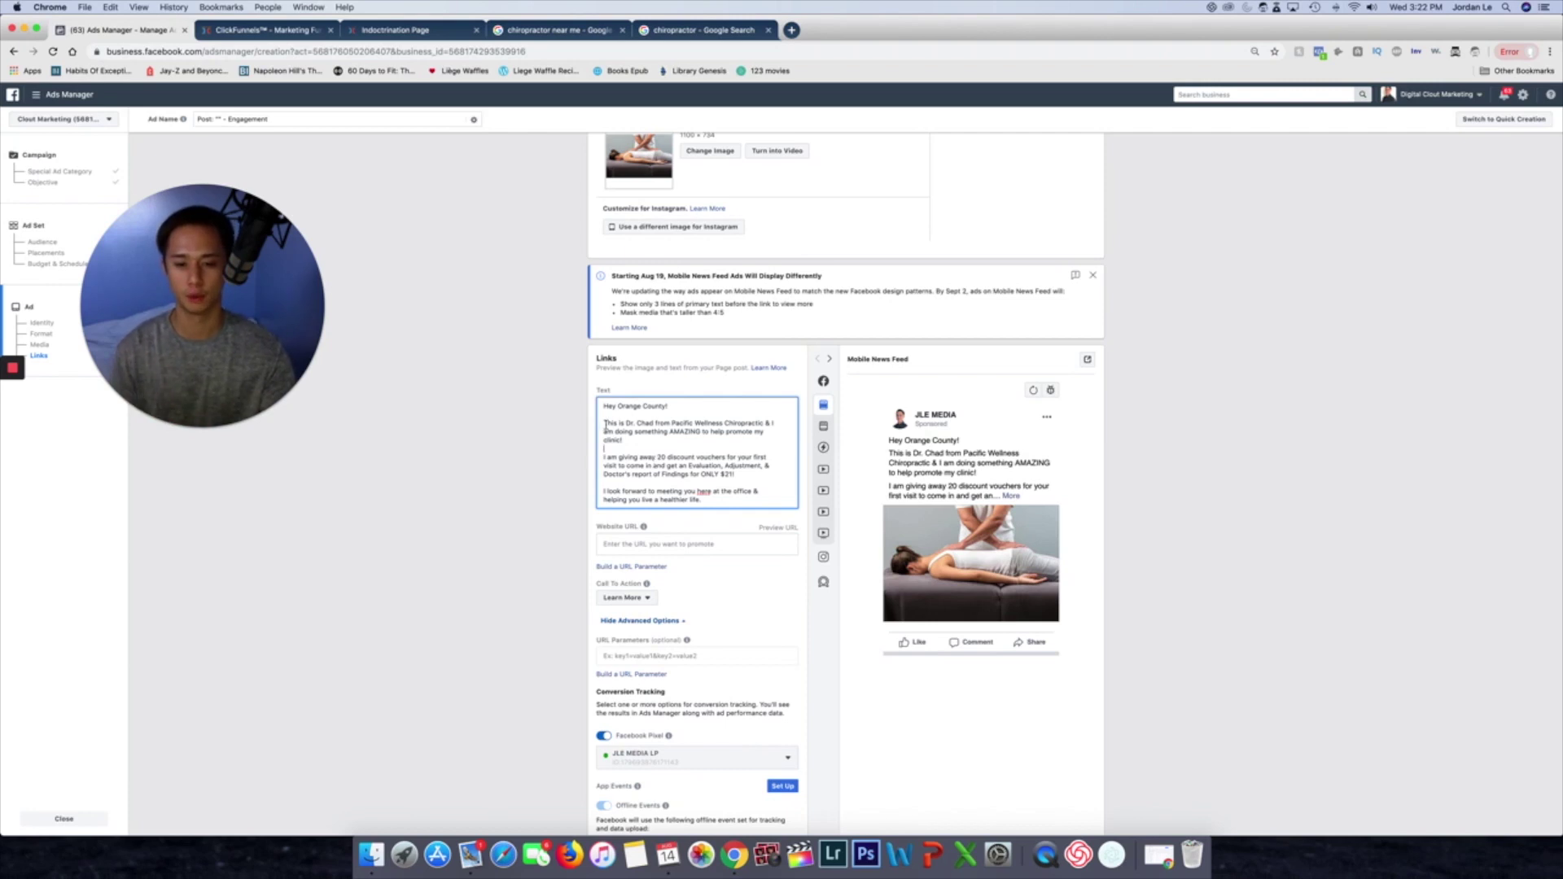
Step: Review the greeting, Dr. Chad introduction and voucher paragraphs of the ad text
drag(604, 424, 756, 424)
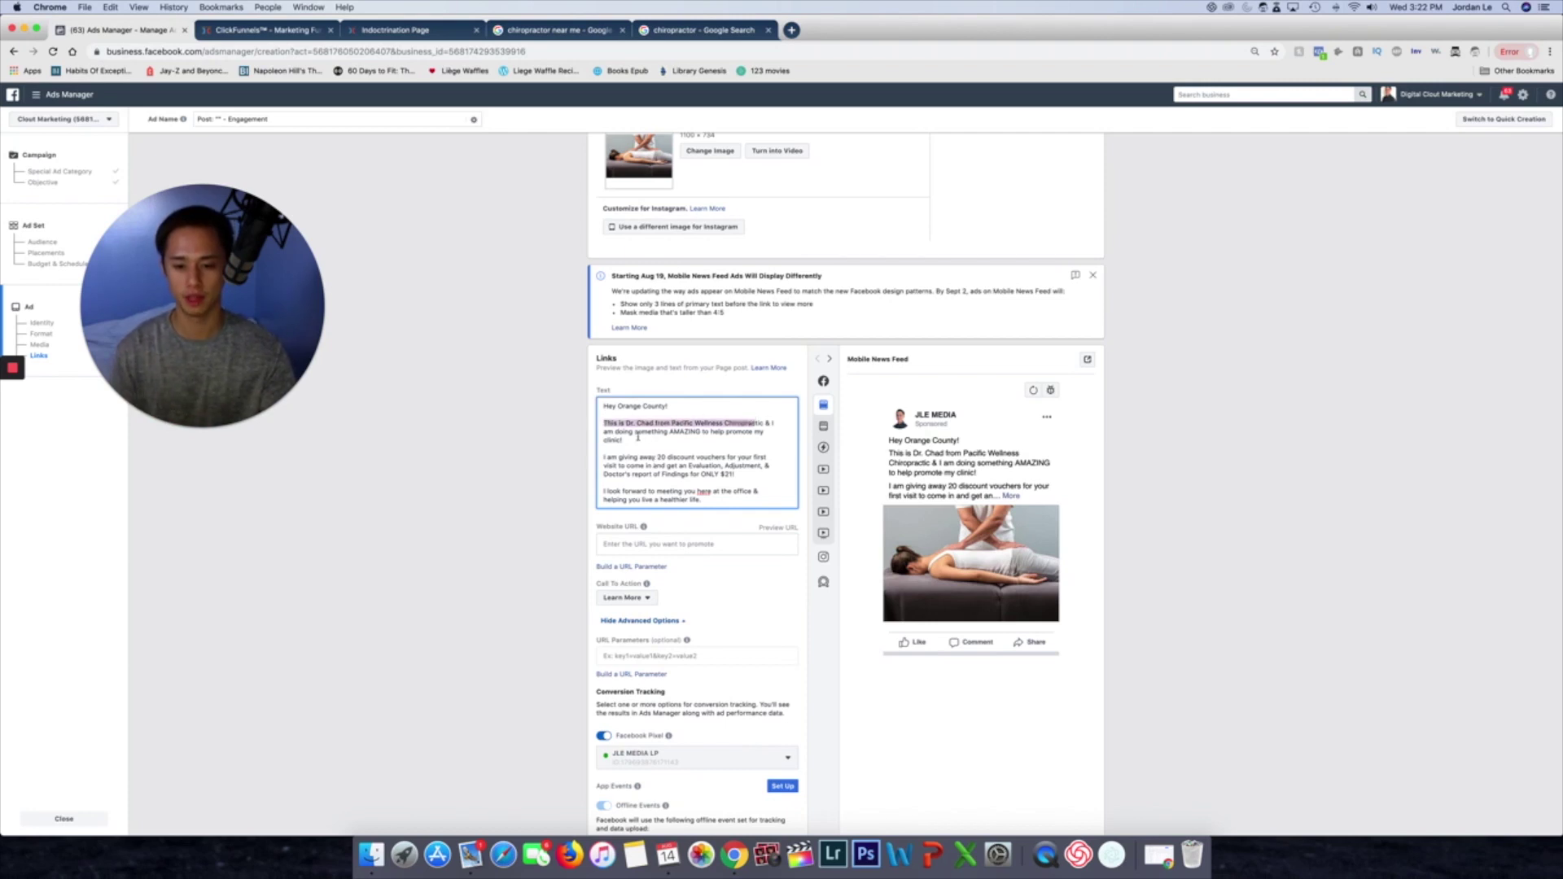
click(602, 432)
drag(604, 423, 757, 432)
click(619, 436)
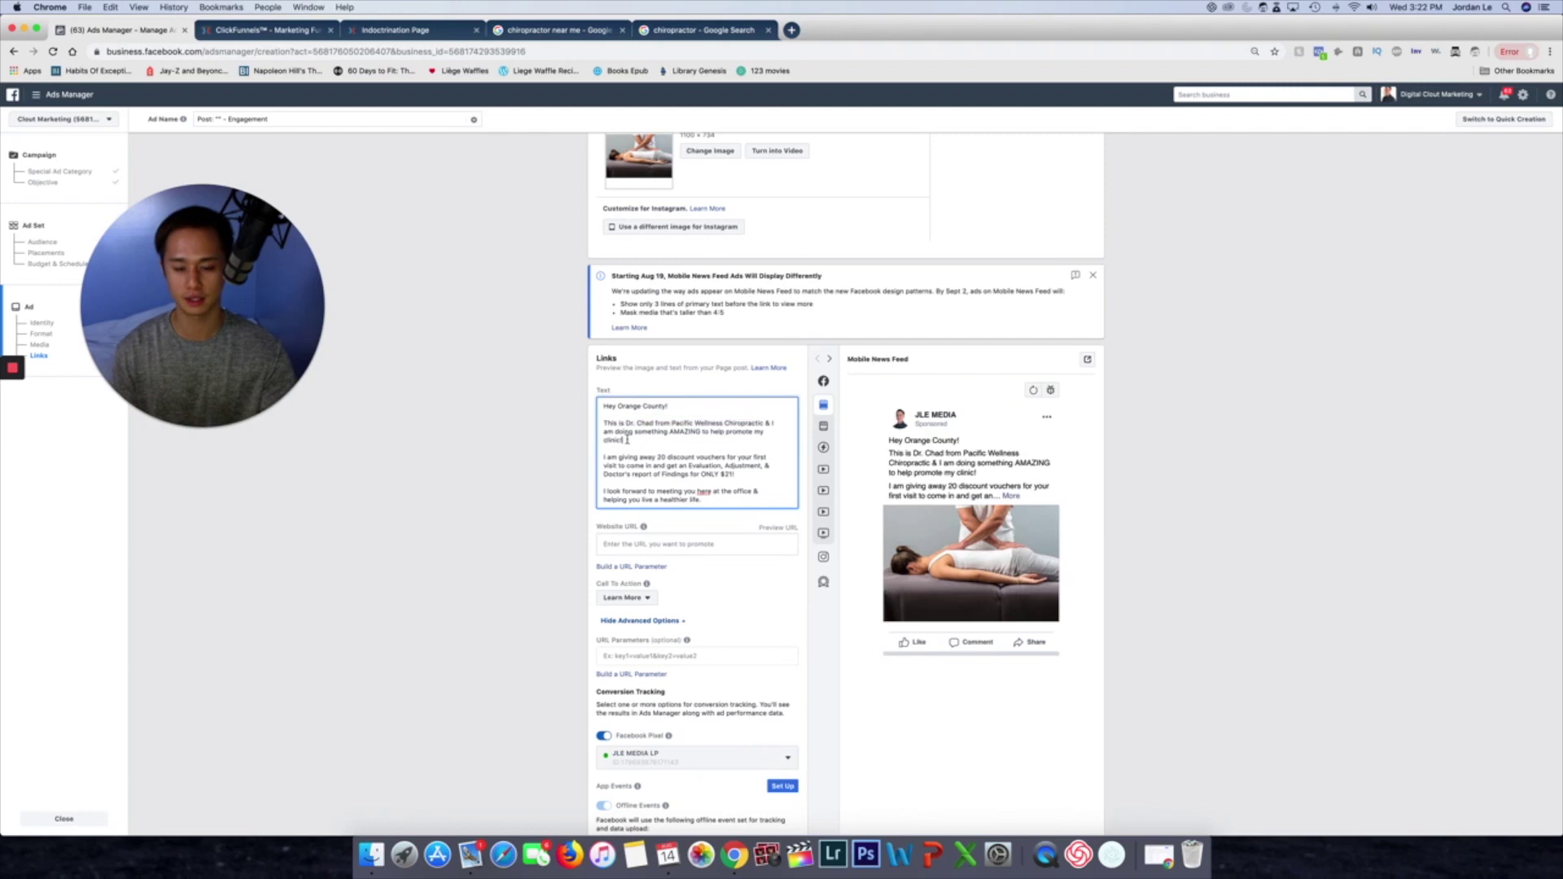
mouse_move(627, 440)
mouse_down()
mouse_move(606, 425)
mouse_move(737, 474)
mouse_move(607, 491)
mouse_up()
click(602, 457)
click(711, 497)
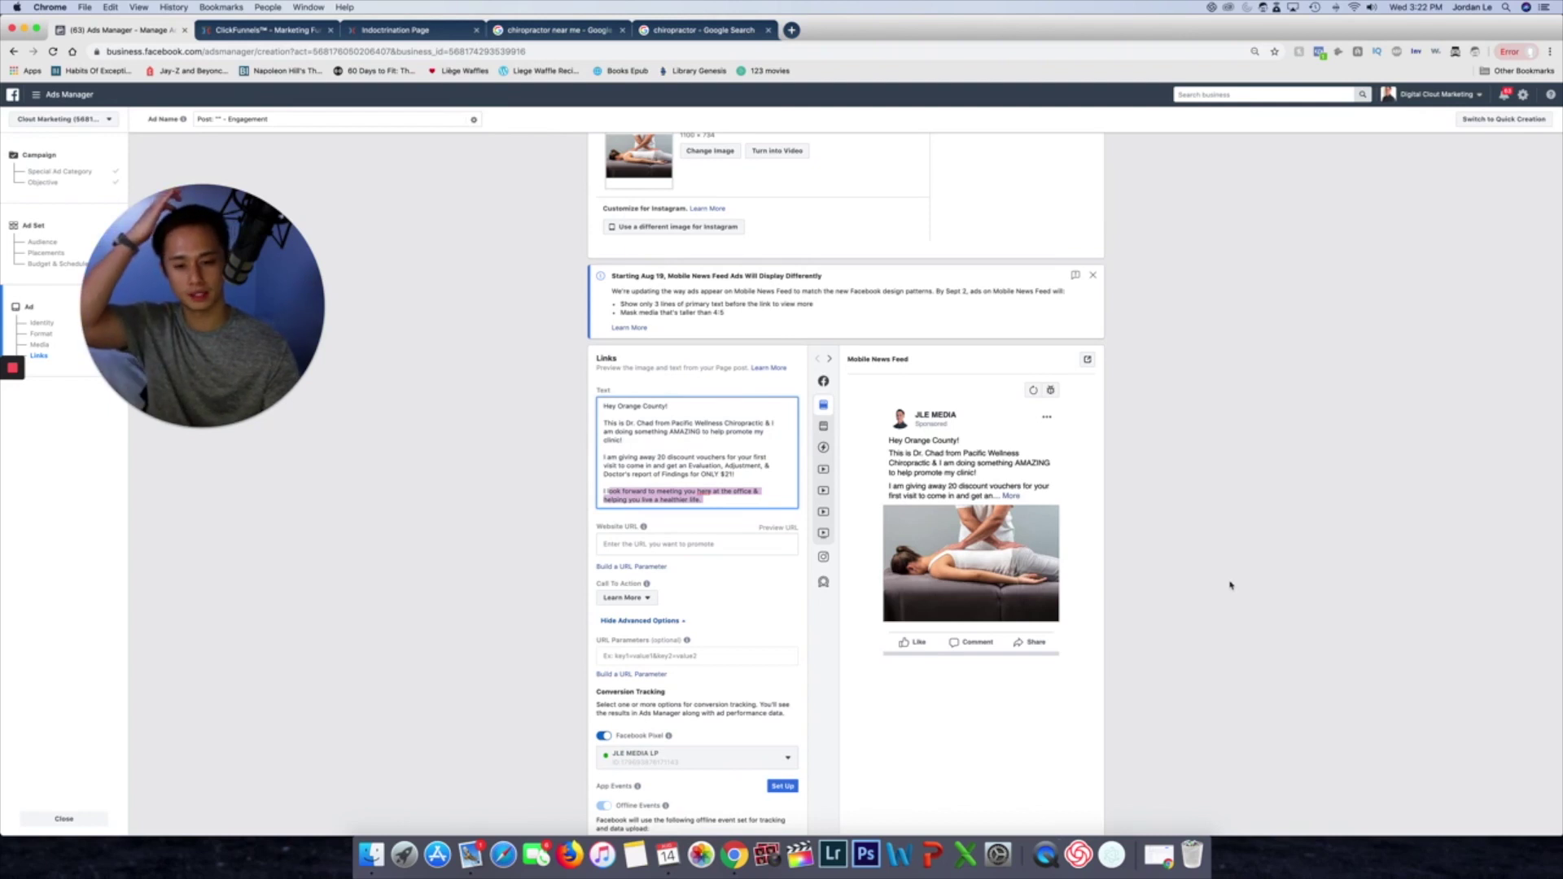
click(671, 408)
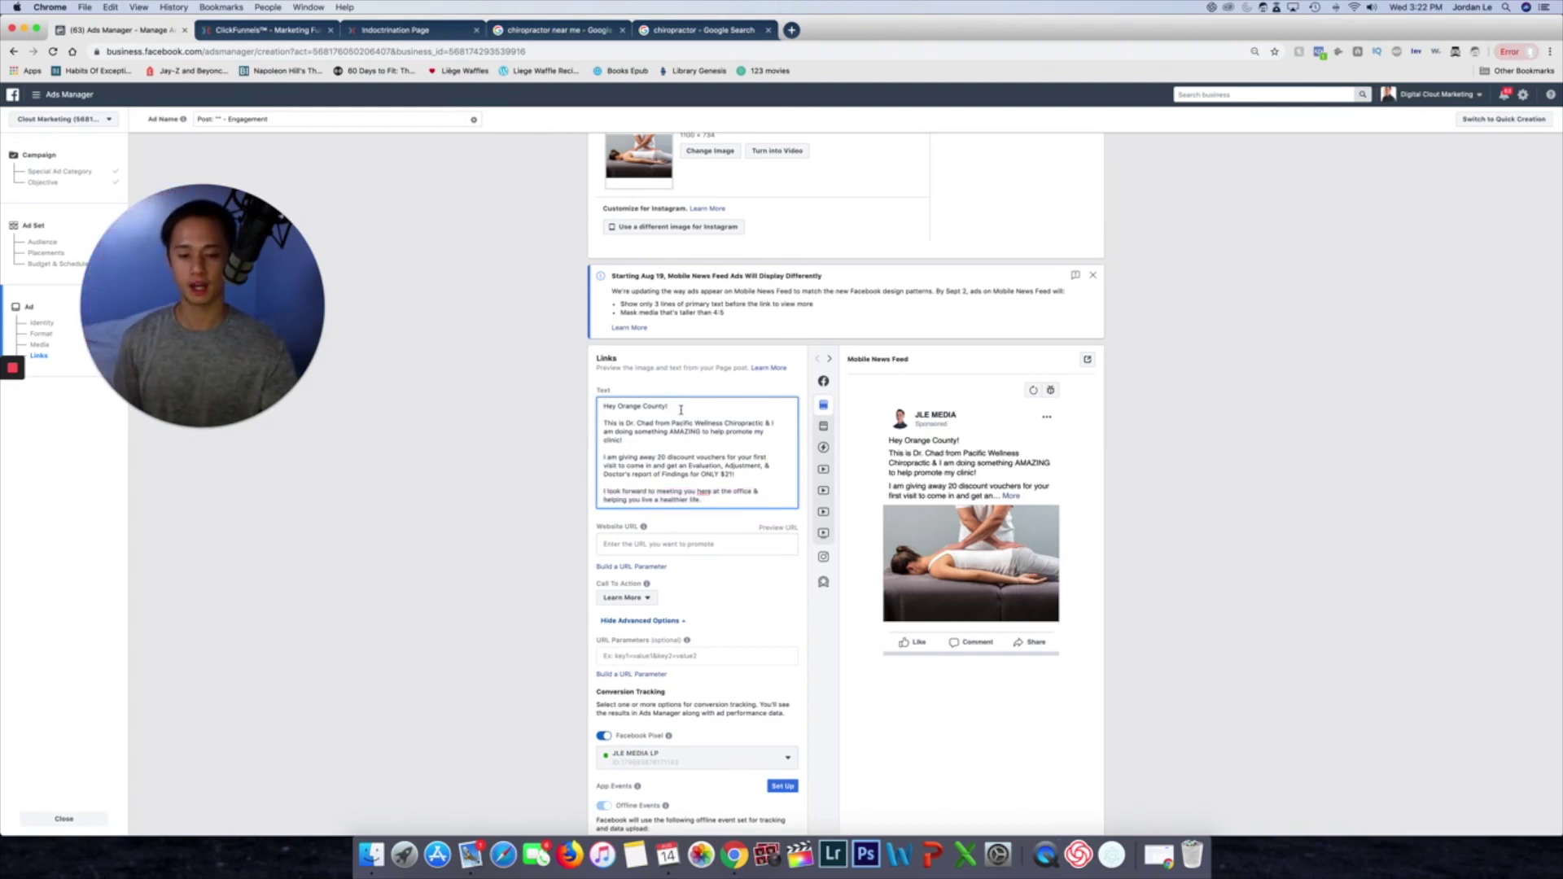
triple_click(676, 411)
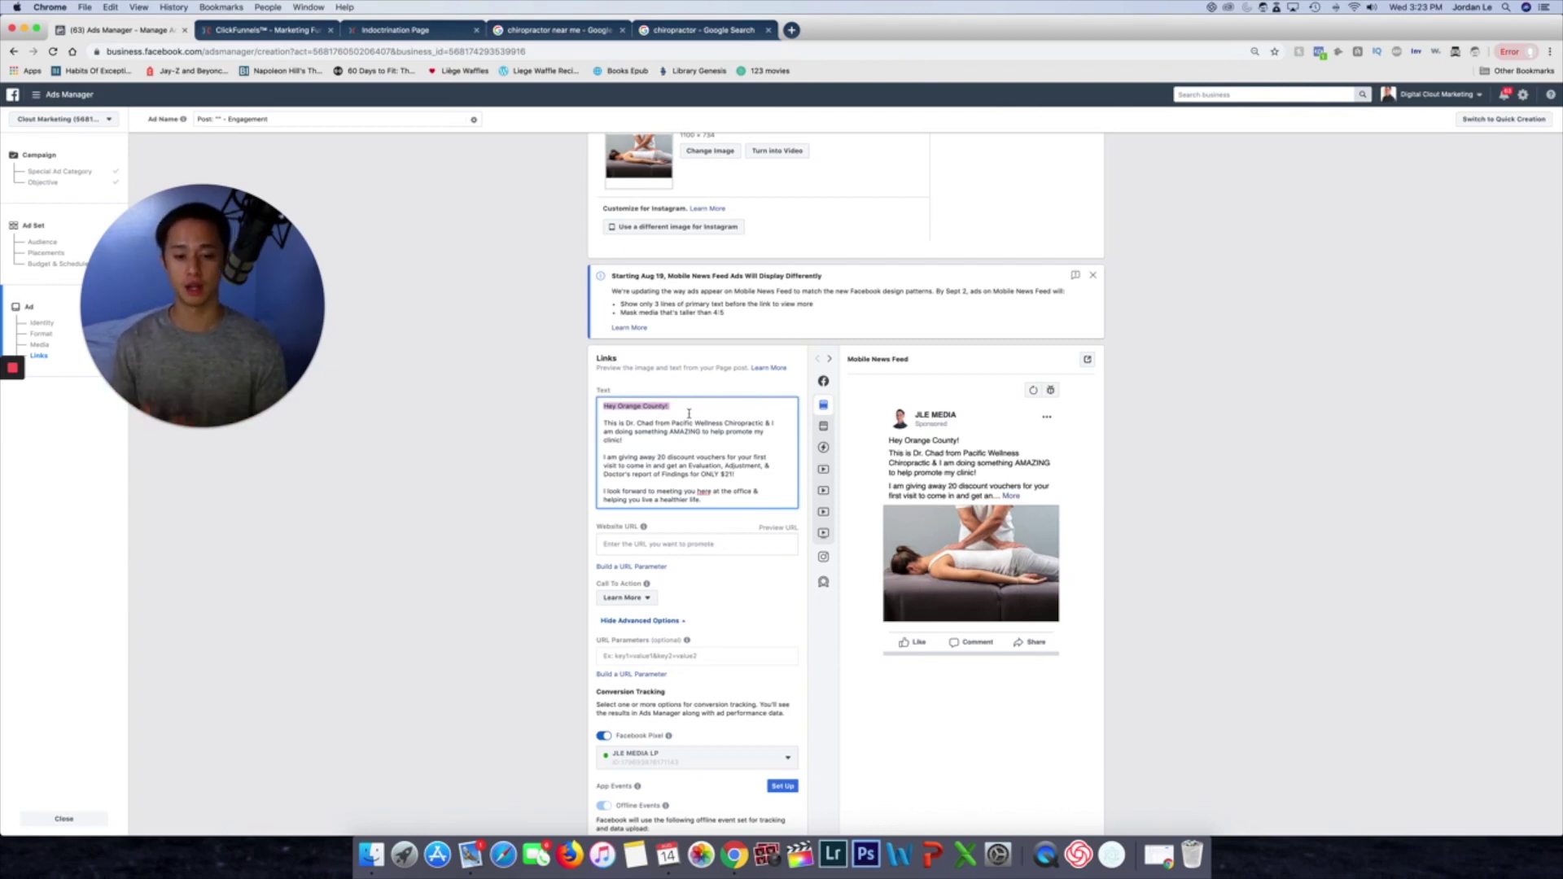
Step: Delete 'in' so the voucher sentence reads 'come and get an Evaluation'
click(695, 444)
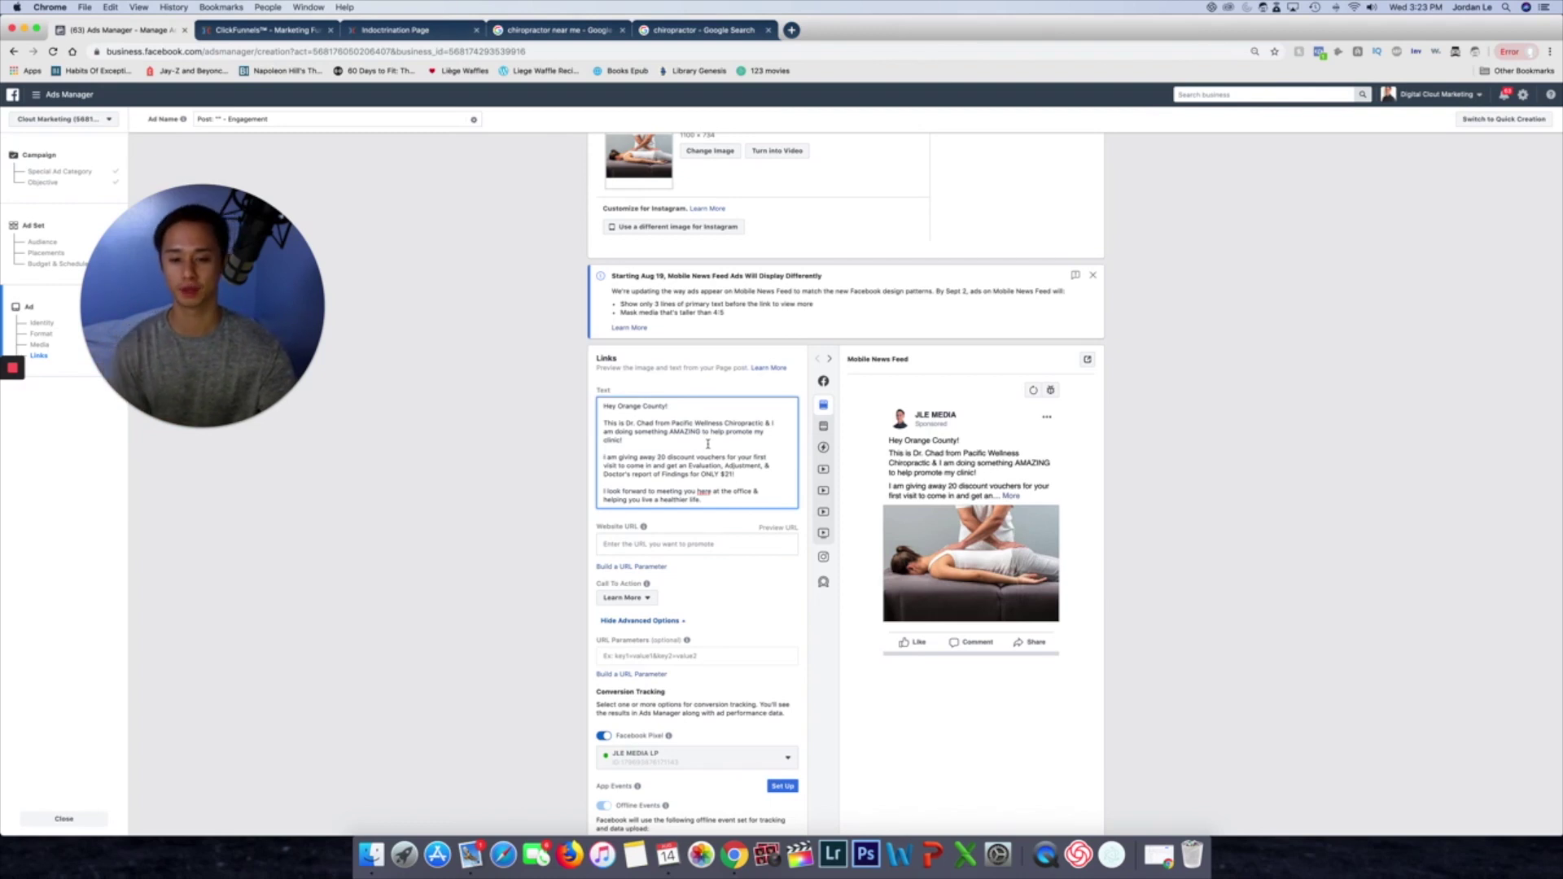
drag(623, 439, 602, 424)
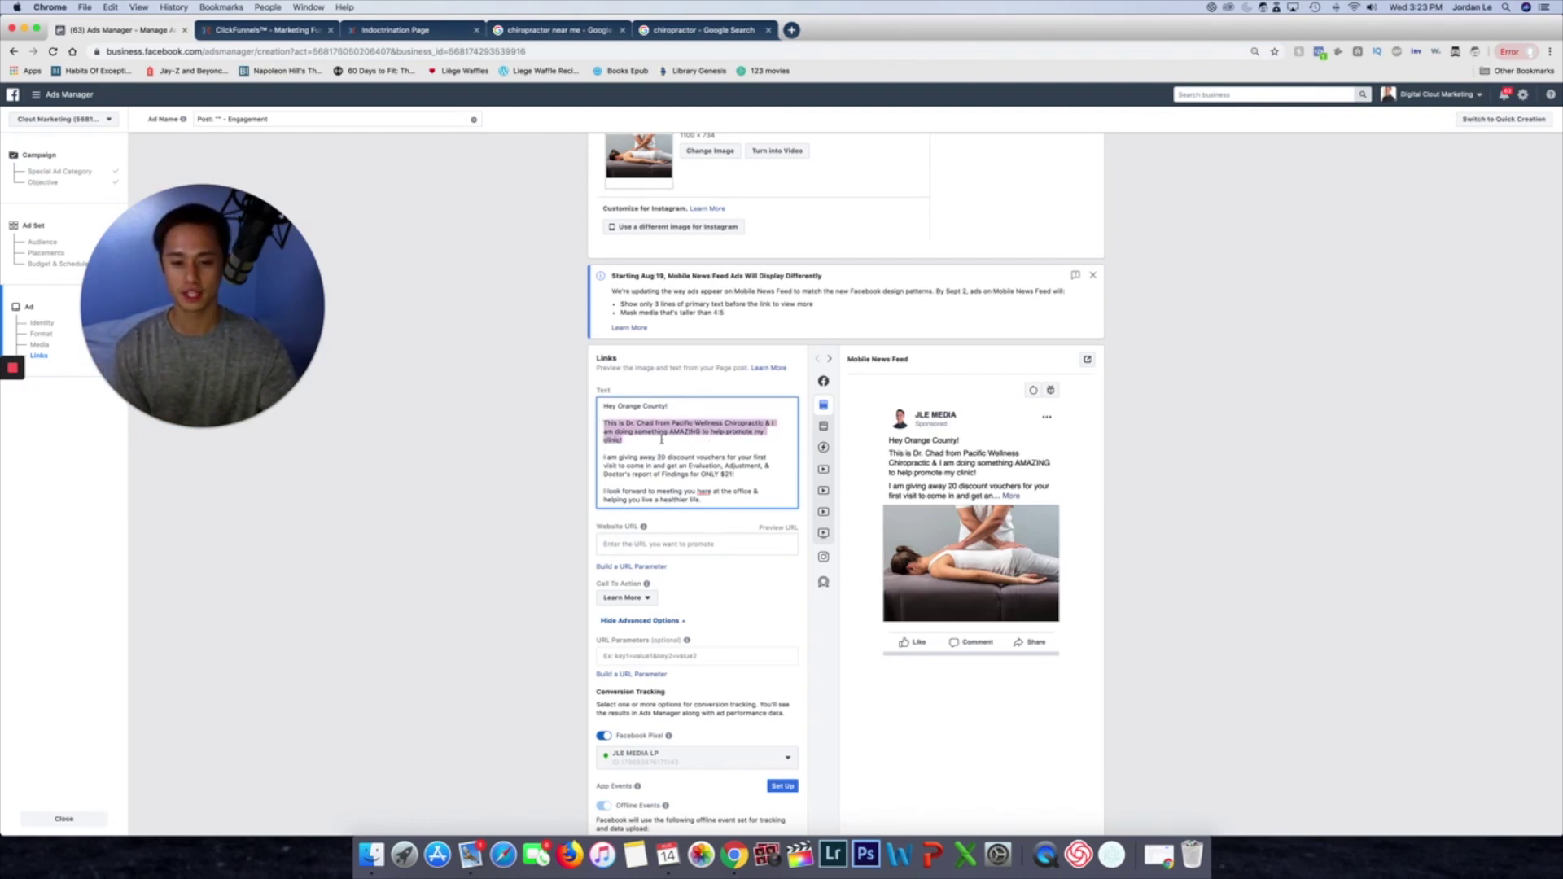
click(699, 437)
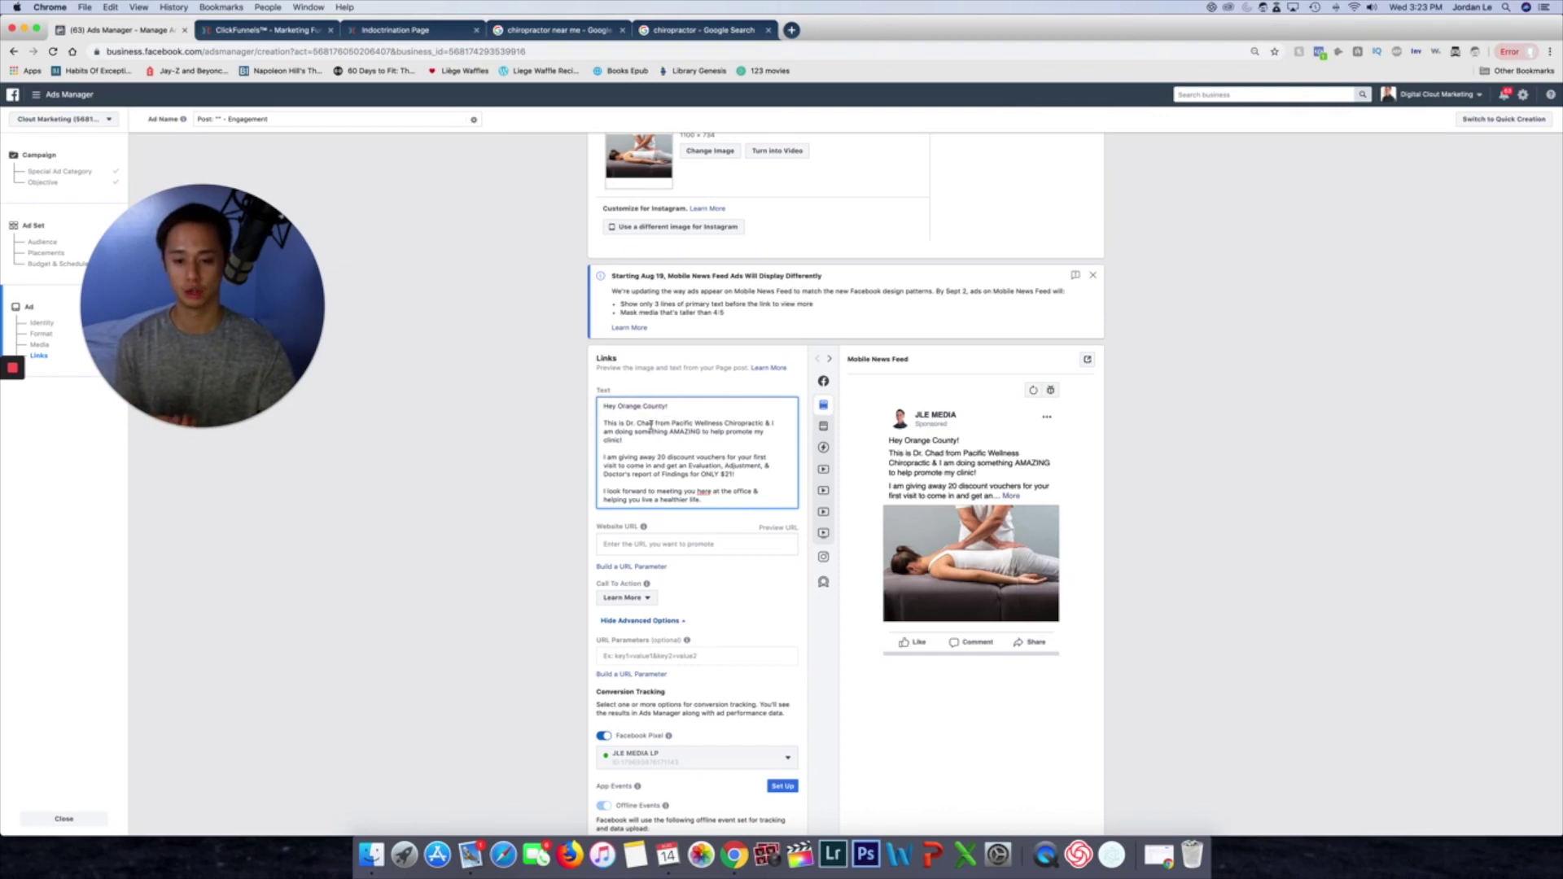
drag(652, 423, 629, 424)
click(676, 427)
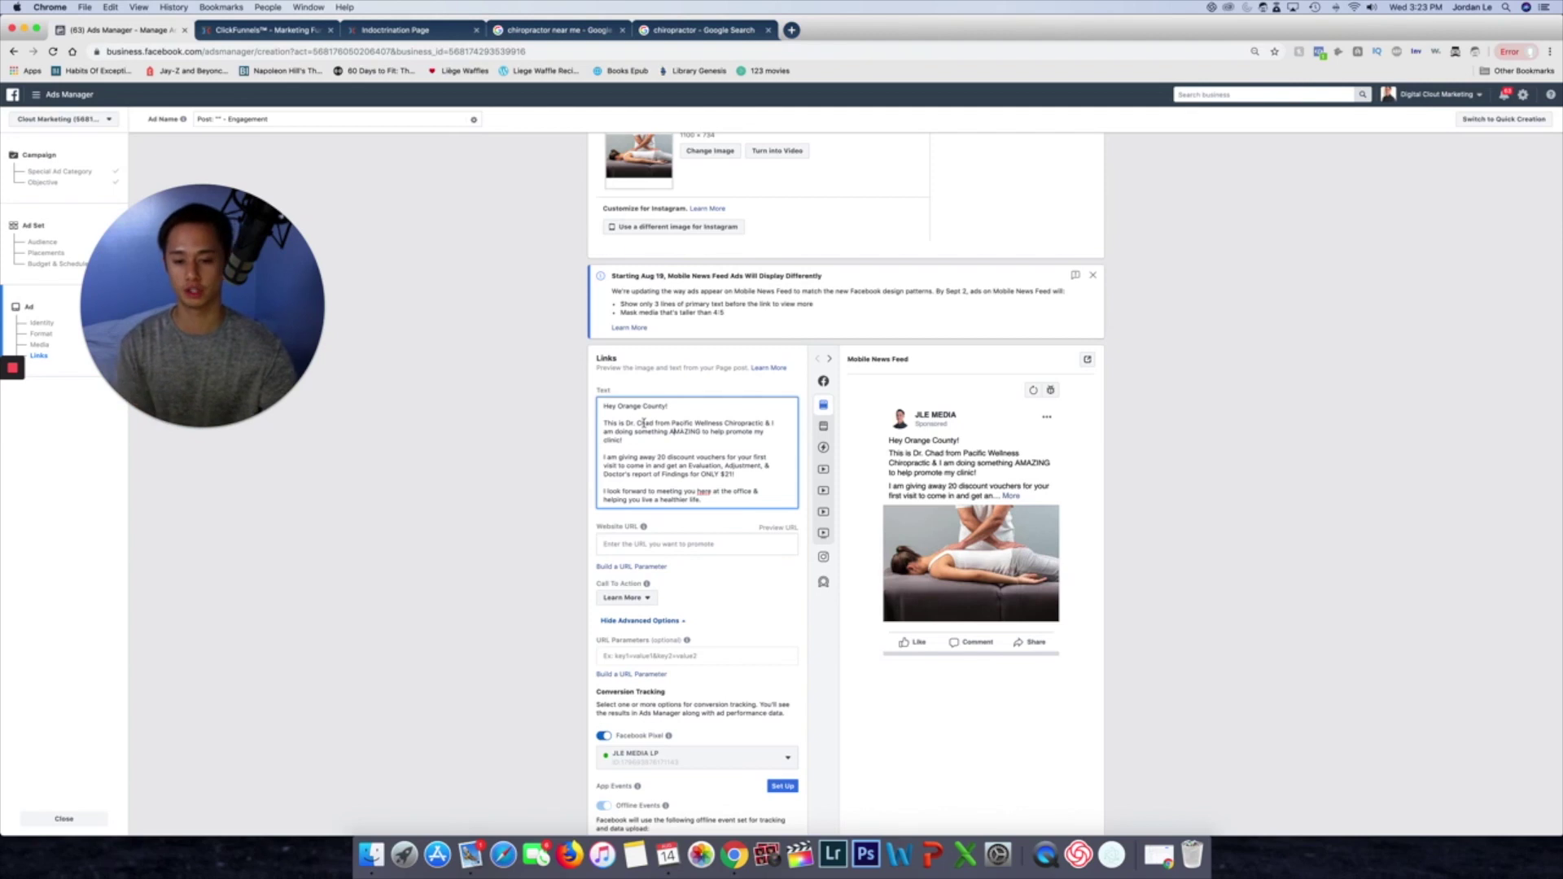
drag(654, 423, 628, 429)
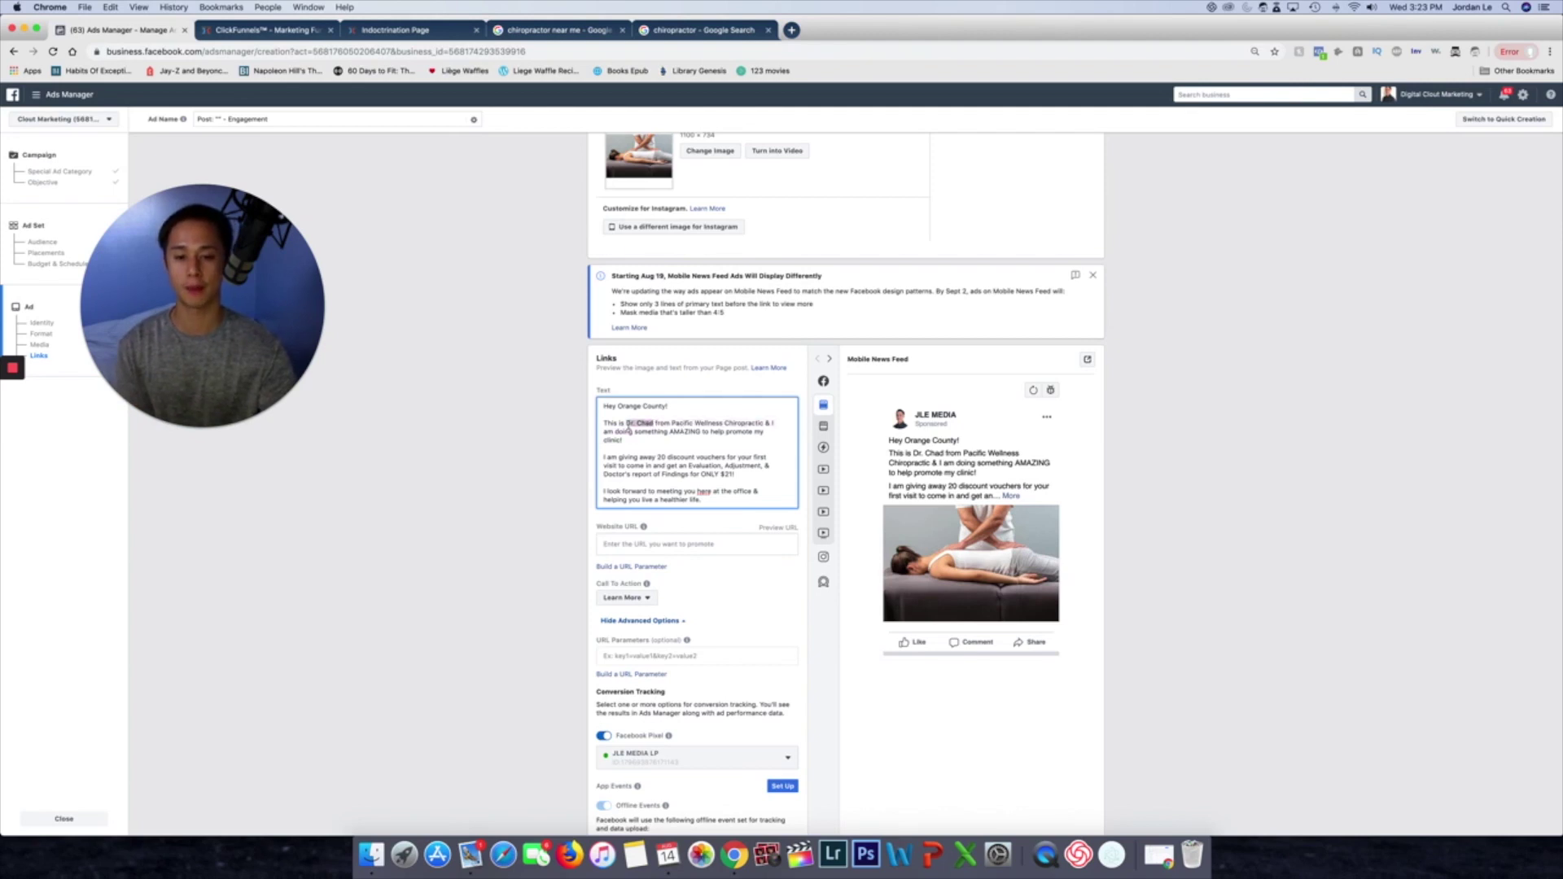
click(717, 447)
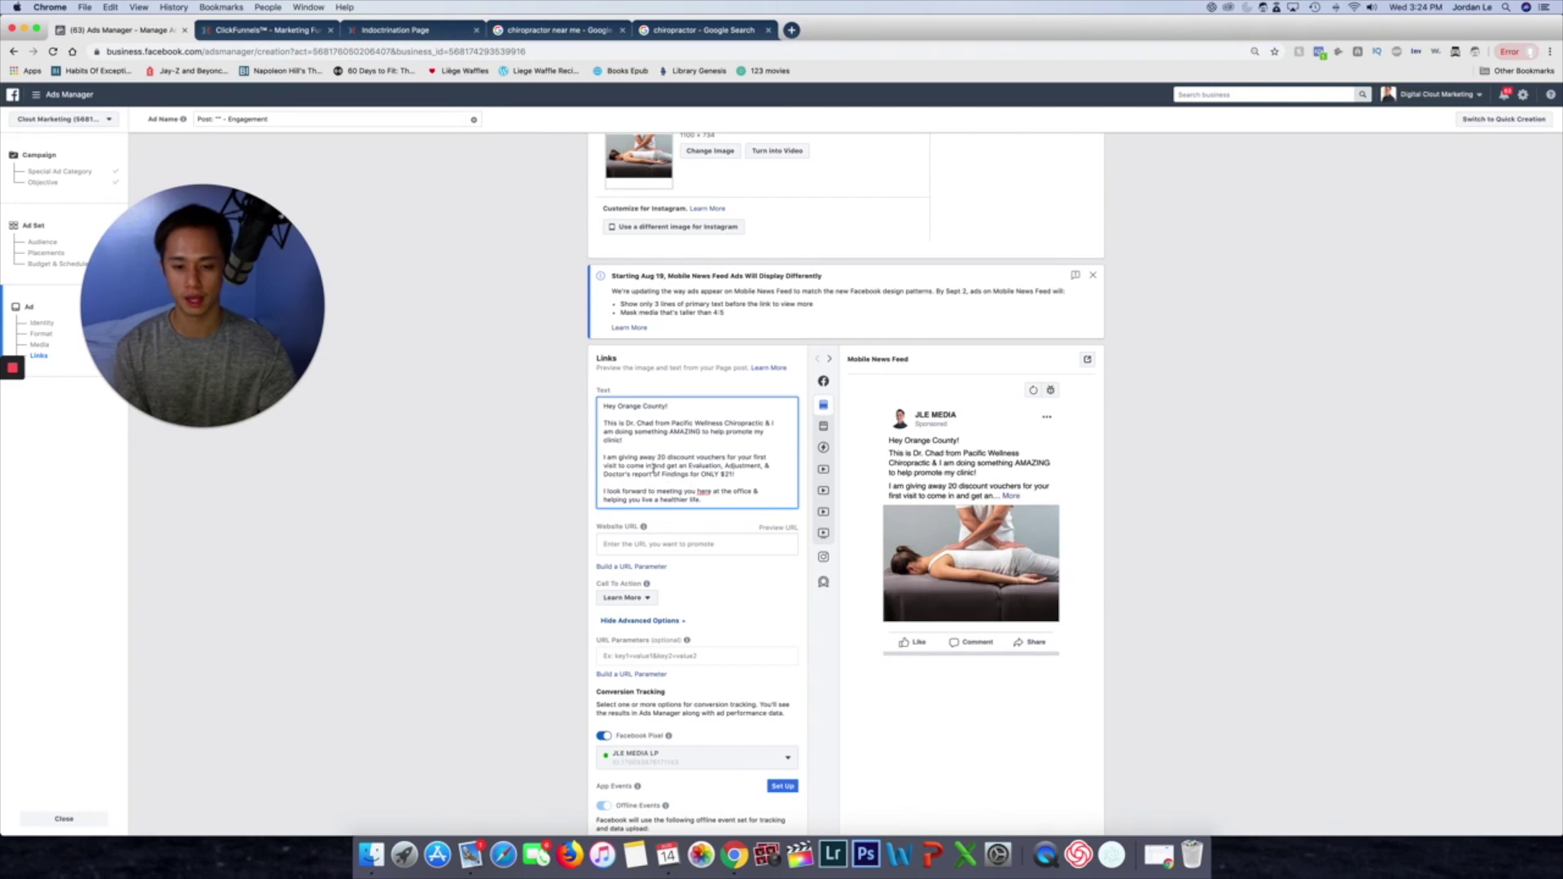
key(BackSpace)
key(BackSpace)
key(BackSpace)
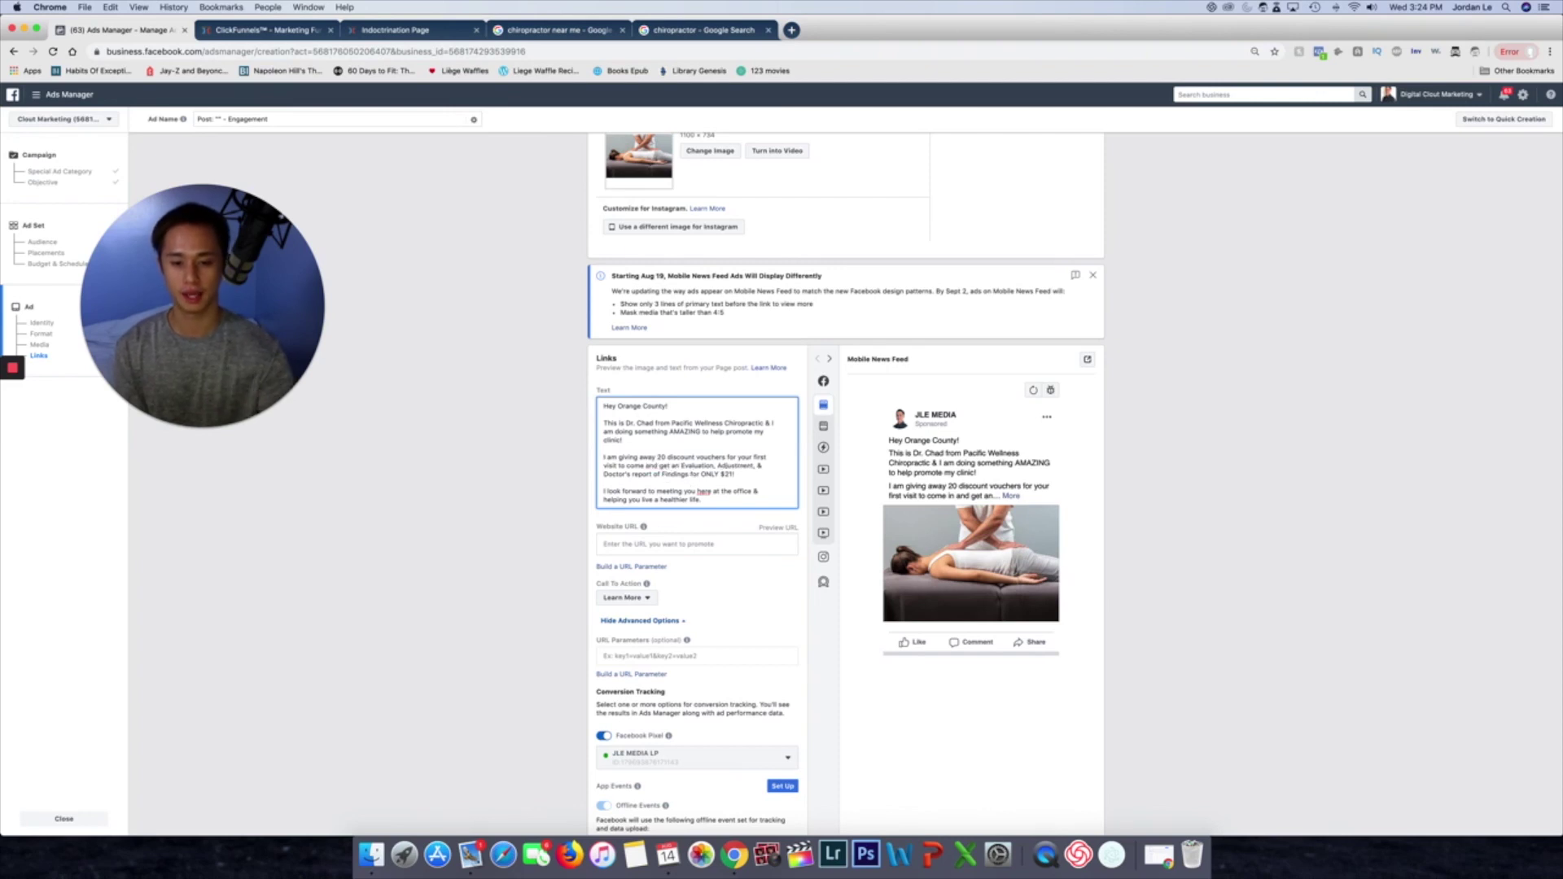
click(765, 474)
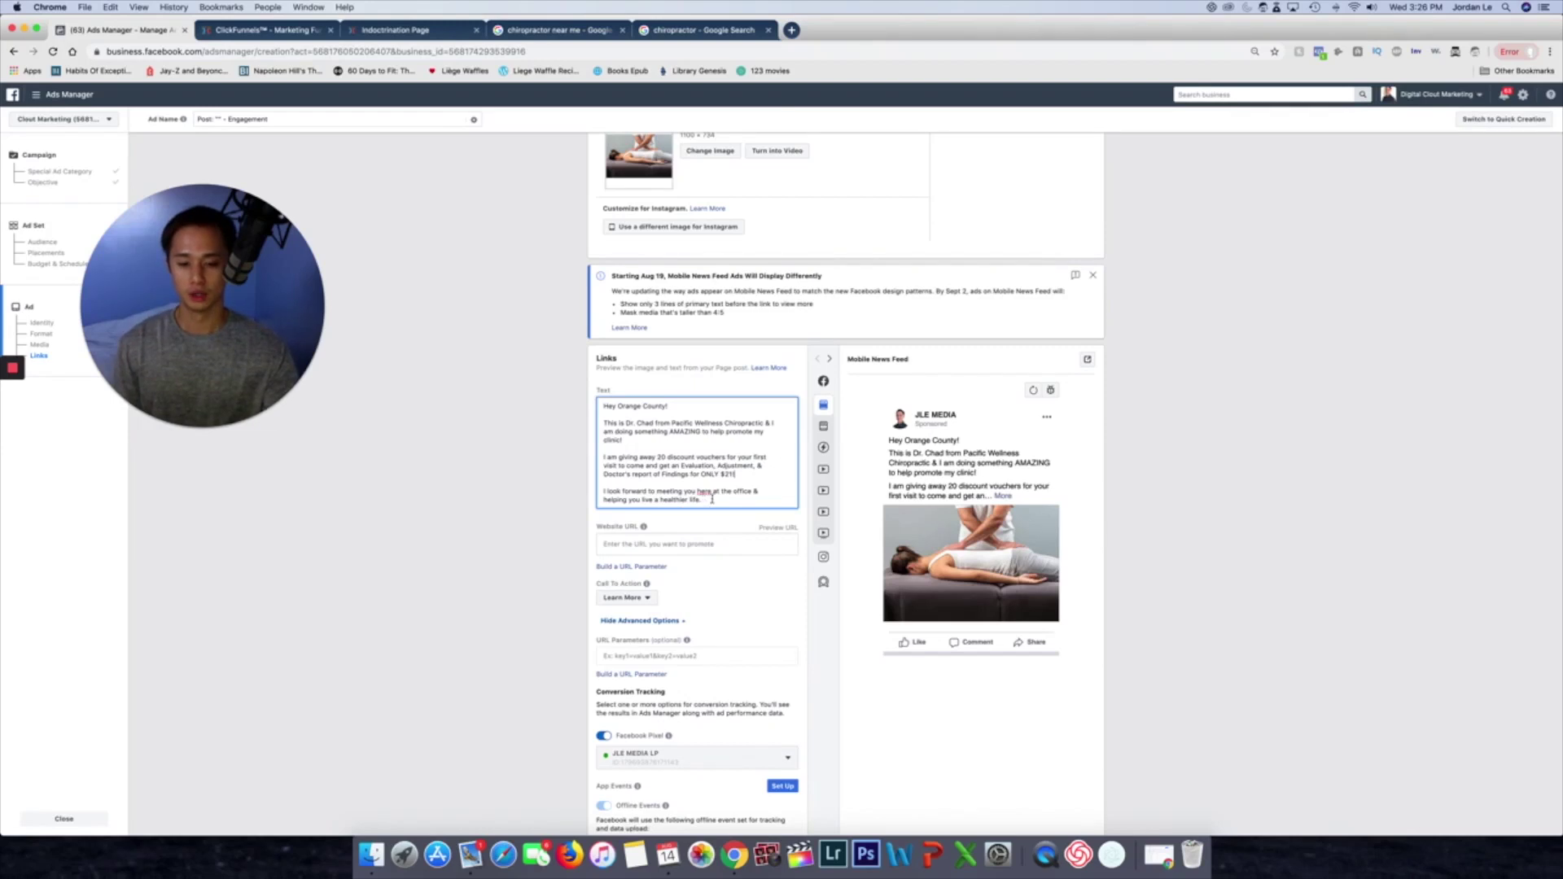
Step: Replace the office-meeting closing line with 'You may claim your voucher by entering your information below.'
drag(714, 500, 525, 480)
click(525, 480)
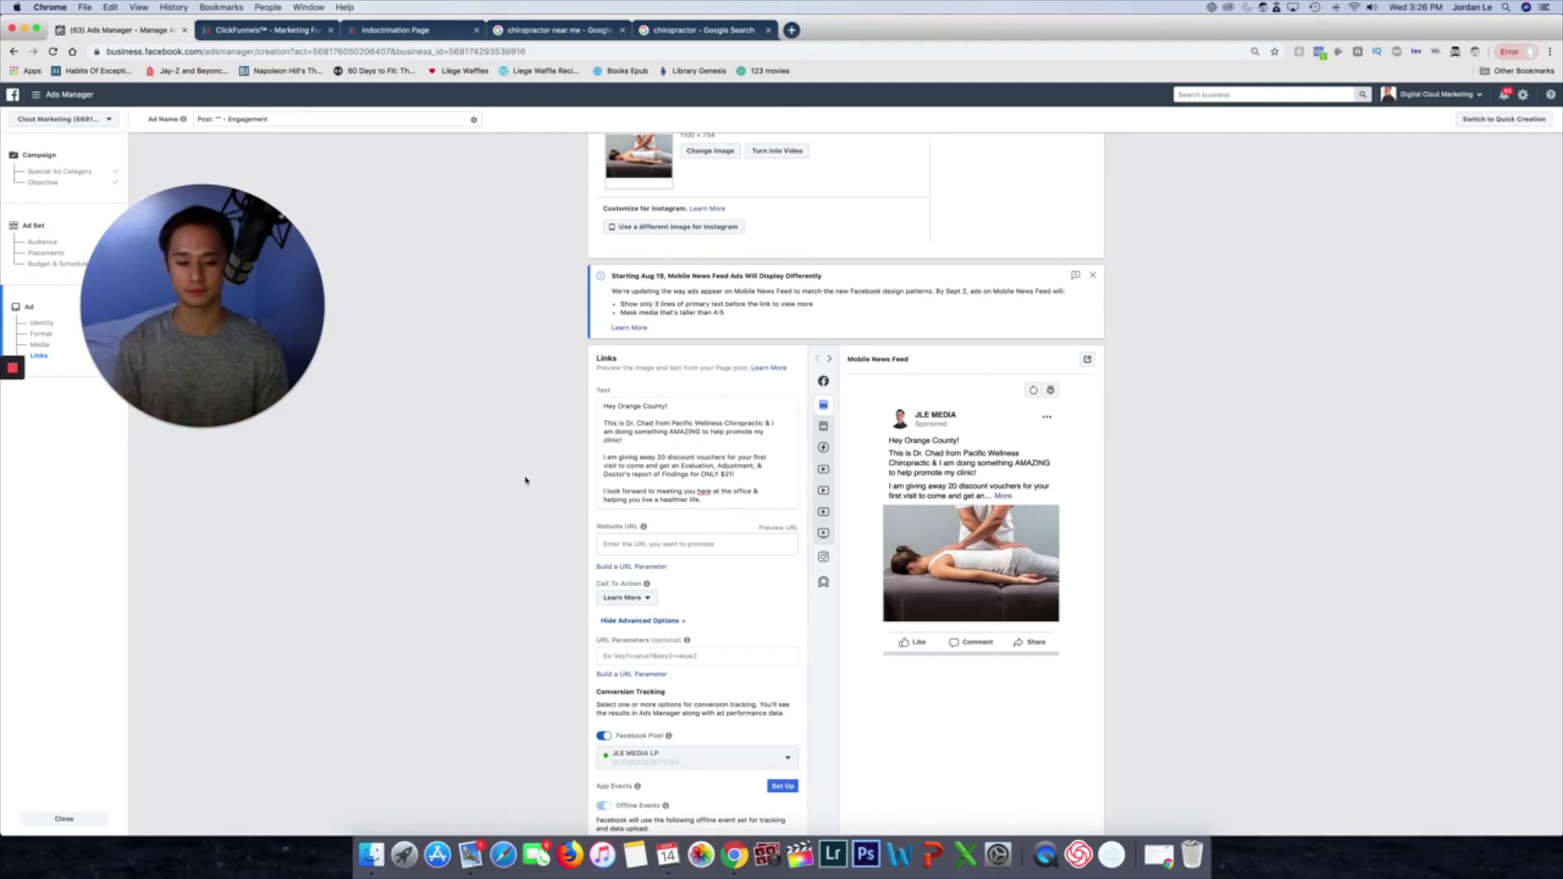
triple_click(666, 489)
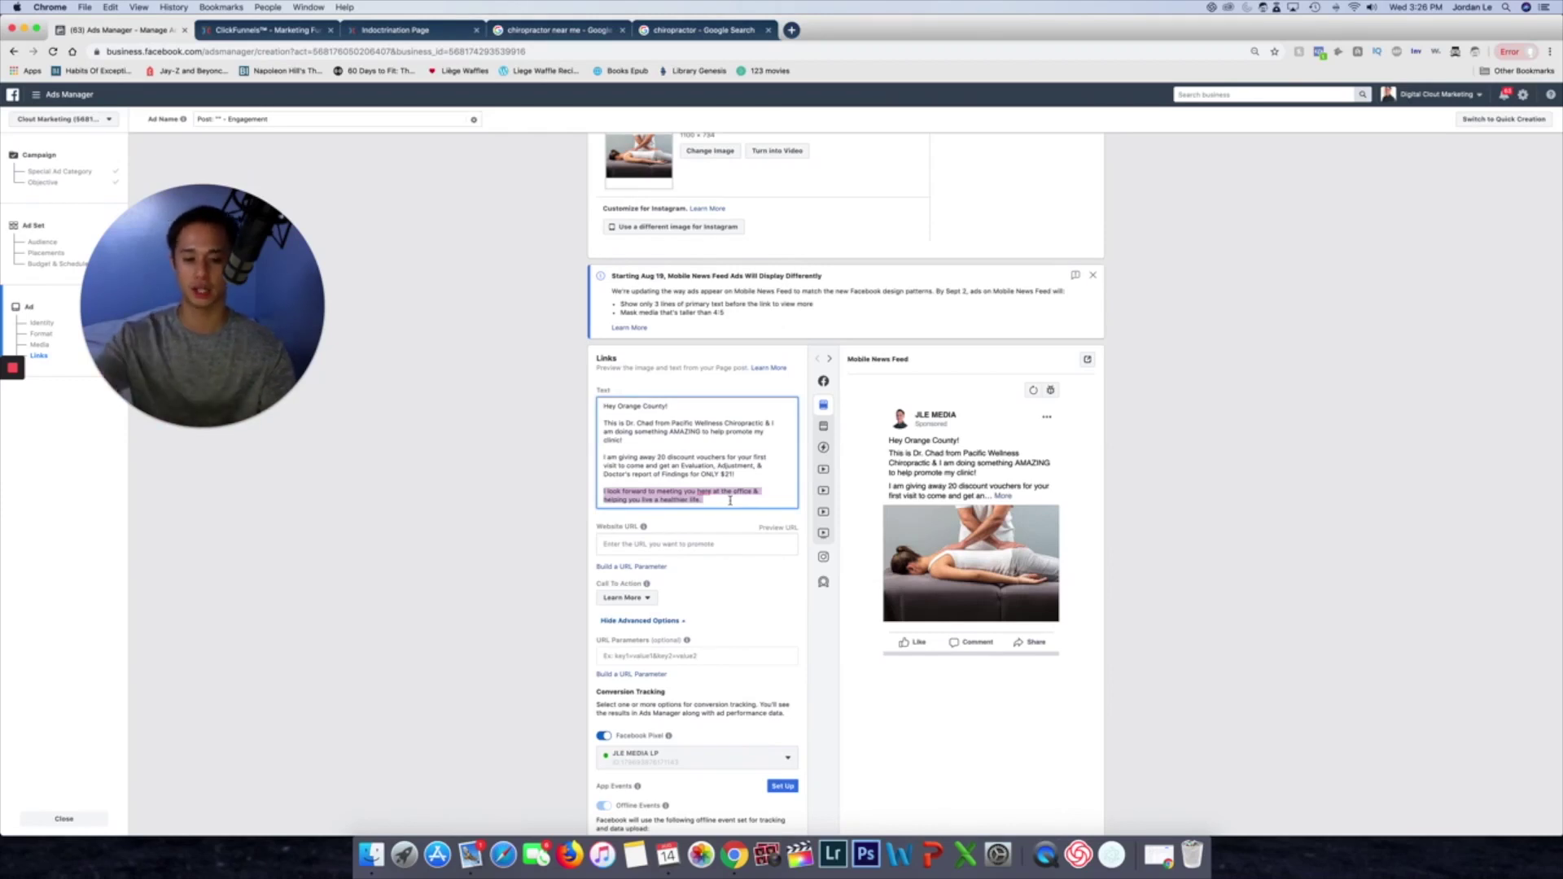
drag(681, 500, 593, 492)
text(You M)
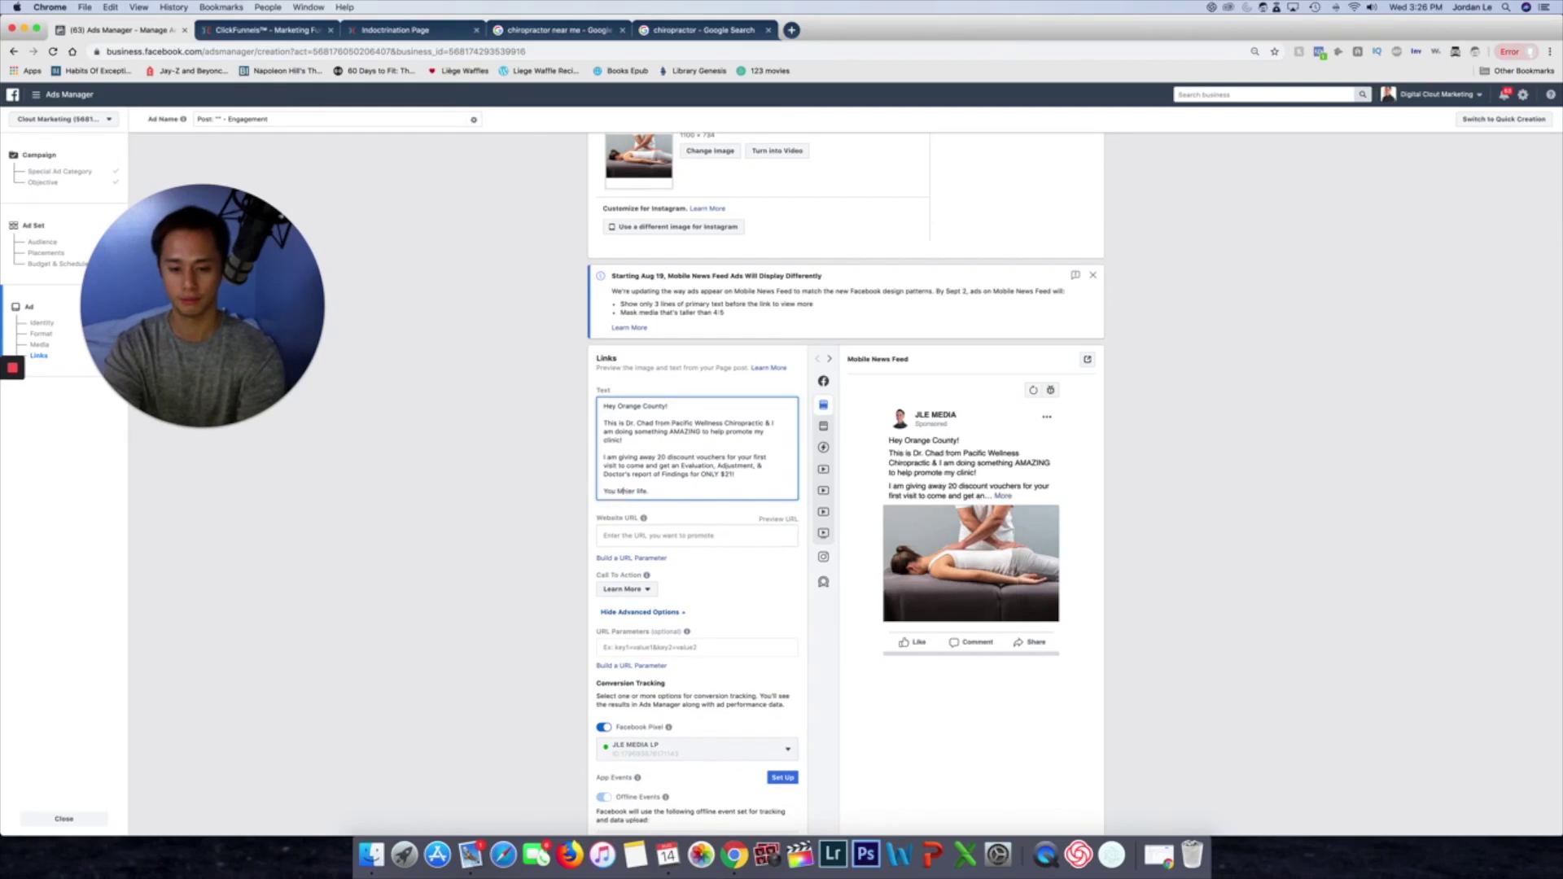
click(660, 489)
key(BackSpace)
key(BackSpace)
key(BackSpace)
key(BackSpace)
key(BackSpace)
key(BackSpace)
key(BackSpace)
key(BackSpace)
key(BackSpace)
key(BackSpace)
key(BackSpace)
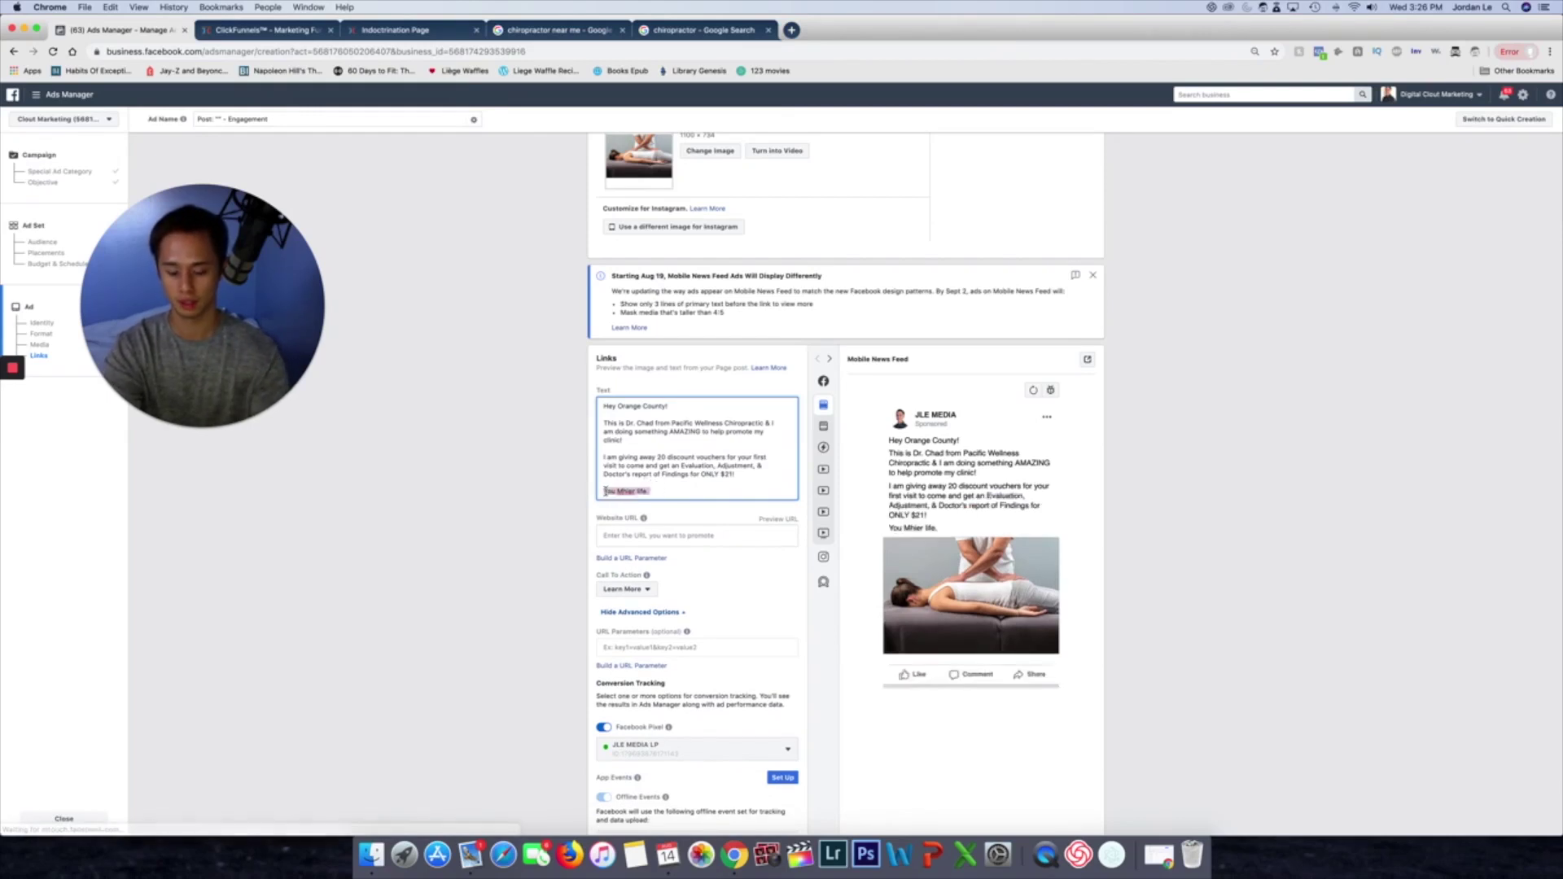
text(may claim your)
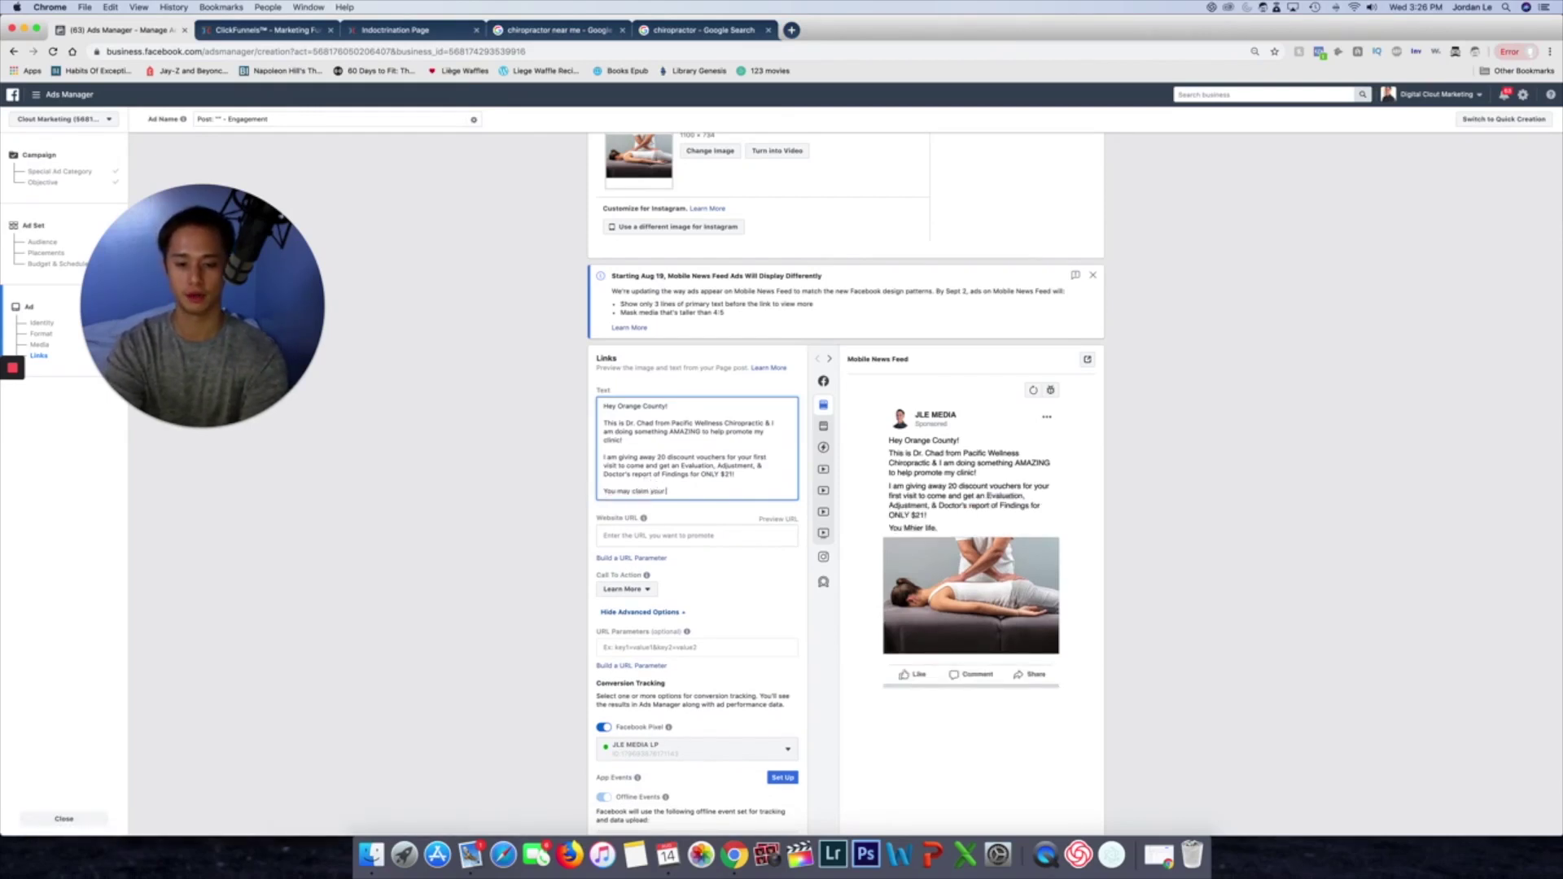
text( voucher by)
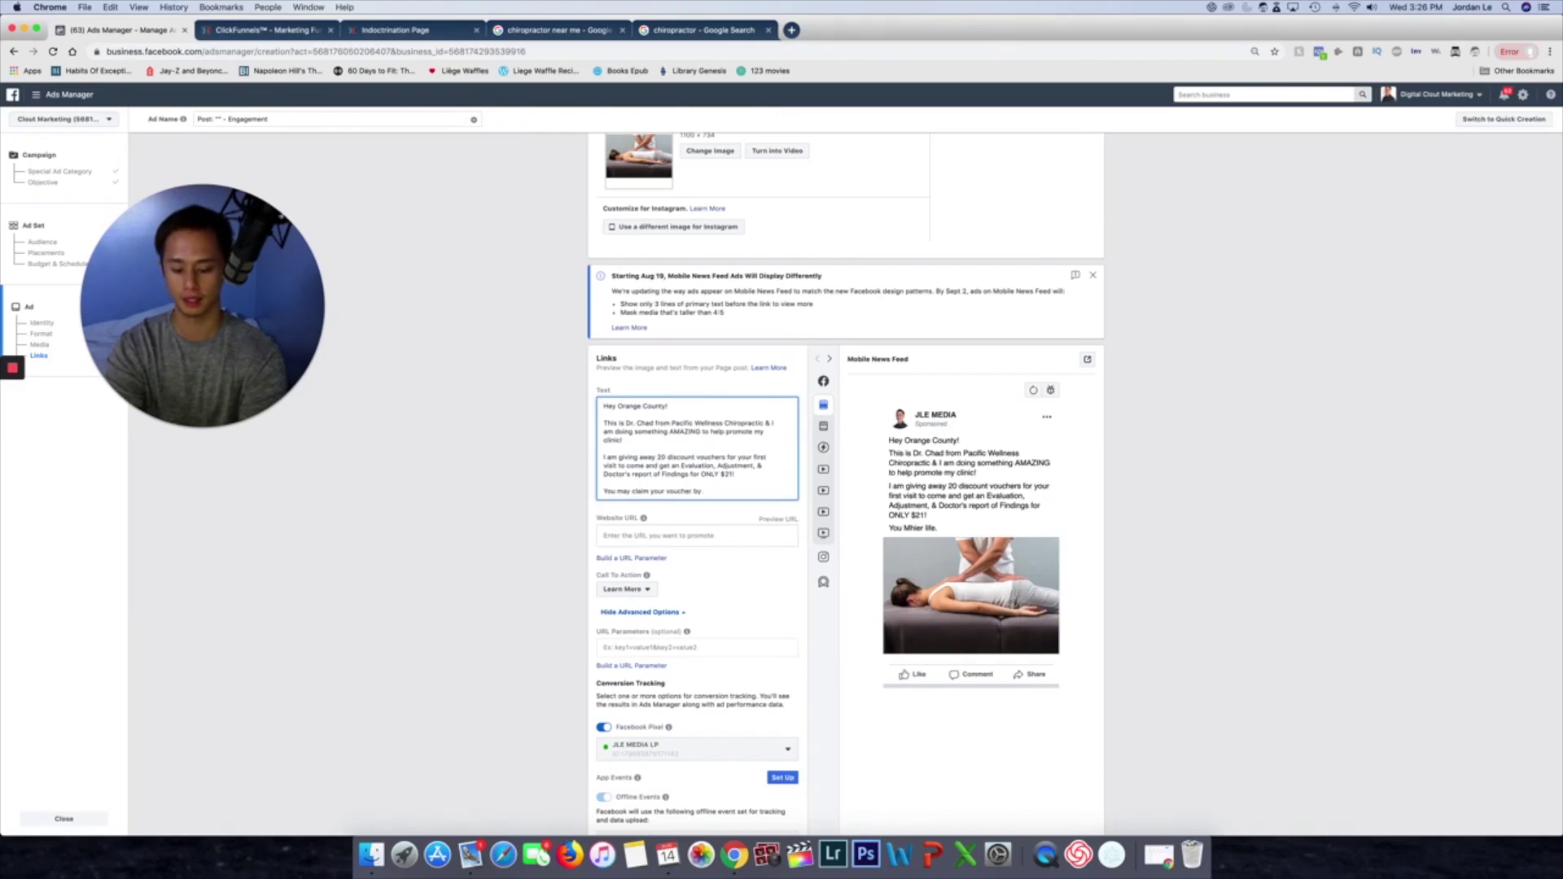
text( entering)
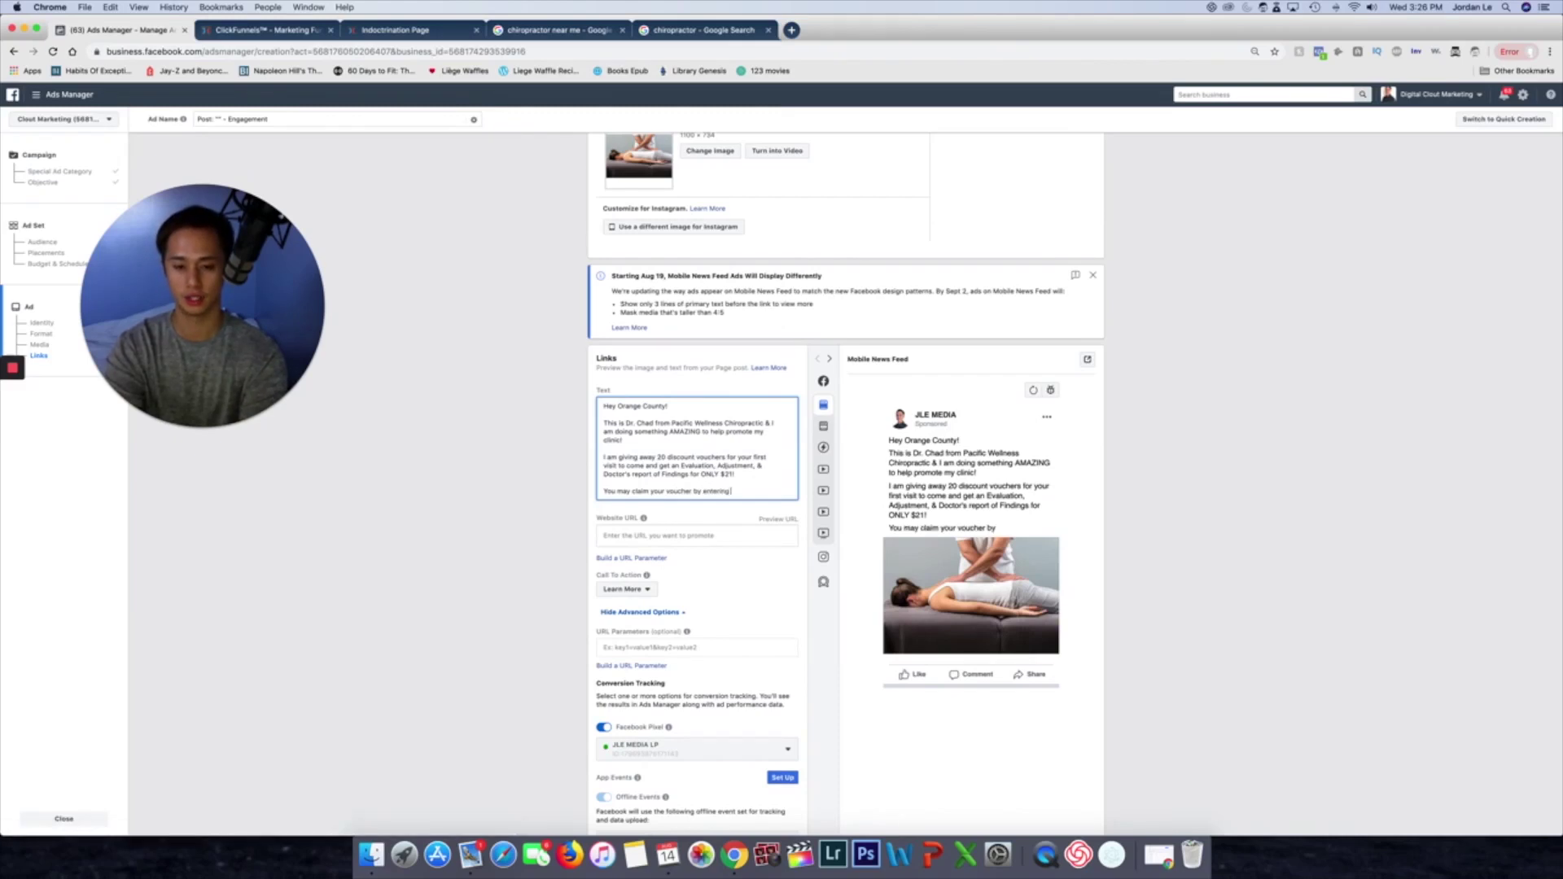
text( your information below.)
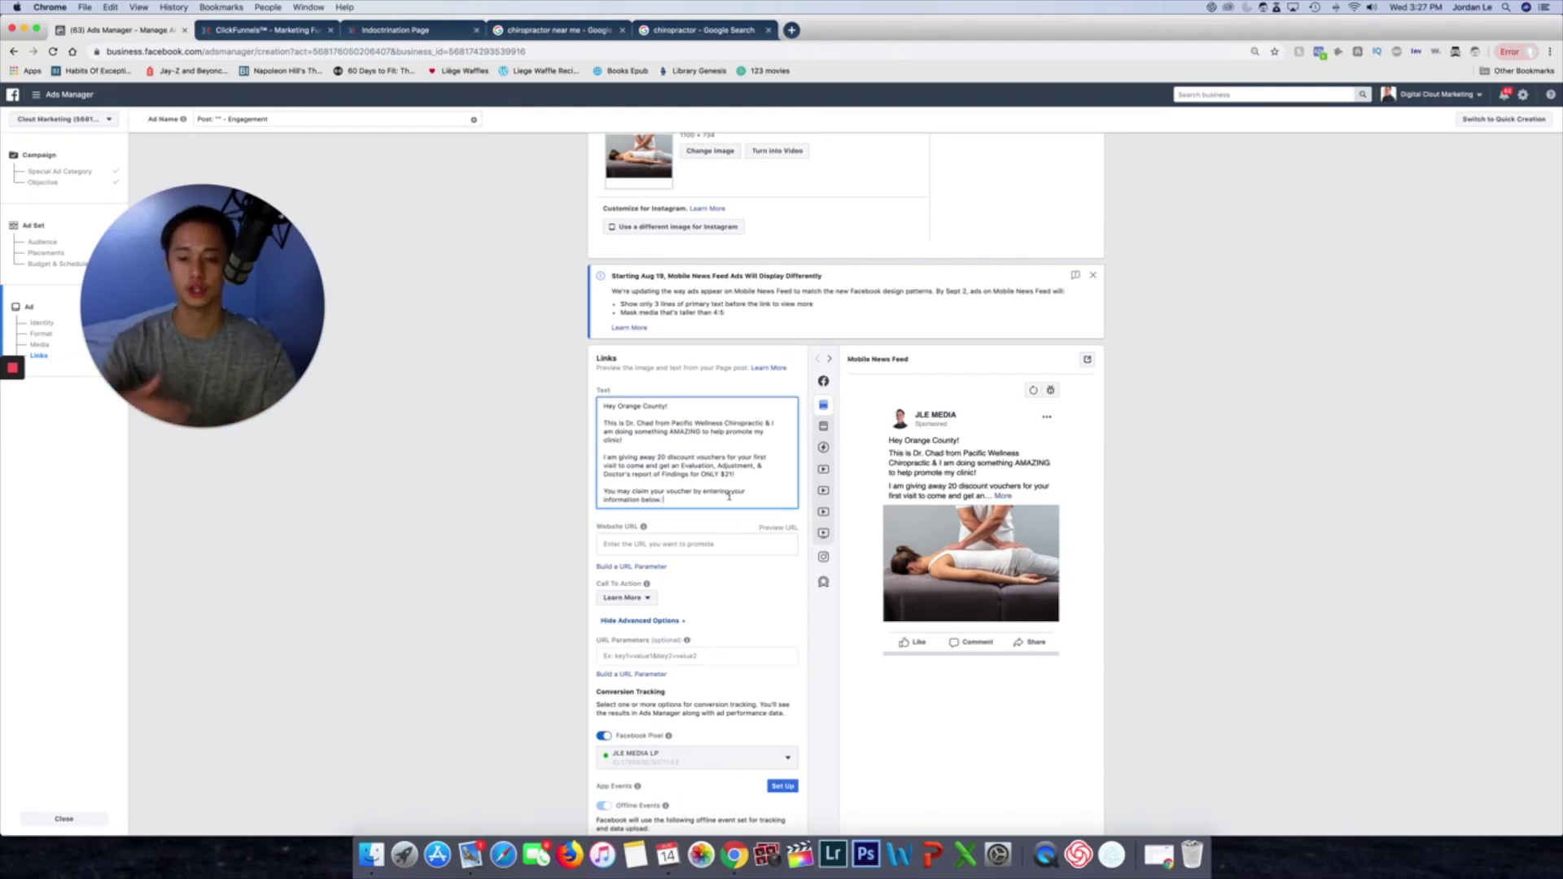
Step: Scroll through the ad form and review the finished primary text
scroll(728, 495, down, 2)
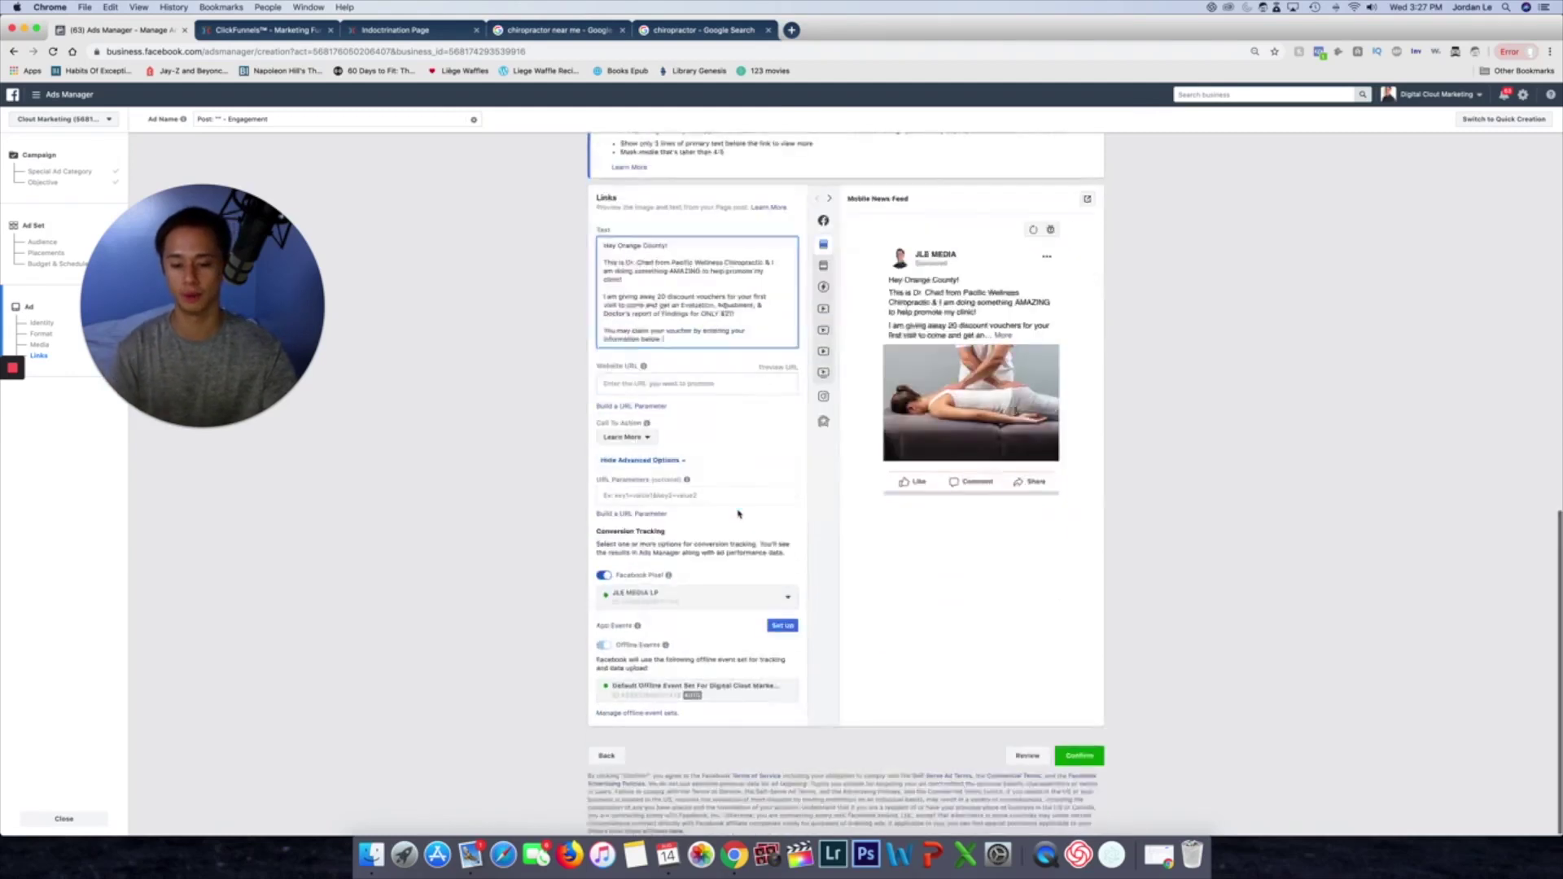
scroll(749, 538, up, 5)
scroll(779, 581, down, 2)
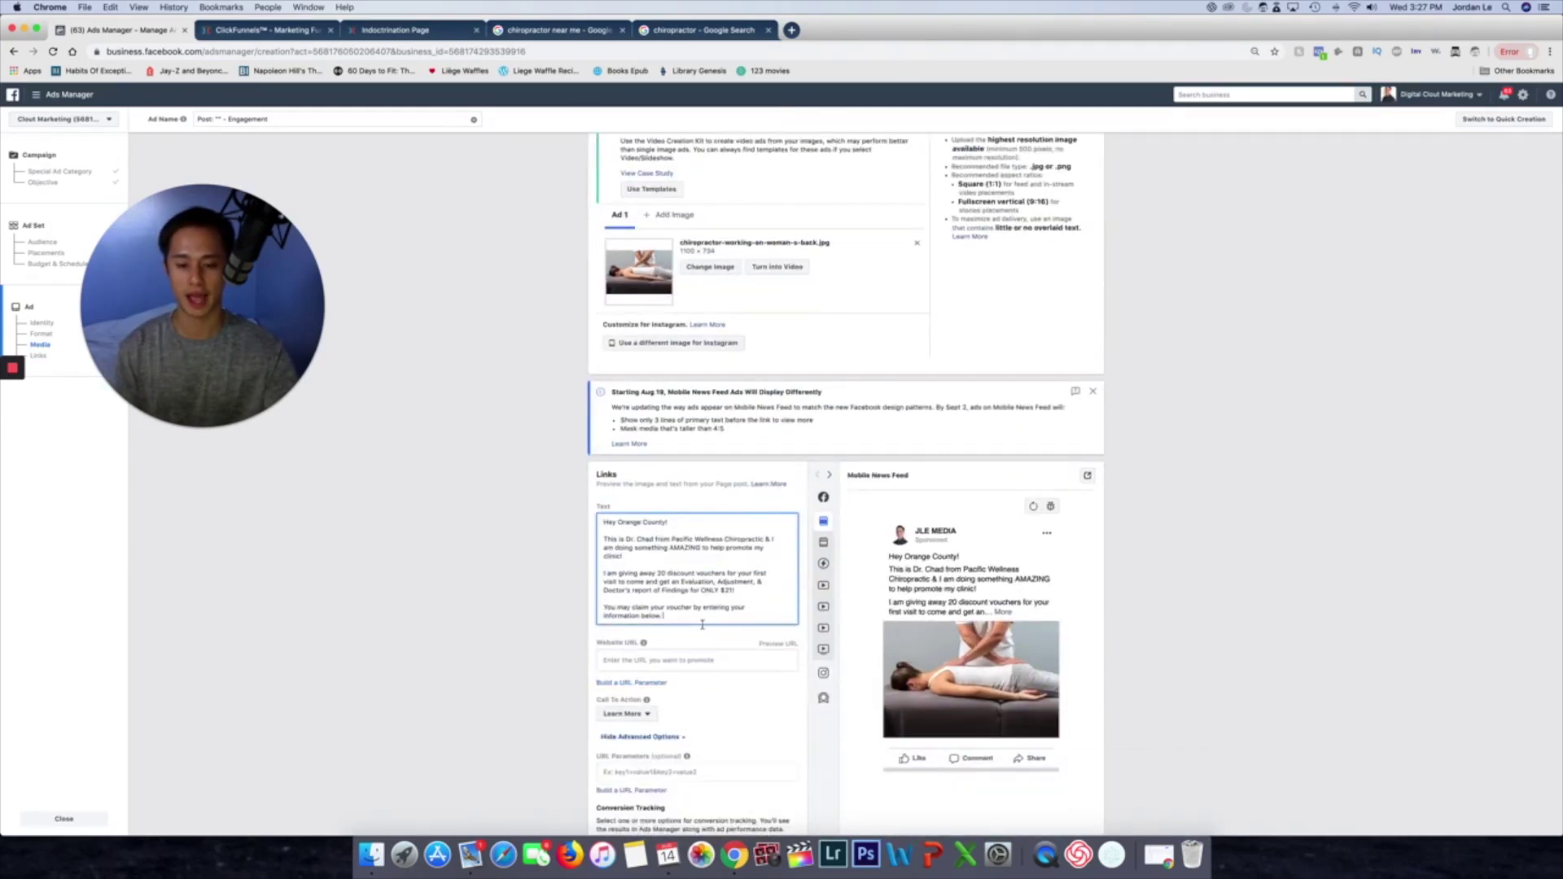
drag(703, 618, 592, 517)
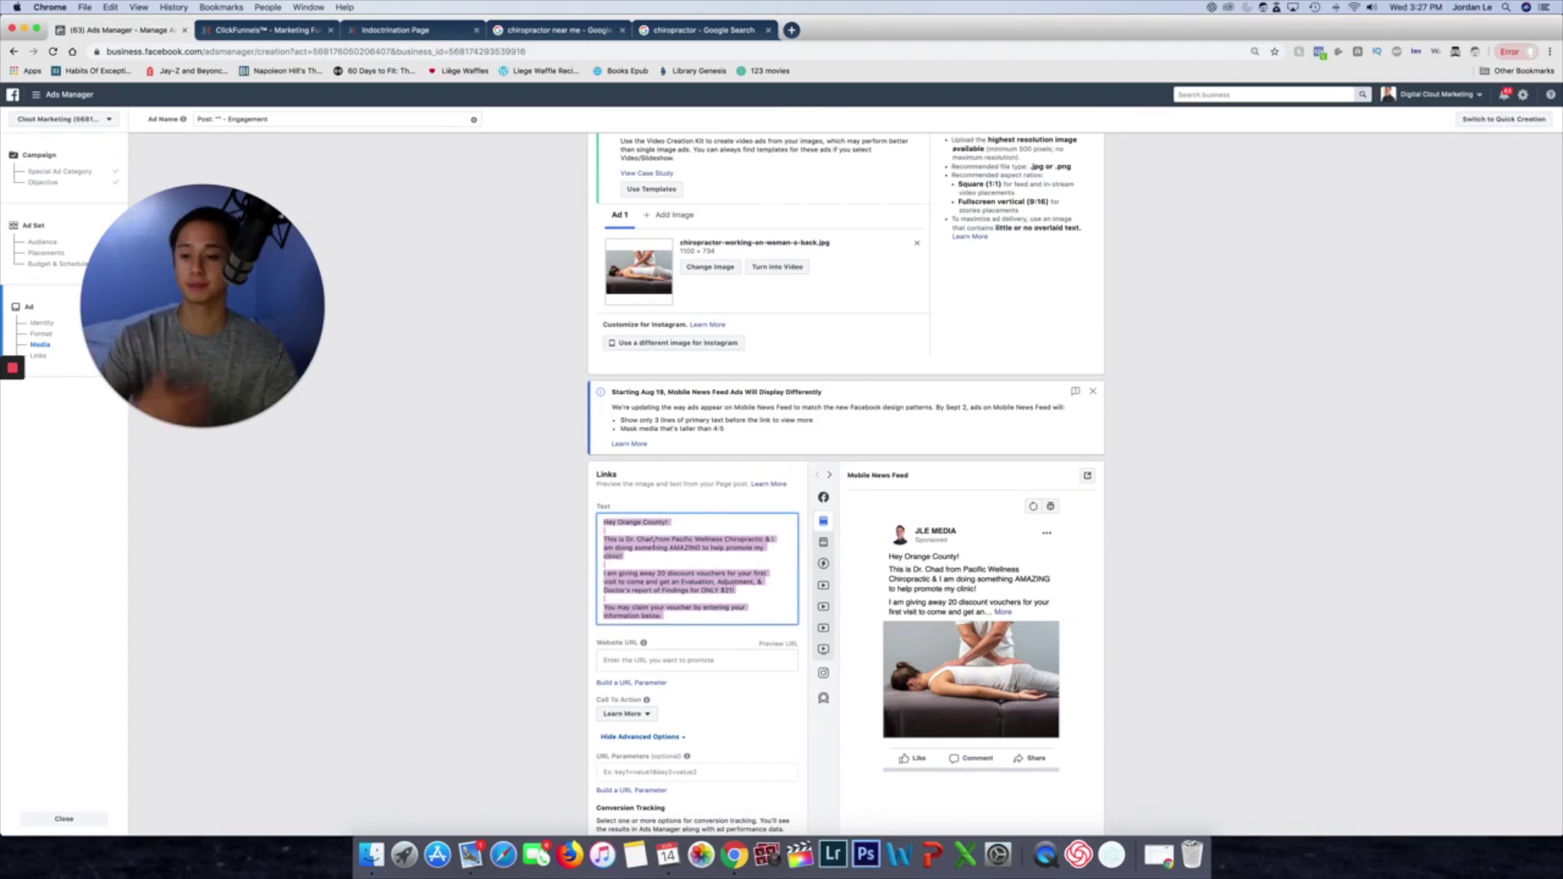
scroll(1134, 570, down, 3)
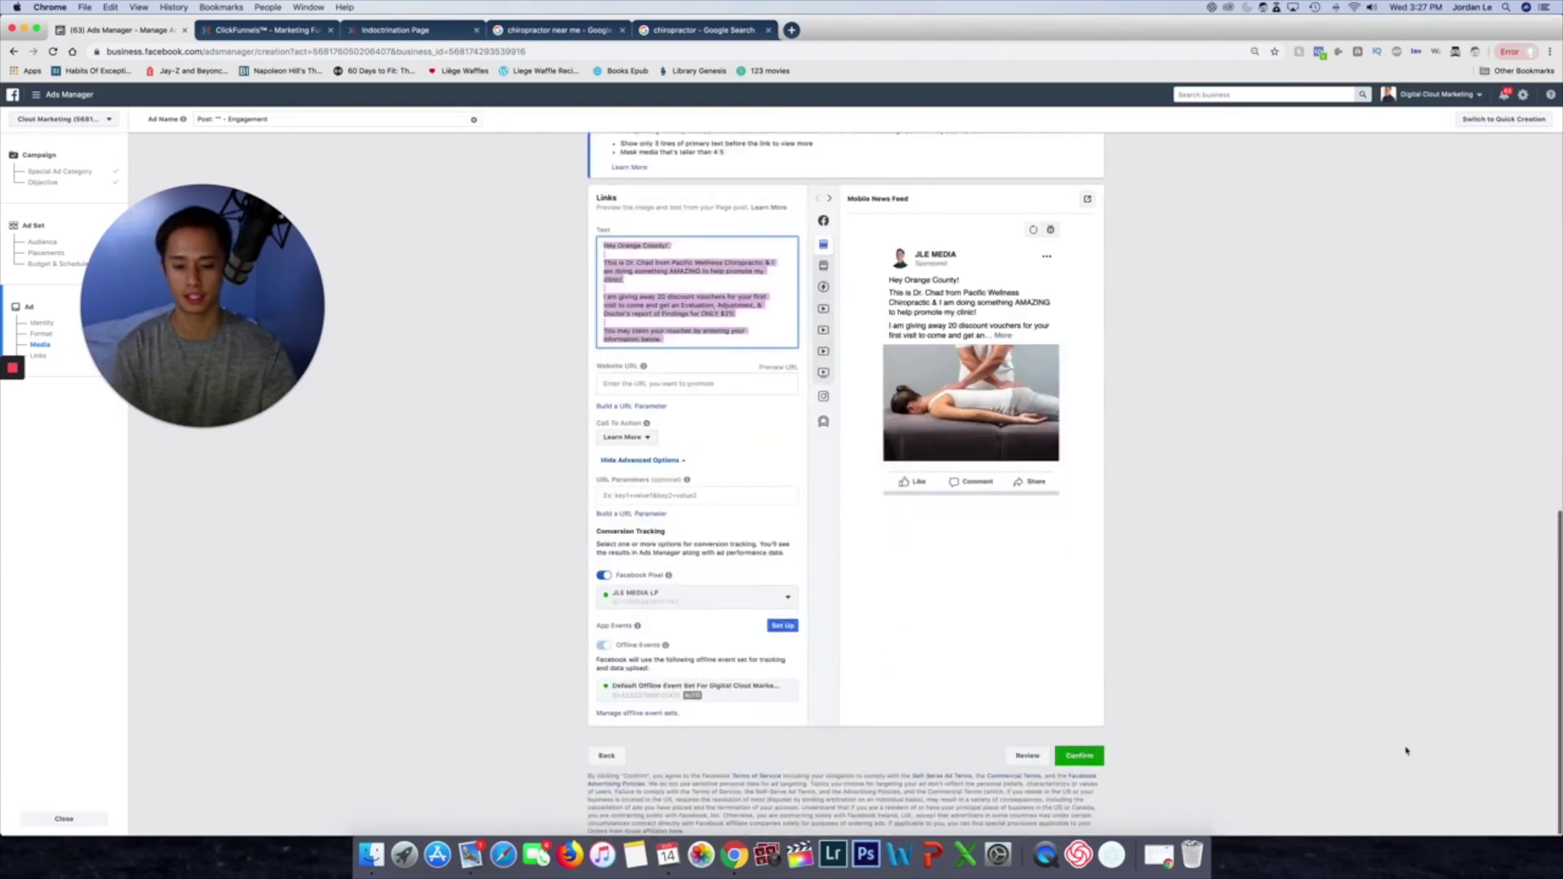
scroll(1257, 766, up, 8)
scroll(1254, 764, down, 5)
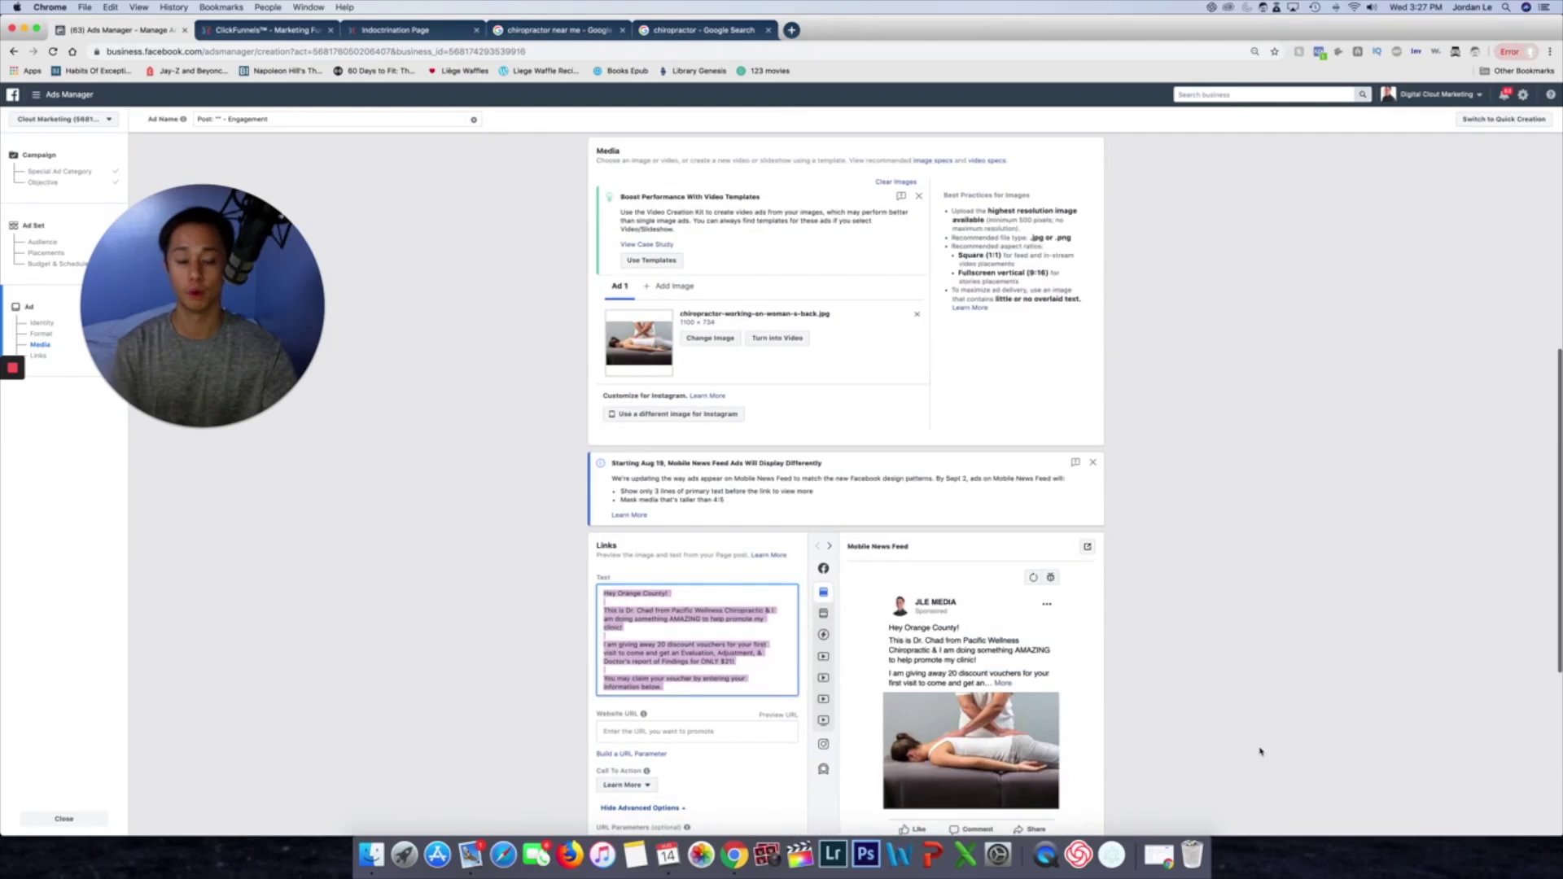
click(731, 640)
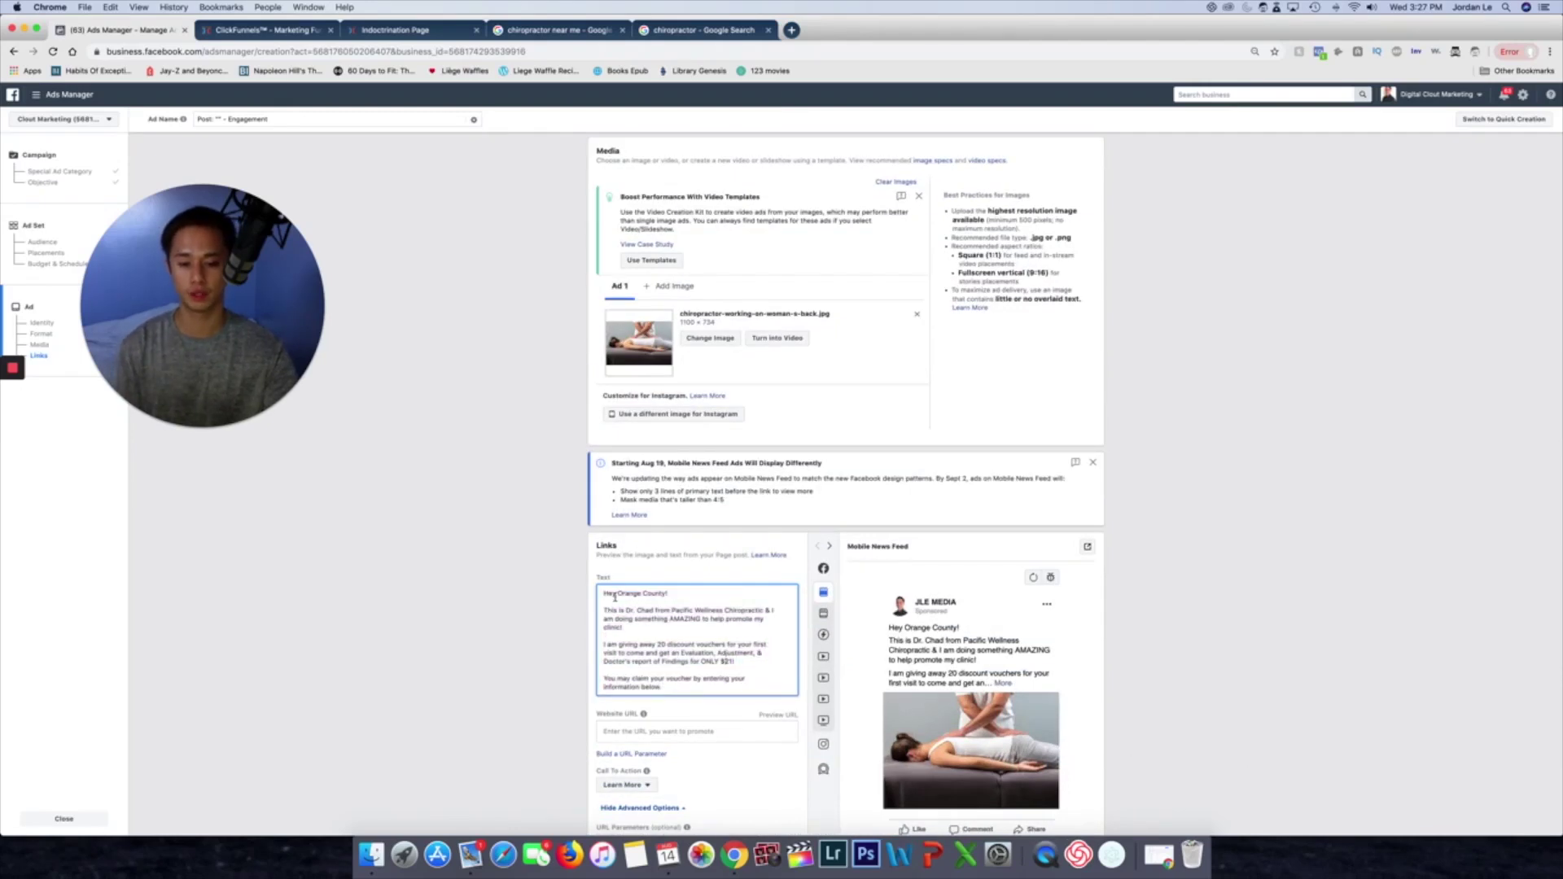
click(763, 685)
click(1167, 656)
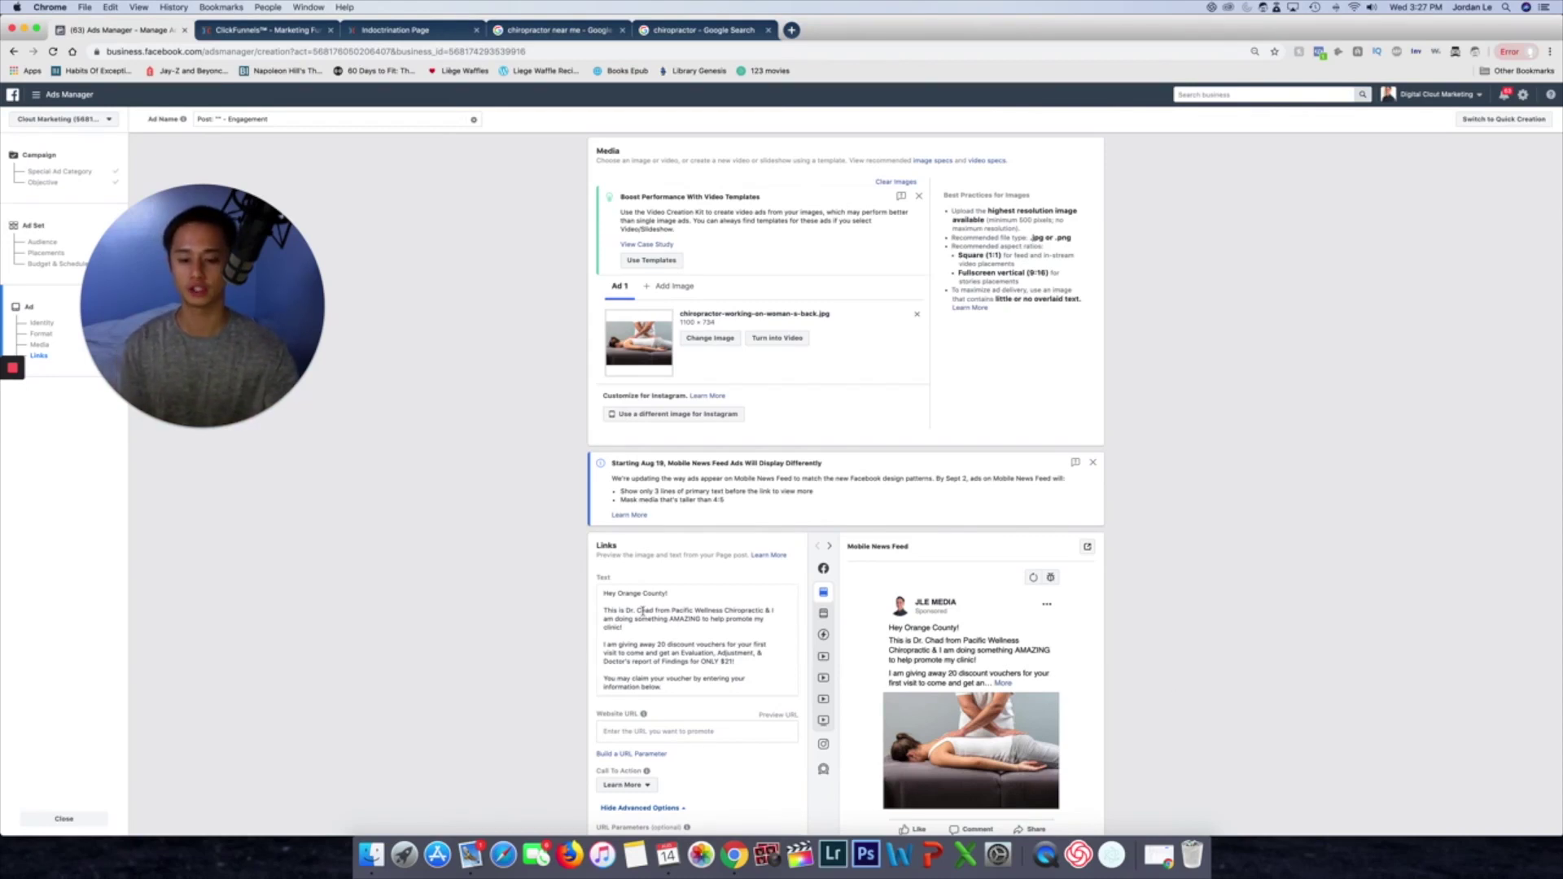
Step: Clear the text selection and switch to the ClickFunnels Indoctrination Page editor
drag(606, 598, 868, 731)
click(1199, 674)
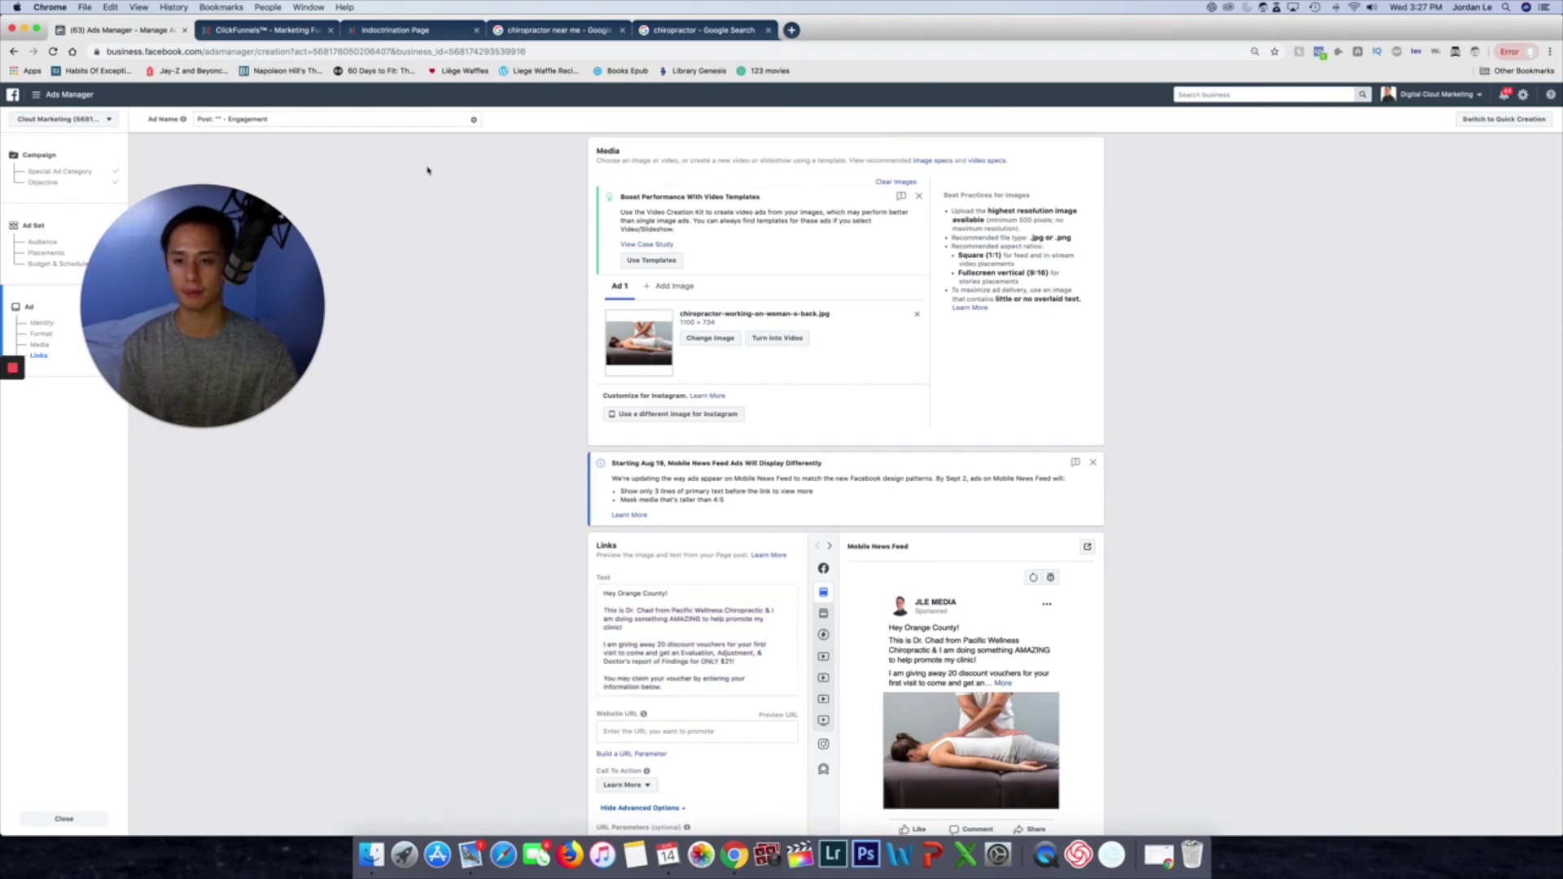
click(416, 31)
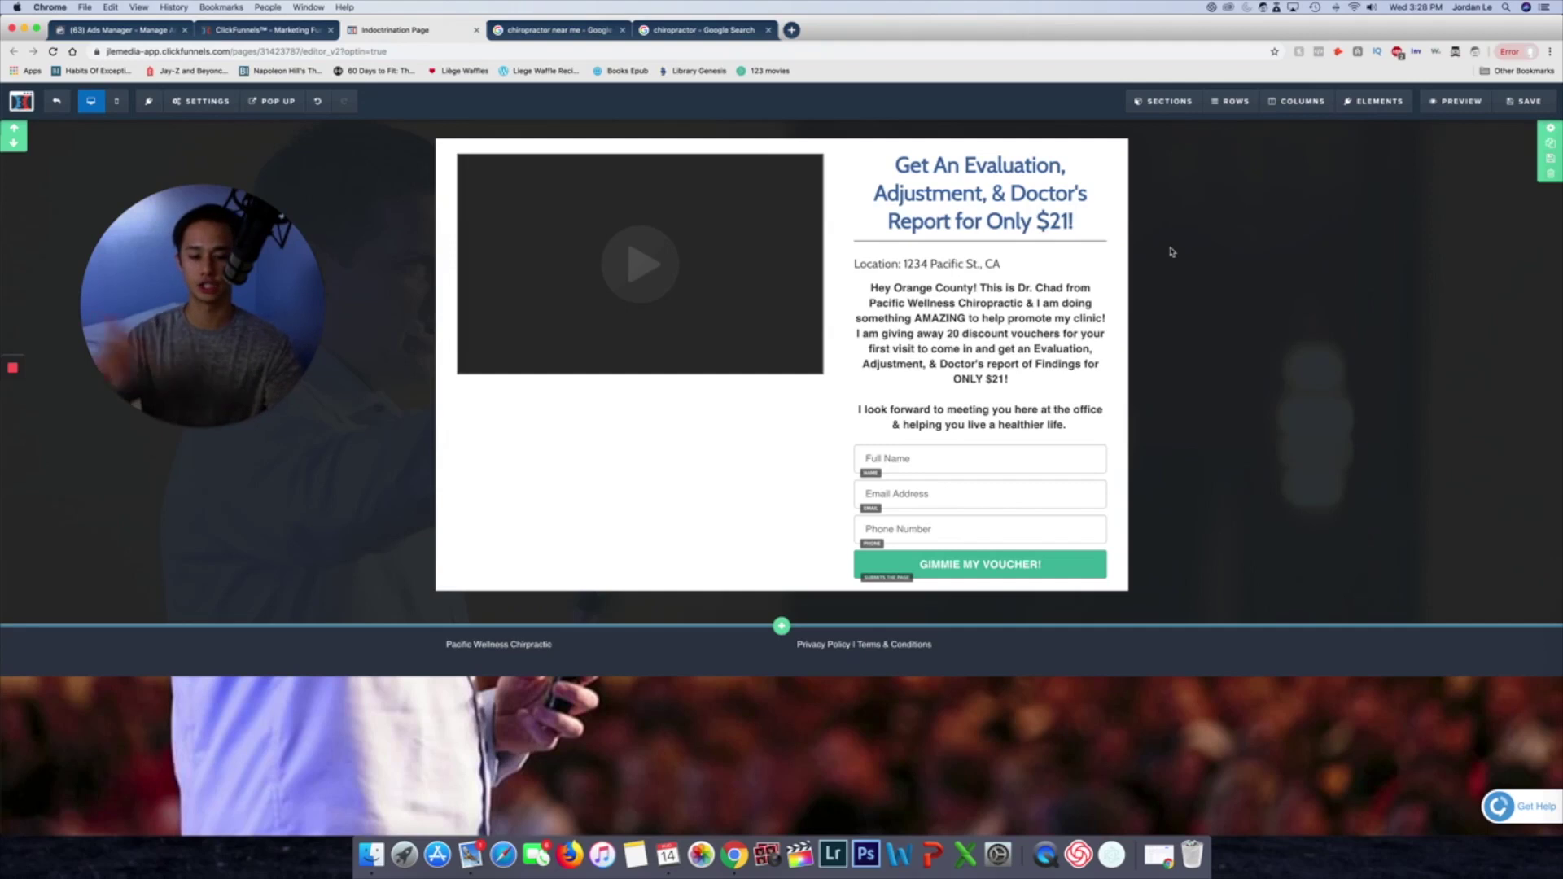
key(F2)
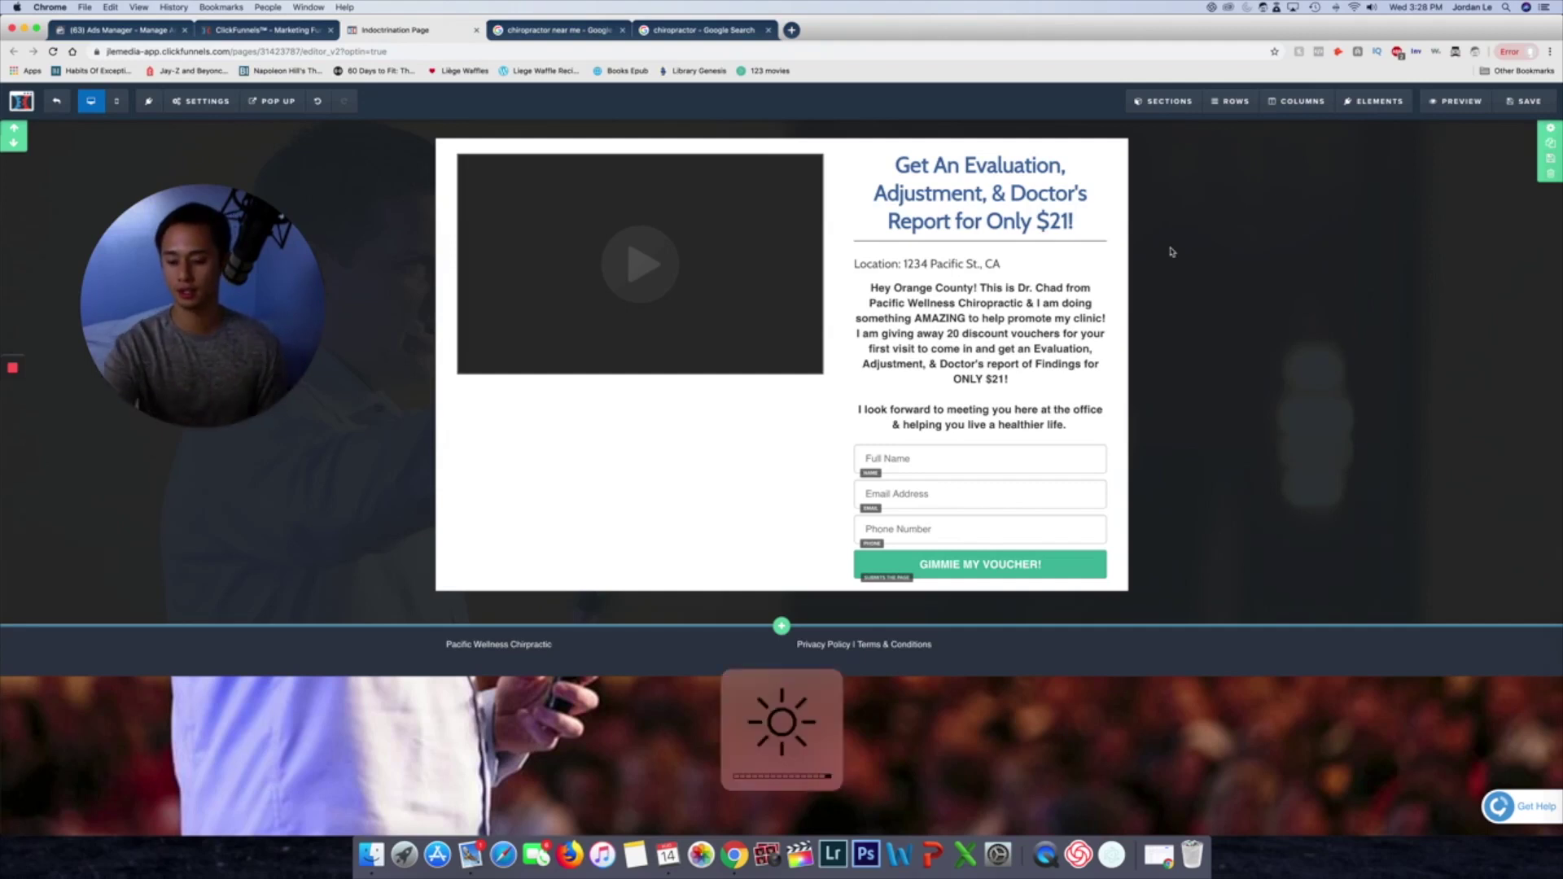
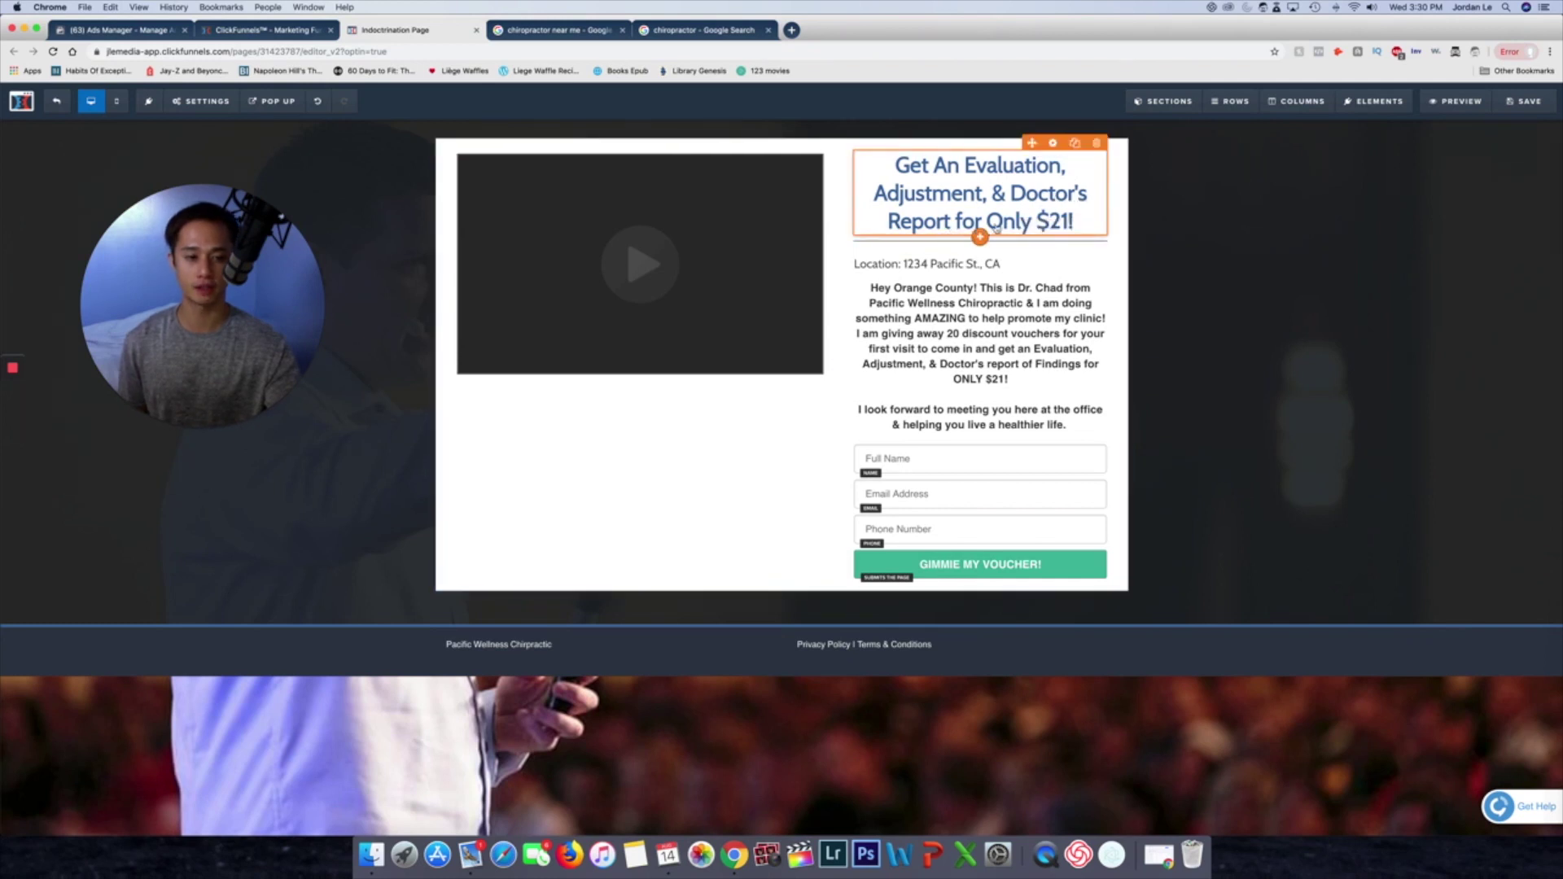
Step: Replace the closing paragraph with 'Claim your voucher now by entering your information below.'
click(1001, 426)
triple_click(1000, 426)
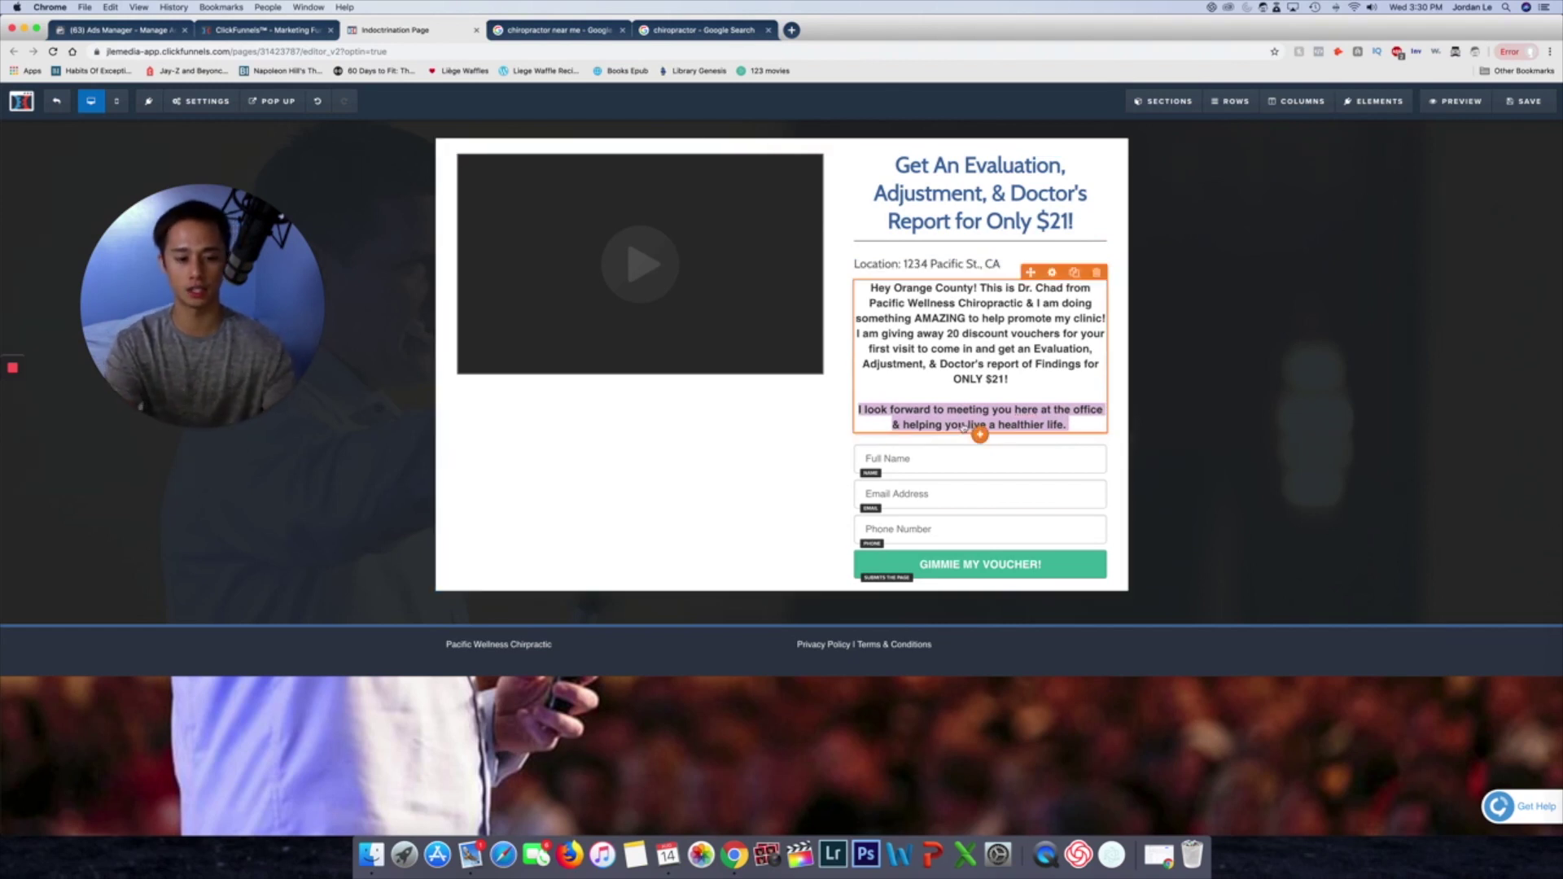
text(Claim )
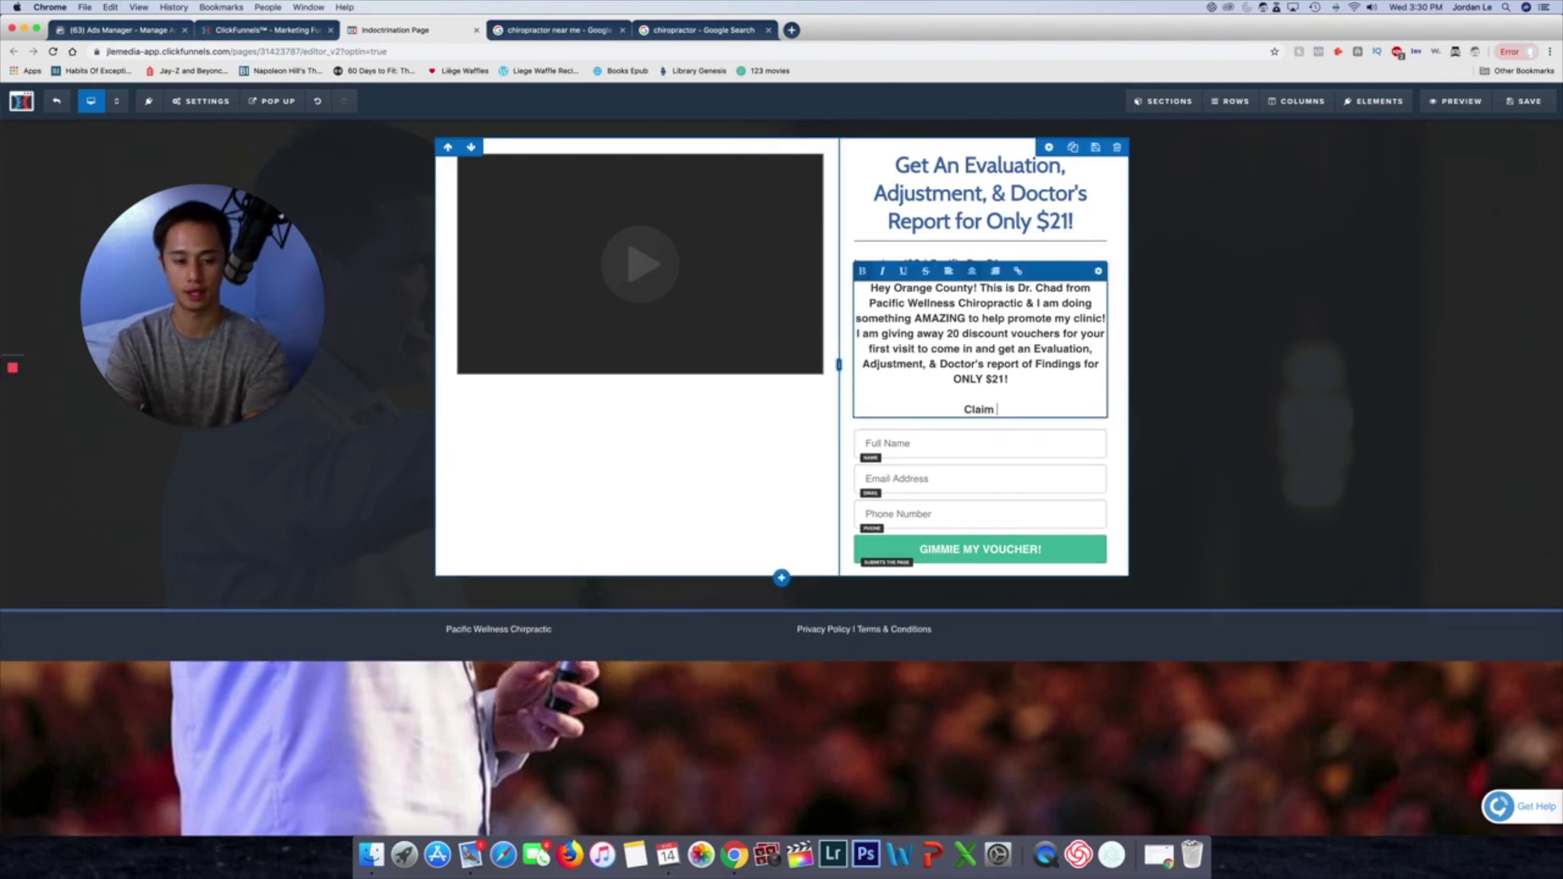
text(your voucher now by)
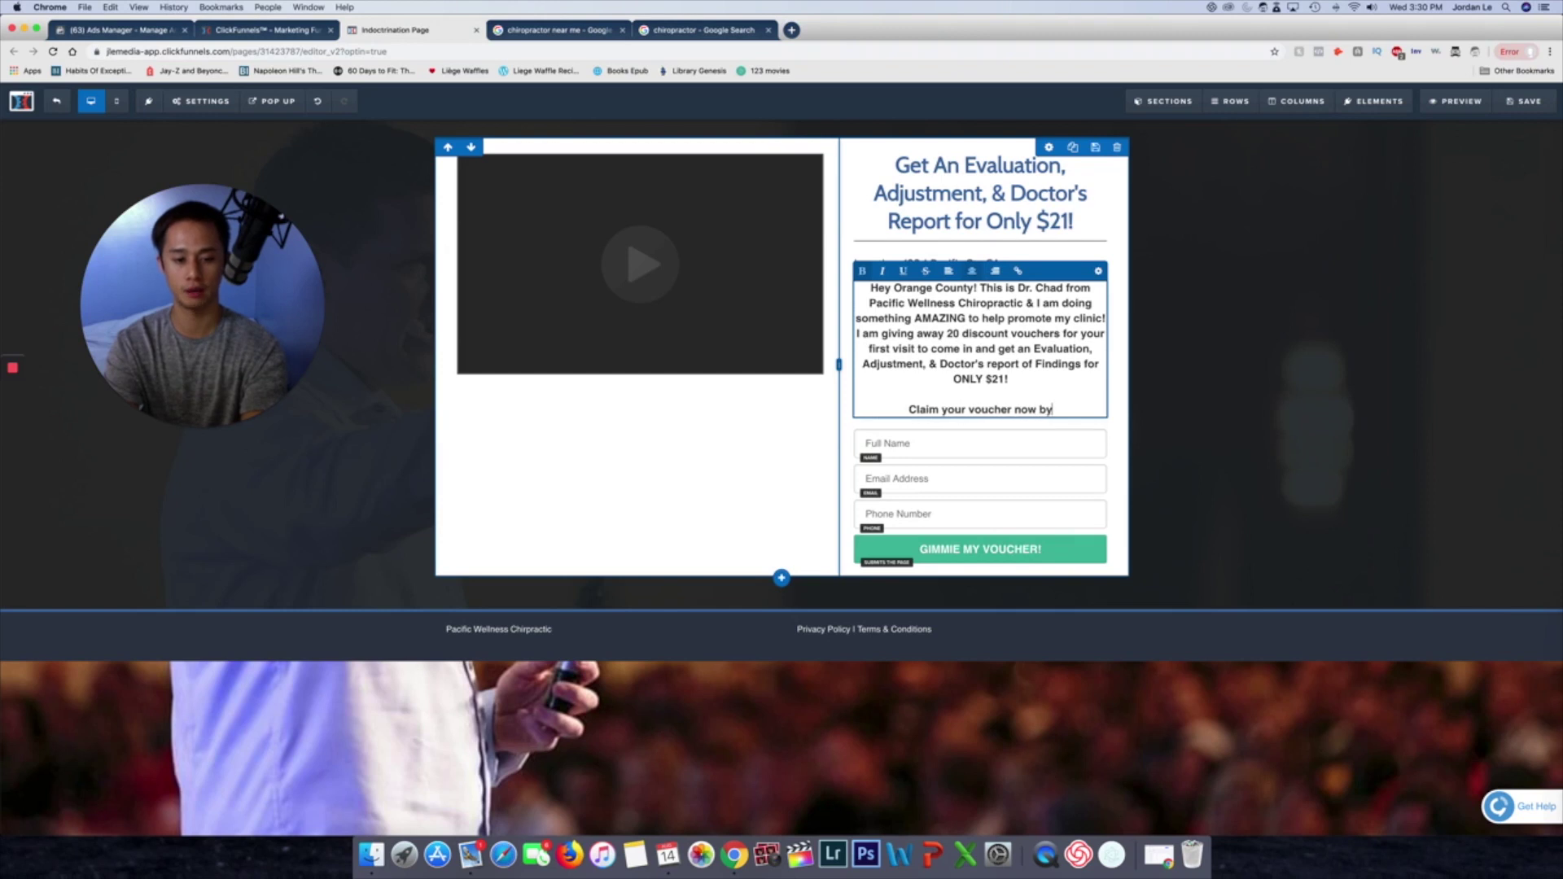
text( entering your)
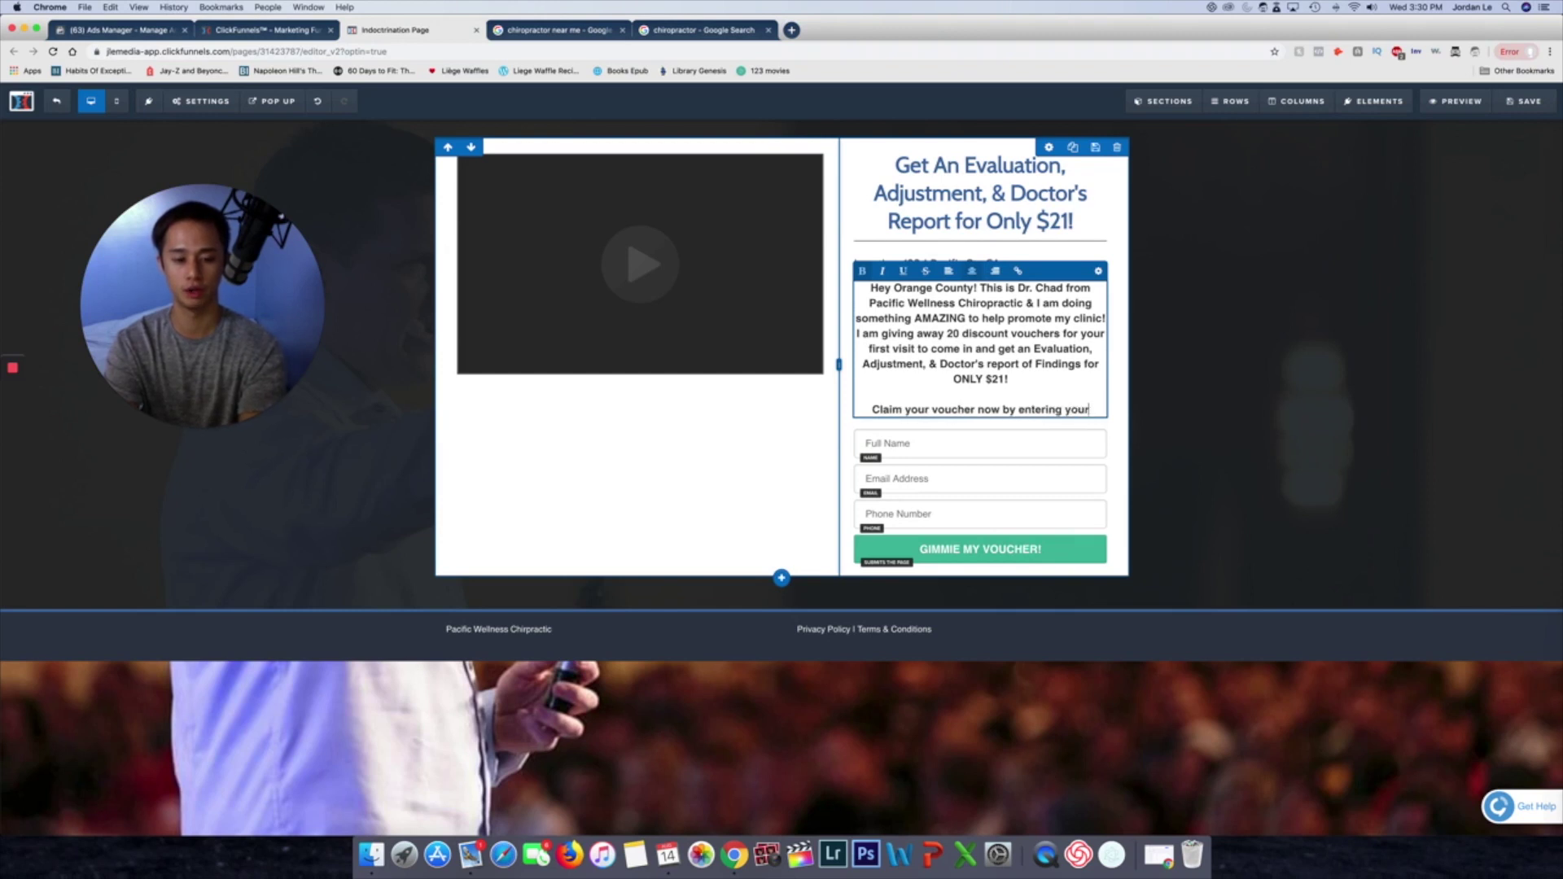
text( information )
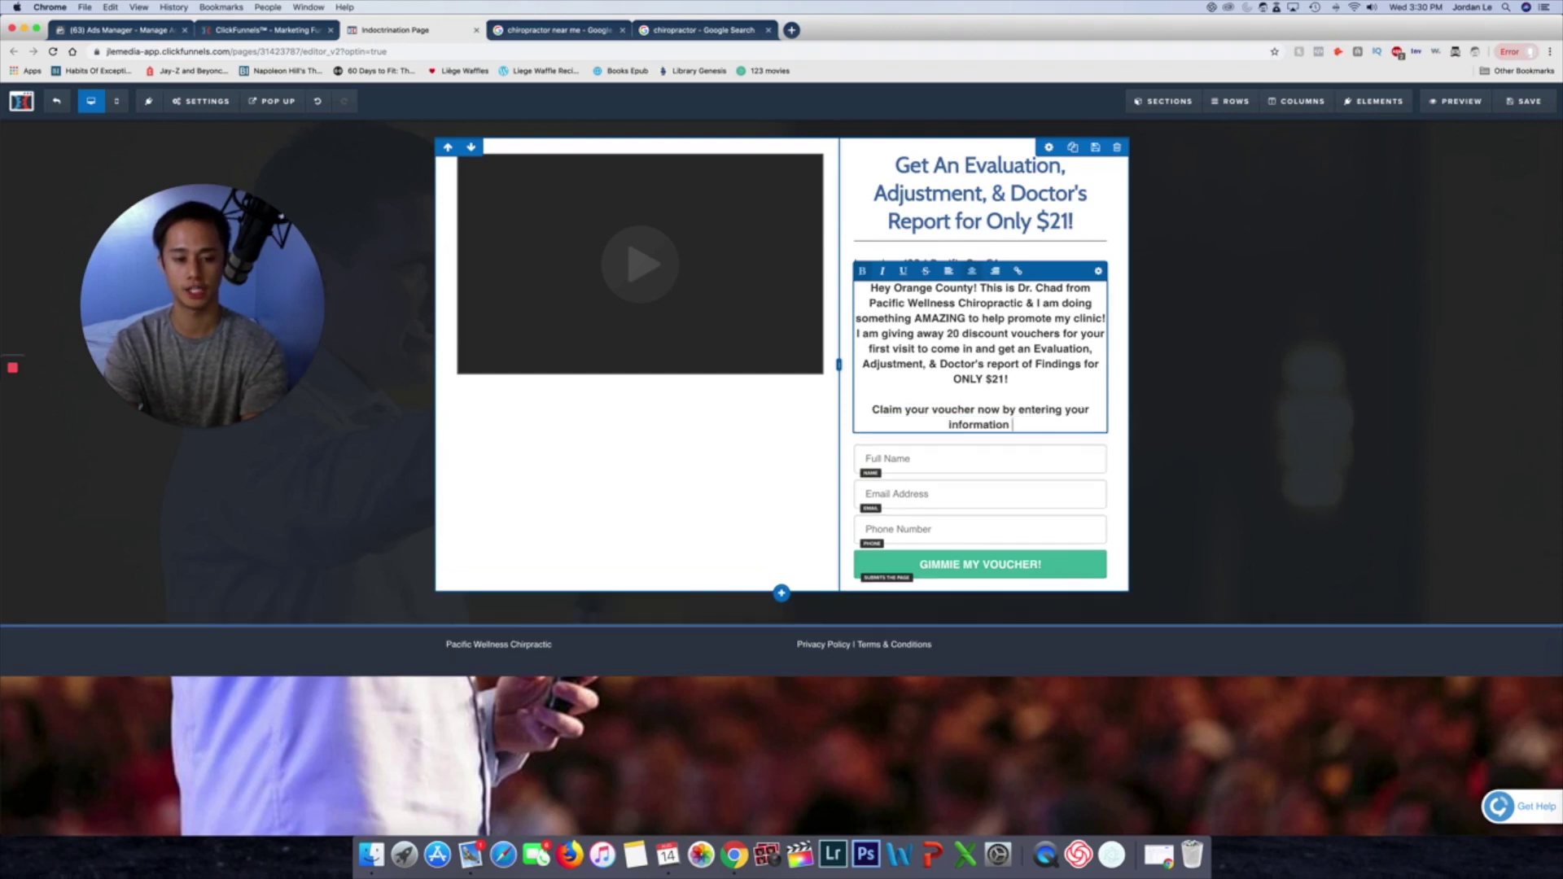
text(below.)
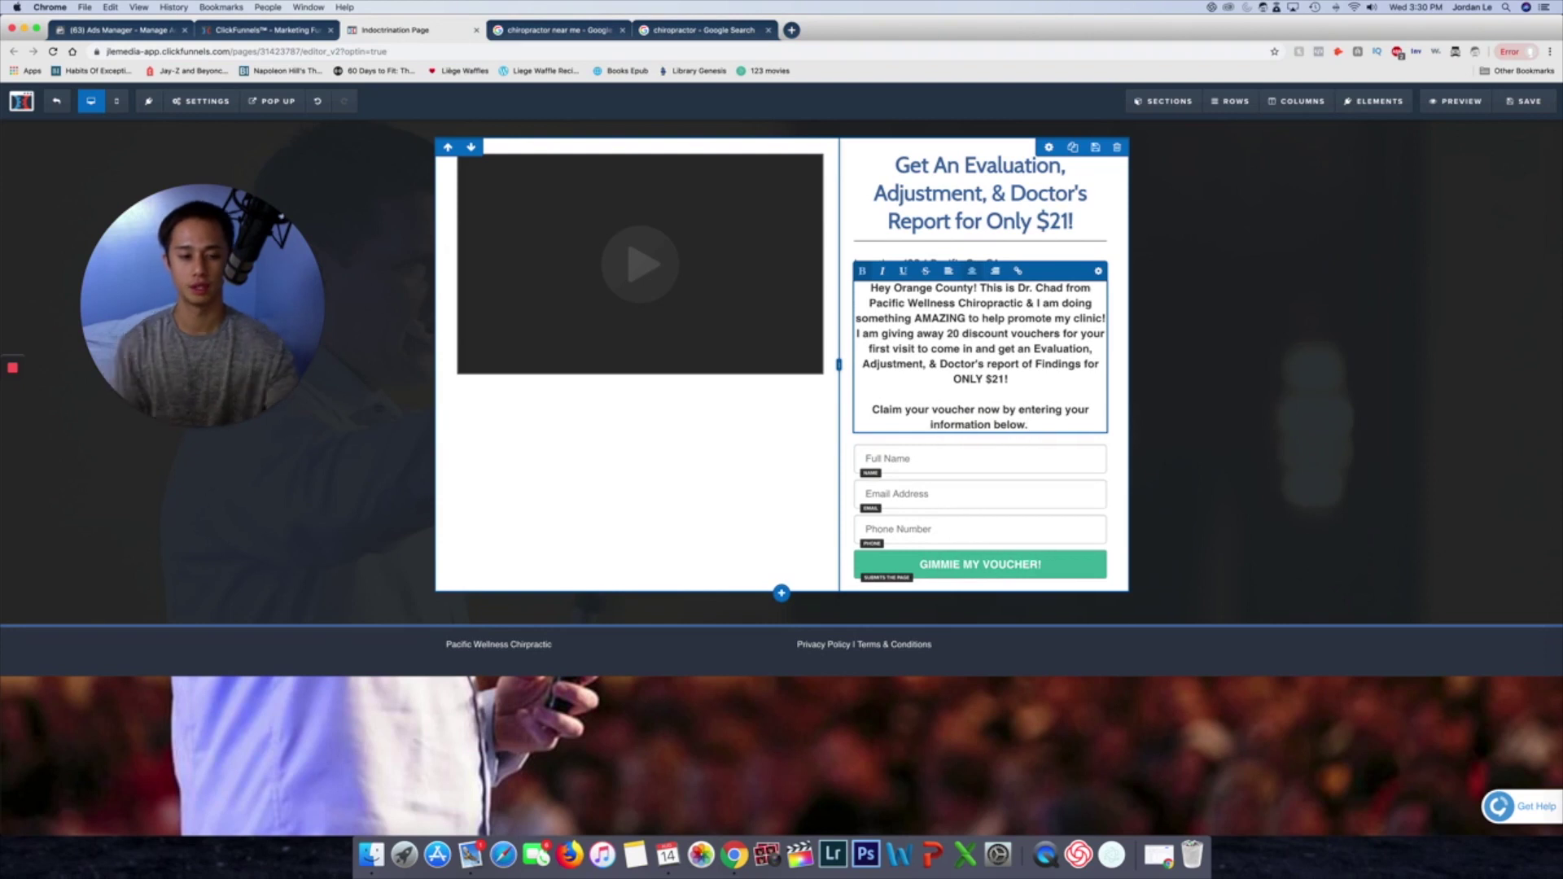
click(1213, 510)
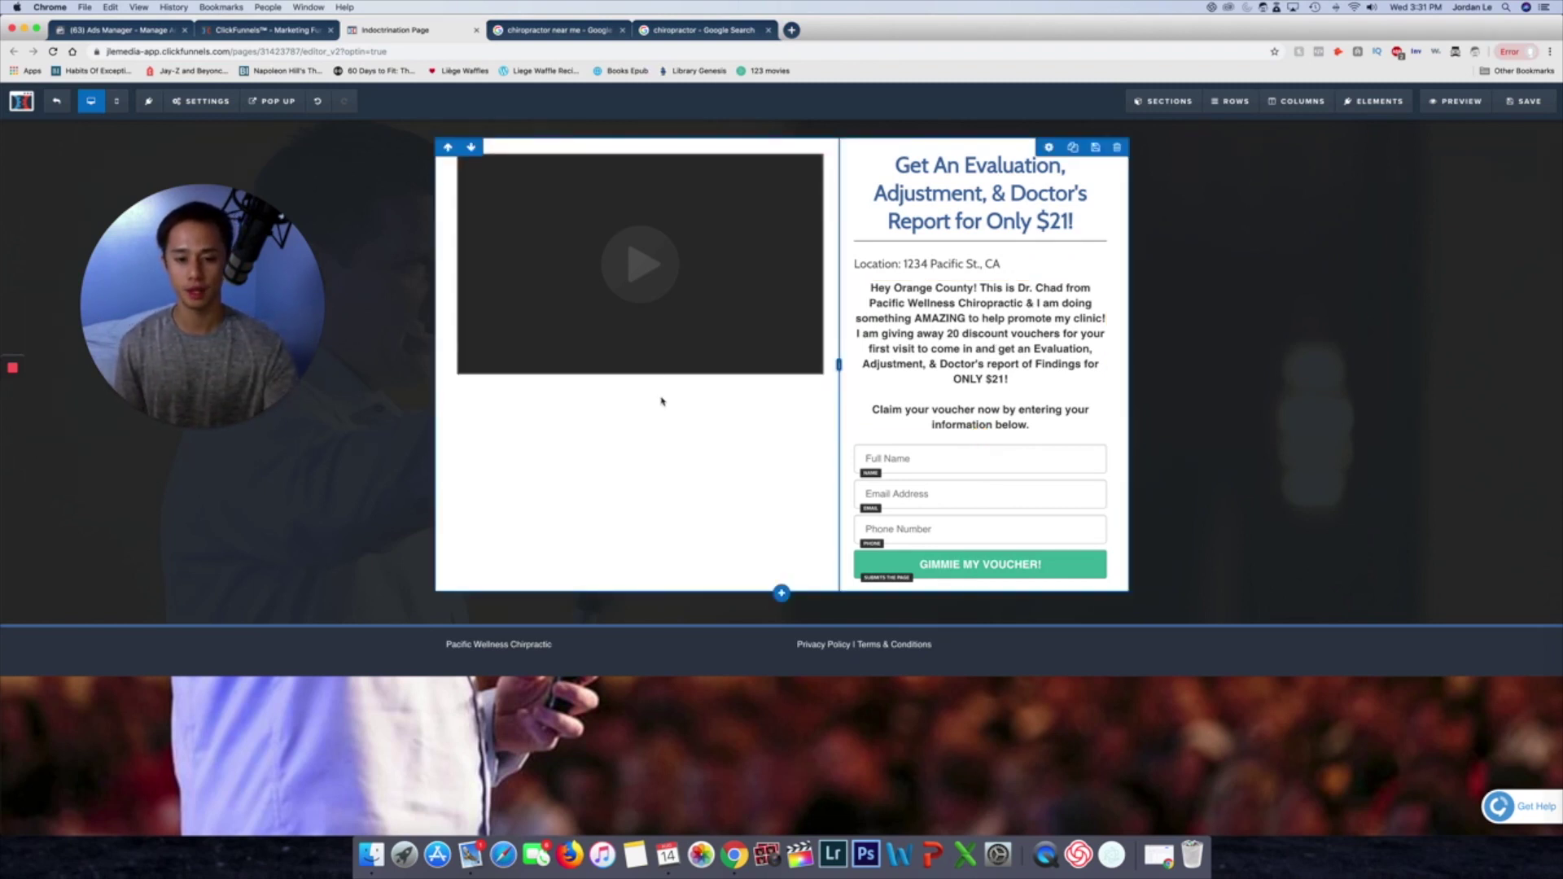
Step: Insert a headline element under the video and change its text to 'Pacific Wellness Chiropractic'
click(639, 371)
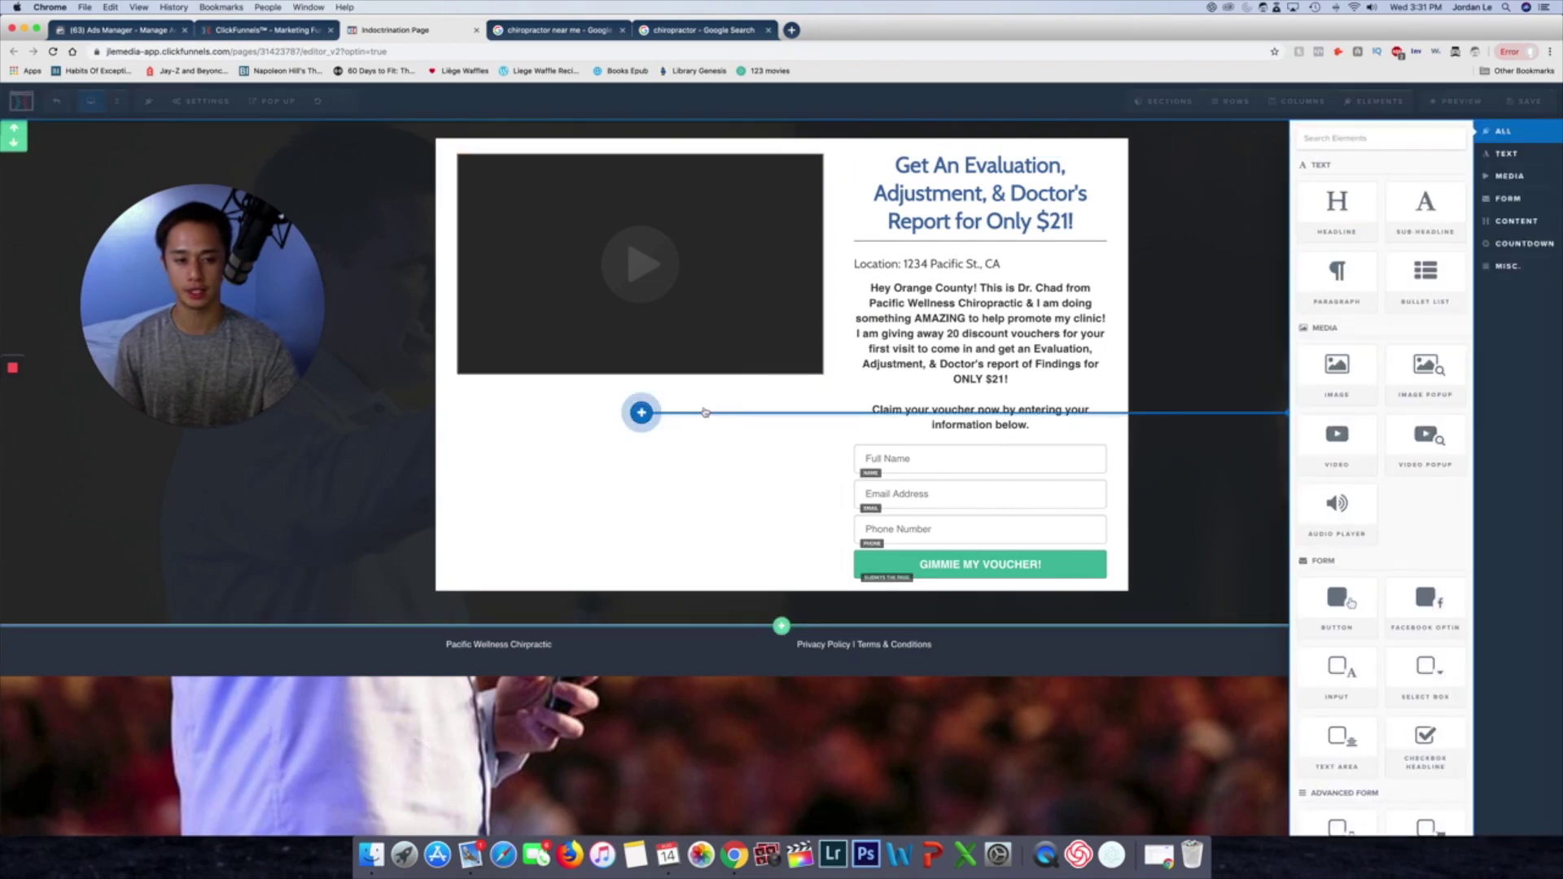
click(1337, 203)
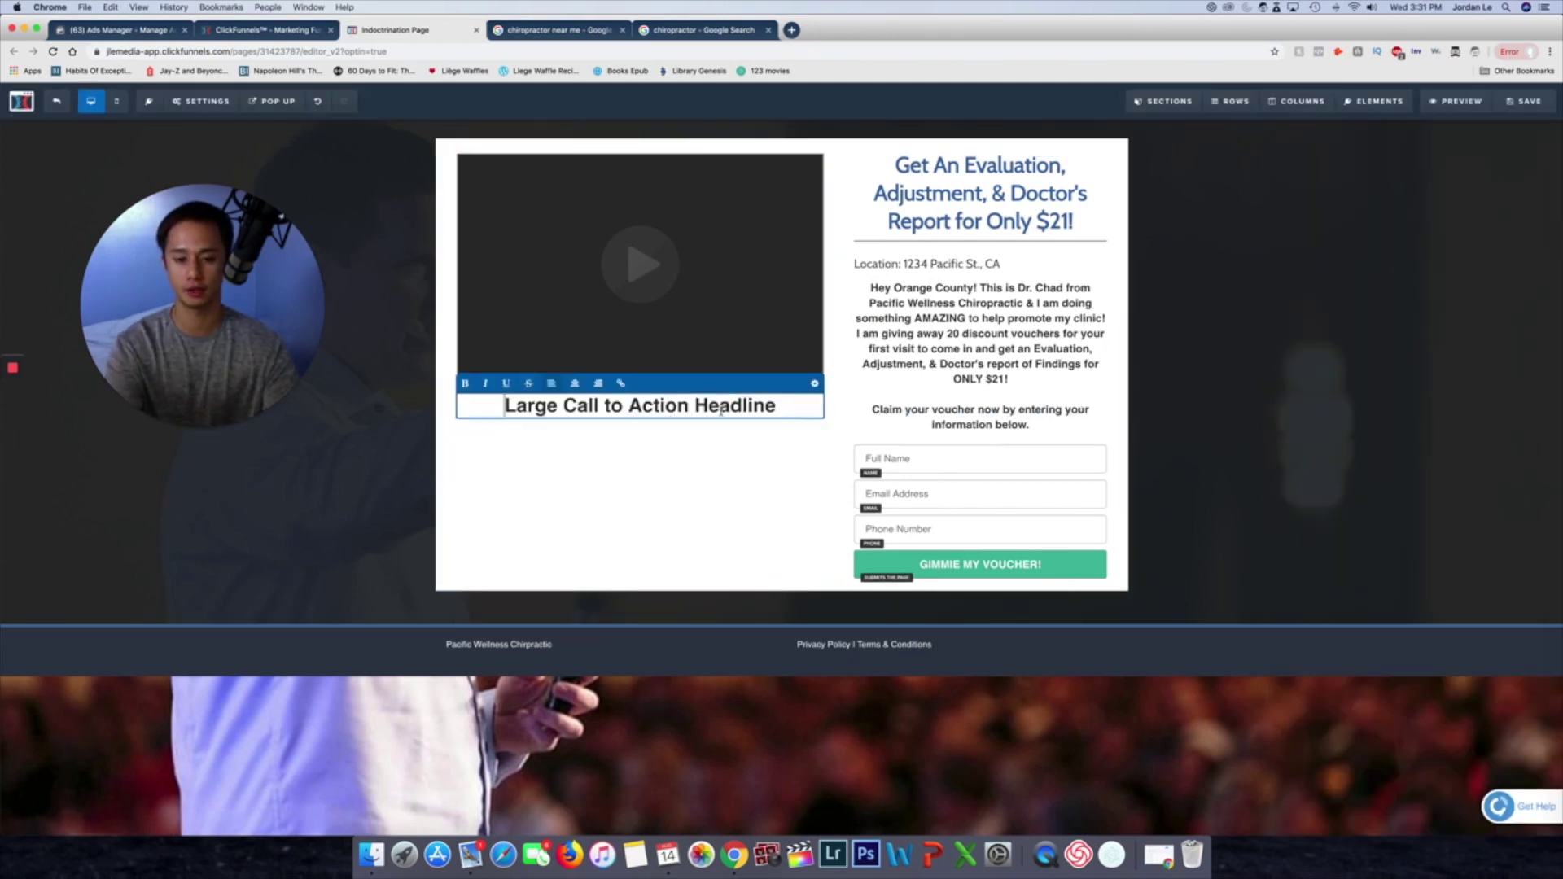
key(super+a)
text(Pacific )
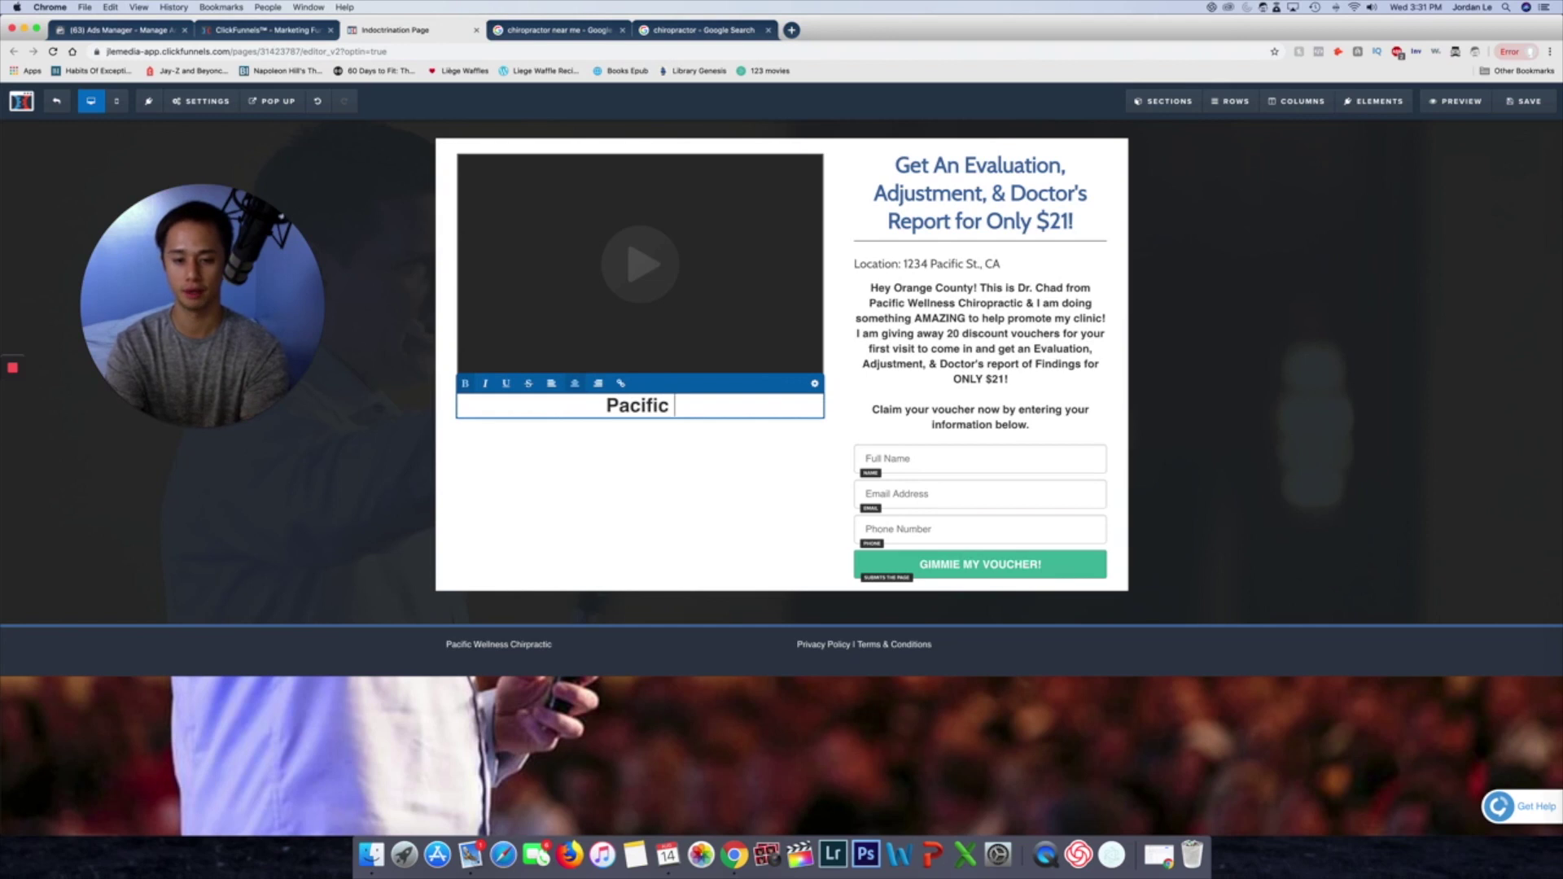
text(Wellness)
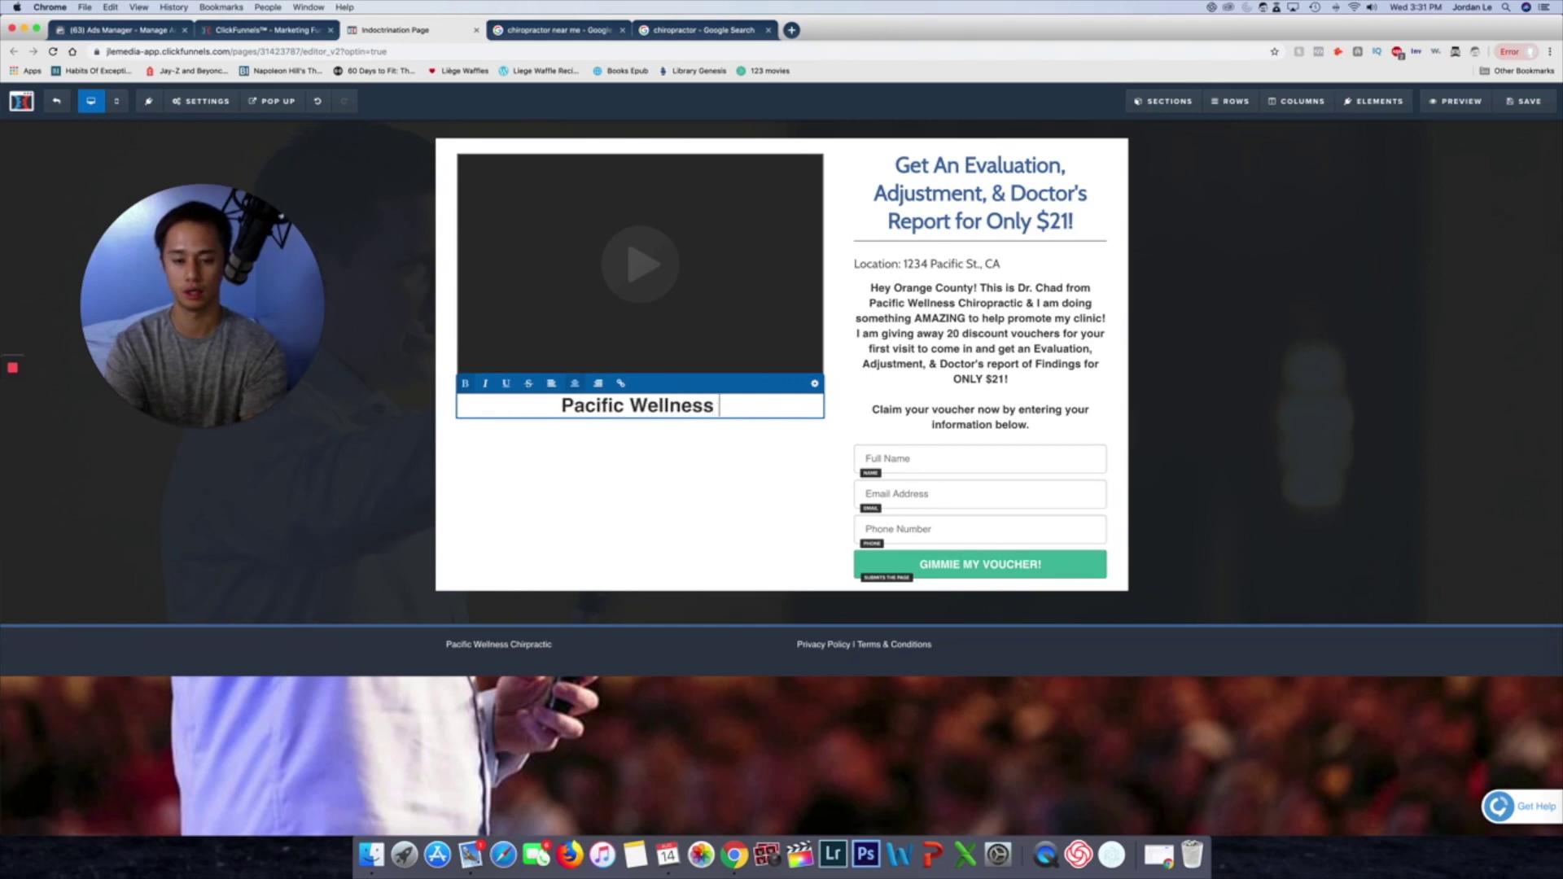
text( Chiropracti)
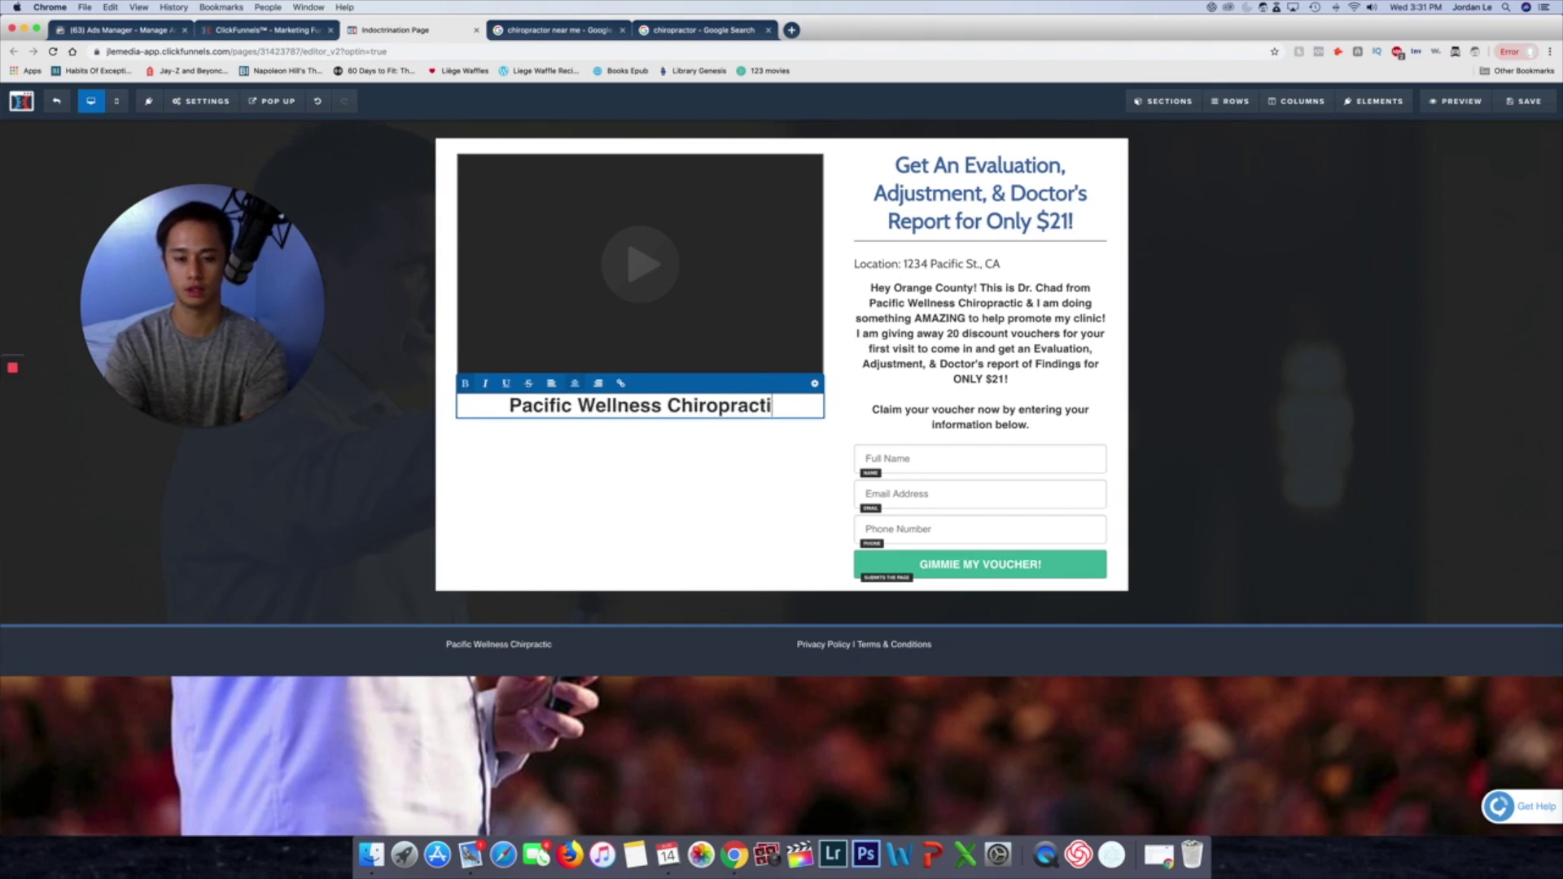
text(c\)
key(BackSpace)
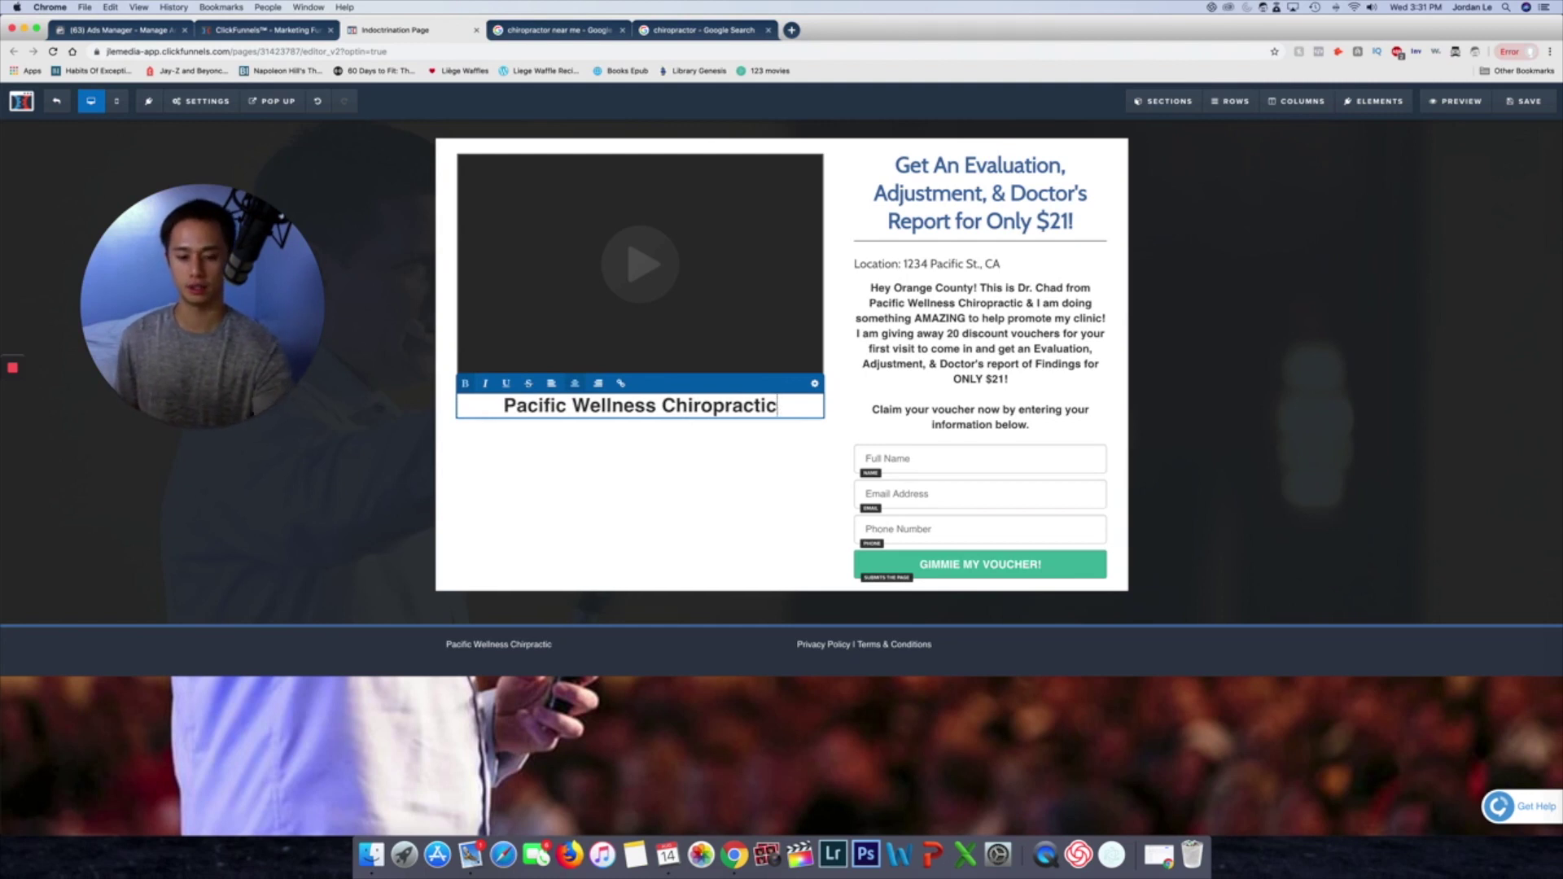
click(735, 416)
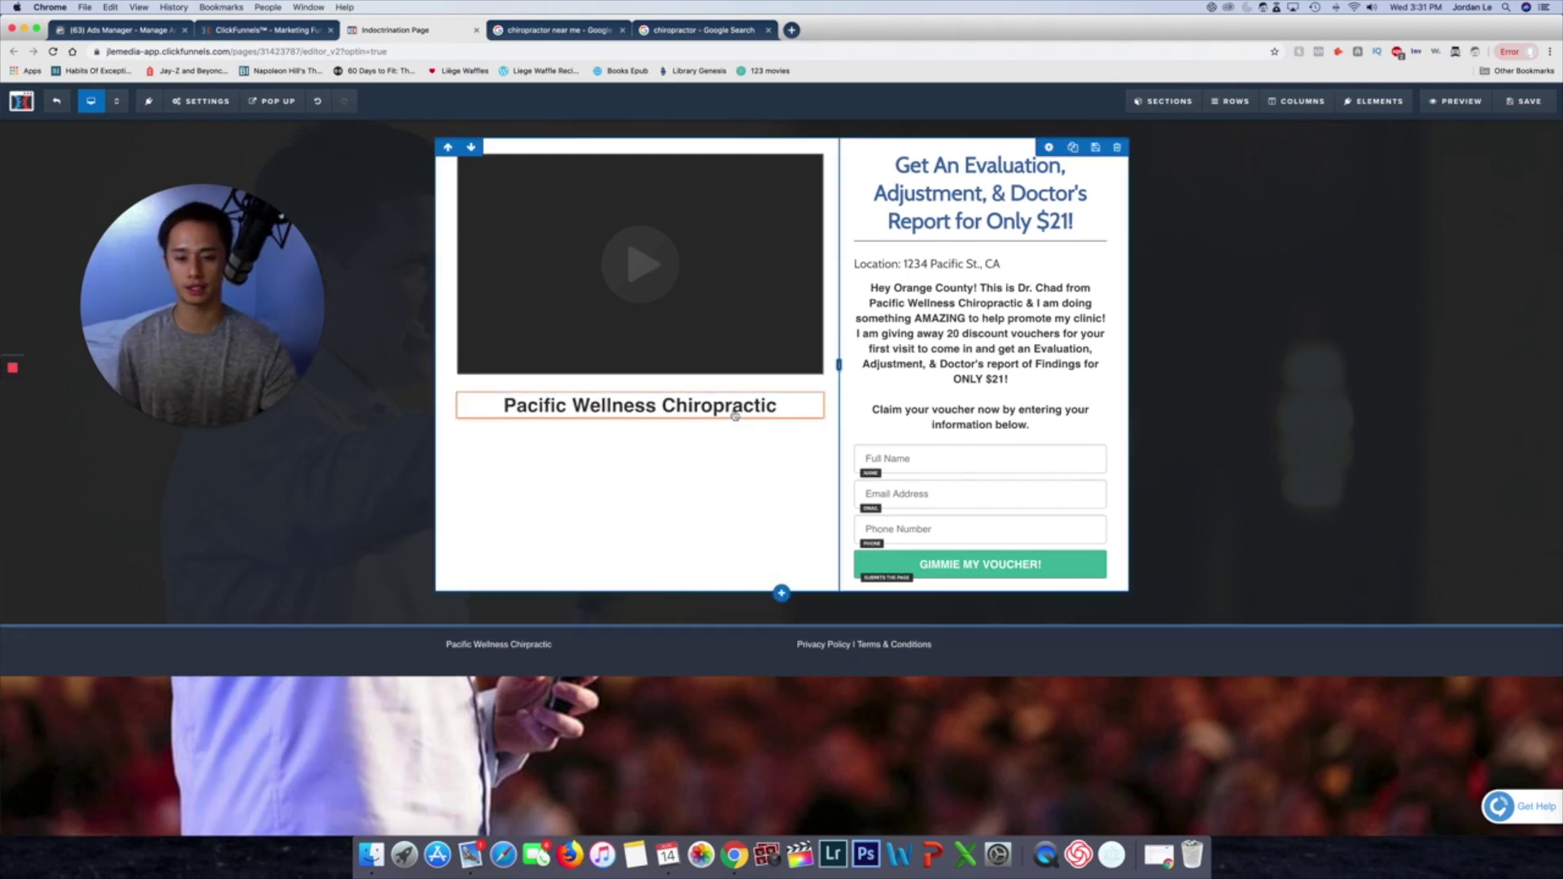
Step: Reduce the Pacific Wellness Chiropractic headline's top margin from 30 to 15
click(766, 395)
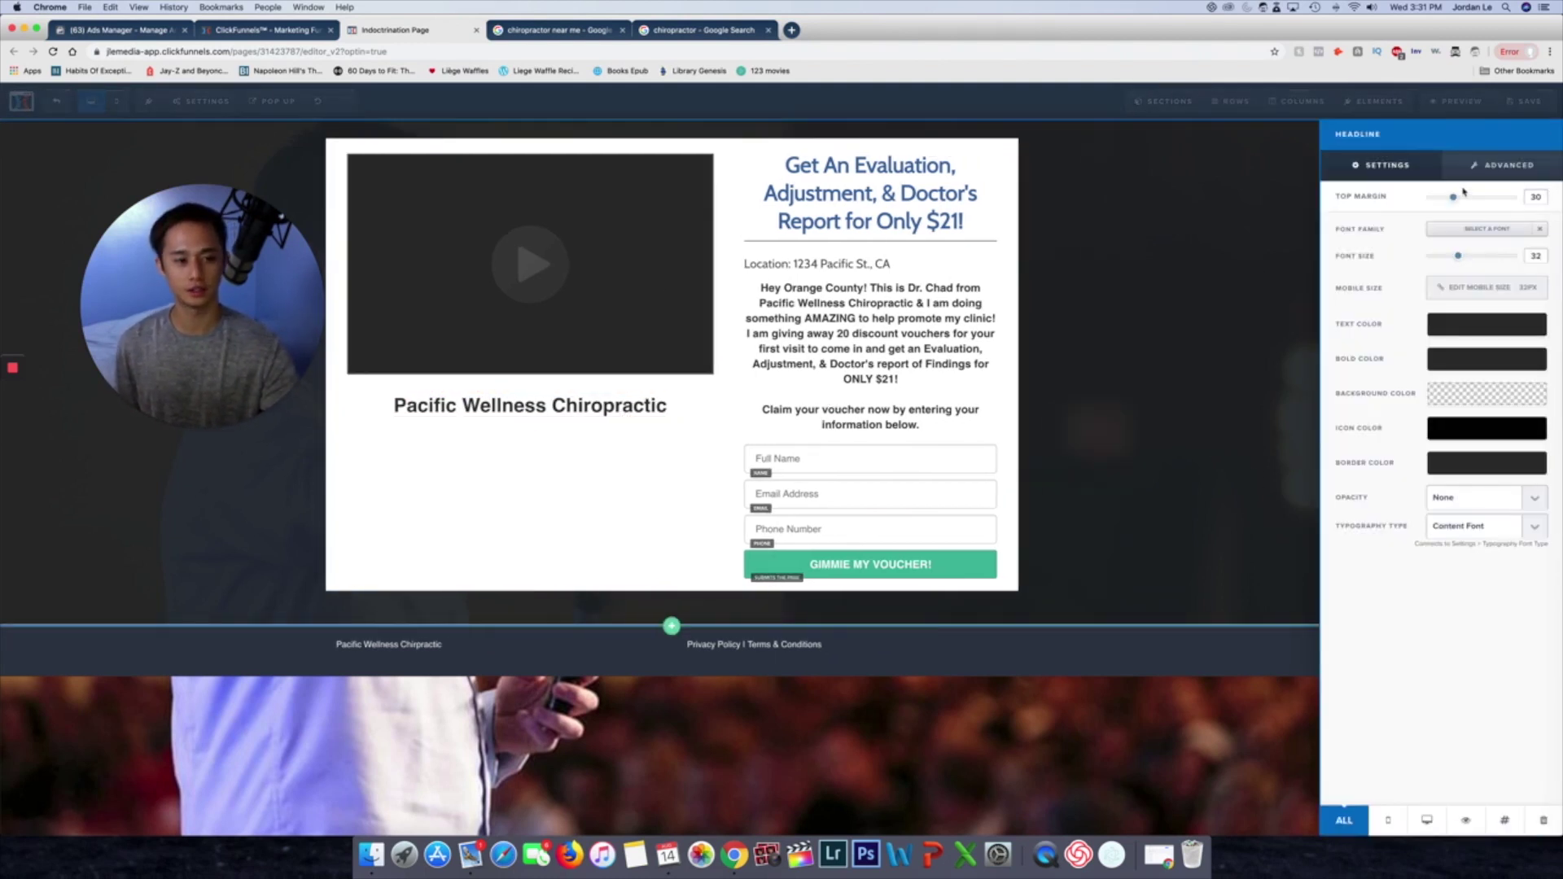
drag(1454, 197, 1443, 202)
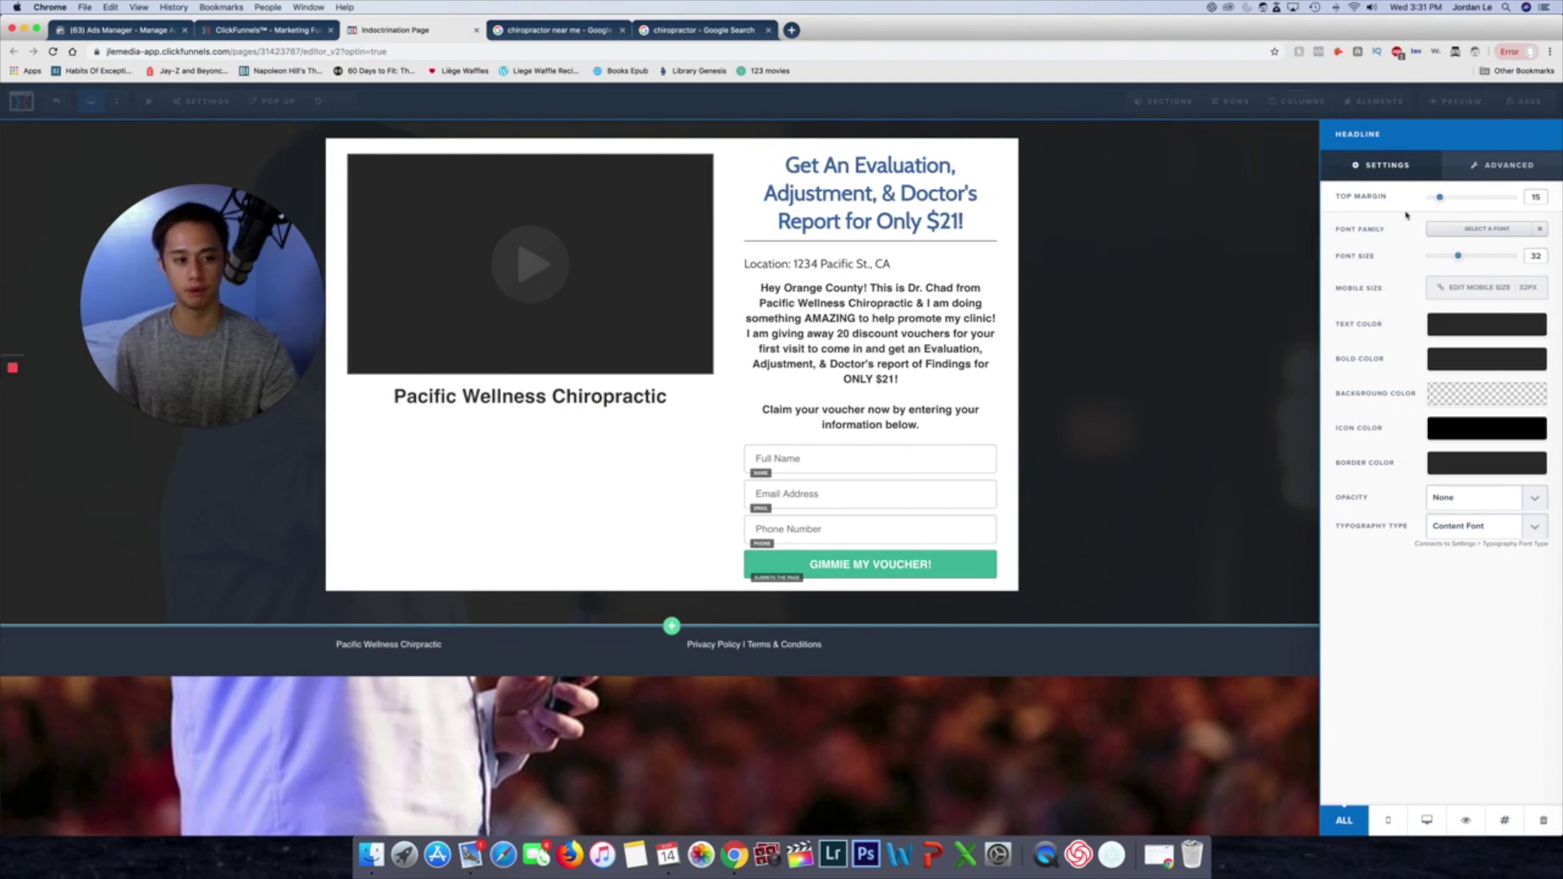
click(1207, 283)
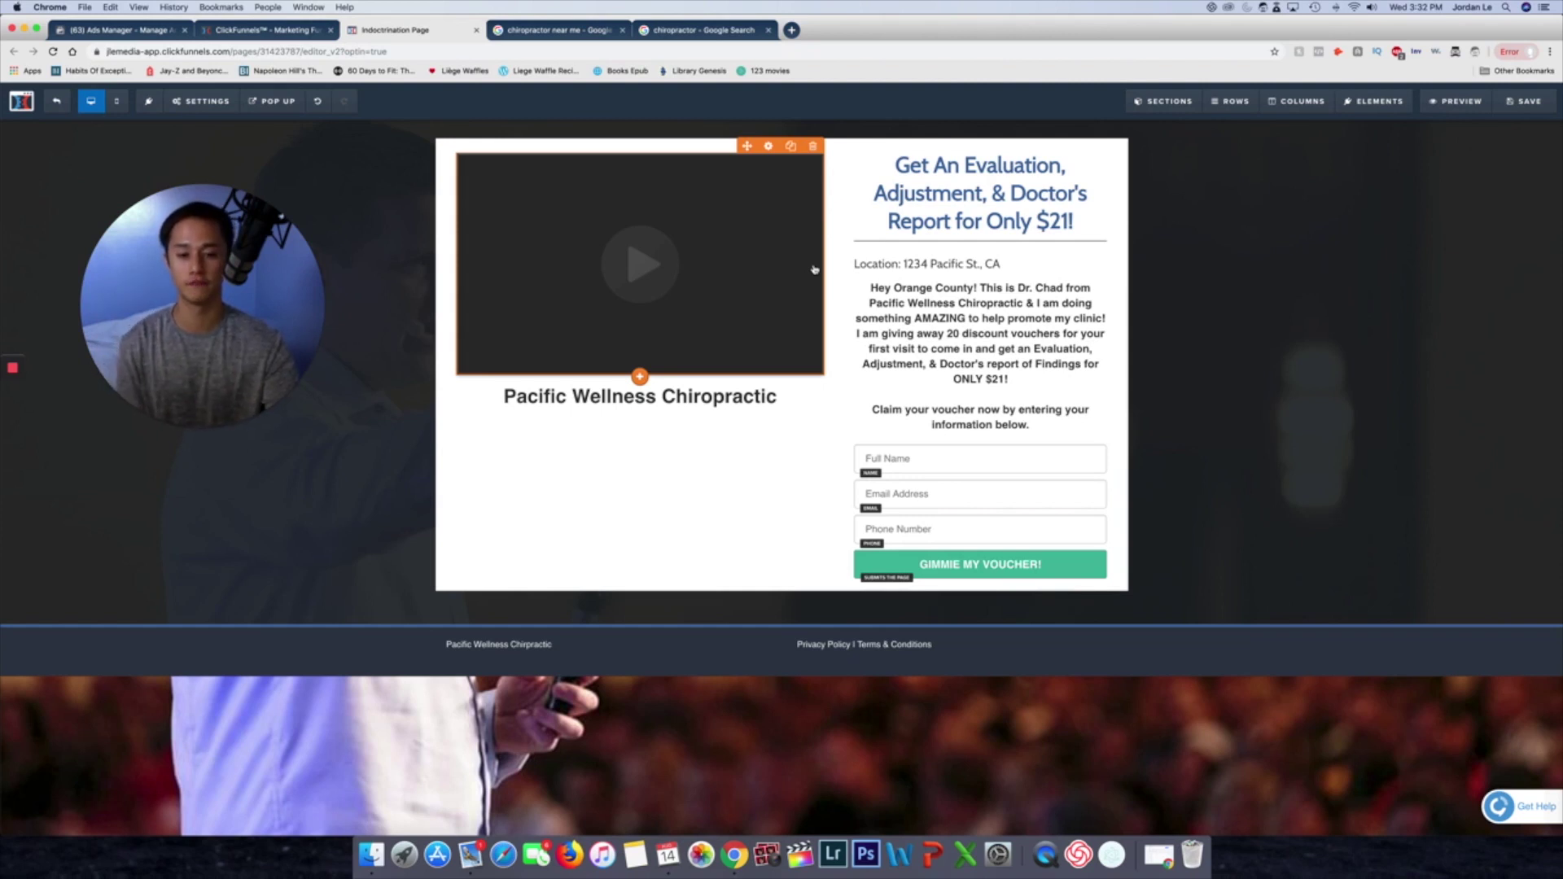
Step: In the video settings, select the YouTube URL and turn Auto Play on
click(739, 282)
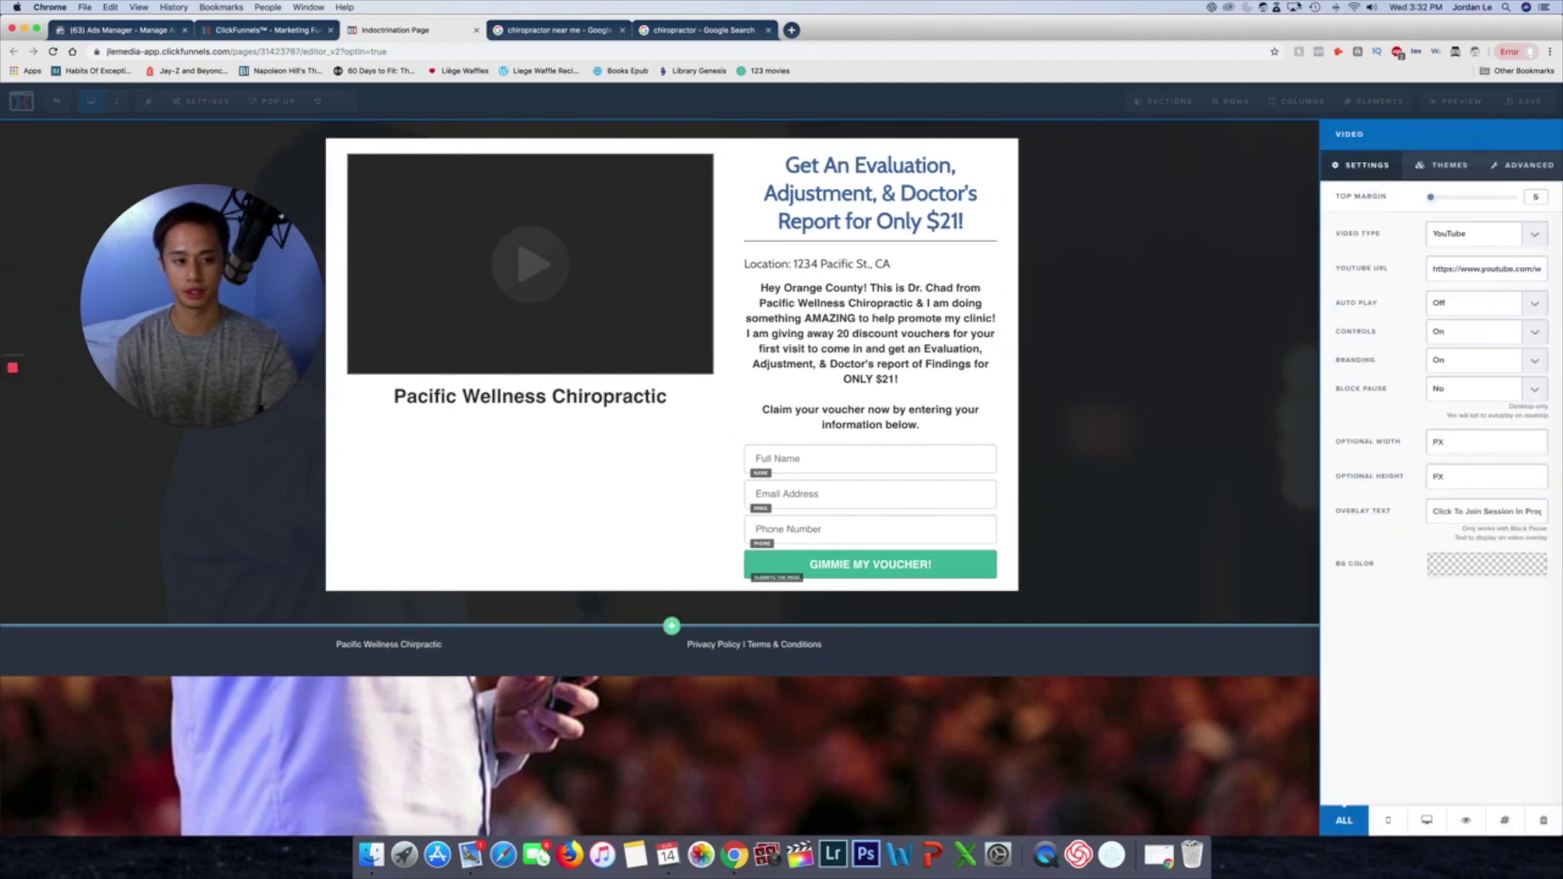
double_click(1424, 269)
drag(1439, 269, 1553, 272)
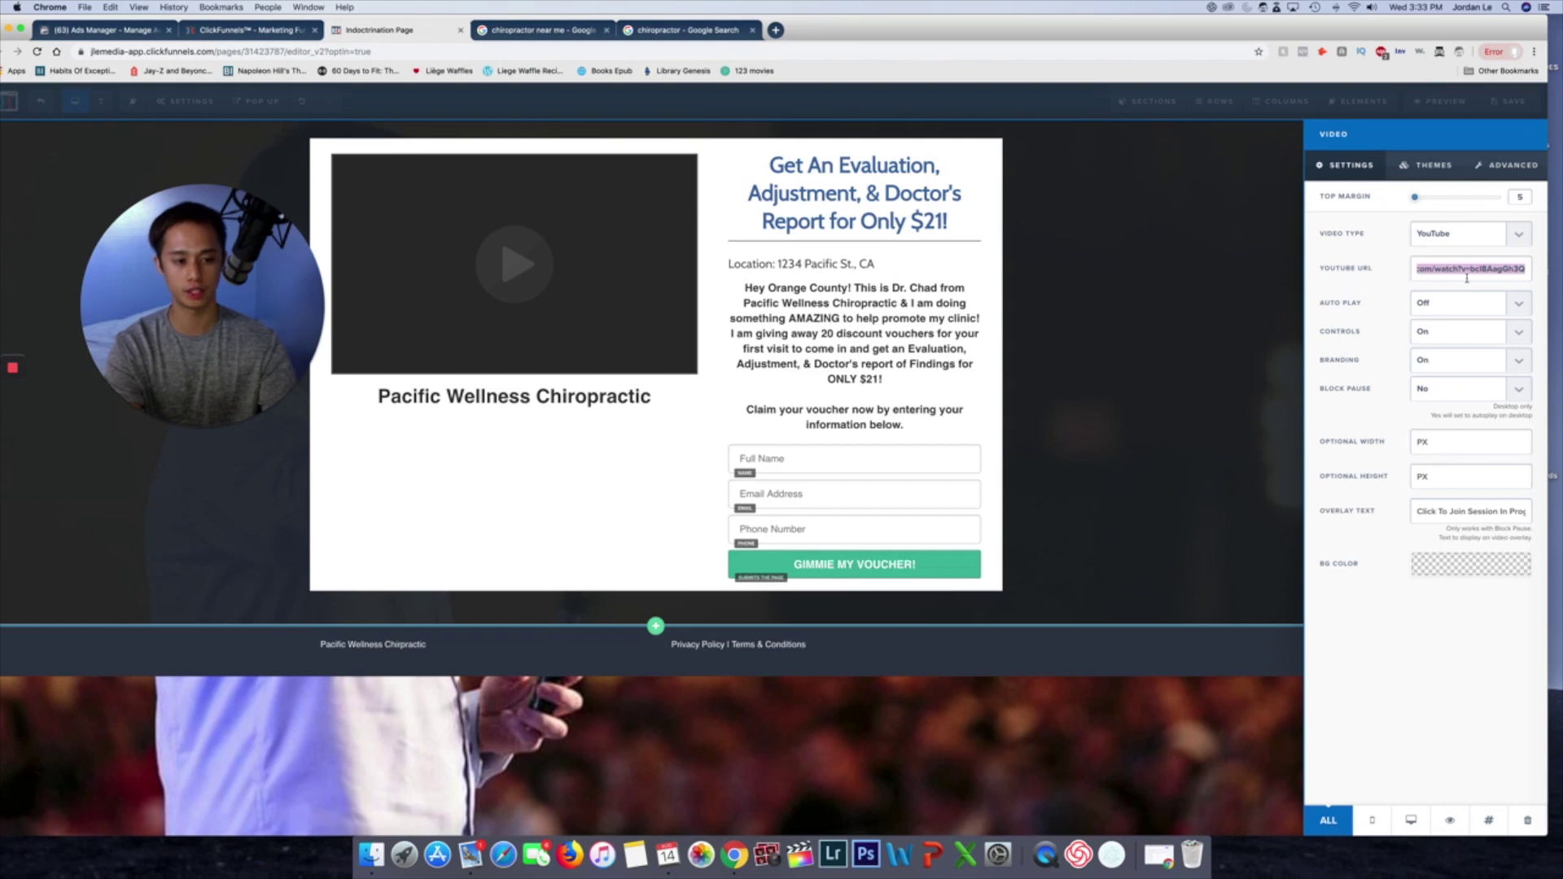
click(1454, 310)
click(1458, 321)
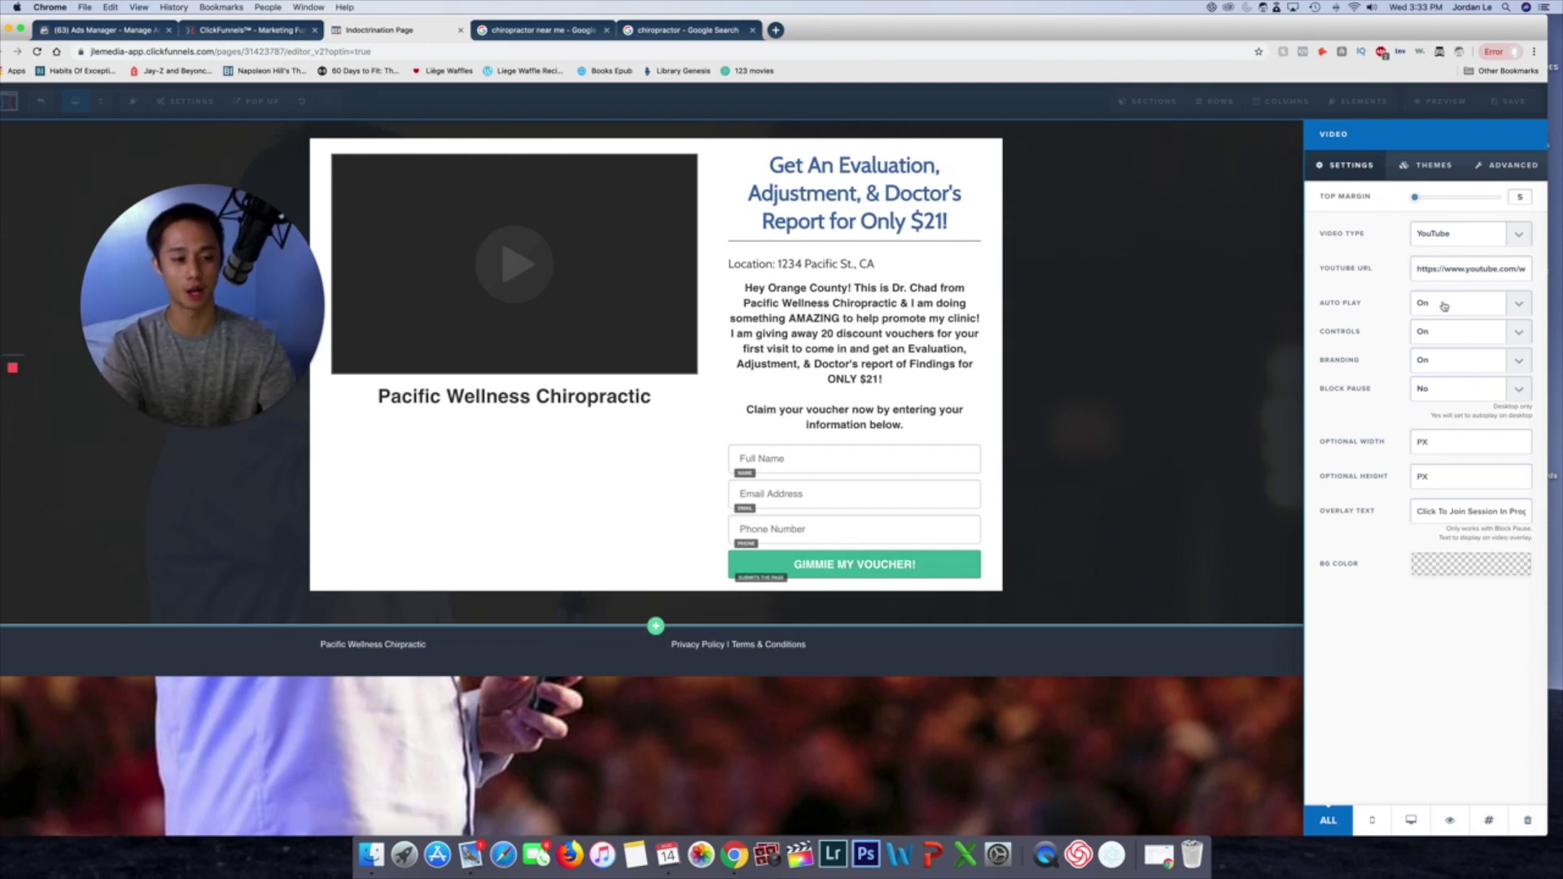
Step: Keep controls on, turn branding off, set Block Pause to Yes, and keep YouTube as source
click(1465, 333)
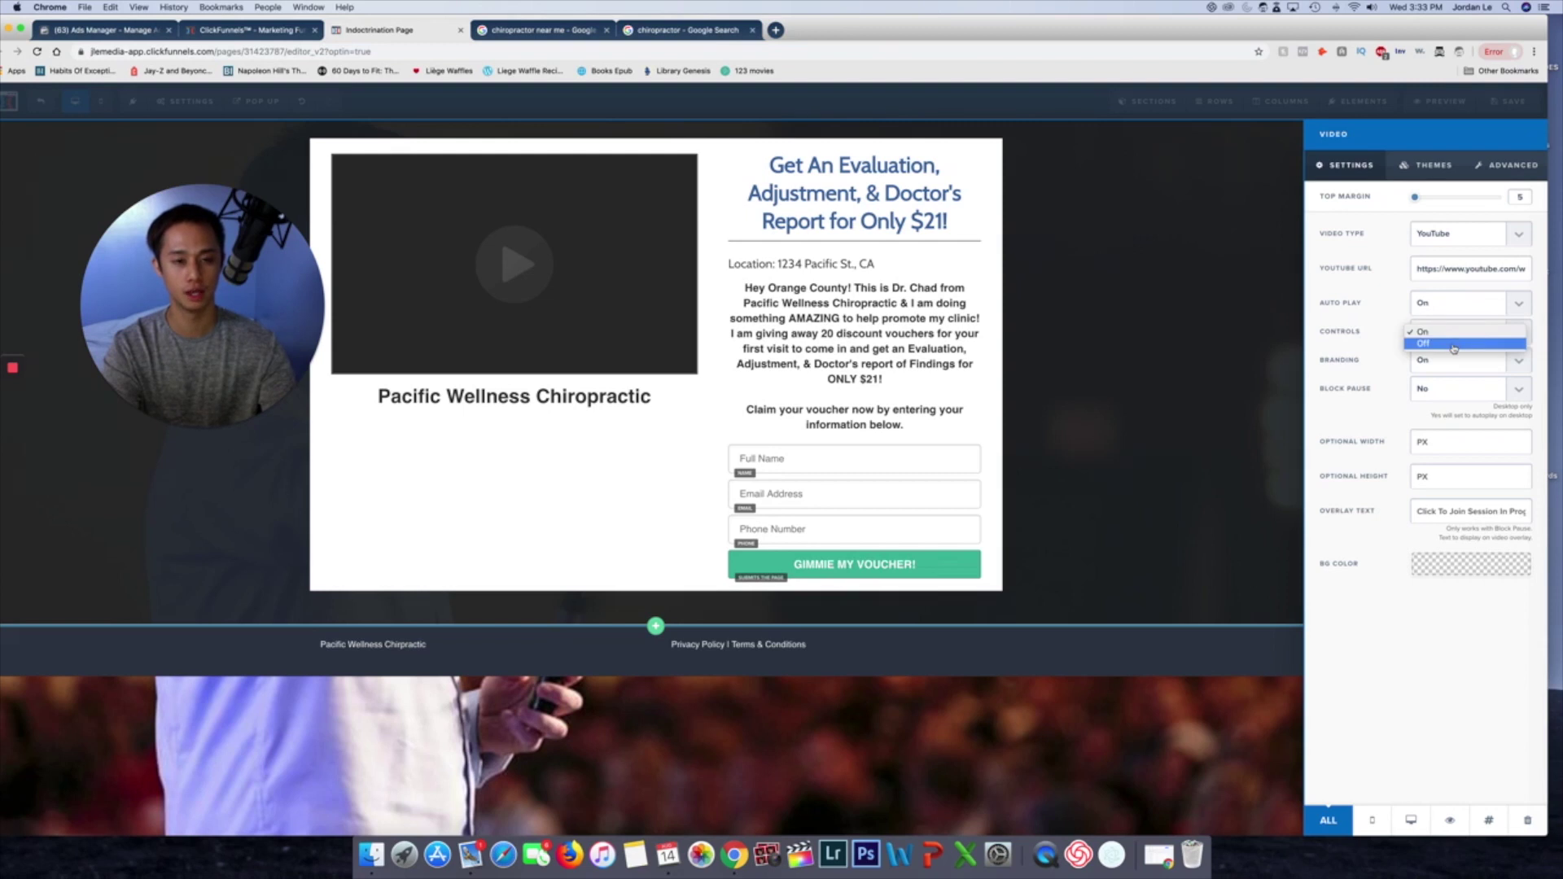
click(1368, 342)
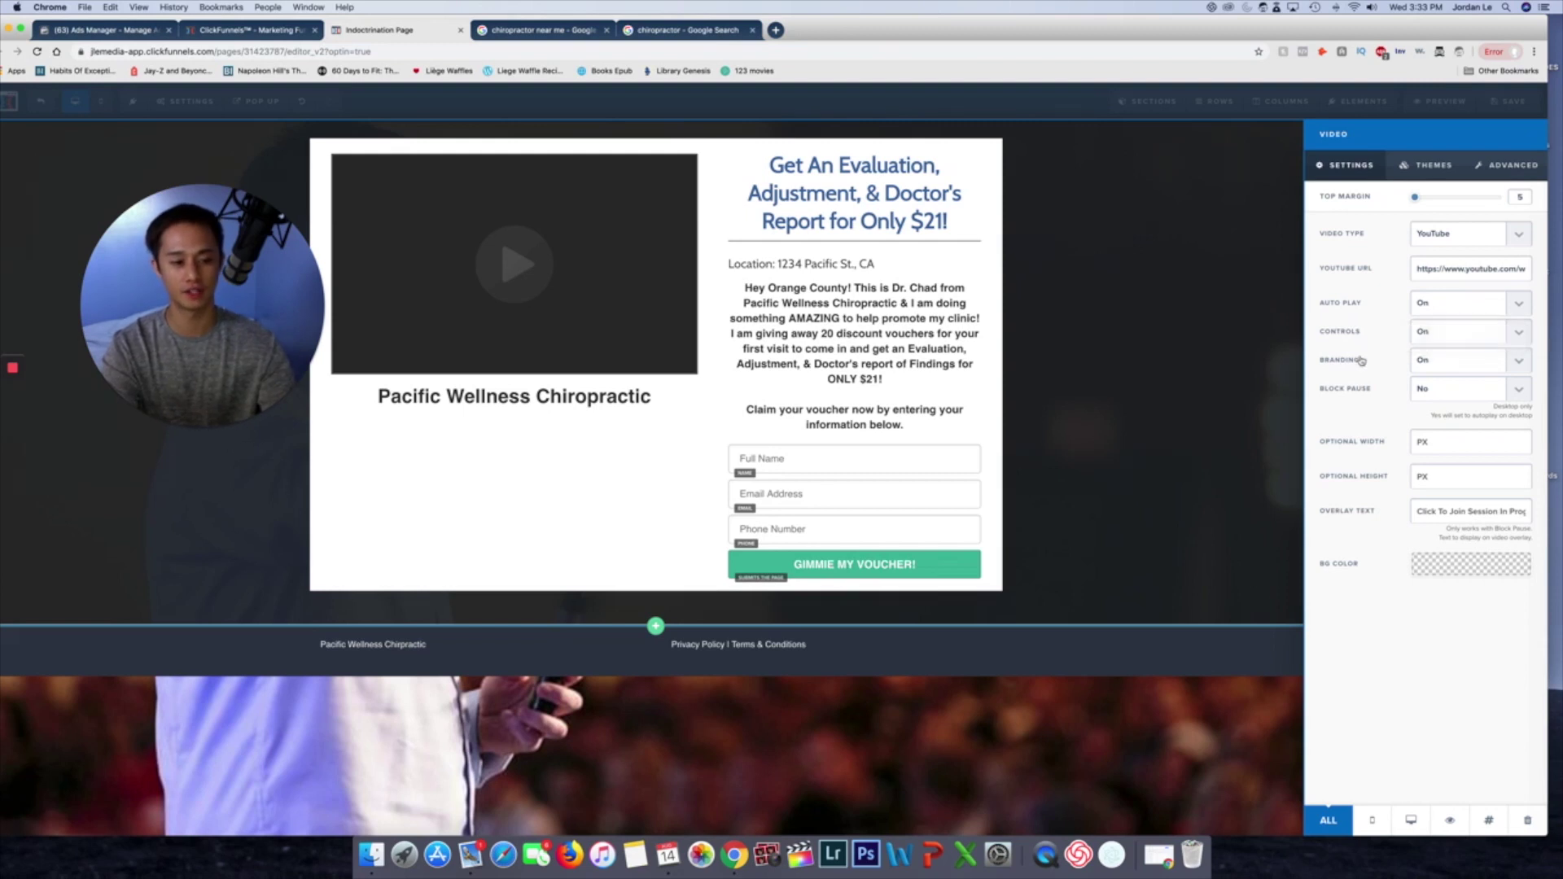
click(1439, 366)
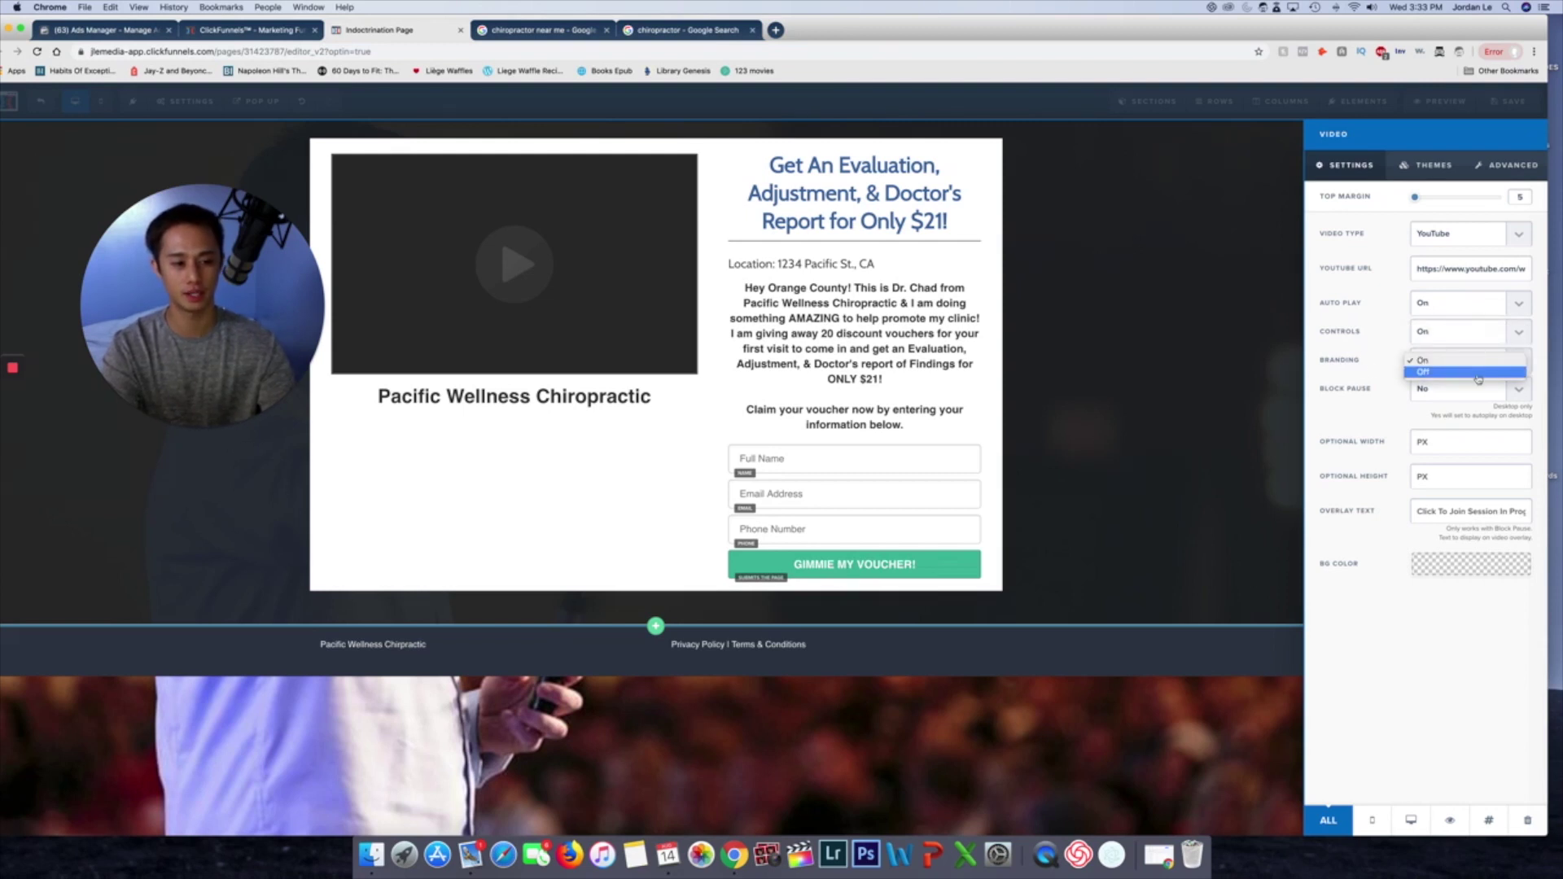
click(1477, 372)
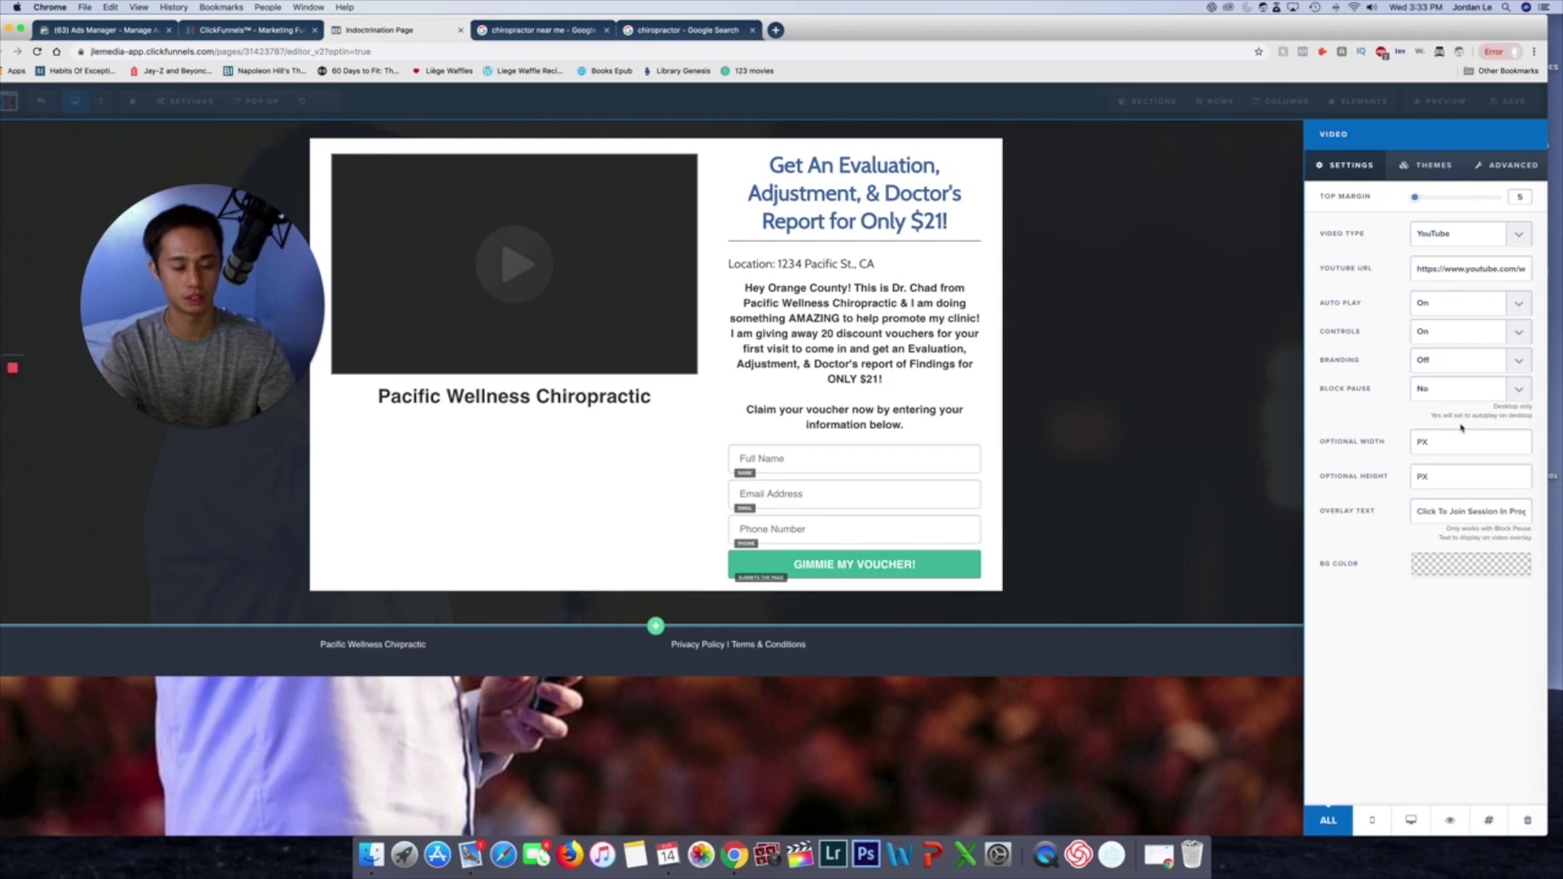
click(1486, 394)
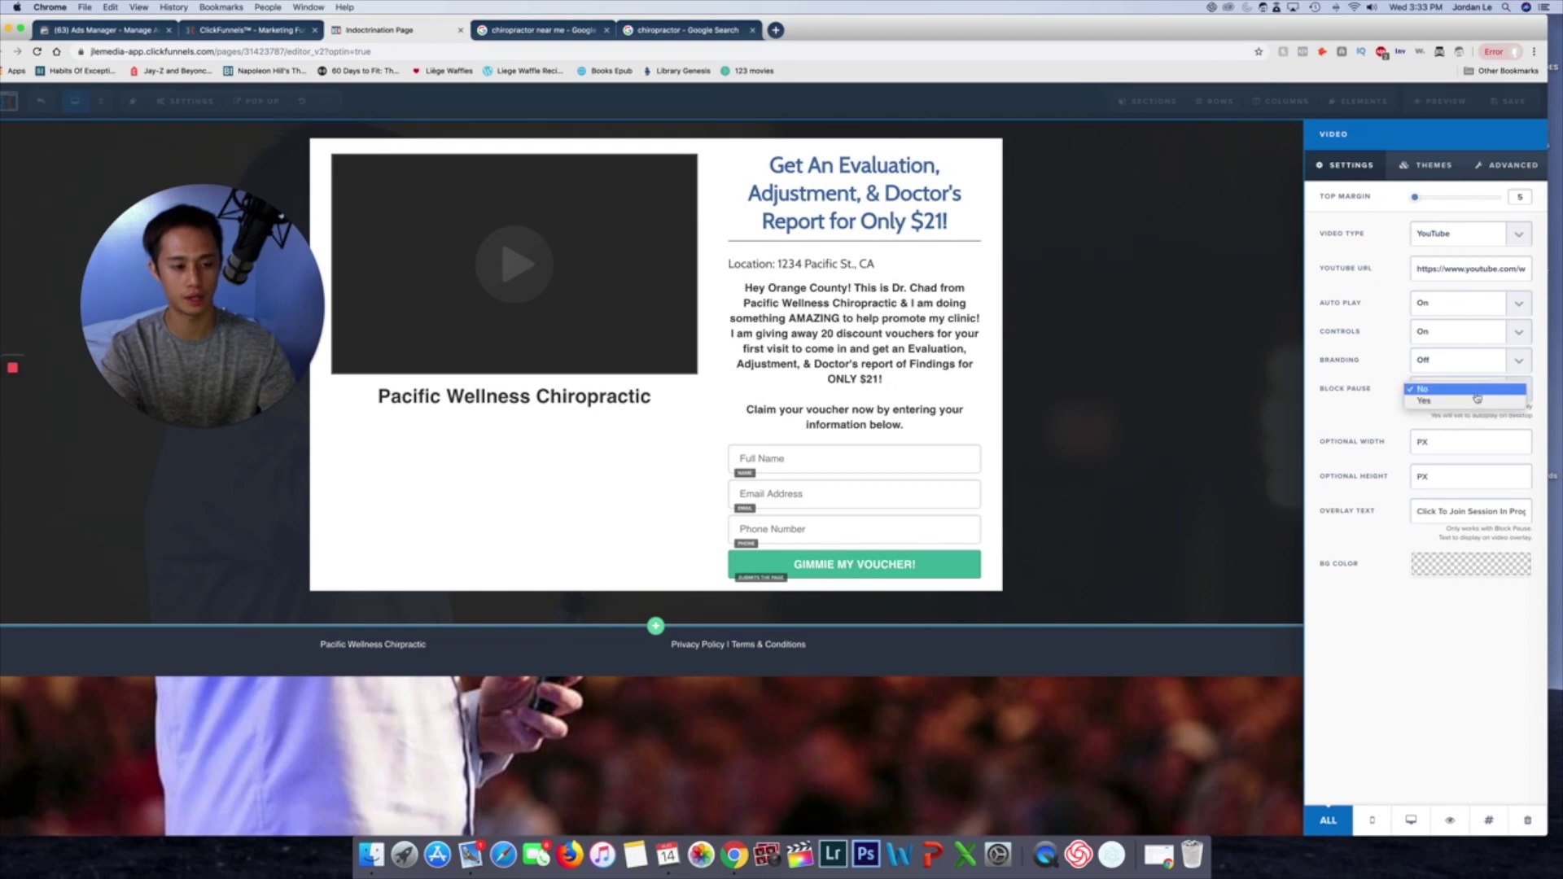
click(1433, 404)
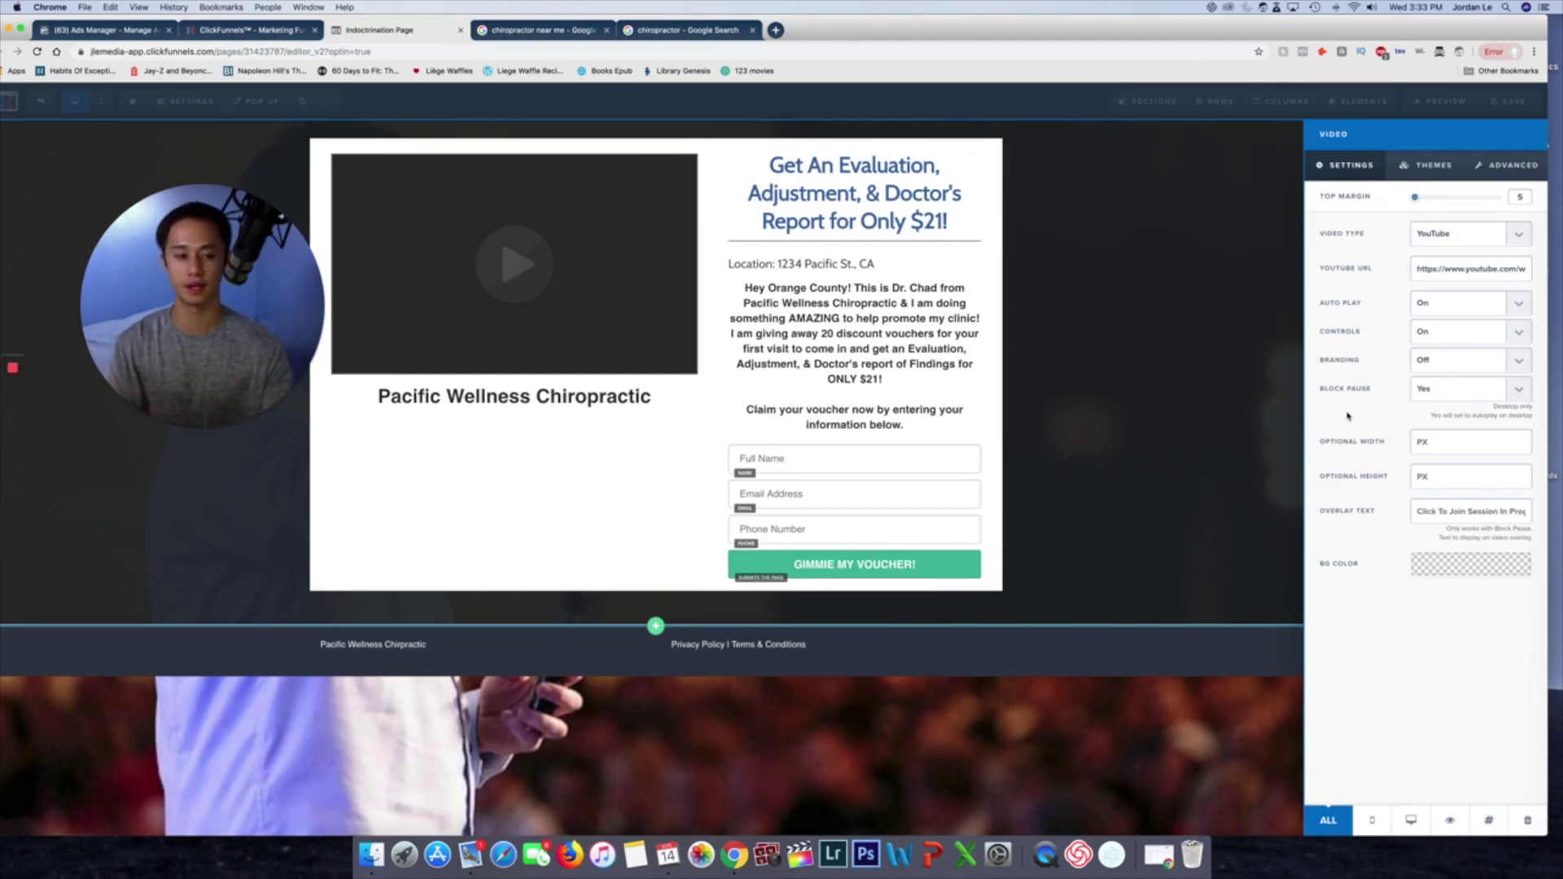
click(1488, 236)
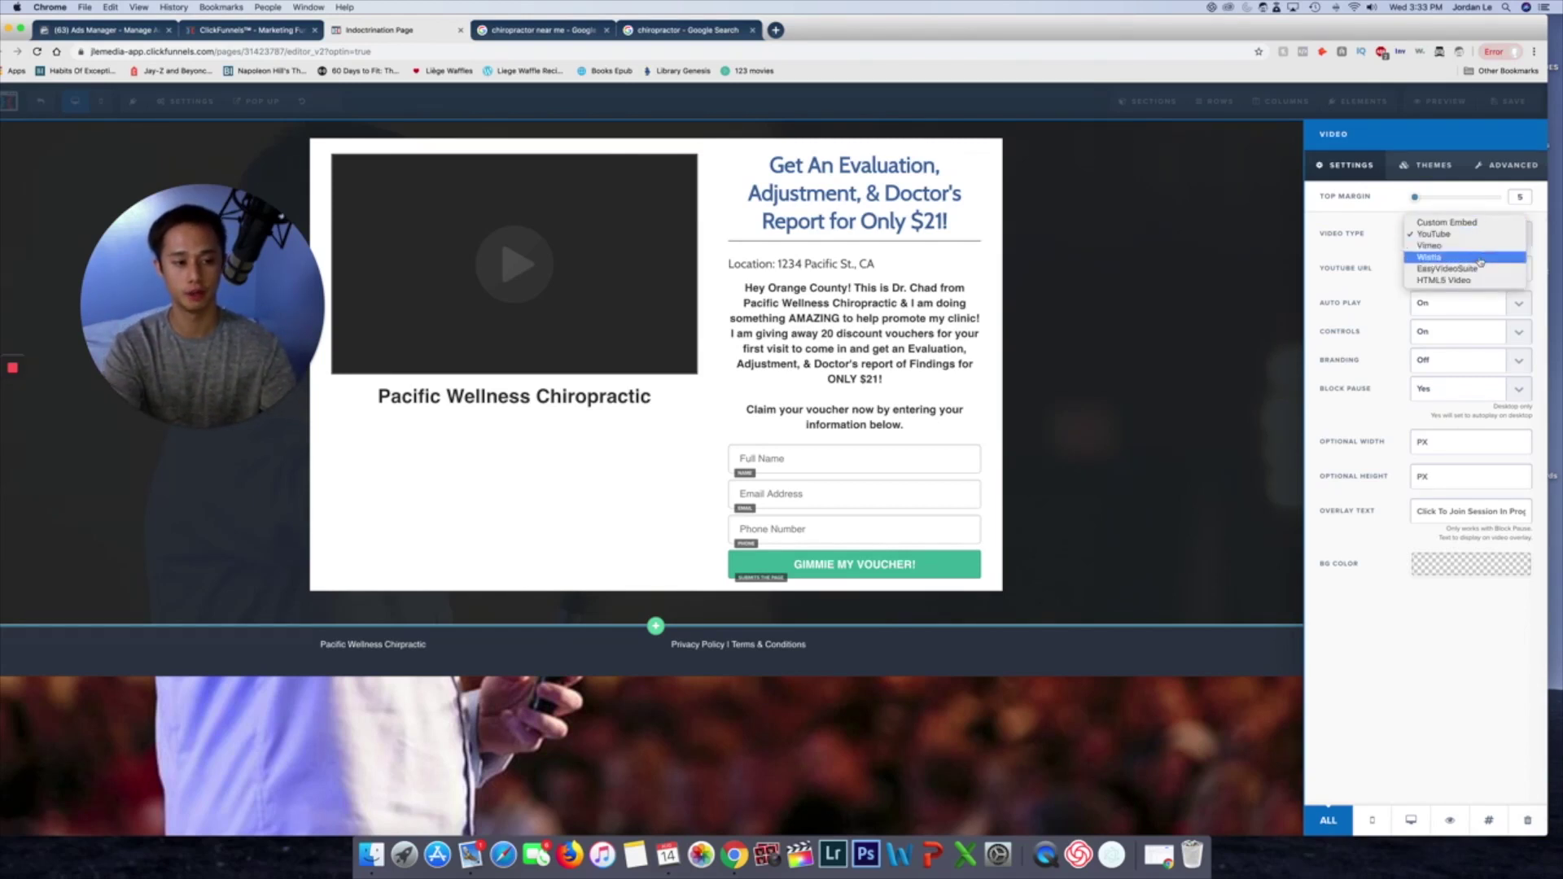
click(1366, 250)
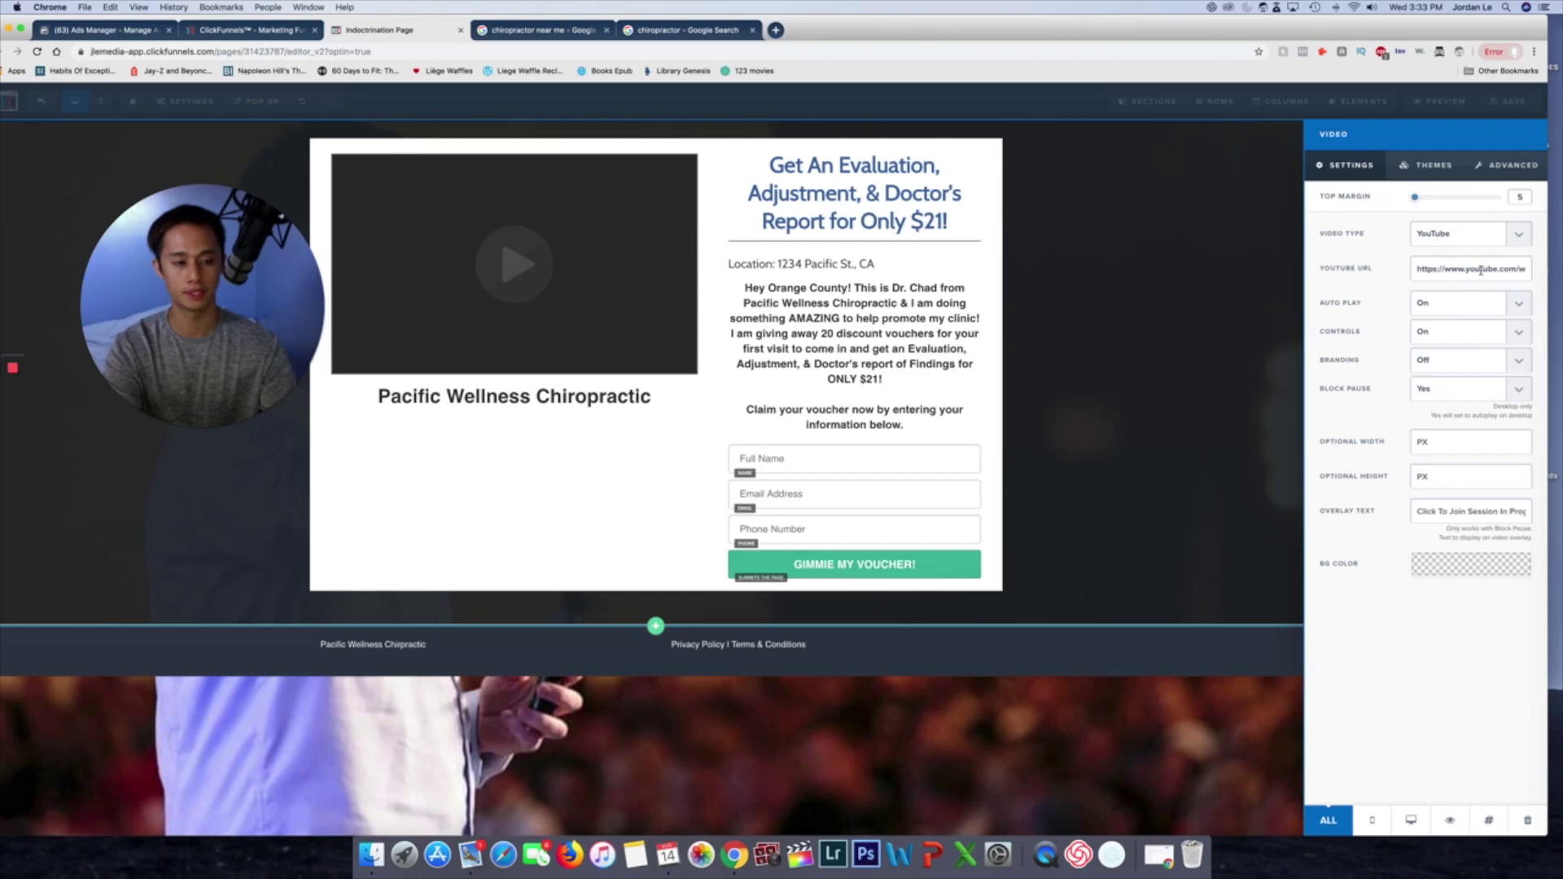
click(1001, 343)
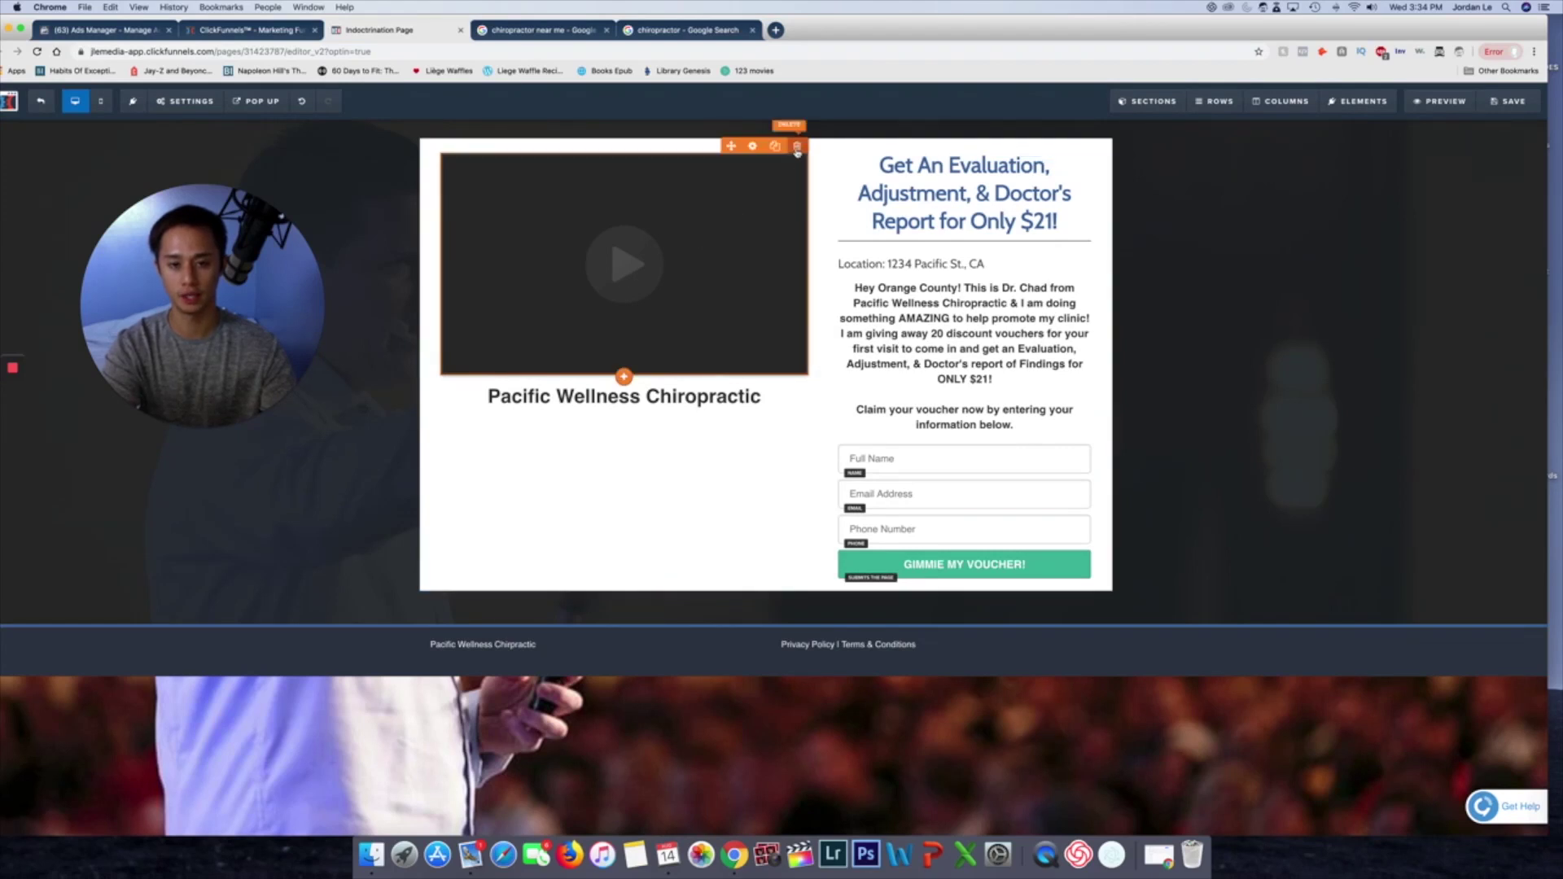
Step: Insert an image under the video, browse the image library, then delete the Demo Image element
click(625, 377)
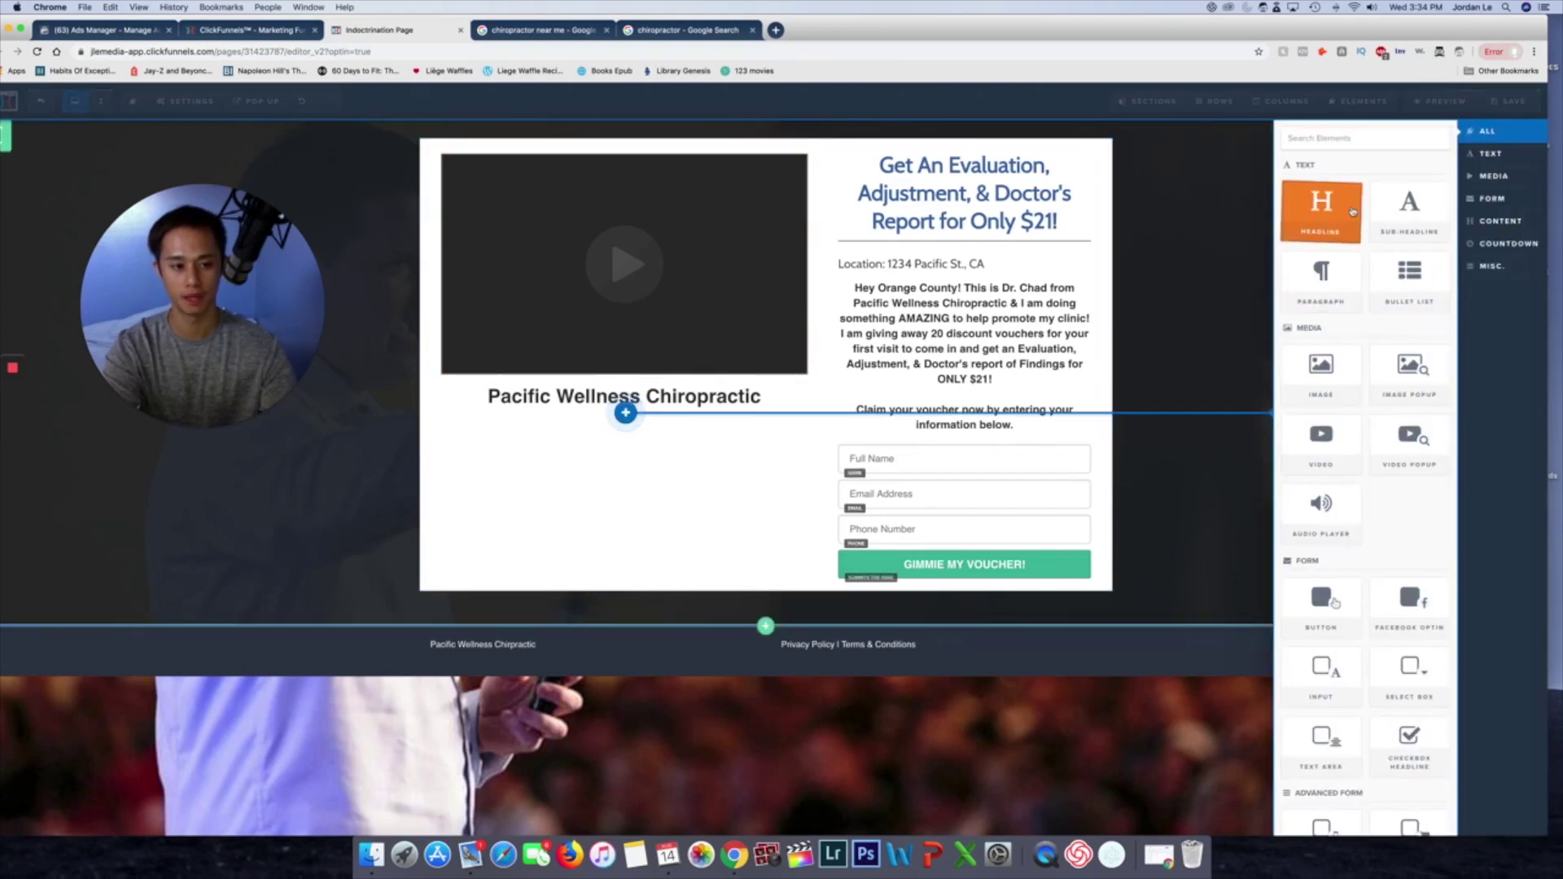
click(1327, 375)
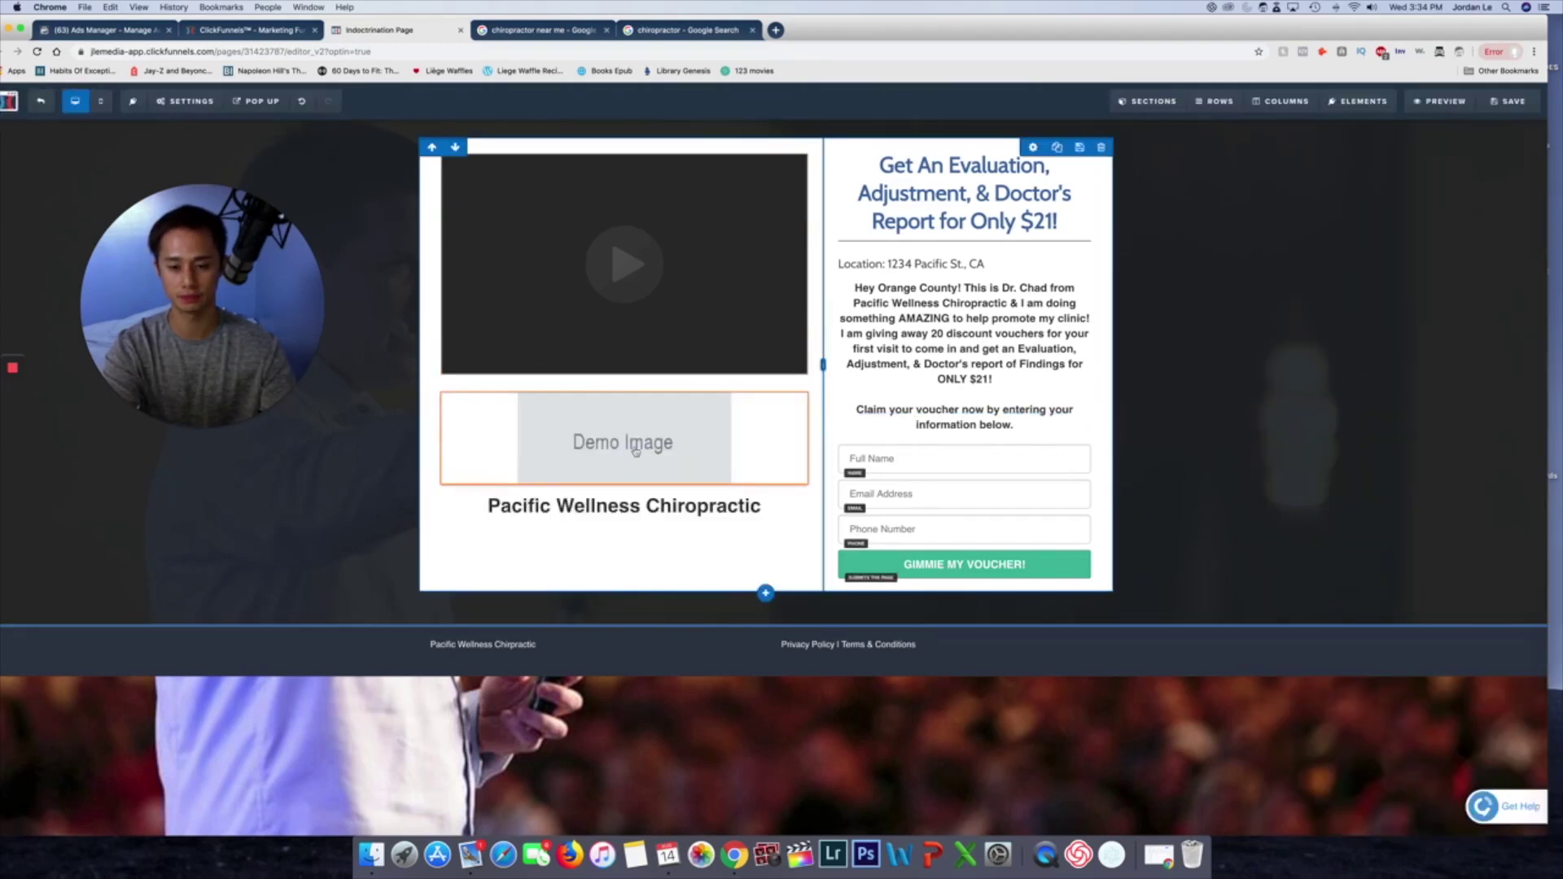
click(677, 440)
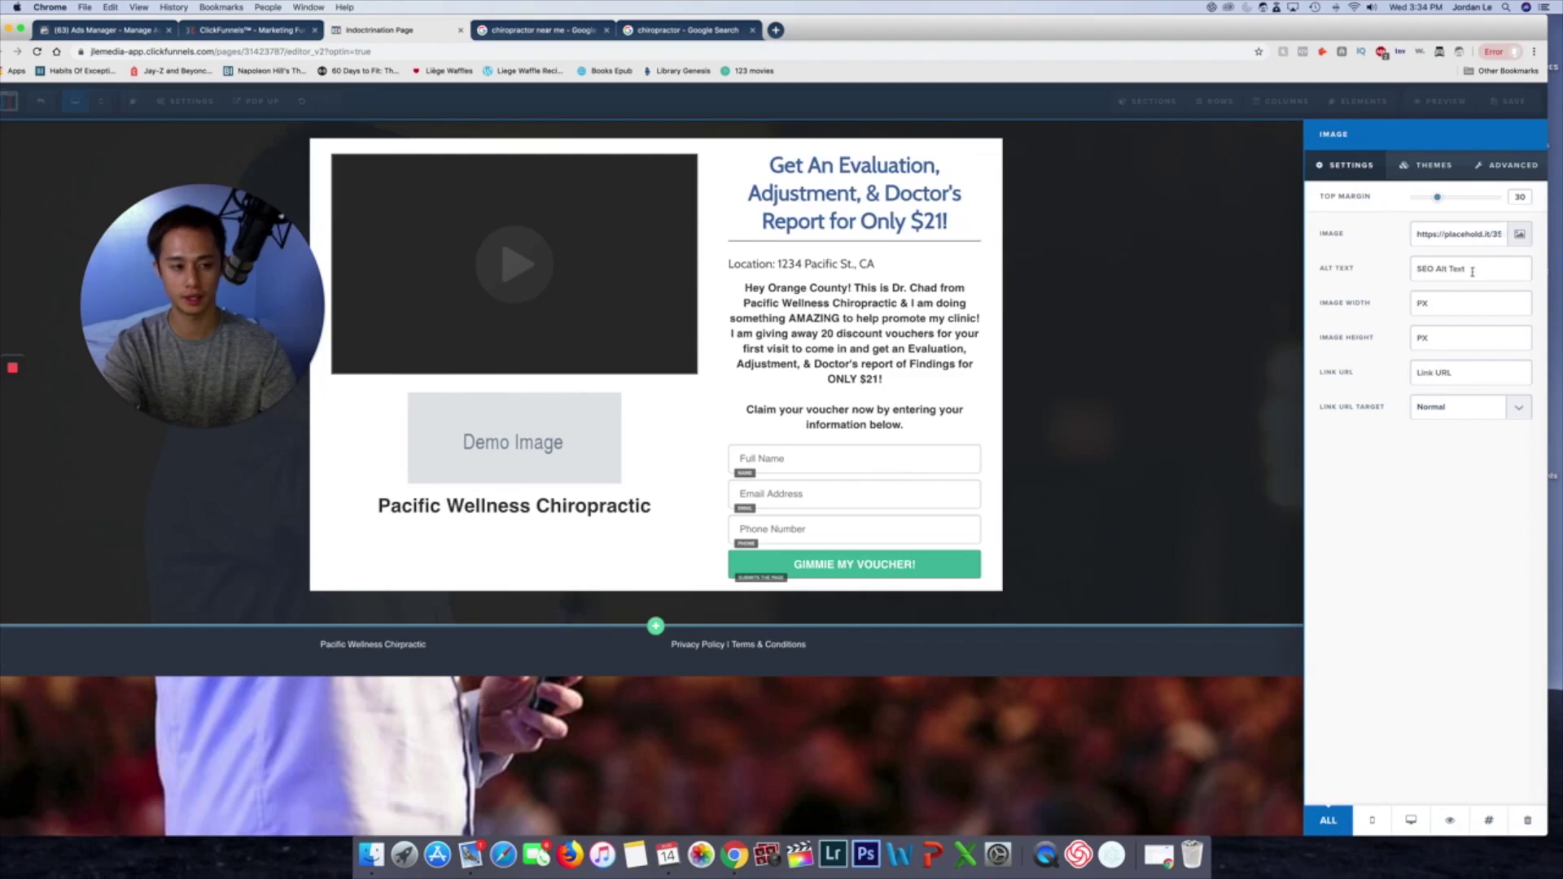
click(1519, 237)
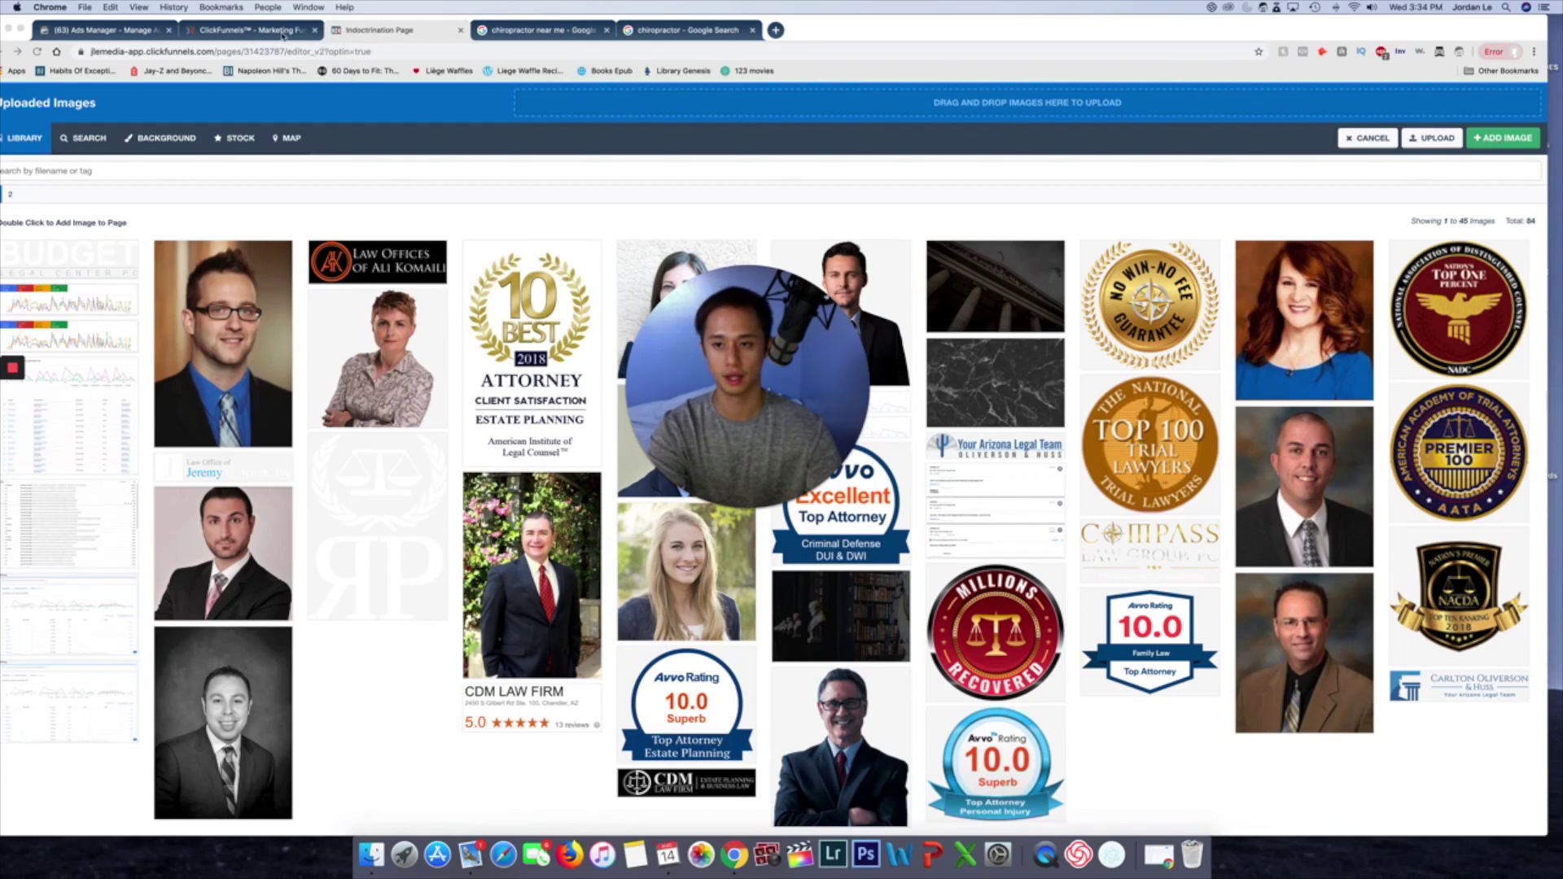
click(1356, 139)
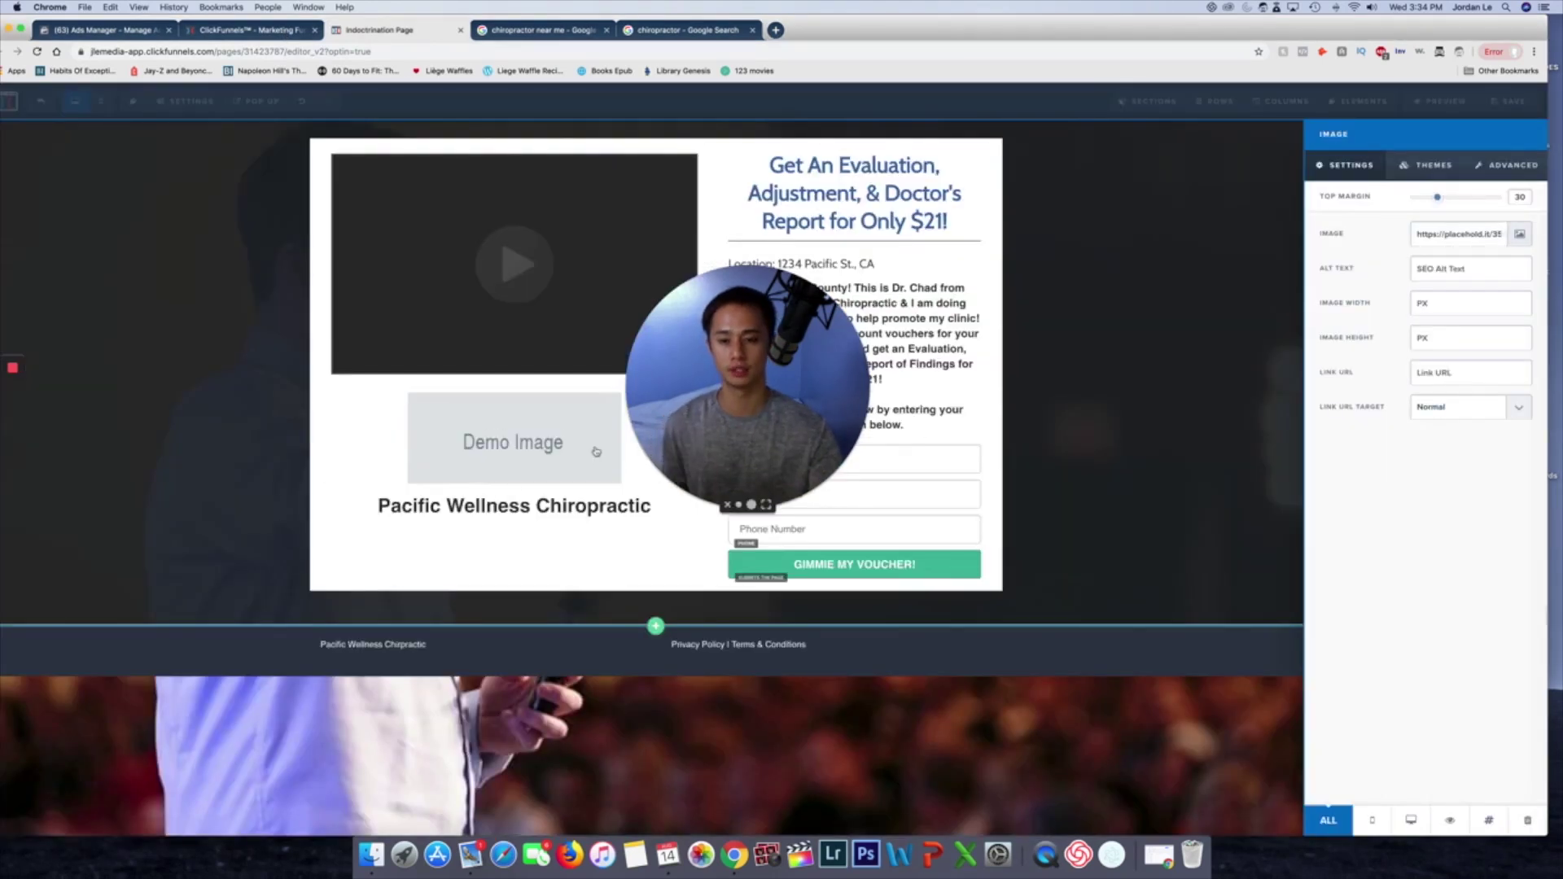
click(672, 263)
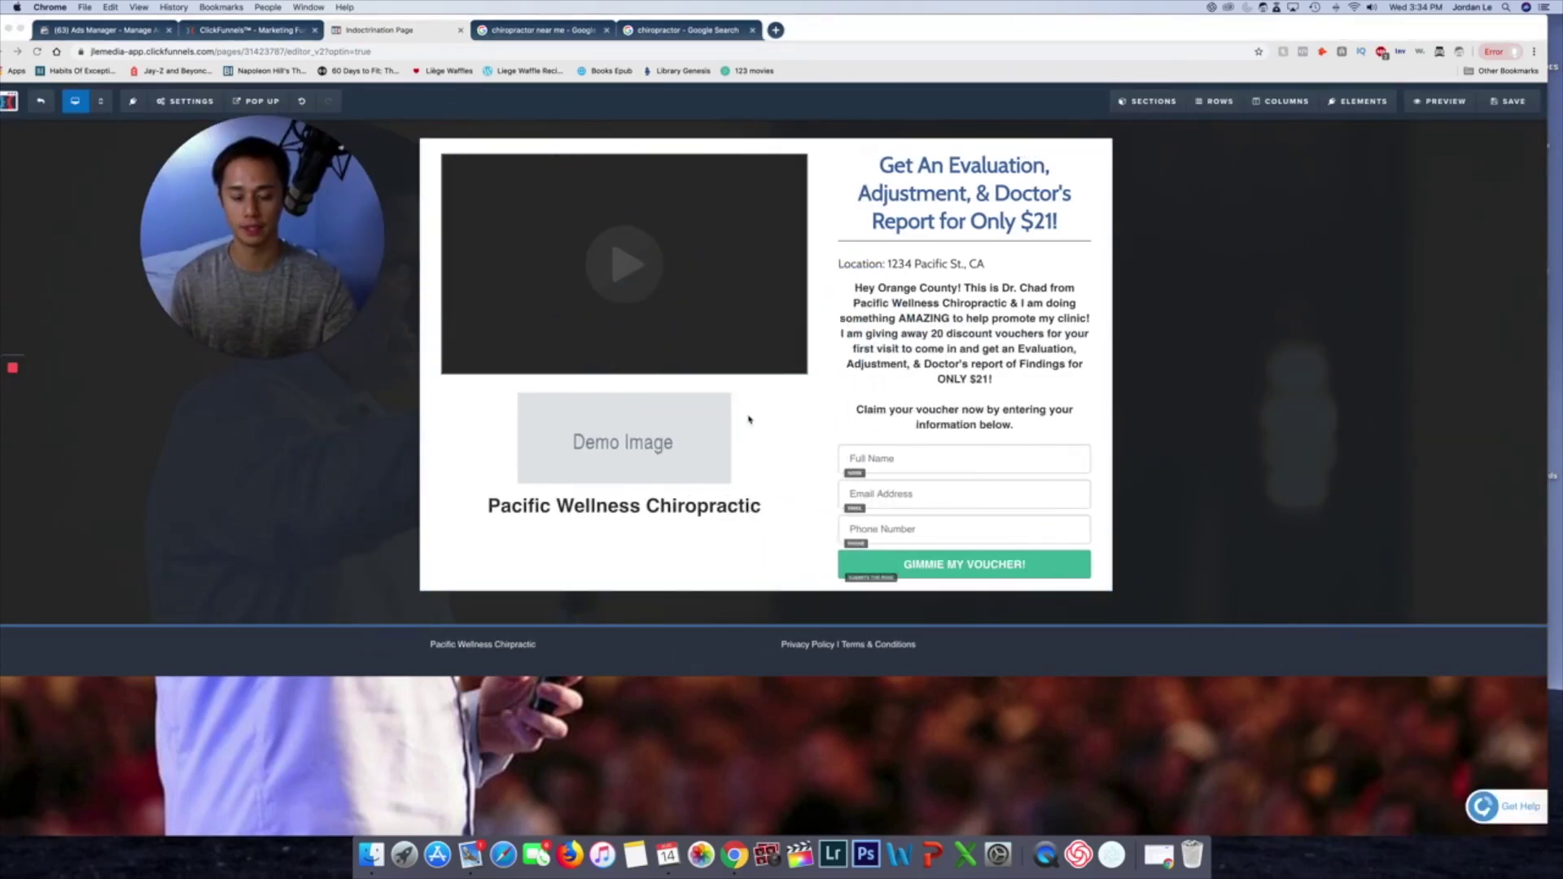
click(797, 385)
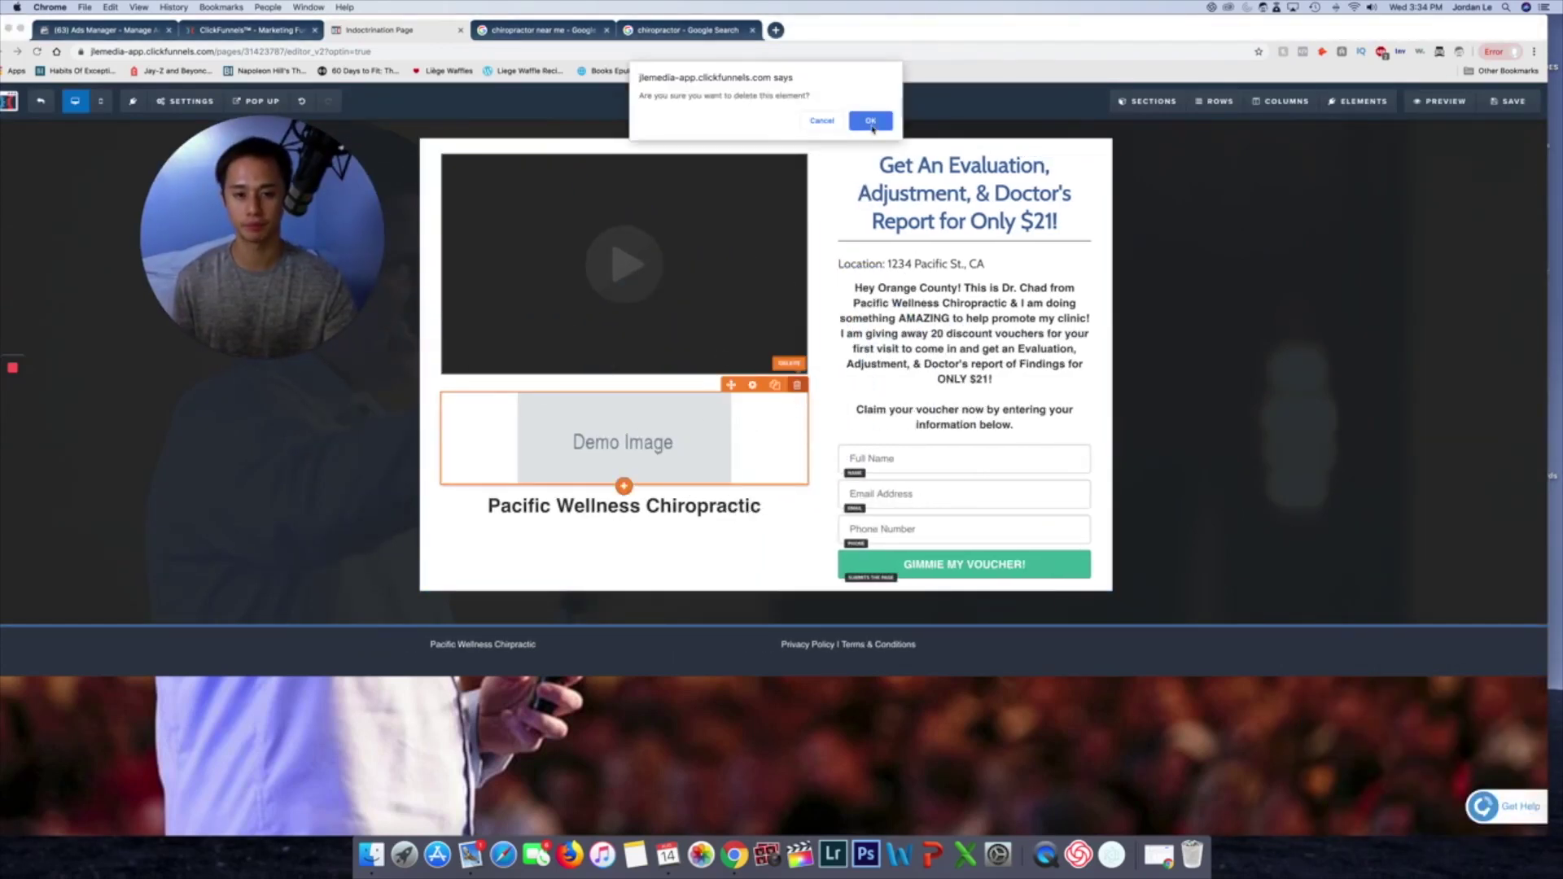
click(870, 122)
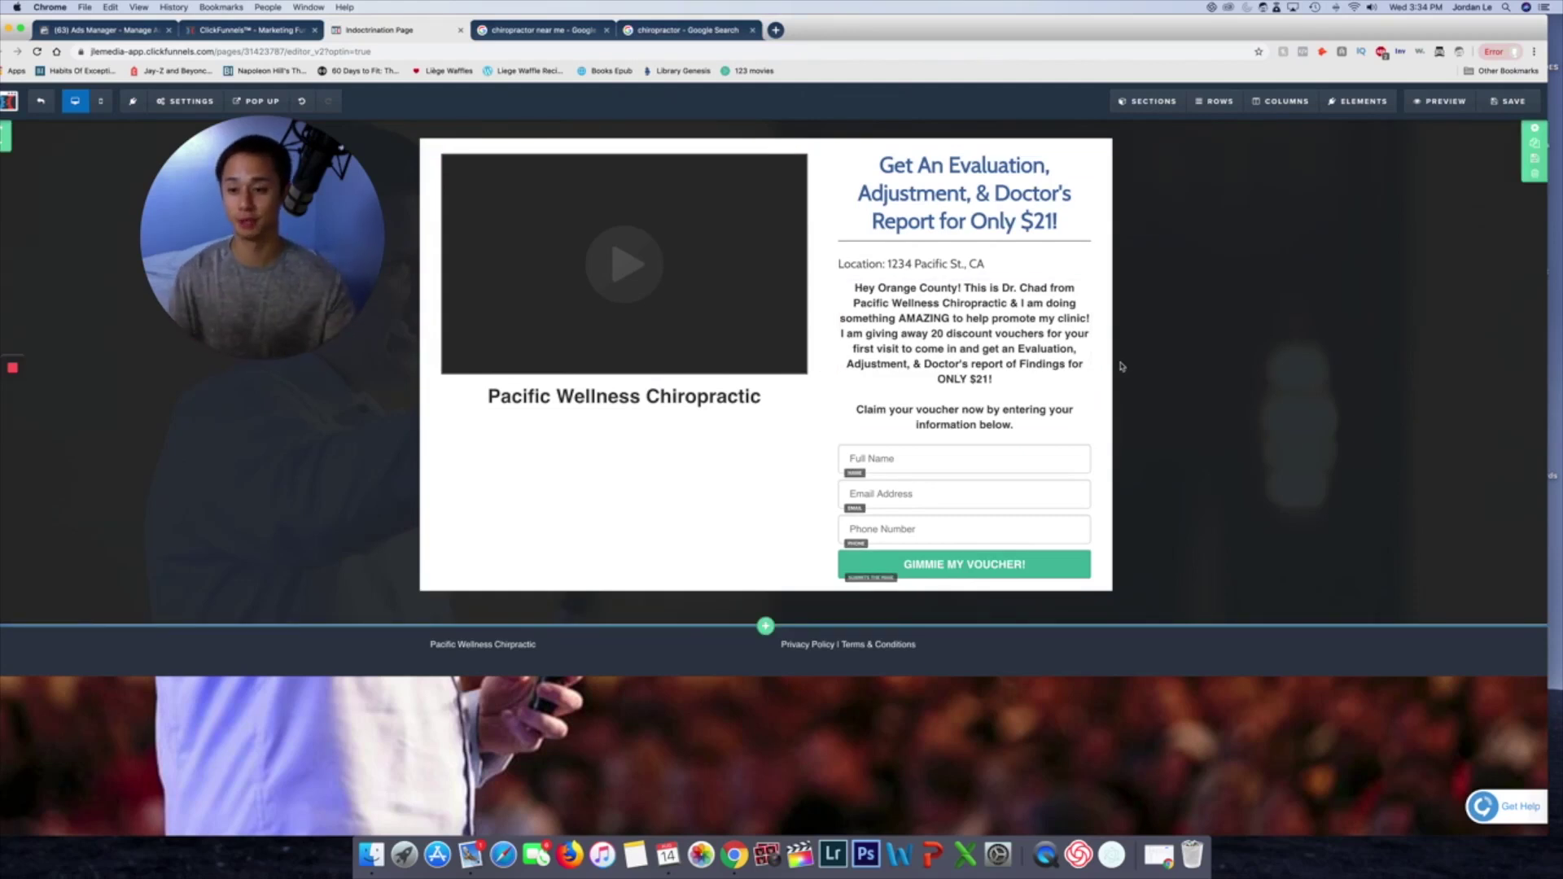
Step: Bring up the page's SEO Meta Data panel from the Settings menu
click(230, 235)
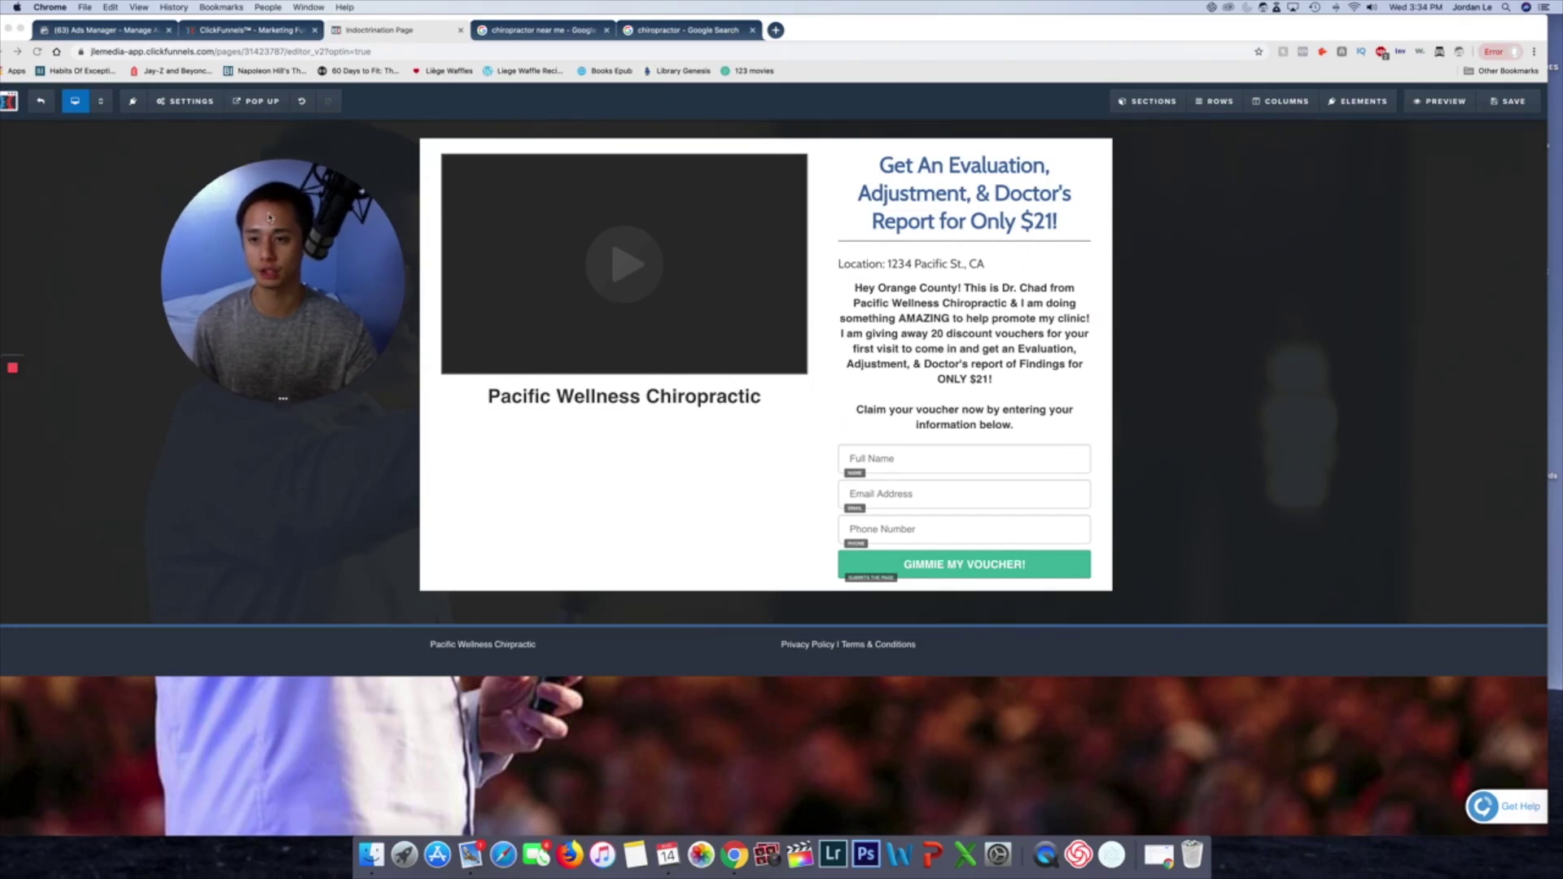
click(200, 104)
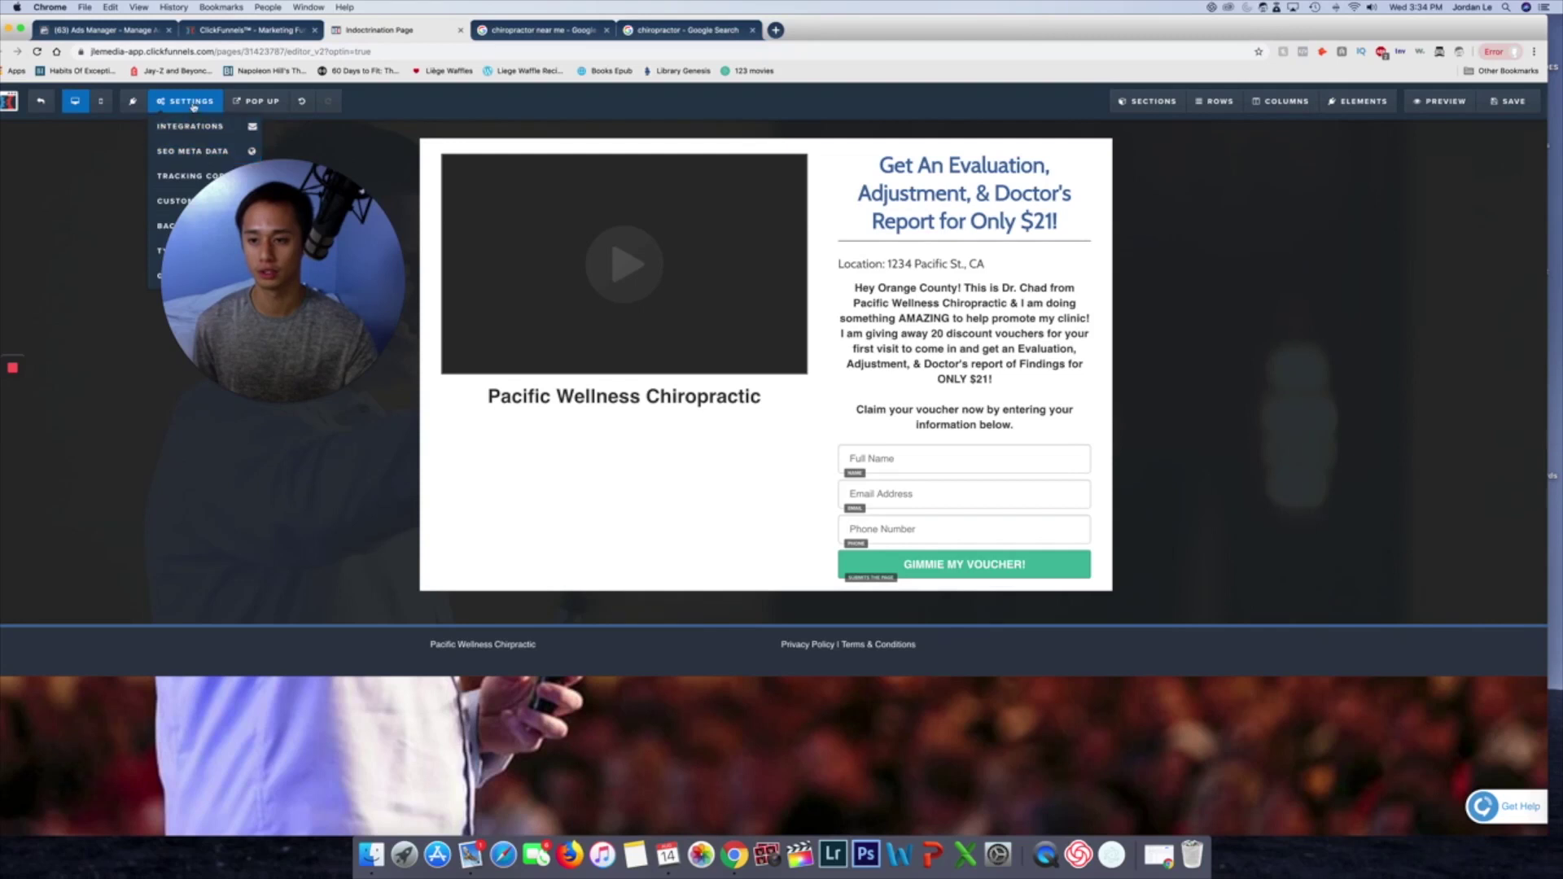
drag(227, 221, 1194, 184)
click(195, 103)
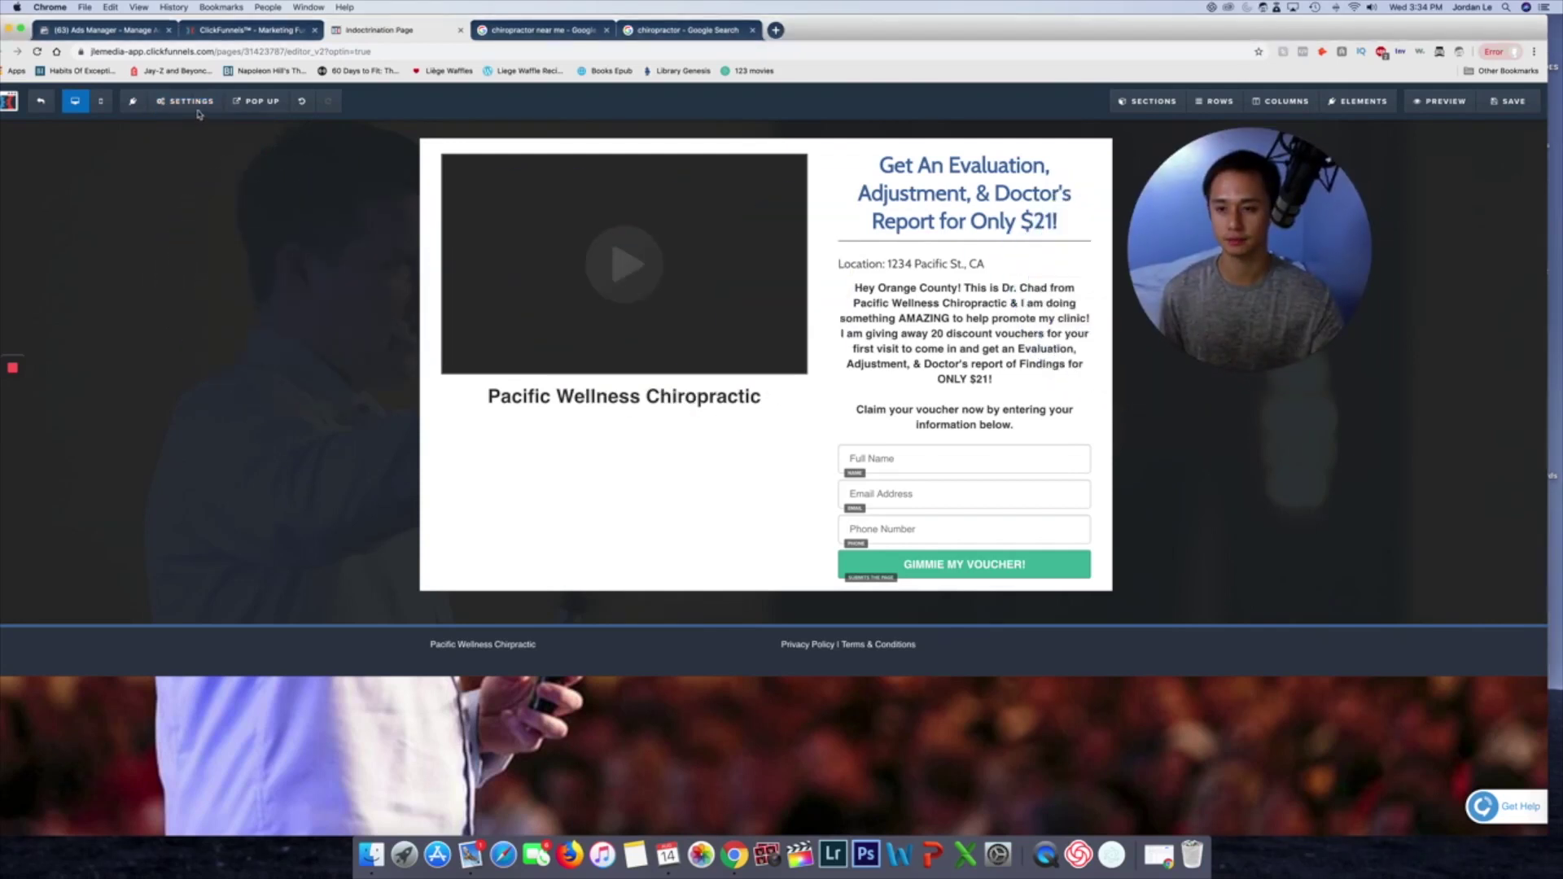
click(196, 154)
drag(1266, 186, 1026, 172)
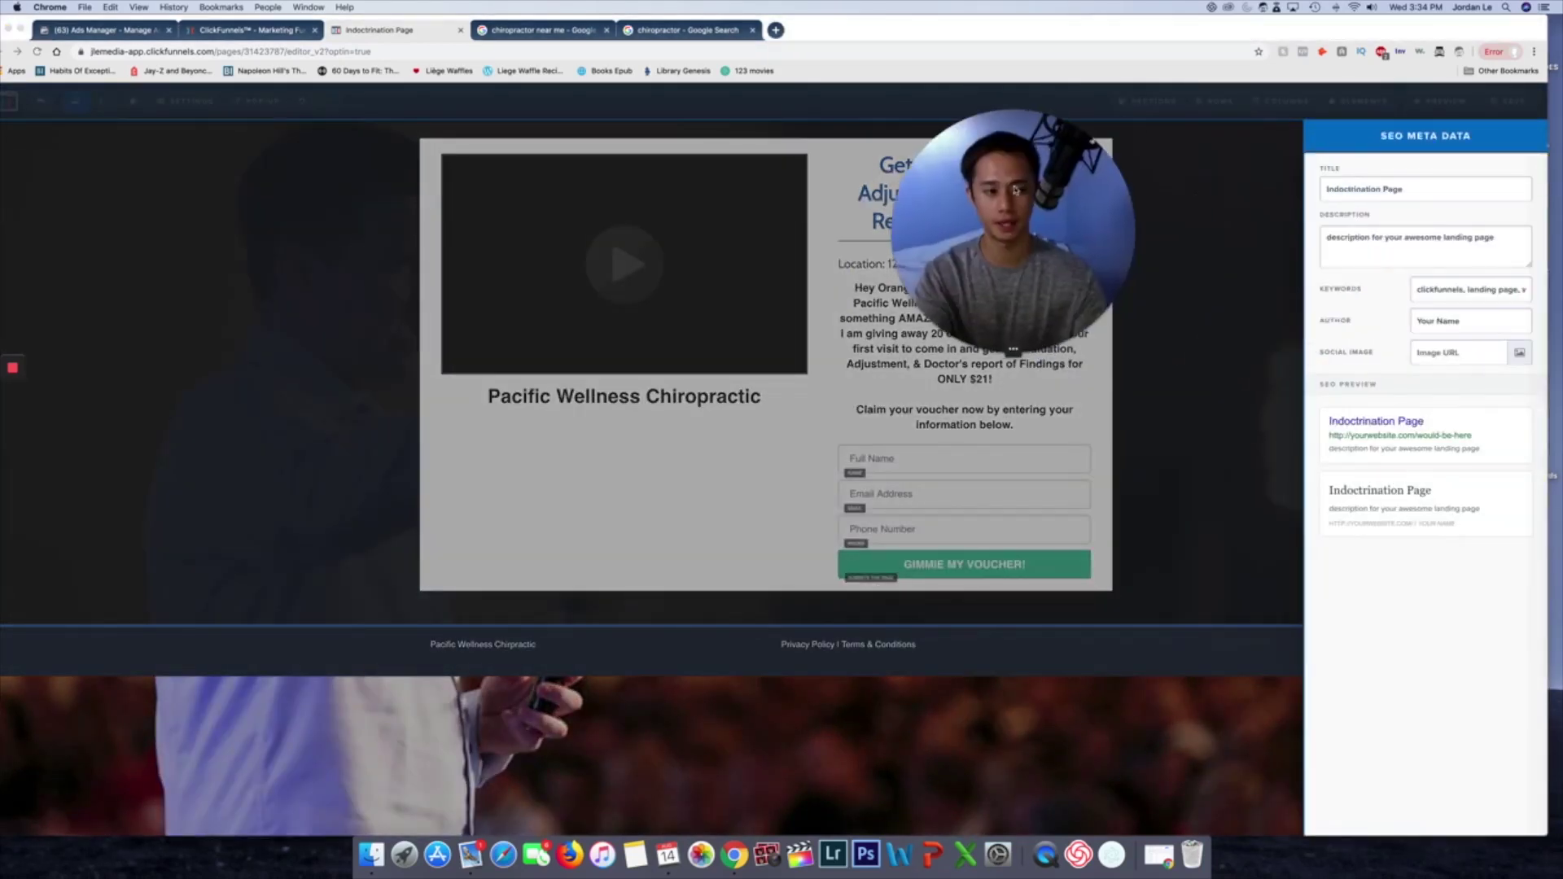
Step: Clear the sample description and keywords and set the title to Pacific Wellness Chiropractic
triple_click(1435, 243)
key(BackSpace)
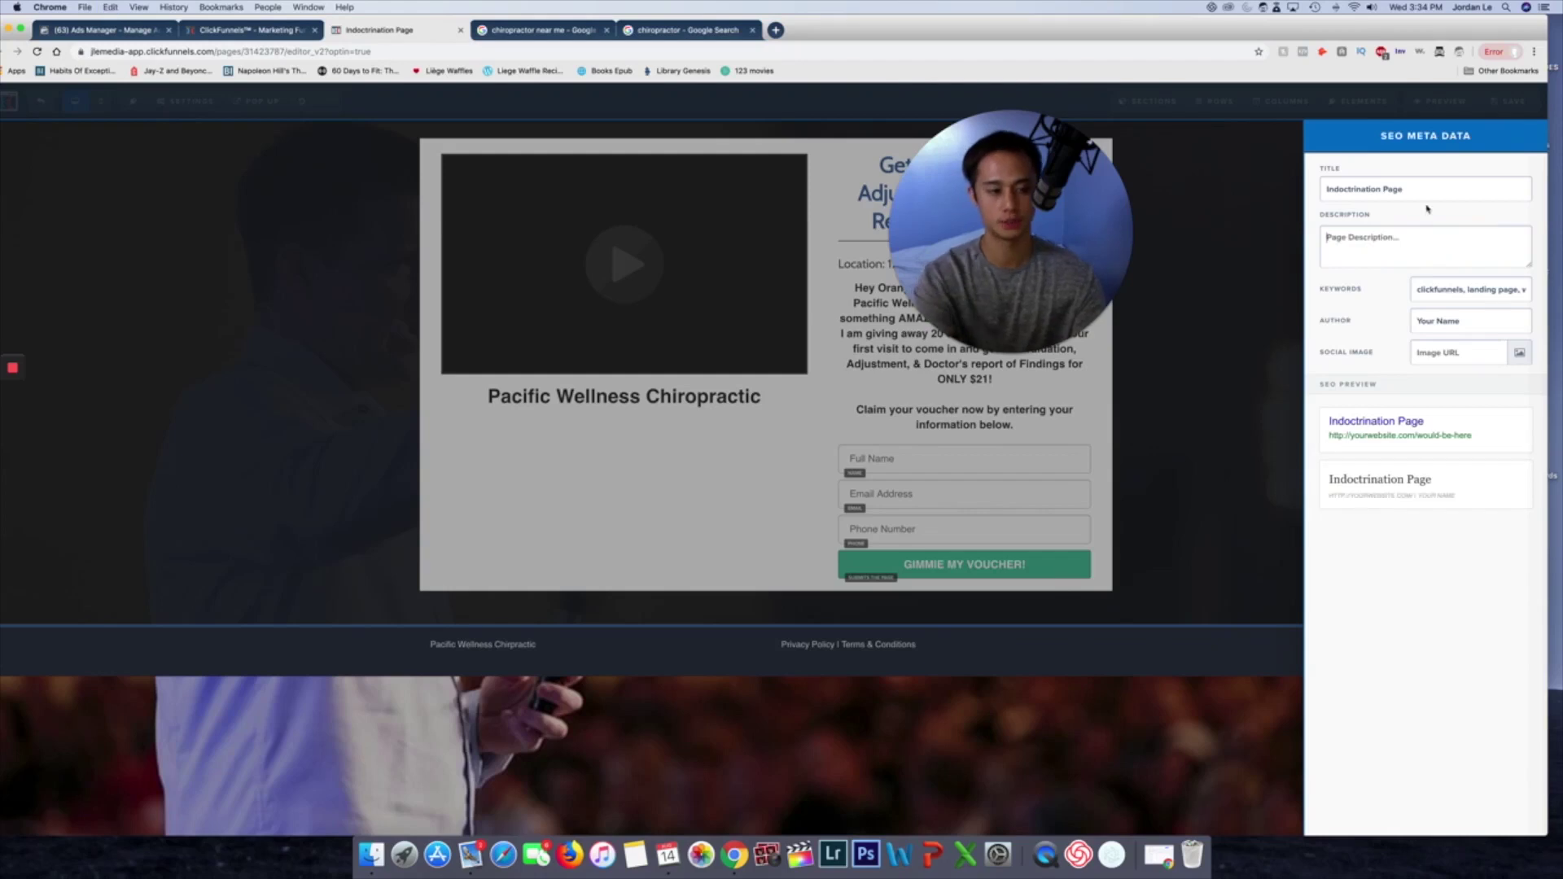
triple_click(1470, 291)
key(BackSpace)
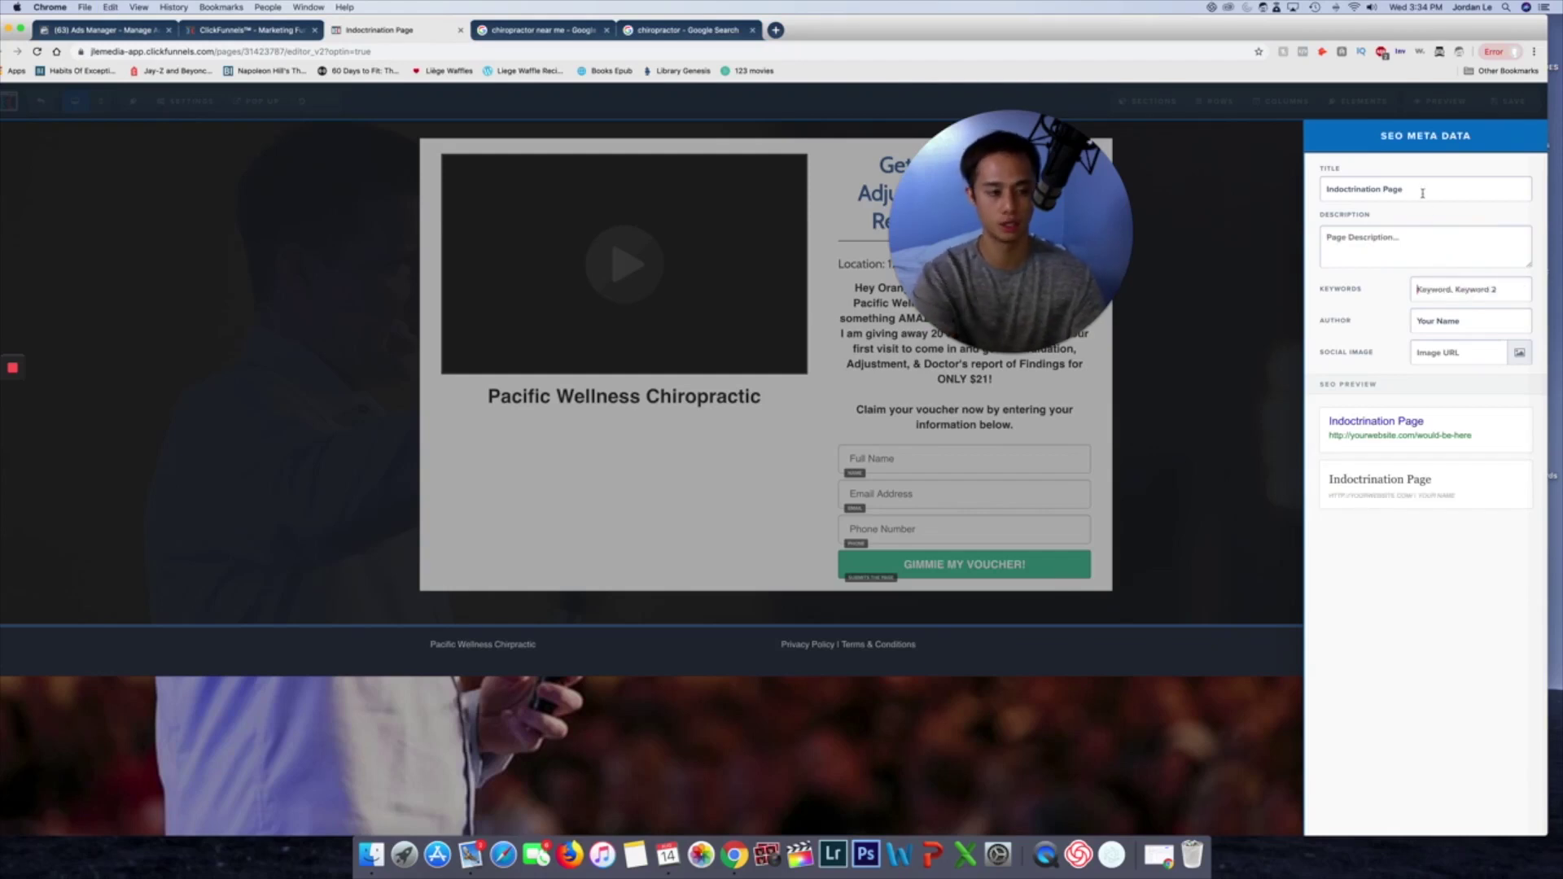
click(1422, 191)
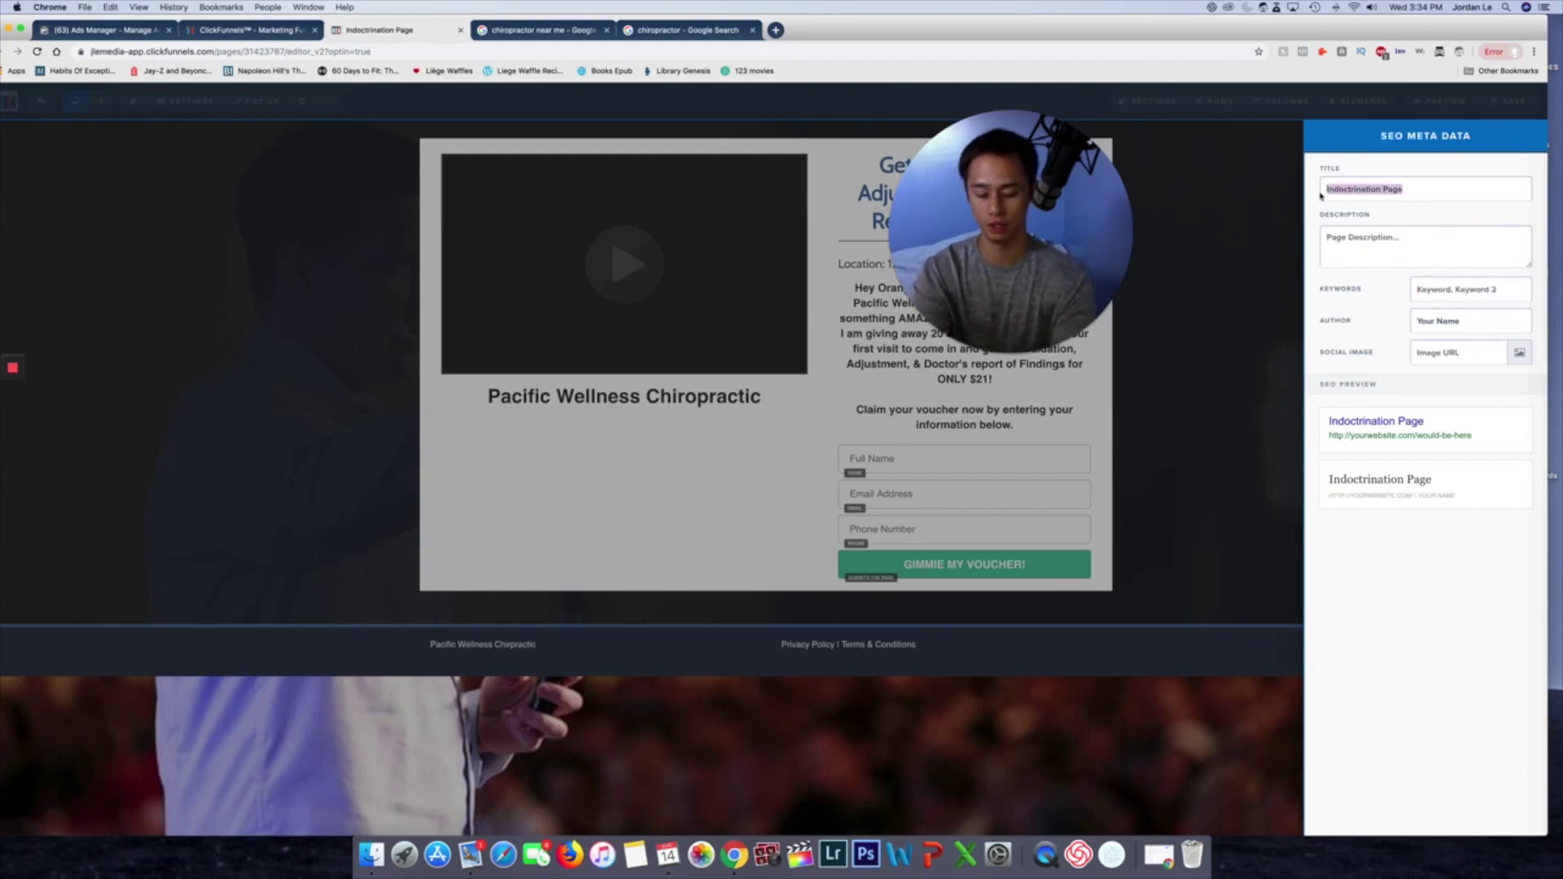
text(Pacific Wellness Chiropractic)
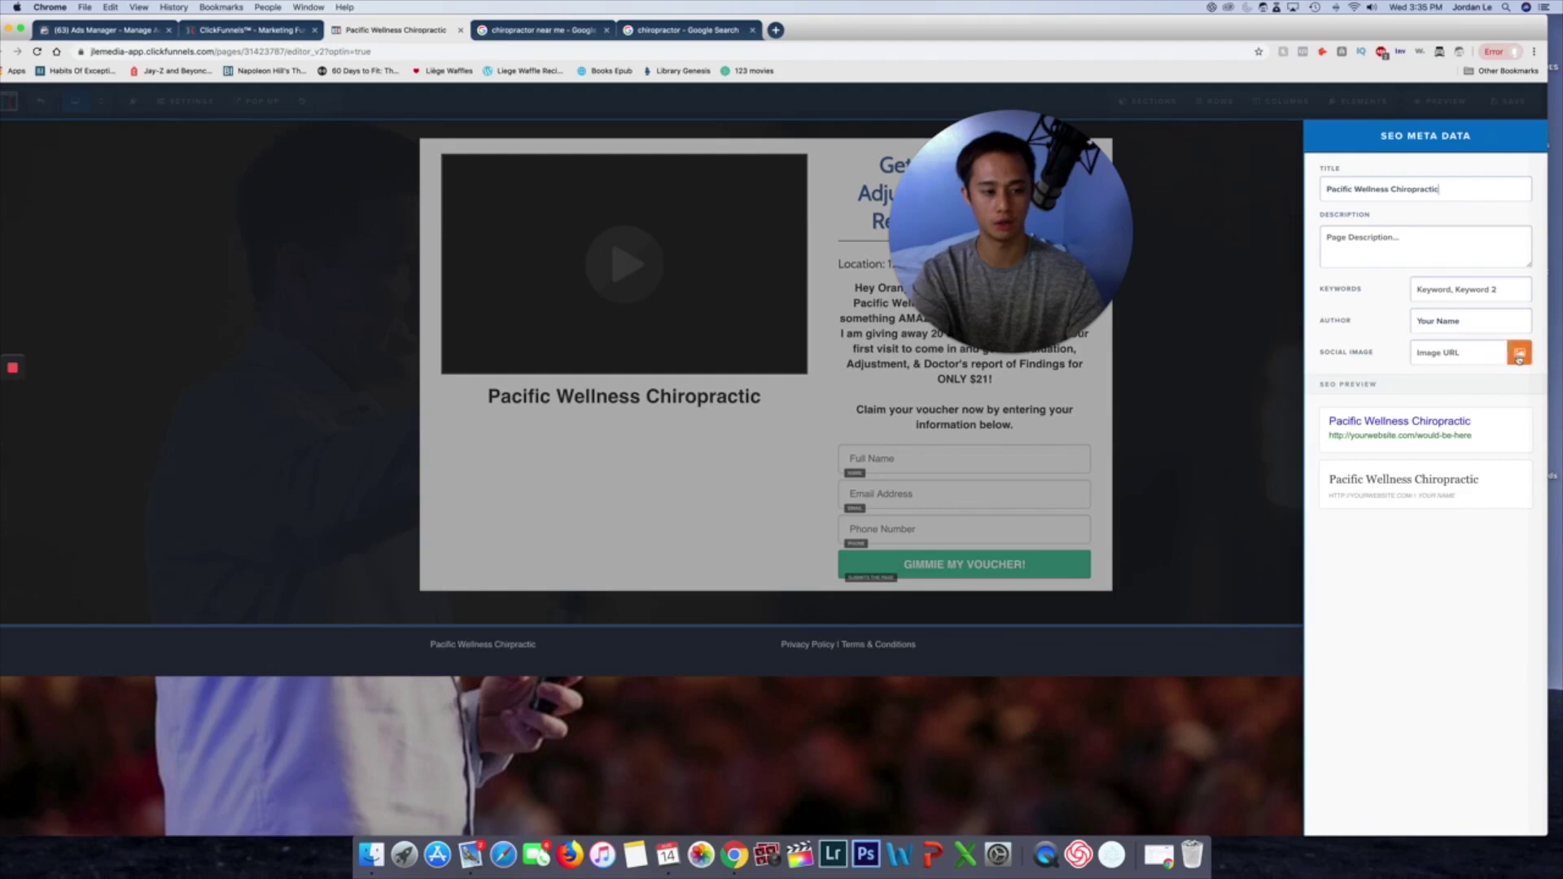
click(1173, 353)
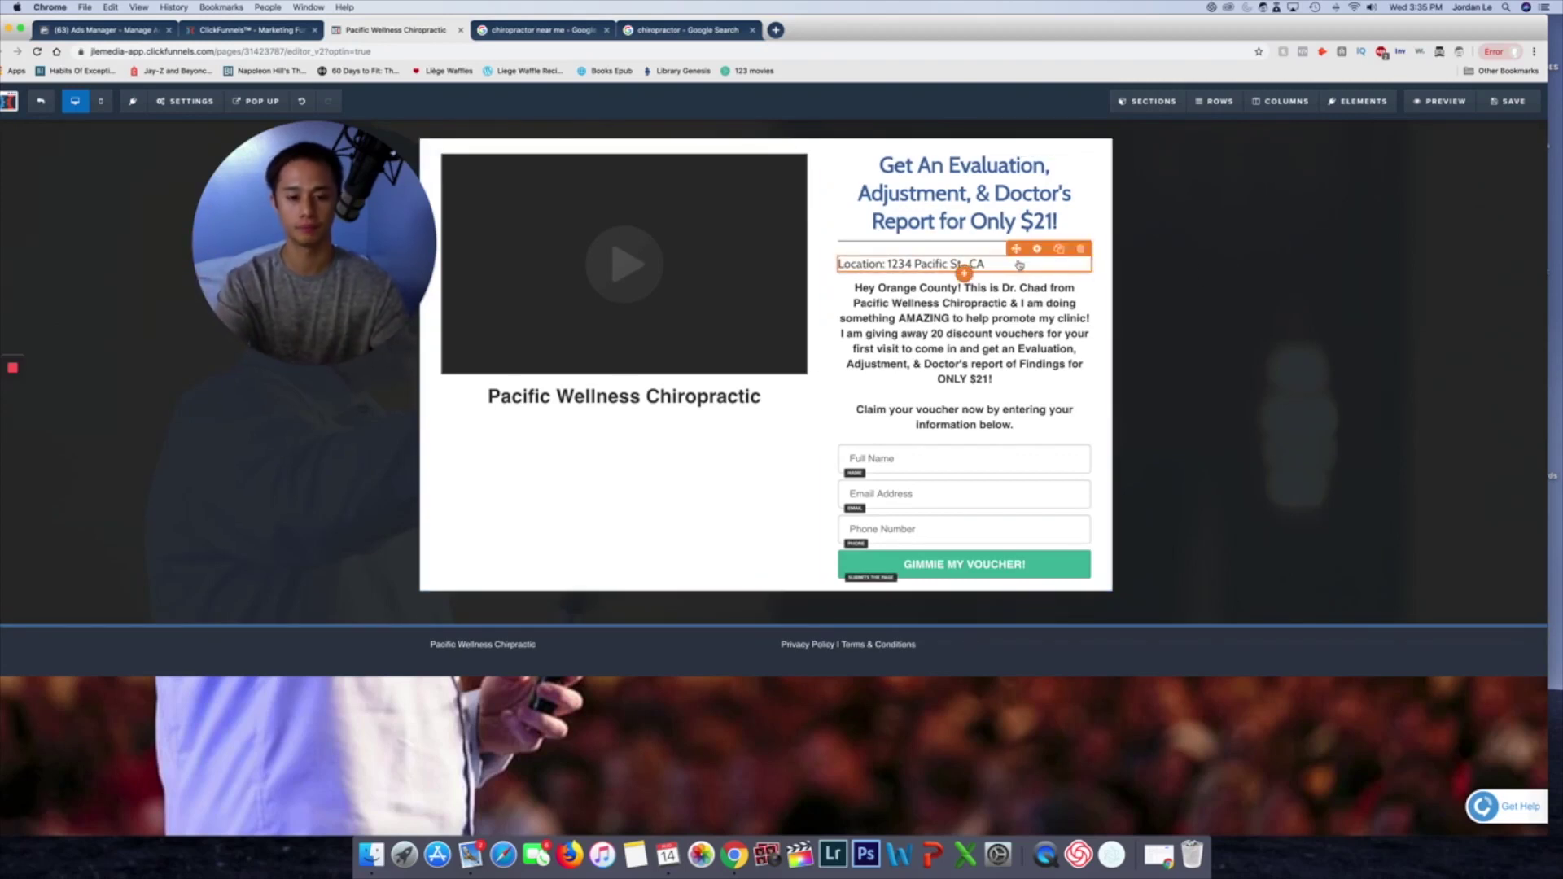
Step: Save the page, review the Claim Your Voucher! popup, close it, and save again
key(super+s)
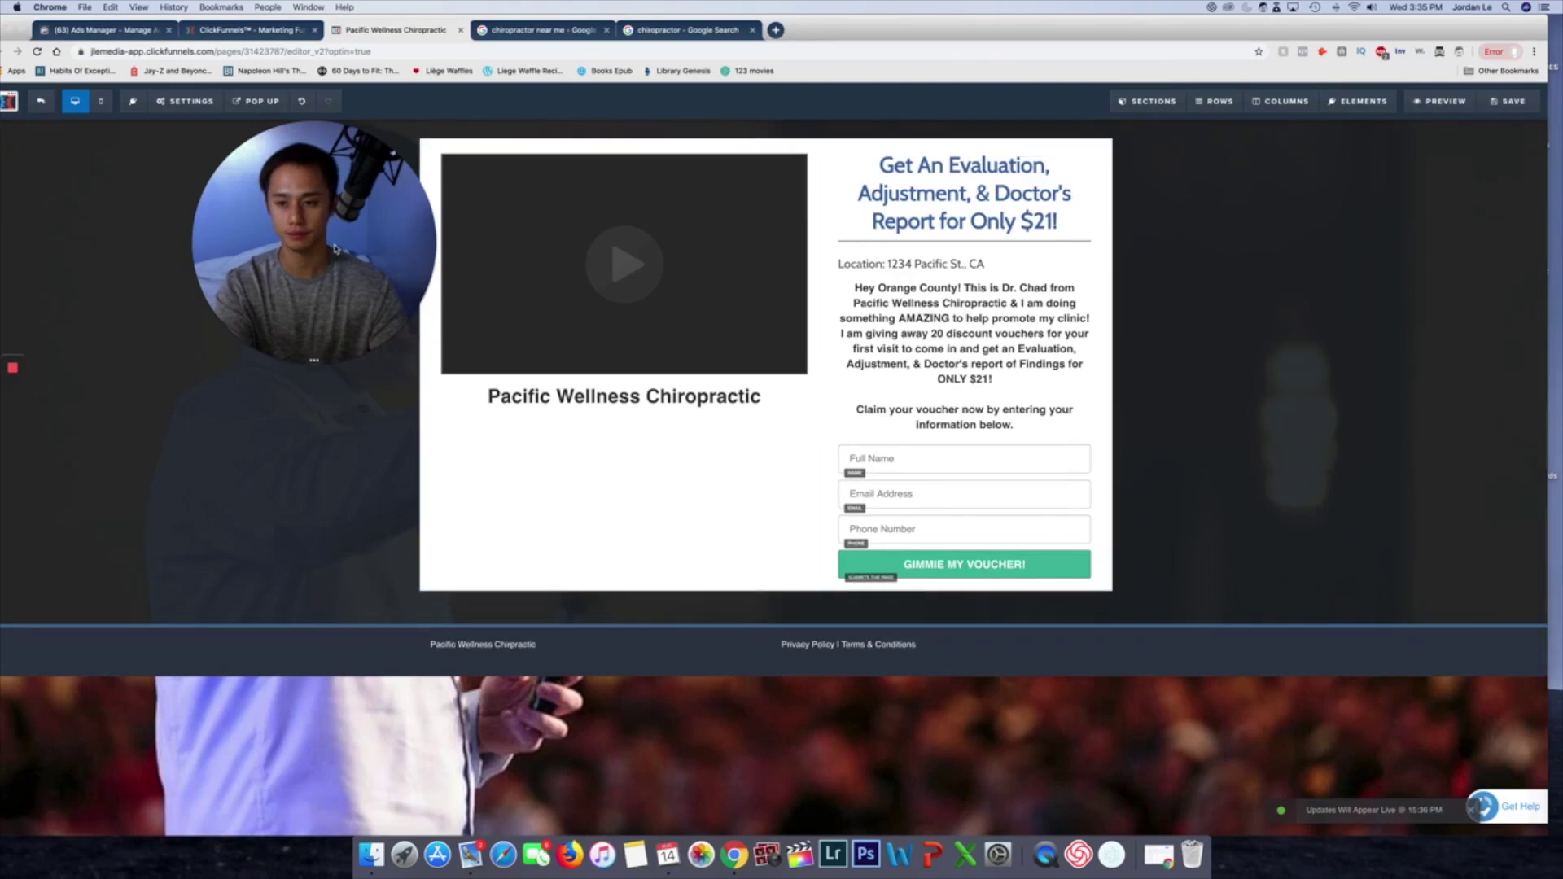
click(271, 118)
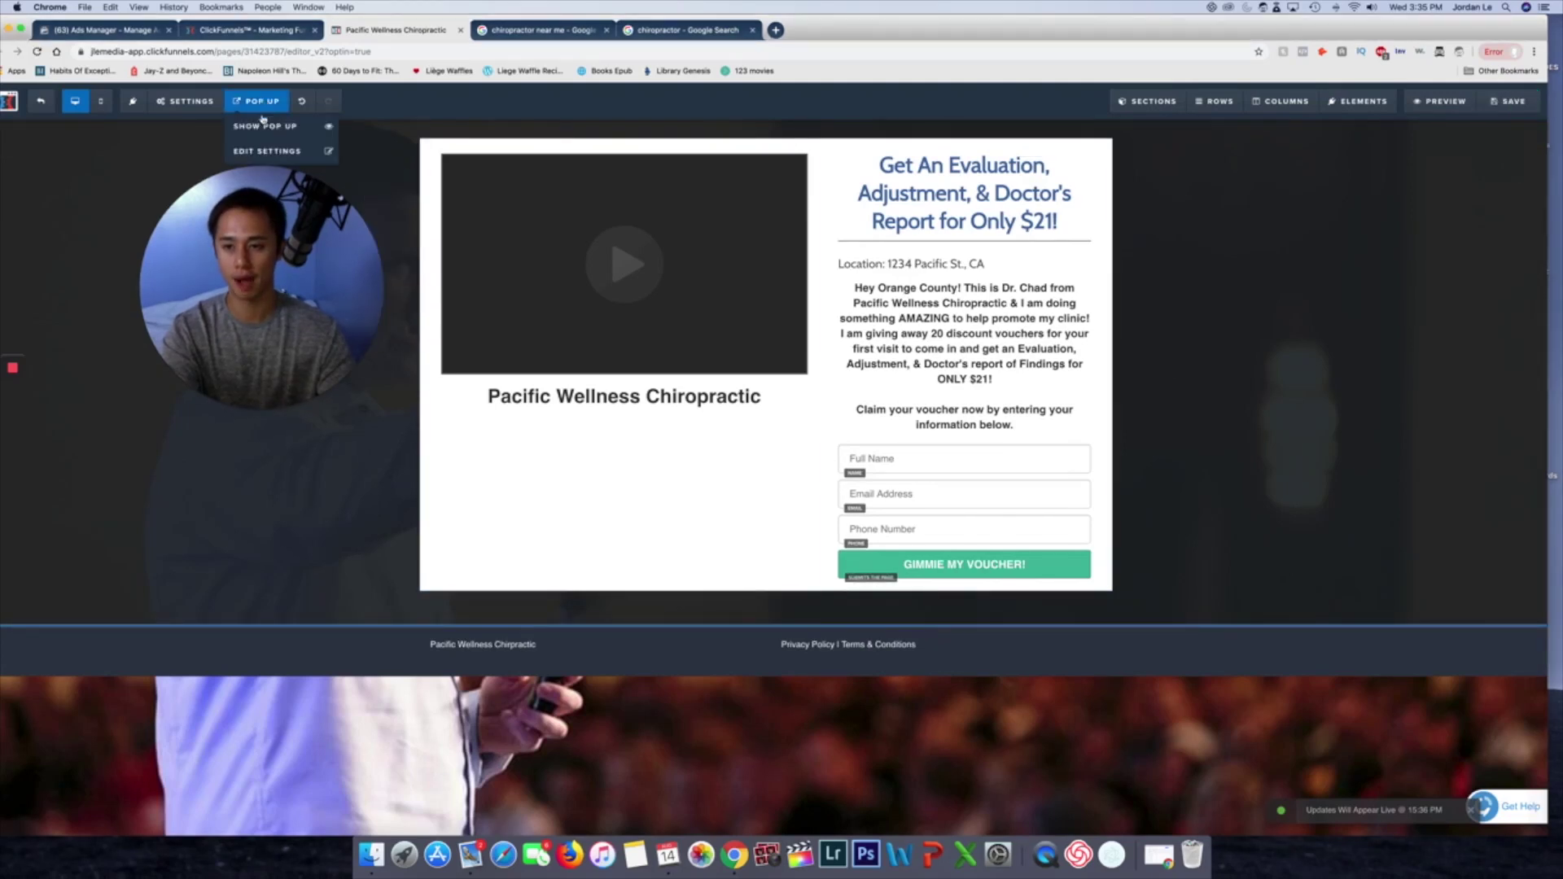
click(274, 129)
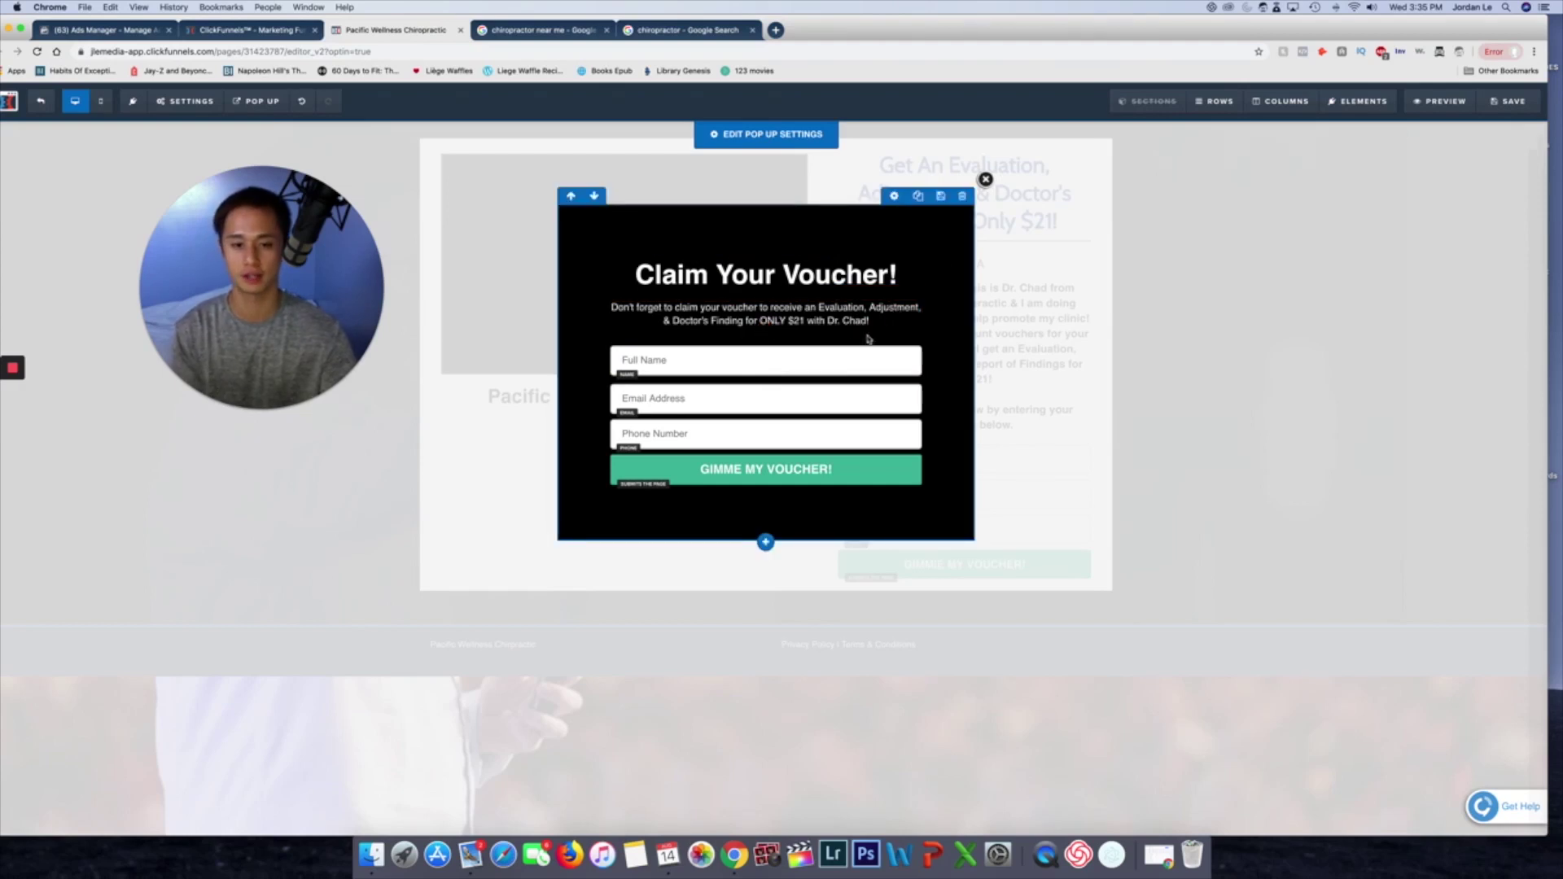
click(985, 179)
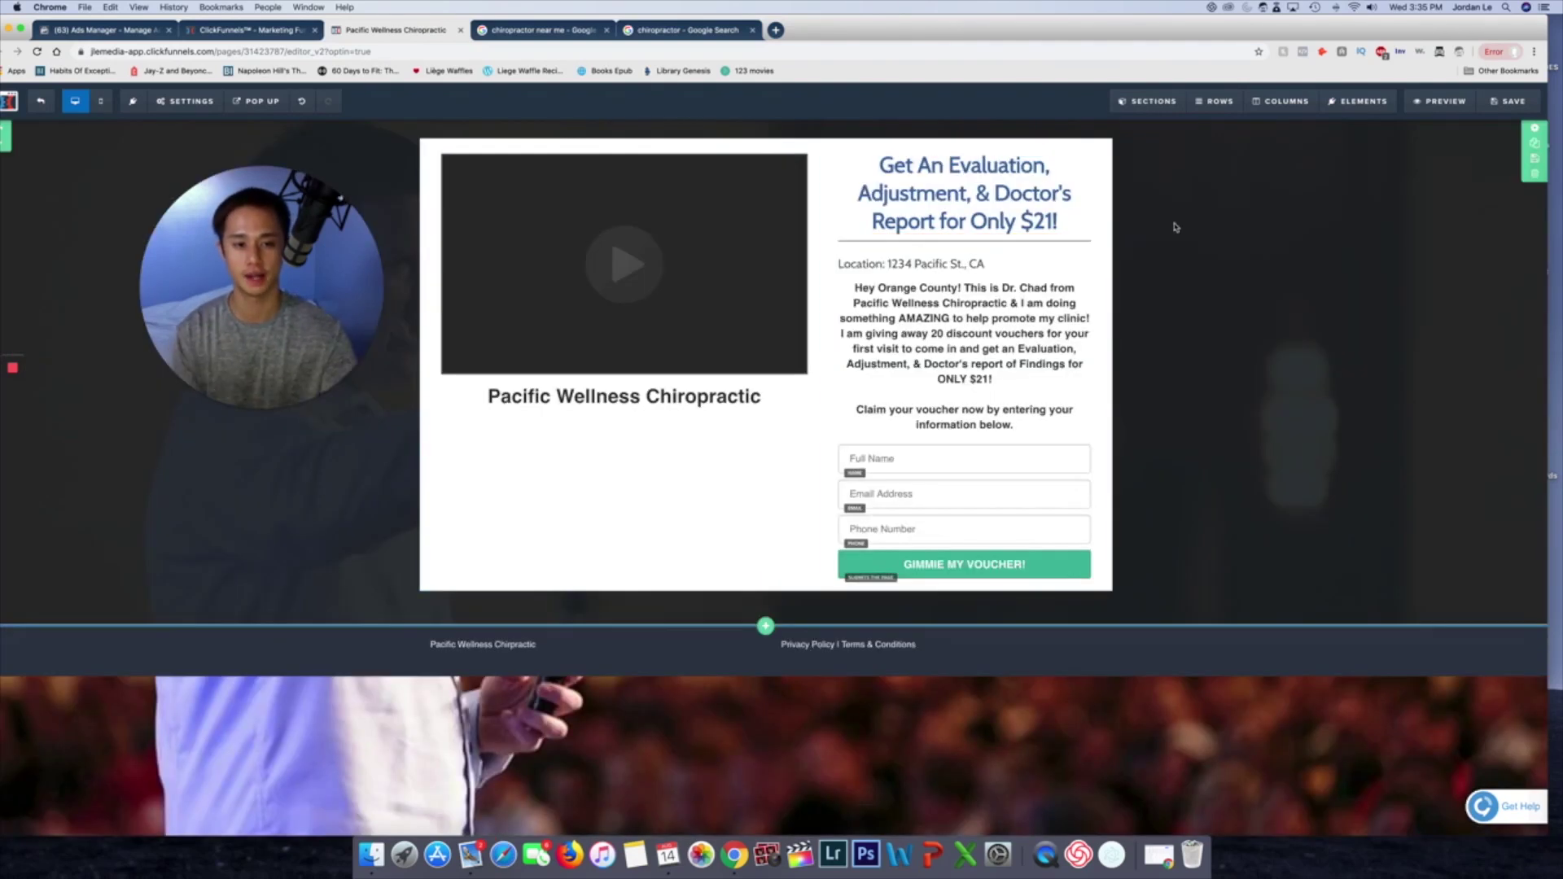
click(1510, 100)
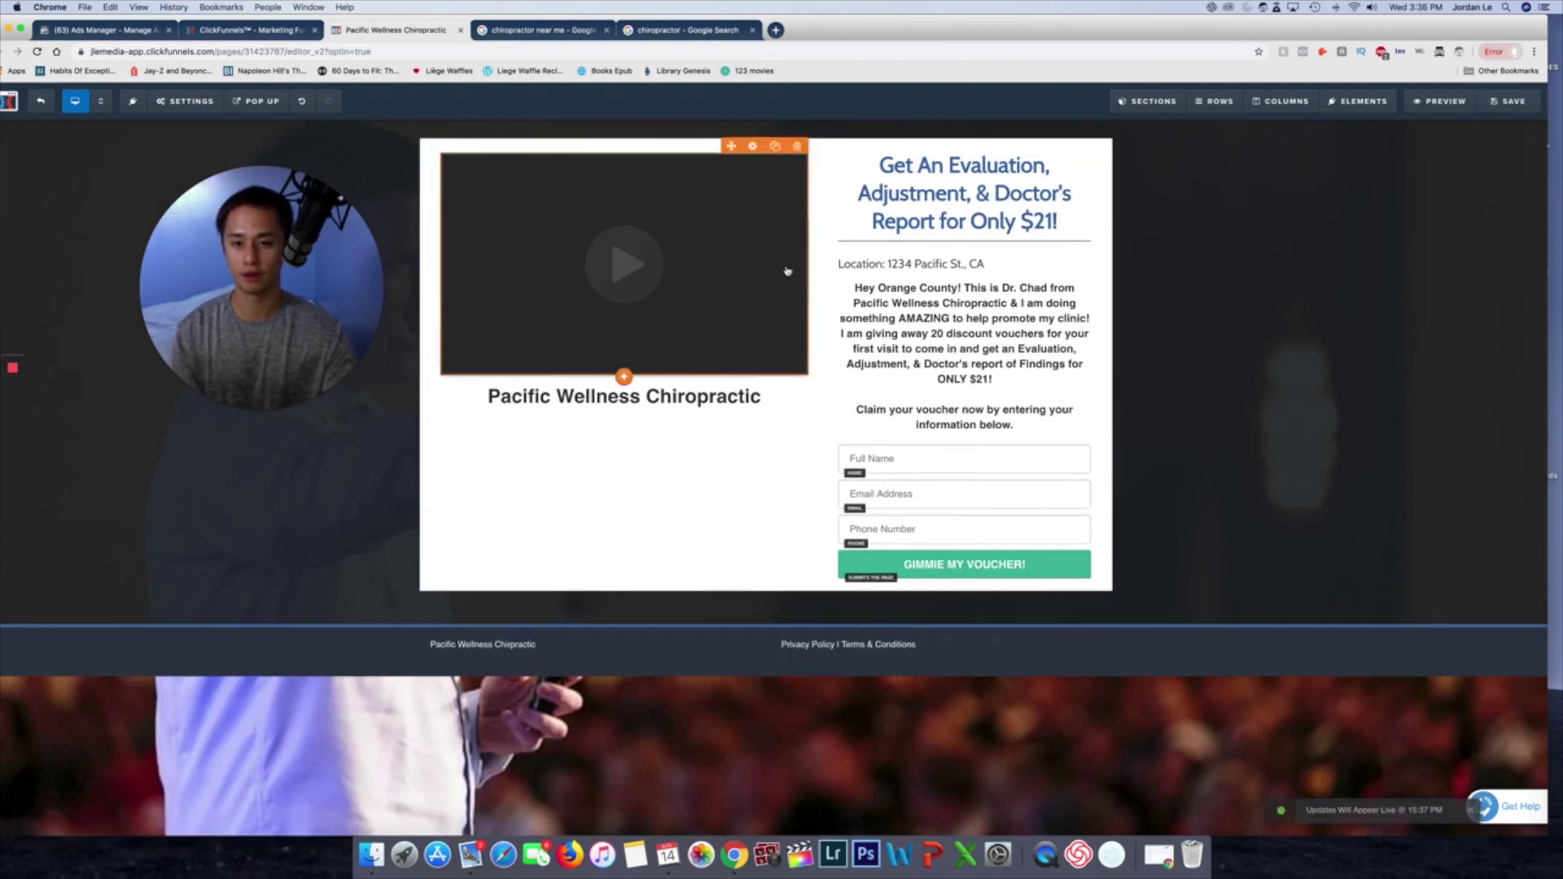
Step: Search Google Images for 'chiropractic team' and preview the first photo
click(679, 31)
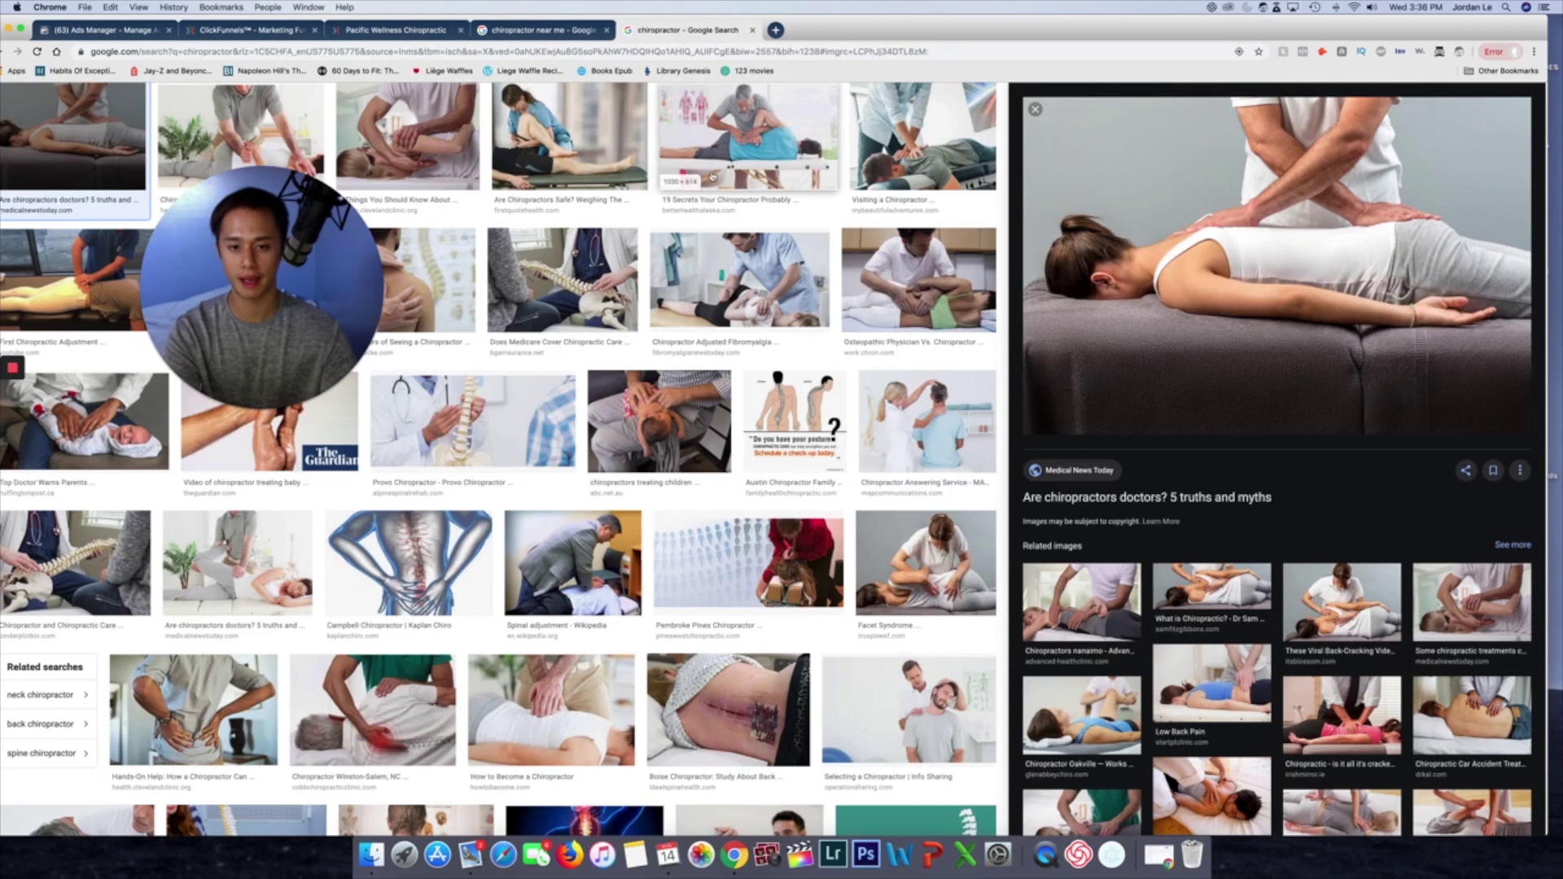
scroll(161, 244, up, 3)
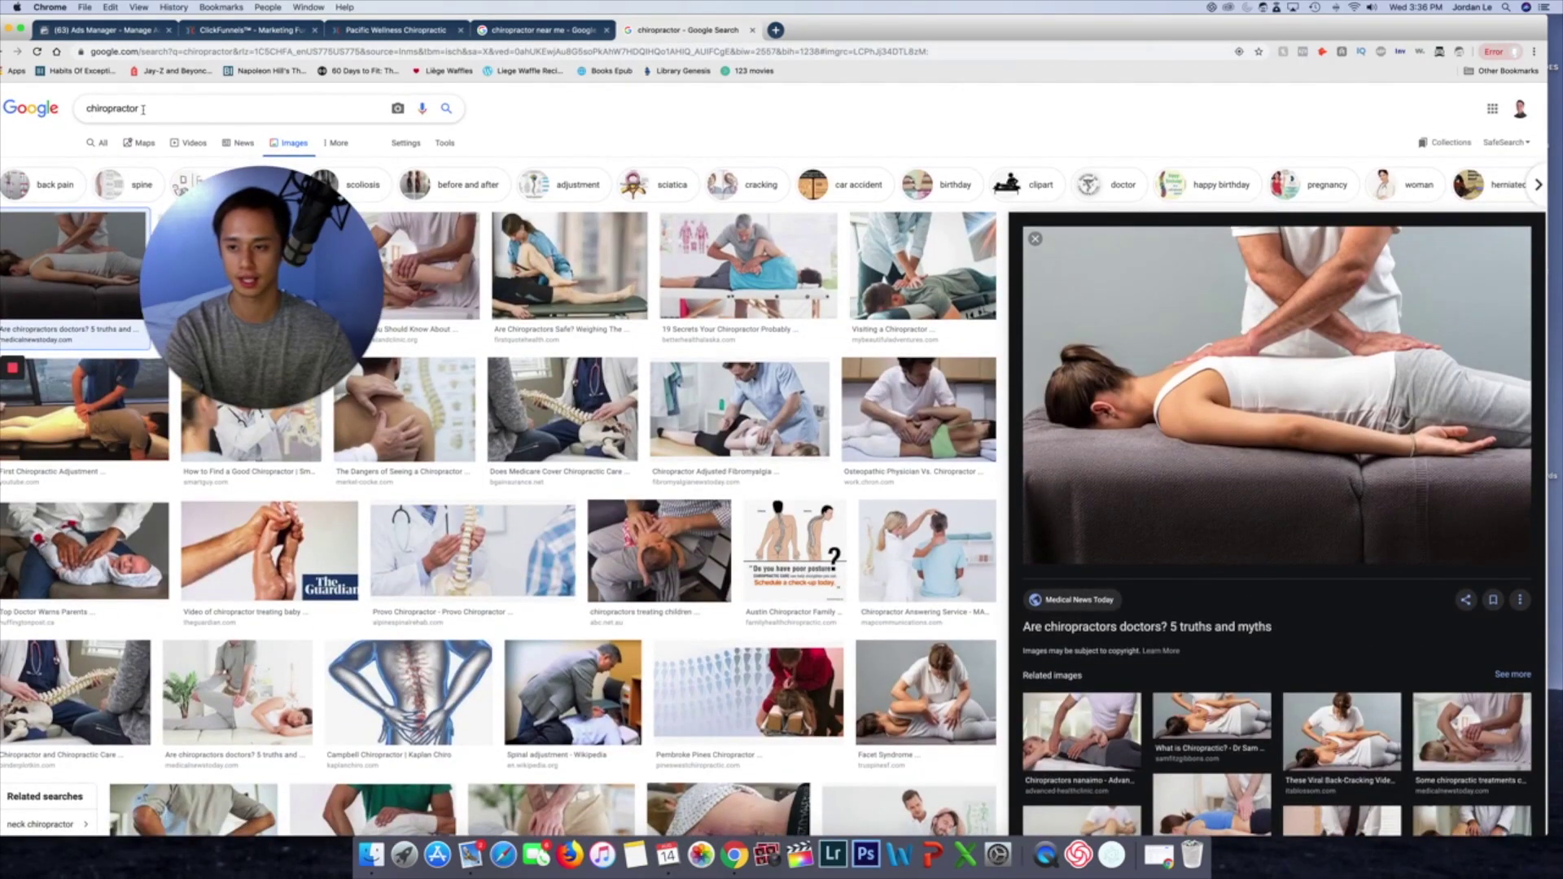
text(chi)
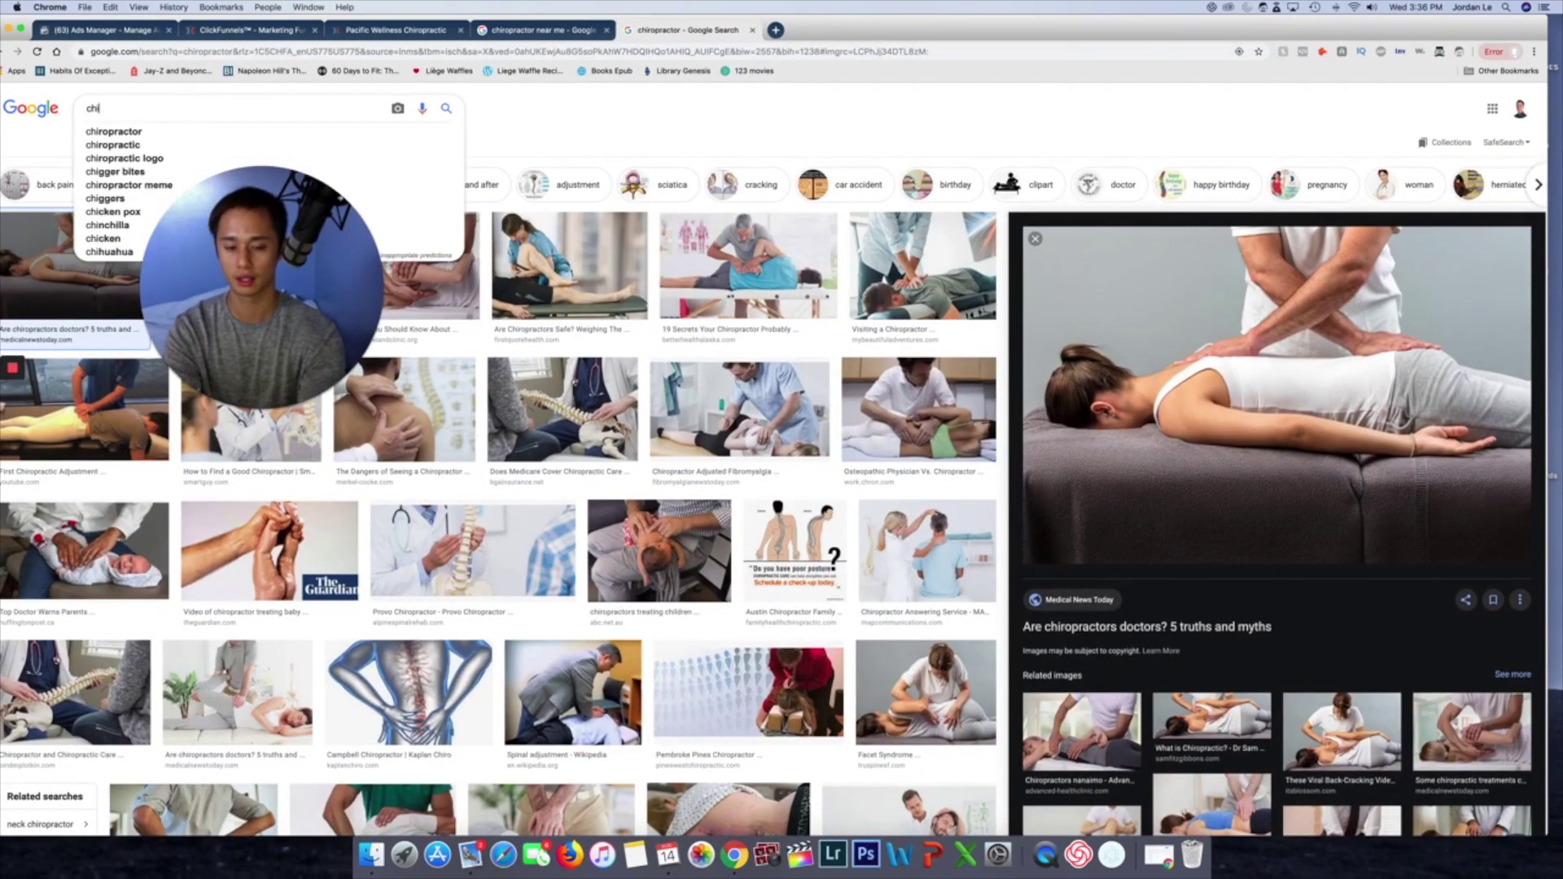
text(roprac)
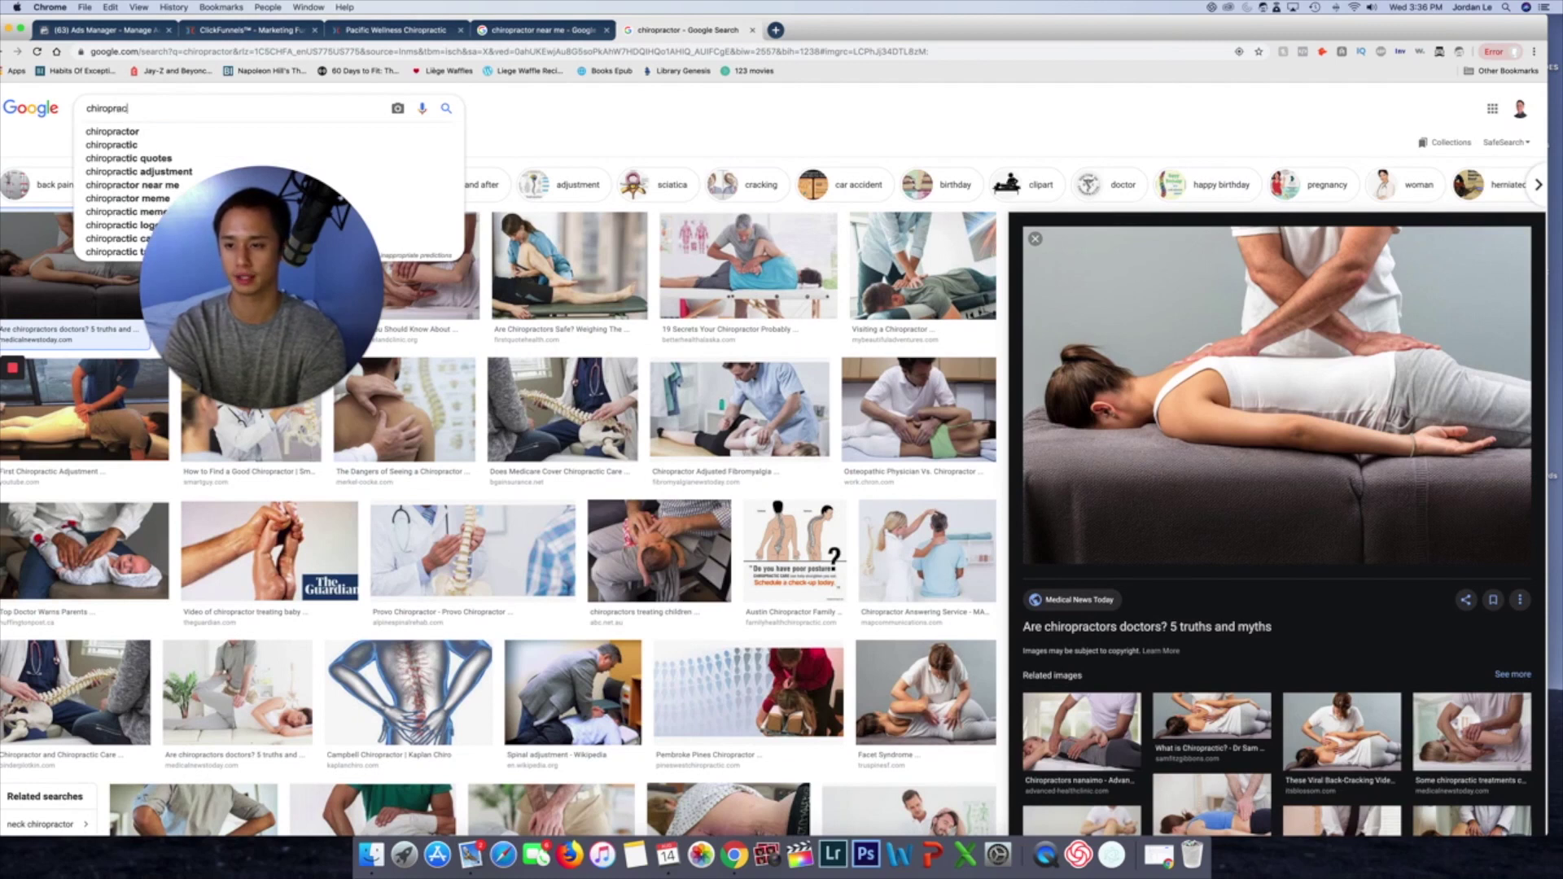
text(tic team)
key(Return)
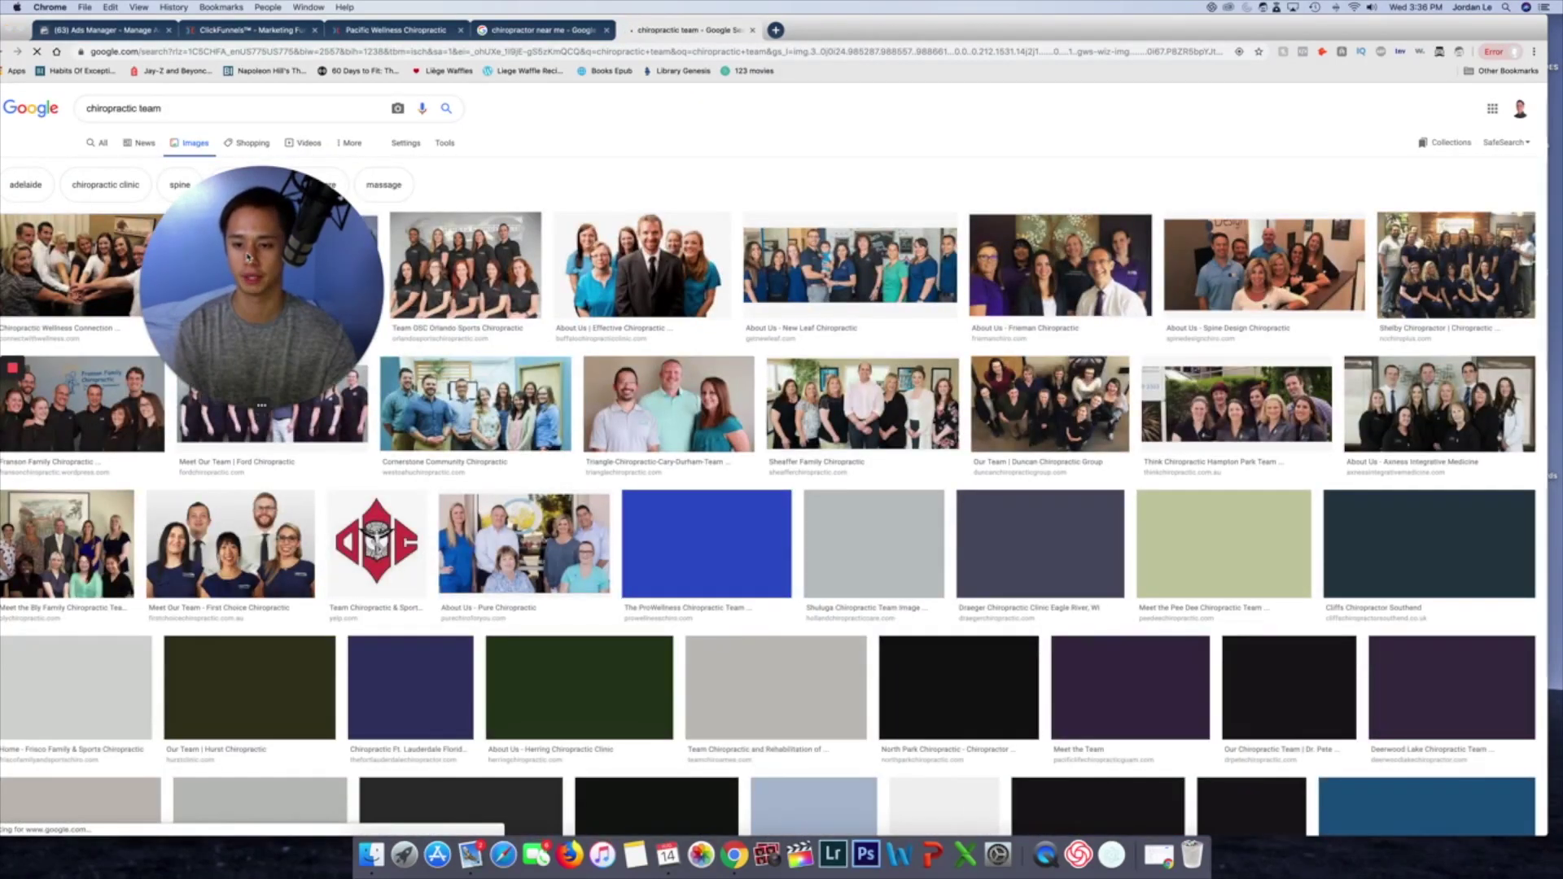
click(121, 277)
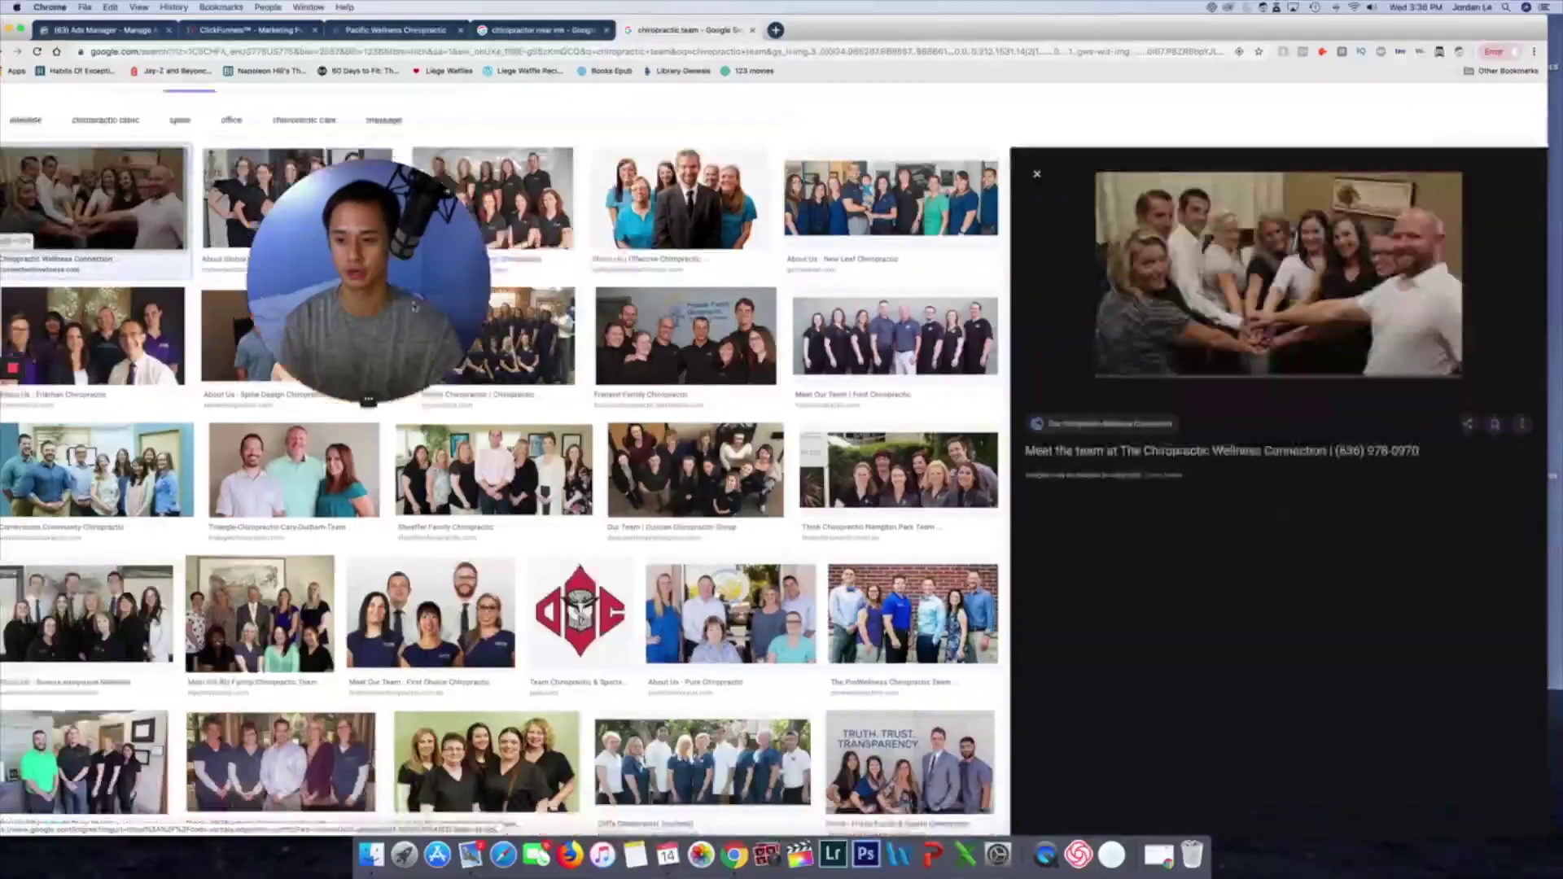
Step: Drag the chiropractic team photo onto the desktop to save it as a JPG
drag(1192, 31, 952, 31)
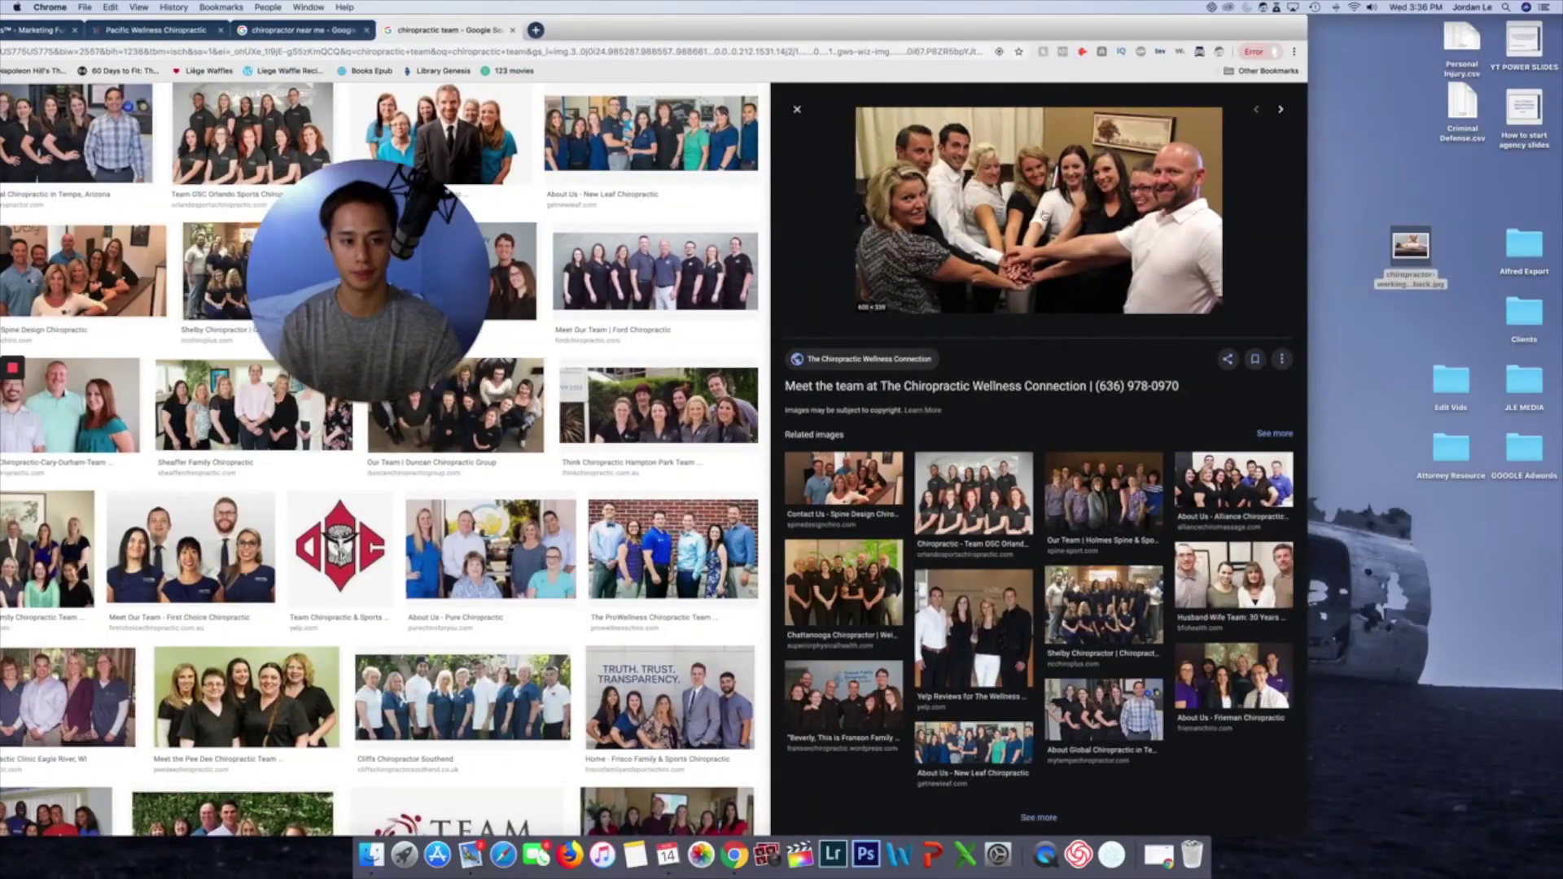
drag(1038, 210, 1336, 391)
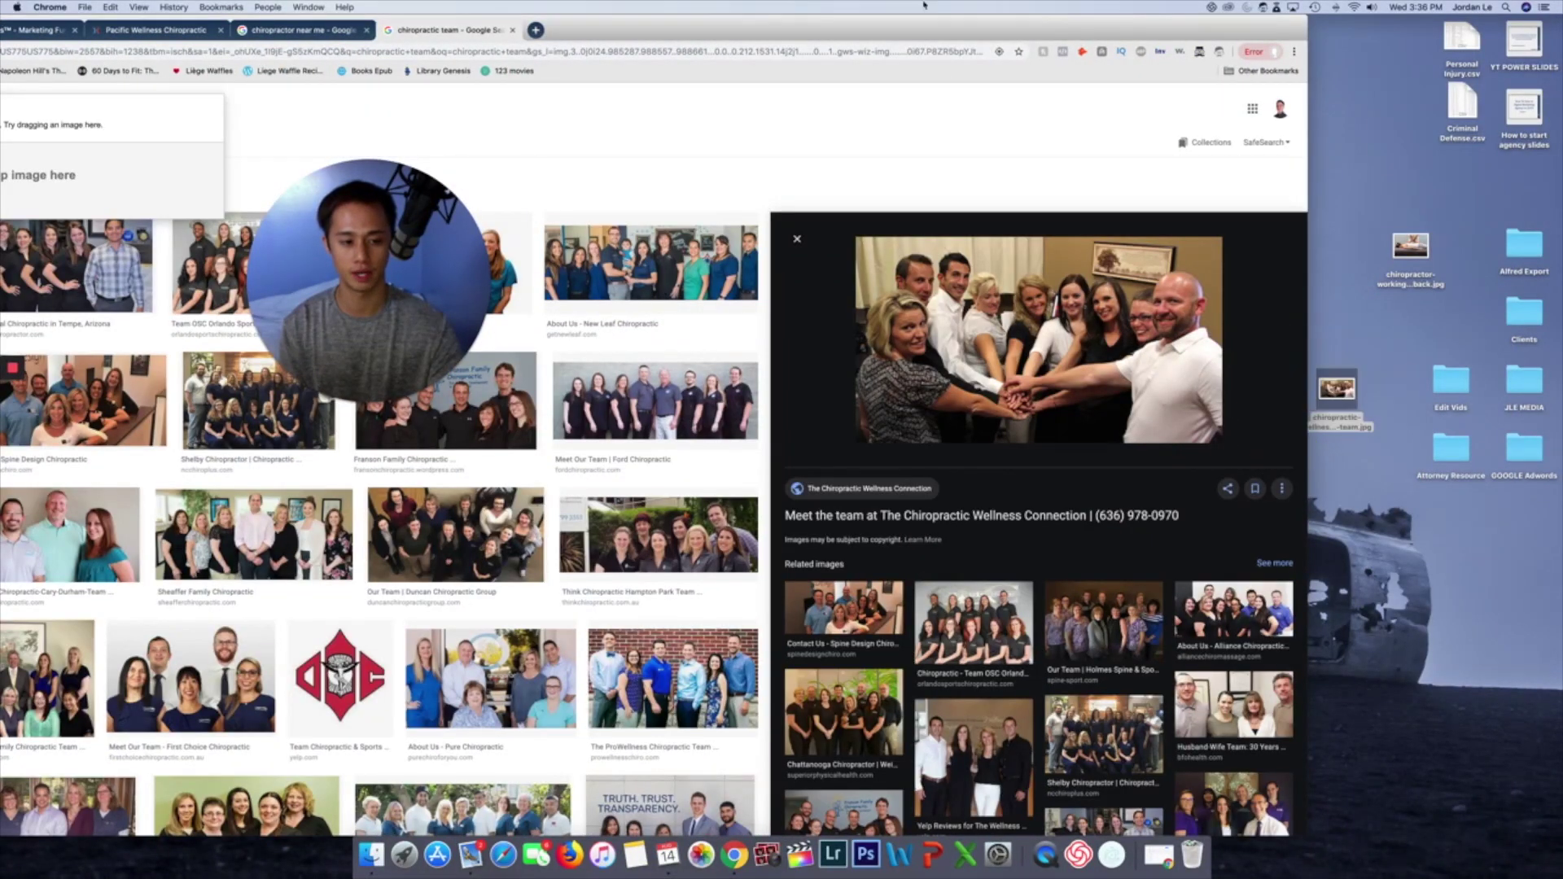
scroll(456, 131, down, 2)
drag(120, 34, 162, 35)
Step: Return to the Pacific Wellness Chiropractic editor and briefly check the General page settings
click(198, 29)
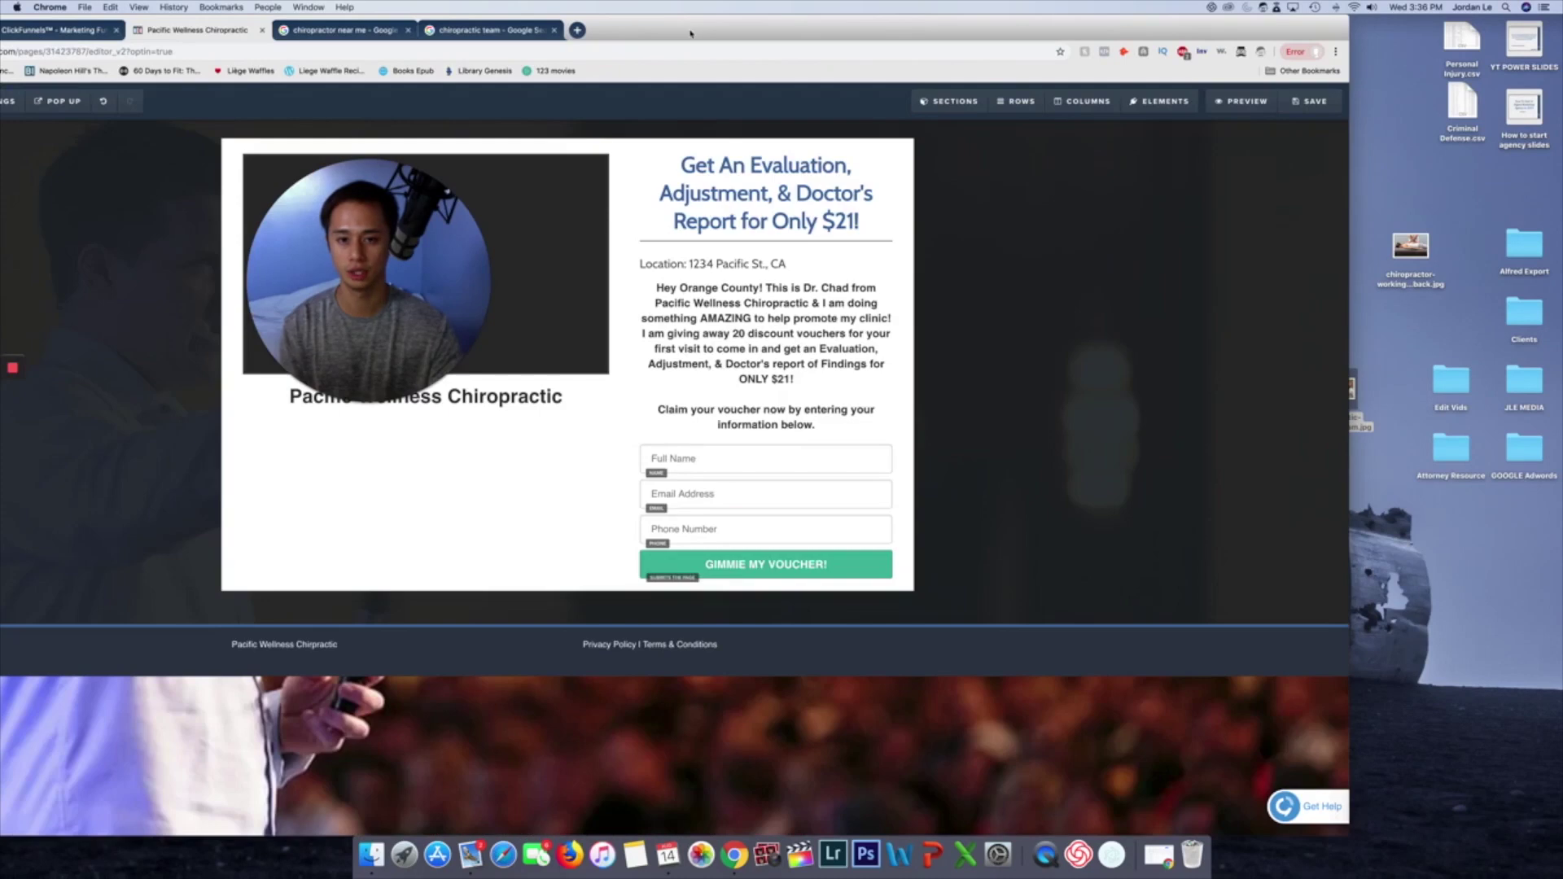
drag(651, 29, 792, 29)
mouse_move(126, 101)
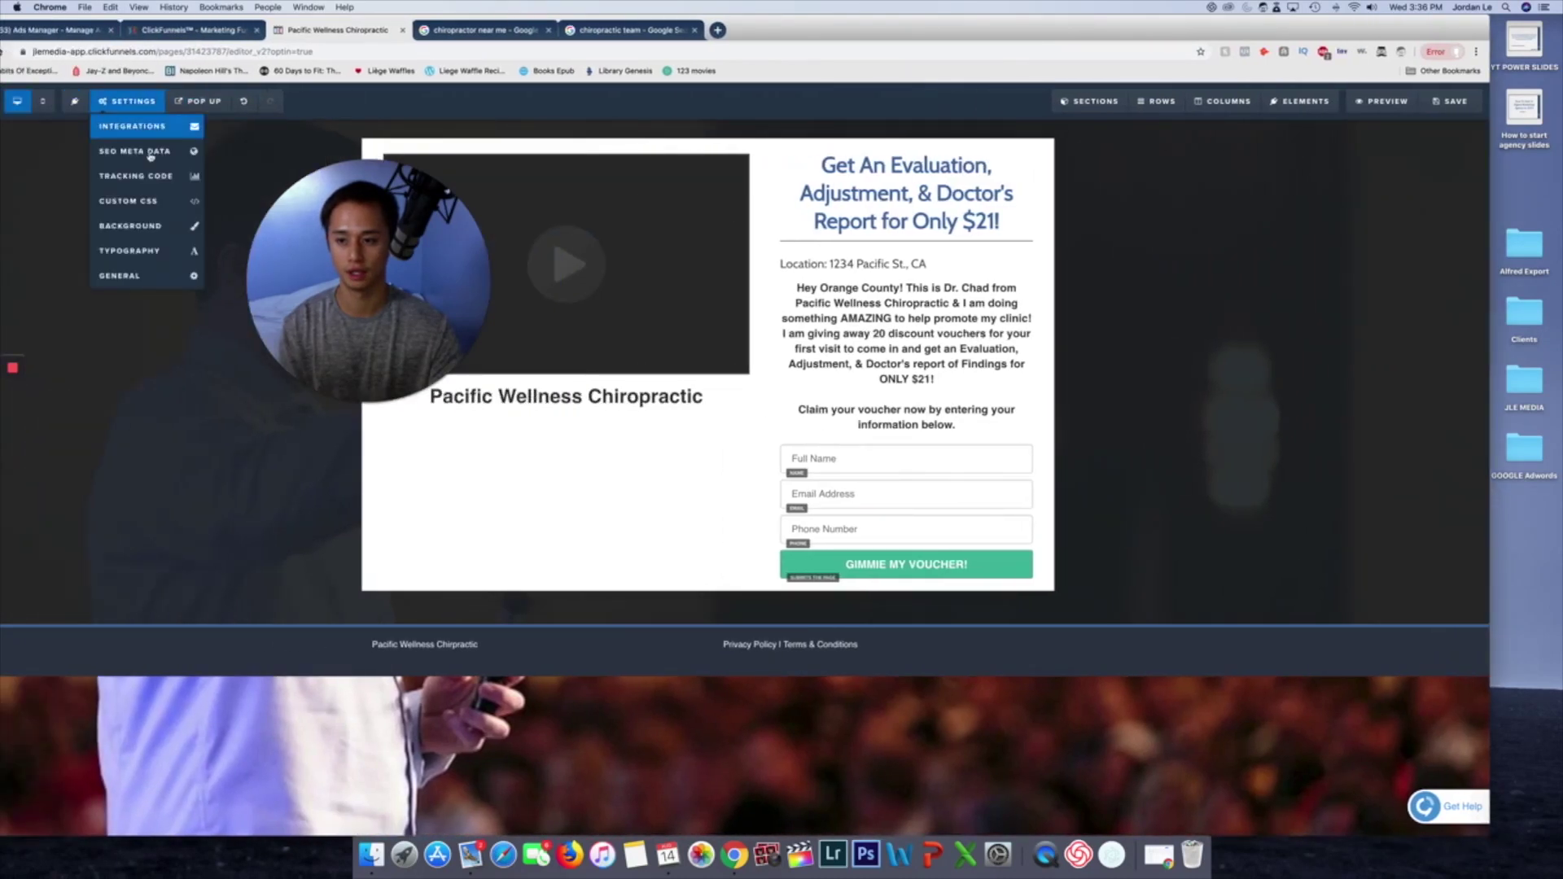
click(152, 277)
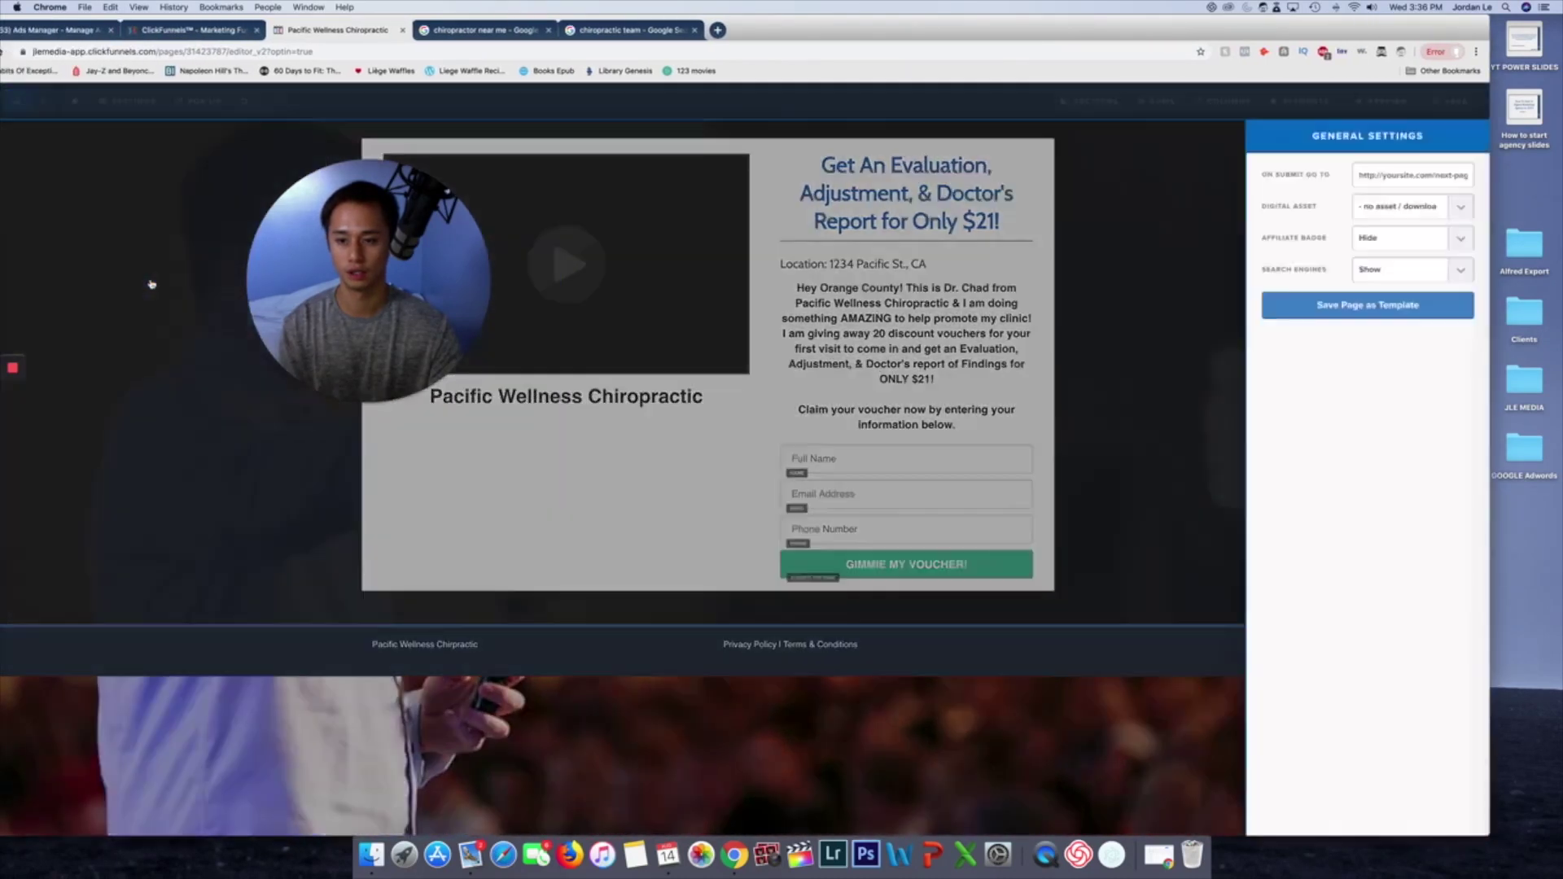
click(100, 231)
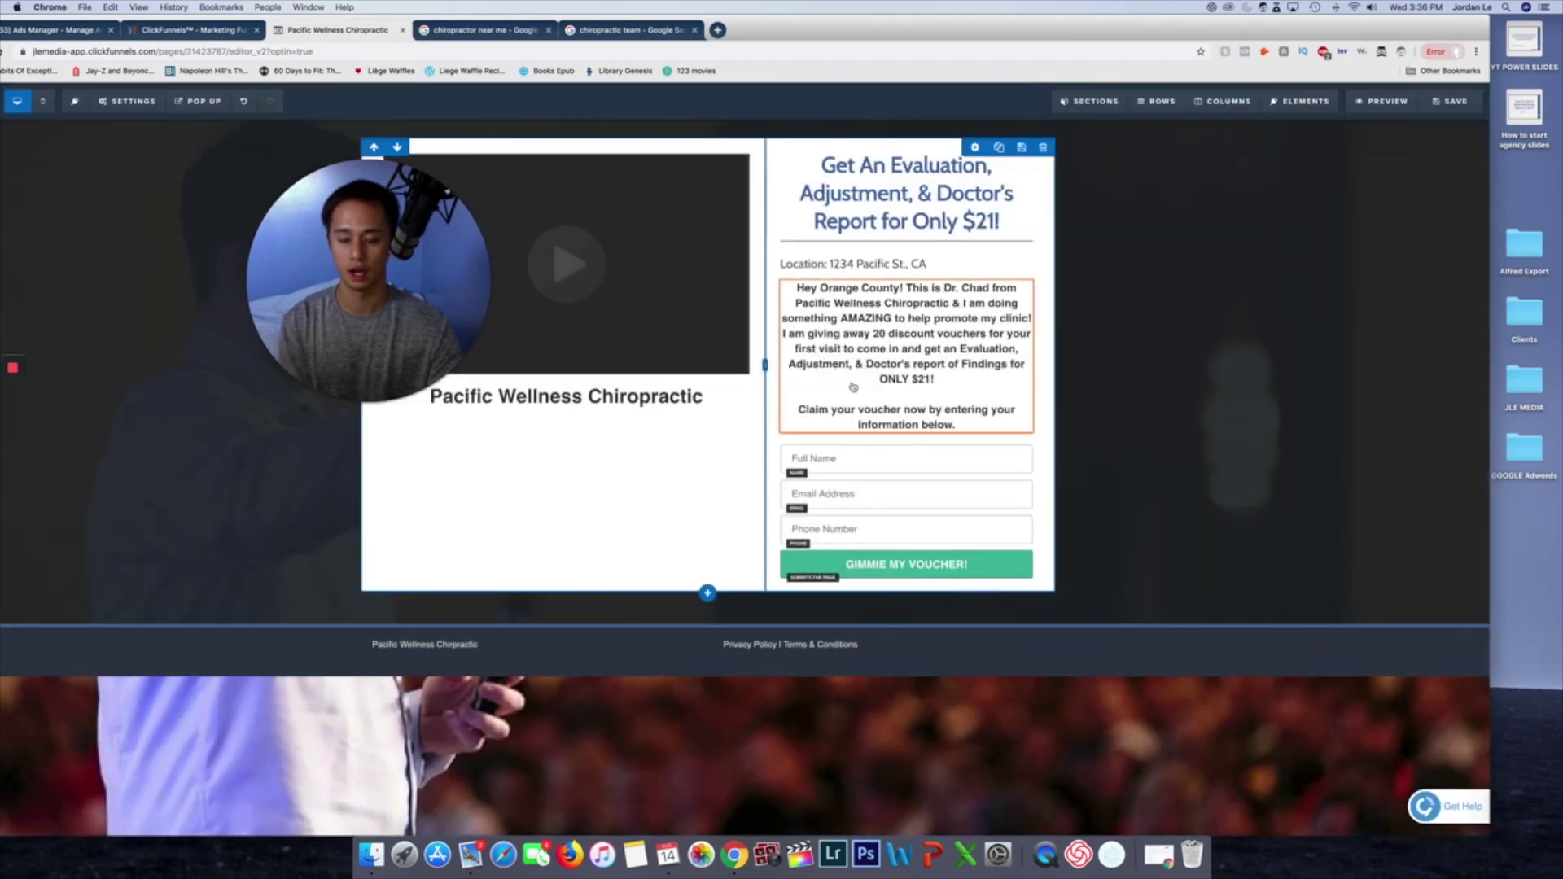
mouse_move(126, 101)
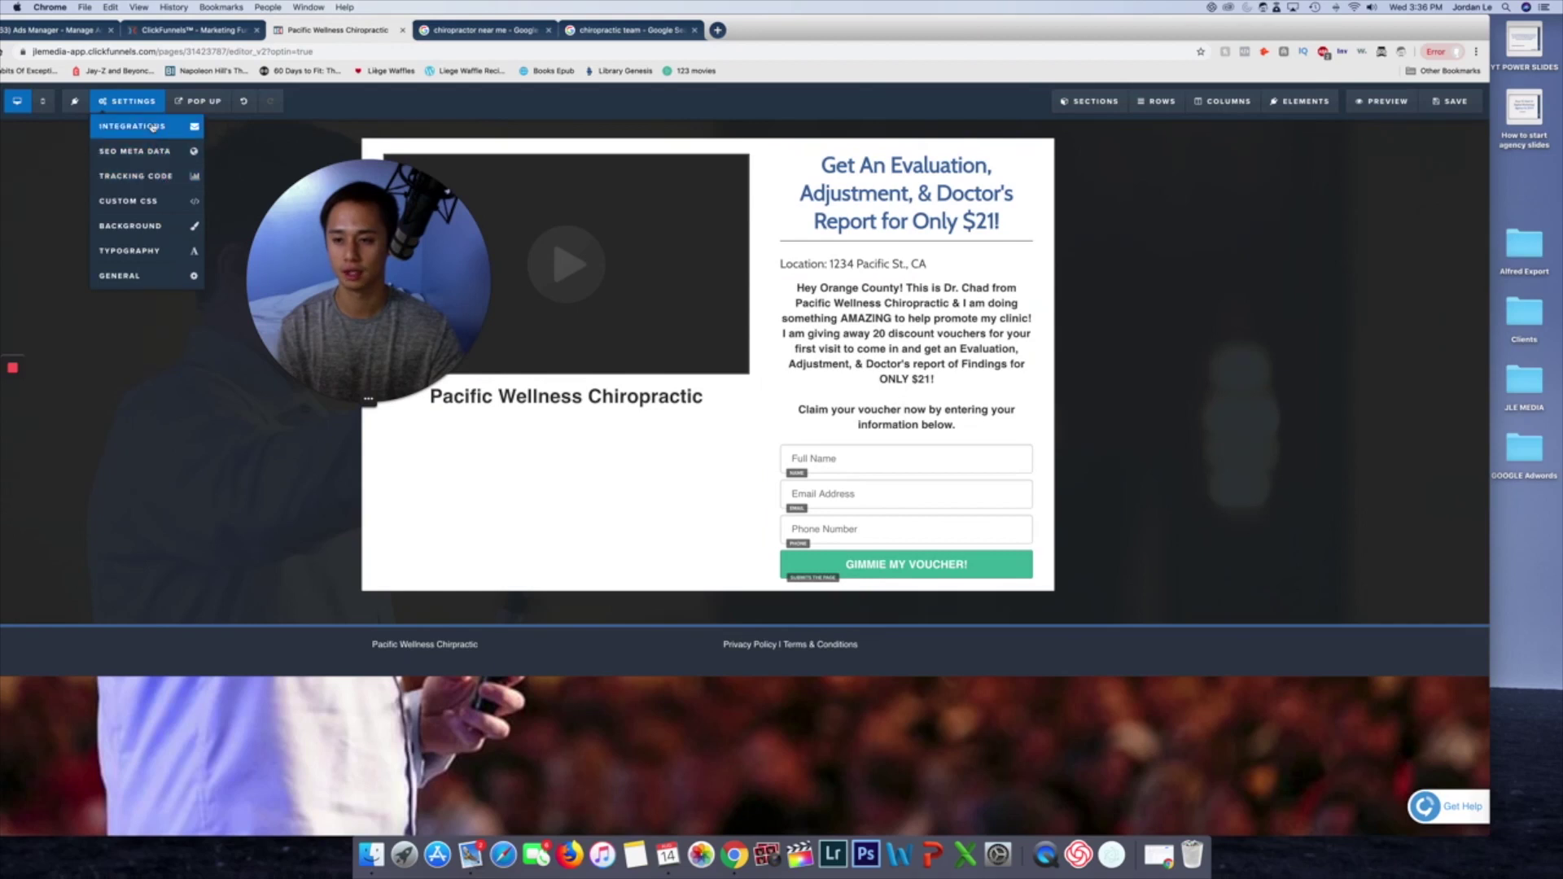
Step: Upload the desktop team photo into the Background image library by dragging it in
click(137, 227)
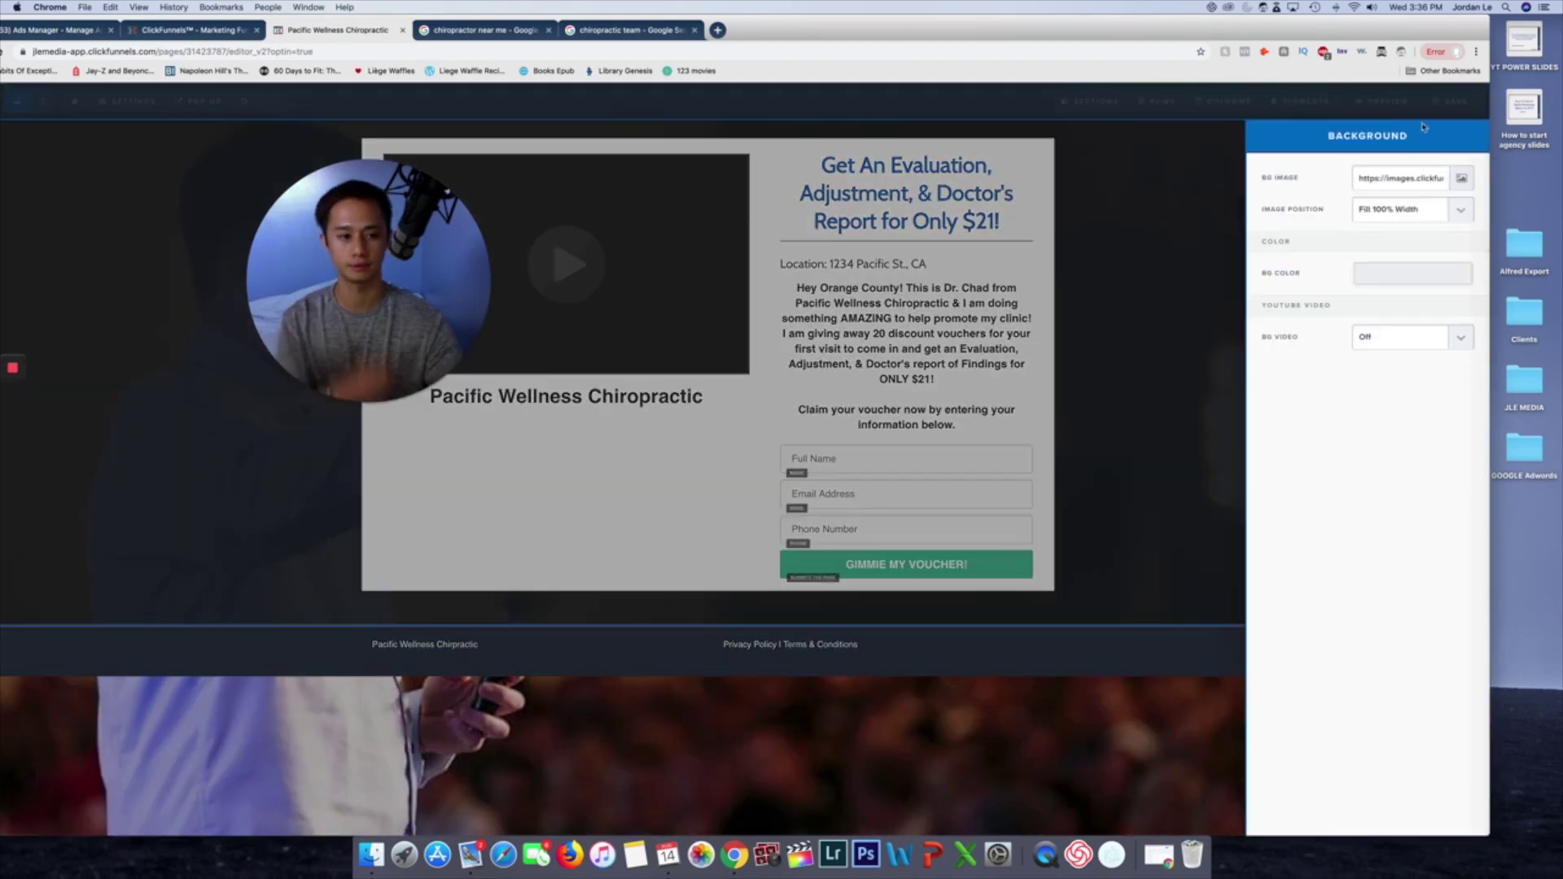
click(1461, 179)
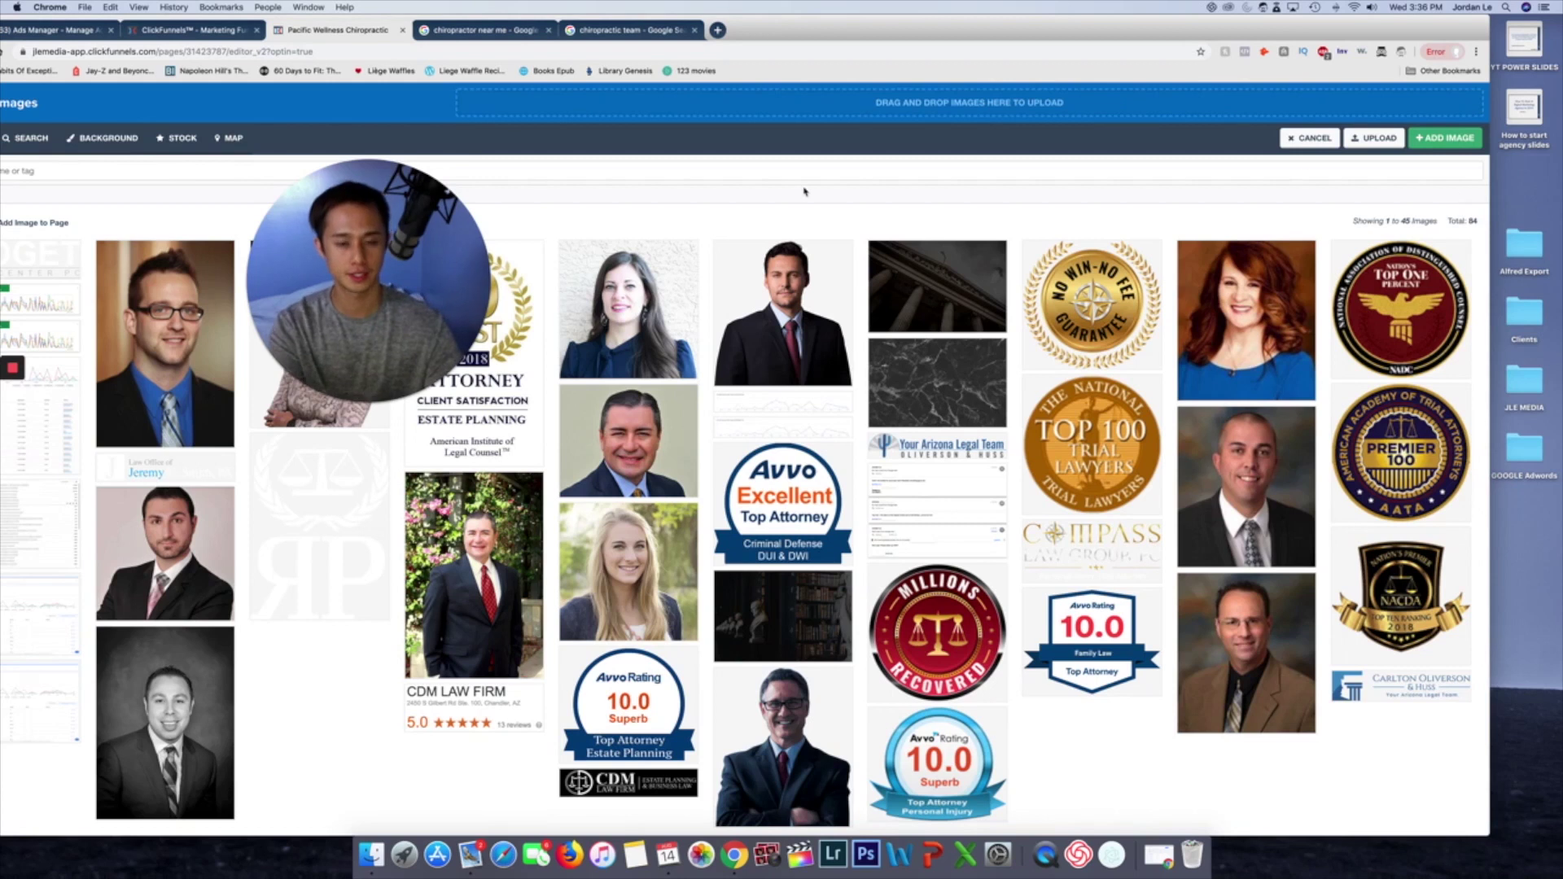
drag(1040, 17, 830, 17)
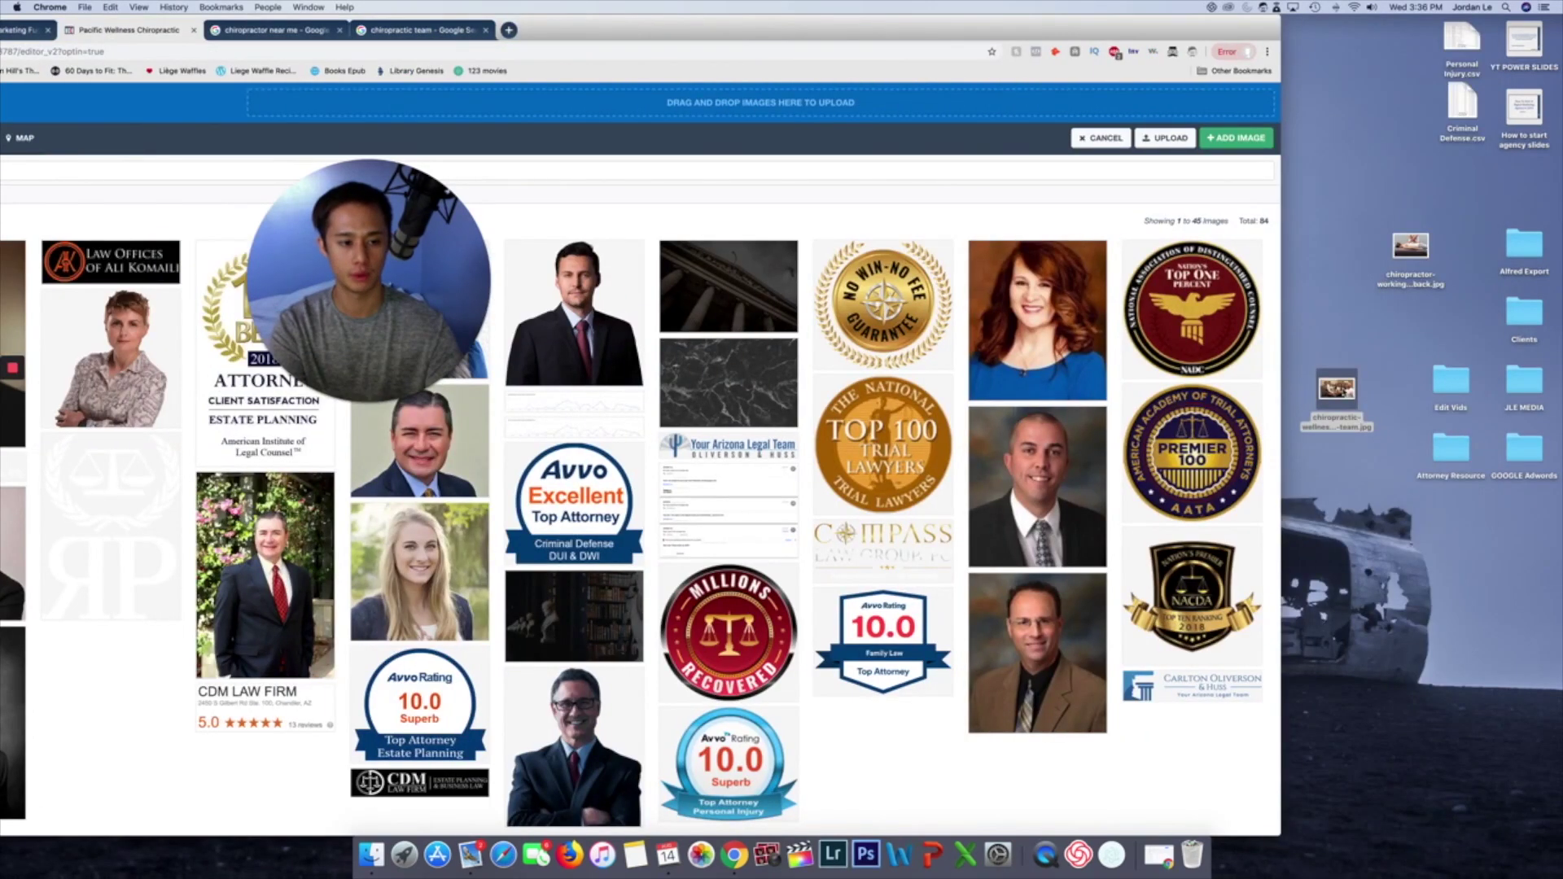
drag(1344, 389, 814, 102)
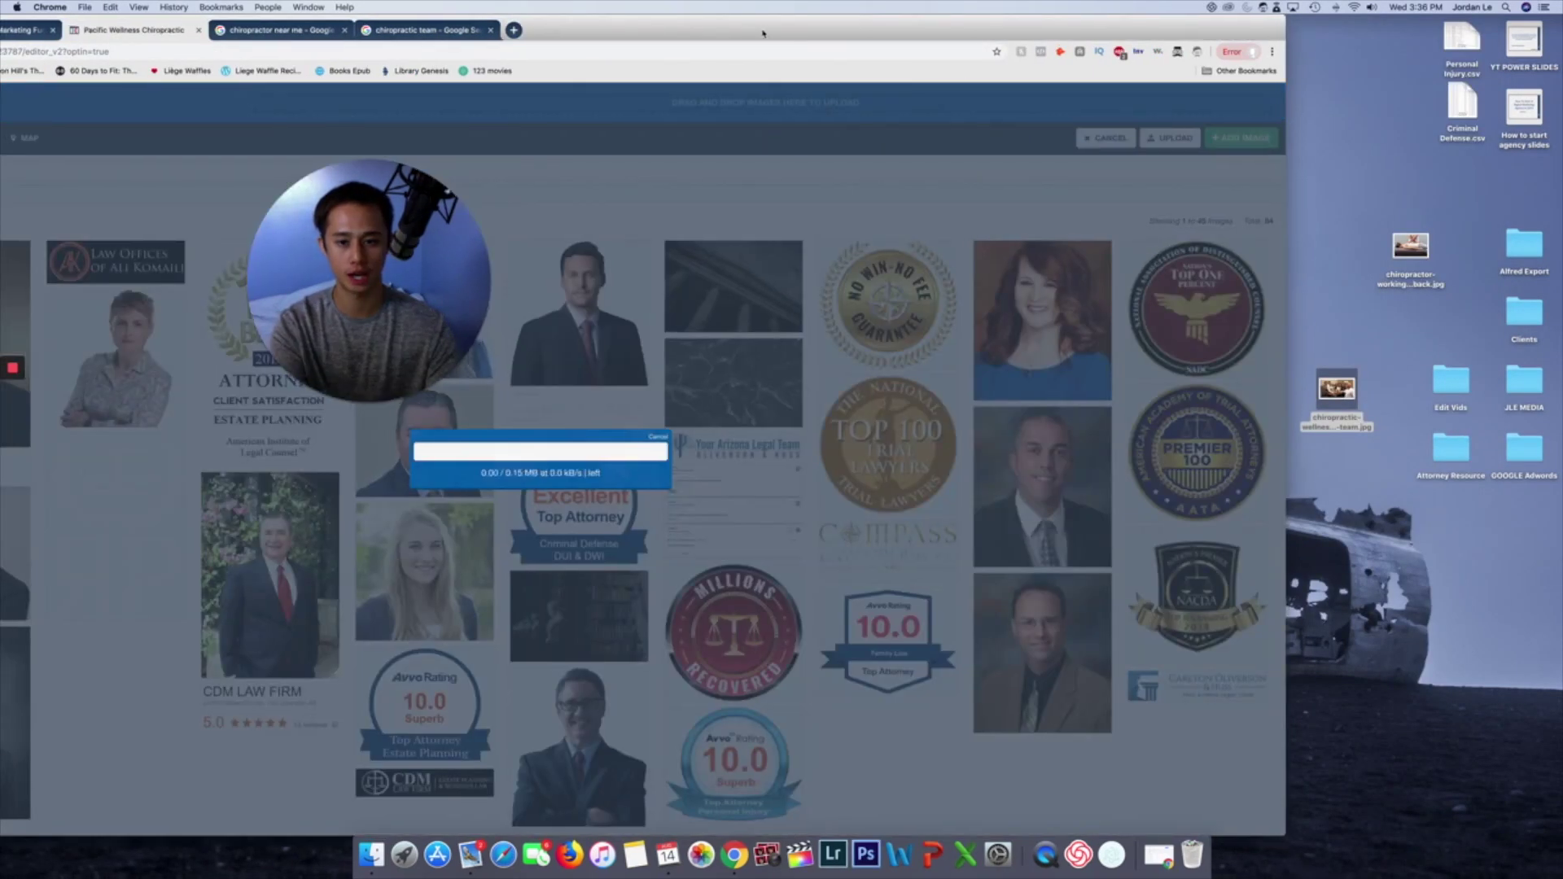
drag(763, 32, 1027, 8)
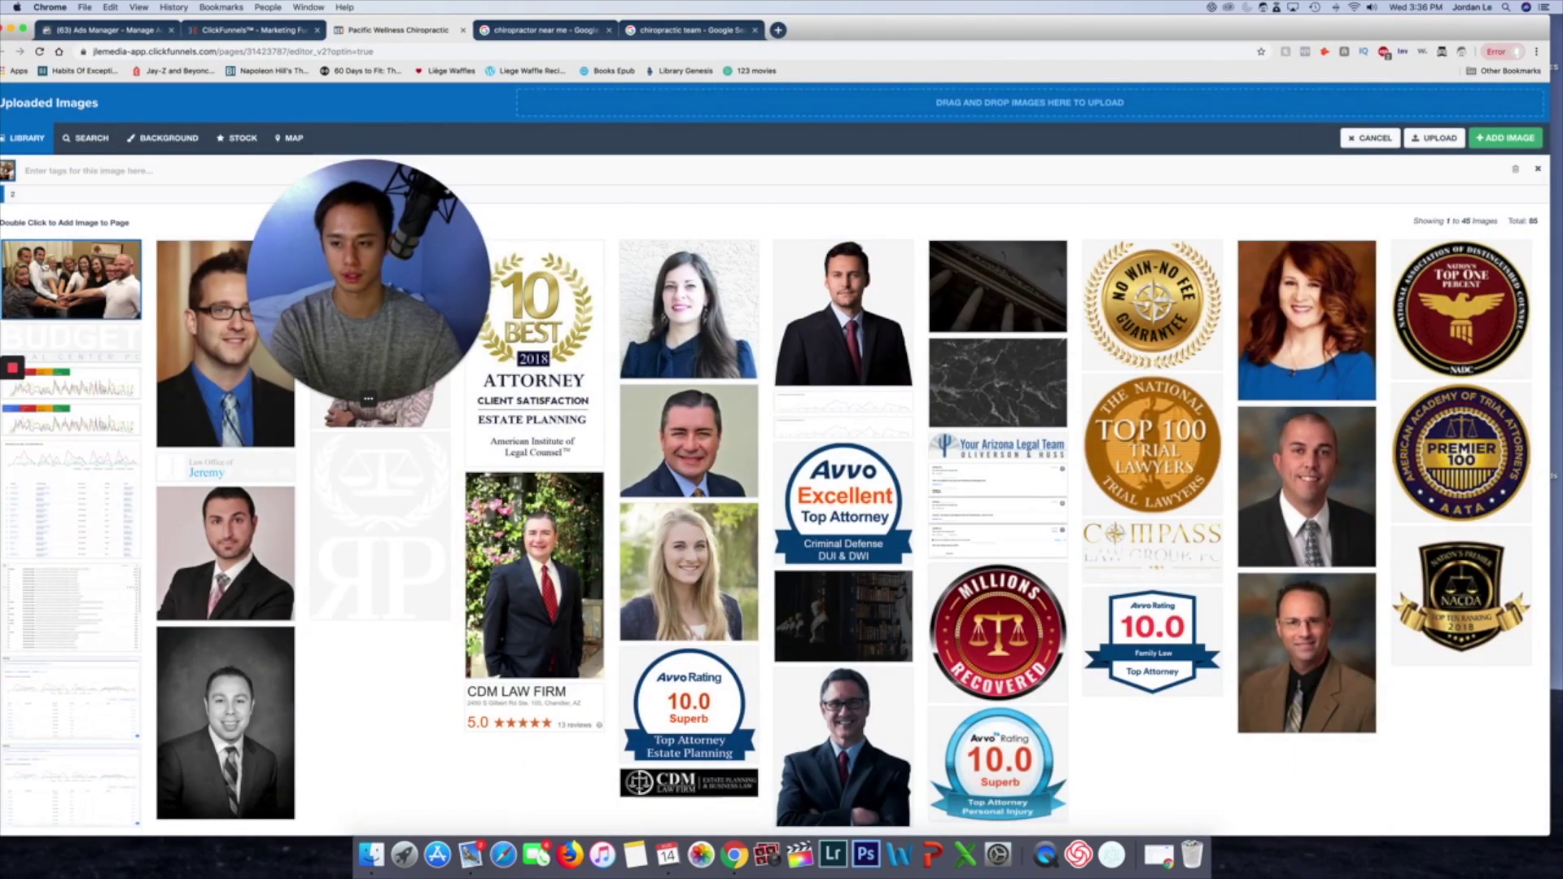
Step: Apply the uploaded team photo as the opt-in page background and preview the page's mobile layout
double_click(45, 267)
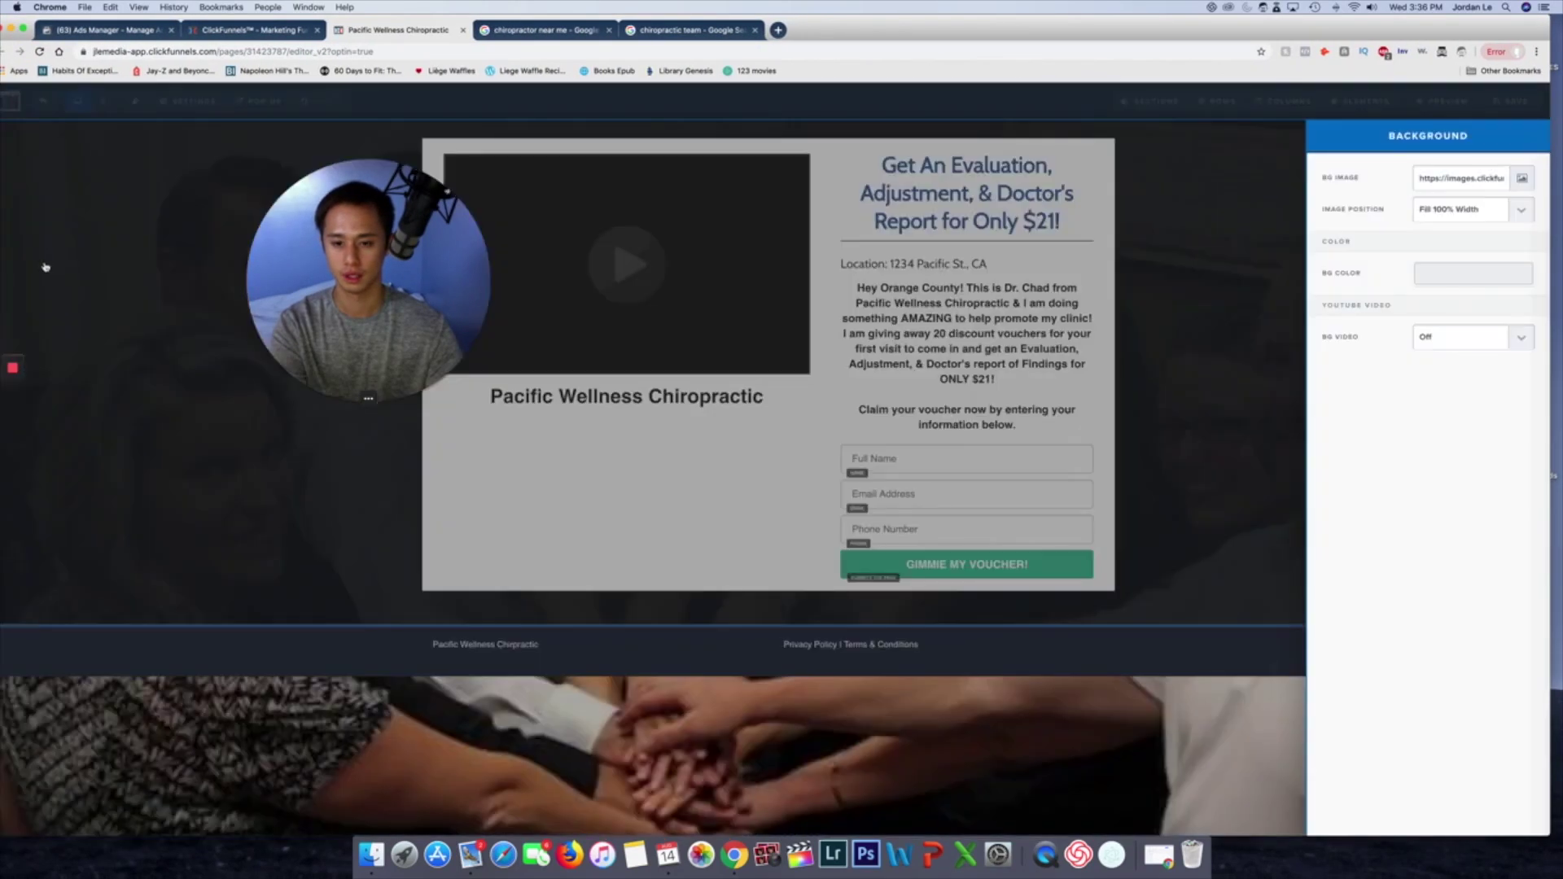
click(427, 613)
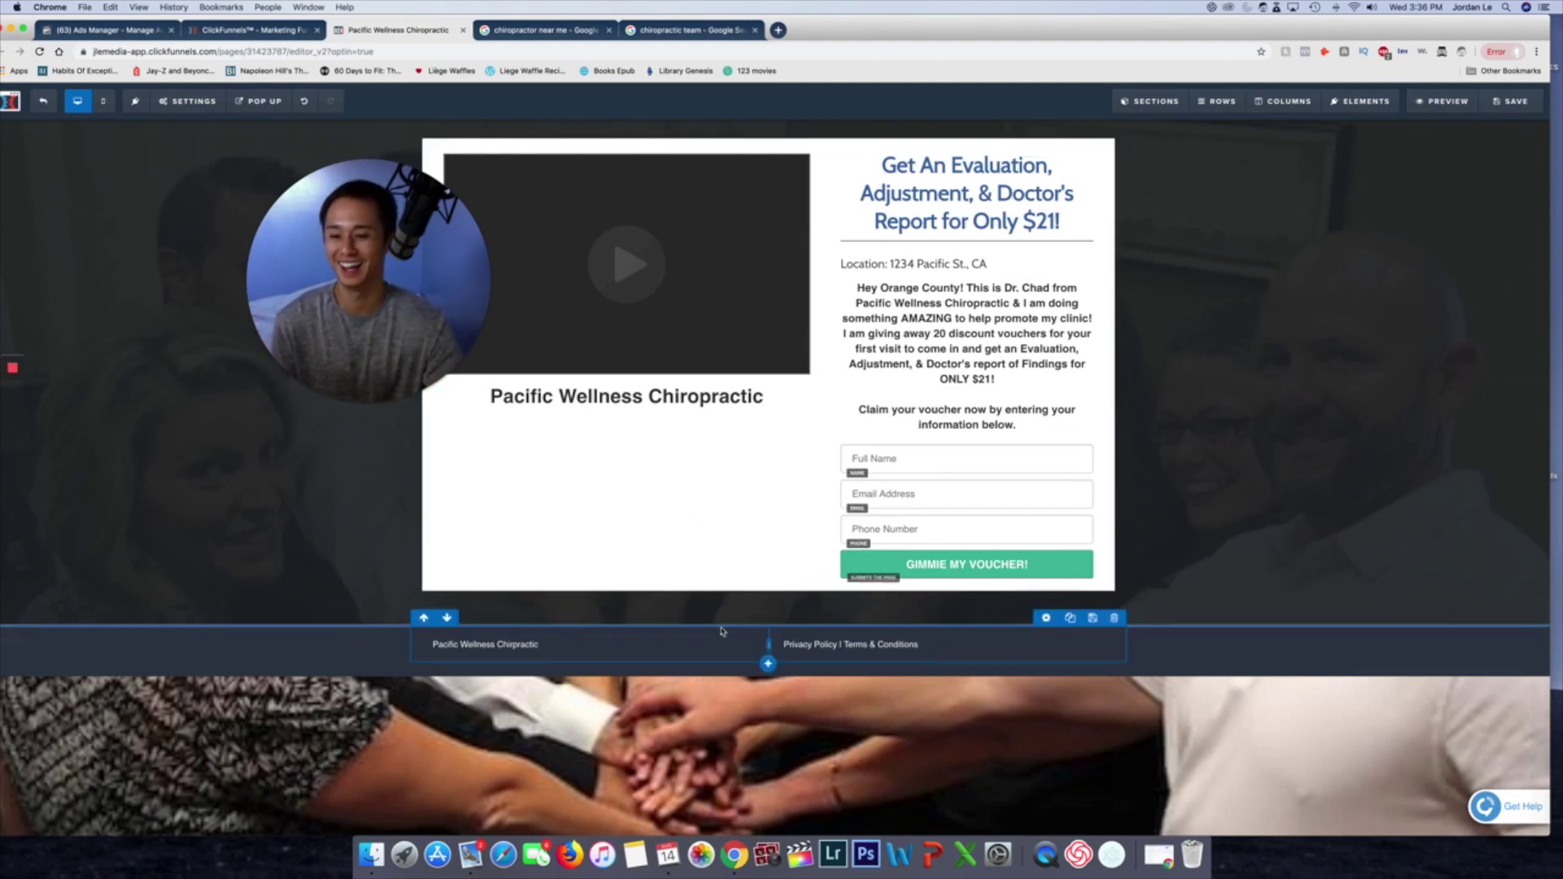
drag(1440, 282, 1308, 262)
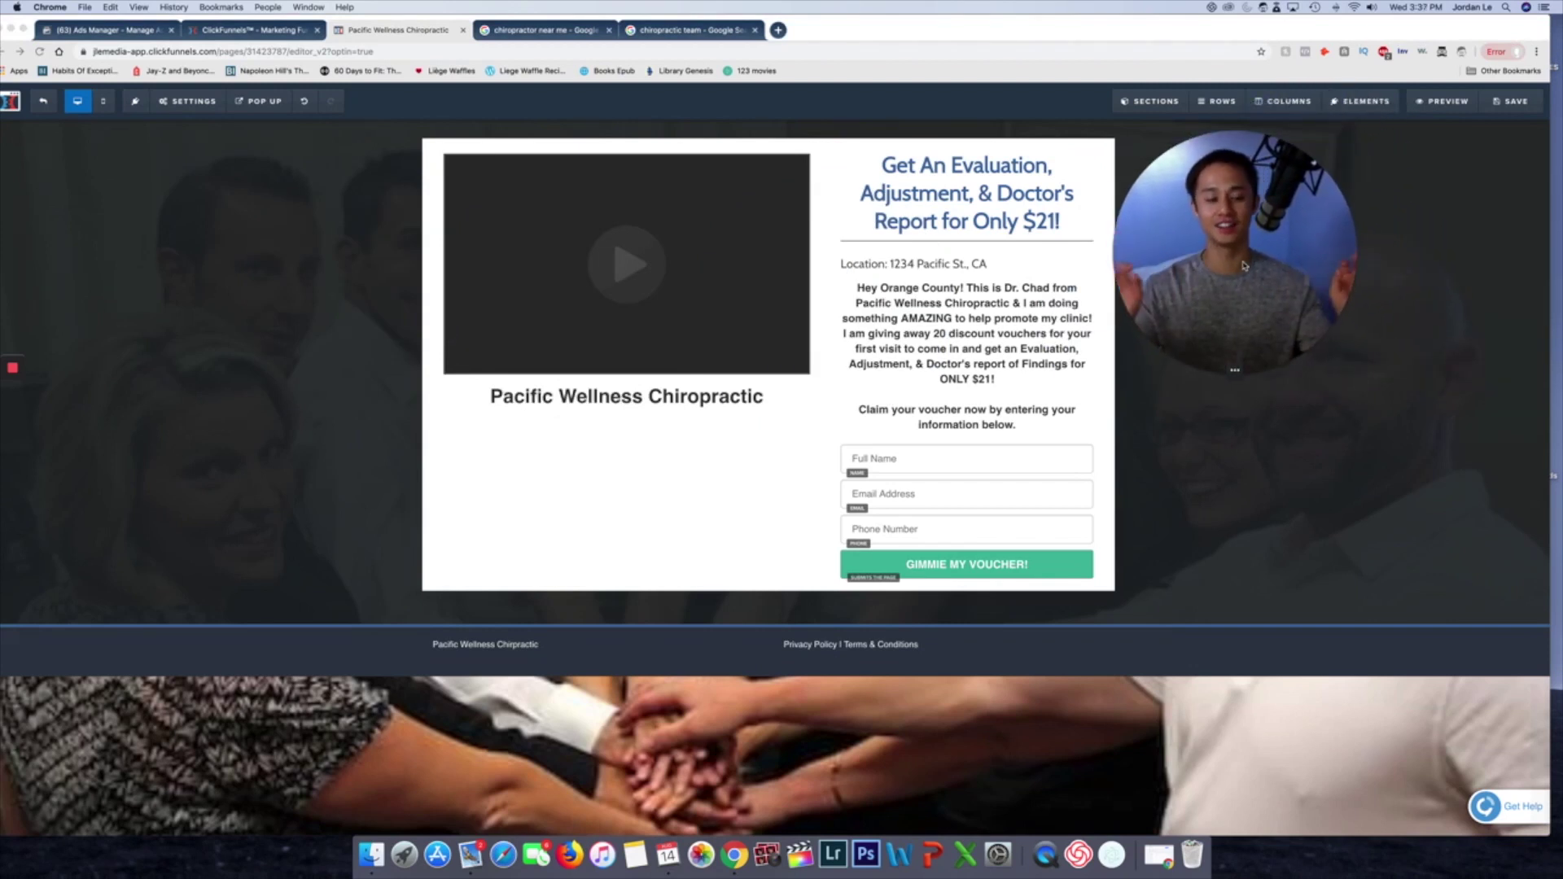
key(XF86MonBrightnessDown)
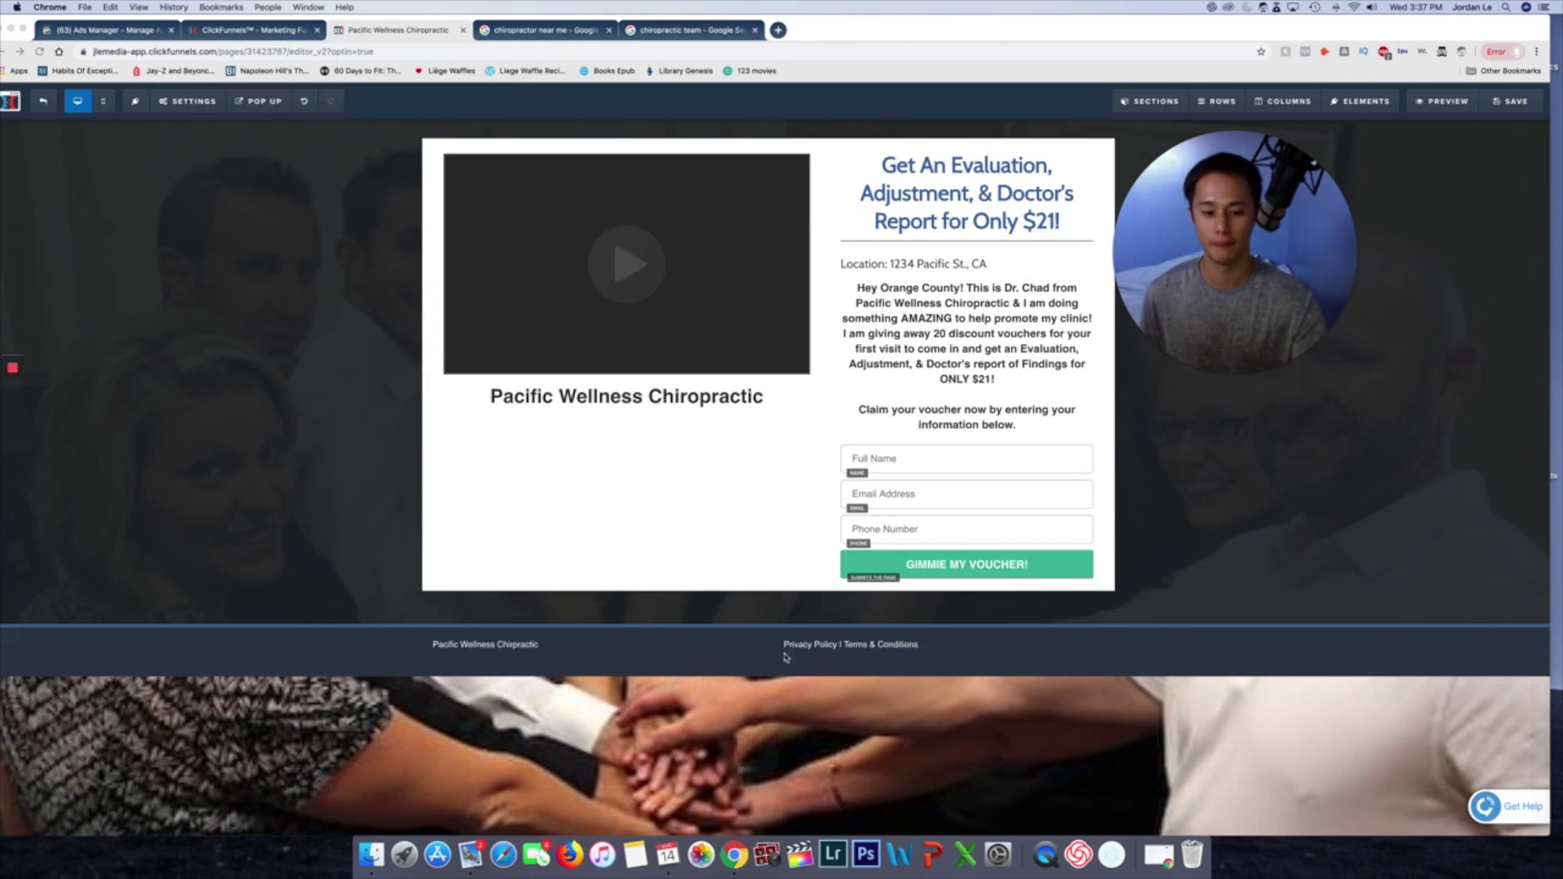
click(103, 101)
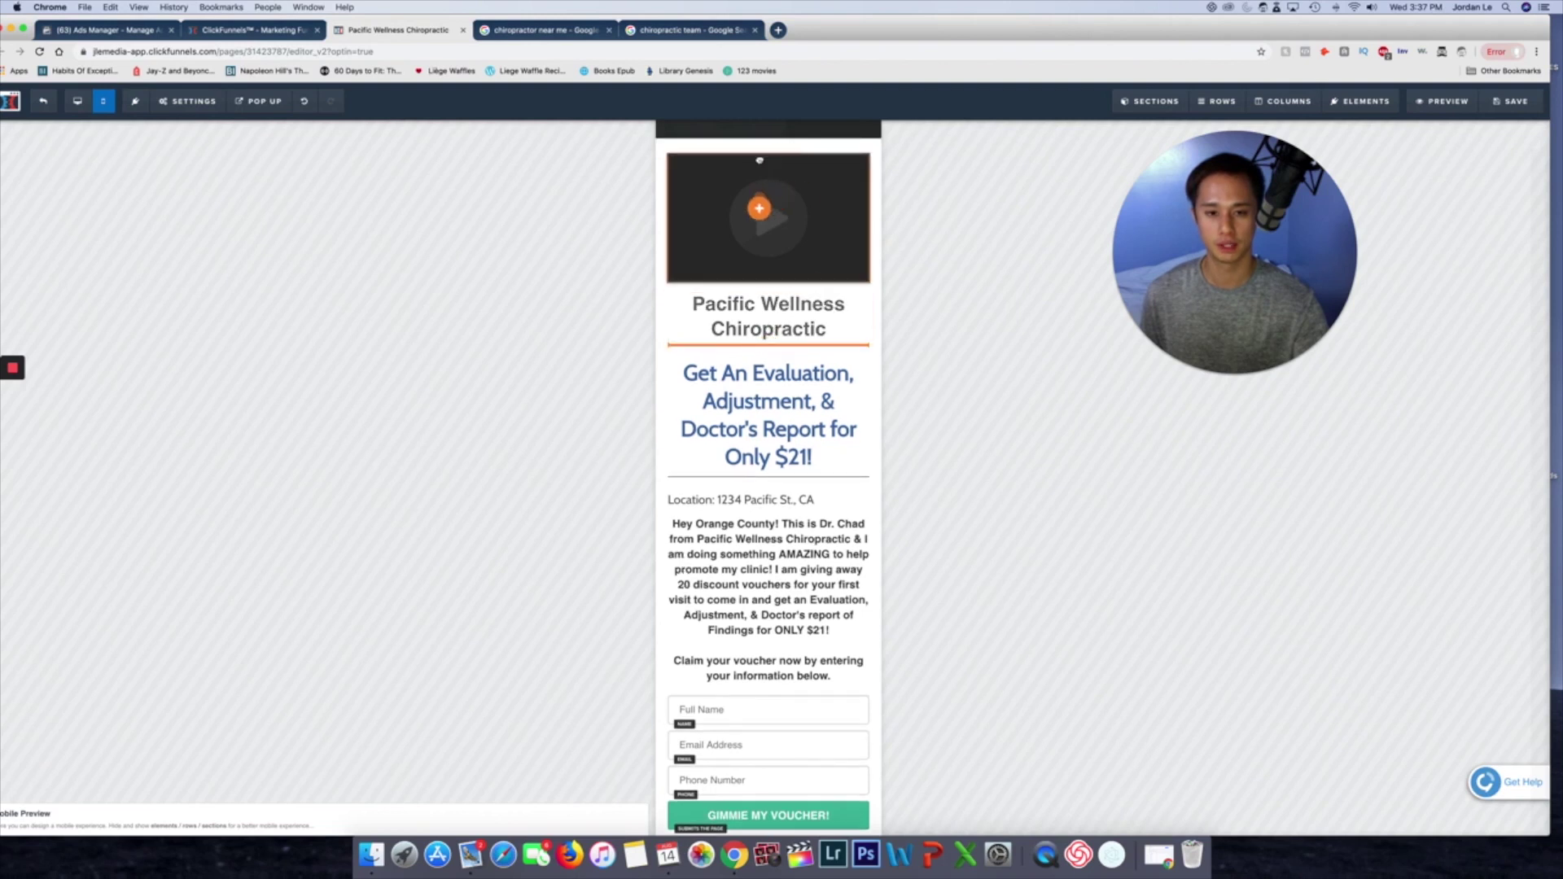
Step: On mobile, move the Pacific Wellness Chiropractic headline above the video and give it a 25px mobile font size
drag(768, 316, 772, 167)
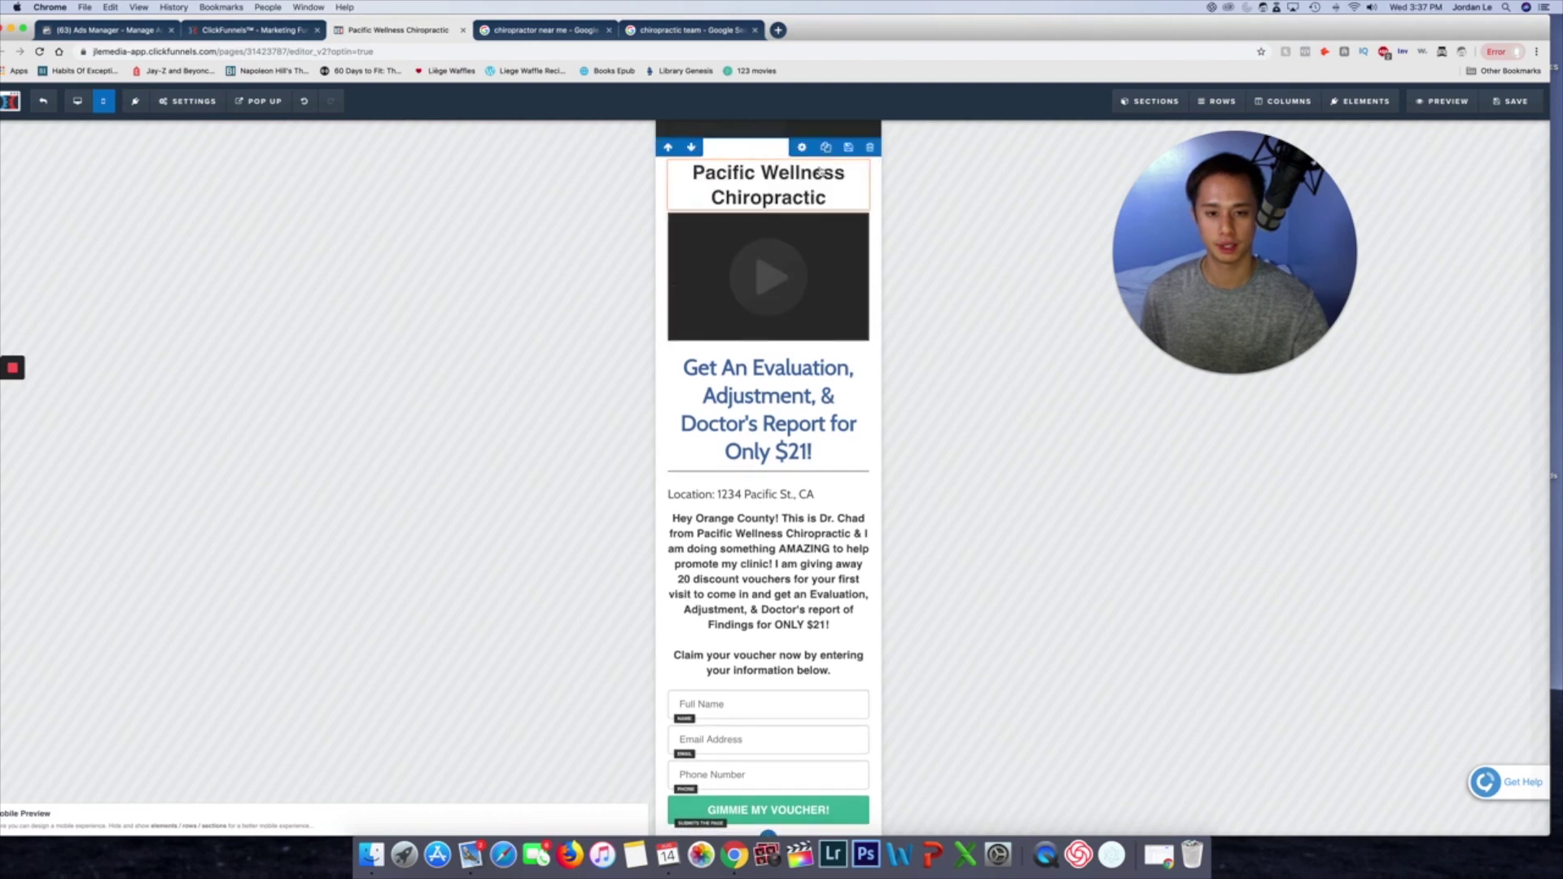
click(768, 179)
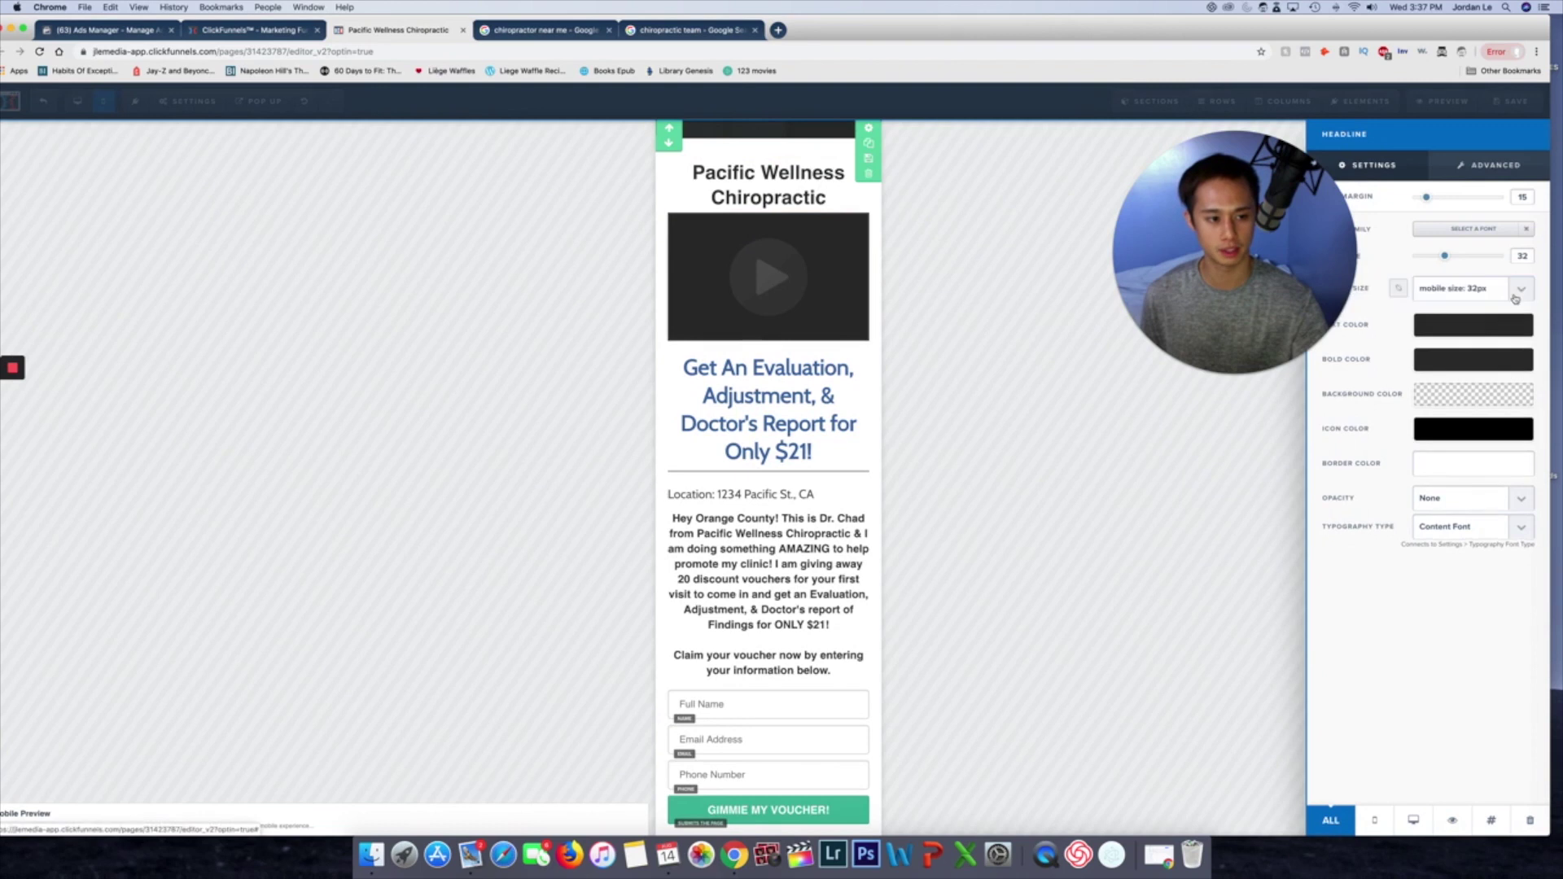
click(1499, 295)
click(1489, 215)
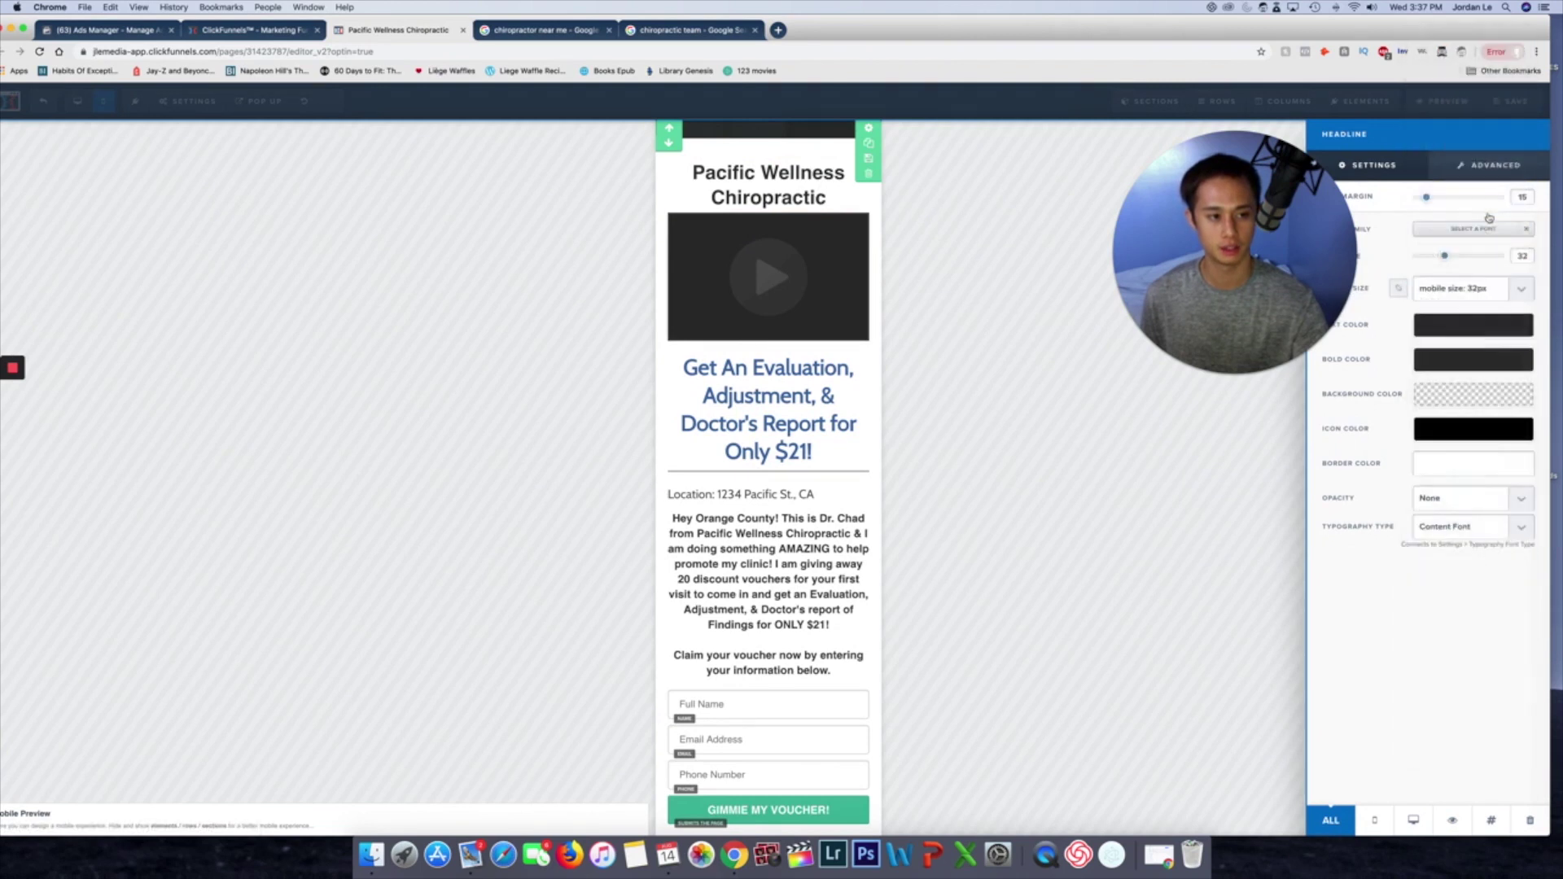
drag(1268, 259, 1202, 256)
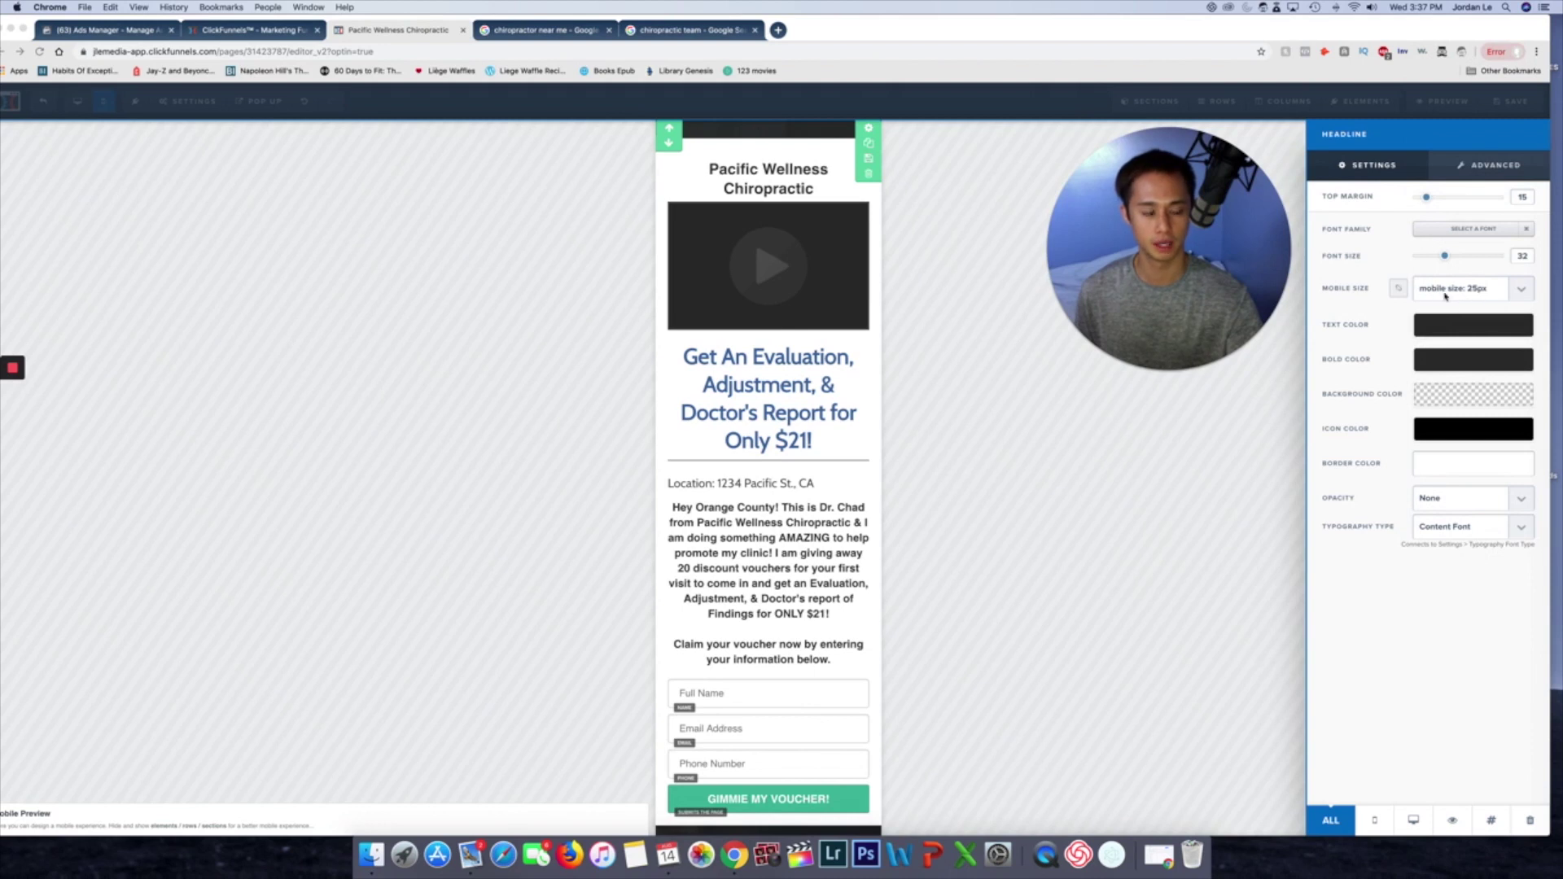
click(806, 385)
scroll(802, 238, down, 1)
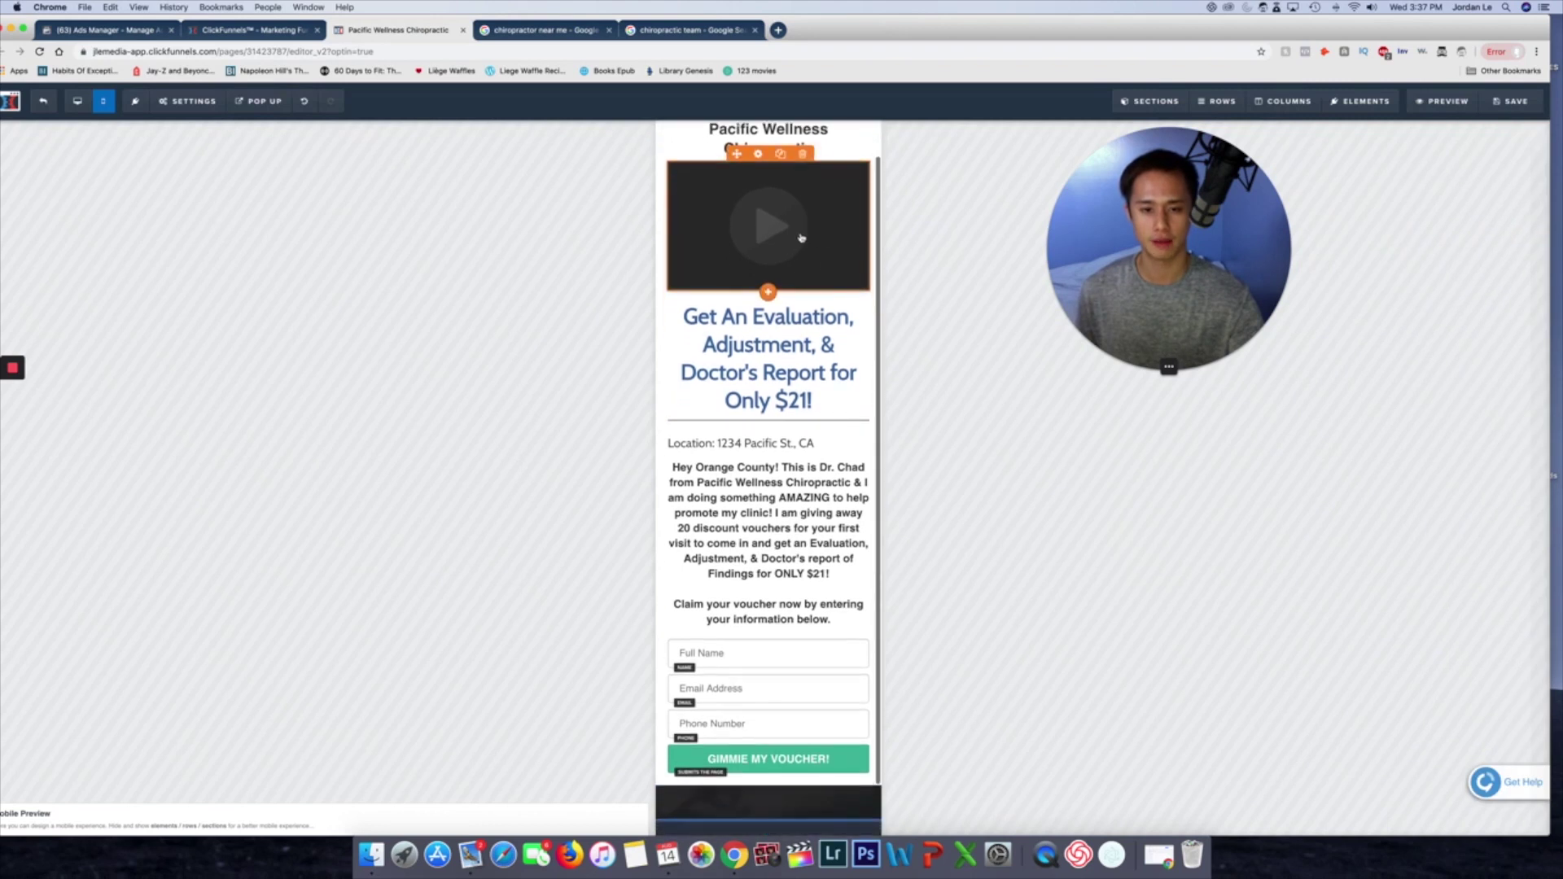
scroll(801, 238, up, 1)
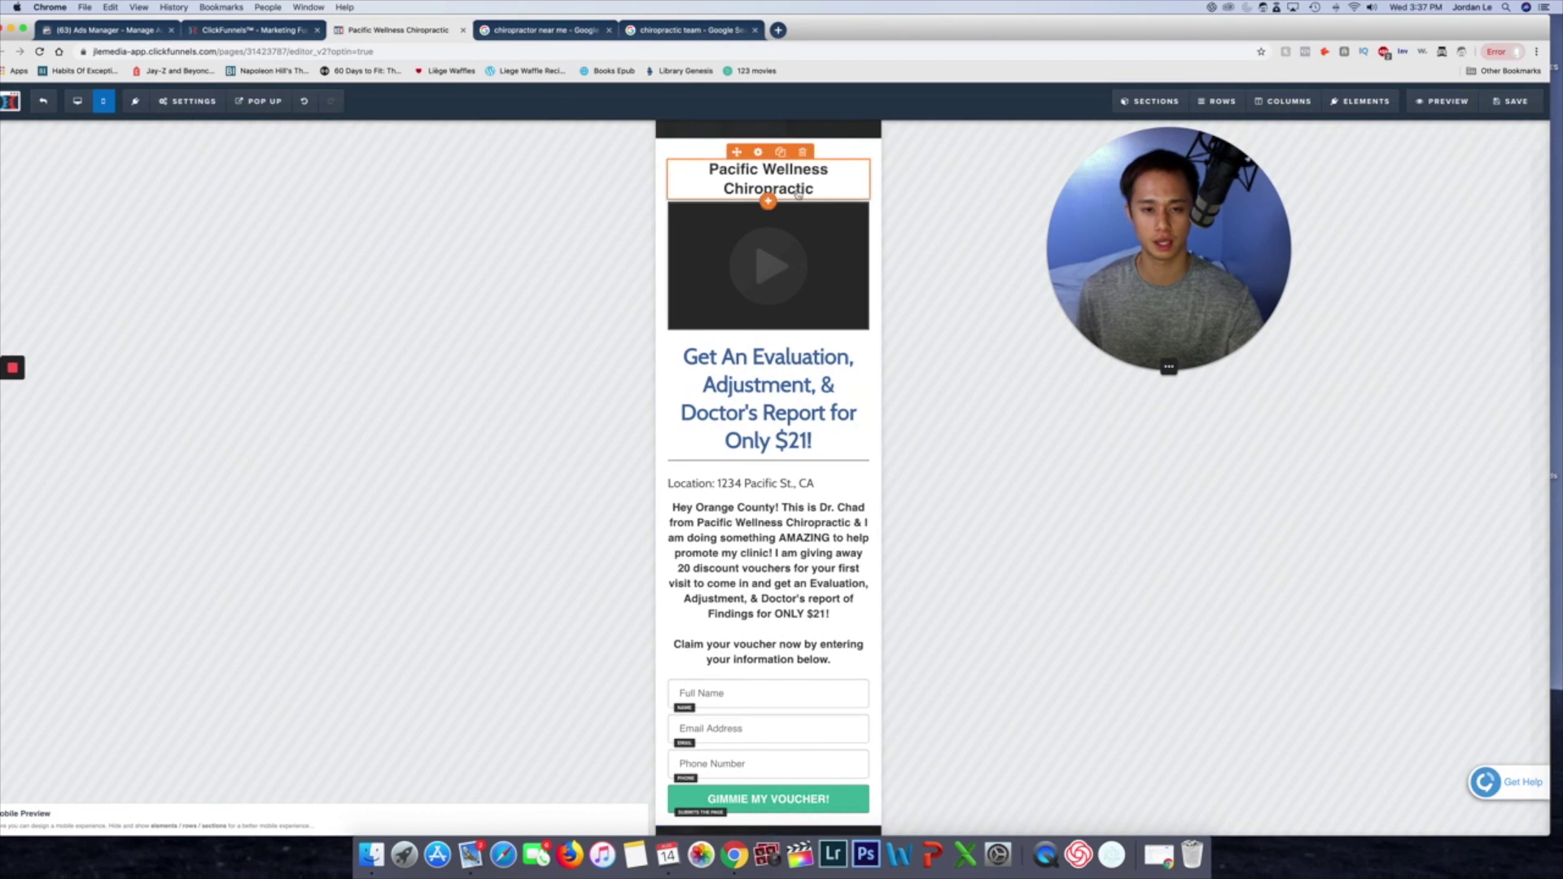
scroll(782, 342, down, 2)
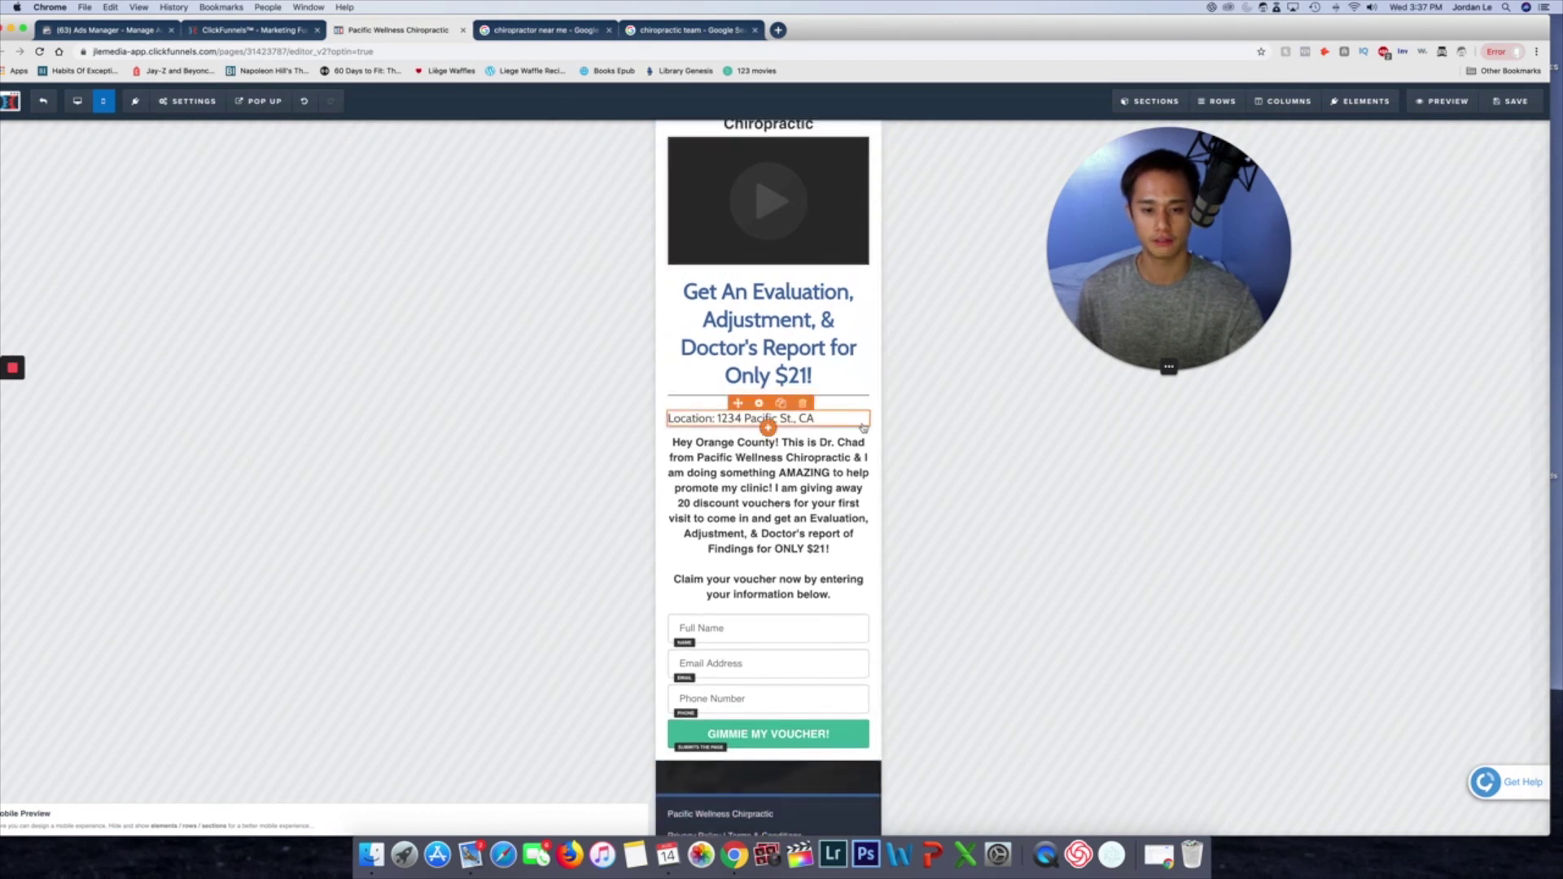
scroll(861, 428, down, 1)
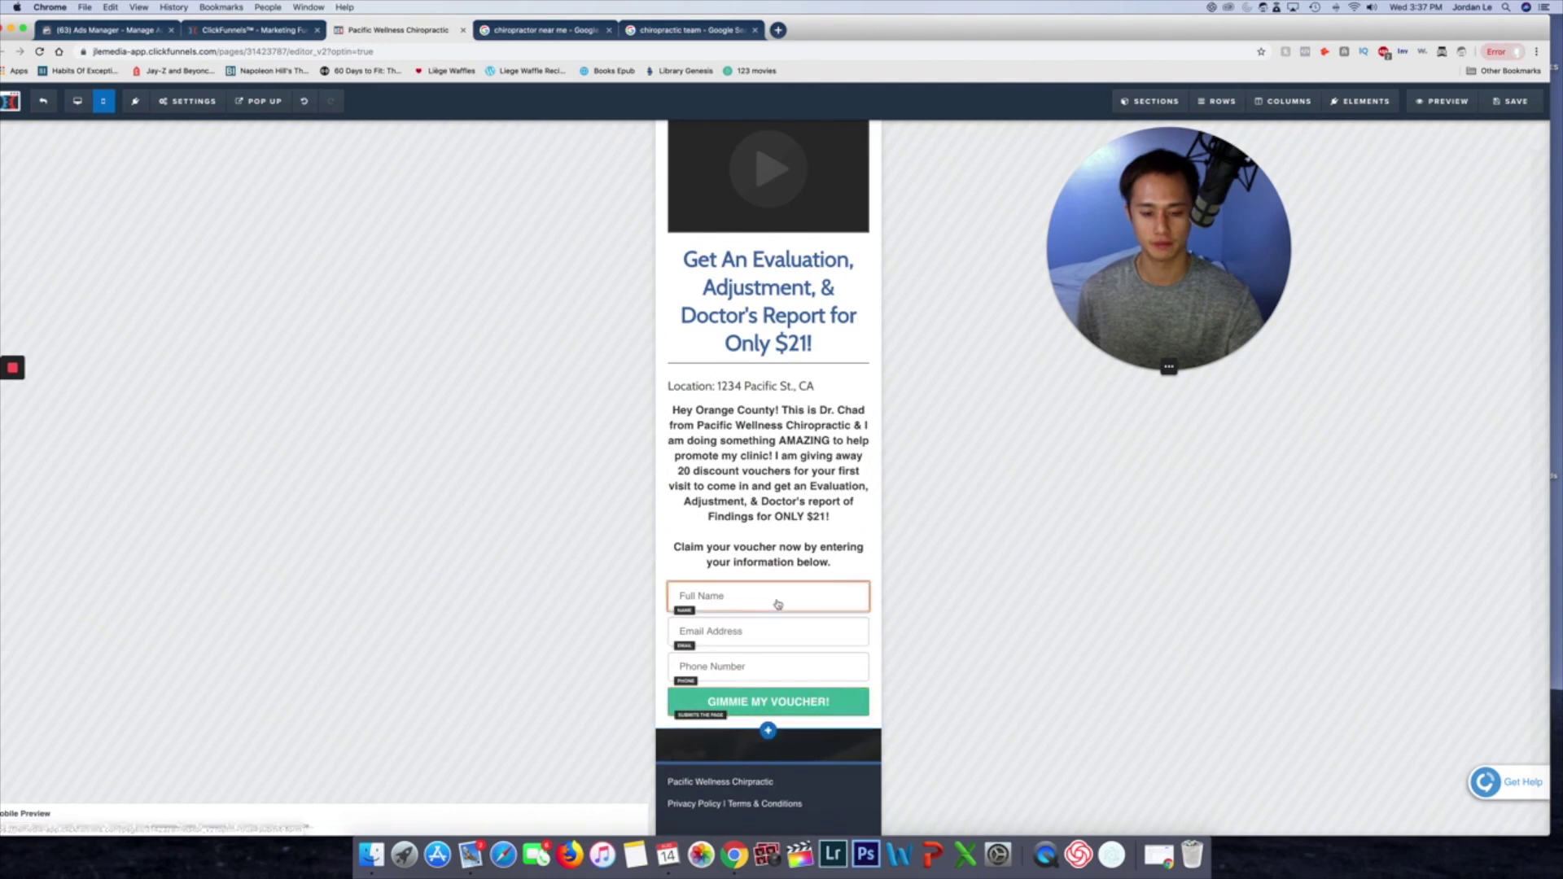
Step: Return to the desktop layout and save the opt-in page with Cmd+S
click(79, 106)
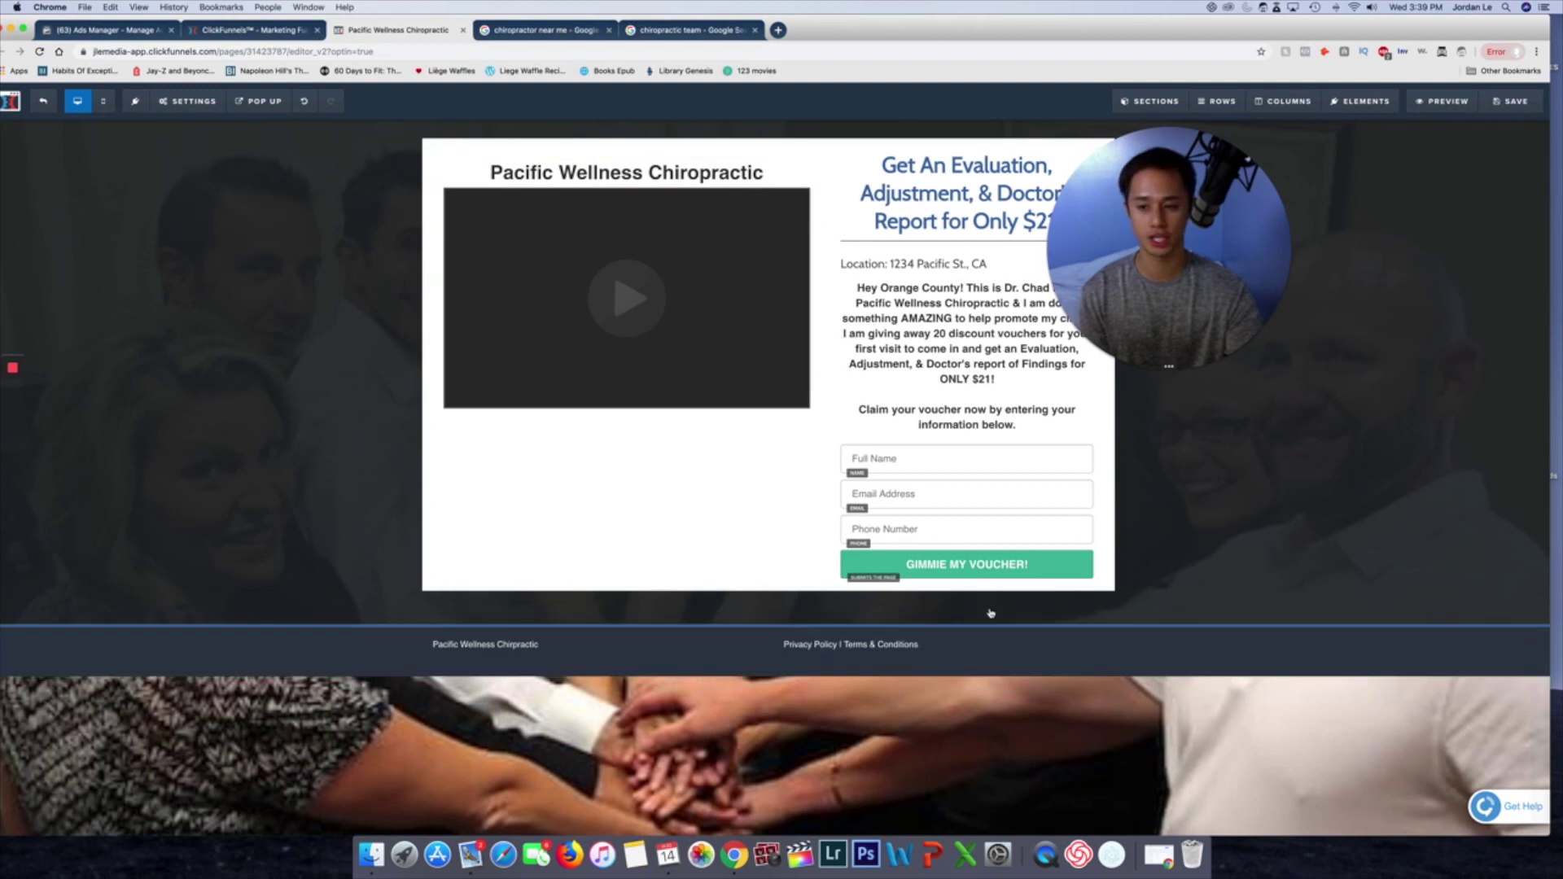
key(super+s)
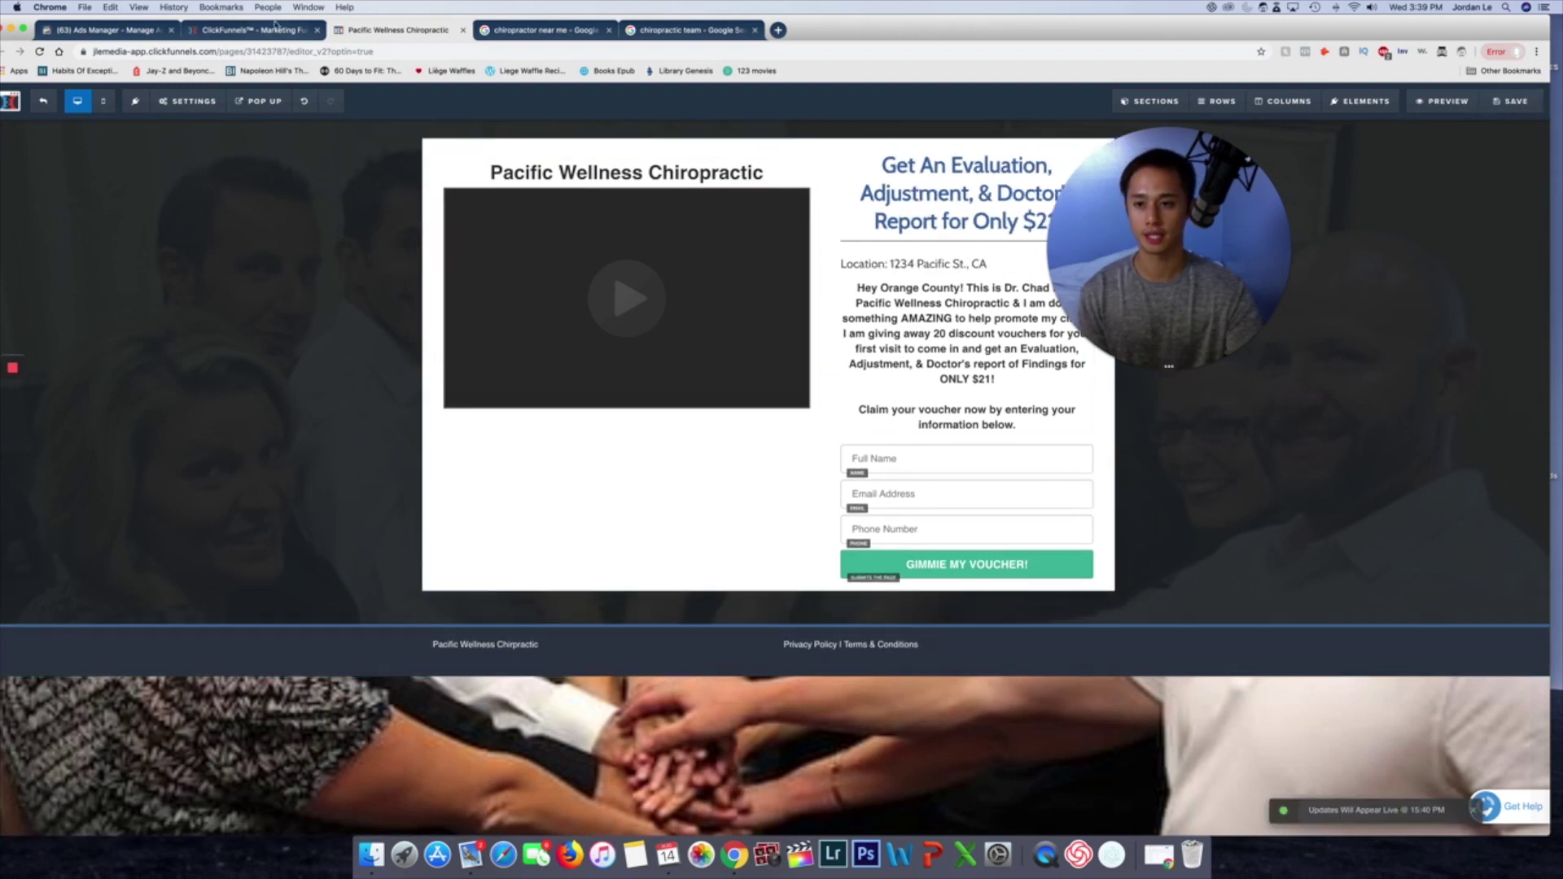
Step: Open the Chiropractors funnel's Thank You page in the editor in a new tab
click(269, 30)
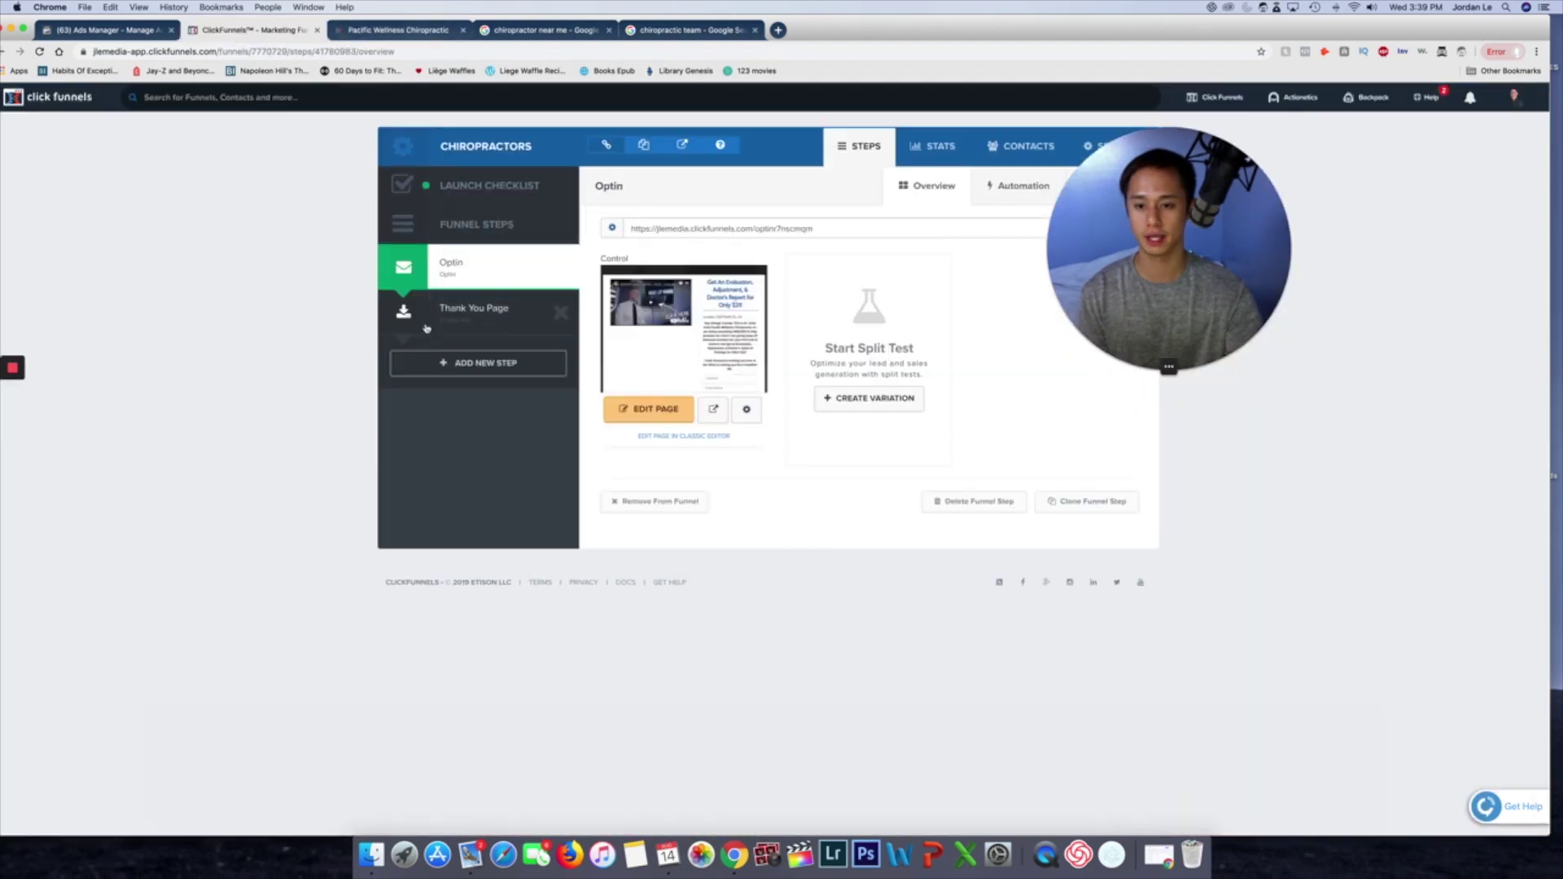
right_click(660, 410)
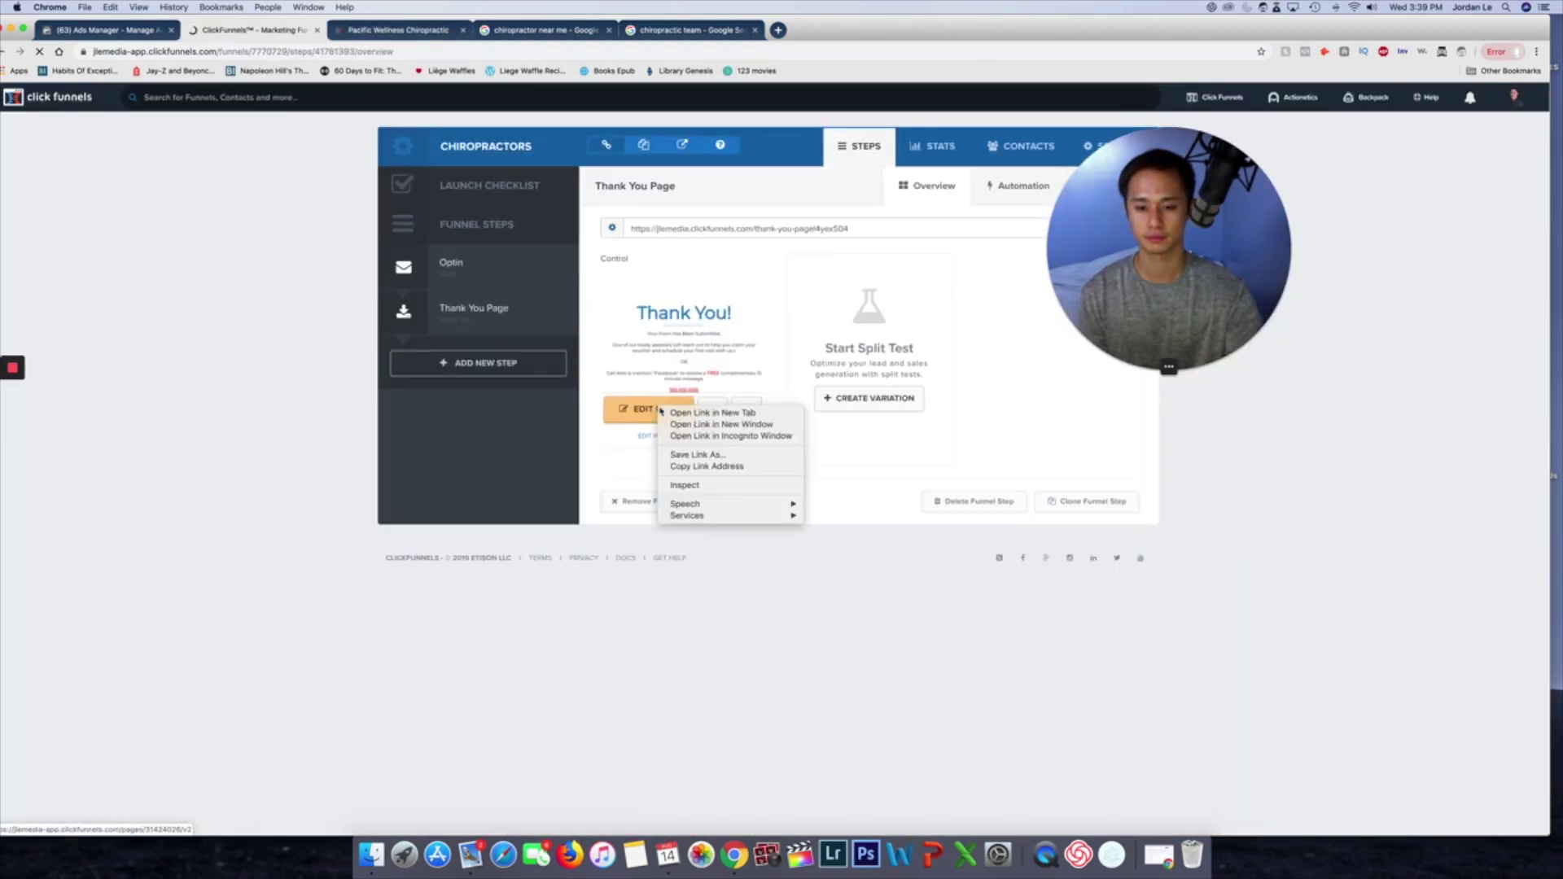
click(712, 412)
key(ctrl+Tab)
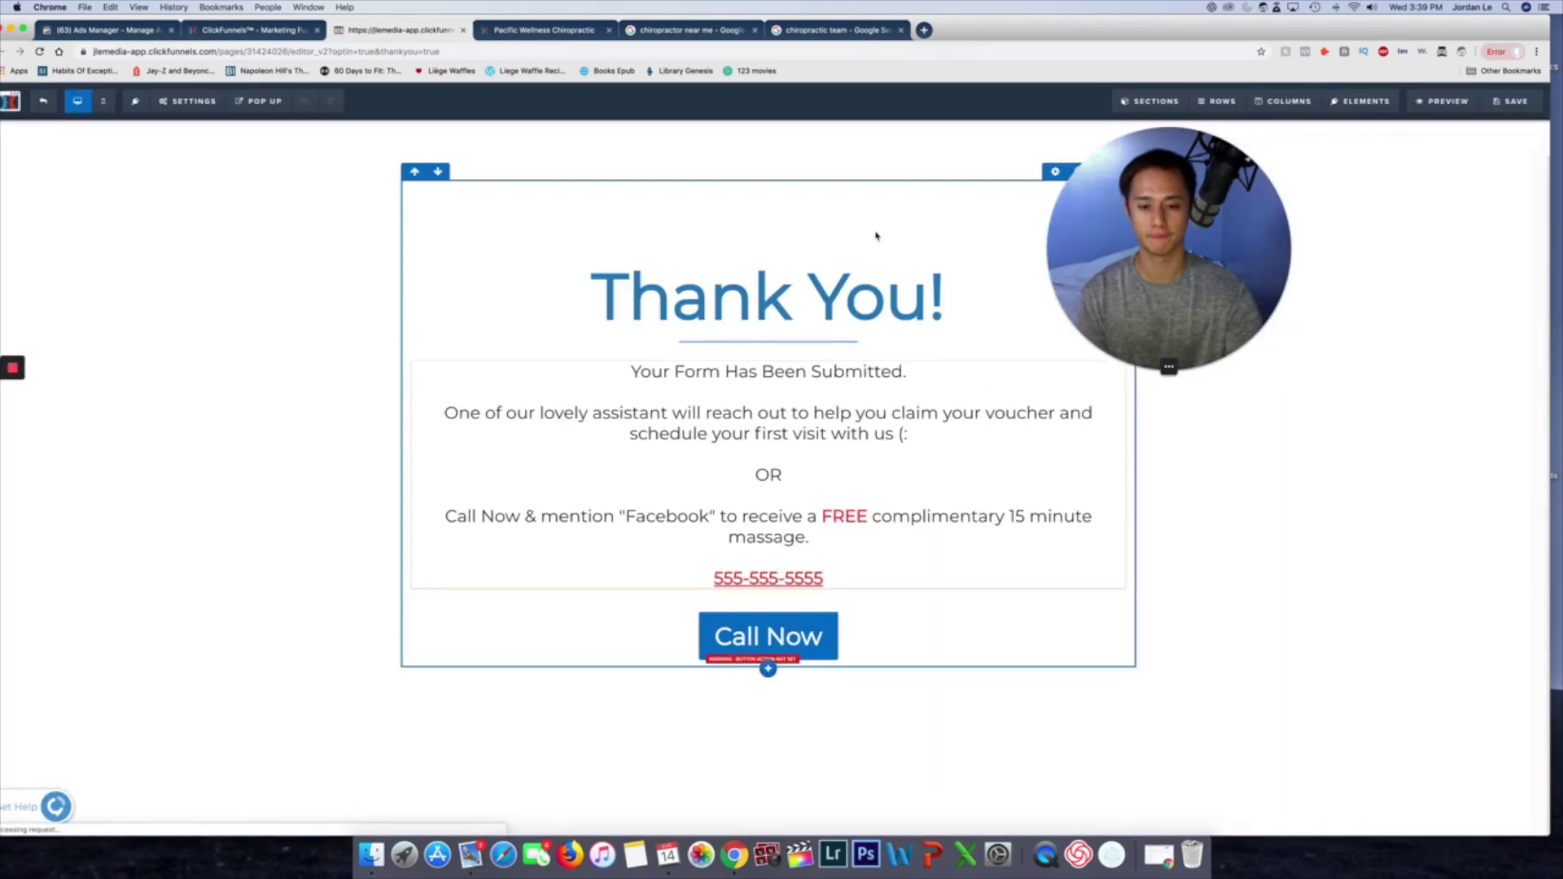
click(289, 36)
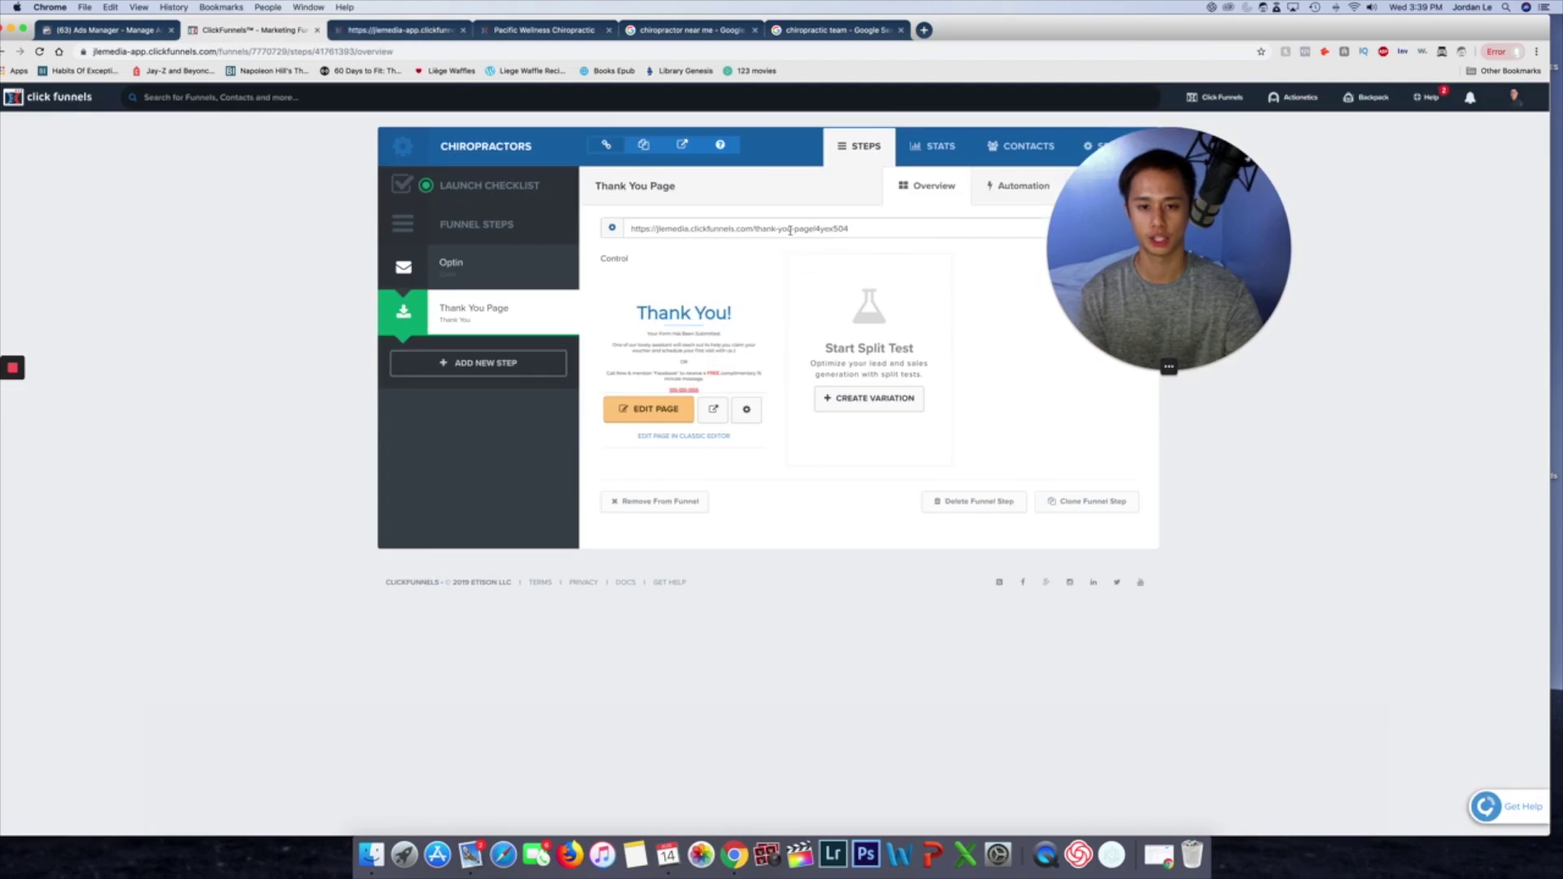
click(400, 31)
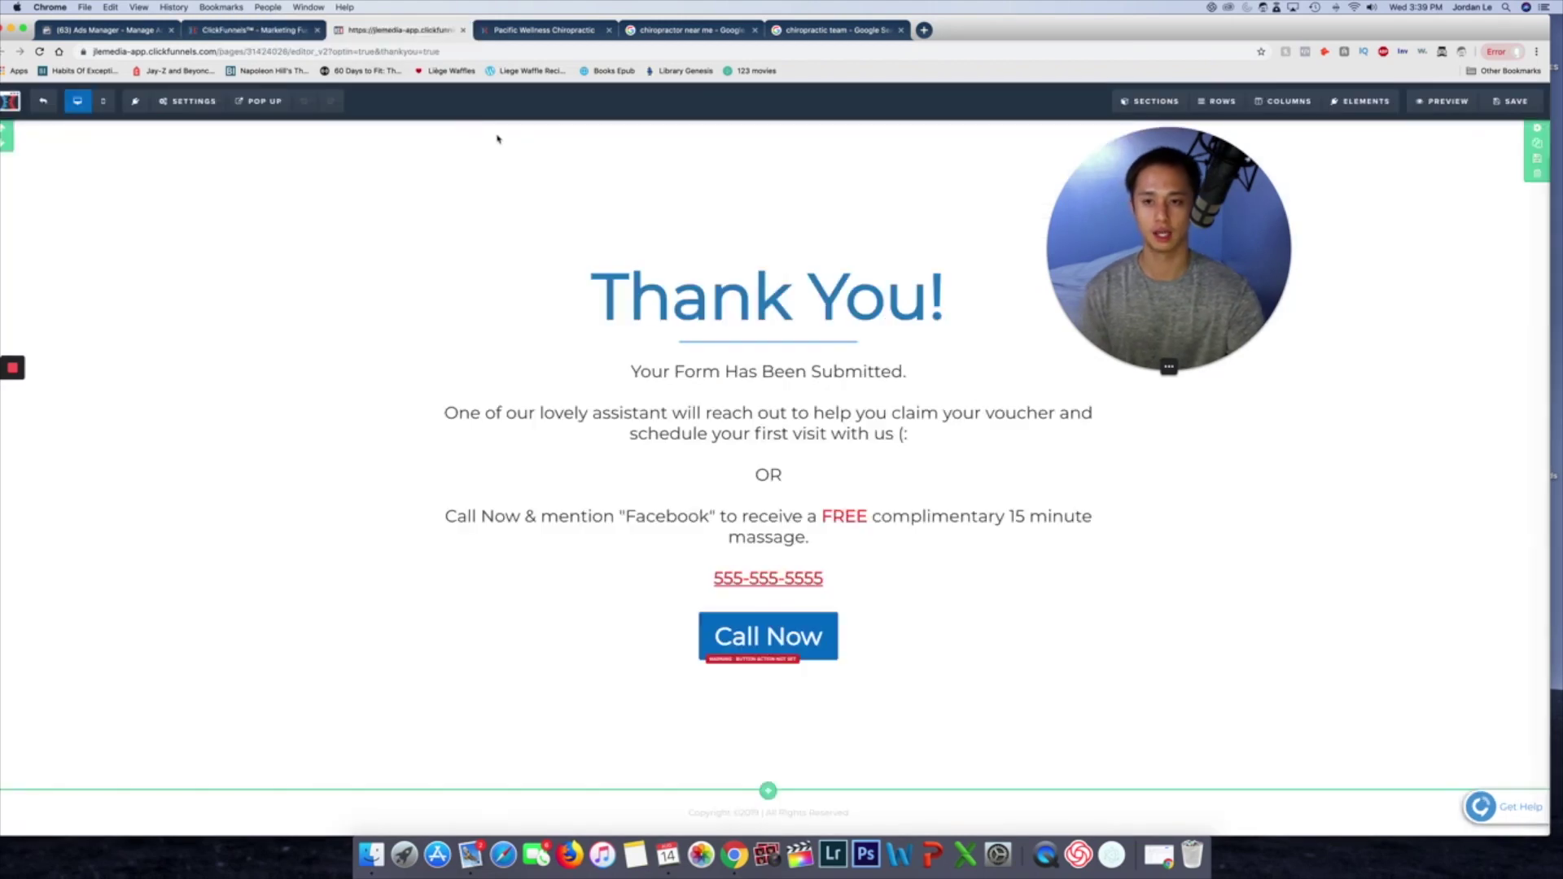
drag(1142, 258, 1192, 261)
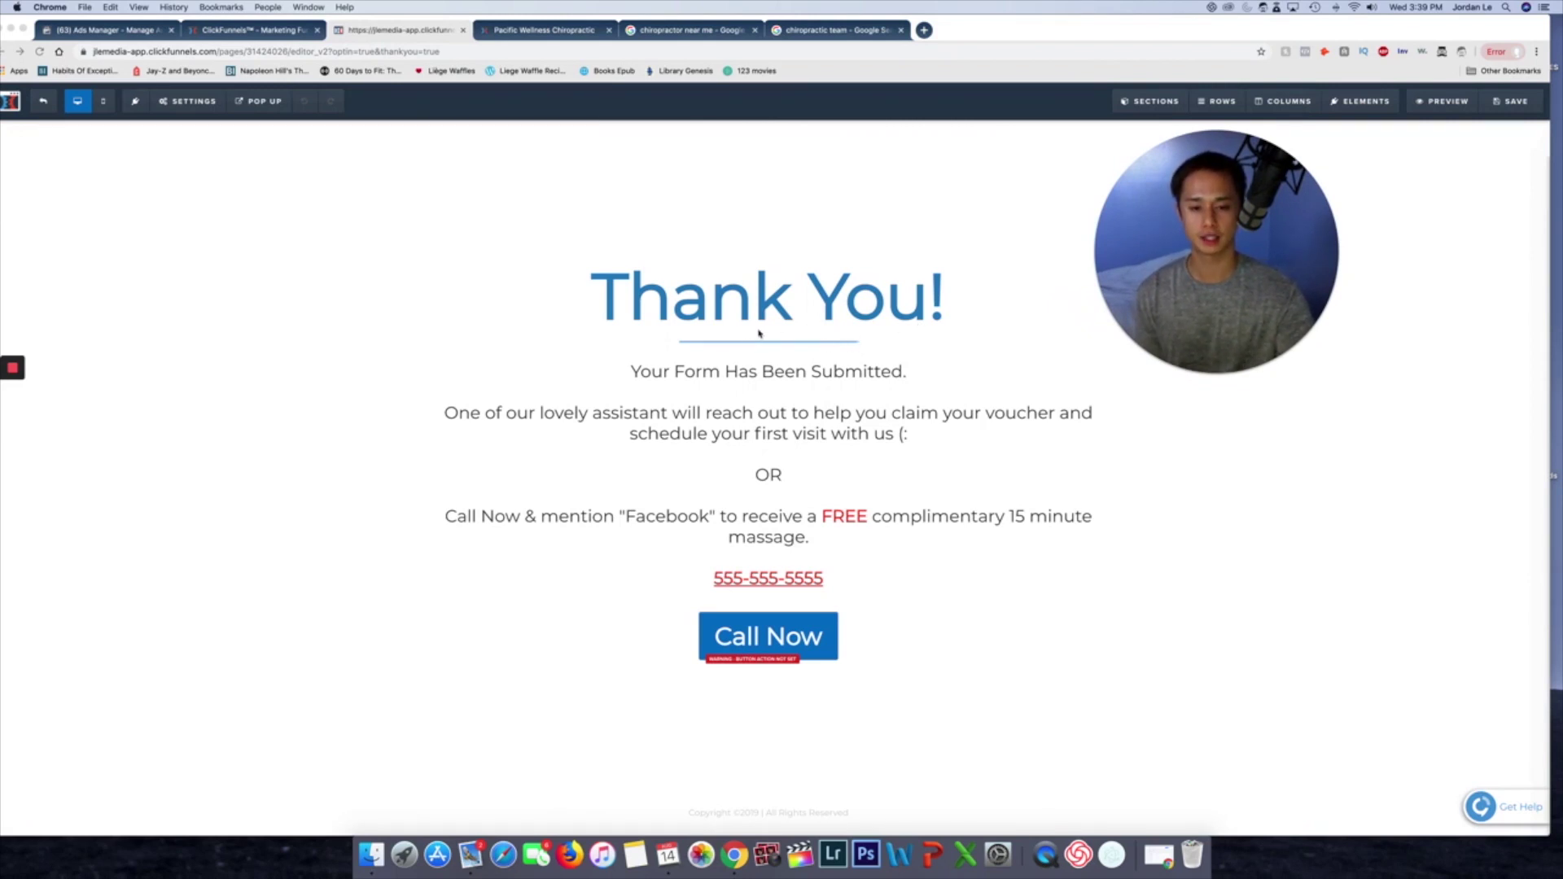
click(969, 318)
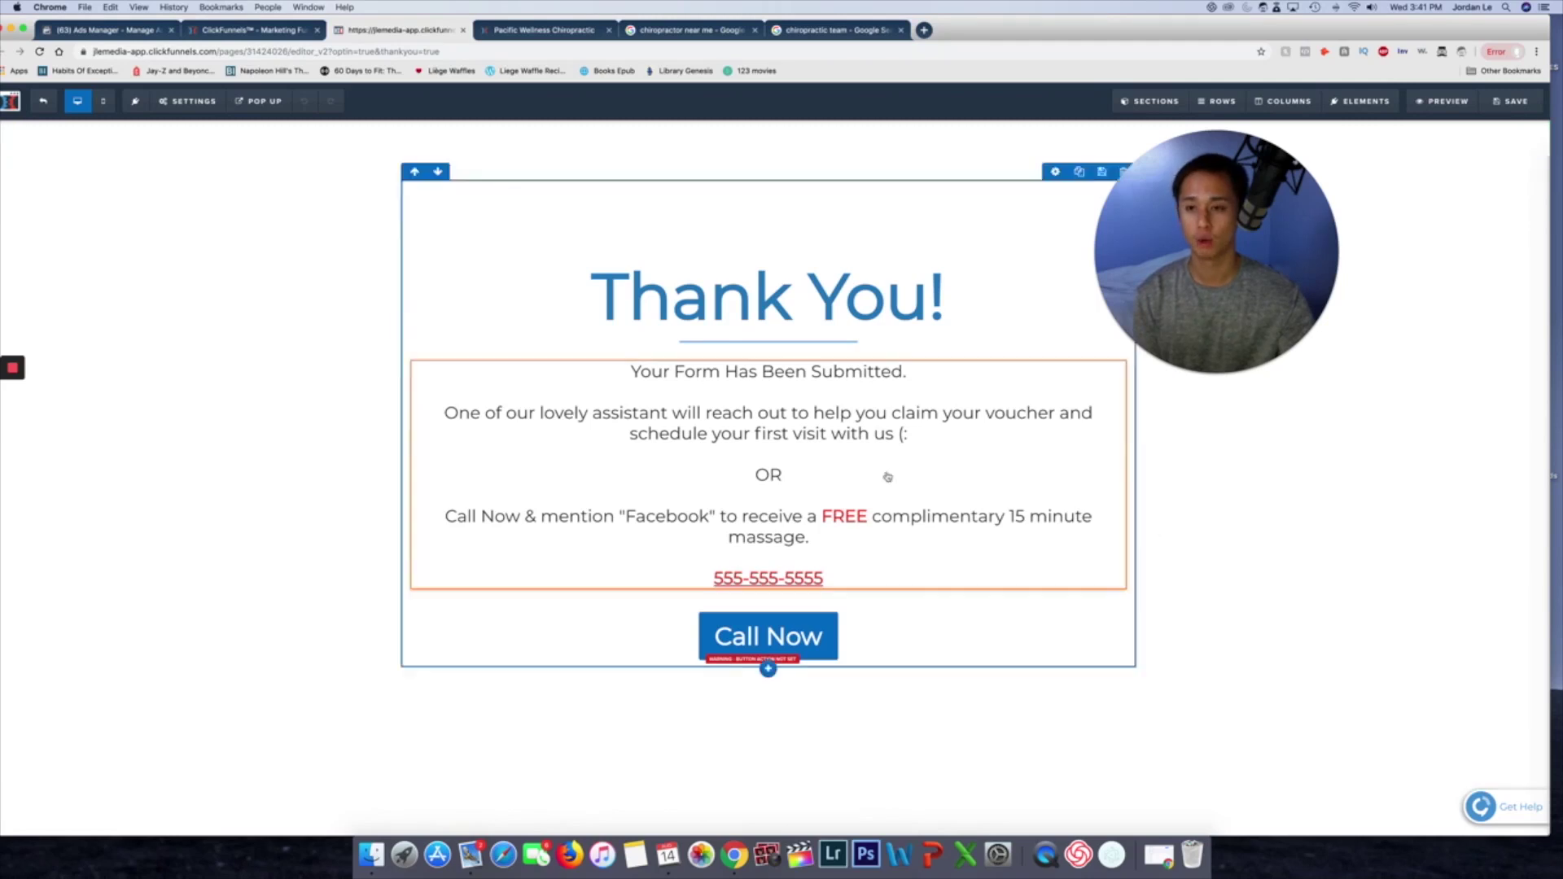
click(244, 30)
click(418, 32)
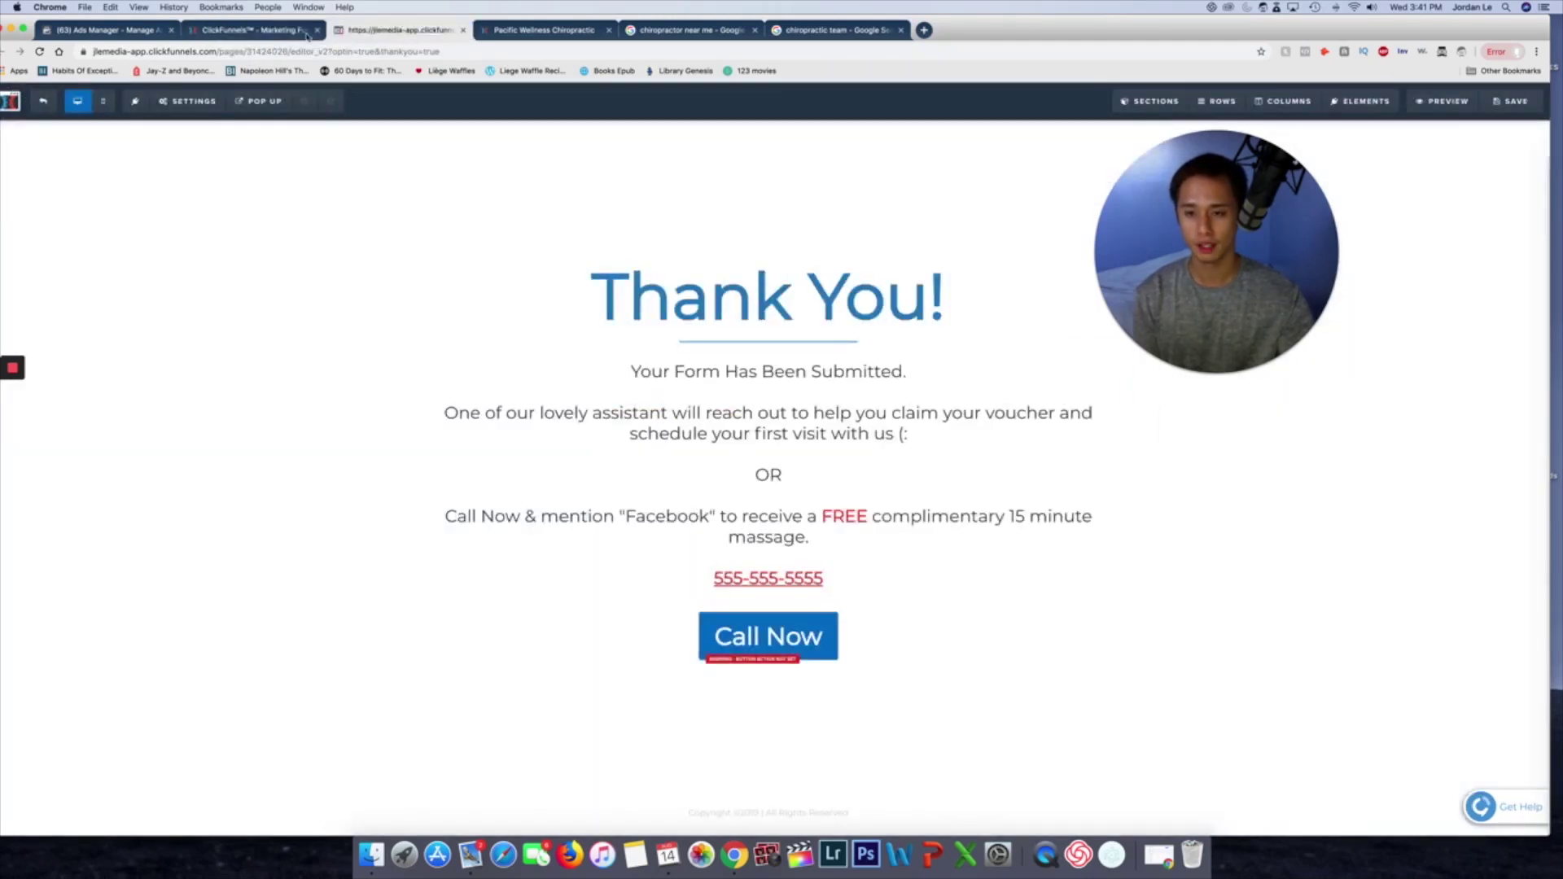
key(ctrl+shift+Tab)
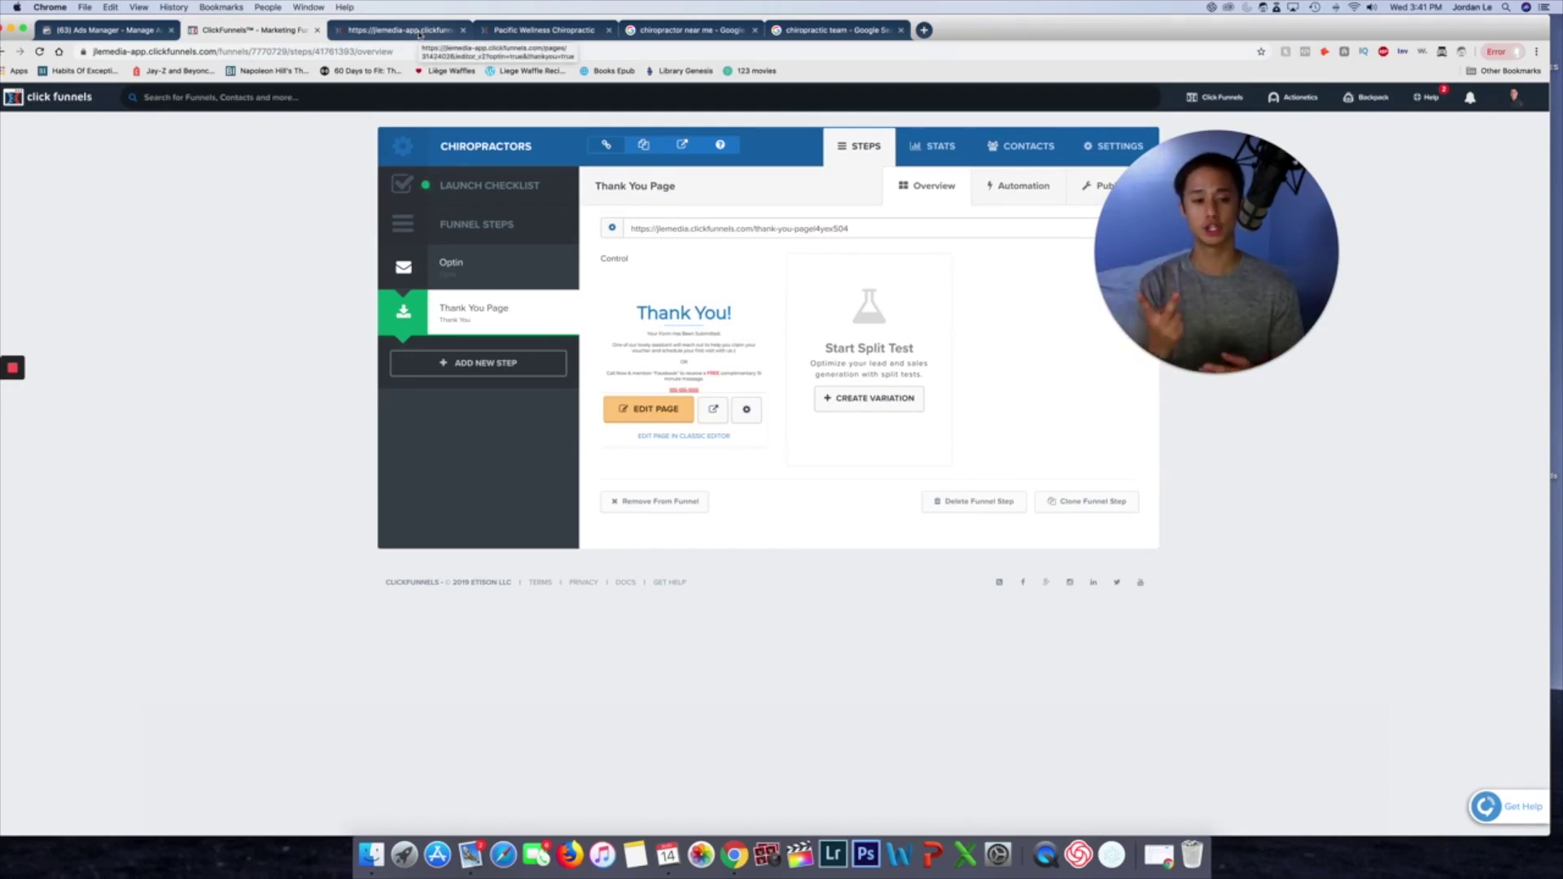
click(419, 31)
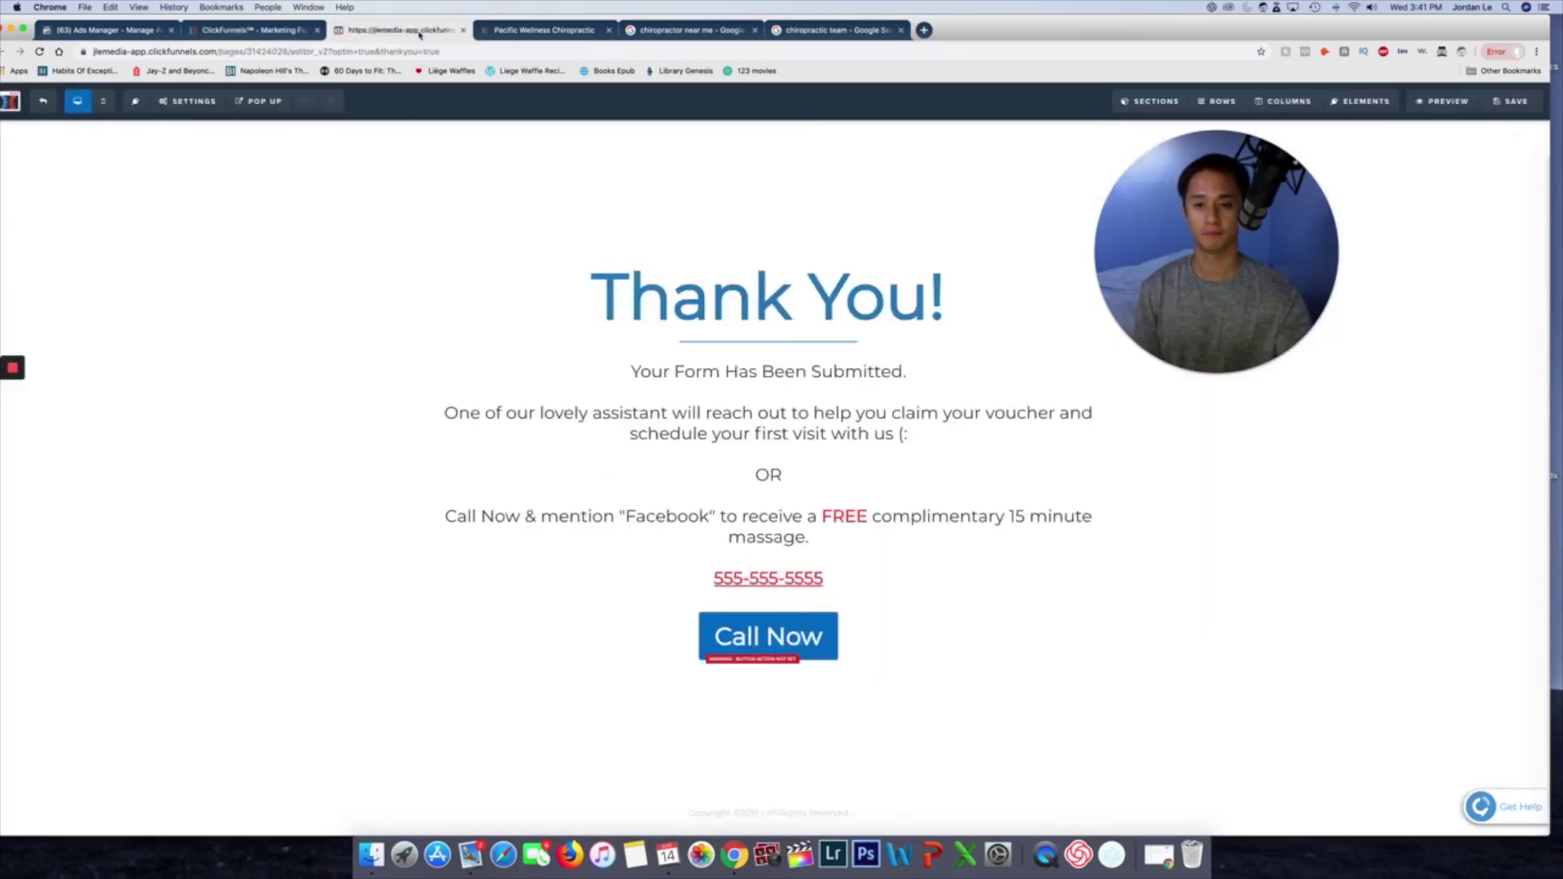